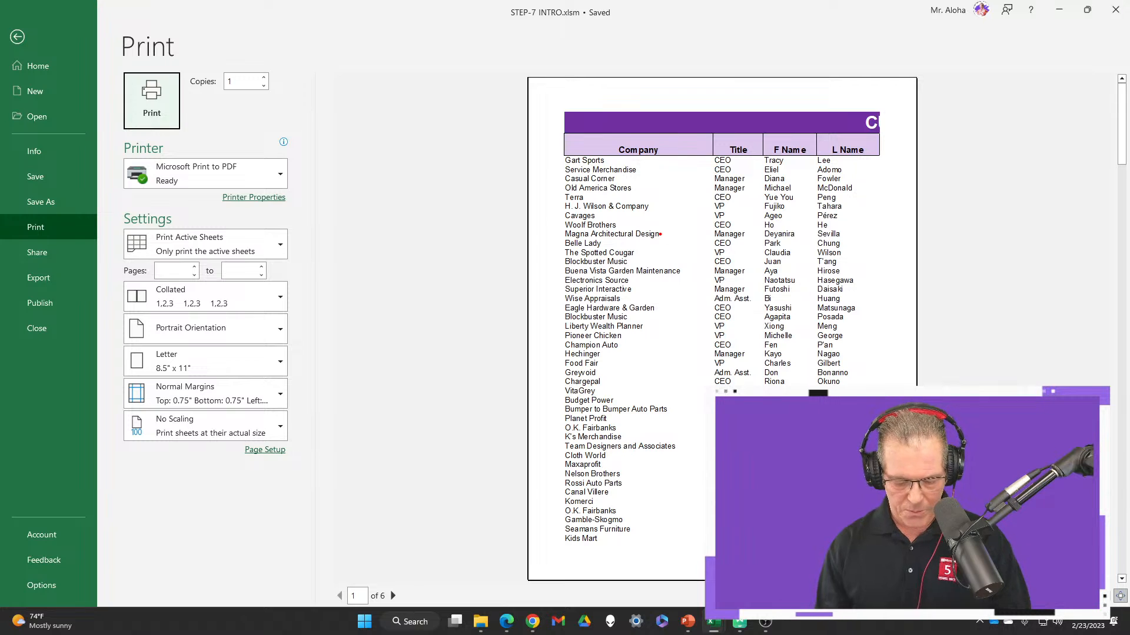
text(tCtrl)
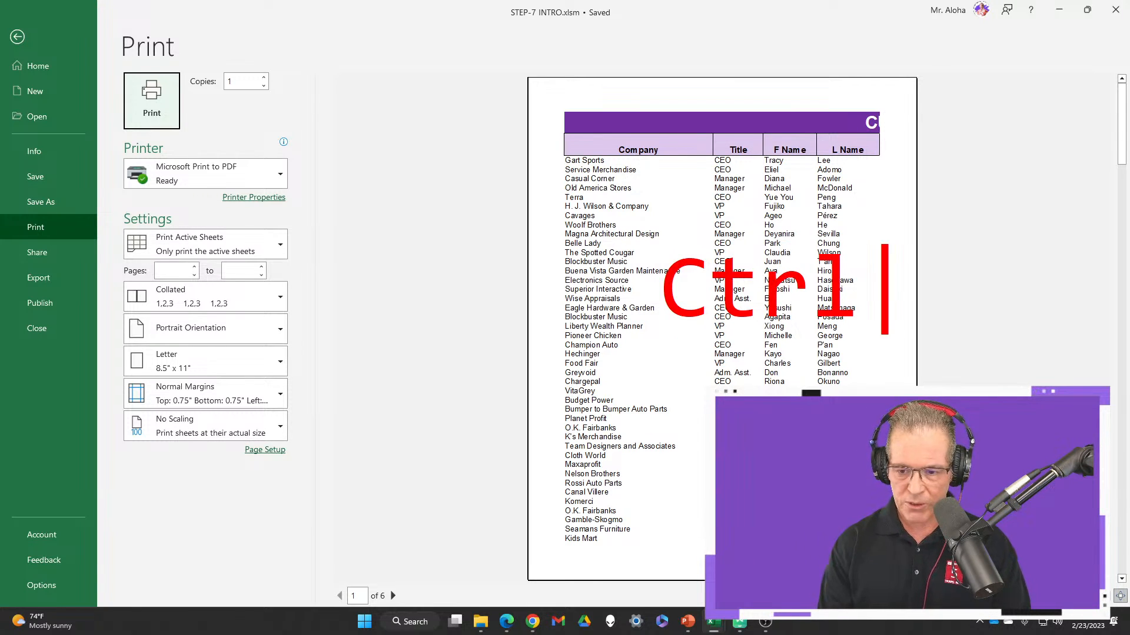
text(+P)
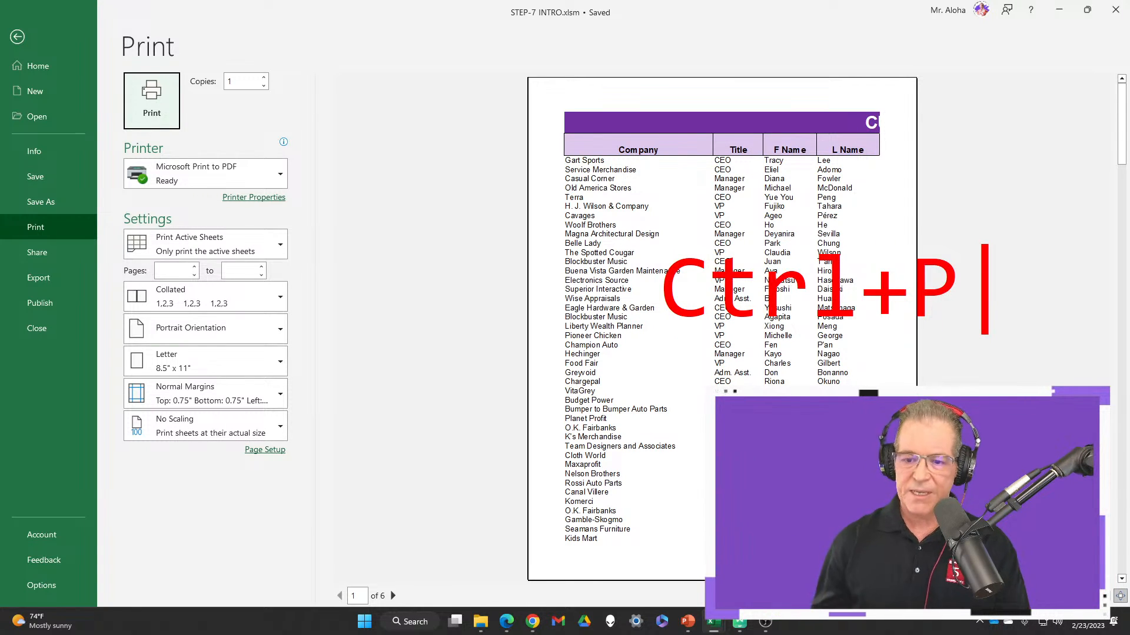
key(Escape)
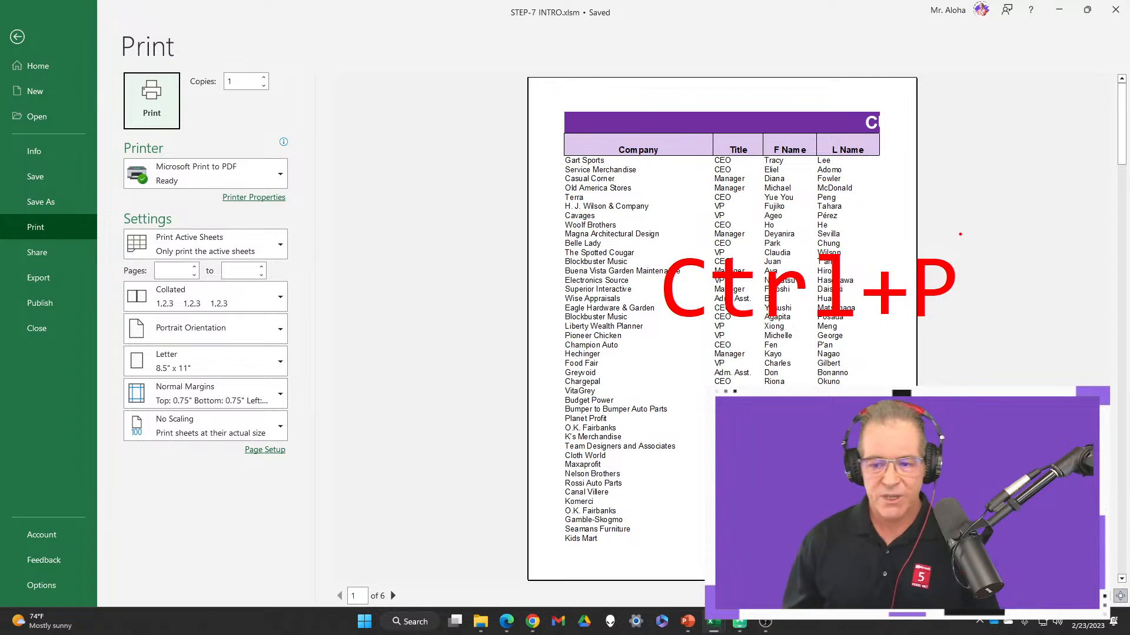
key(Escape)
Look through the print preview pages of the CUSTOMERS sheet and return to the worksheet.
scroll(817, 298, down, 3)
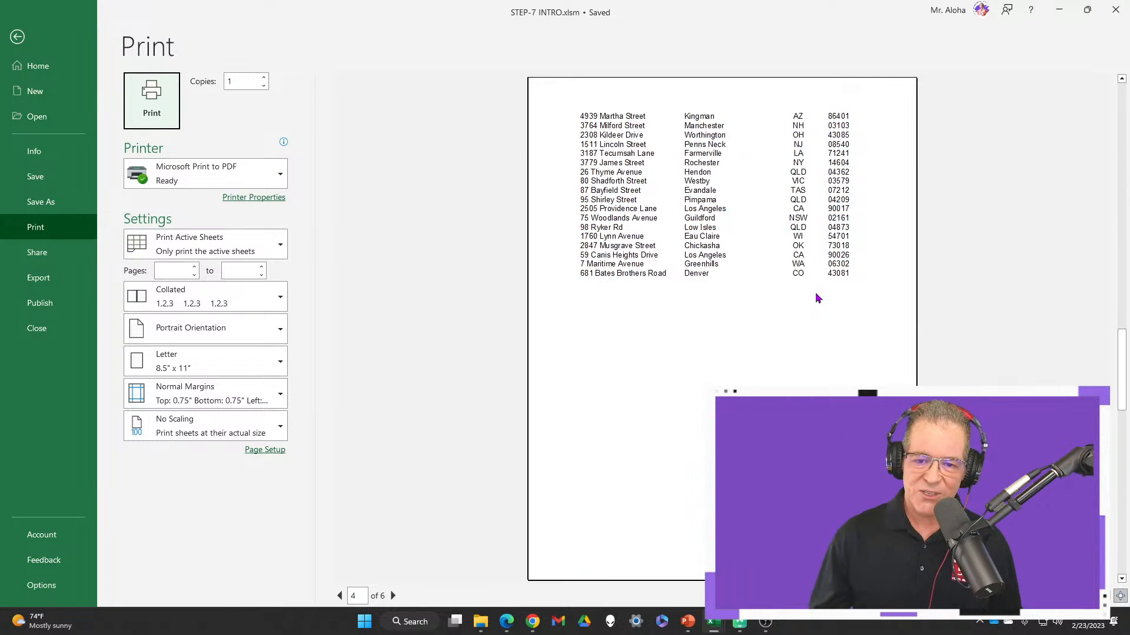
scroll(818, 299, up, 2)
scroll(818, 298, up, 1)
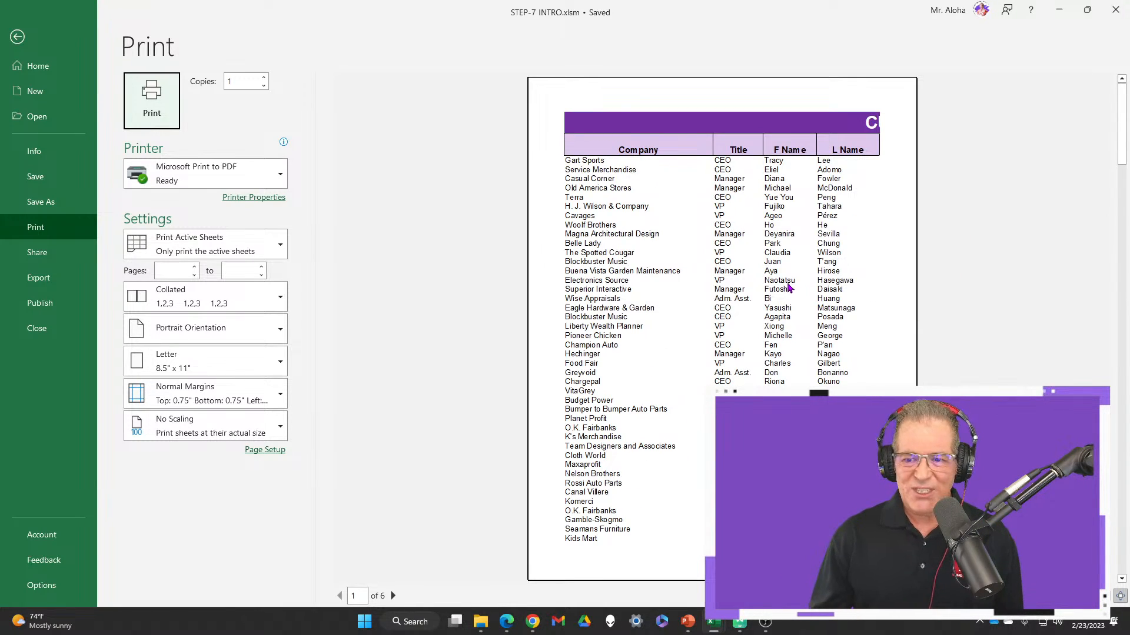
scroll(779, 286, down, 5)
scroll(759, 296, up, 5)
scroll(755, 298, up, 1)
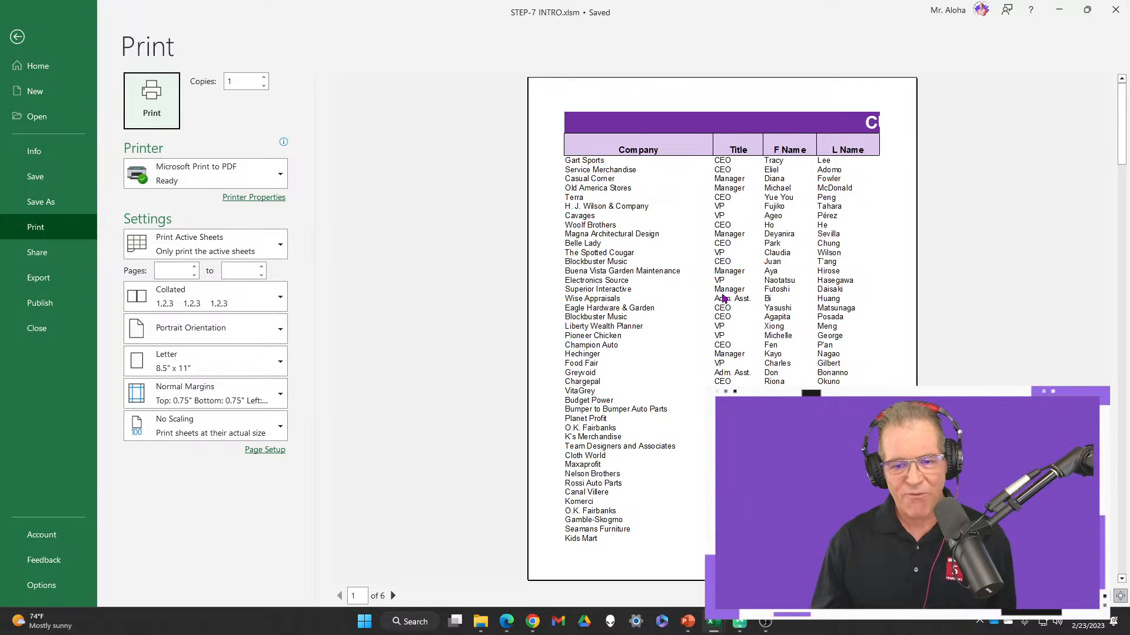
scroll(723, 294, down, 2)
scroll(724, 294, up, 2)
click(42, 39)
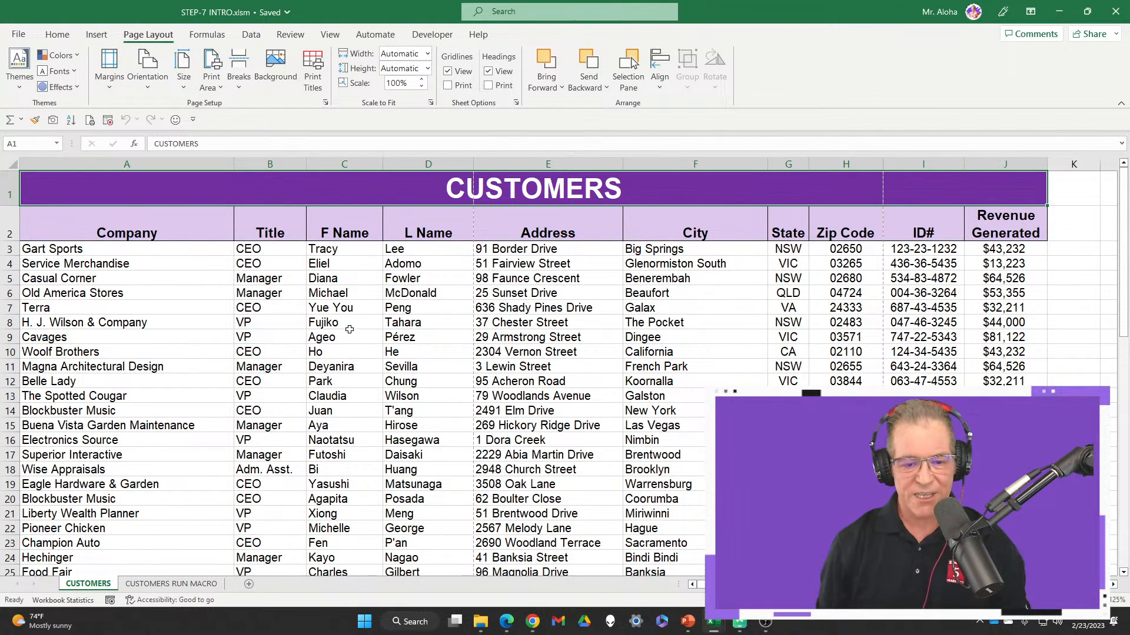
Switch to the CUSTOMERS RUN MACRO sheet and check its print preview pages before returning to the worksheet.
click(190, 585)
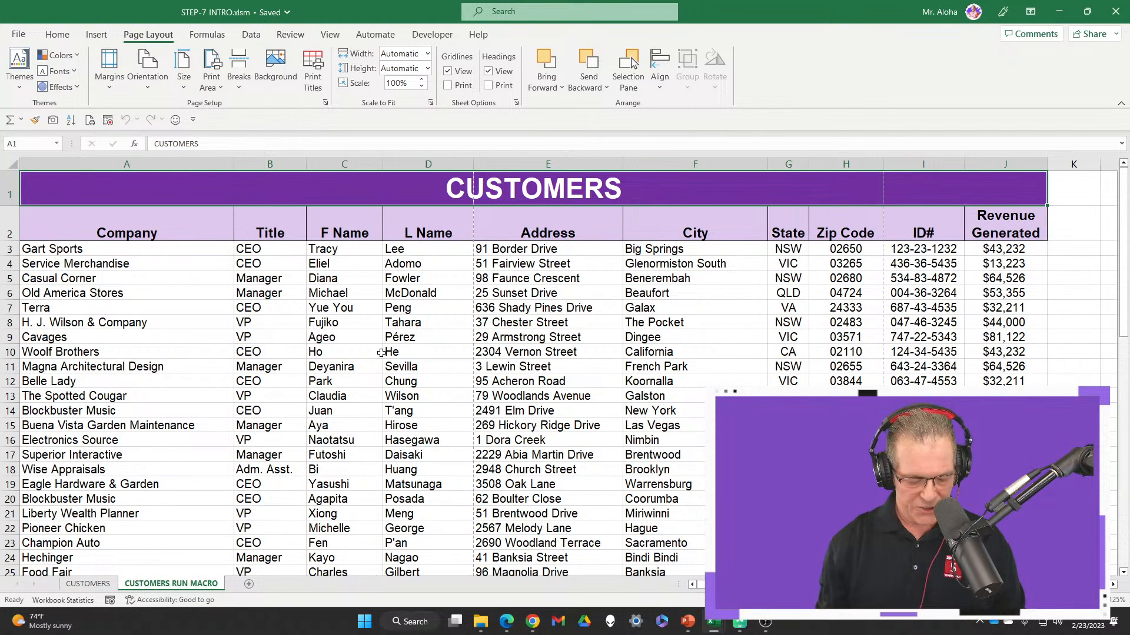
key(ctrl+p)
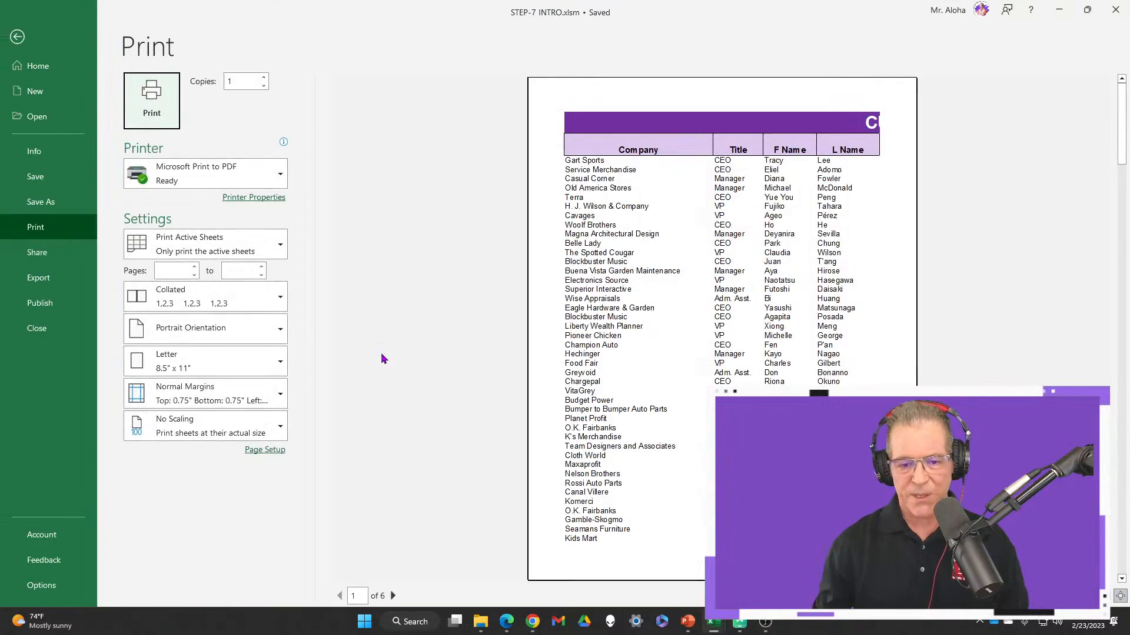
scroll(703, 305, down, 4)
scroll(704, 306, up, 4)
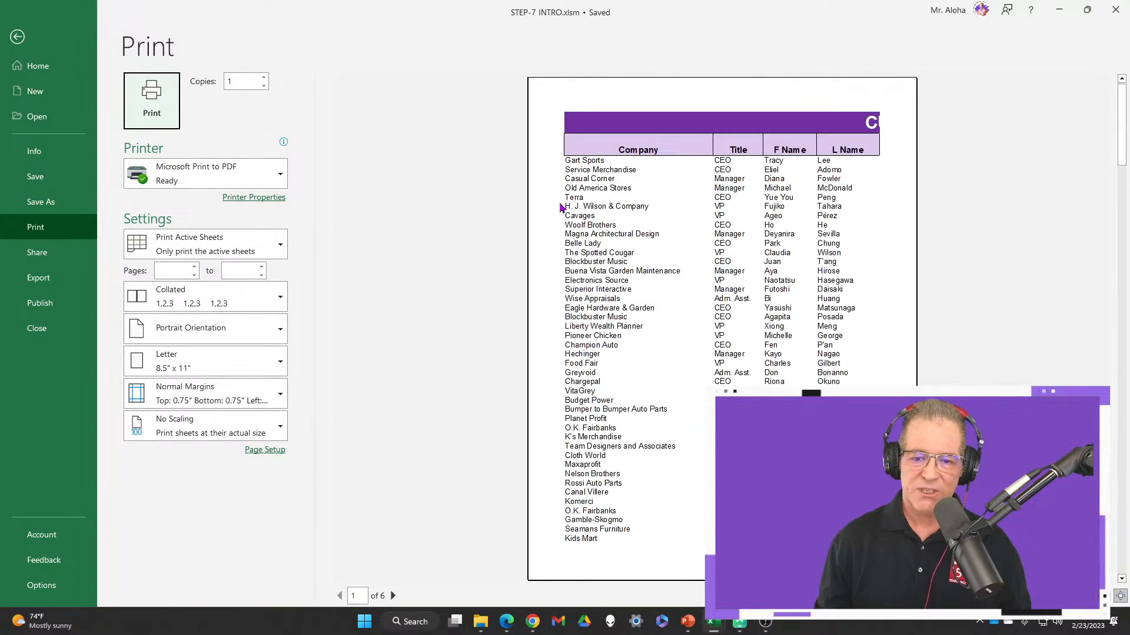
click(19, 37)
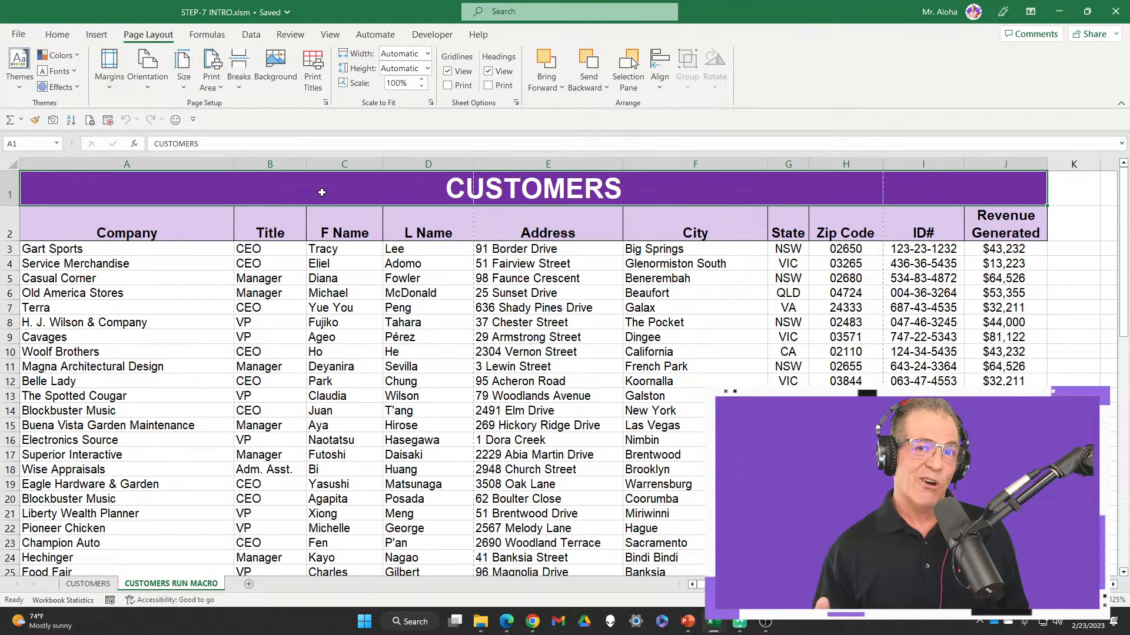
Switch to Chrome, search within the open YouTube channel for "Printing", and return to the Excel workbook.
click(532, 621)
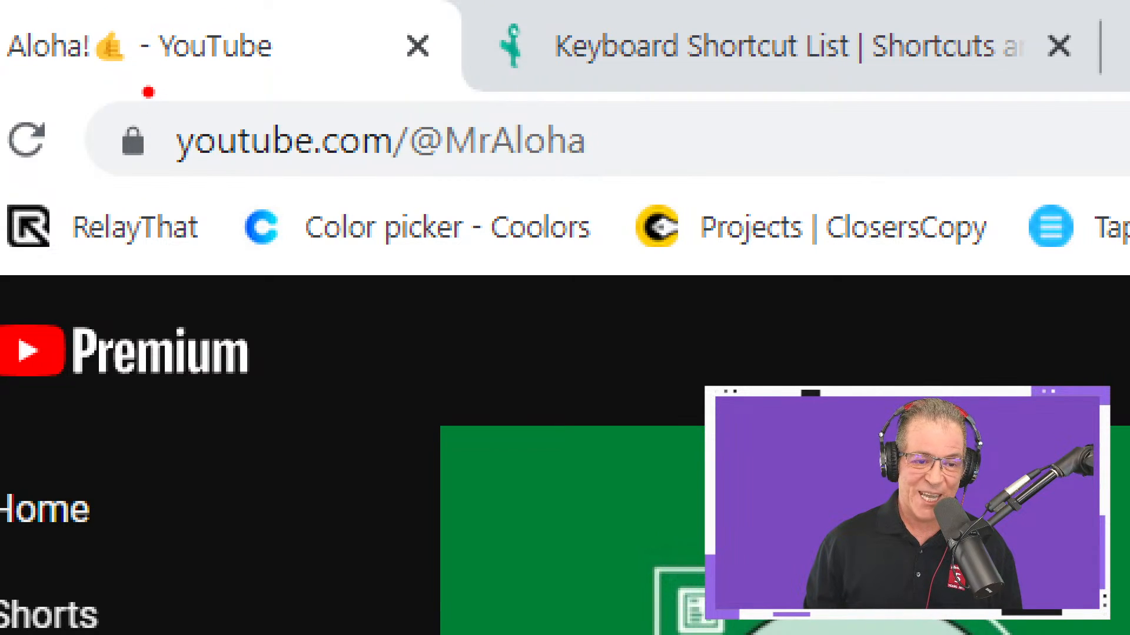
mouse_move(148, 92)
mouse_down()
mouse_move(235, 194)
mouse_move(533, 197)
mouse_move(673, 182)
mouse_move(670, 191)
mouse_up()
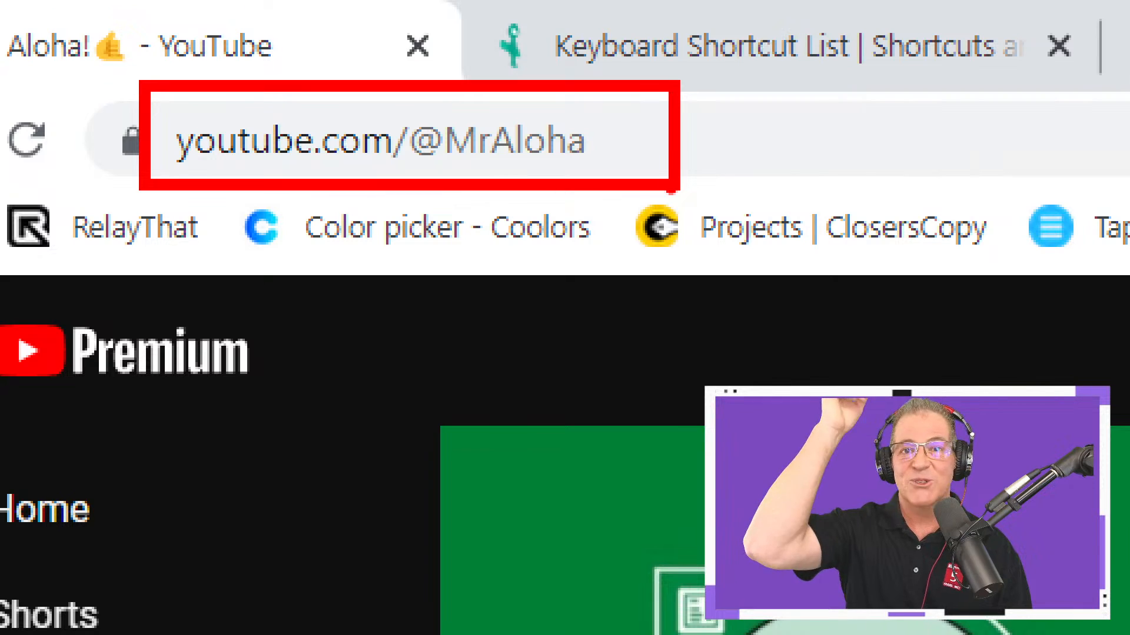
key(Escape)
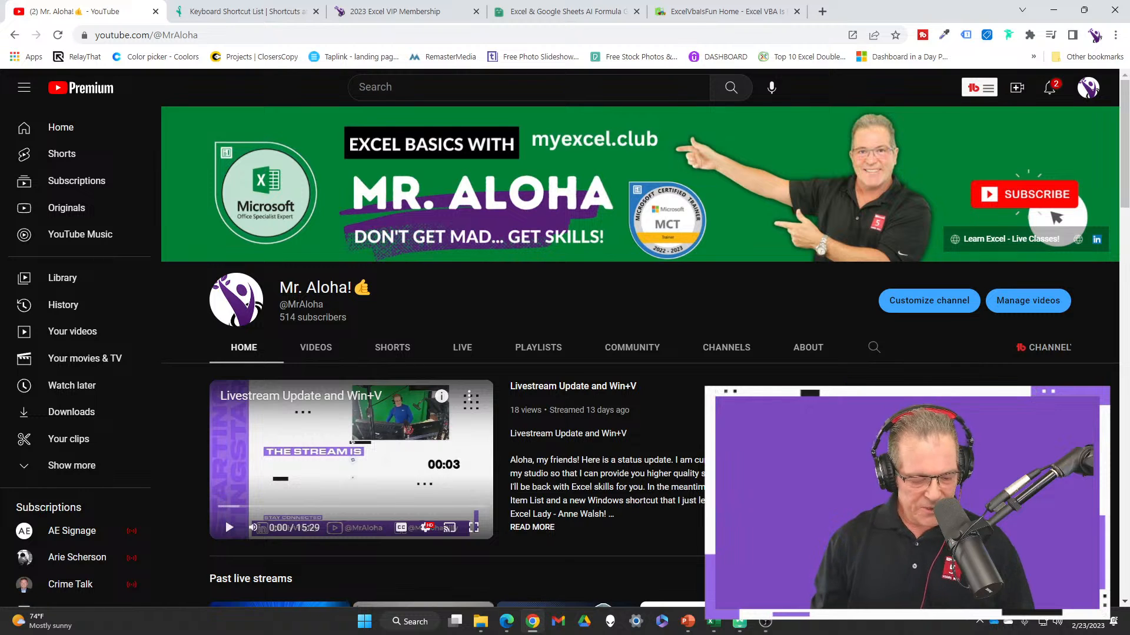
key(ctrl+4)
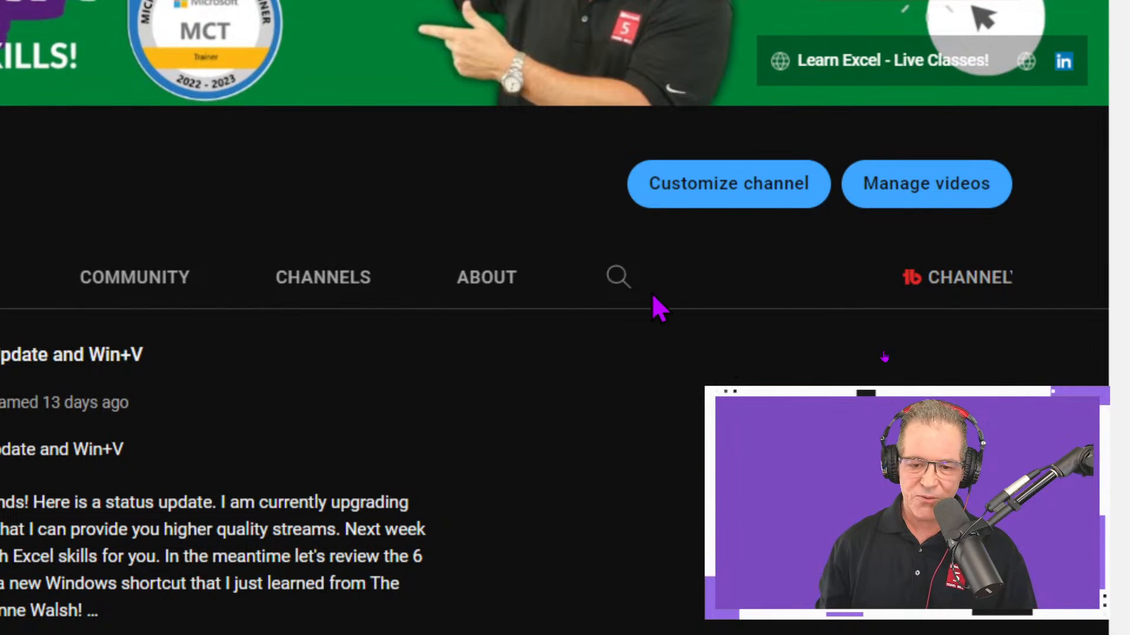
click(617, 281)
text(Printing)
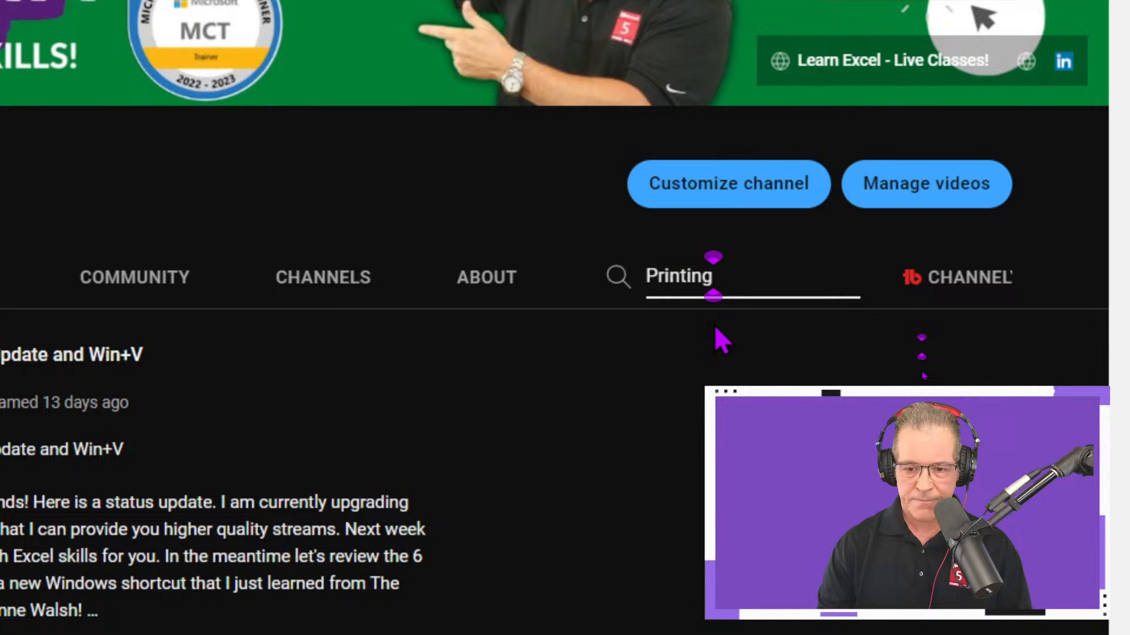
key(Return)
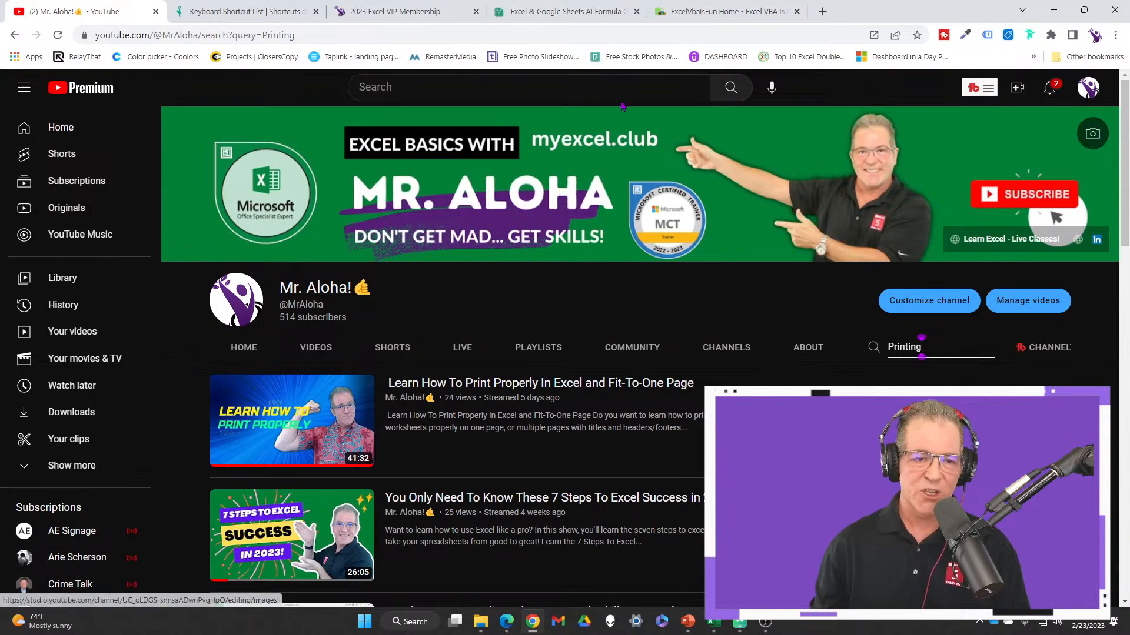
click(1052, 11)
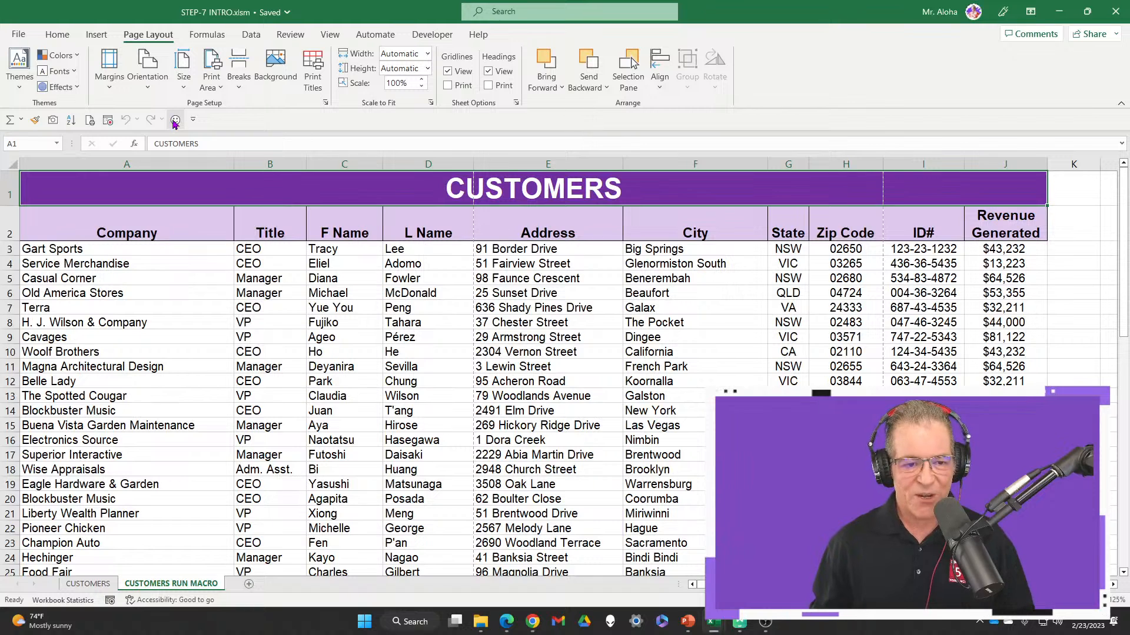
Try to run the custom print macro command on the CUSTOMERS RUN MACRO sheet, enabling automatic link updates.
click(175, 121)
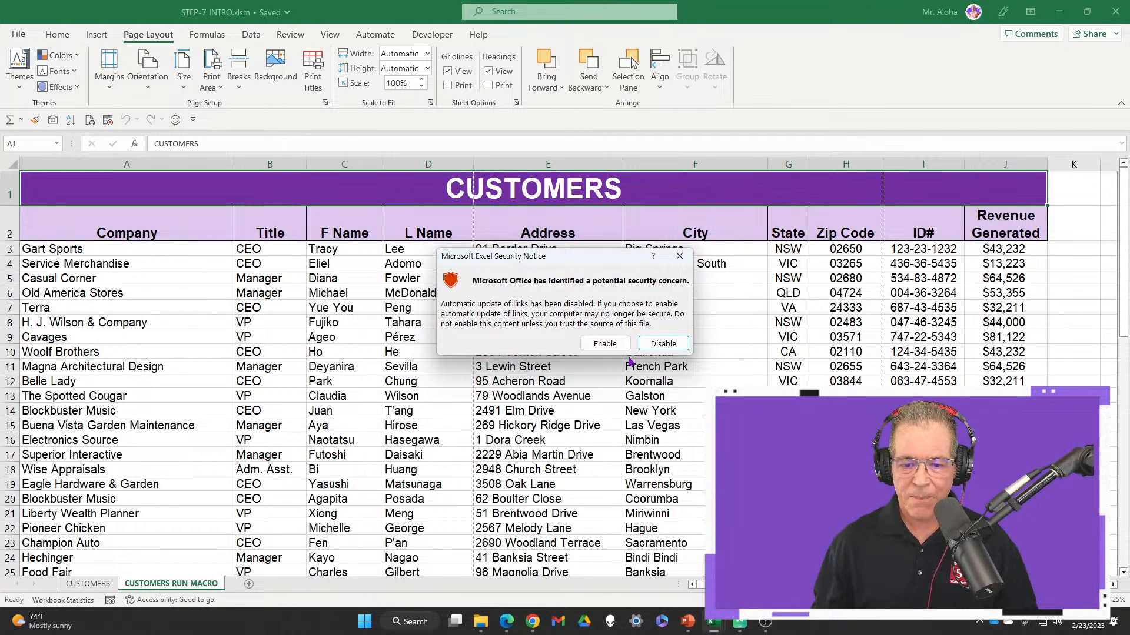
click(617, 346)
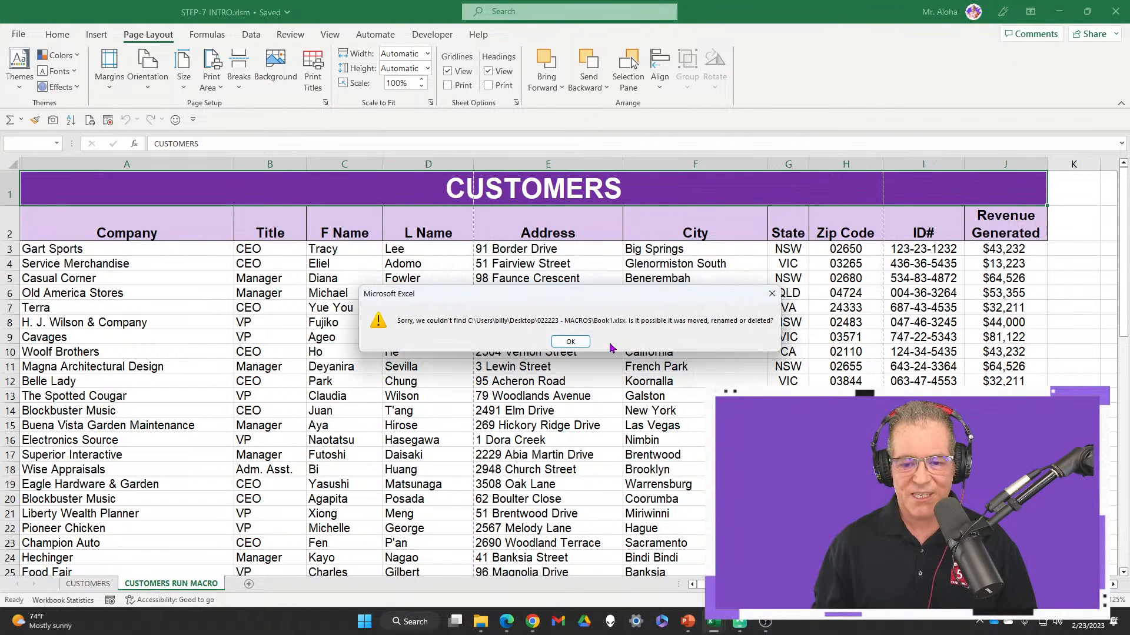
click(569, 343)
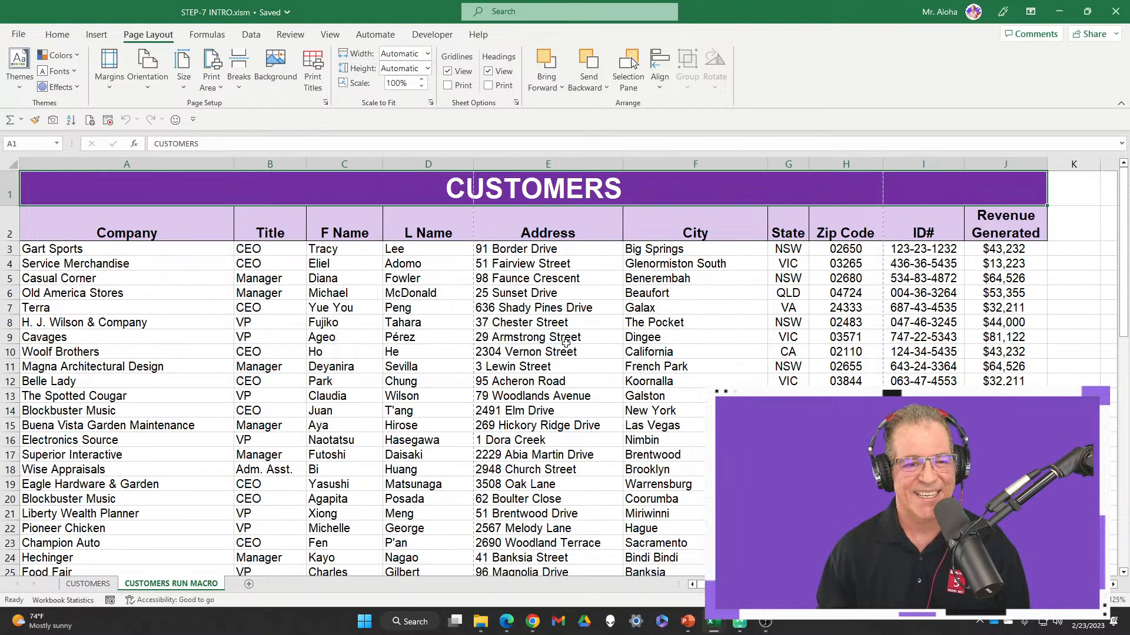
click(174, 120)
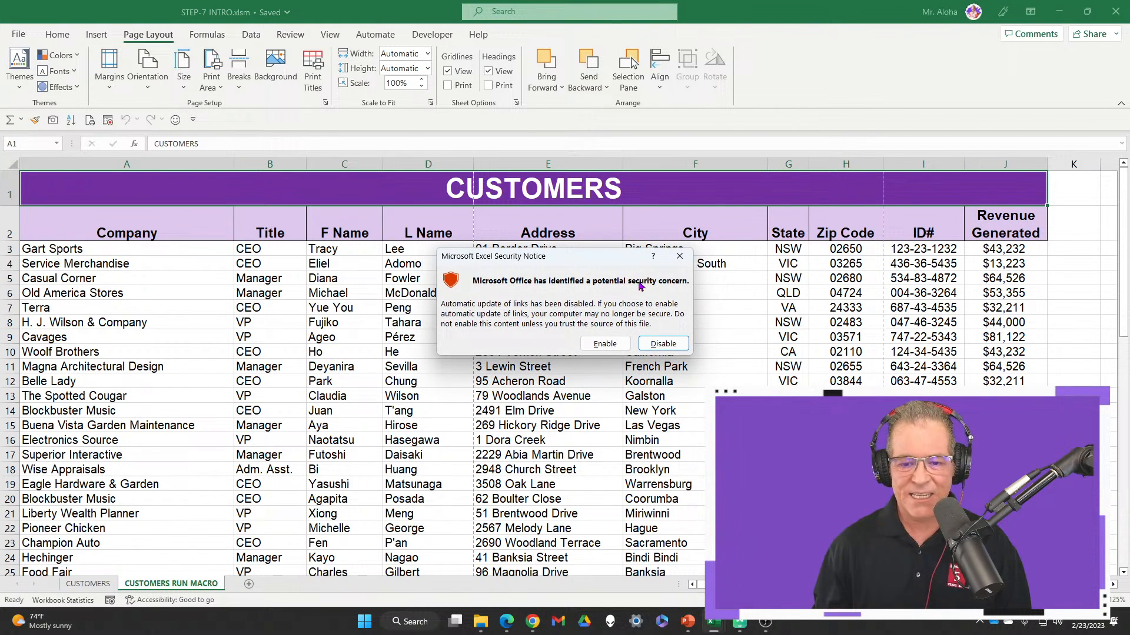
click(621, 345)
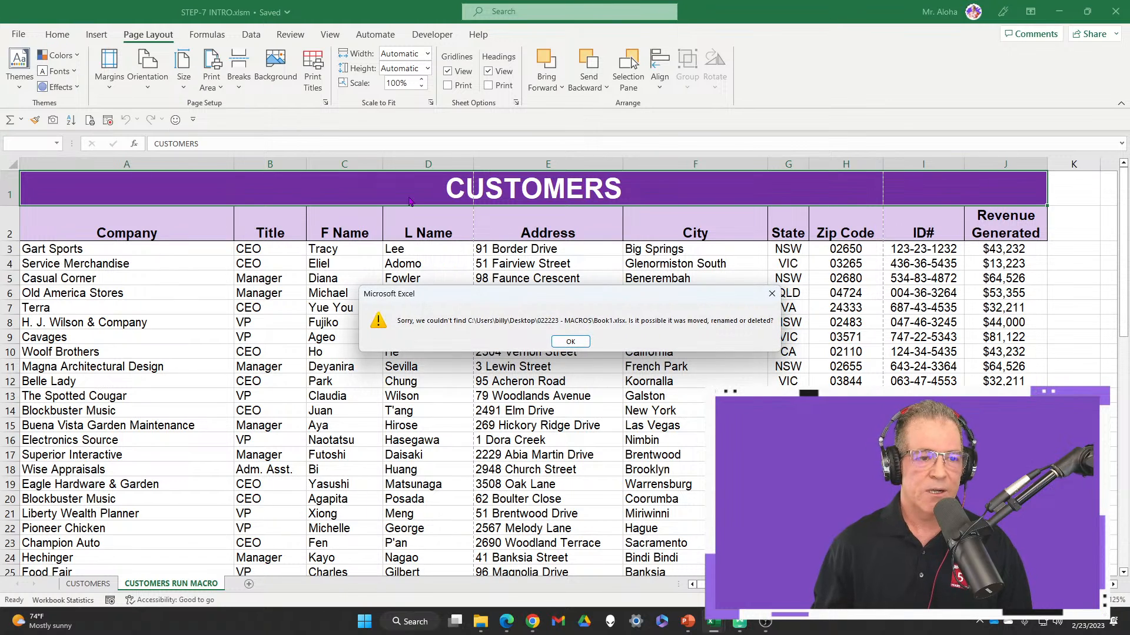
click(570, 342)
Compare the CUSTOMERS and CUSTOMERS RUN MACRO sheets, and check the workbook's Info page.
click(88, 584)
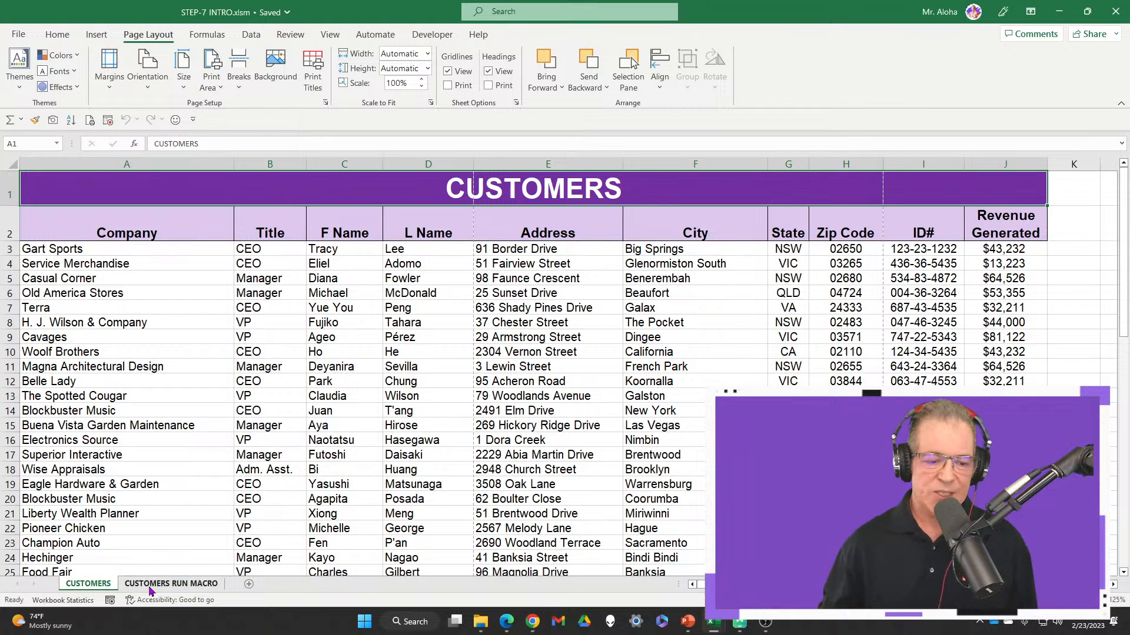
click(150, 586)
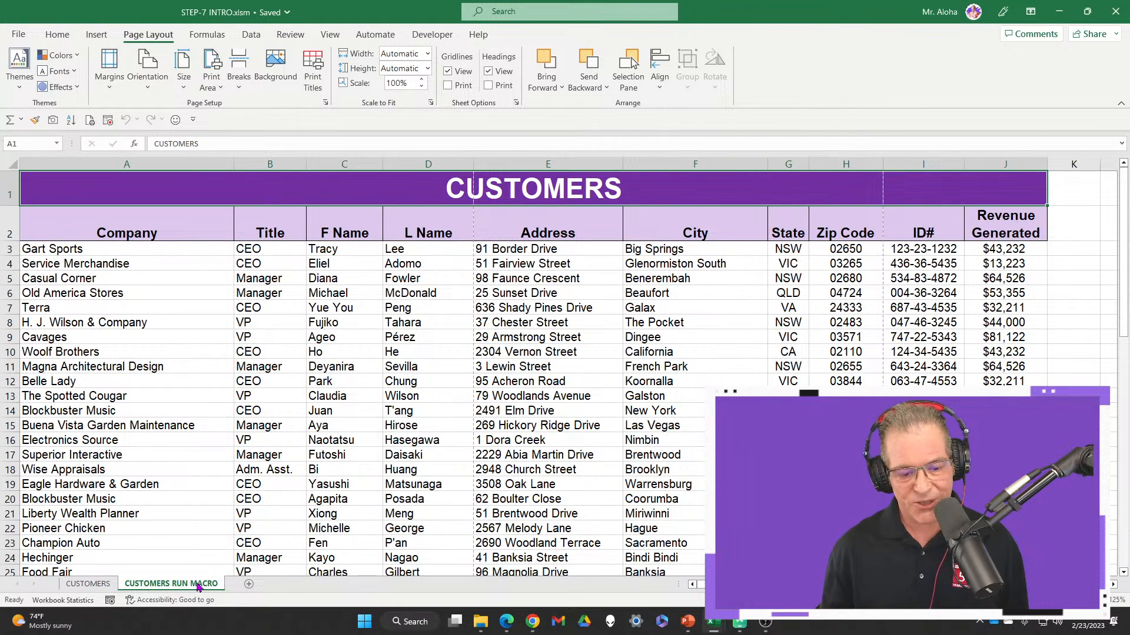
click(20, 36)
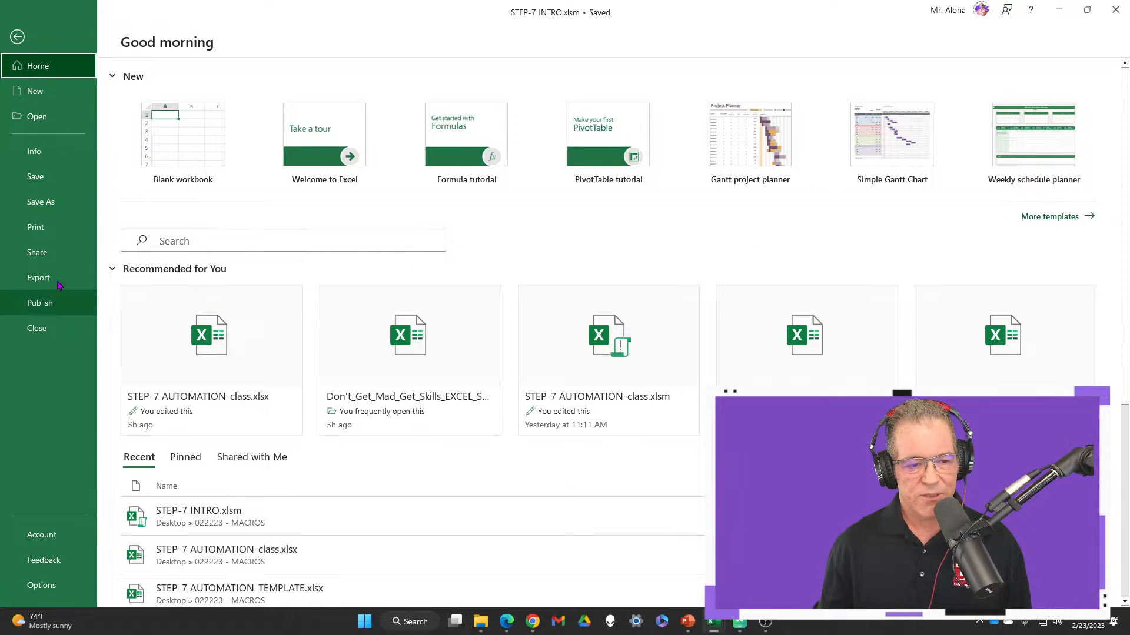
click(51, 148)
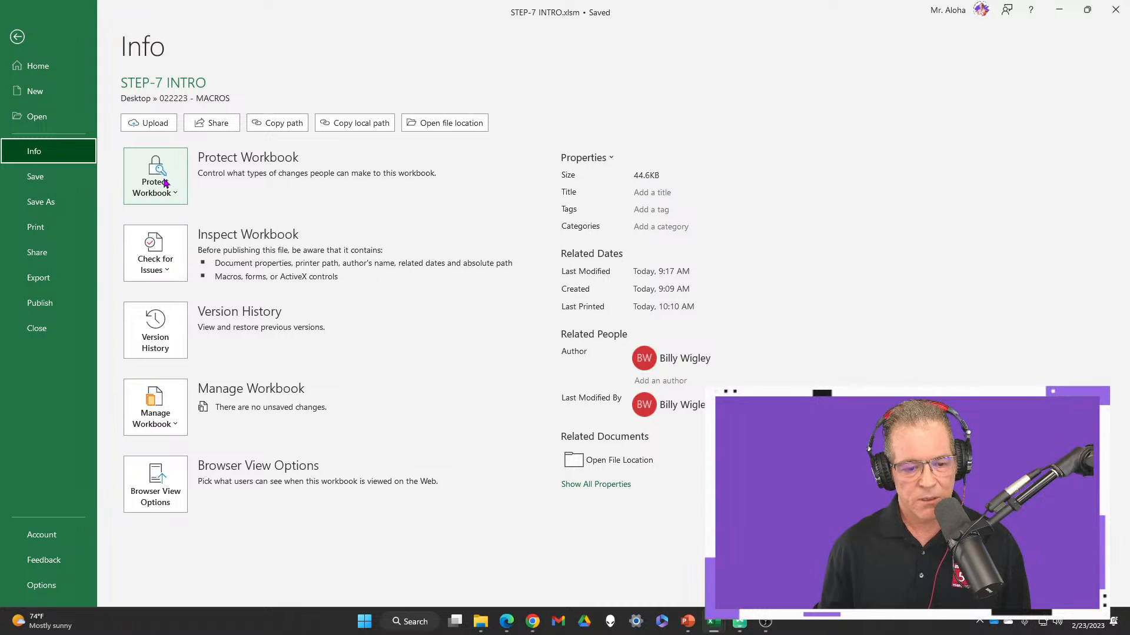
click(26, 37)
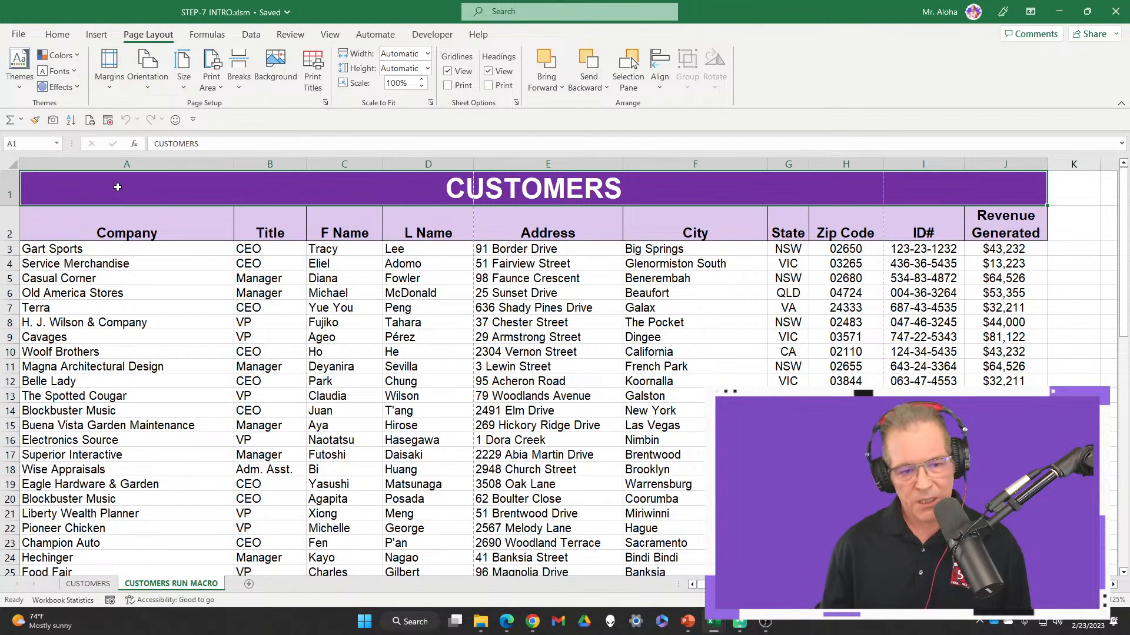
Retry the custom print macro command with automatic link updates enabled and dismiss the missing-file message.
click(176, 121)
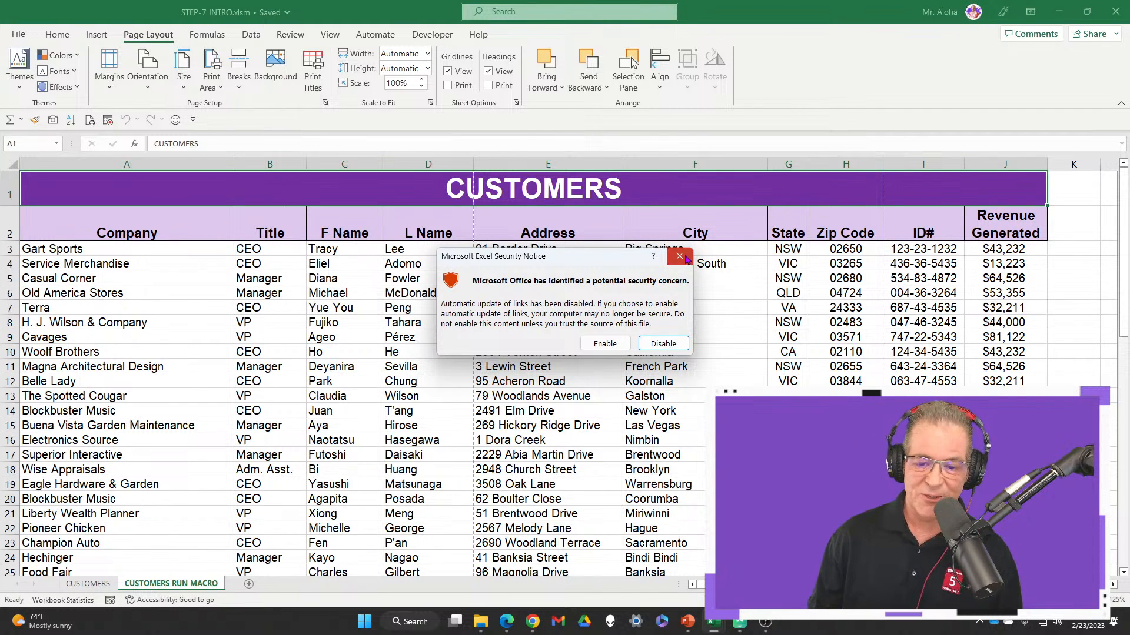
click(604, 344)
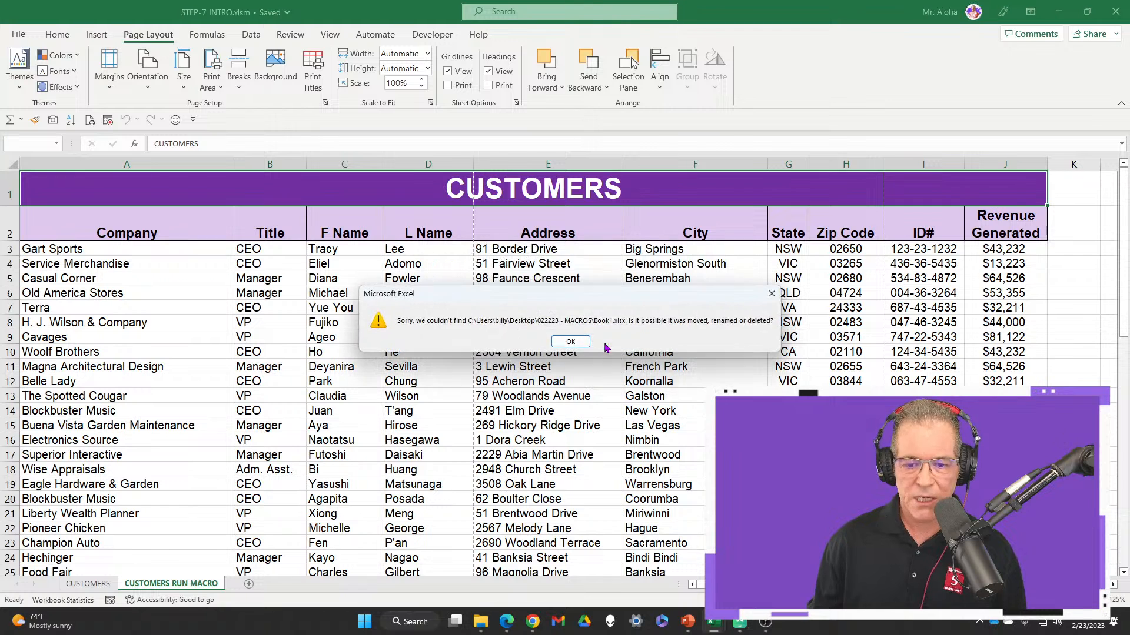
click(571, 343)
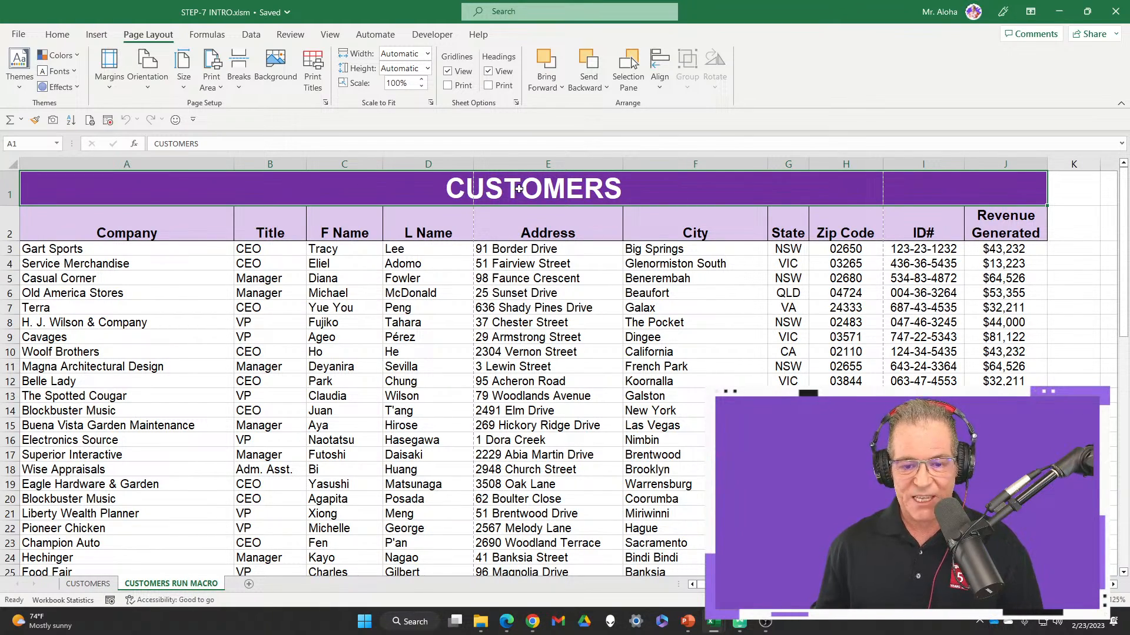
Select the CUSTOMERS title cell on the CUSTOMERS RUN MACRO sheet and run the PRINT_PROPERLY macro.
drag(519, 188, 500, 209)
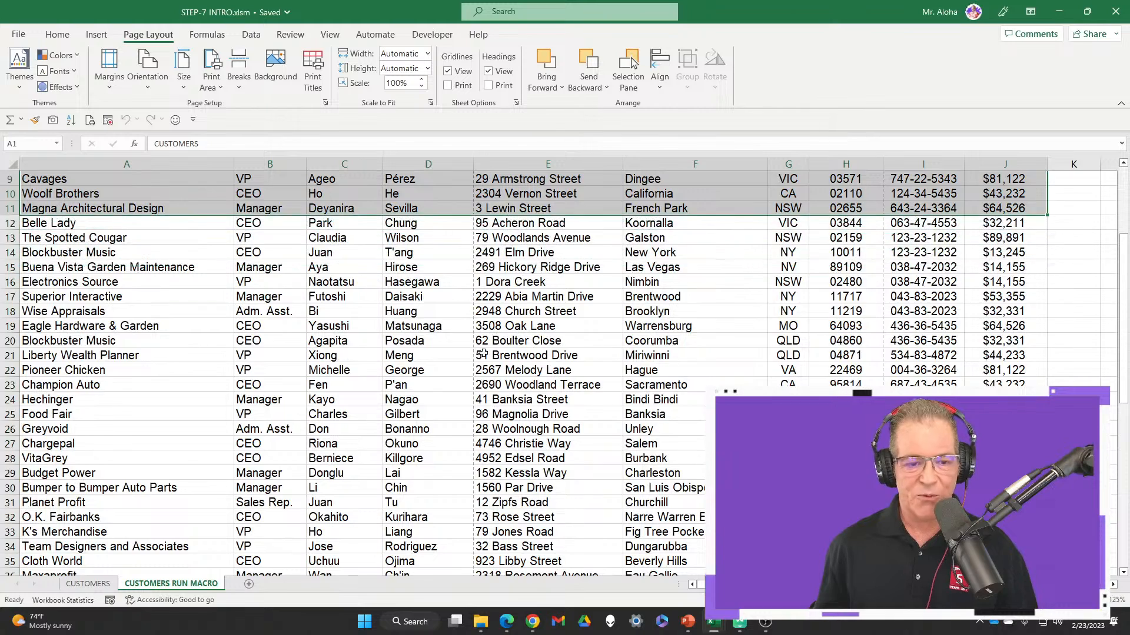
scroll(465, 370, up, 3)
click(511, 297)
click(397, 202)
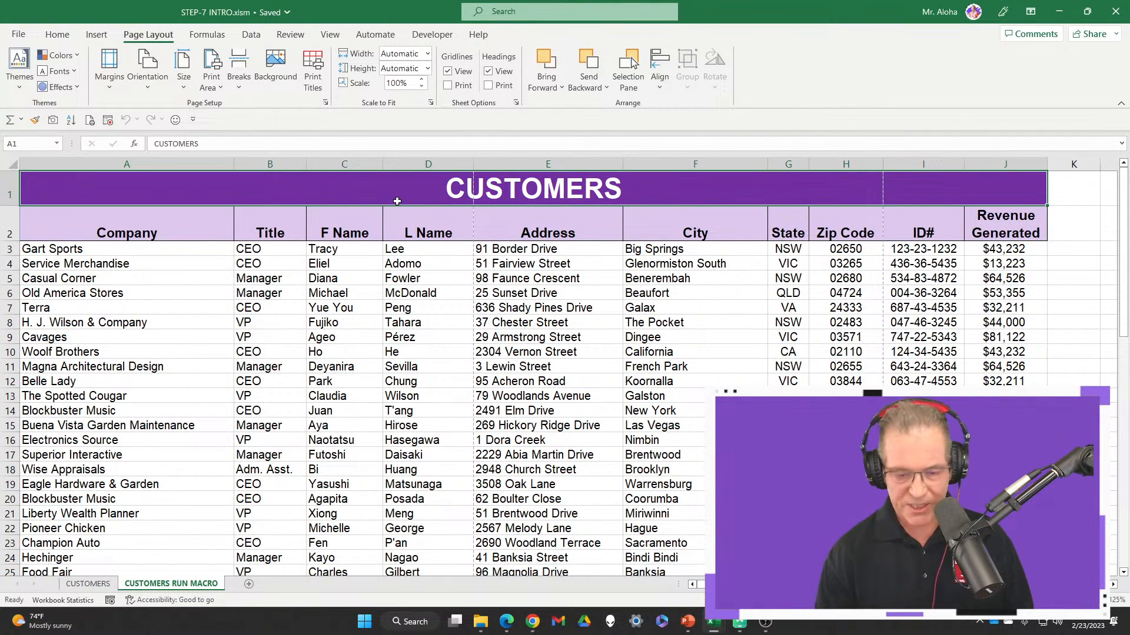
key(alt+F8)
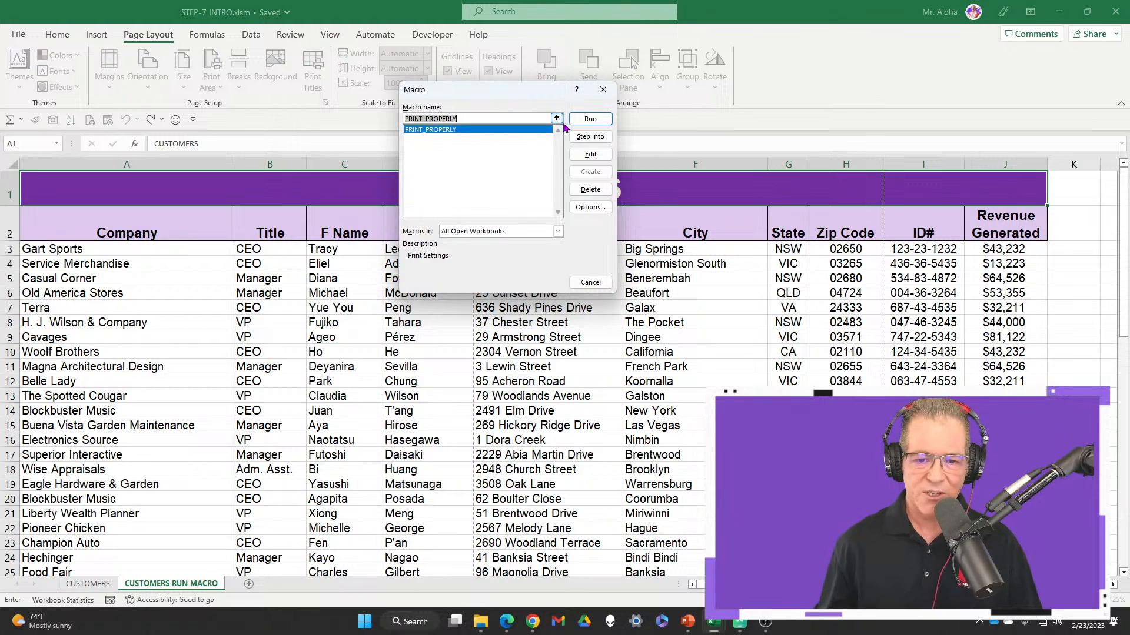
click(589, 120)
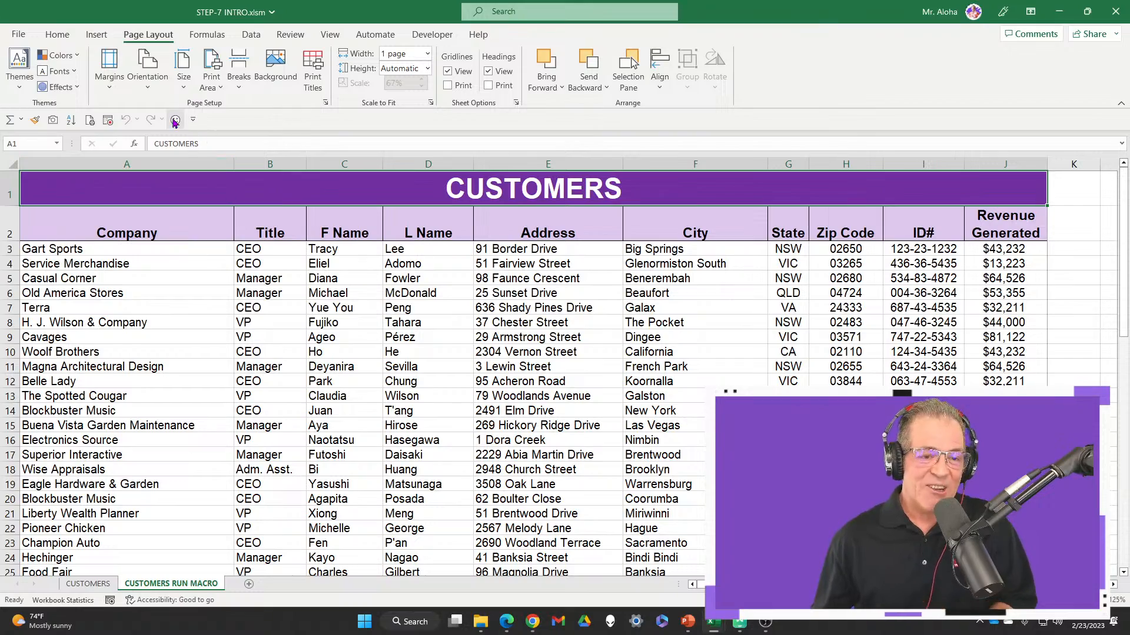
key(ctrl+1)
click(188, 108)
drag(149, 92, 234, 166)
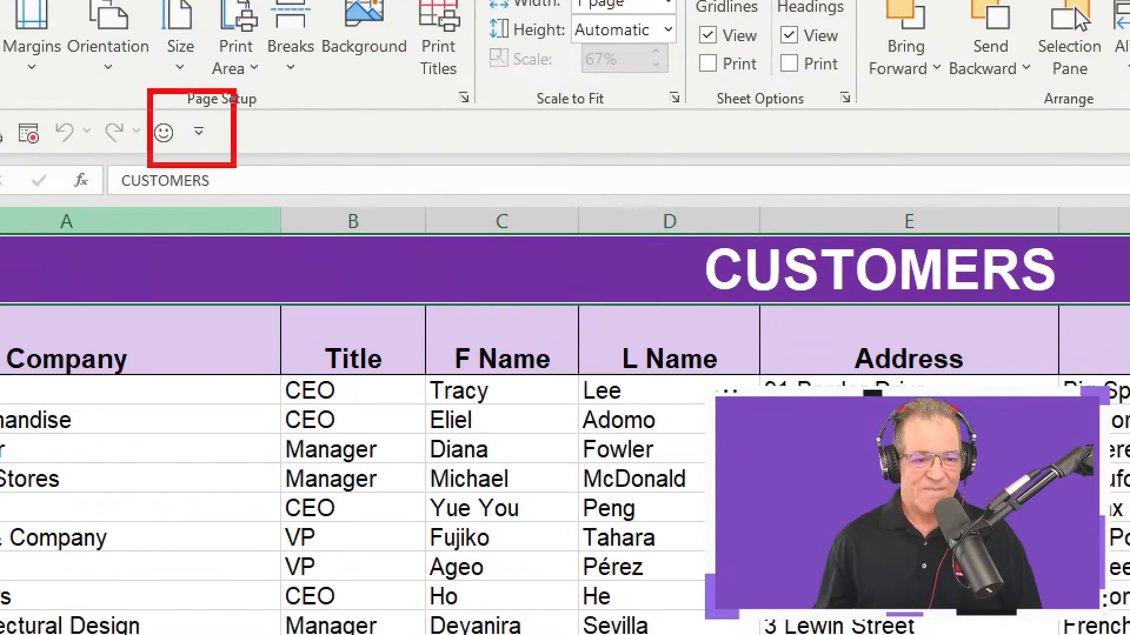
key(Escape)
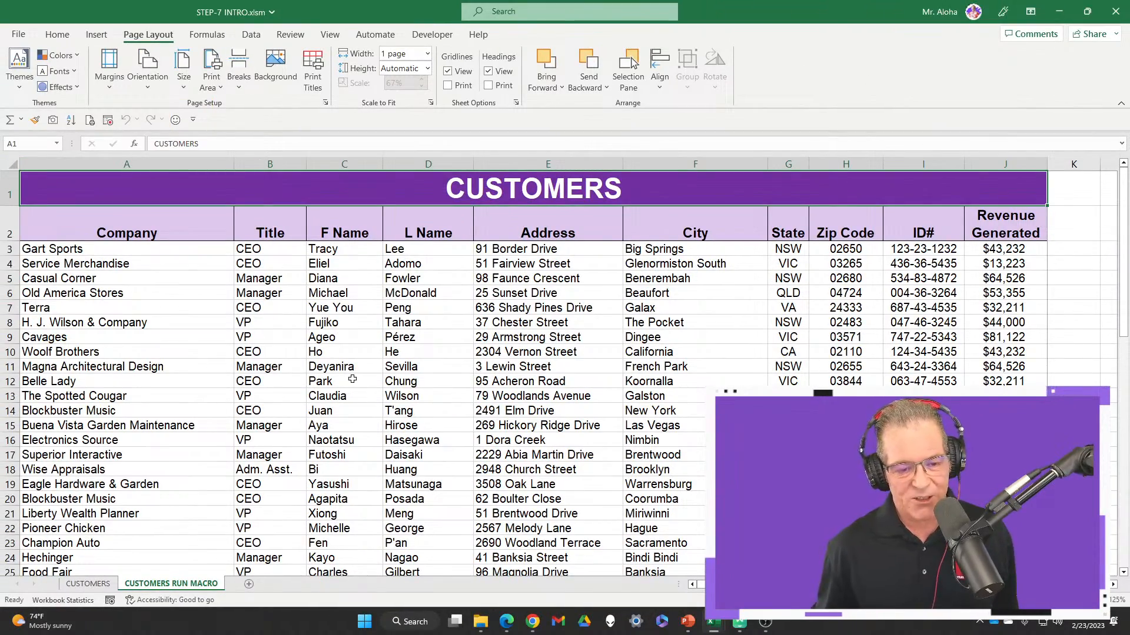
Examine the print preview of the CUSTOMERS RUN MACRO sheet, checking the header, footer and repeated title rows on both pages.
key(ctrl+p)
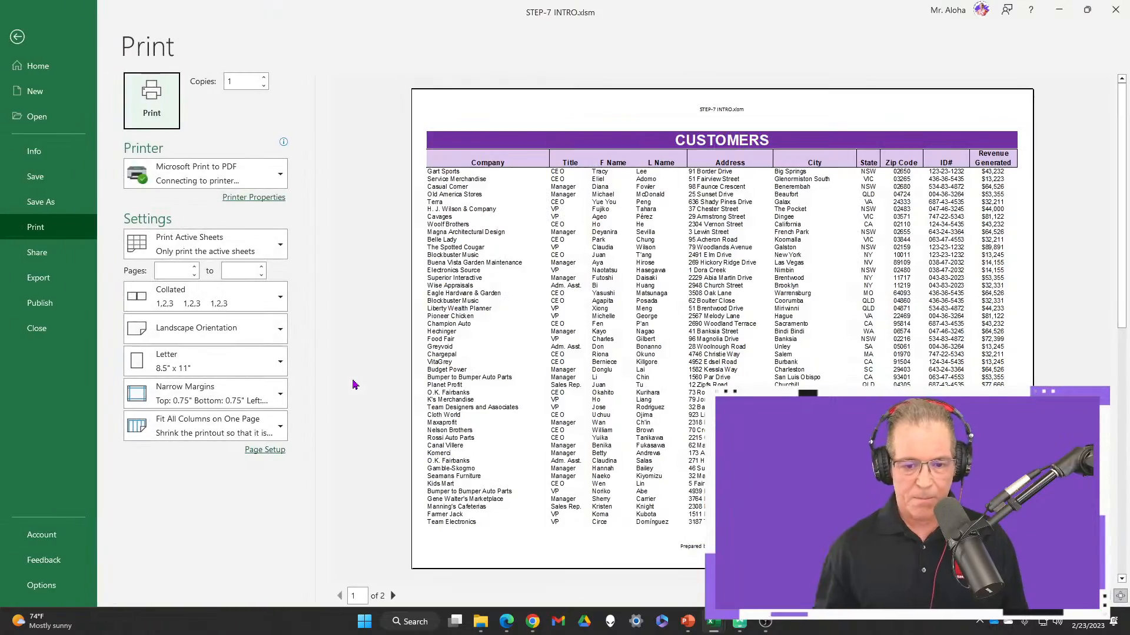
scroll(849, 290, down, 1)
scroll(849, 290, up, 1)
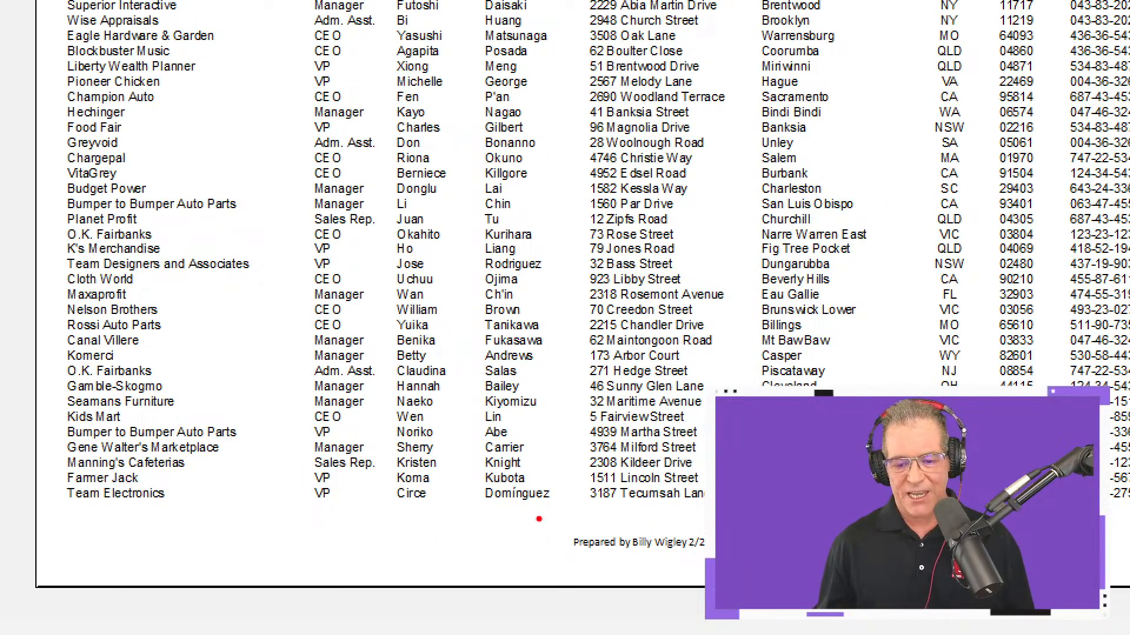
mouse_move(532, 498)
mouse_down()
mouse_move(711, 562)
mouse_move(712, 575)
mouse_up()
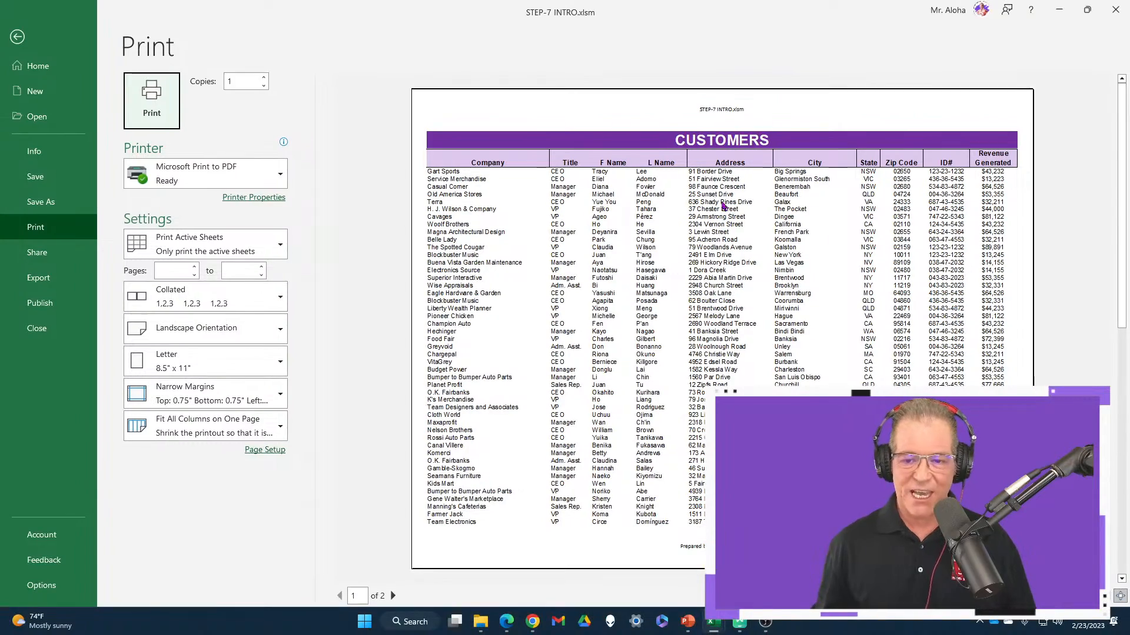
drag(403, 114, 1111, 201)
key(Escape)
scroll(684, 299, down, 1)
scroll(684, 299, up, 1)
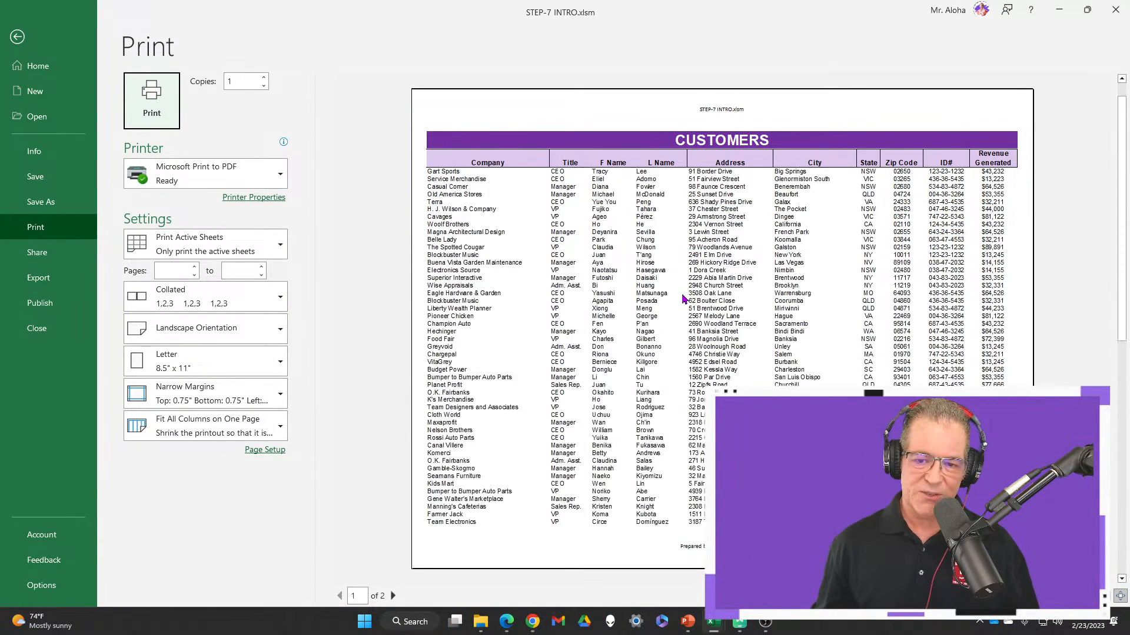
scroll(683, 297, down, 1)
scroll(682, 297, up, 1)
key(Escape)
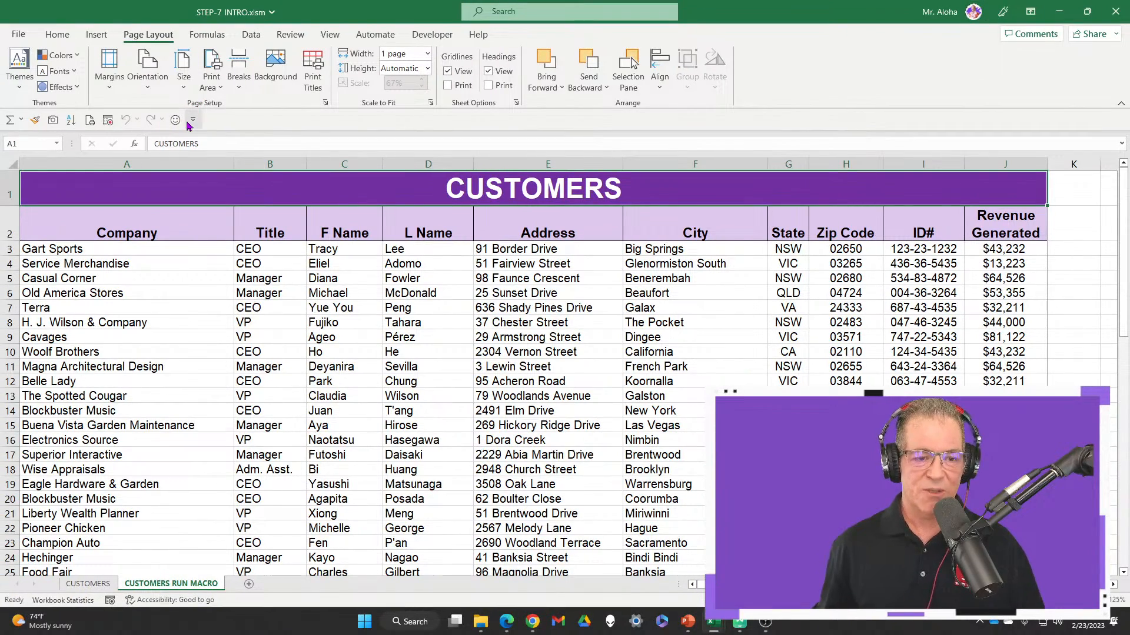
Remove the PRINT_PROPERLY macro command from the Quick Access Toolbar.
click(193, 120)
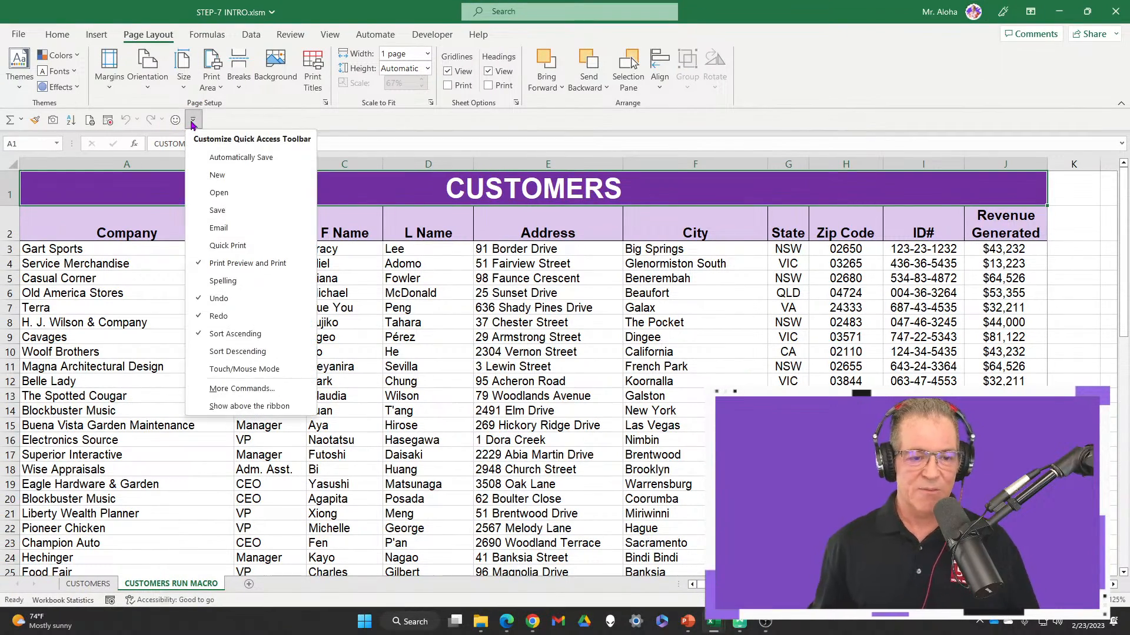
click(251, 389)
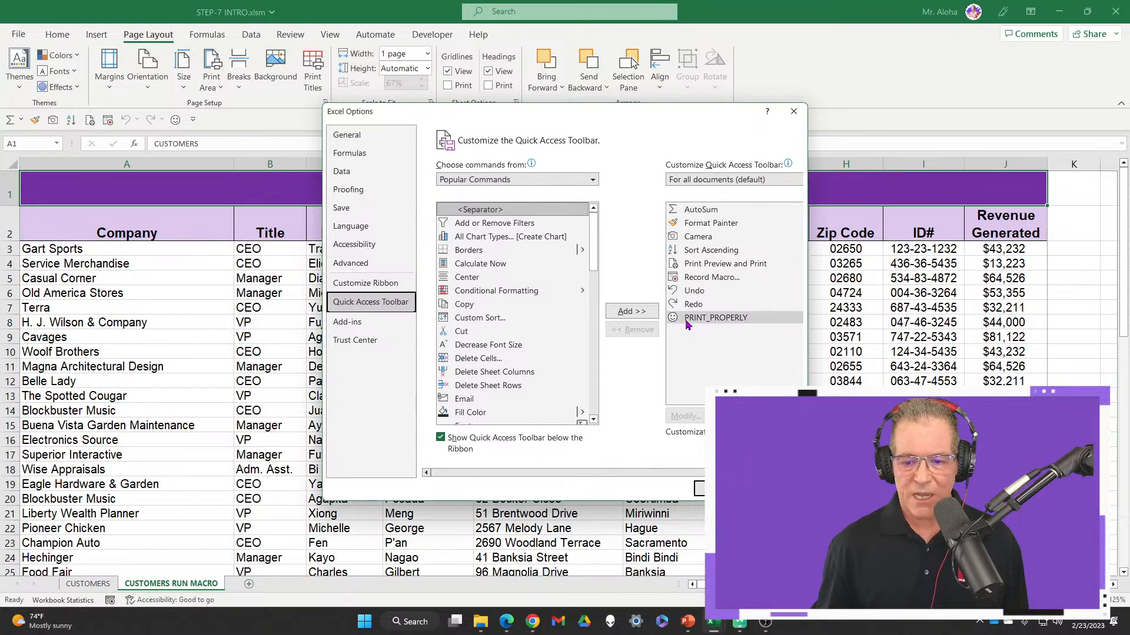
click(686, 320)
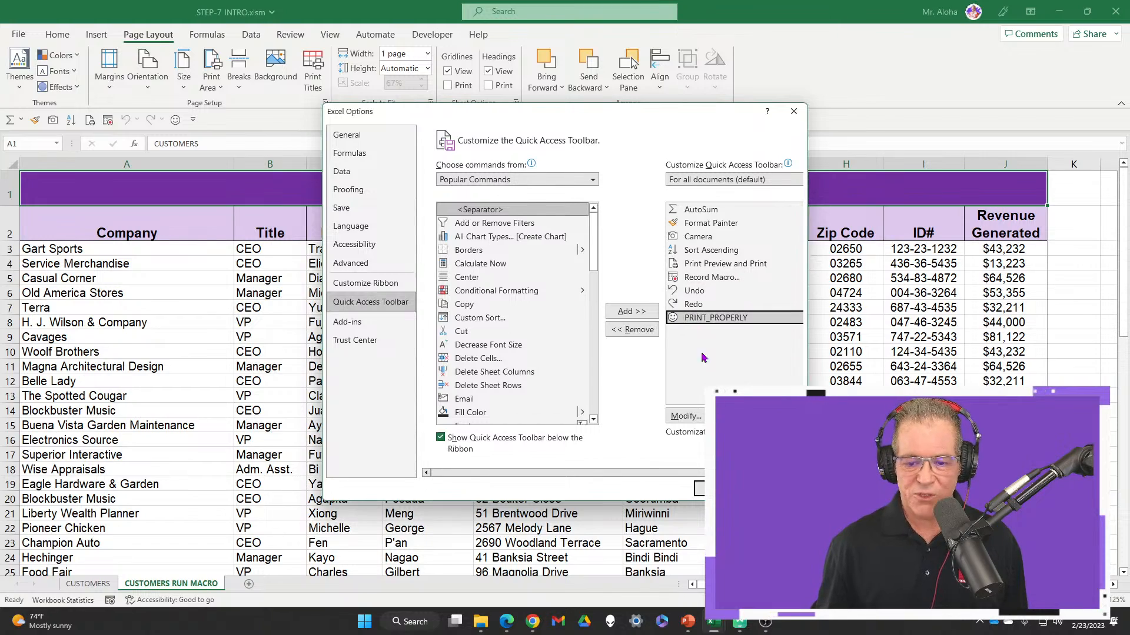
click(642, 331)
click(700, 489)
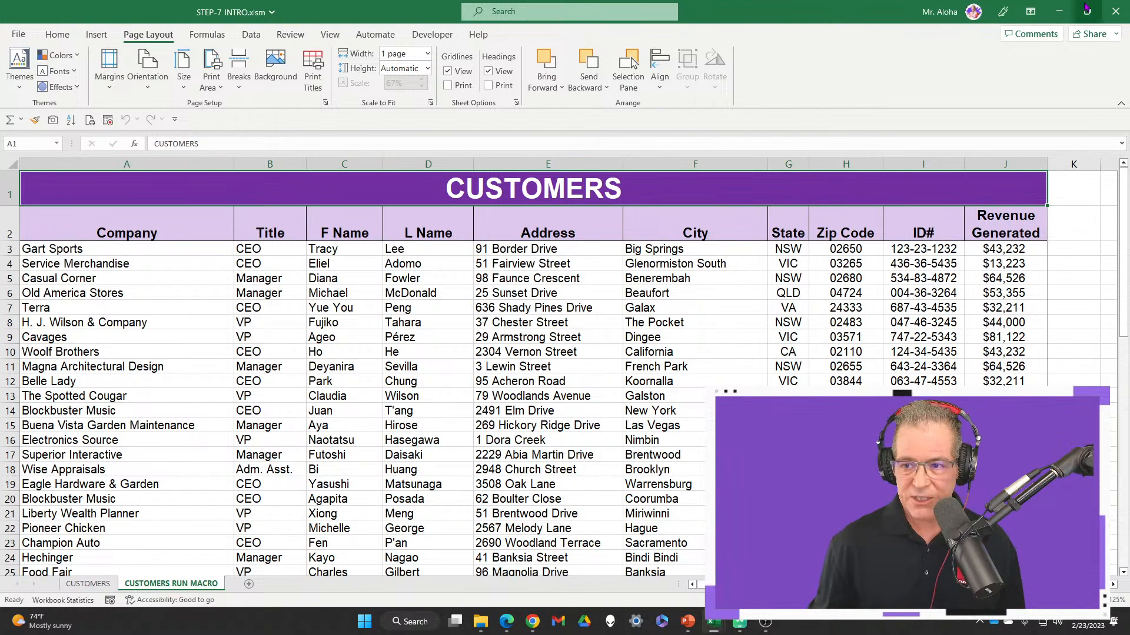
Close the STEP-7 INTRO.xlsm workbook and switch to the PowerPoint slide show at The 6-Item List.
click(1115, 11)
click(584, 327)
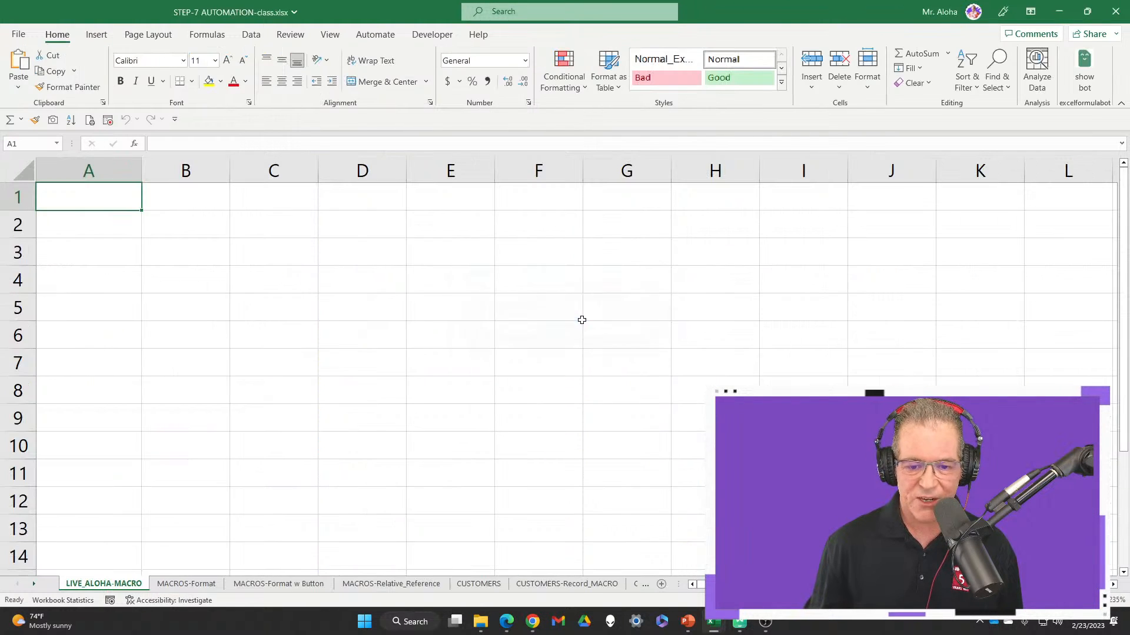
click(687, 621)
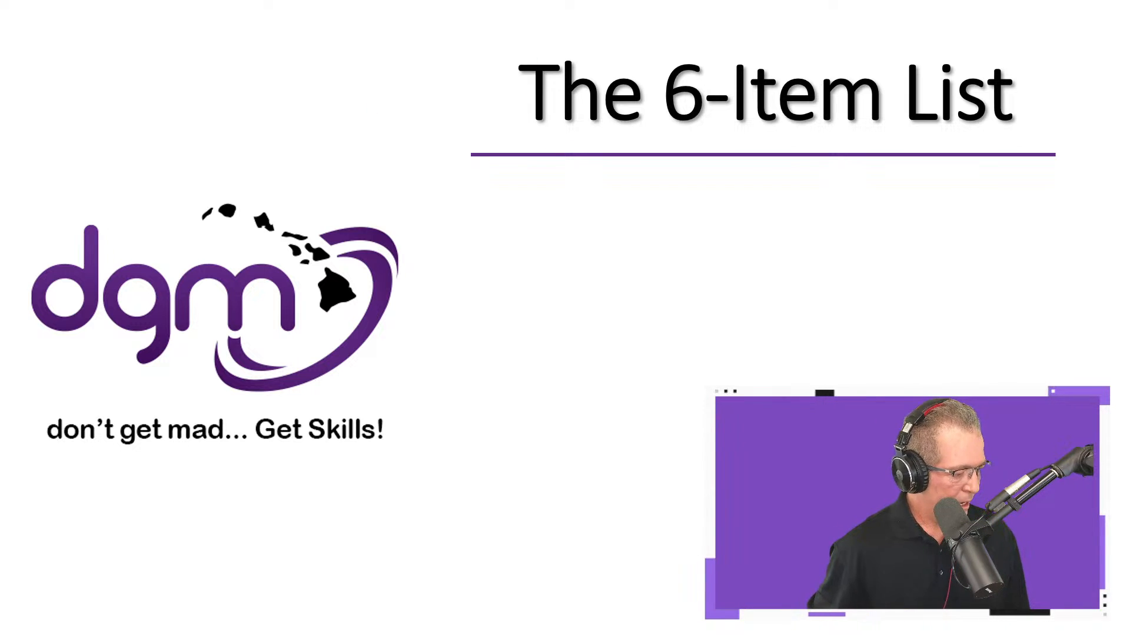
key(alt+Tab)
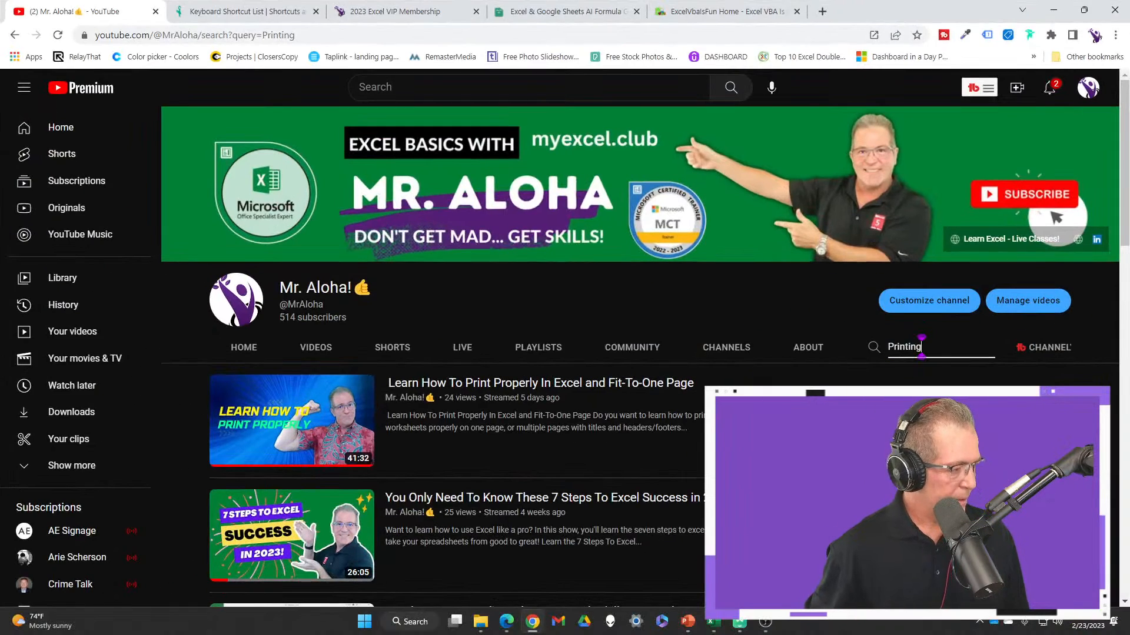
click(1048, 13)
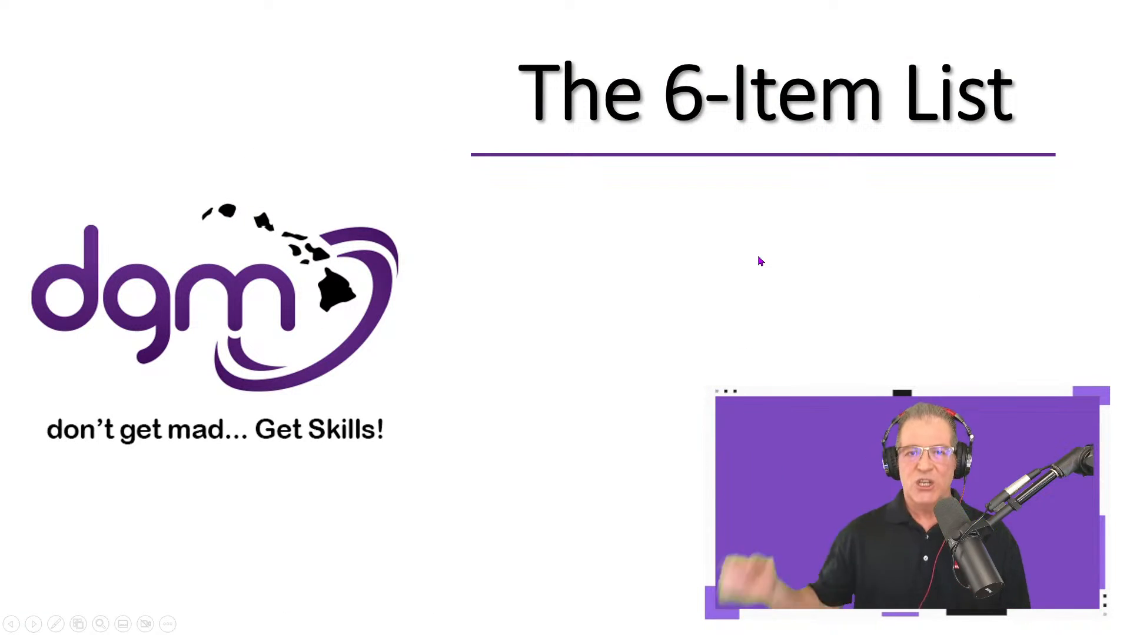
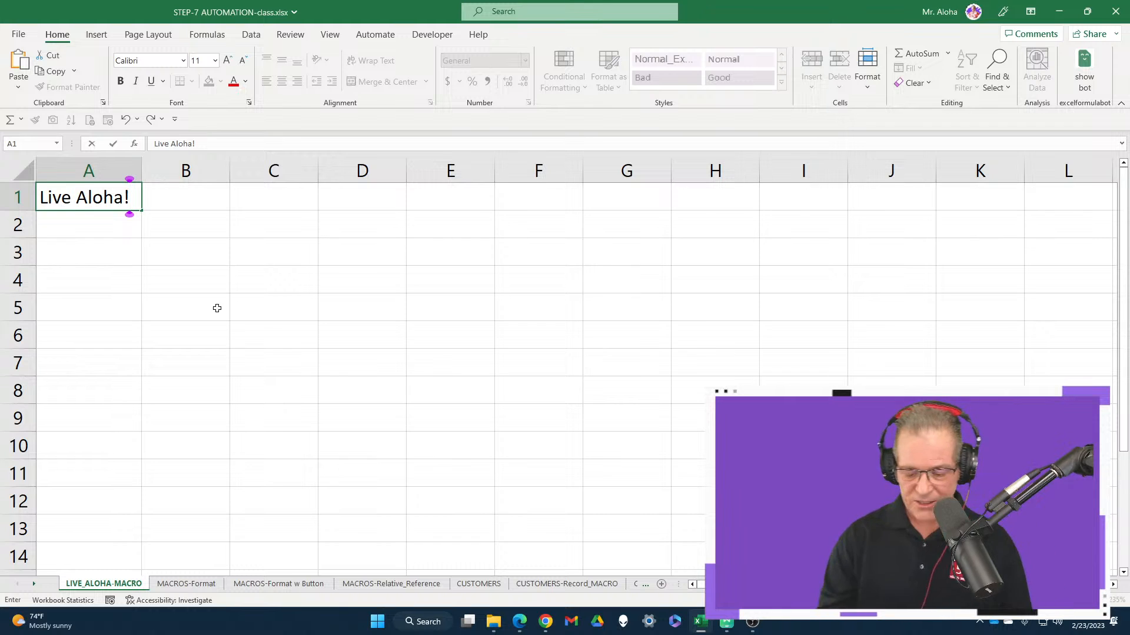
Enter "Live Aloha!" in cell A1 of the LIVE_ALOHA-MACRO sheet and reselect that cell.
key(Return)
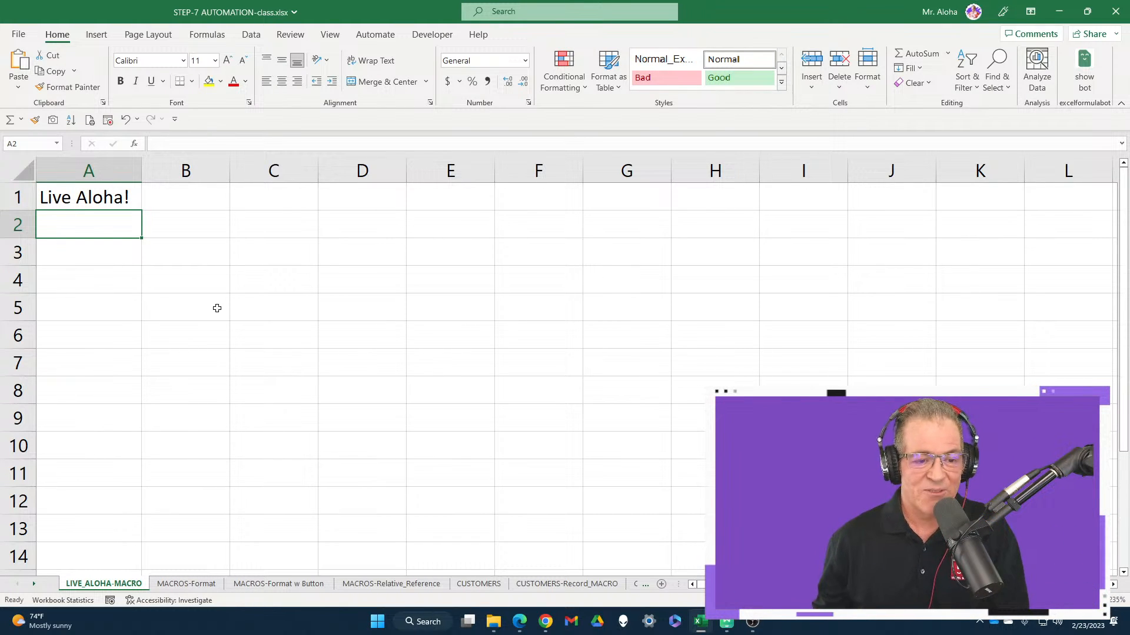
click(91, 202)
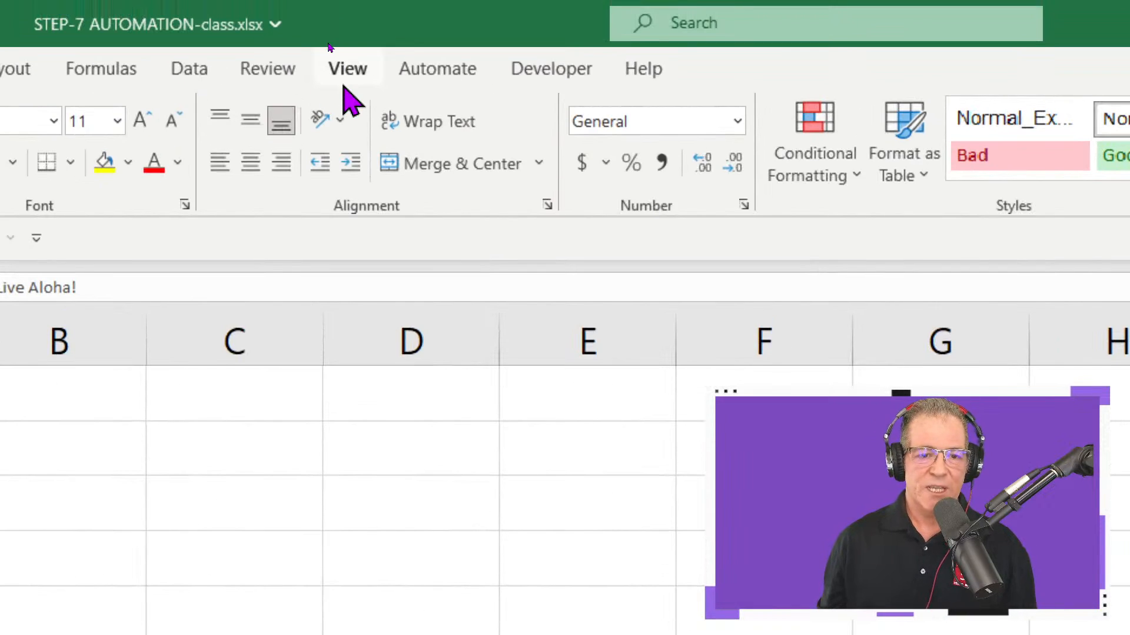
Check the list of existing macros and the workbook choices available for it, leaving All Open Workbooks selected.
click(330, 34)
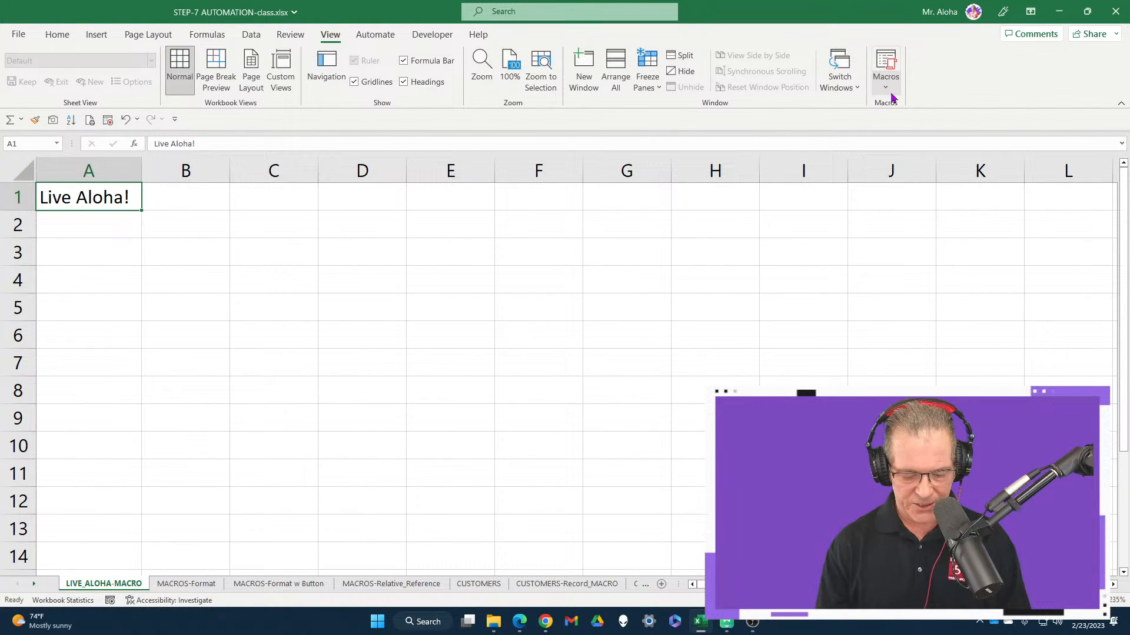
click(890, 94)
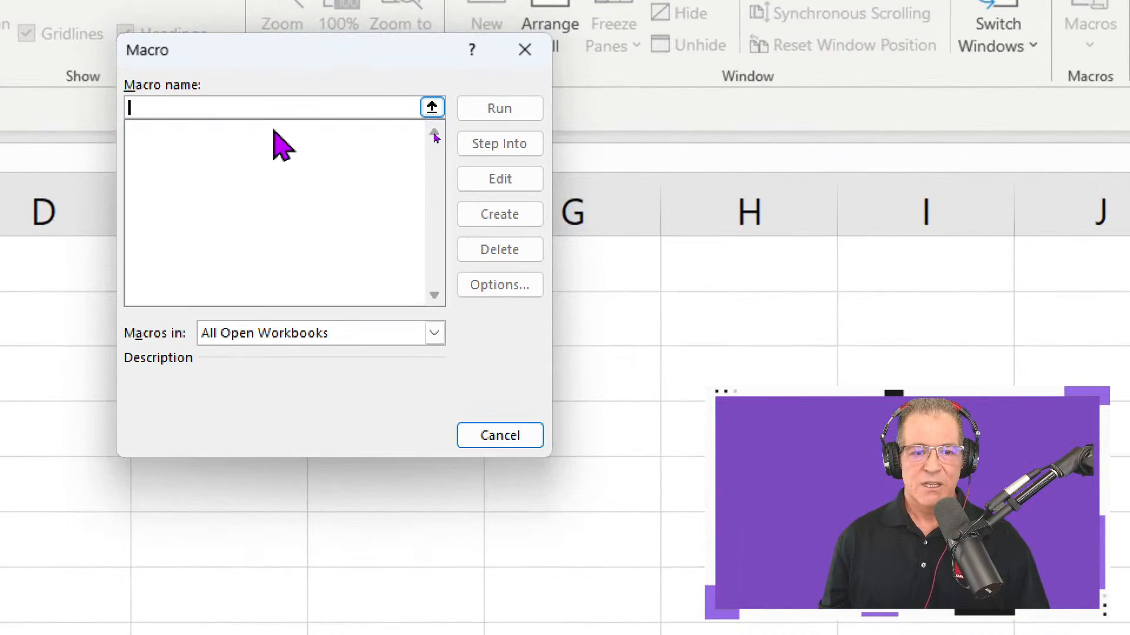
drag(316, 79, 505, 72)
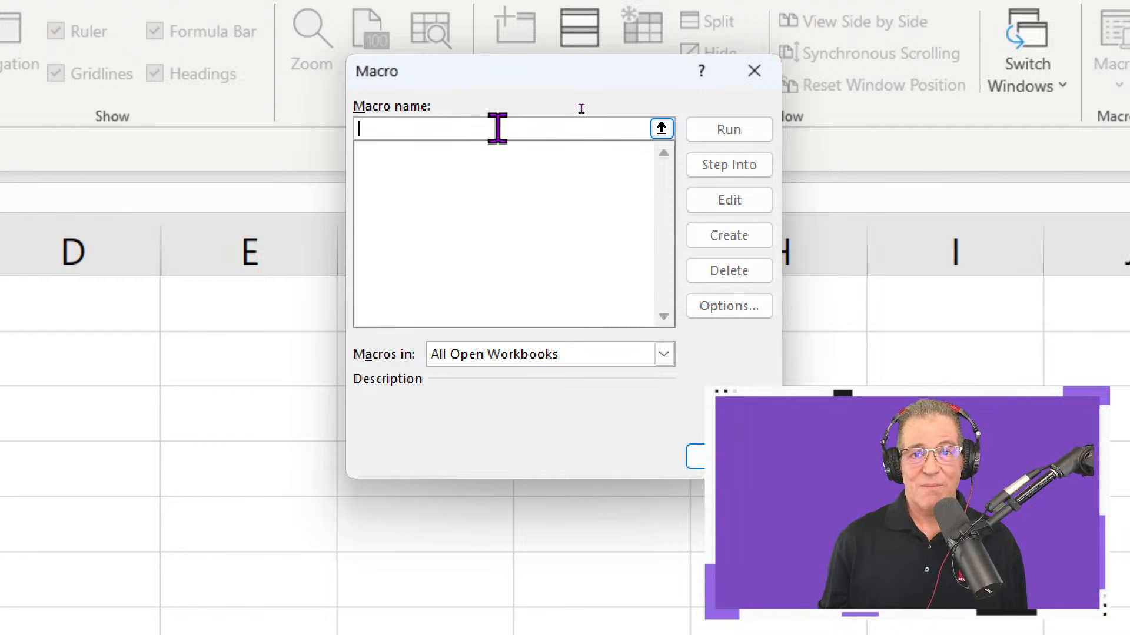
click(664, 354)
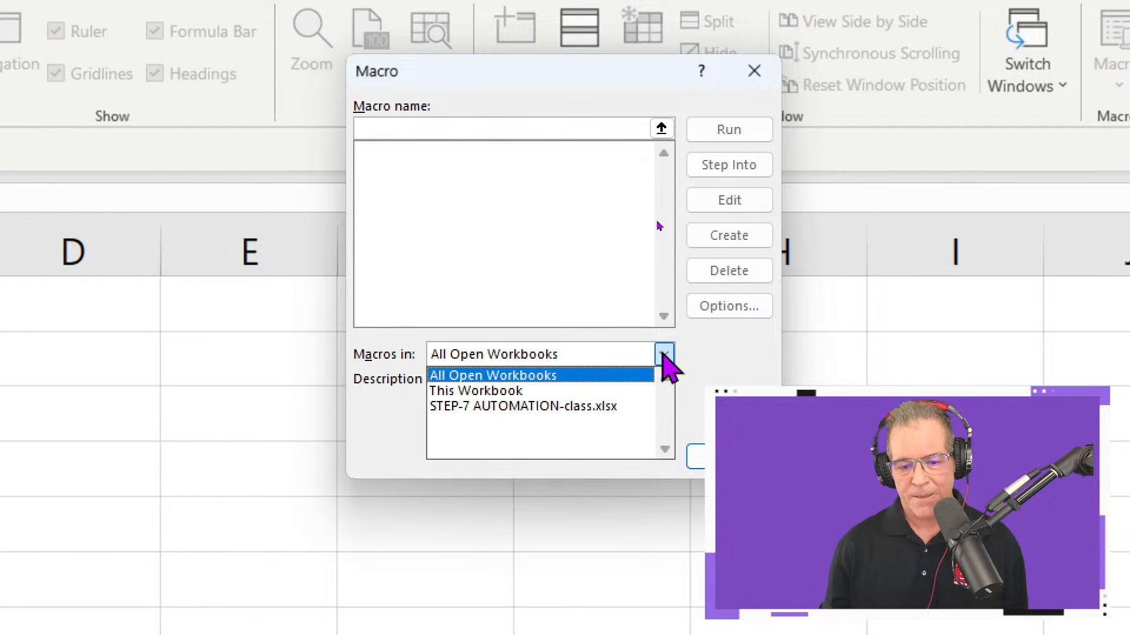
click(664, 356)
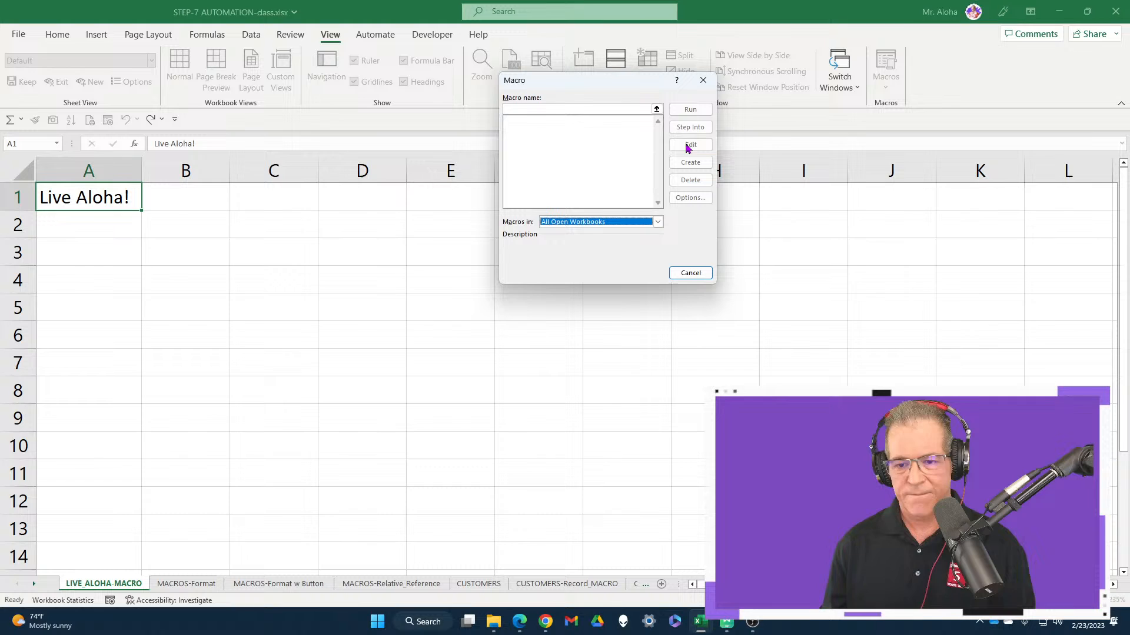
click(702, 80)
mouse_move(701, 625)
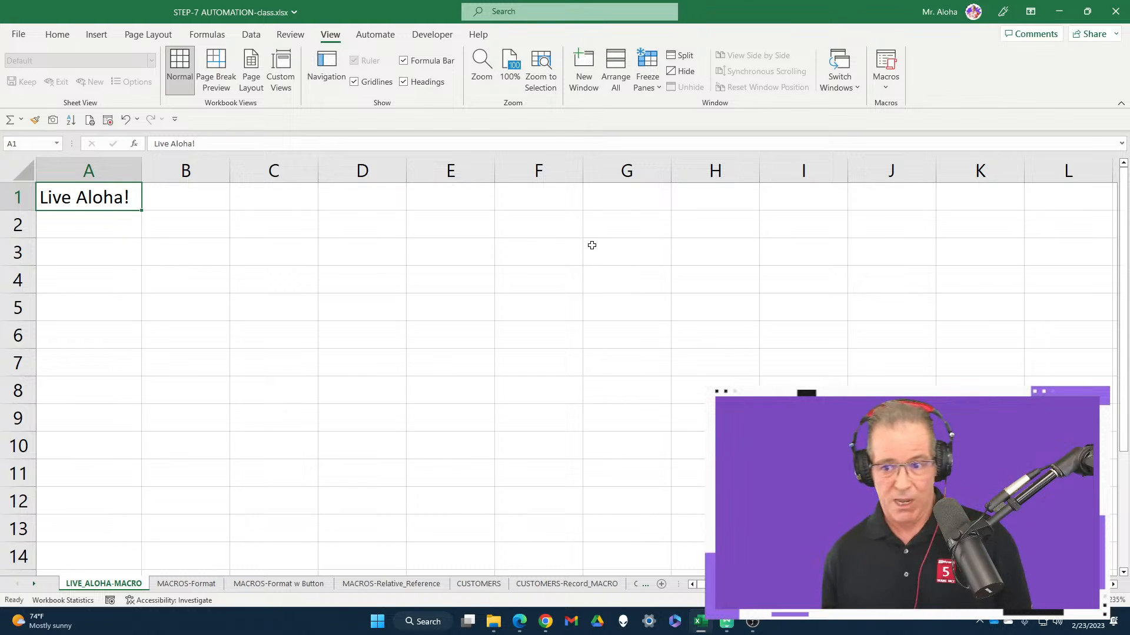
Review the available macro commands and check whether Record Macro can be added to the Quick Access Toolbar.
click(890, 88)
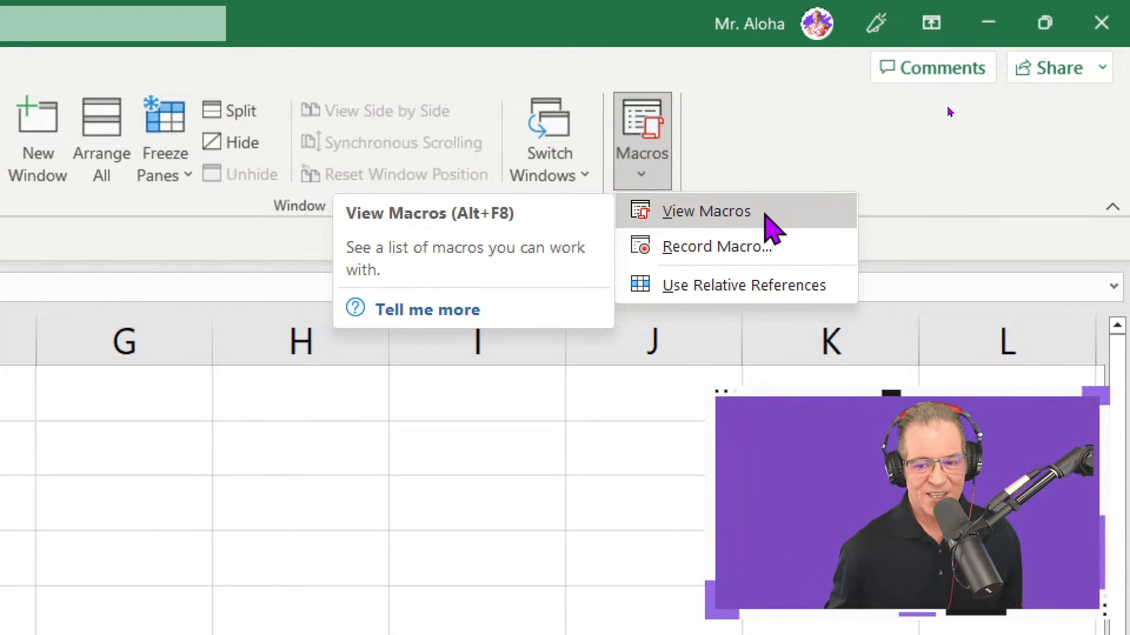
right_click(776, 244)
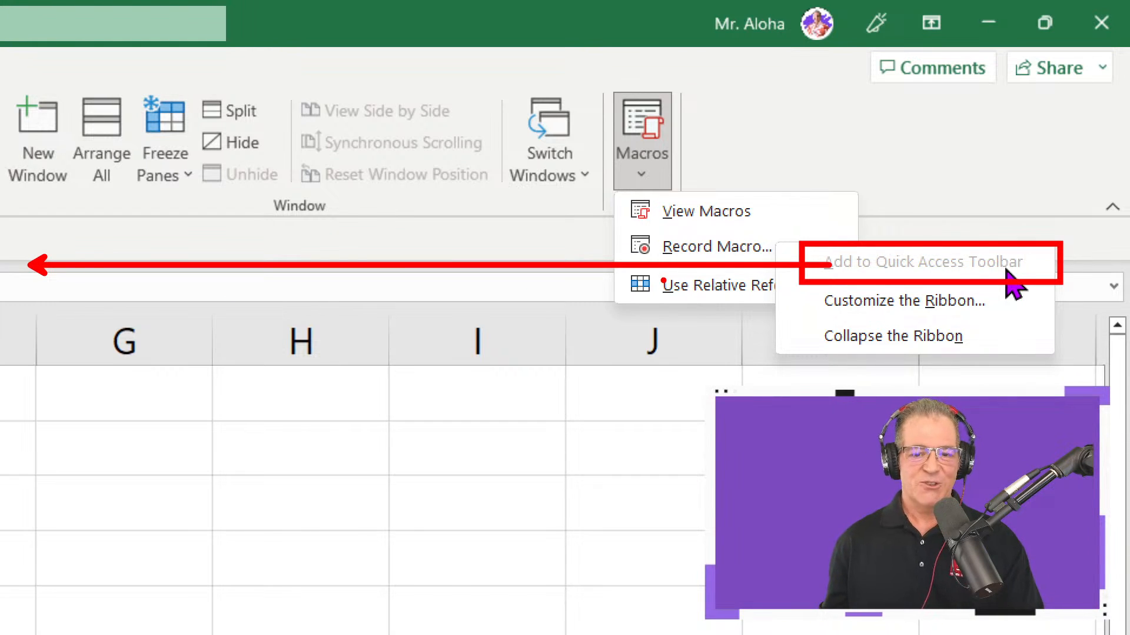
key(Escape)
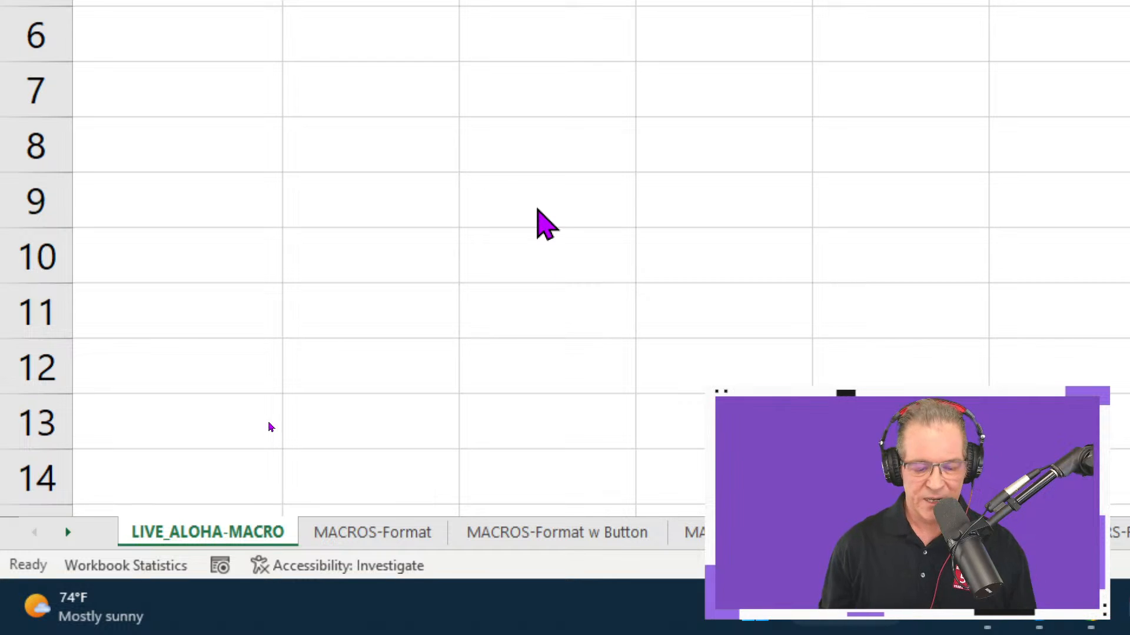
key(Escape)
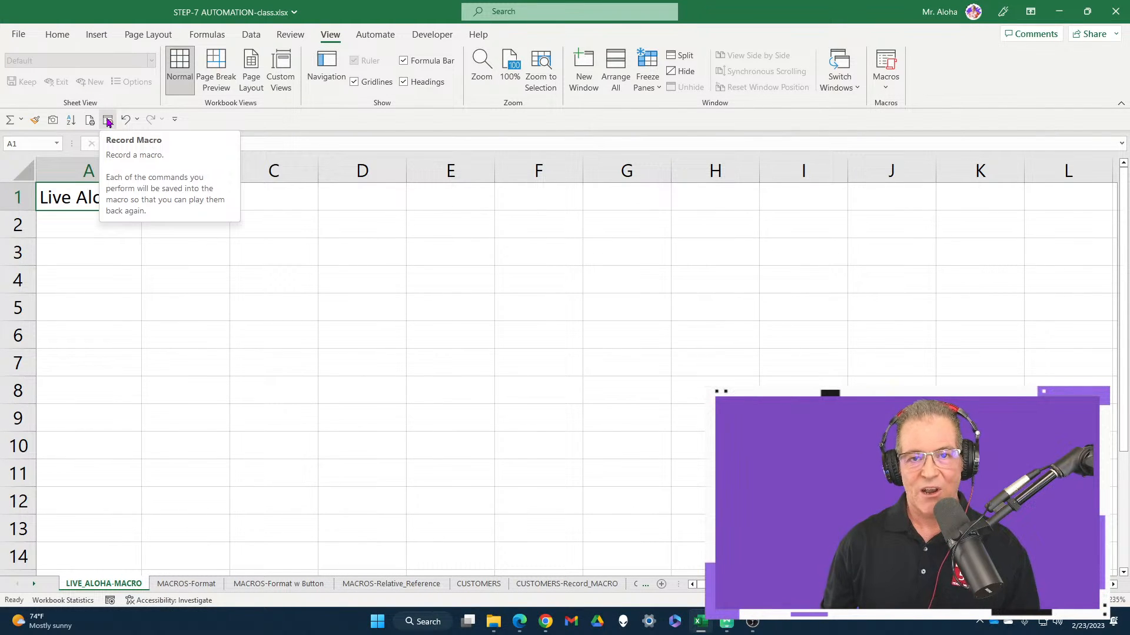
click(885, 87)
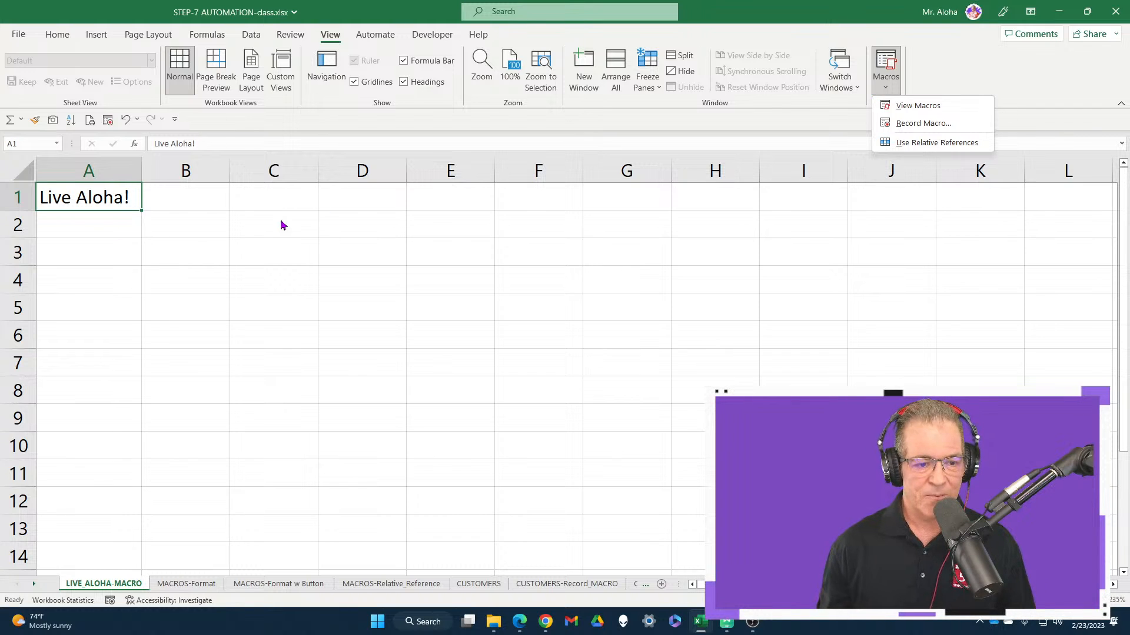
Clear the contents of cell A1 and open the Record Macro settings for a new recording.
click(130, 199)
key(Delete)
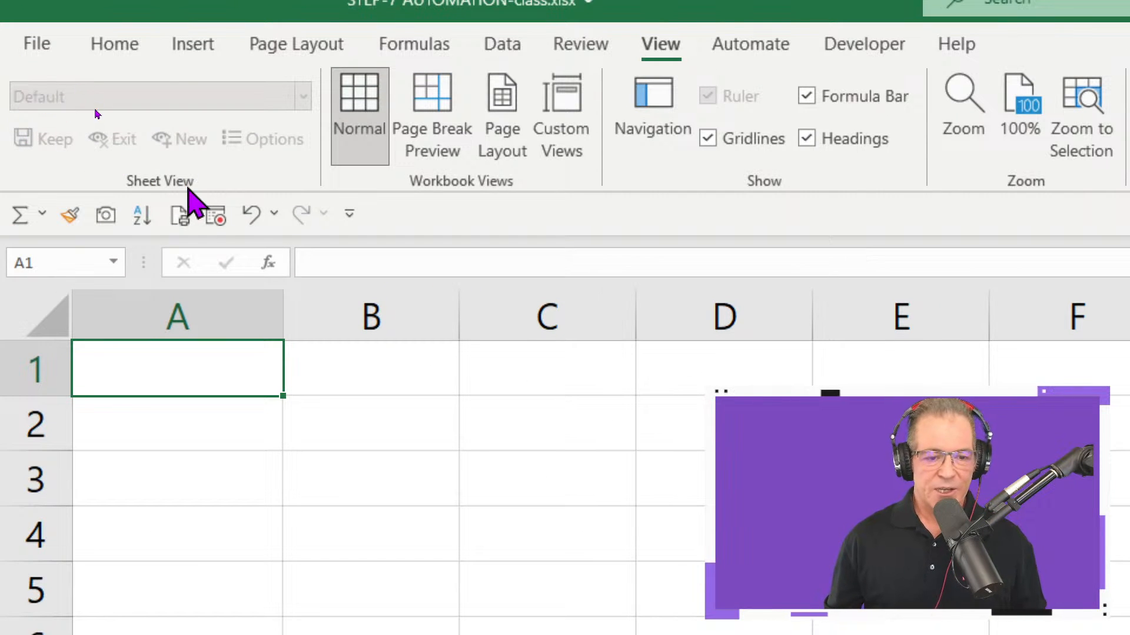
click(216, 218)
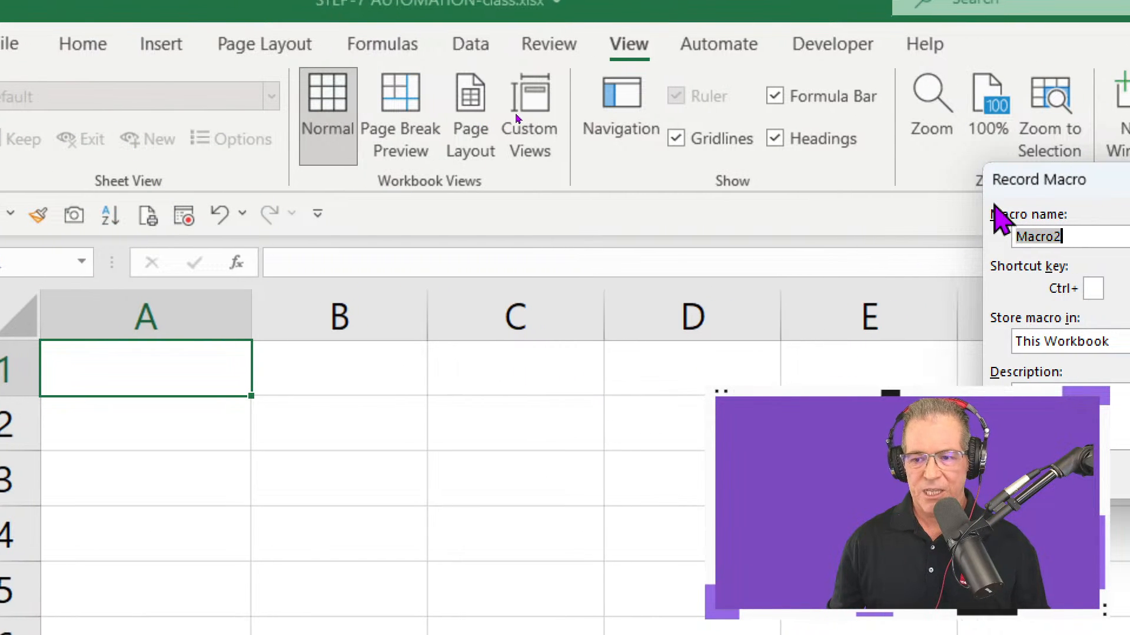
drag(1038, 184, 406, 171)
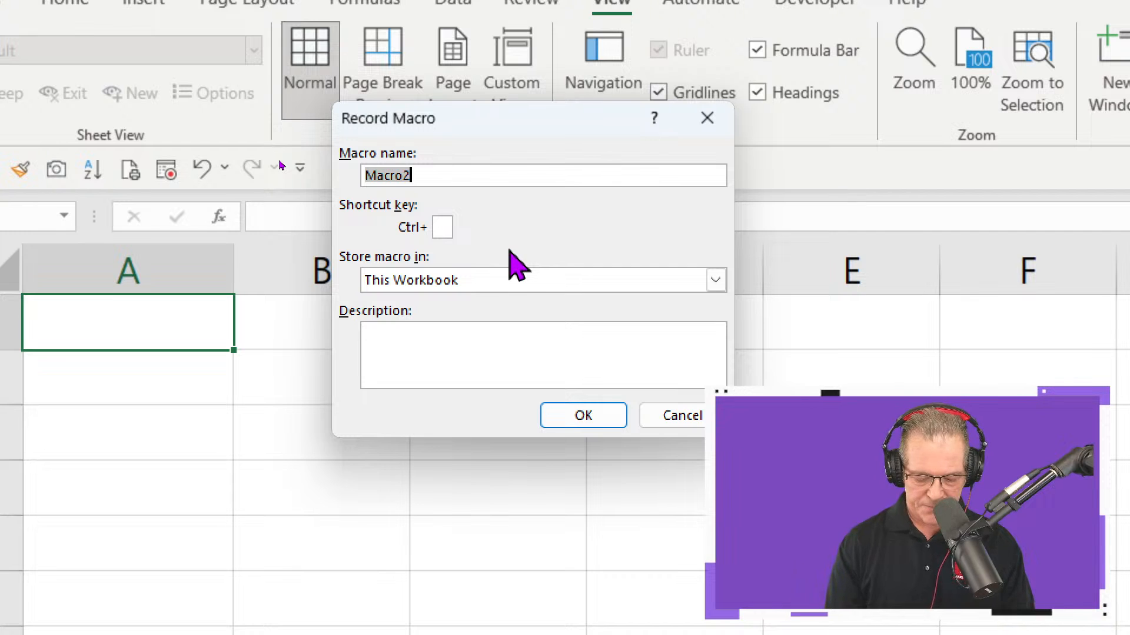
Name the new macro "Live Aloha" and try the letter c as its shortcut key.
text(Live A)
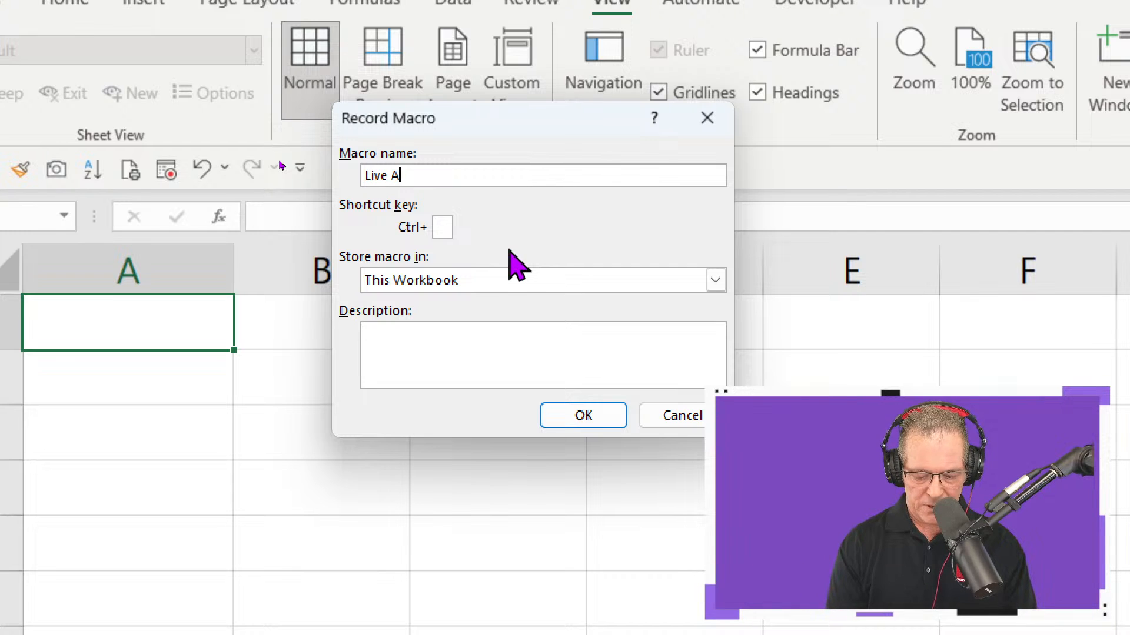
text(loha)
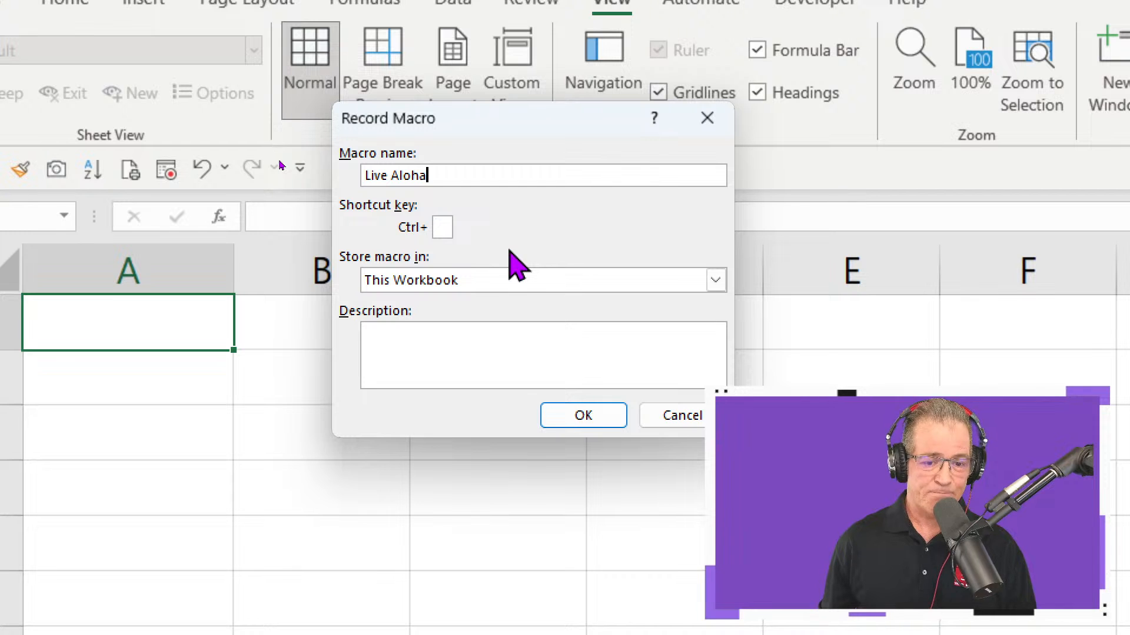
click(445, 226)
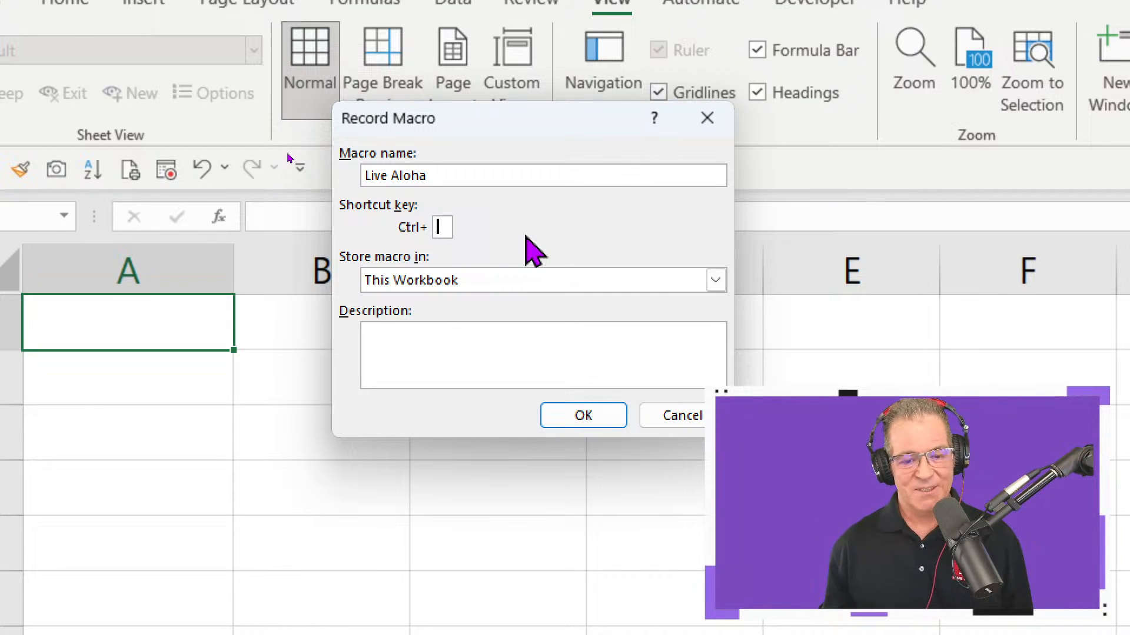
text(c)
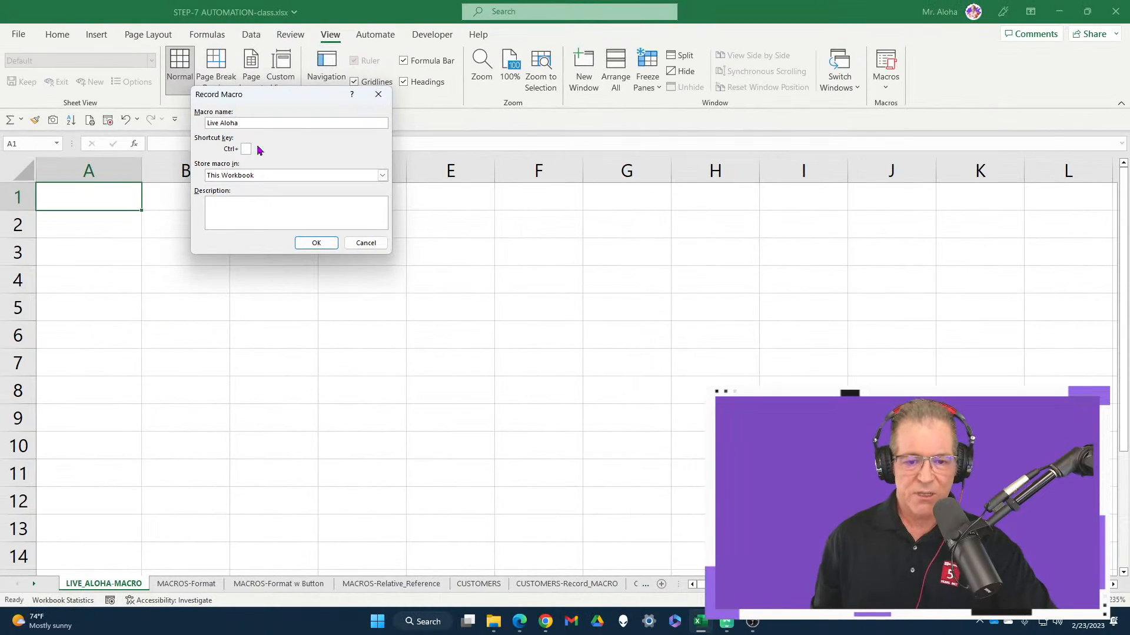
Switch to Chrome and open the Windows list of Microsoft Excel shortcuts on shortcutworld.com.
click(546, 628)
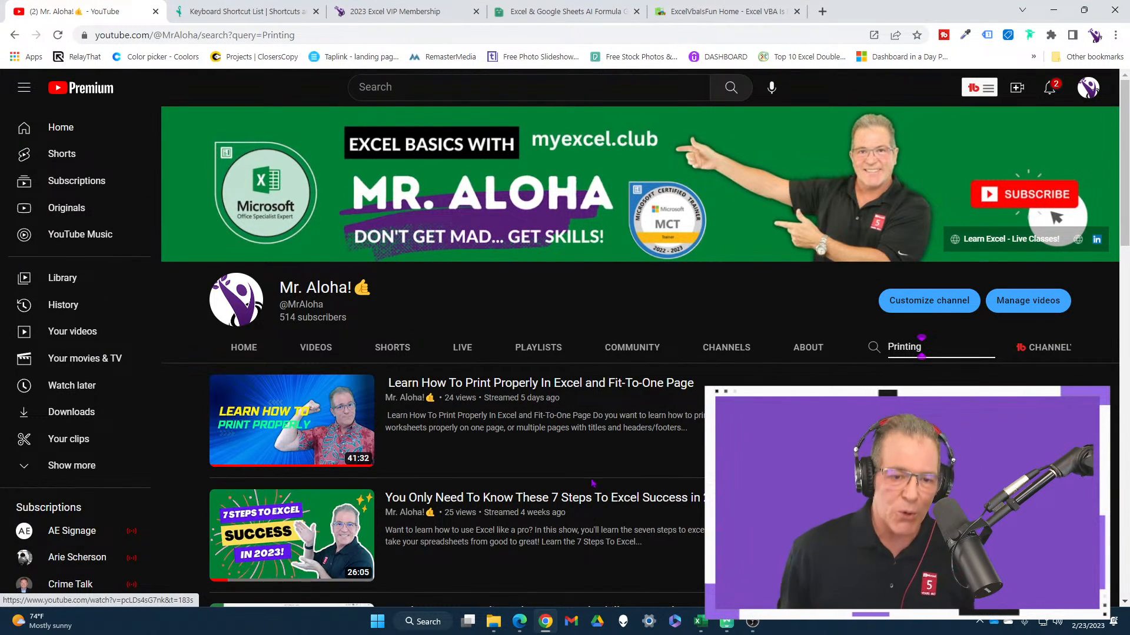
click(235, 7)
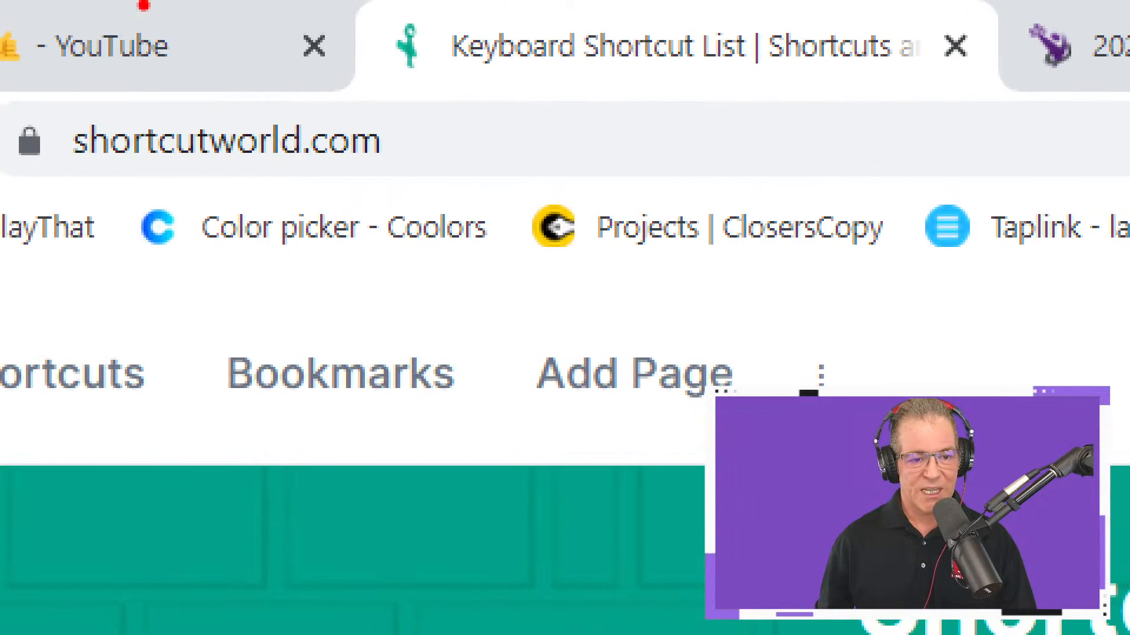
drag(16, 37, 599, 264)
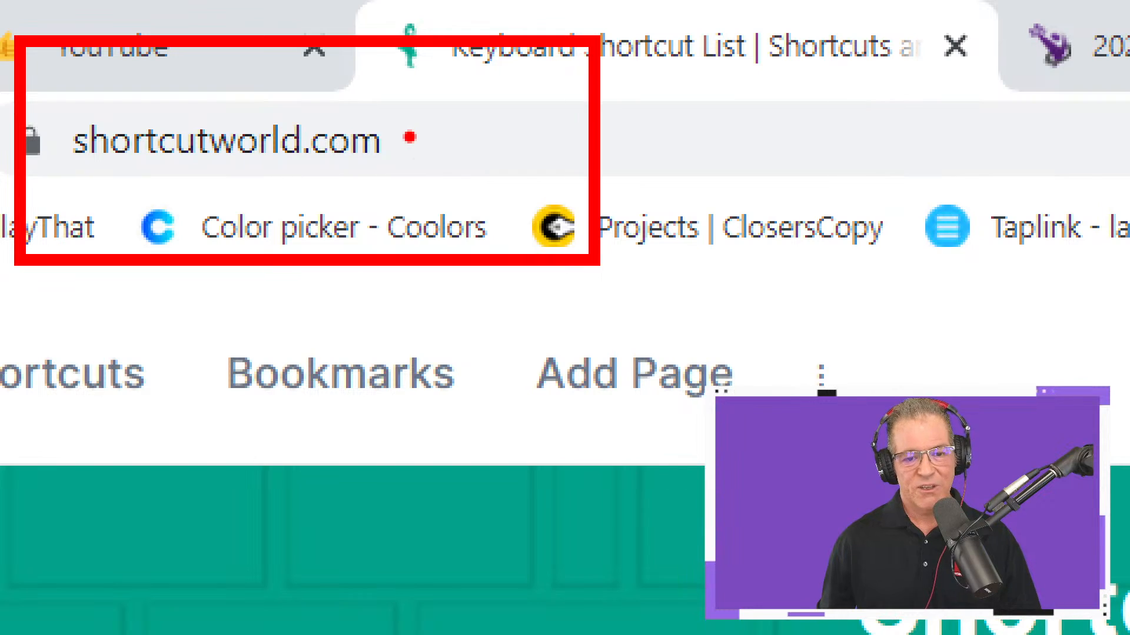
drag(409, 139, 716, 116)
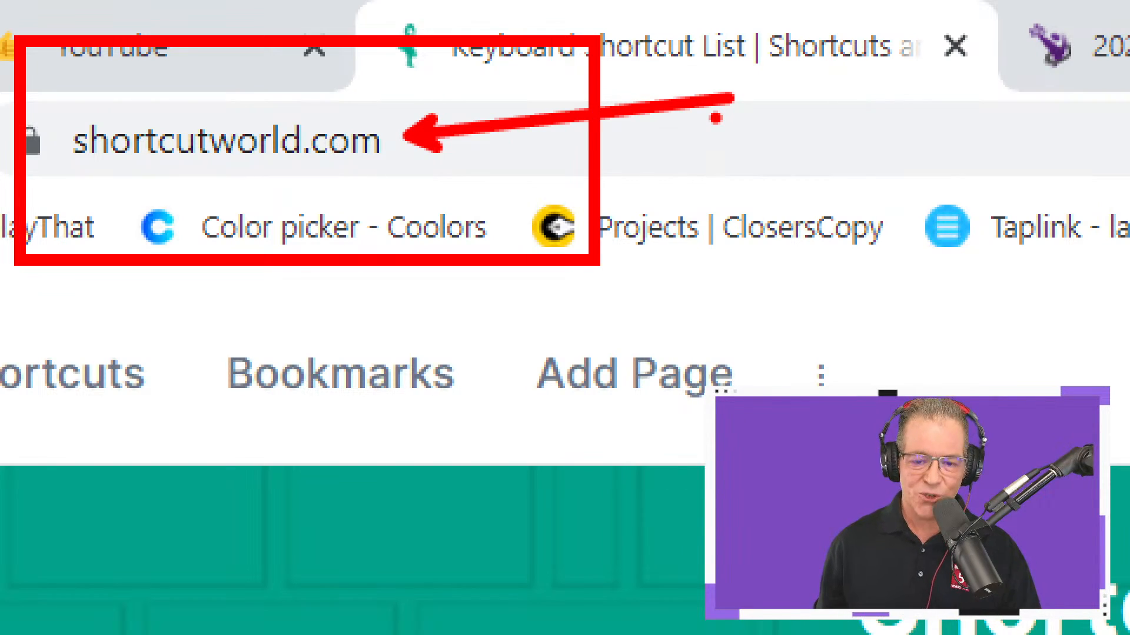
key(Escape)
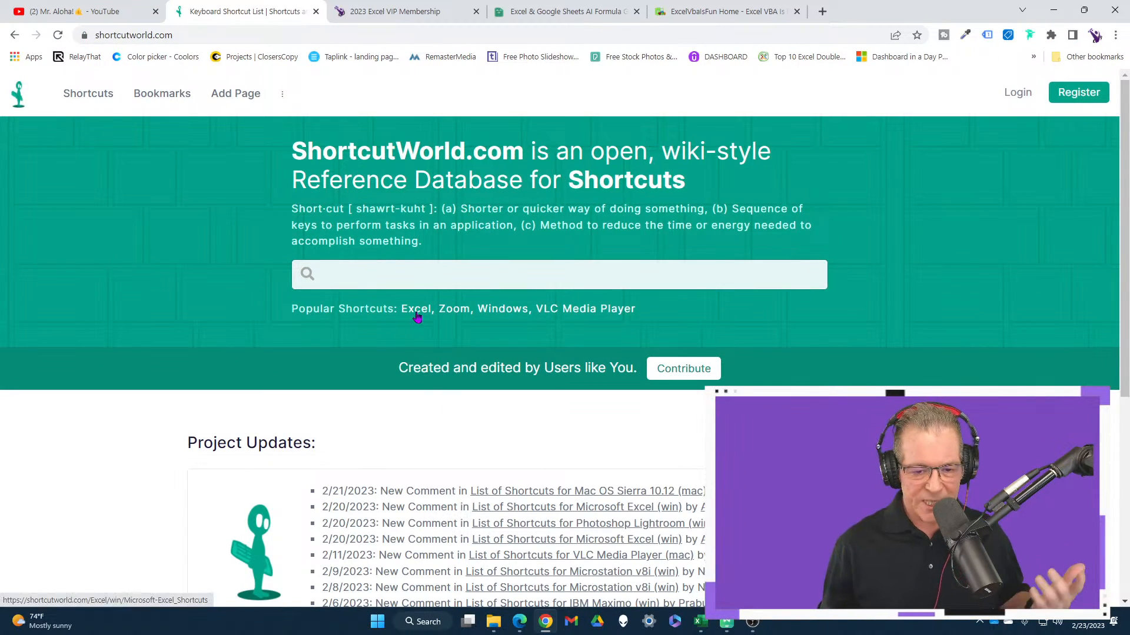
click(417, 311)
scroll(421, 320, down, 1)
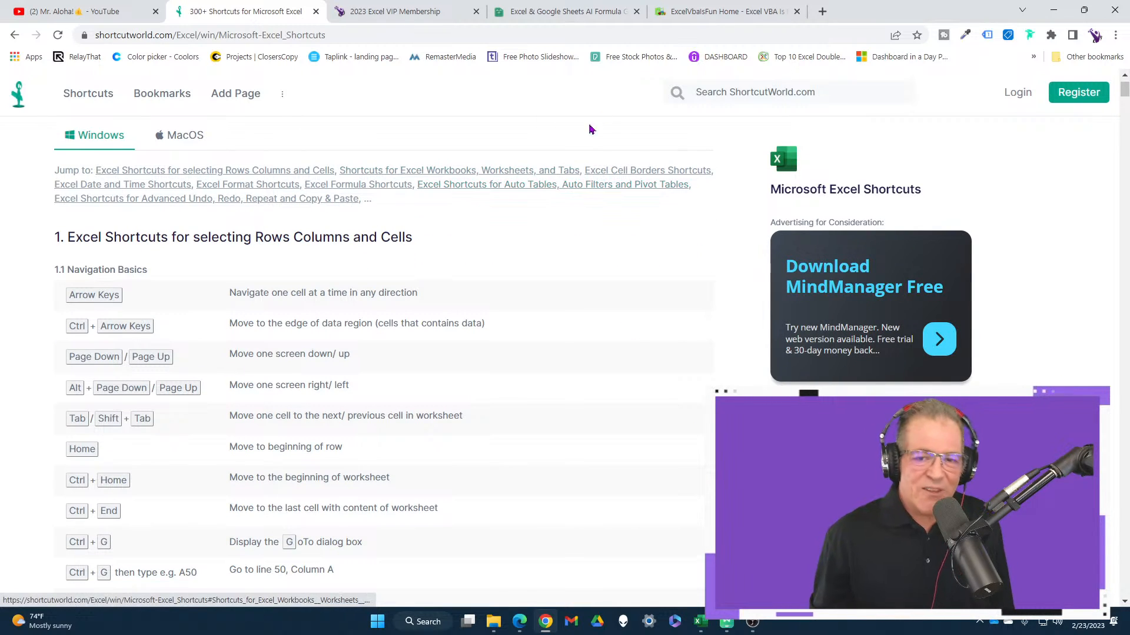
click(709, 628)
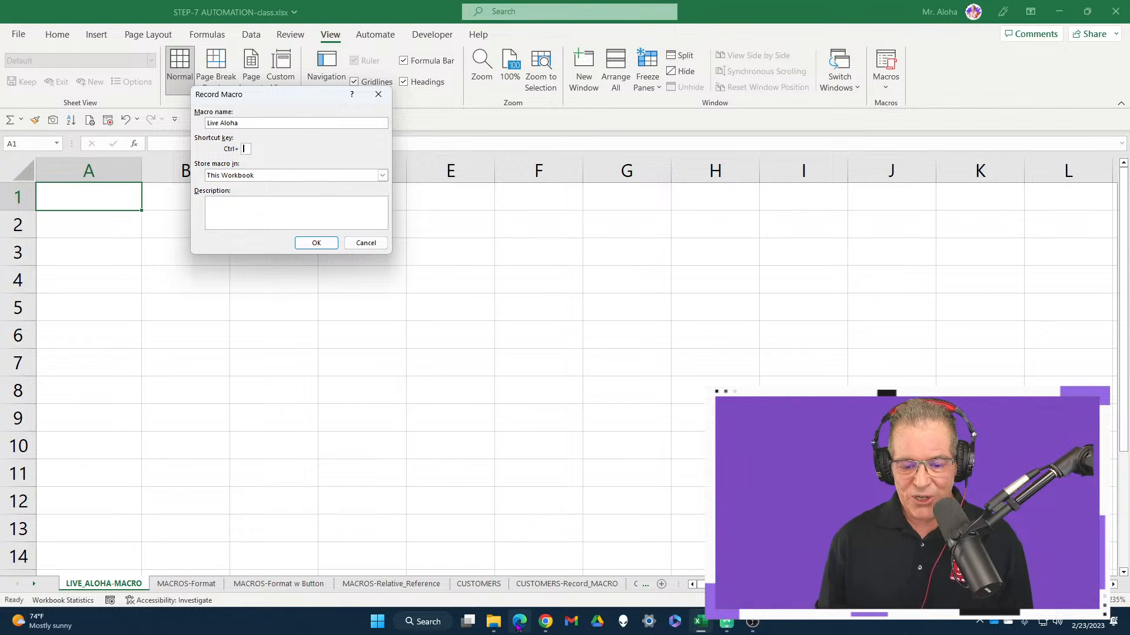
mouse_move(551, 626)
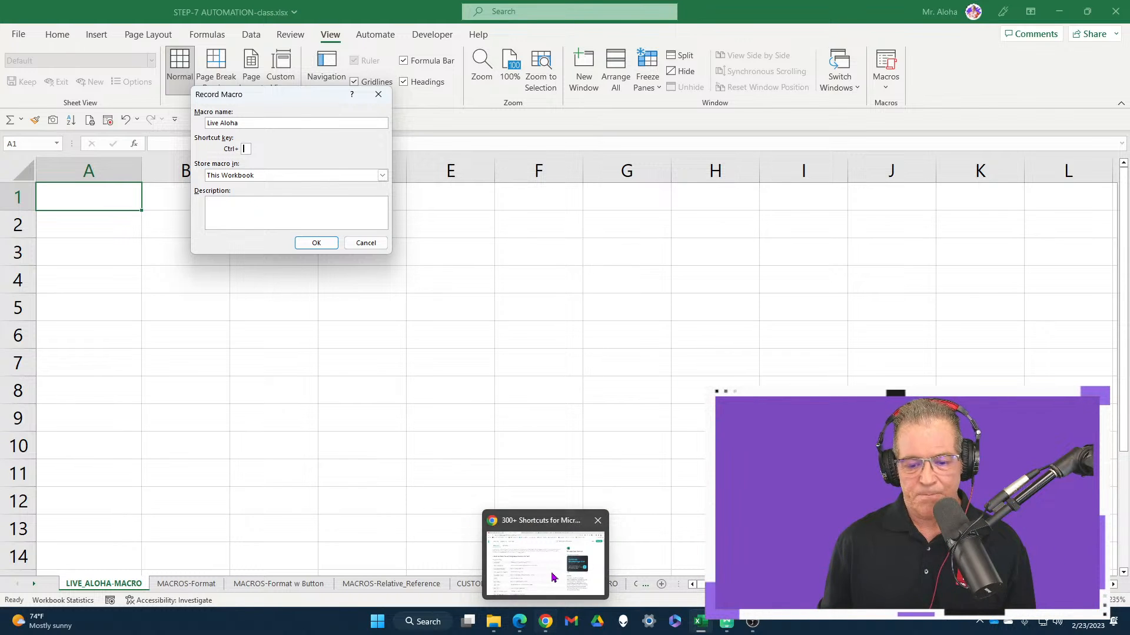
click(545, 556)
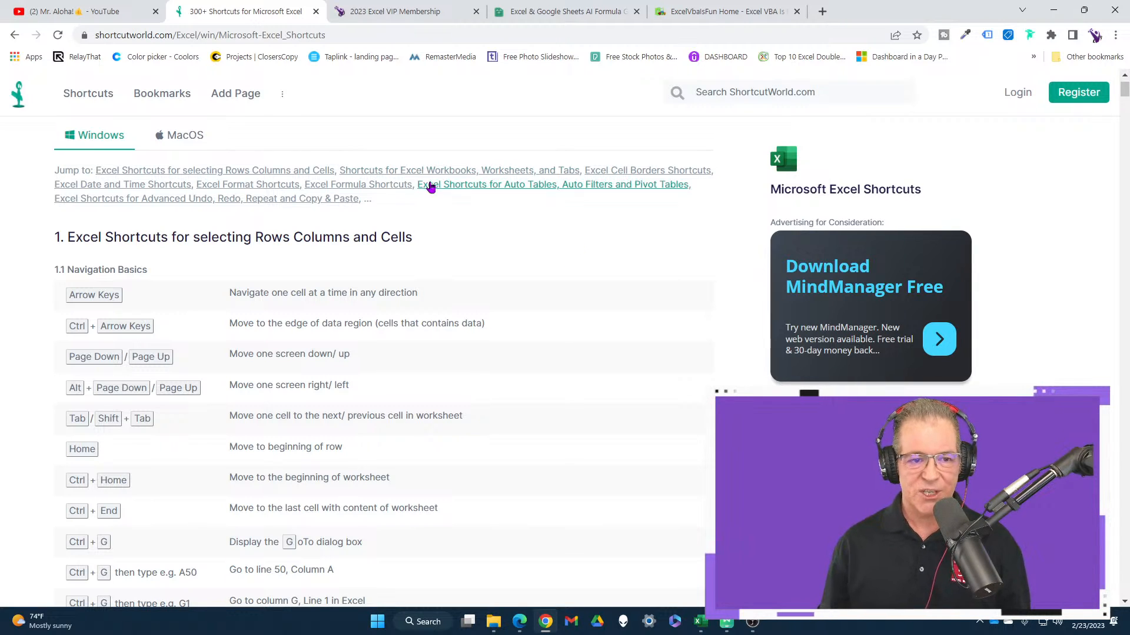
mouse_move(700, 629)
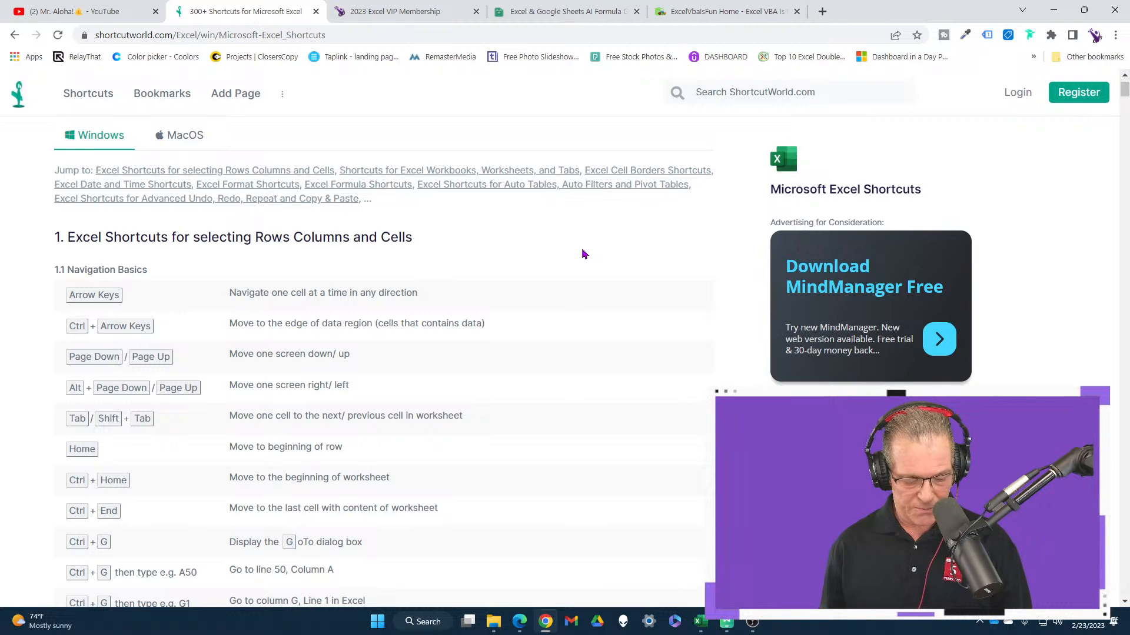
Search the shortcut list page for the combination ctrl+1 and for ctrl+h.
key(ctrl+f)
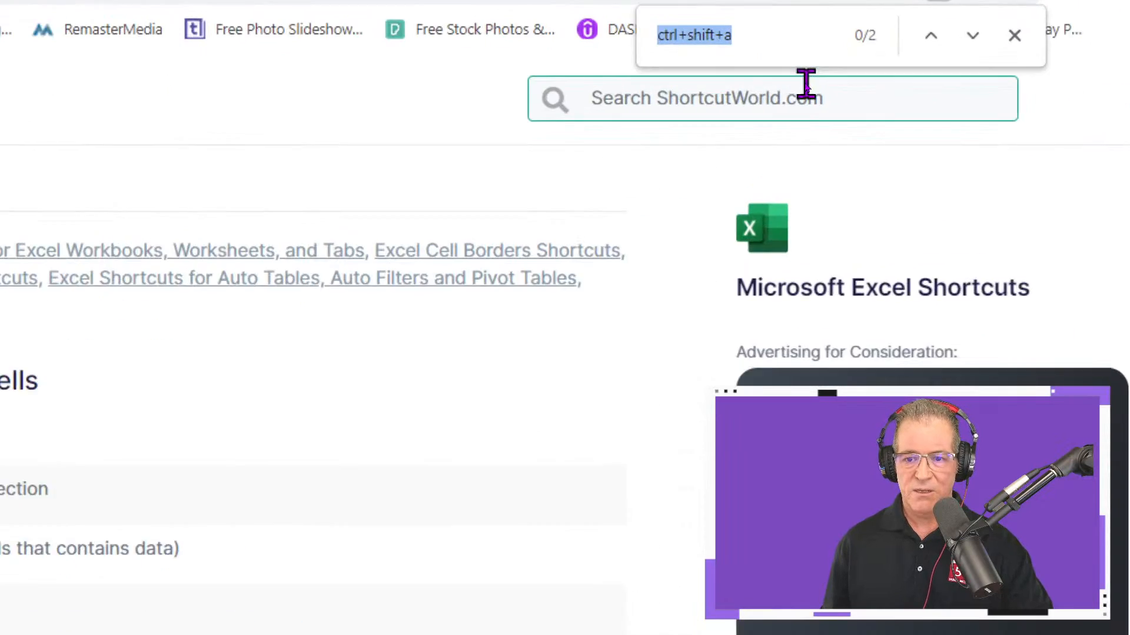
click(786, 35)
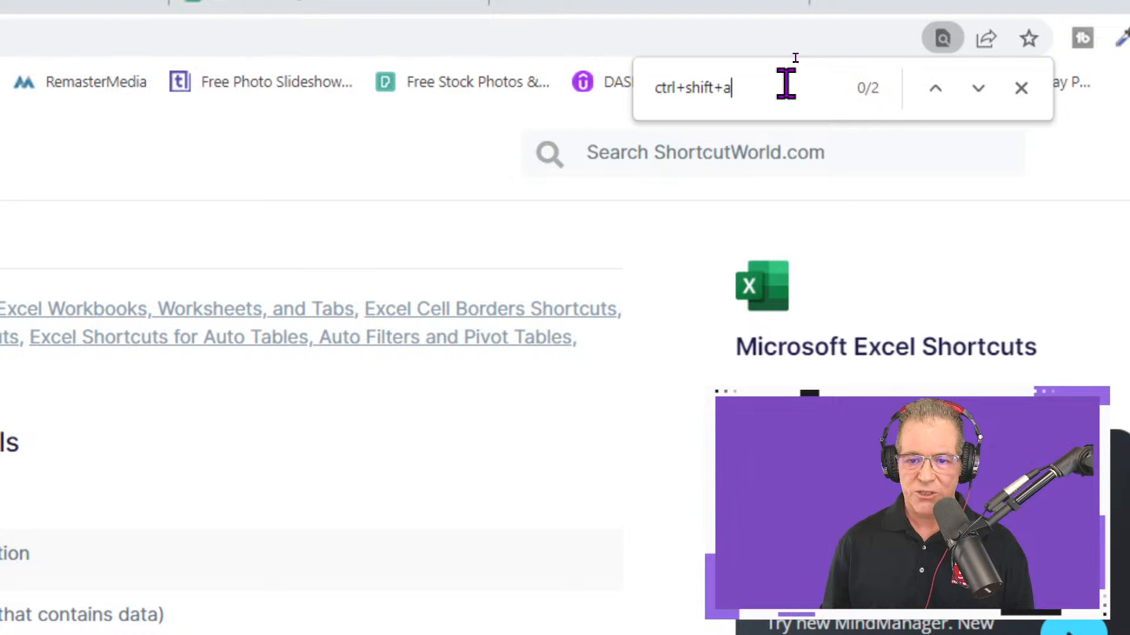
key(BackSpace)
key(BackSpace)
key(BackSpace)
key(BackSpace)
key(BackSpace)
key(BackSpace)
key(BackSpace)
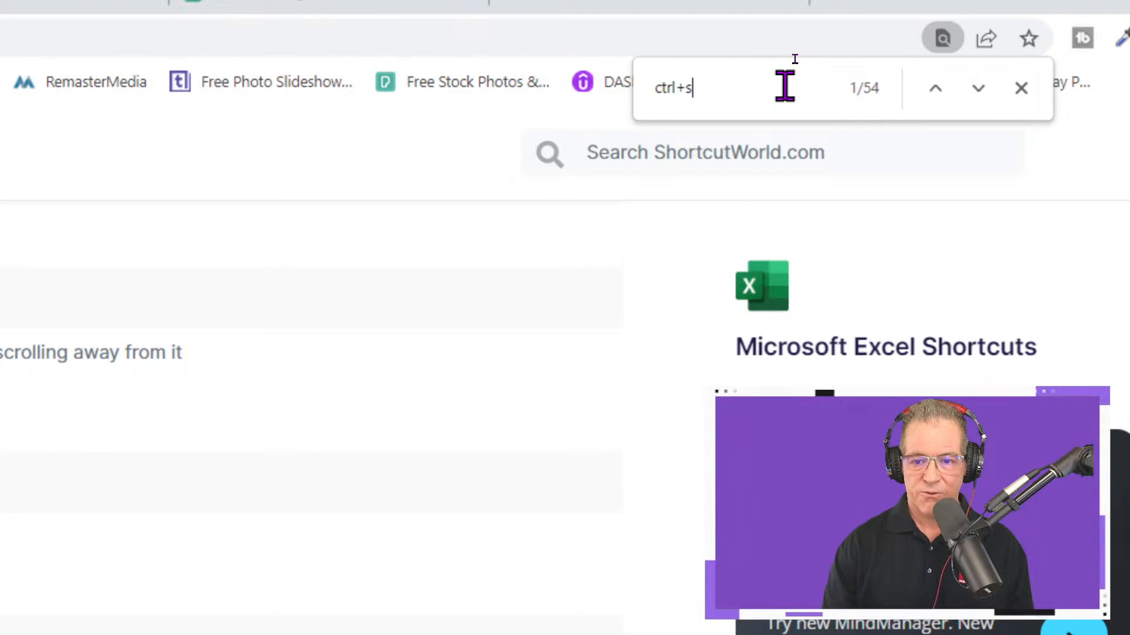
text(1)
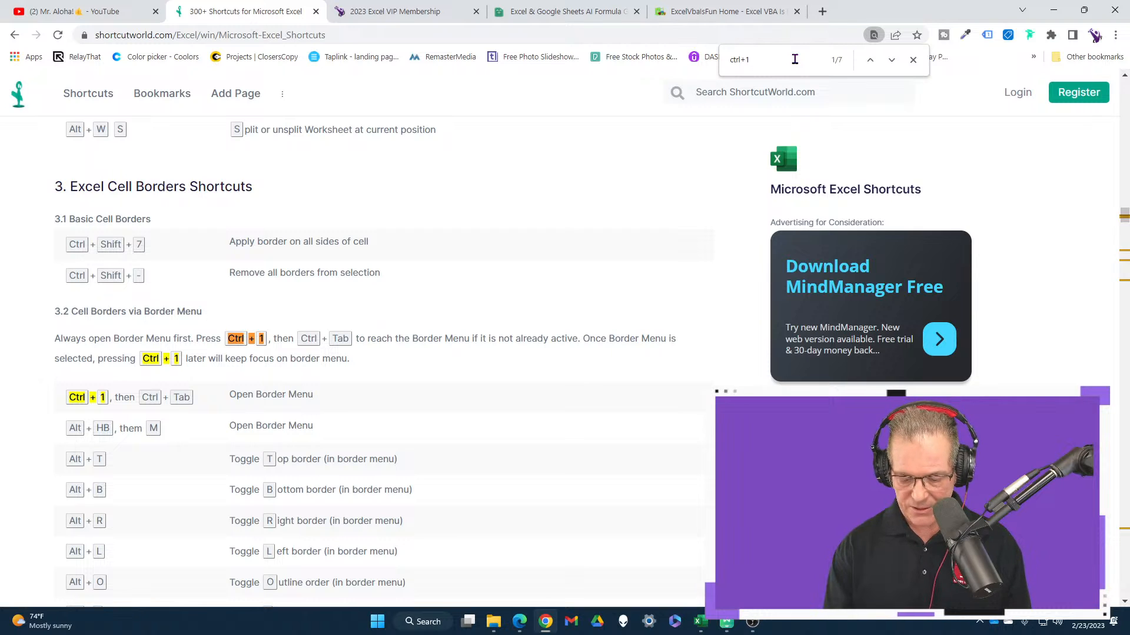
key(BackSpace)
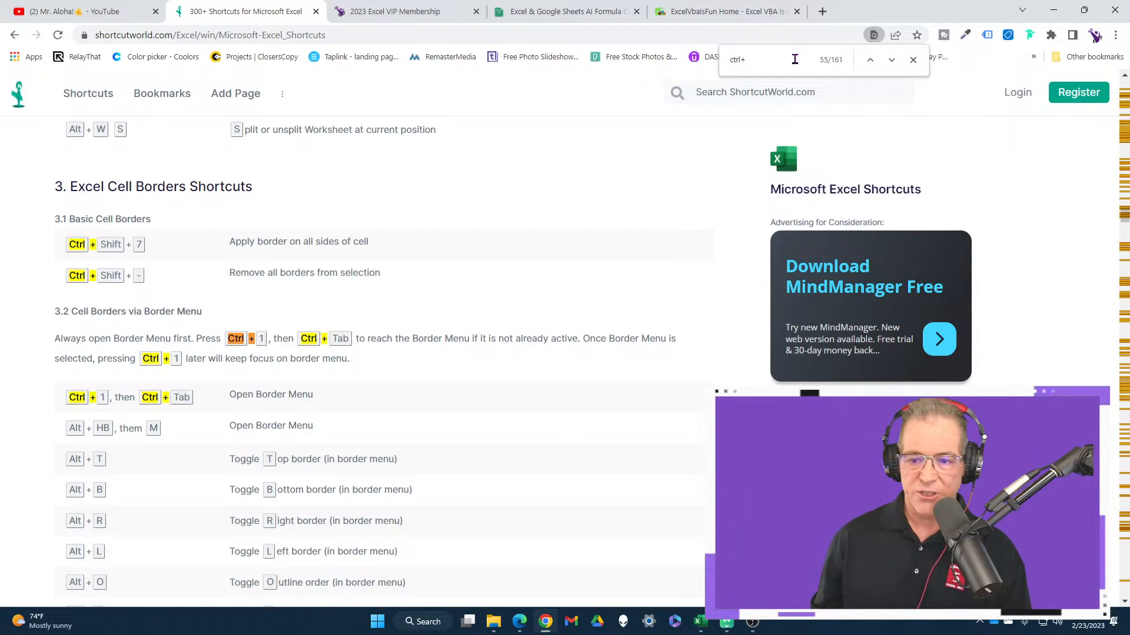
text(h)
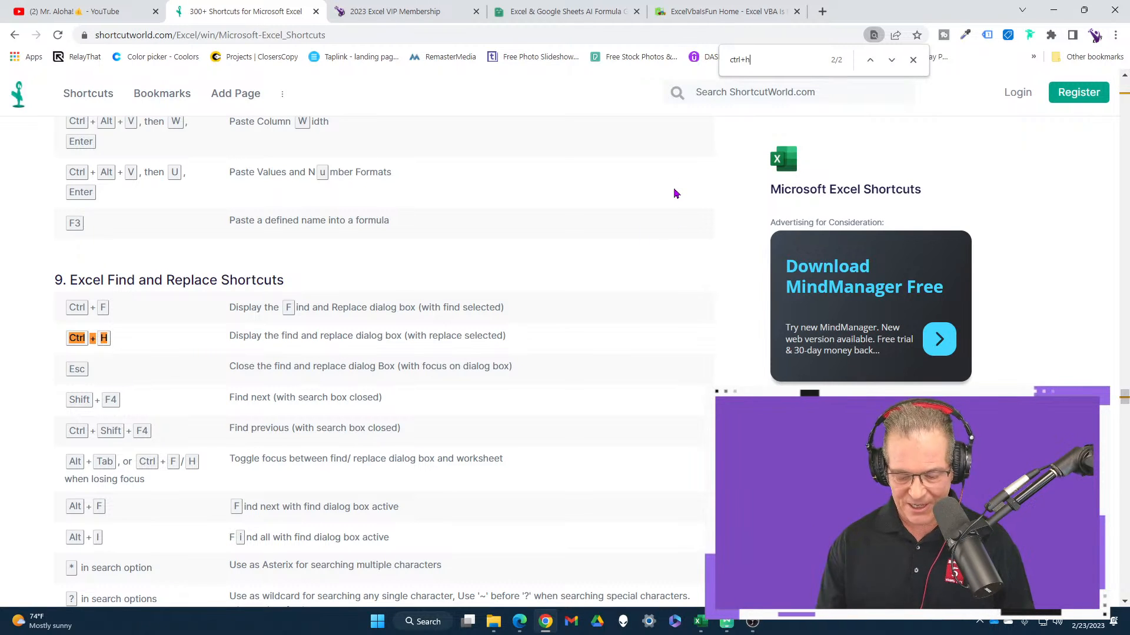
Search the shortcut list page for the combination Ctrl+Shift+z and return to the macro settings in Excel.
key(BackSpace)
key(BackSpace)
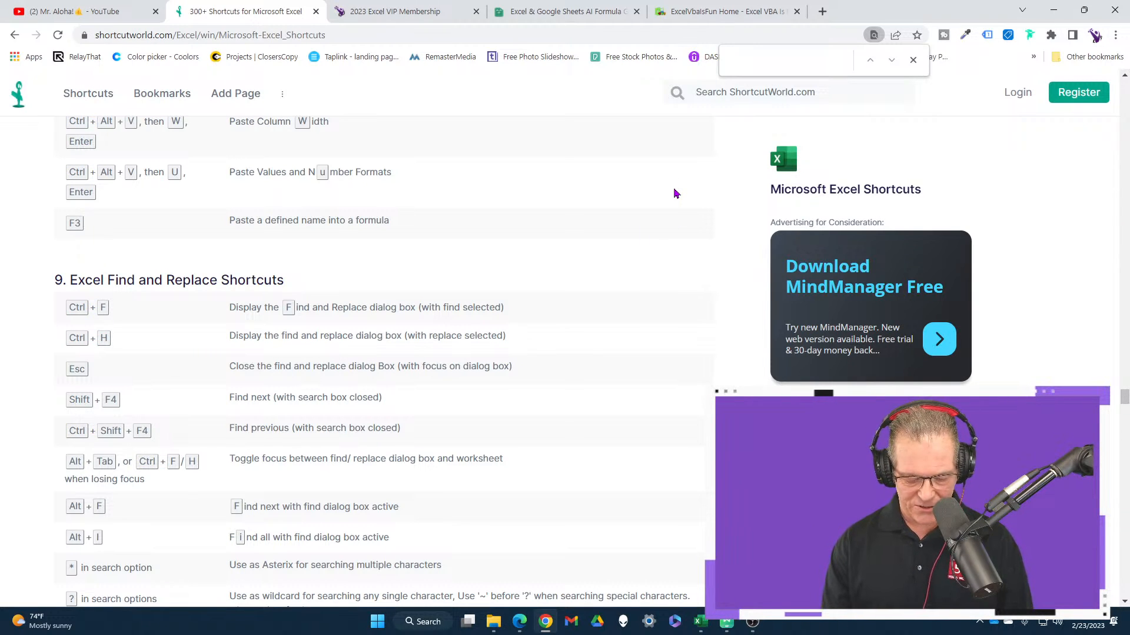
text(trl)
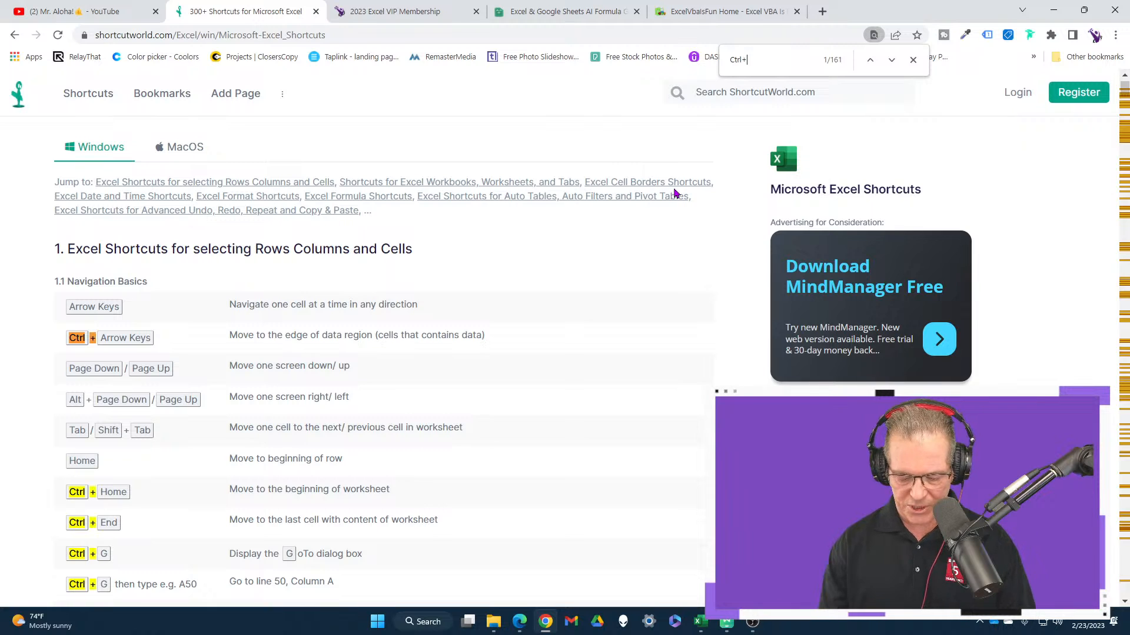
text(+Shif)
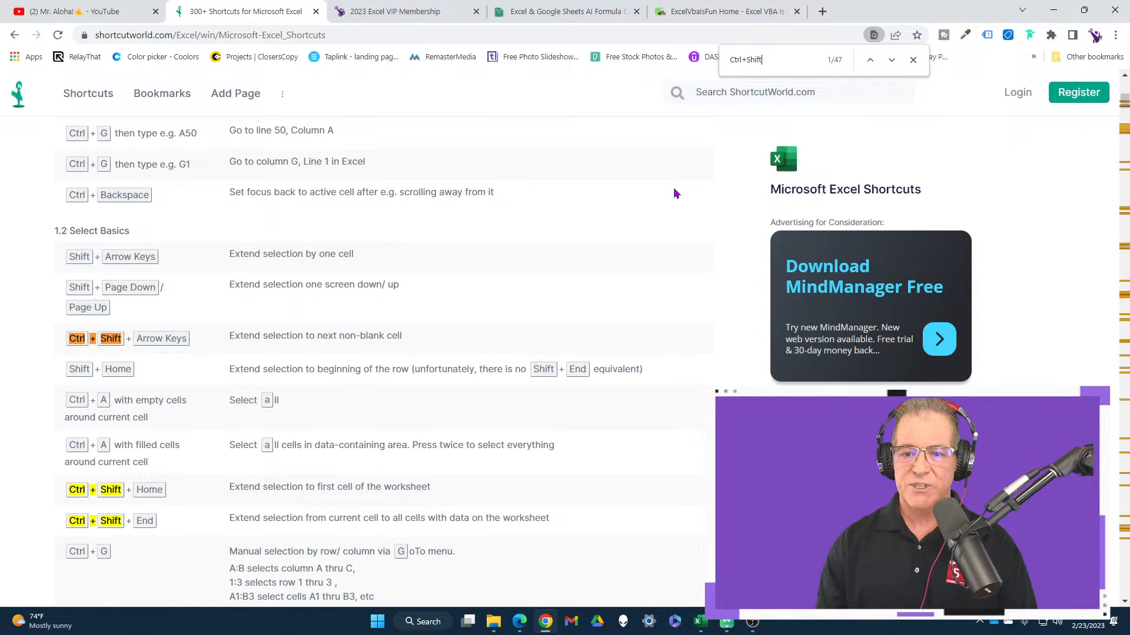
text(t)
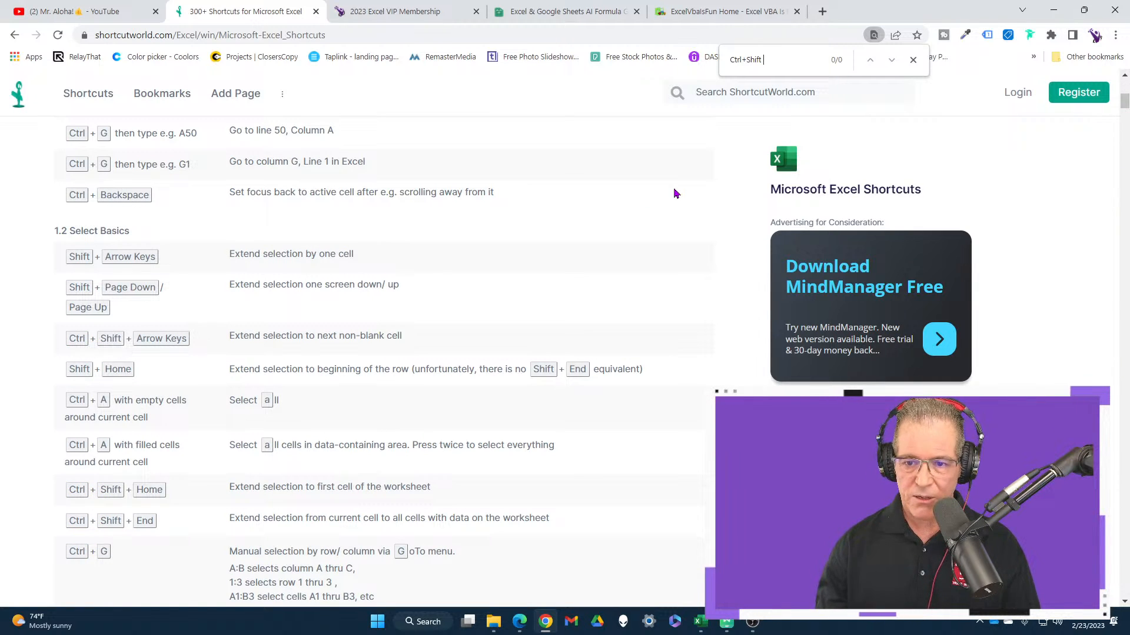
key(BackSpace)
text(+)
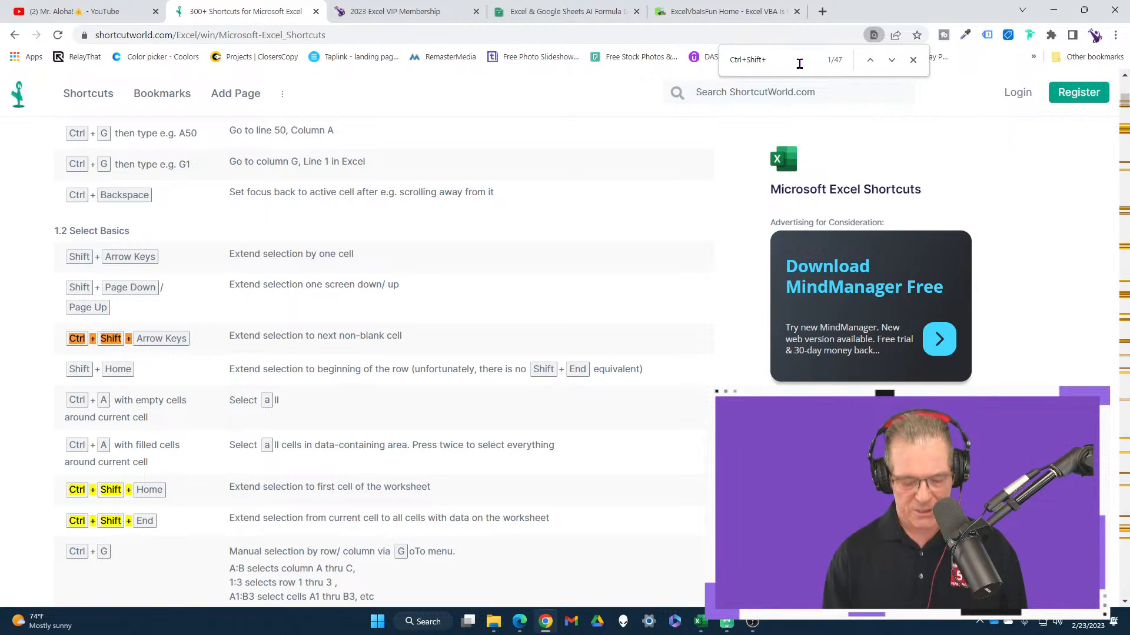
text(z)
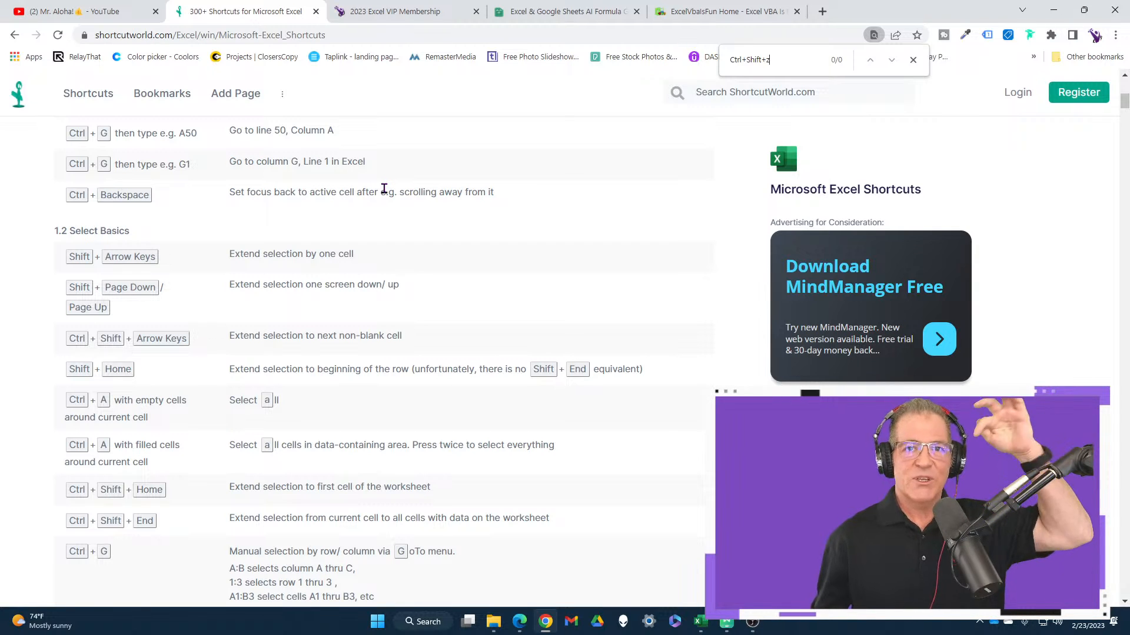
click(1053, 11)
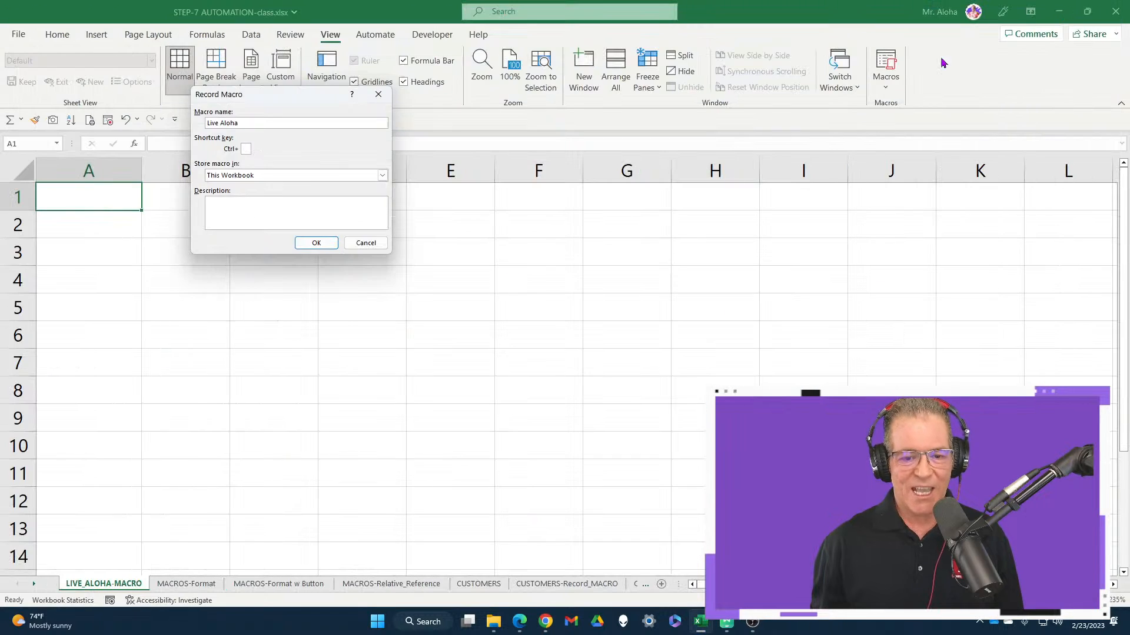
Check the storage locations offered for the macro, trying Personal Macro Workbook and leaving This Workbook selected.
drag(274, 96, 442, 140)
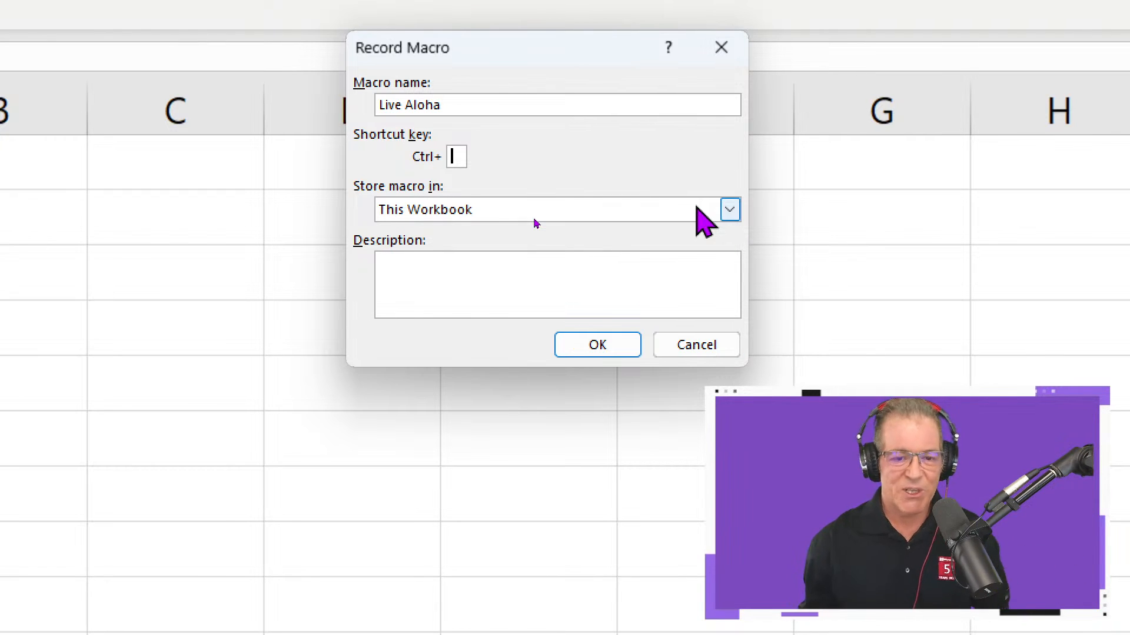
click(666, 212)
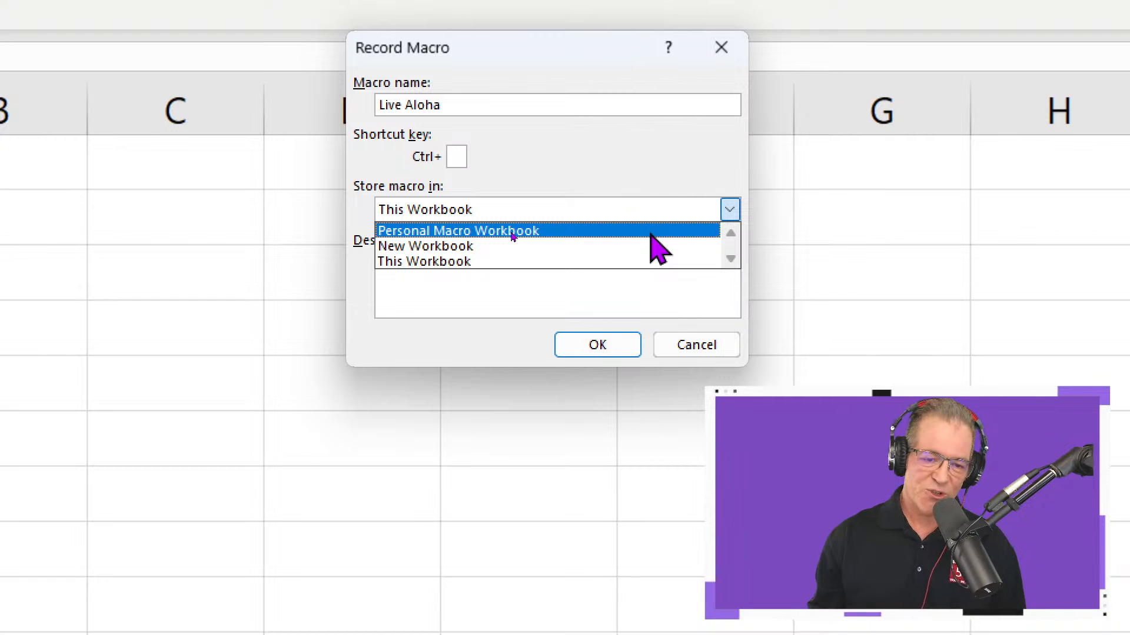
click(512, 231)
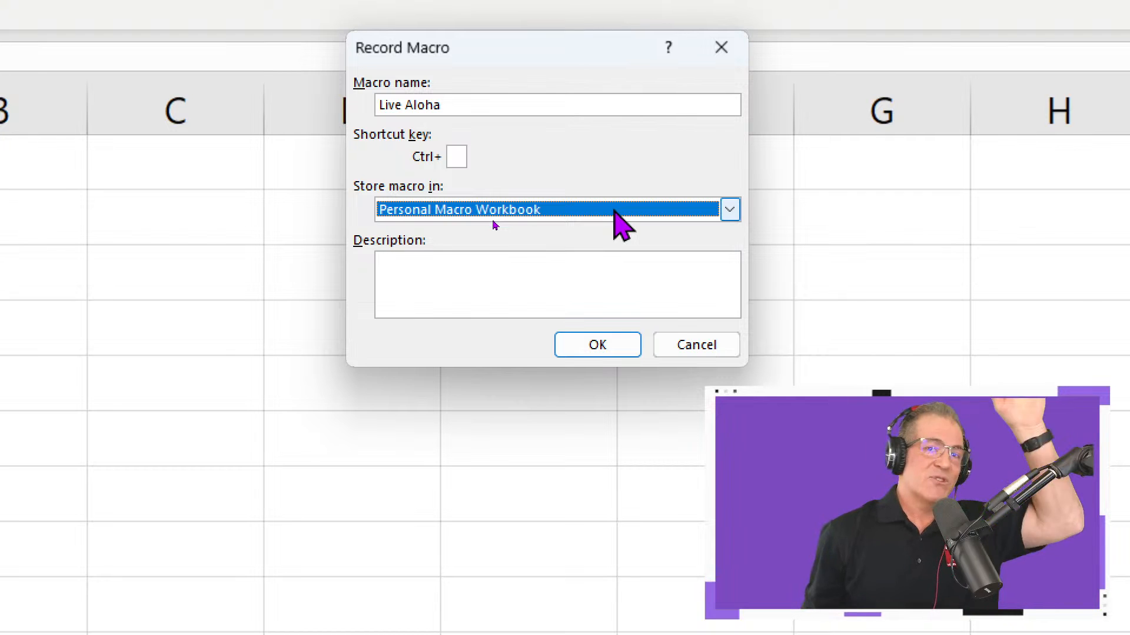
click(614, 211)
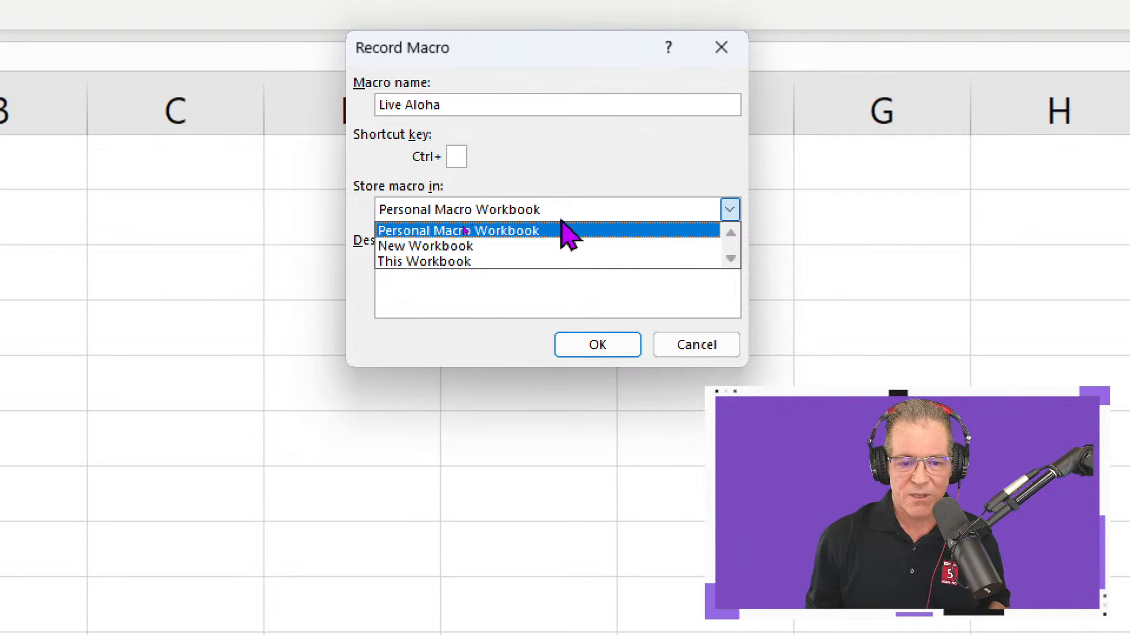
click(556, 262)
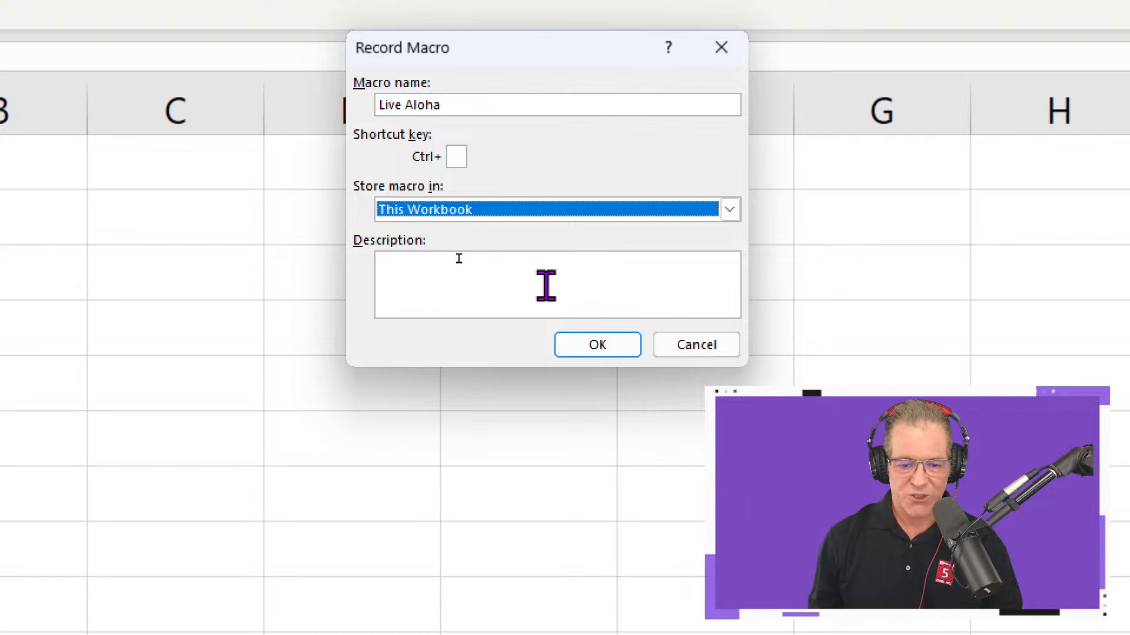
Enter the macro description Insert "Live Aloha!" and enters.
click(546, 286)
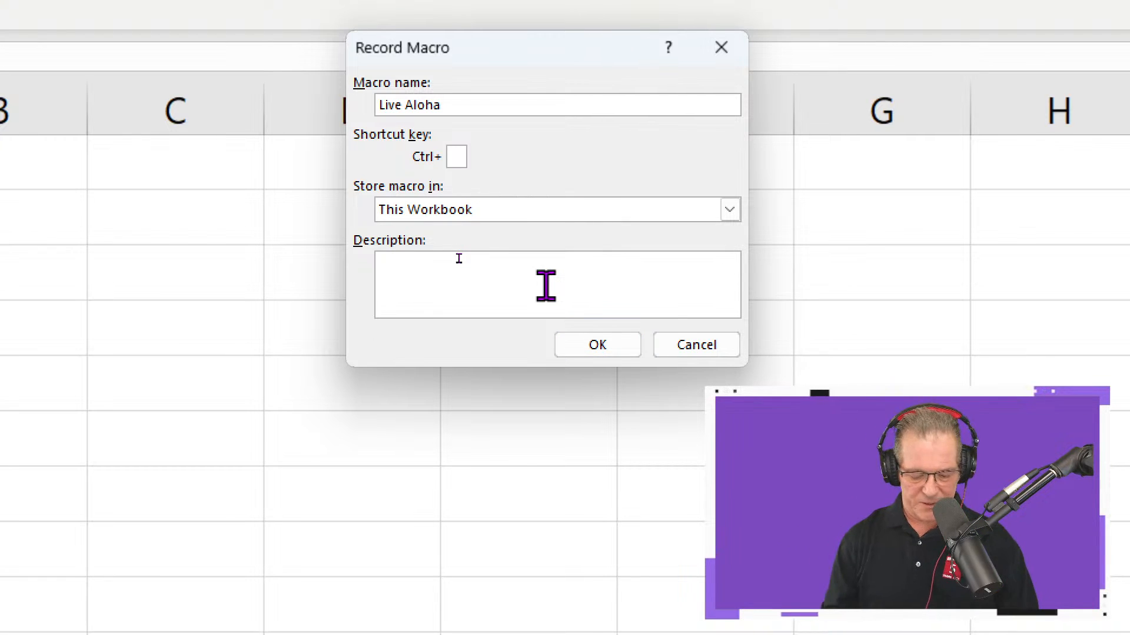
text(Inse)
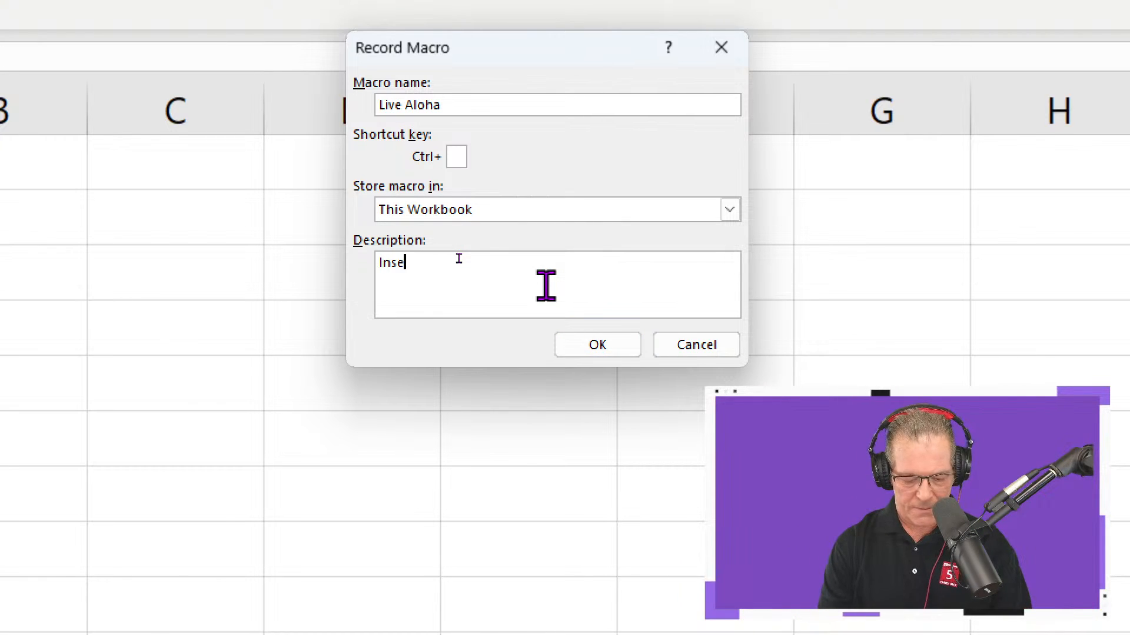
text(rt "Live Aloha)
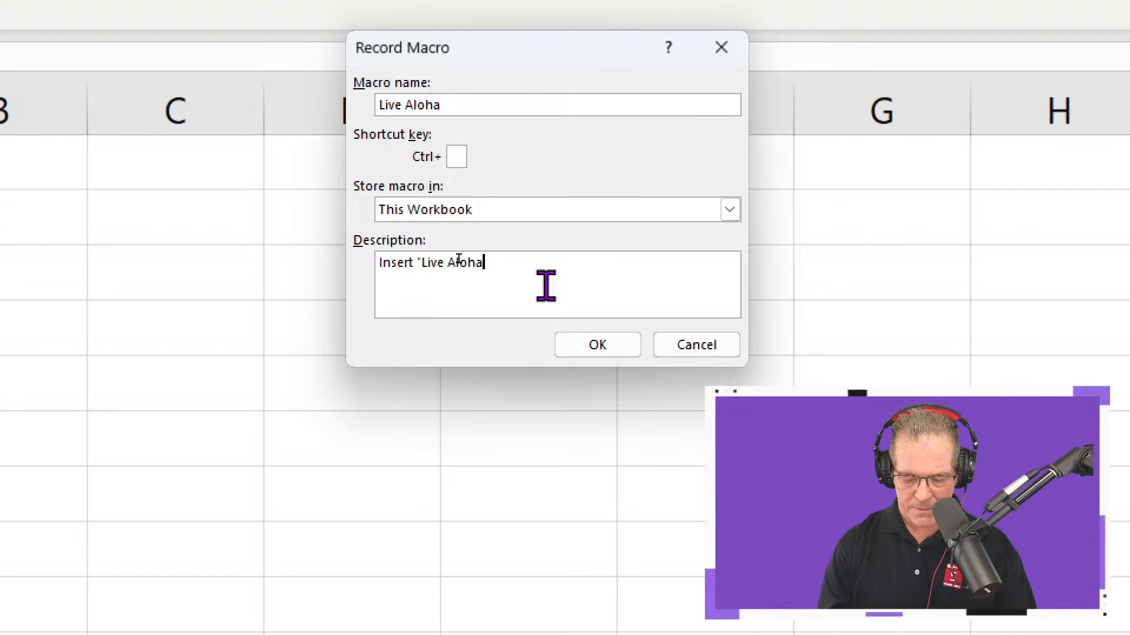
text(!)
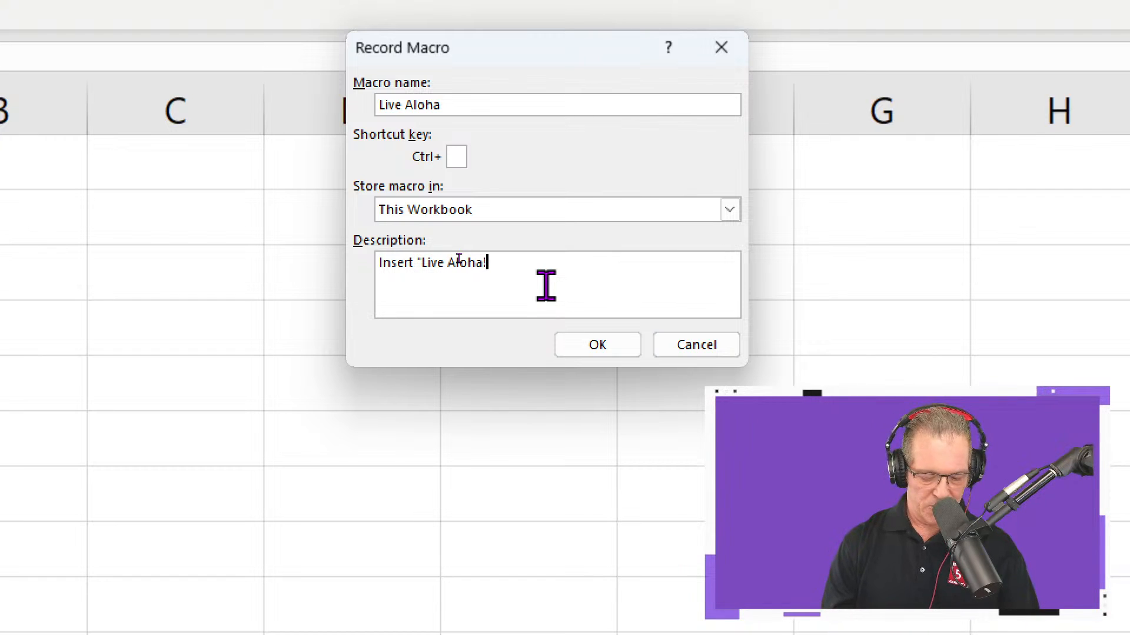
text(" and )
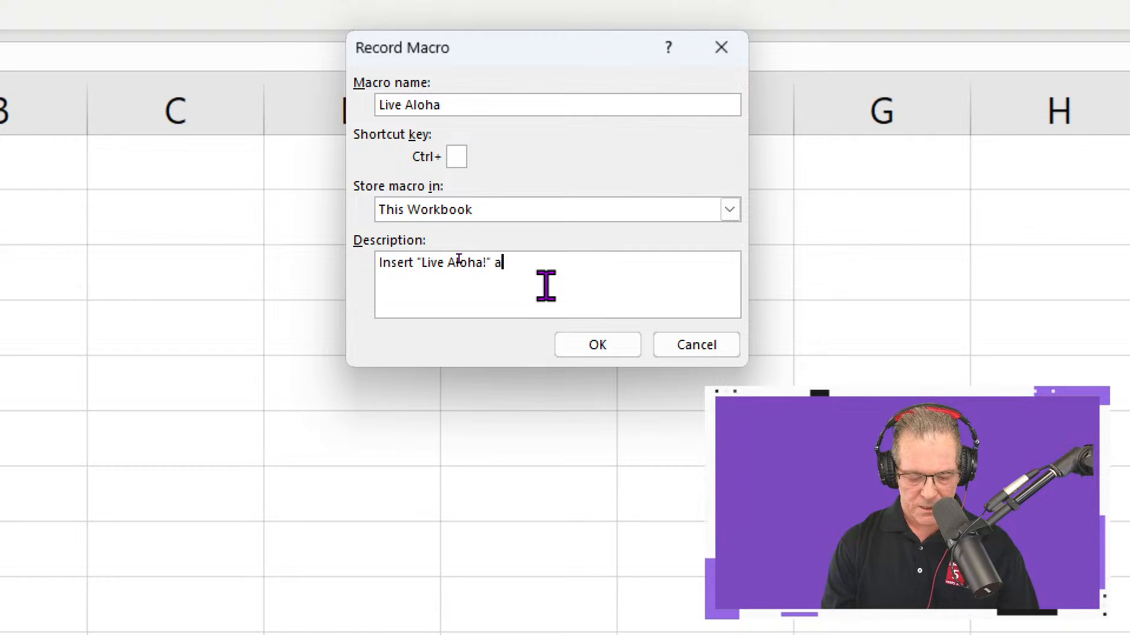
text(ent)
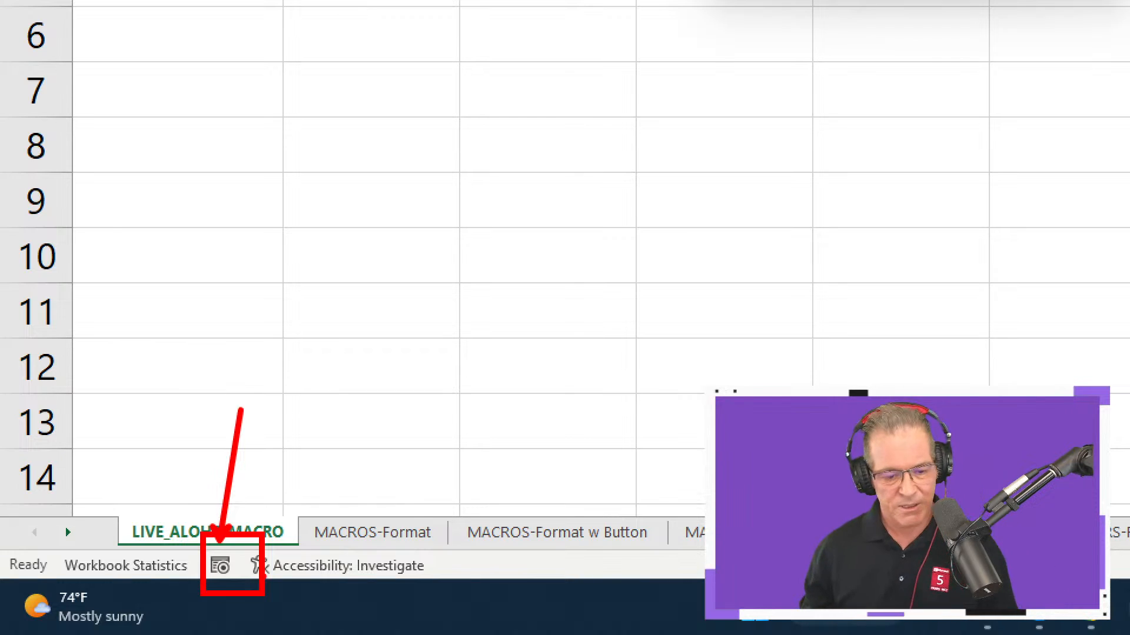
key(Escape)
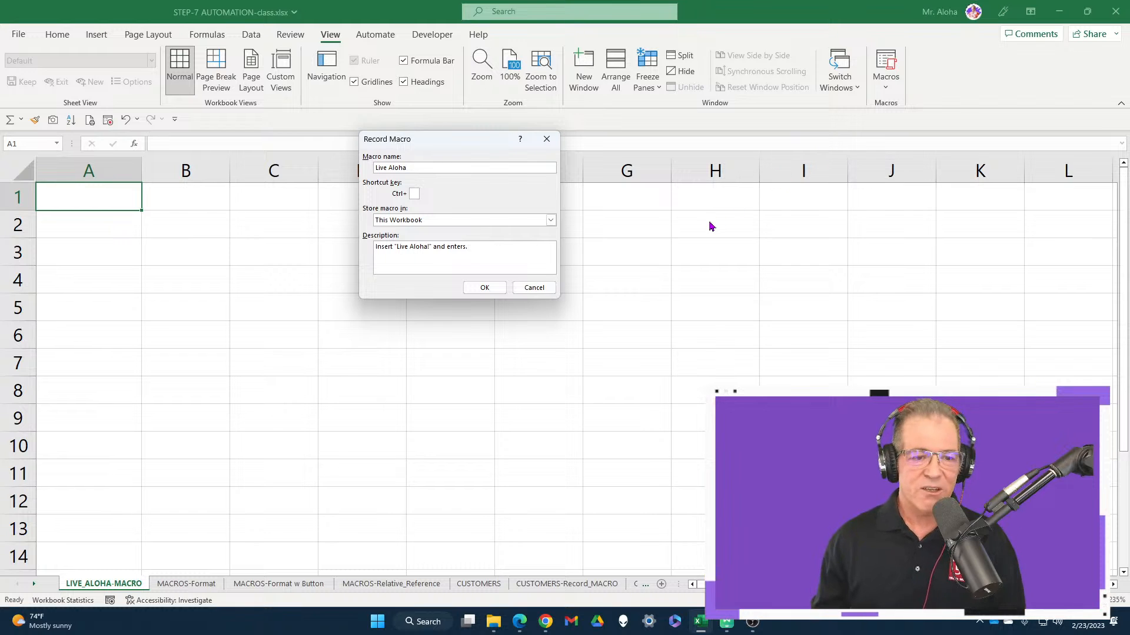
Try to start recording the macro under the name Live Aloha and dismiss the name syntax warning.
click(485, 288)
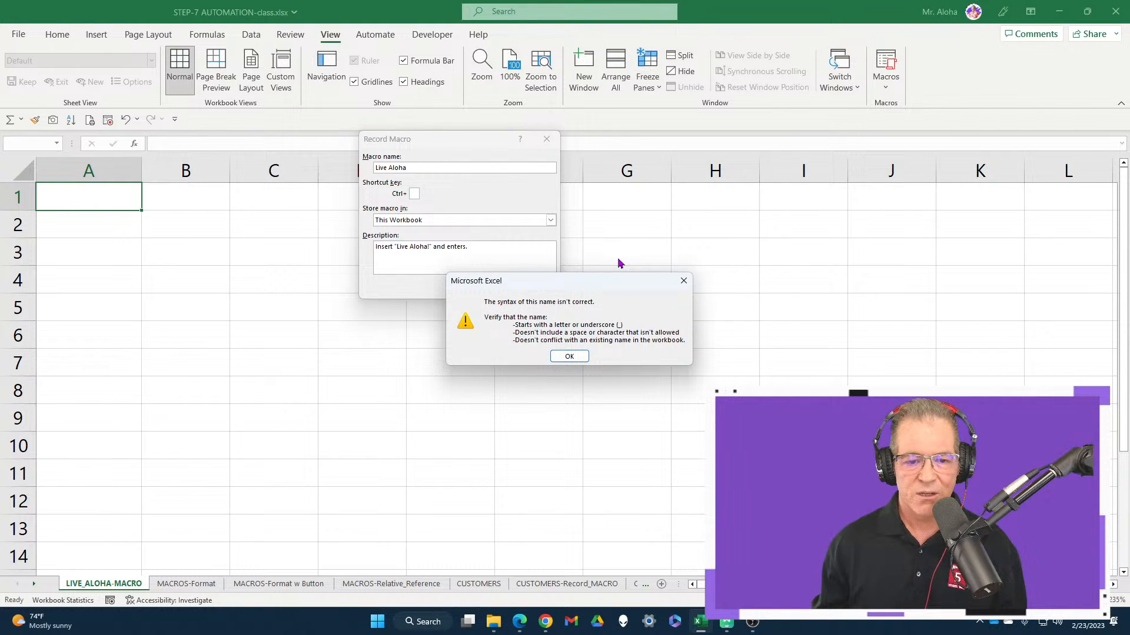
drag(600, 284, 469, 198)
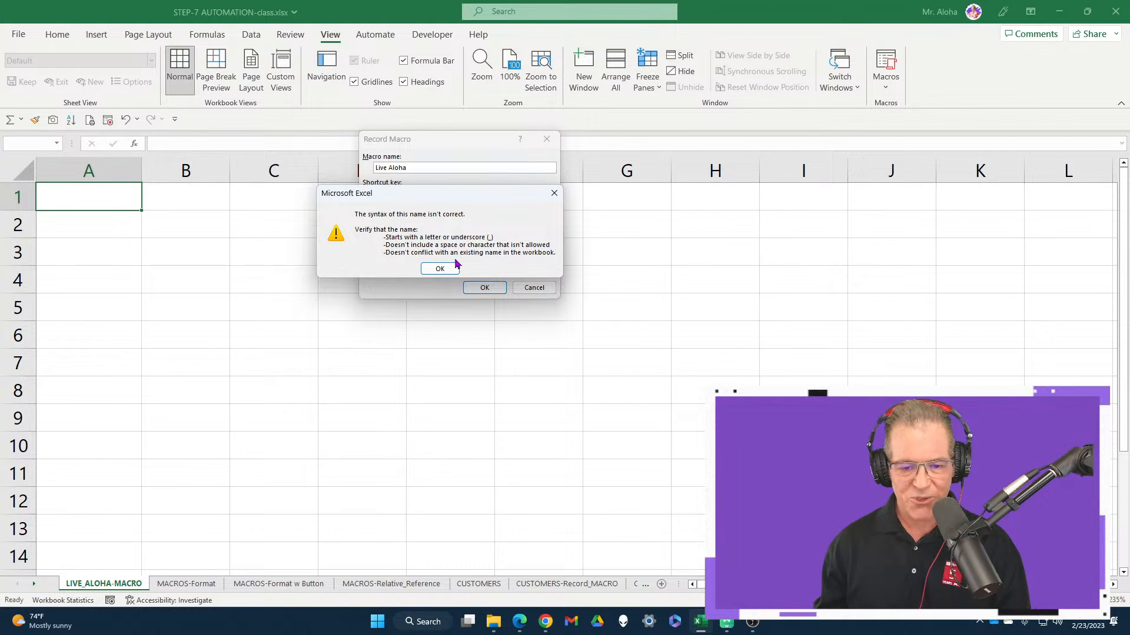
click(555, 190)
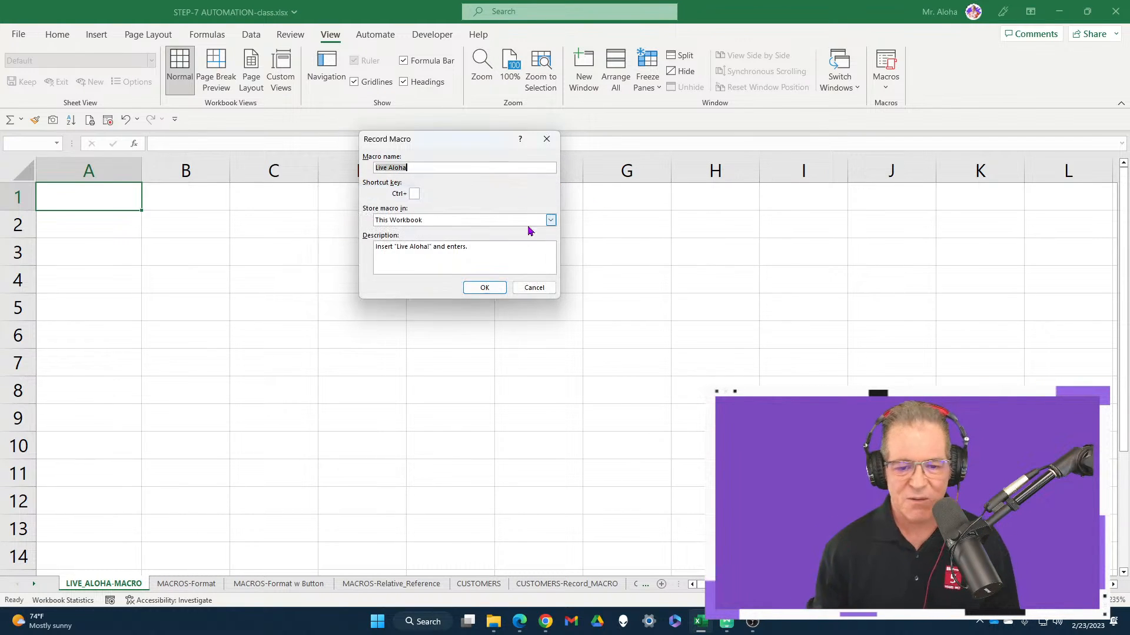
click(492, 290)
key(Return)
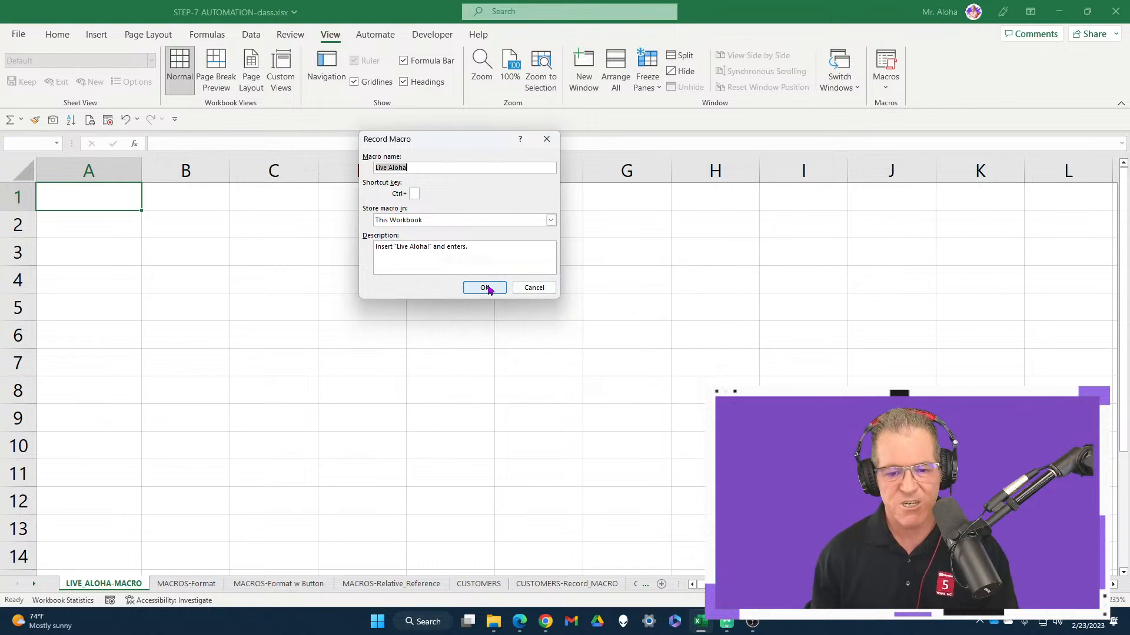
click(487, 287)
key(Return)
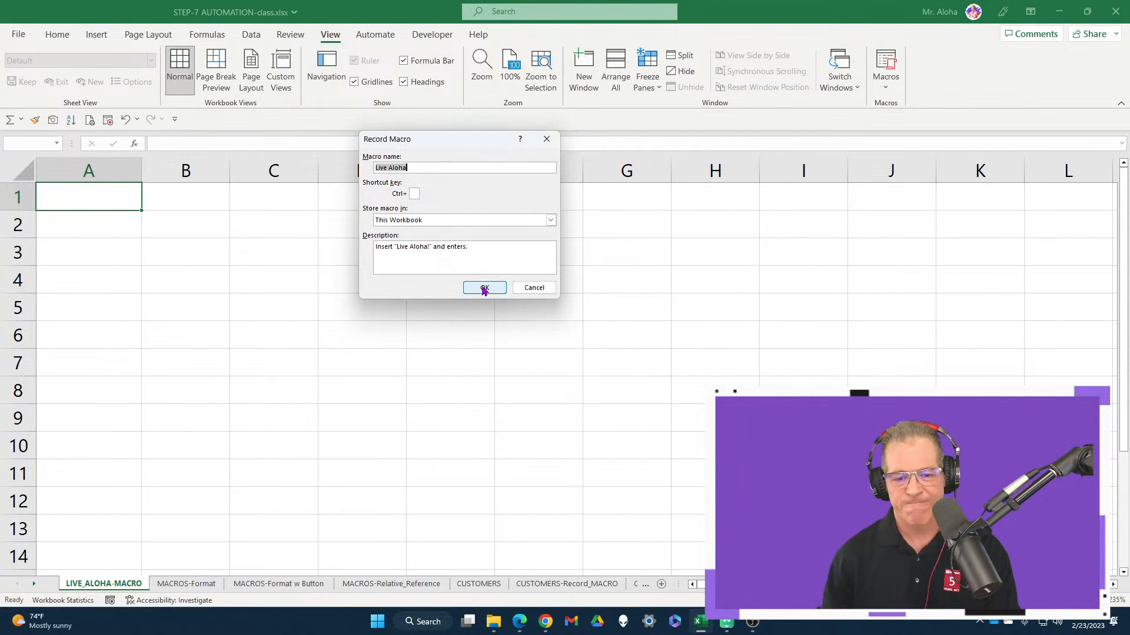
click(483, 289)
key(Return)
key(End)
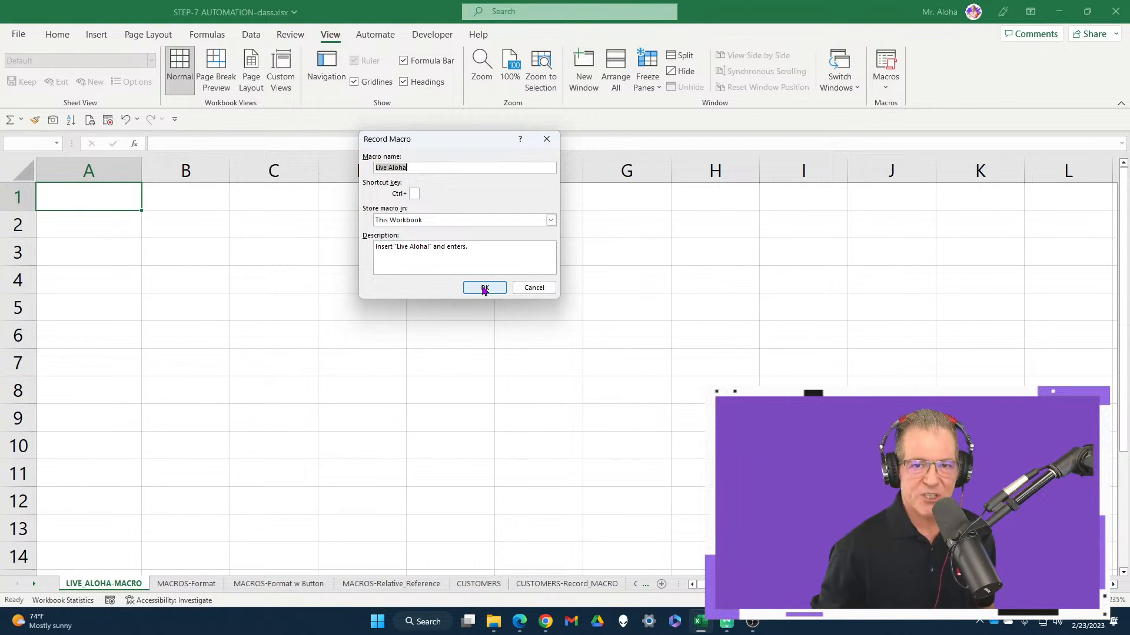
key(End)
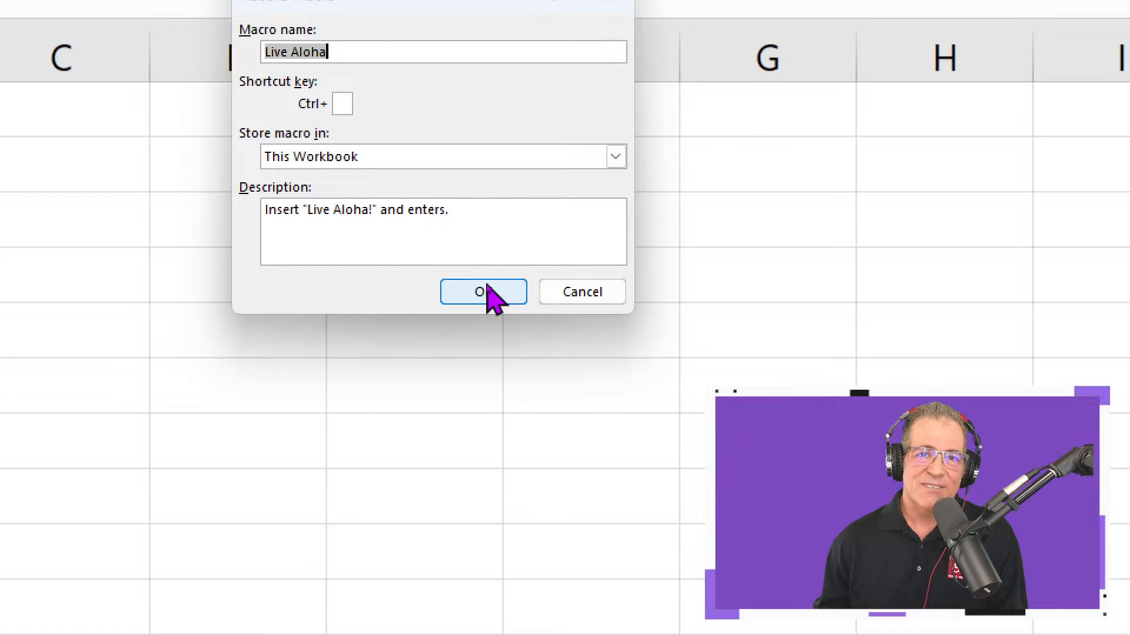
click(488, 285)
drag(650, 260, 440, 92)
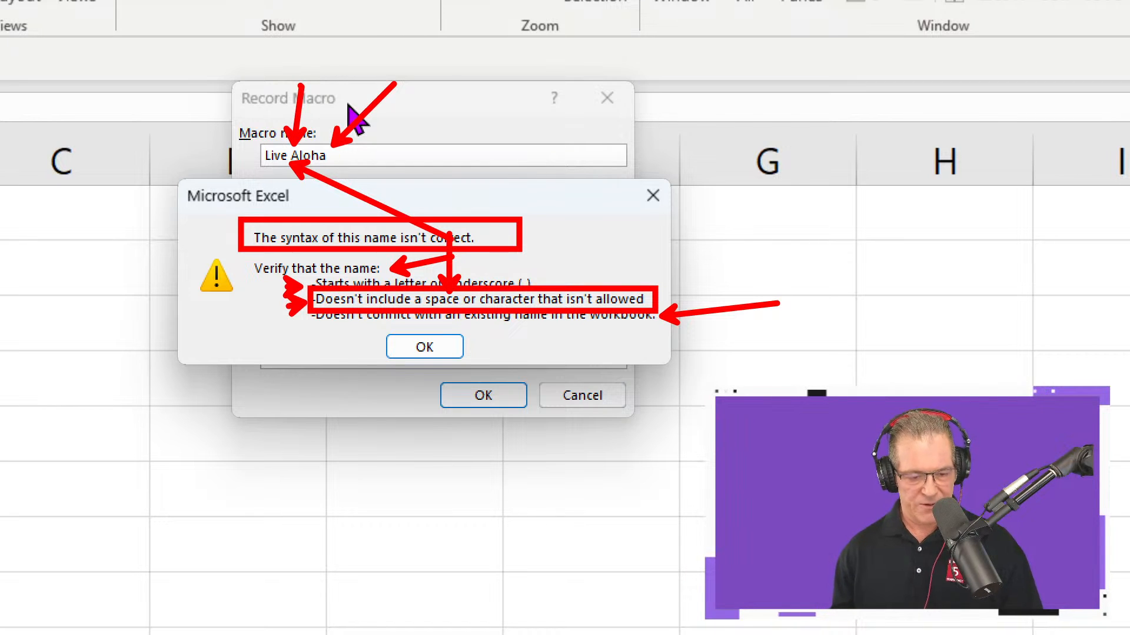
click(438, 352)
Replace the space in the macro name with an underscore to make it Live_Aloha and start recording.
click(291, 155)
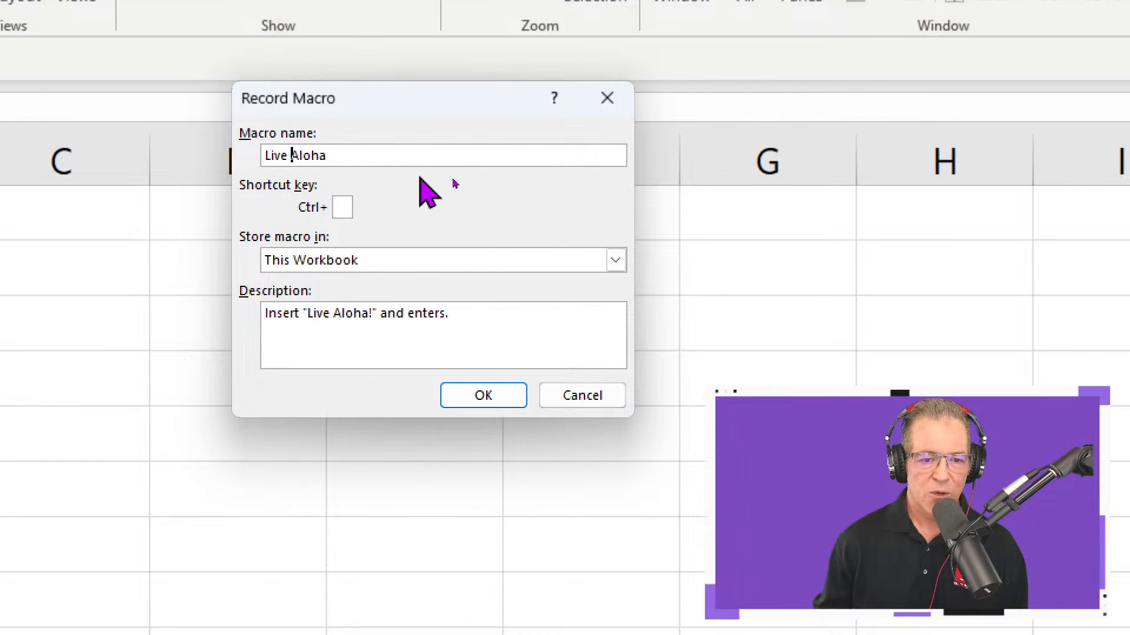
key(BackSpace)
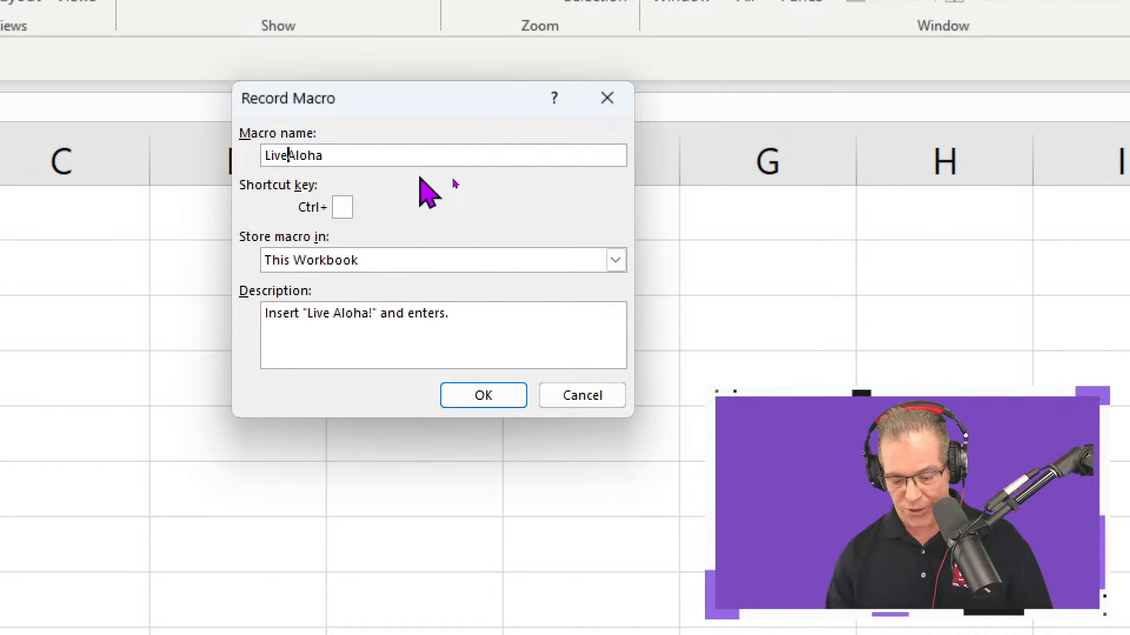
text(_)
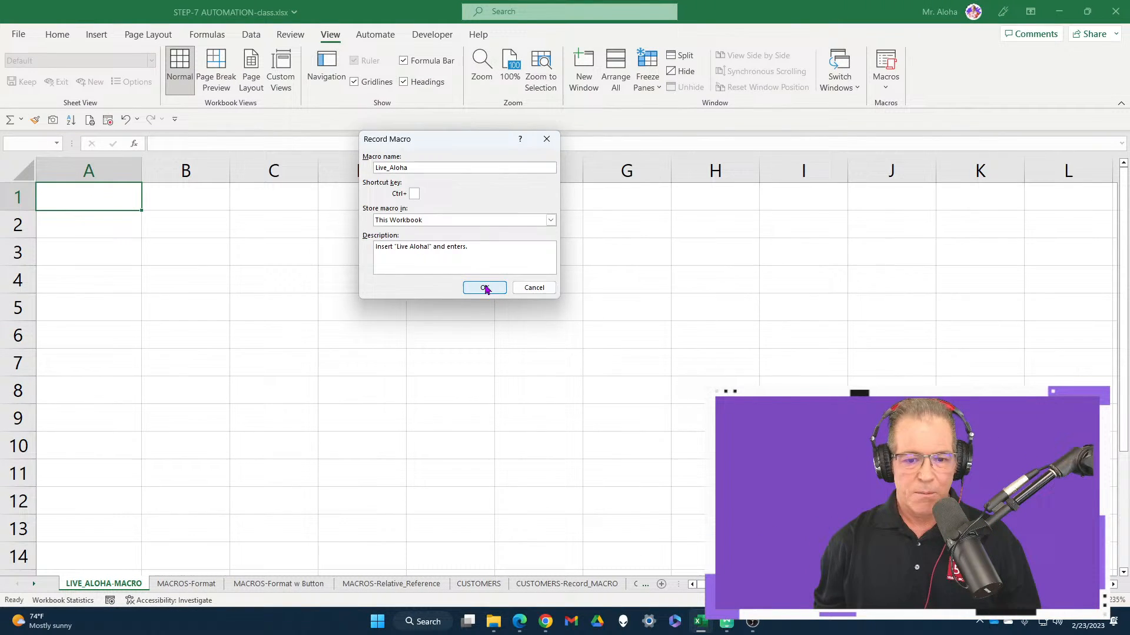
click(484, 287)
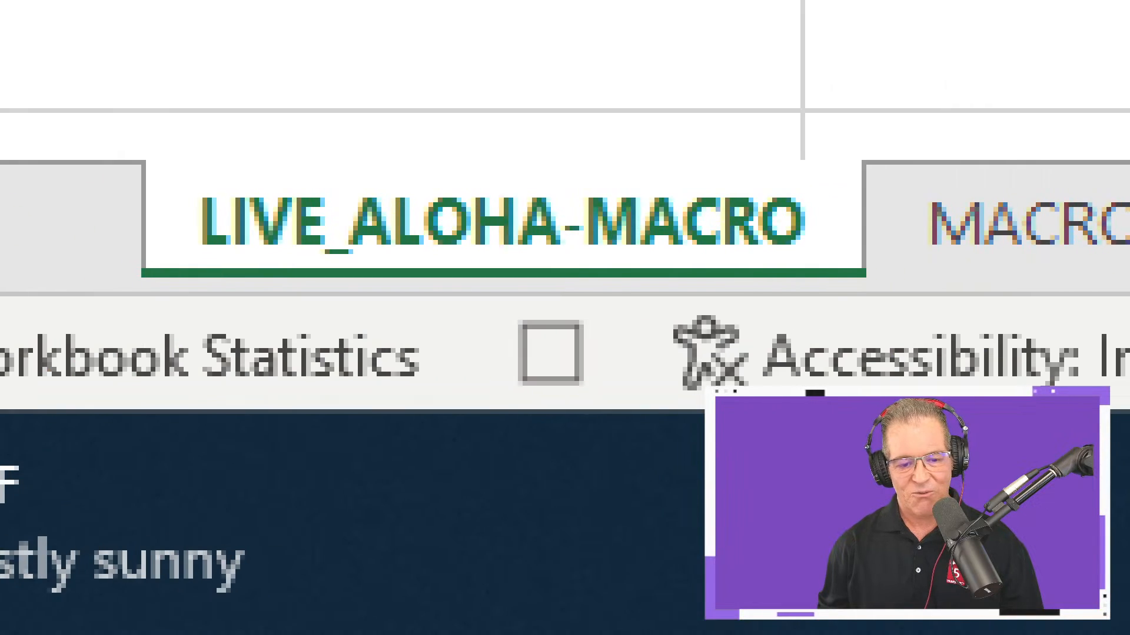
click(146, 630)
drag(289, 228, 502, 440)
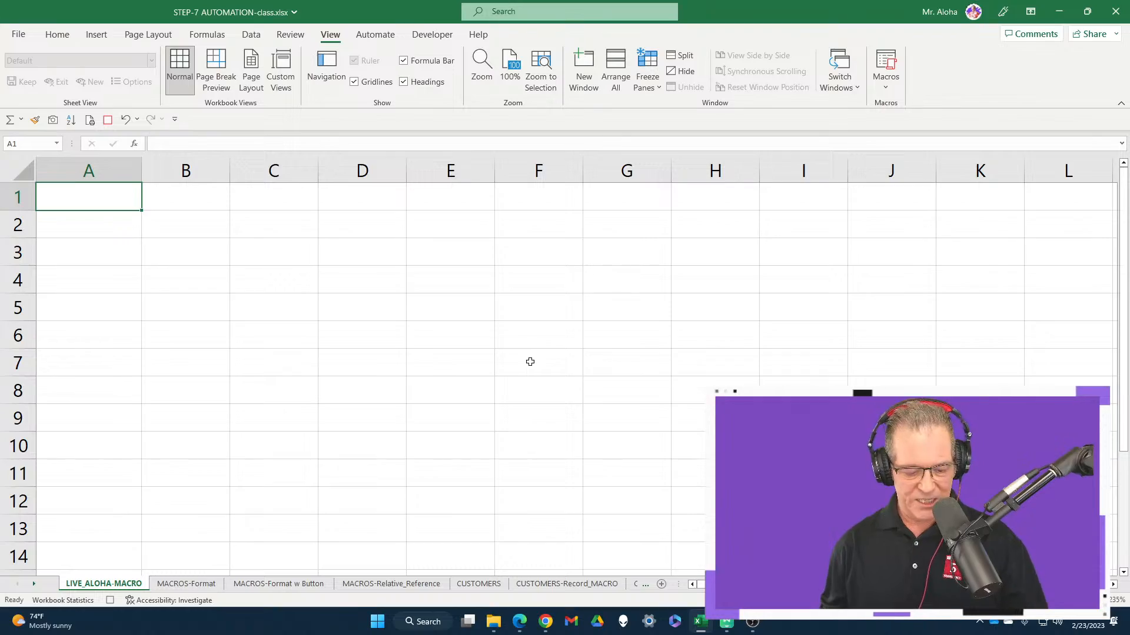
mouse_move(497, 307)
mouse_down()
mouse_move(694, 365)
mouse_move(935, 377)
mouse_move(559, 294)
mouse_move(670, 318)
mouse_up()
drag(759, 333, 515, 336)
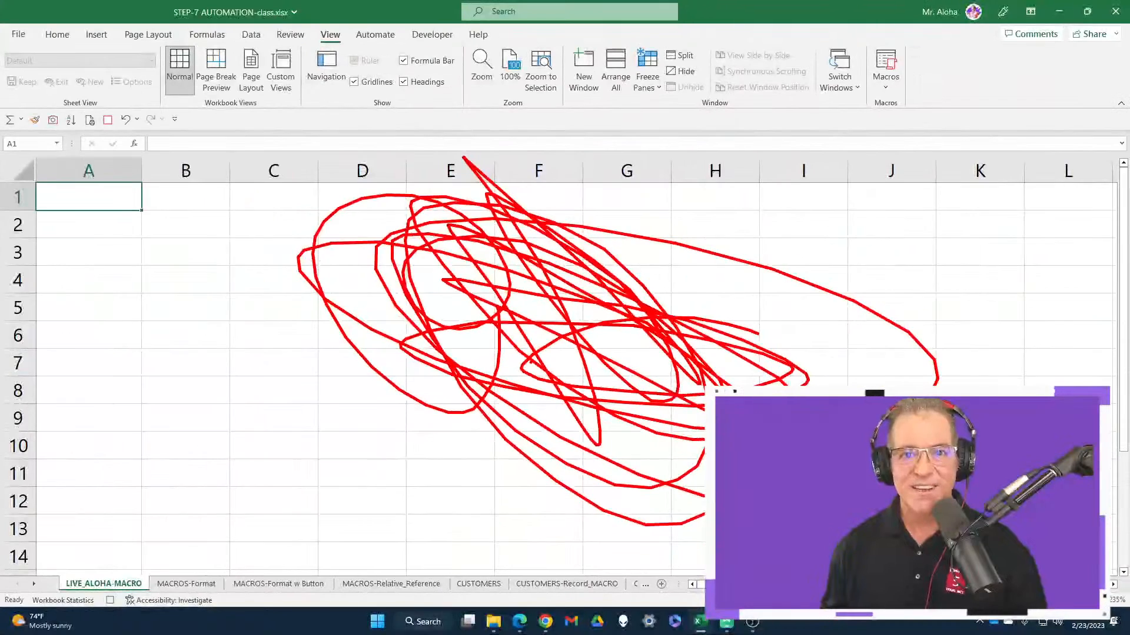
key(Escape)
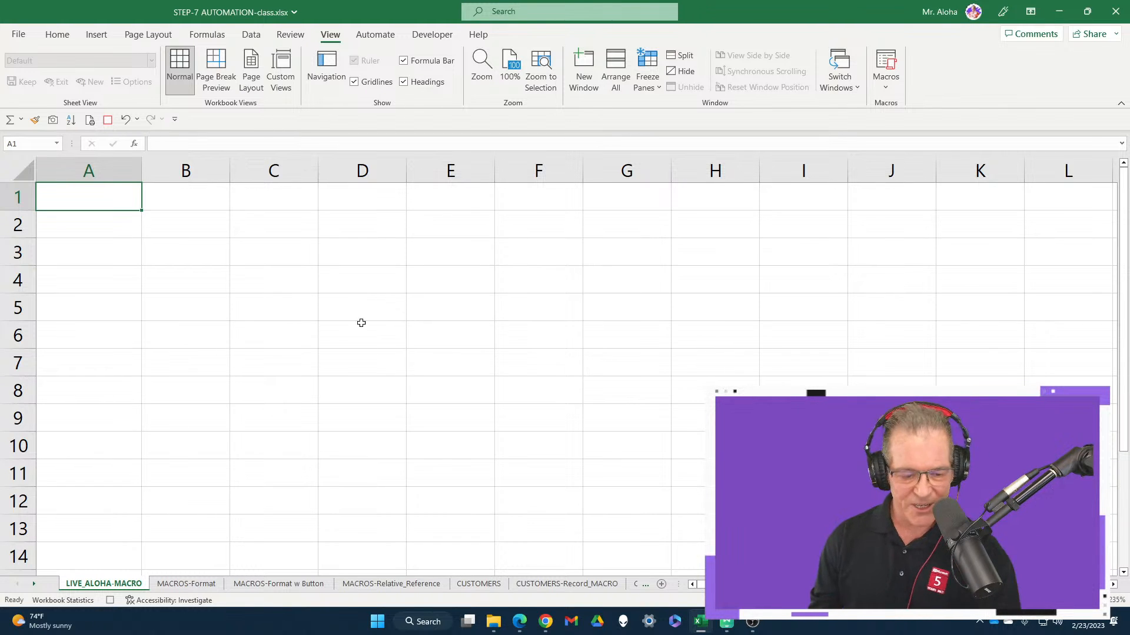
Enter Live Aloha! in cell A1 of the LIVE_ALOHA-MACRO sheet and stop the macro recording.
text(L)
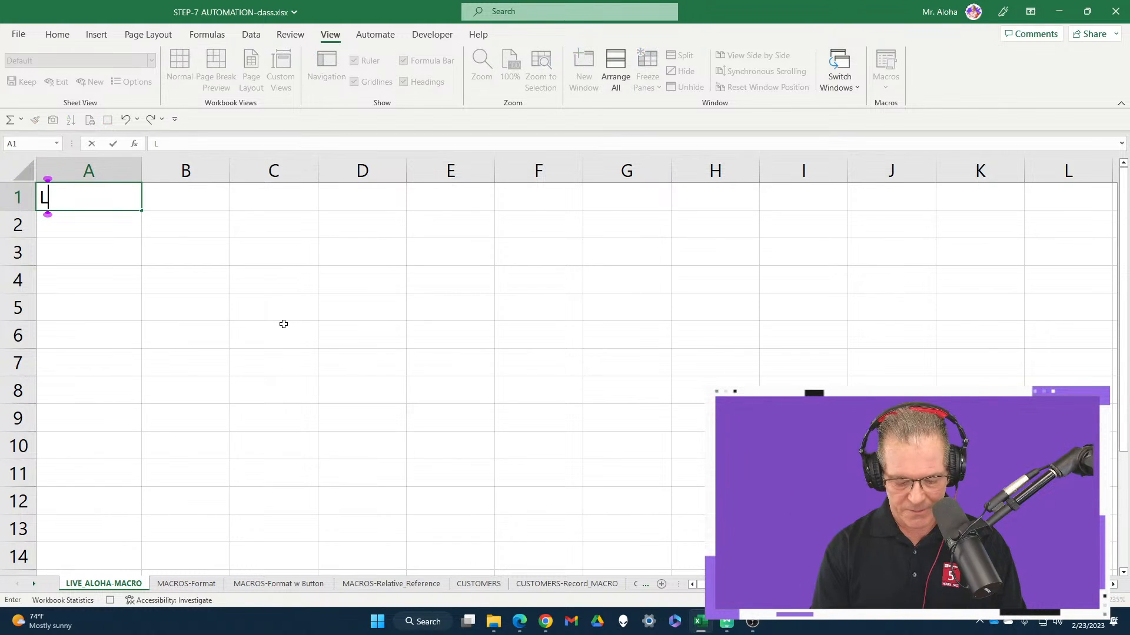
text(ive Al)
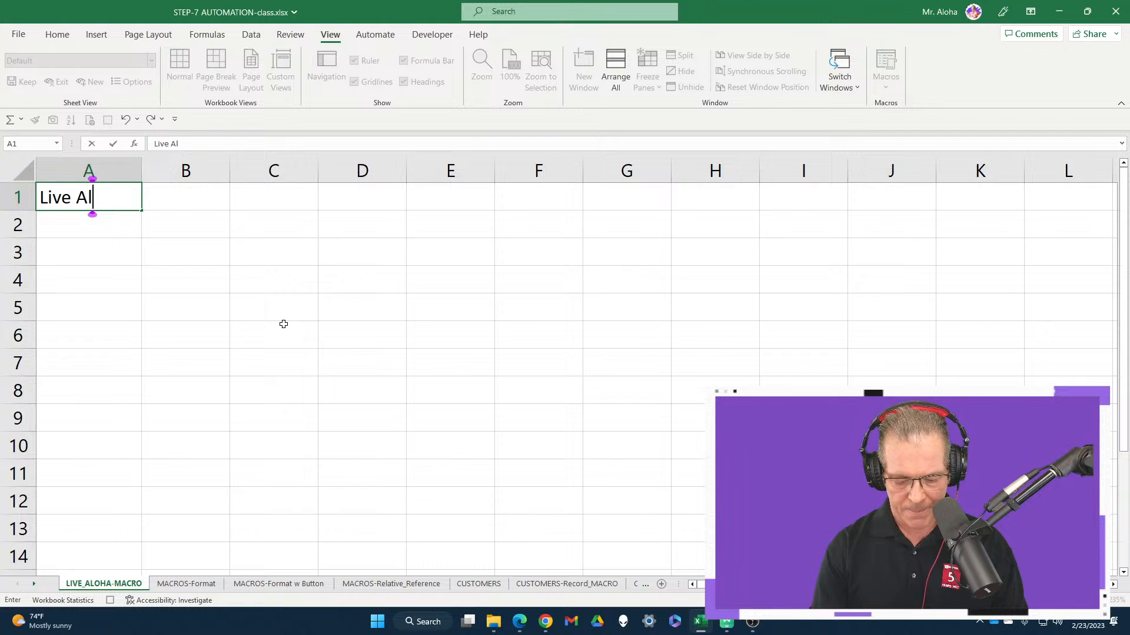
text(oha!)
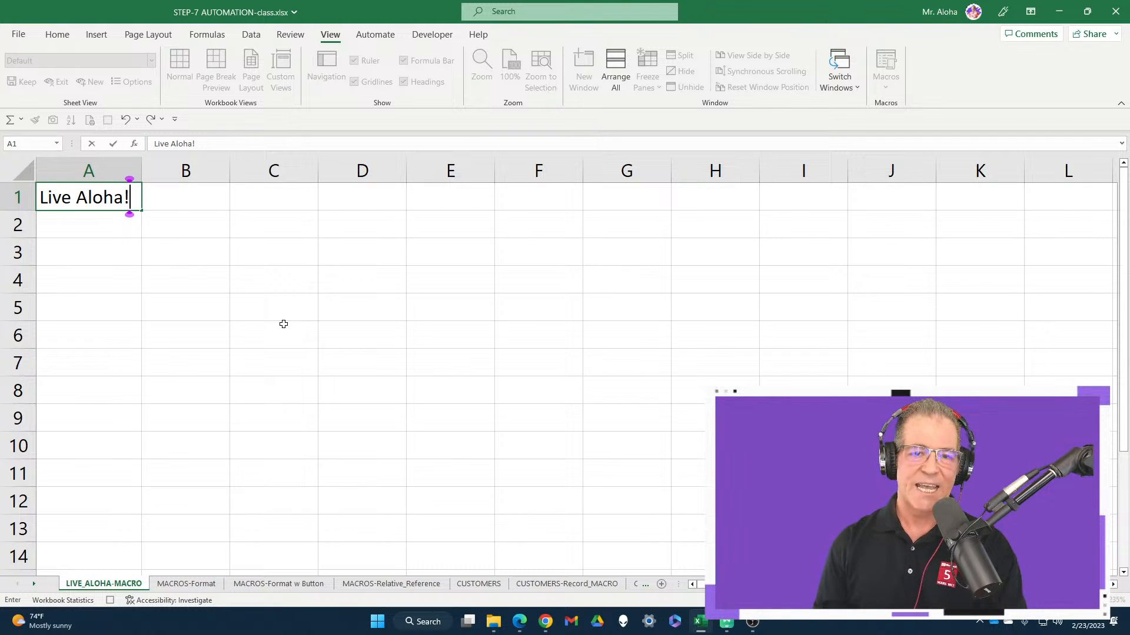
key(Return)
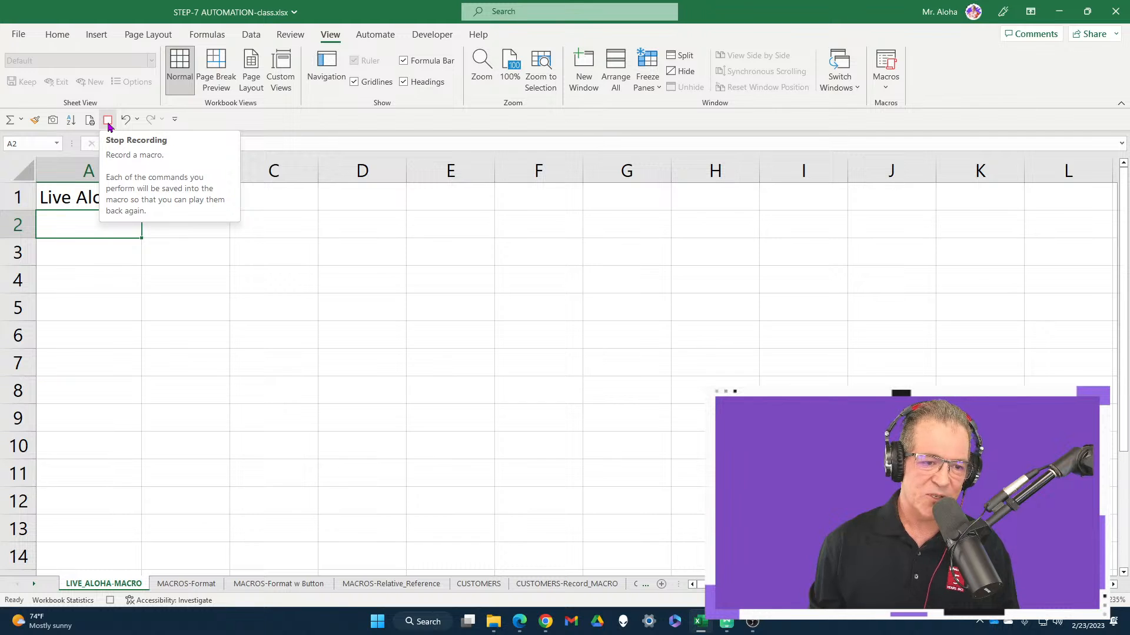
click(109, 125)
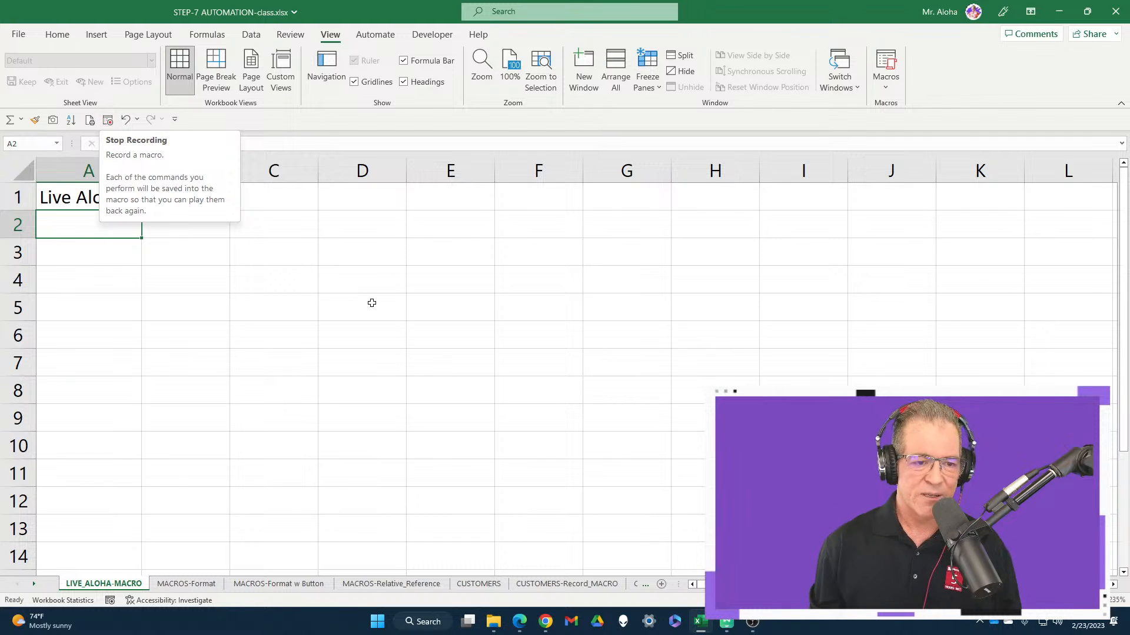
Clear the contents of cell A1, leaving that cell selected.
click(371, 303)
click(130, 199)
key(Delete)
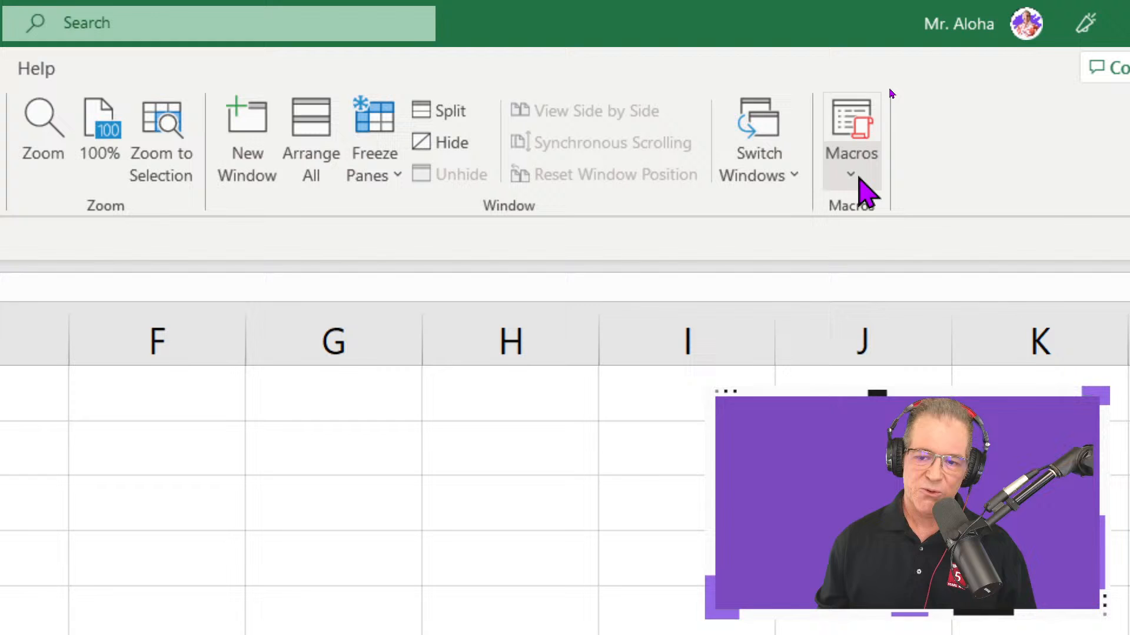
View the macro options and the list of recorded macros, closing the list without running anything.
click(858, 180)
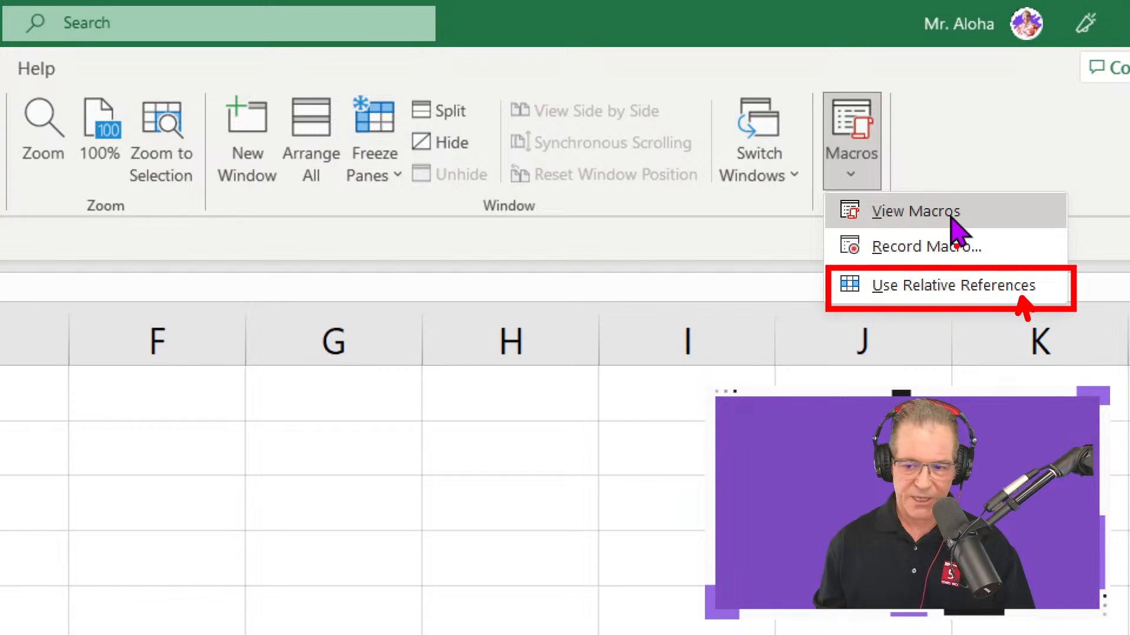
click(391, 253)
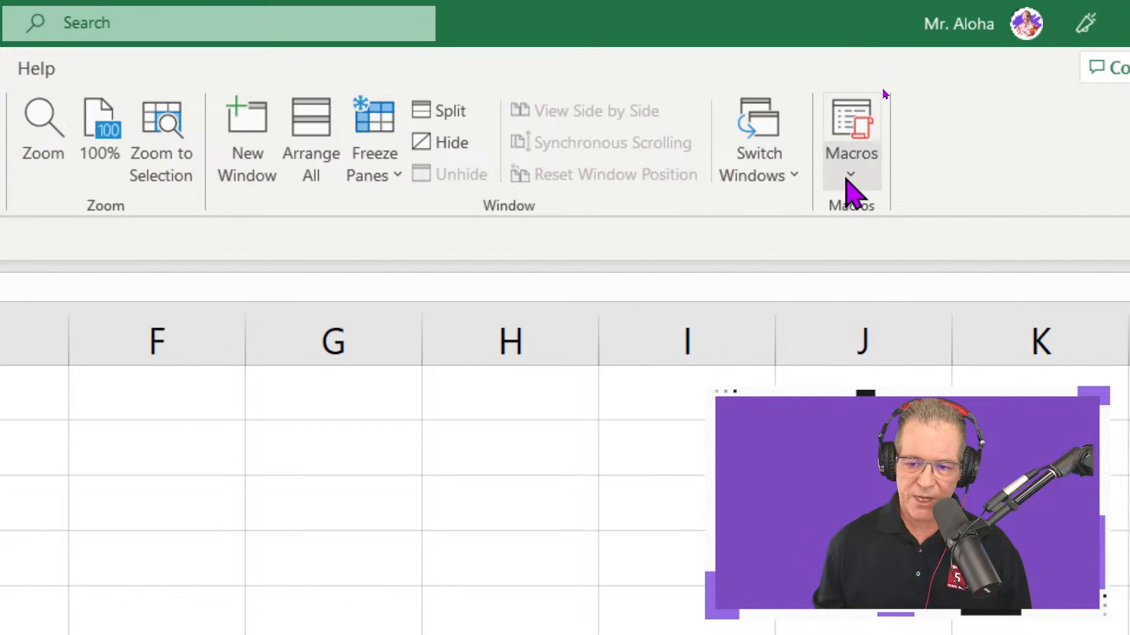
click(853, 189)
click(891, 215)
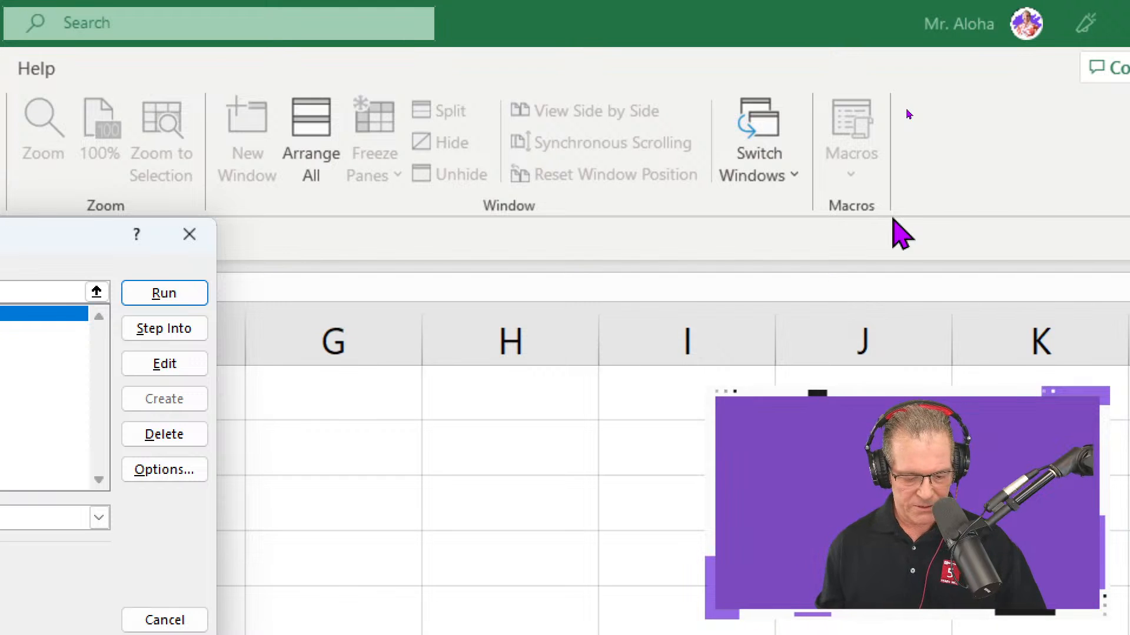
key(Escape)
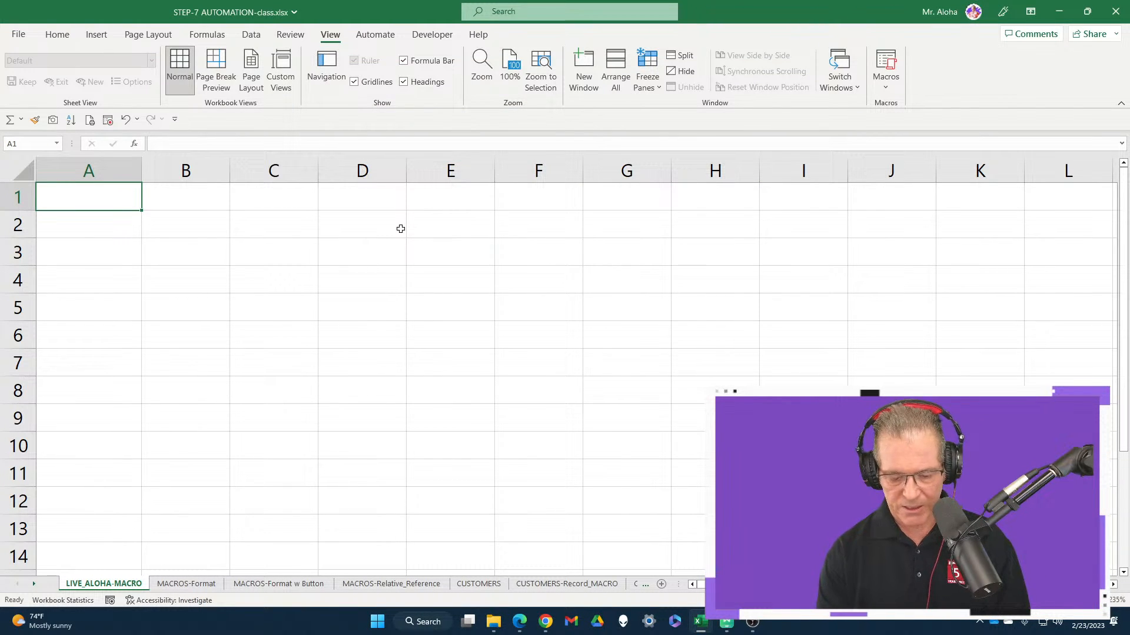
Run the Live_Aloha macro from the list of macros in all open workbooks.
key(alt+F8)
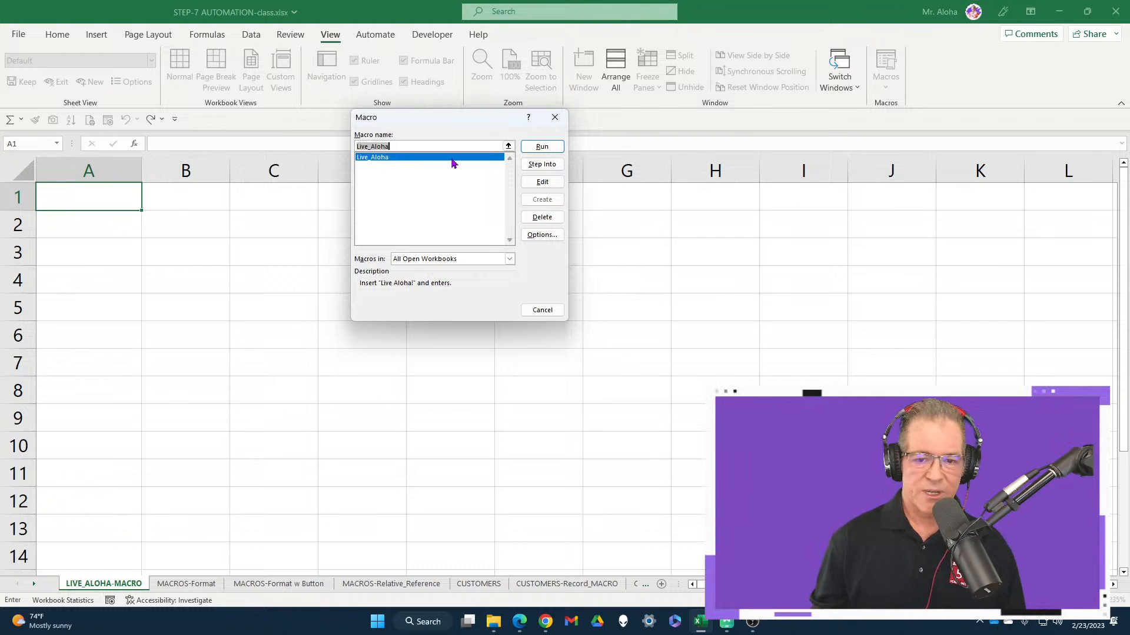
click(542, 146)
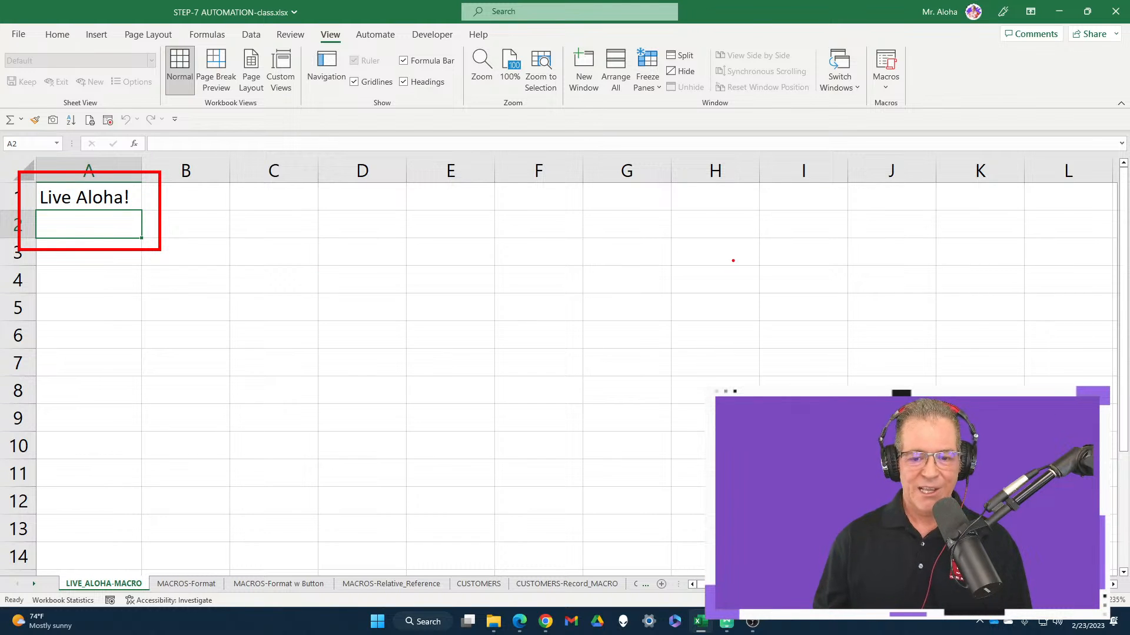
mouse_move(671, 235)
mouse_down()
mouse_move(732, 302)
mouse_move(795, 308)
mouse_up()
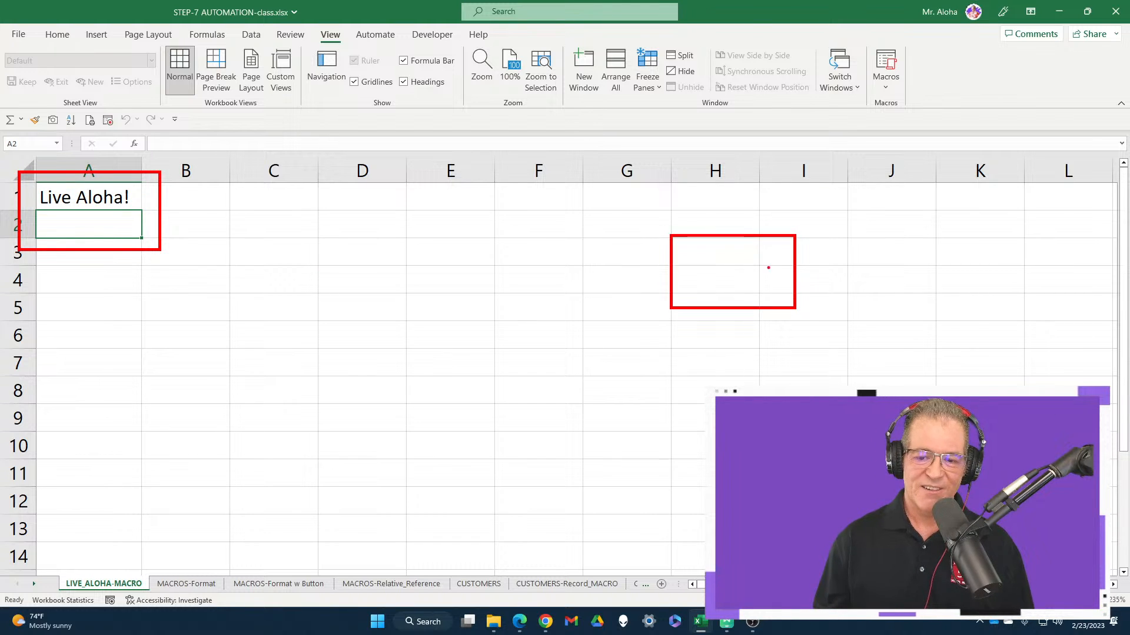
drag(747, 252, 795, 236)
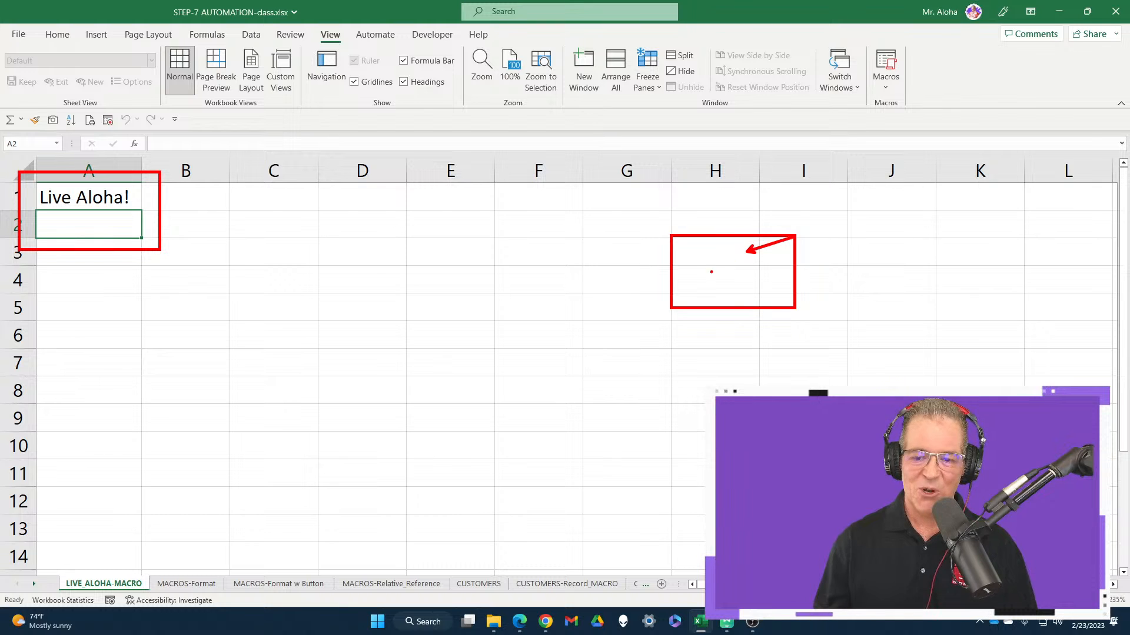
drag(134, 221, 688, 282)
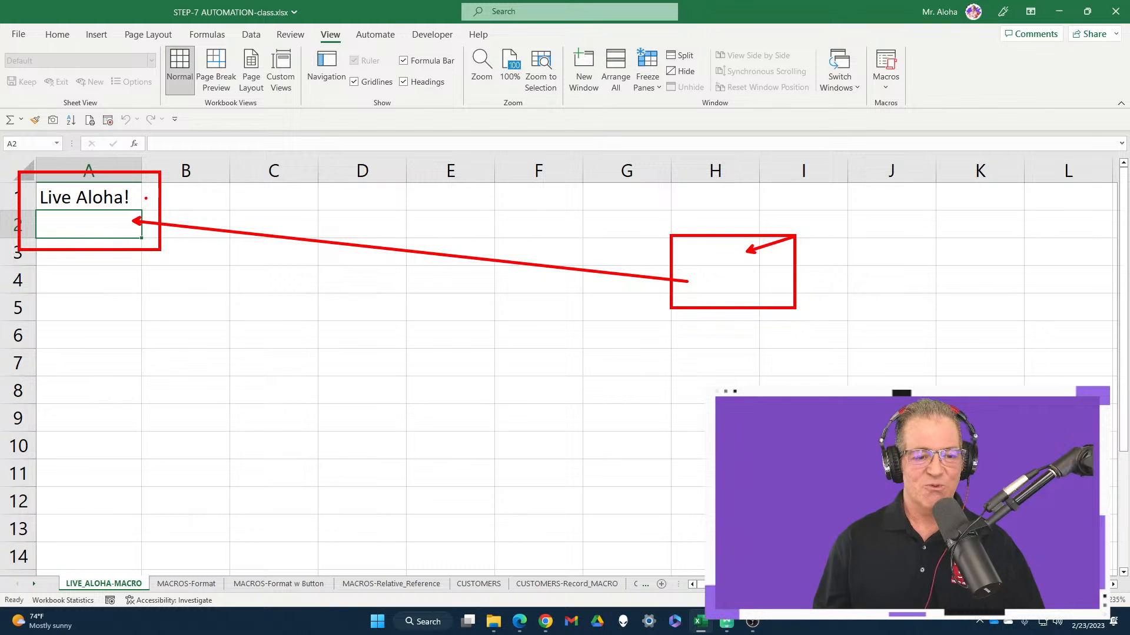
drag(146, 198, 277, 162)
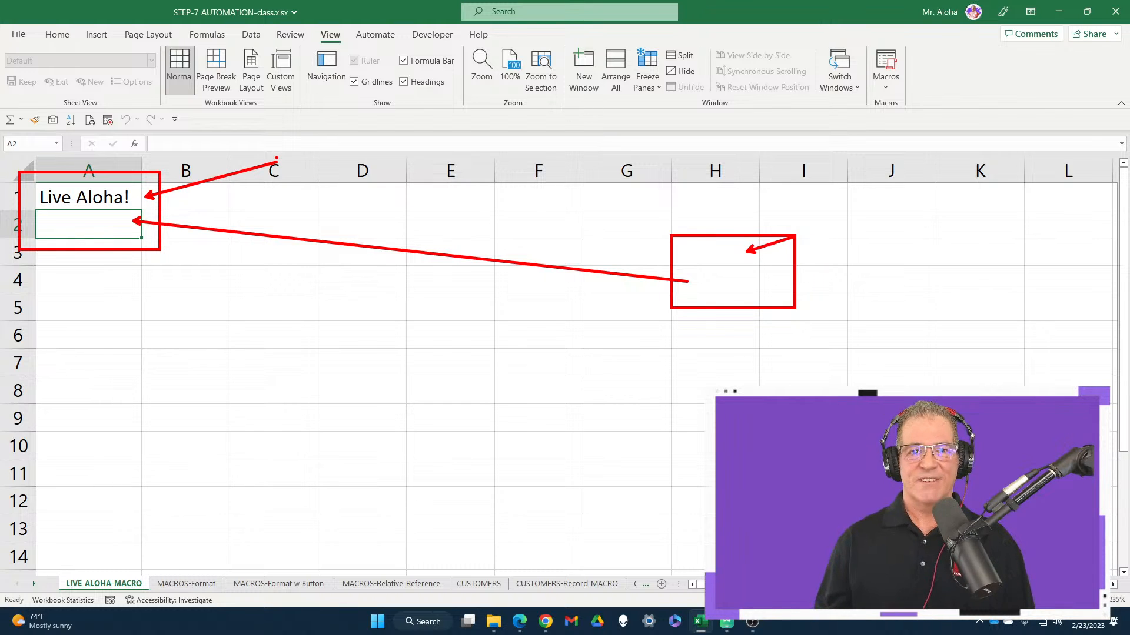
key(Escape)
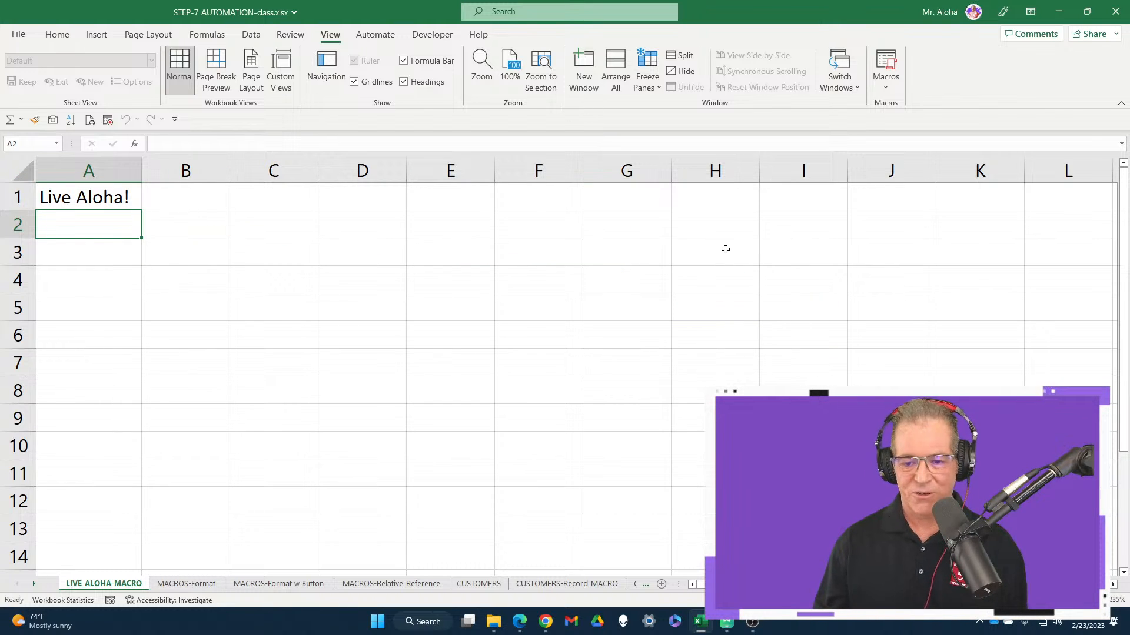
Run the Live_Aloha macro with cell H3 active, and clear the text it enters in H3.
click(725, 250)
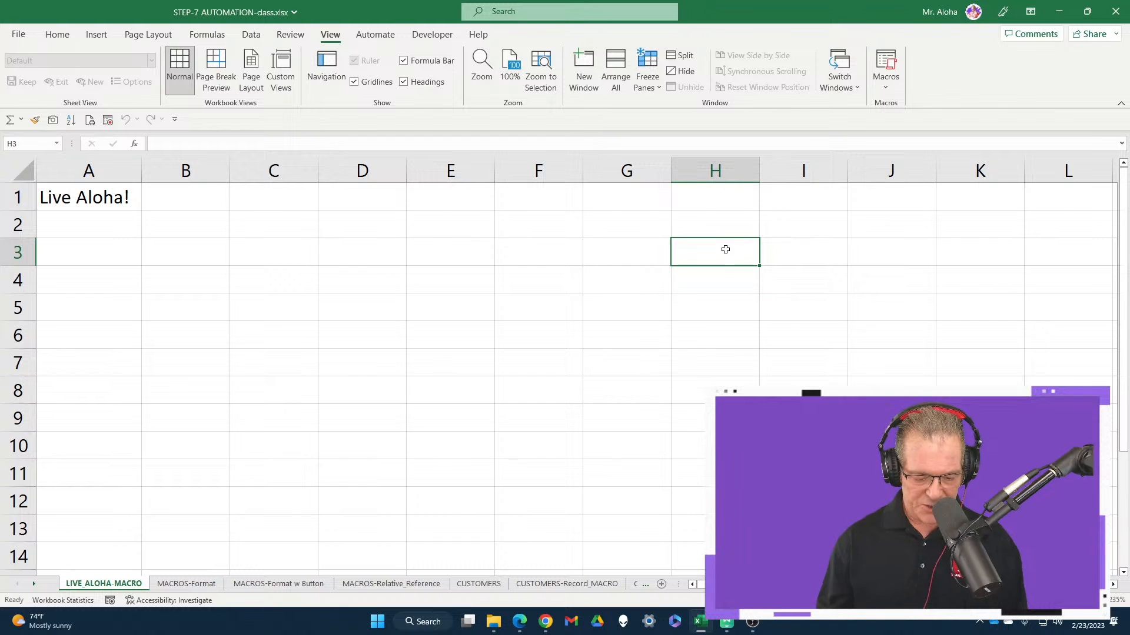
key(alt+F8)
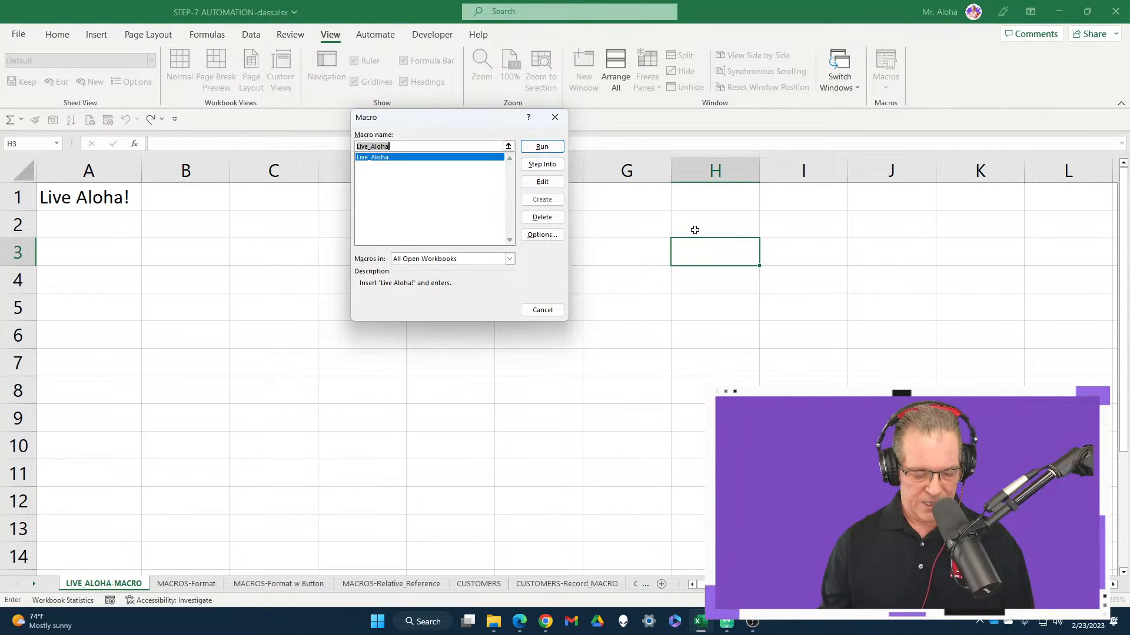
mouse_move(670, 239)
mouse_down()
mouse_move(757, 283)
mouse_move(768, 263)
mouse_move(732, 290)
mouse_move(113, 227)
mouse_up()
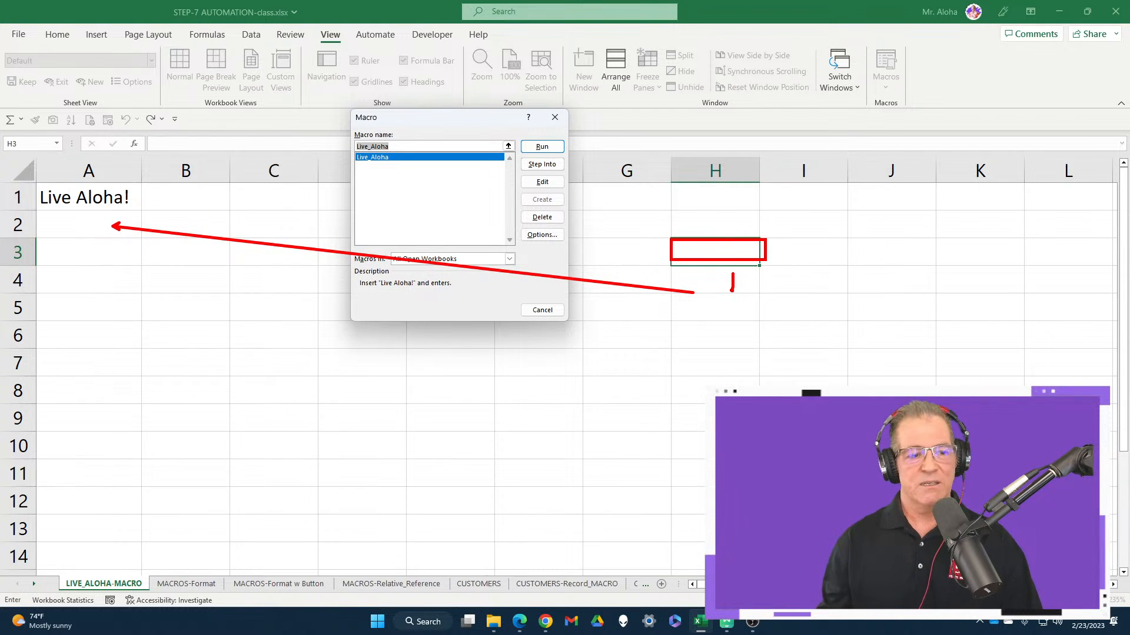
key(Escape)
click(542, 147)
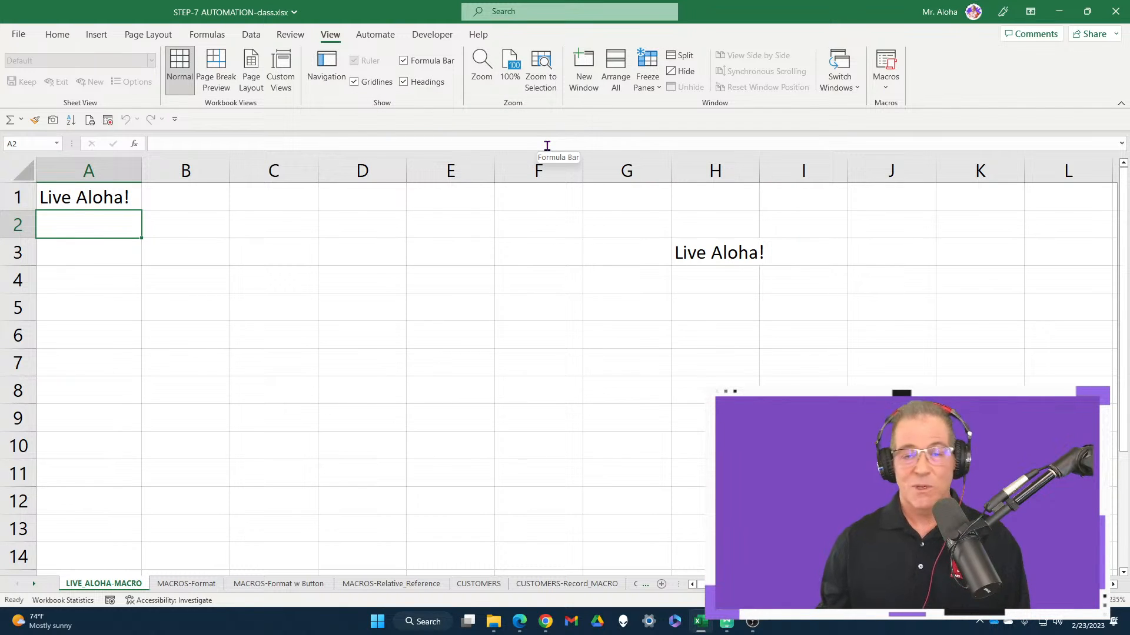
click(687, 257)
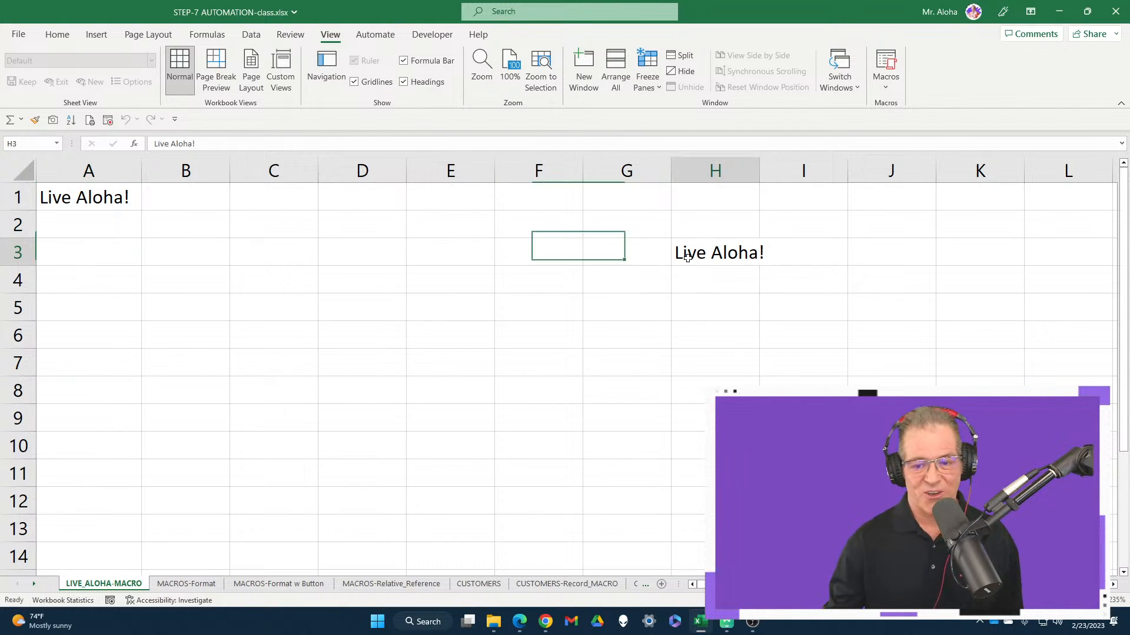
key(Delete)
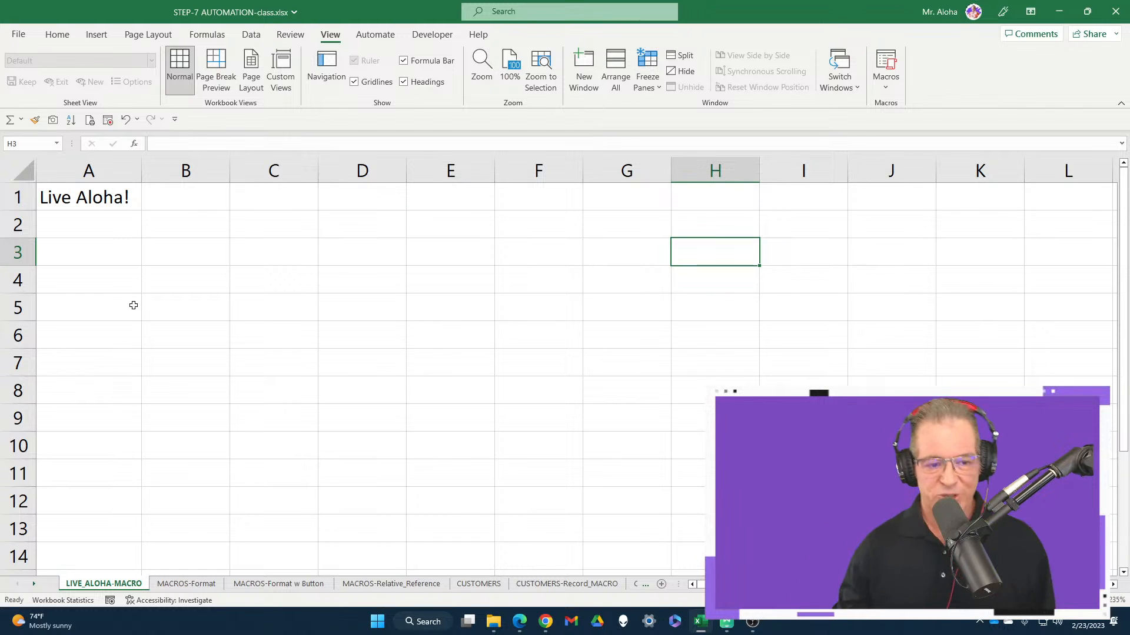
Open the Live_Aloha macro's VBA code from the macro list to examine it, and close the code editor.
click(101, 205)
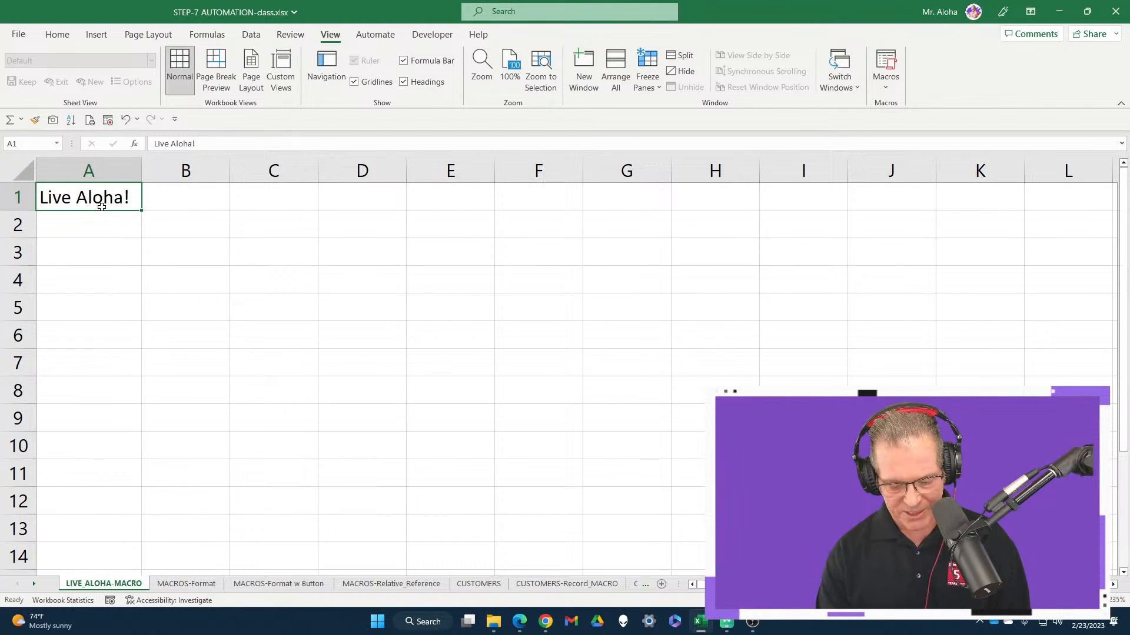
key(alt+F8)
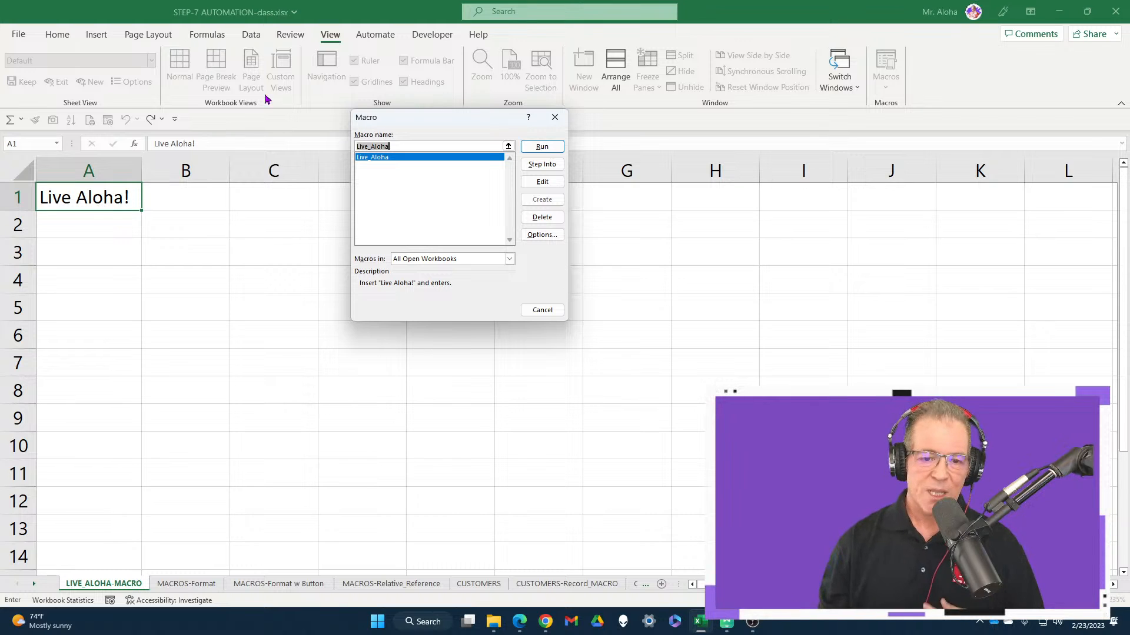
drag(546, 134, 470, 148)
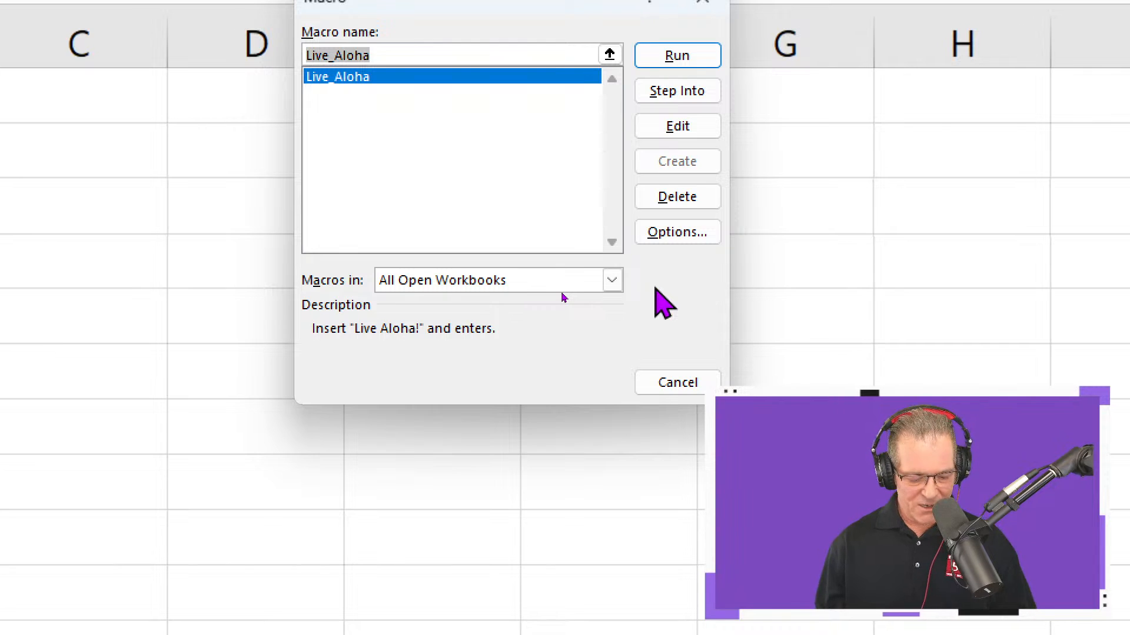
key(ctrl+4)
click(572, 213)
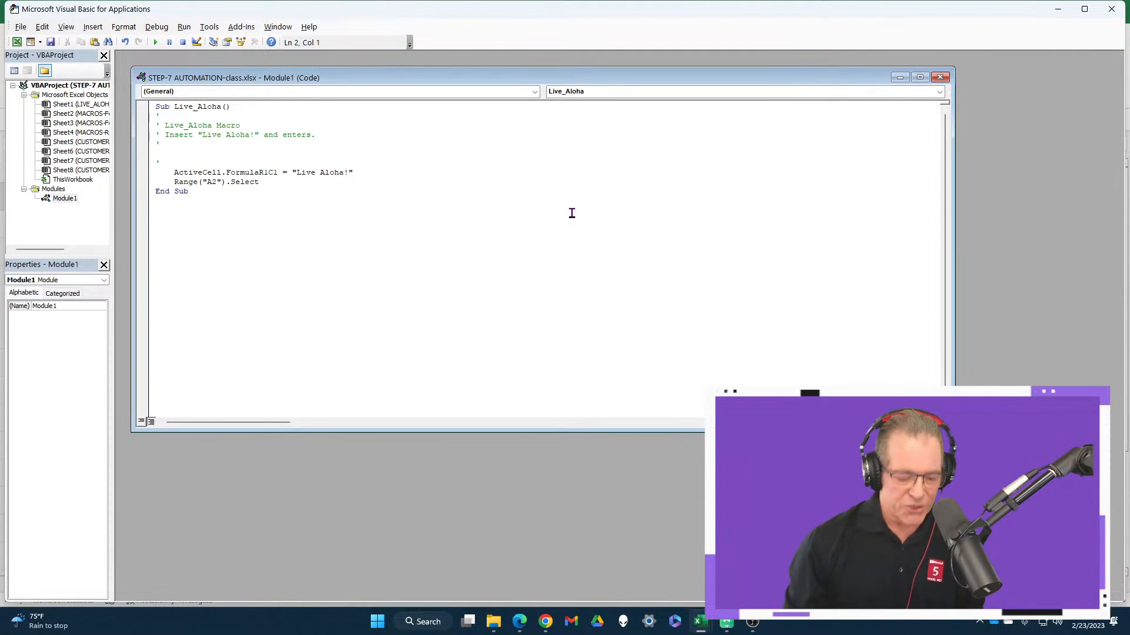
click(1113, 12)
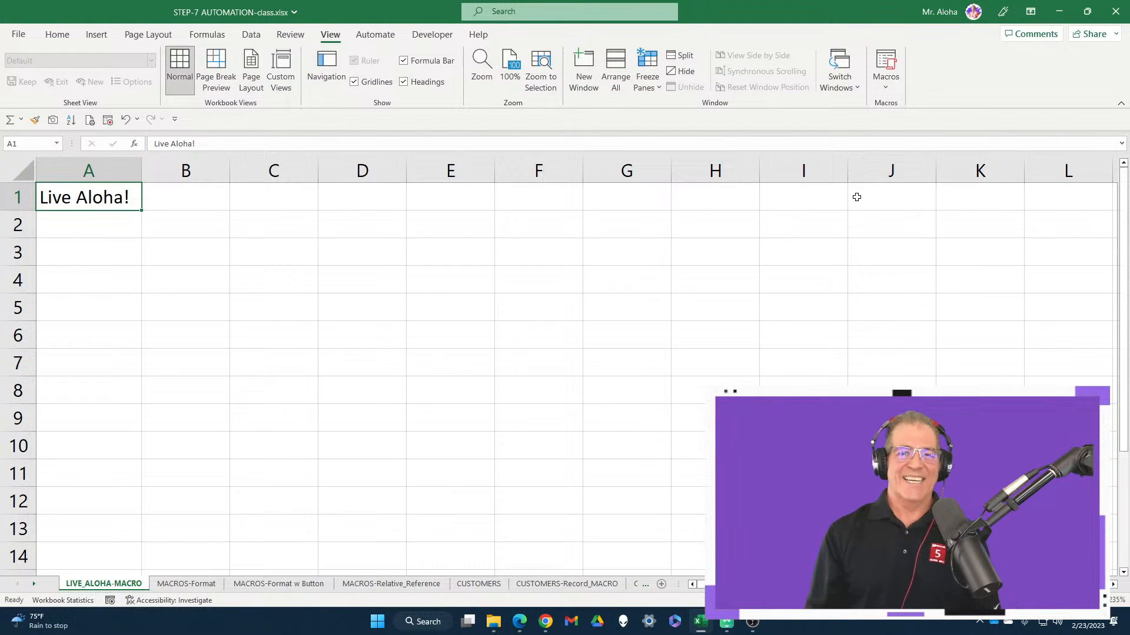
Hide the Developer tab by unchecking it in the ribbon customization options.
right_click(509, 37)
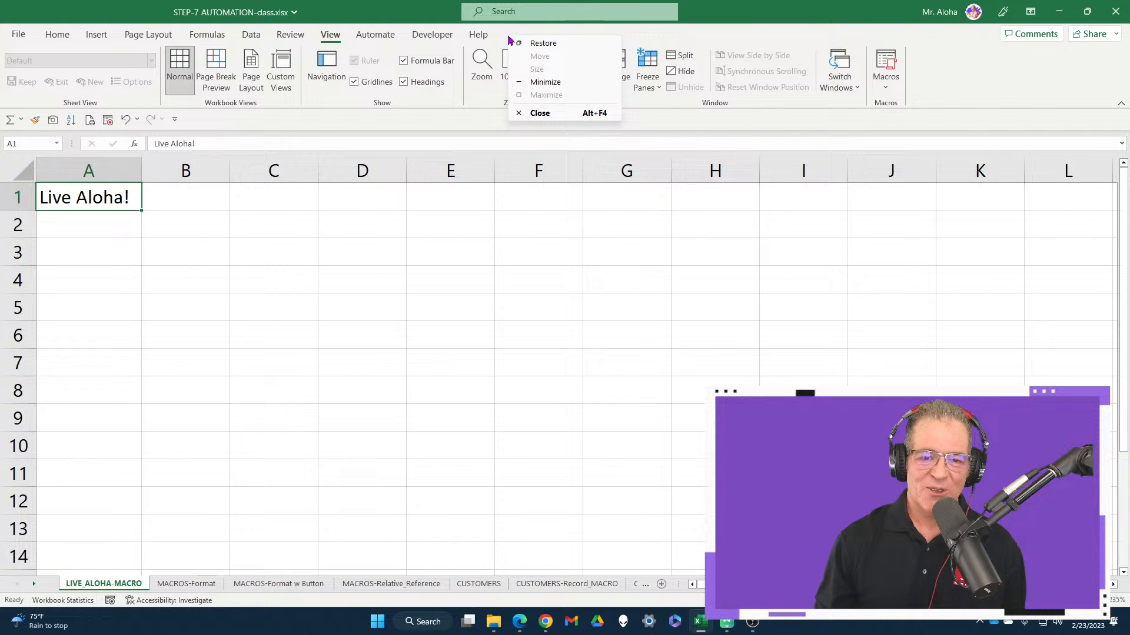
right_click(448, 90)
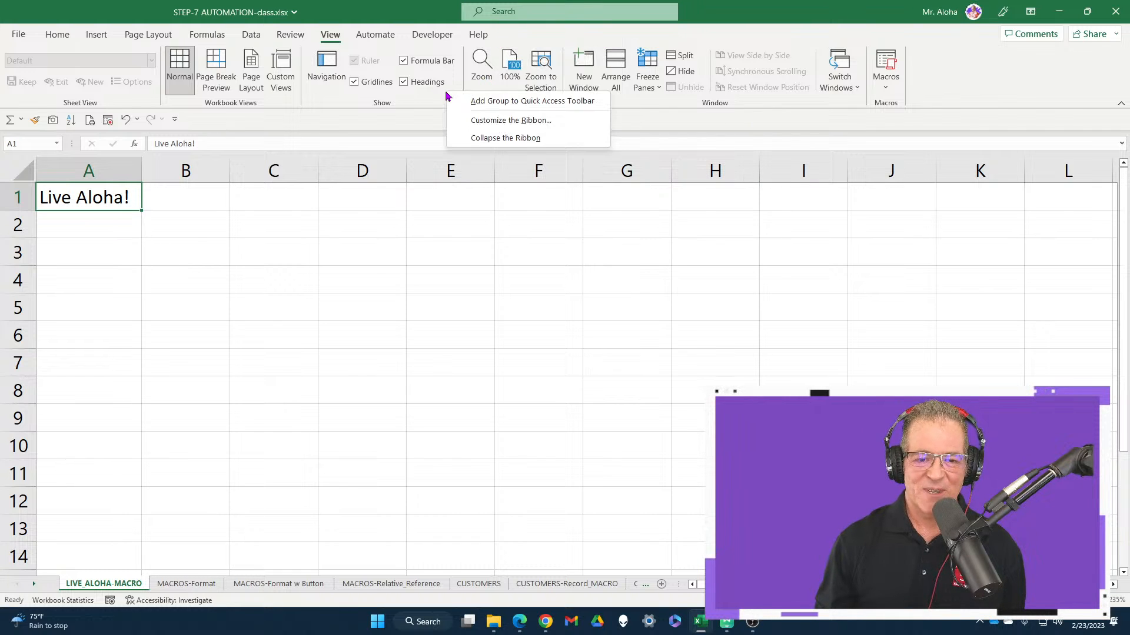
click(542, 121)
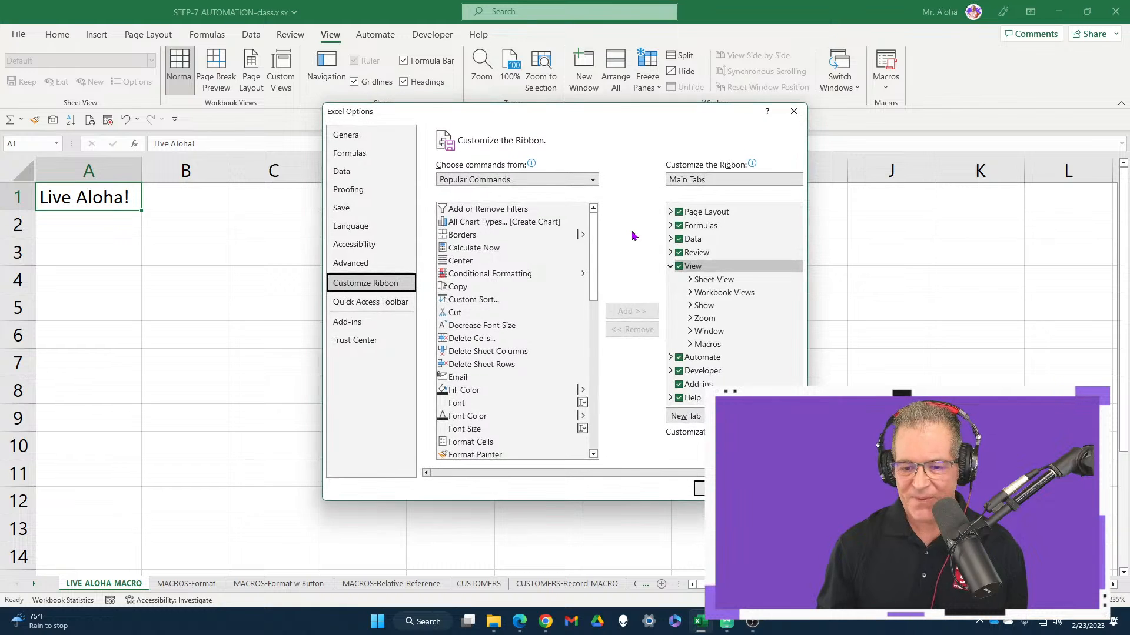
click(679, 372)
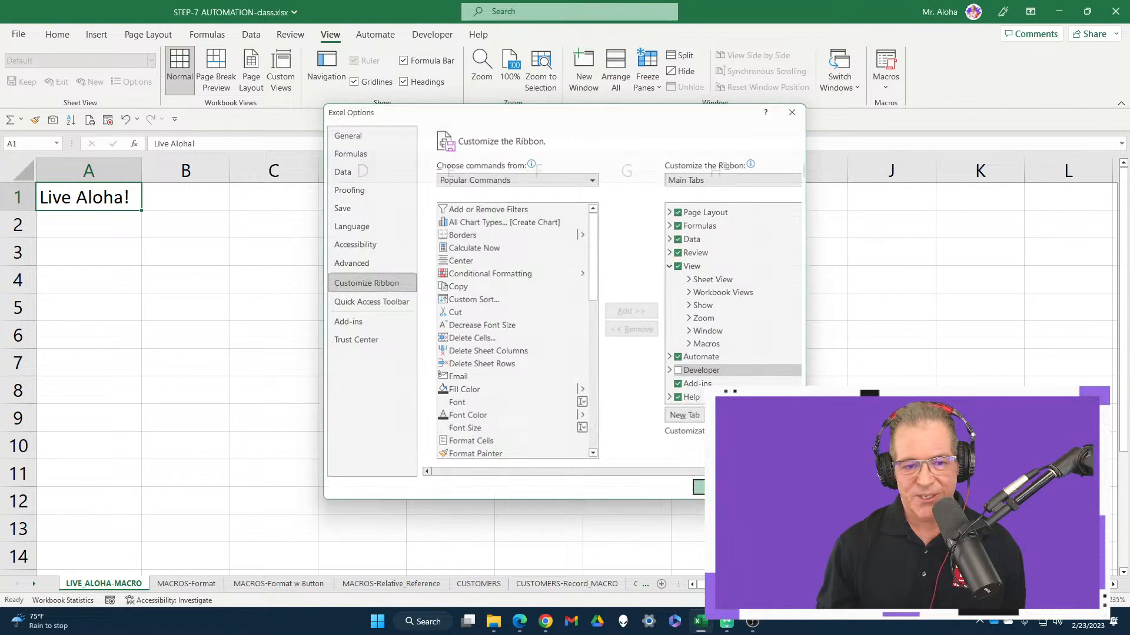
key(Return)
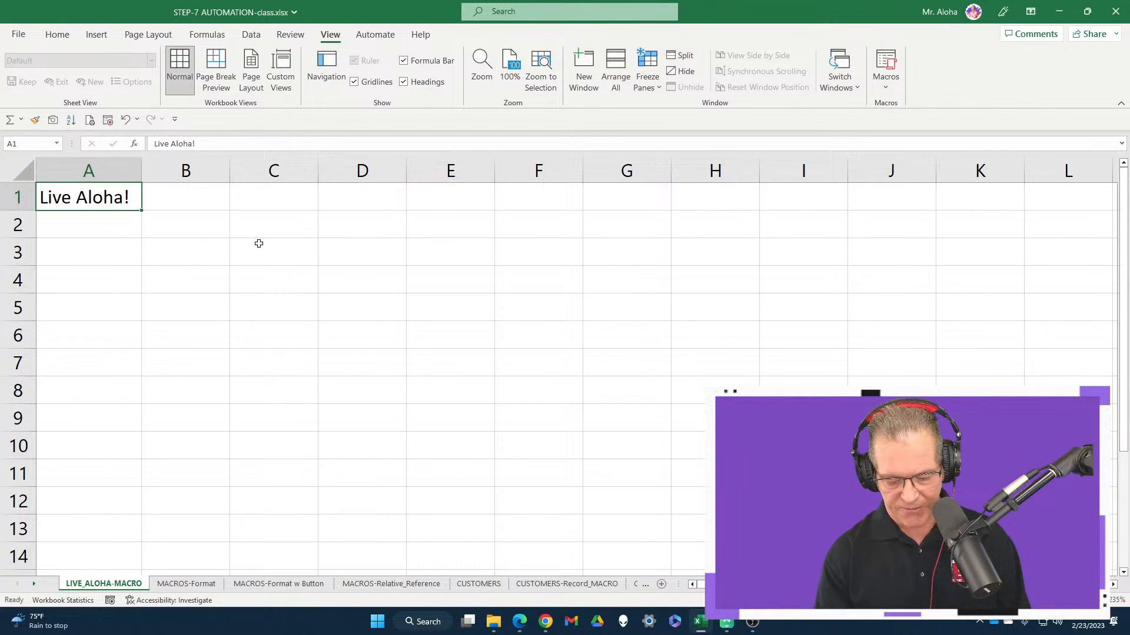
Assign the shortcut Ctrl+Shift+Z to the Live_Aloha macro in its options and close the macro list.
key(alt+F8)
mouse_move(494, 153)
mouse_down()
mouse_move(399, 184)
mouse_move(505, 168)
mouse_up()
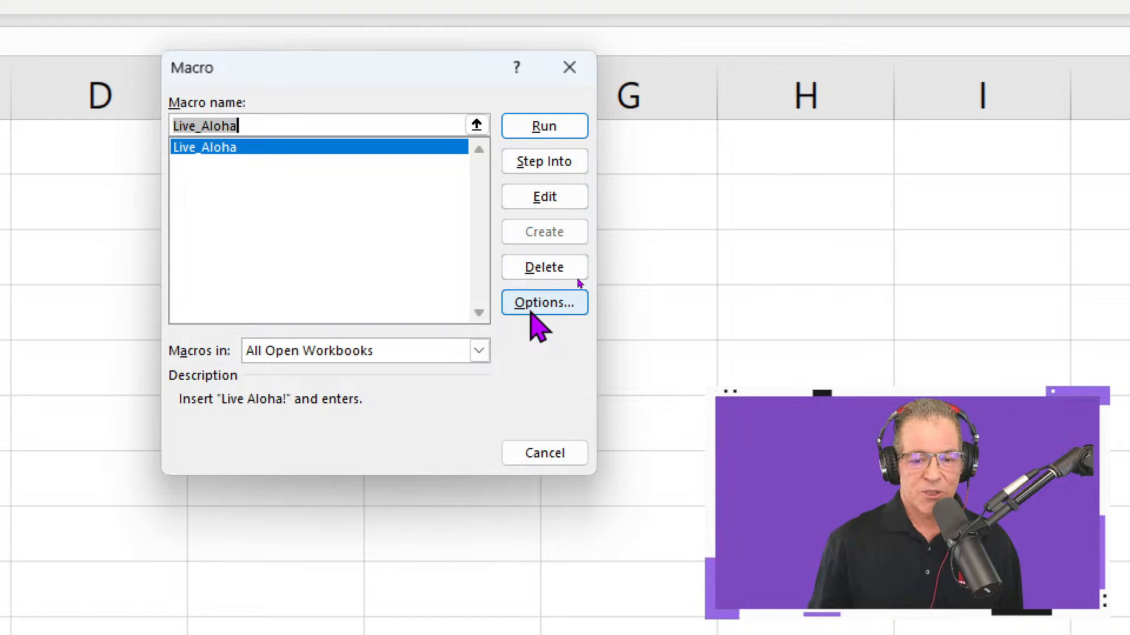
click(532, 312)
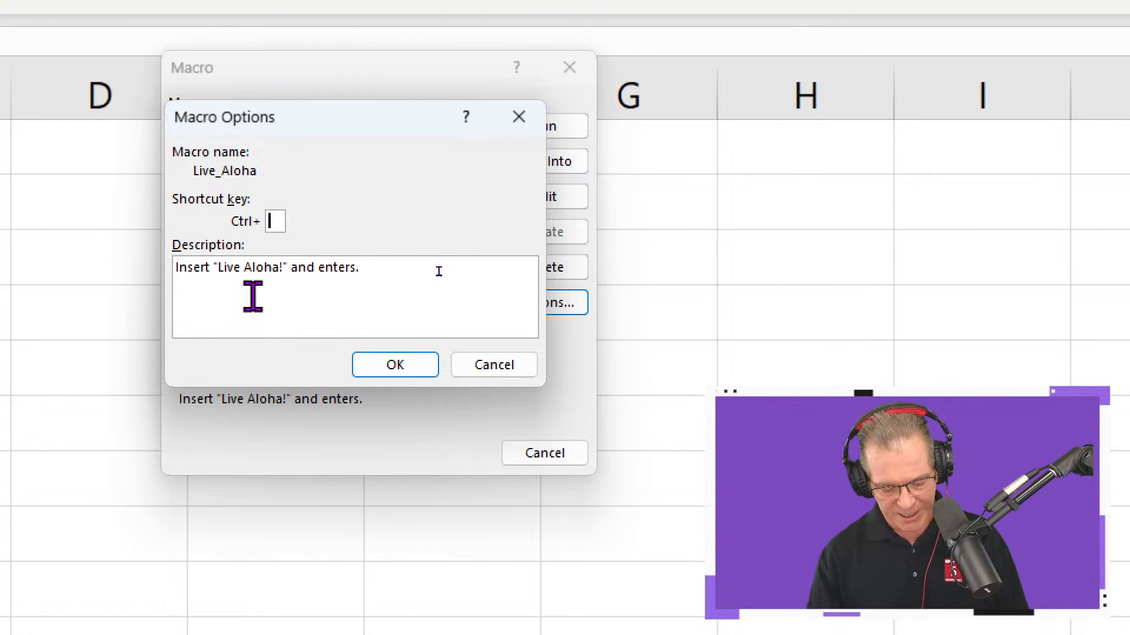
key(shift+z)
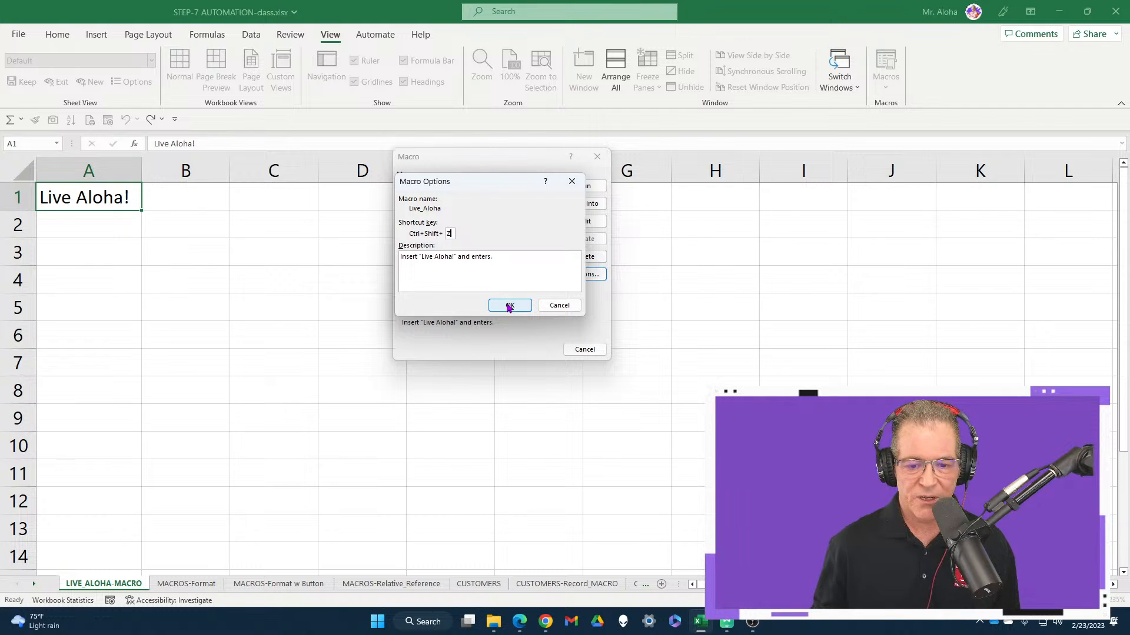
click(509, 306)
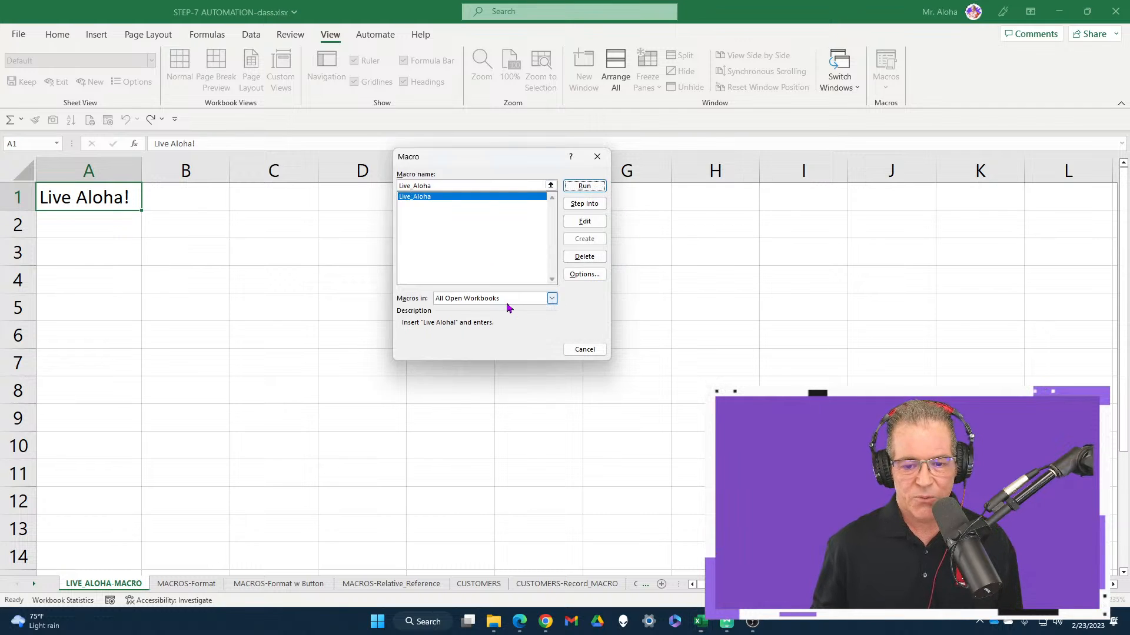
click(597, 156)
Clear cell A1, and run the Live_Aloha macro through its assigned shortcut in cells A1 and F4.
key(Delete)
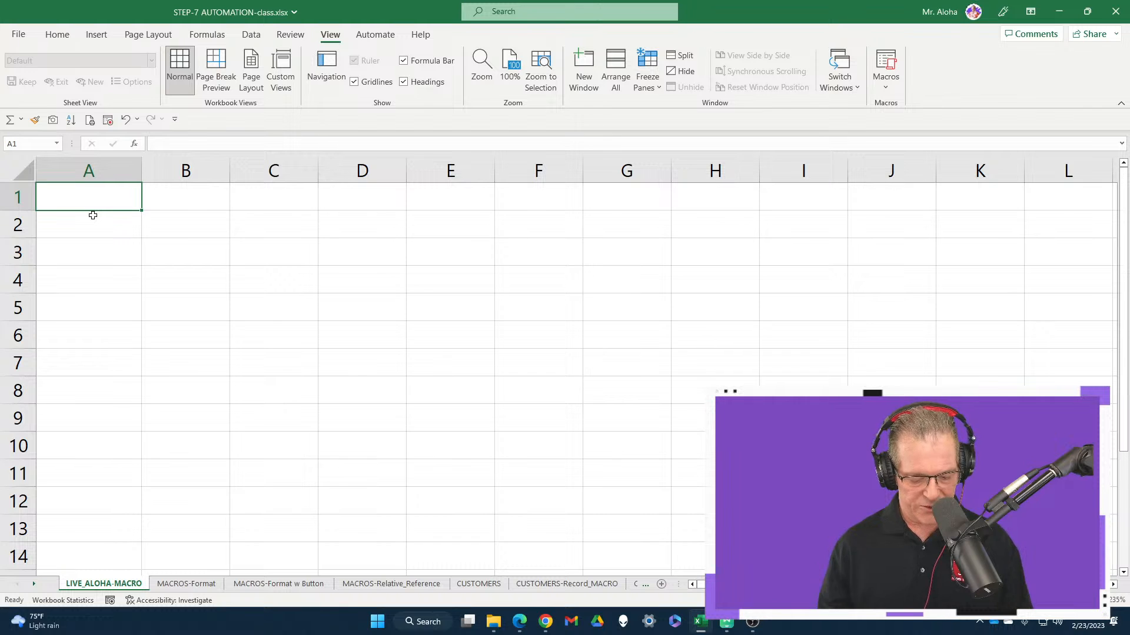
key(ctrl+shift+l)
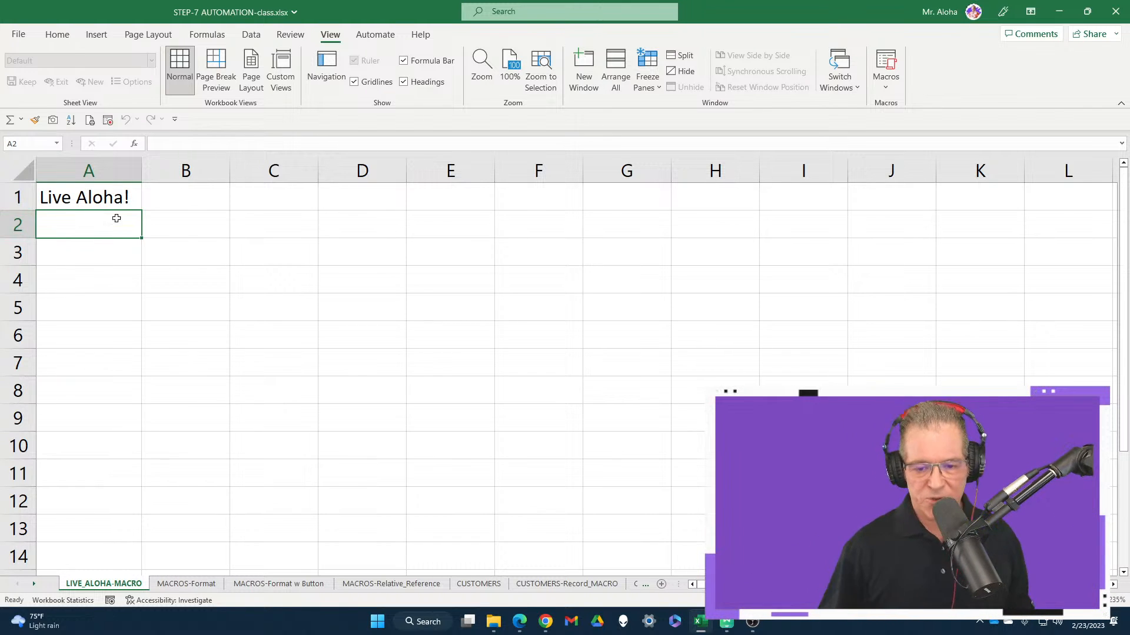
click(532, 284)
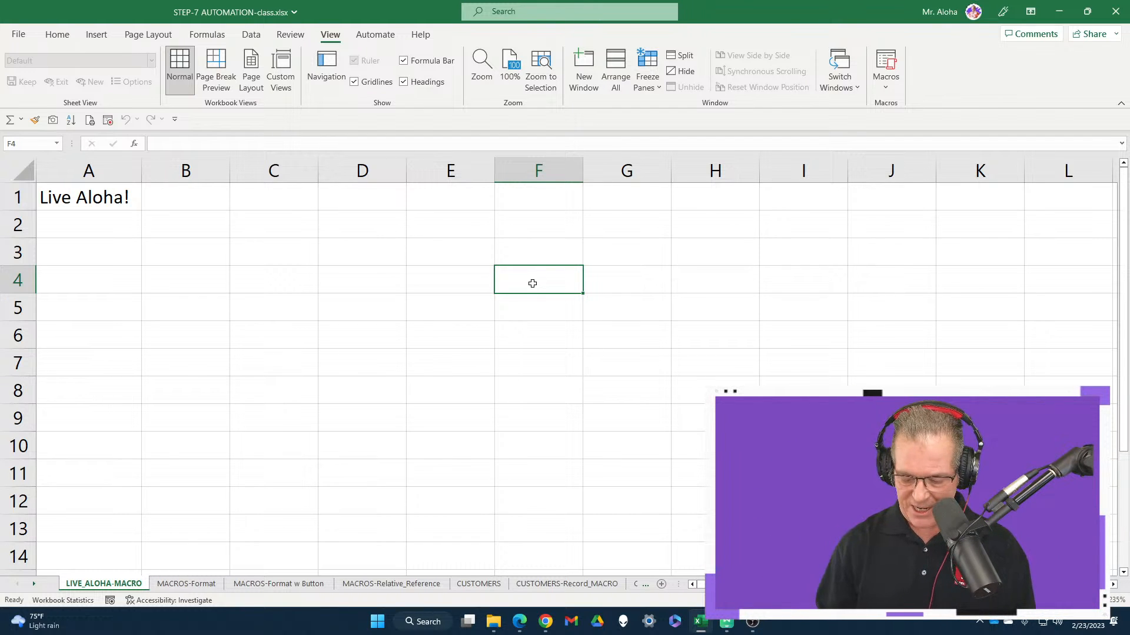
key(ctrl+shift+l)
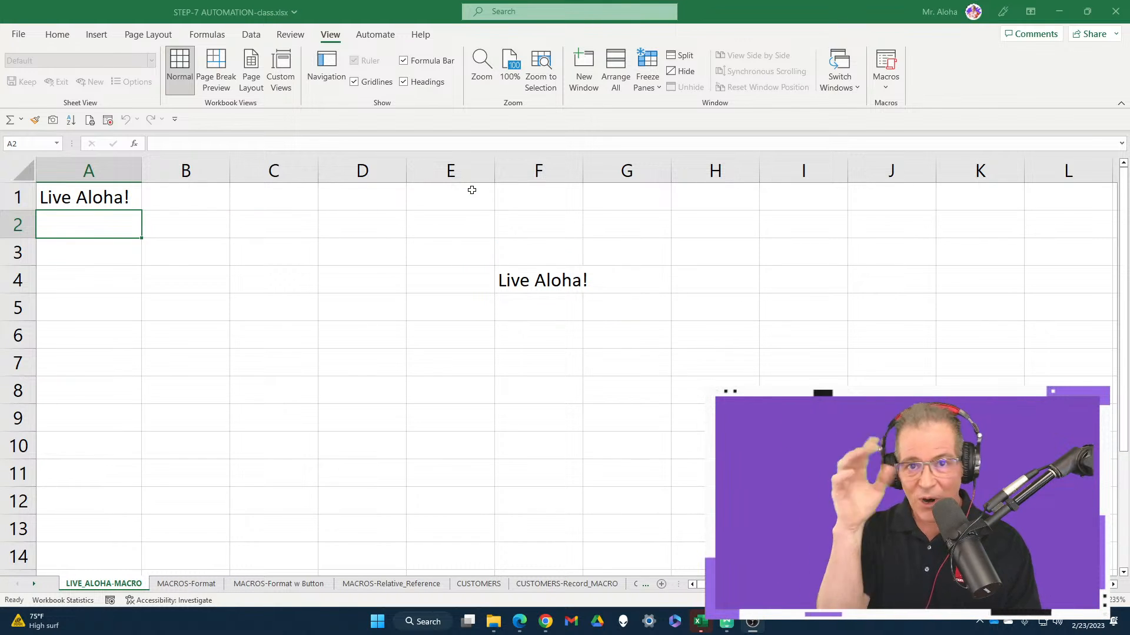
click(519, 313)
drag(502, 277, 516, 308)
click(520, 310)
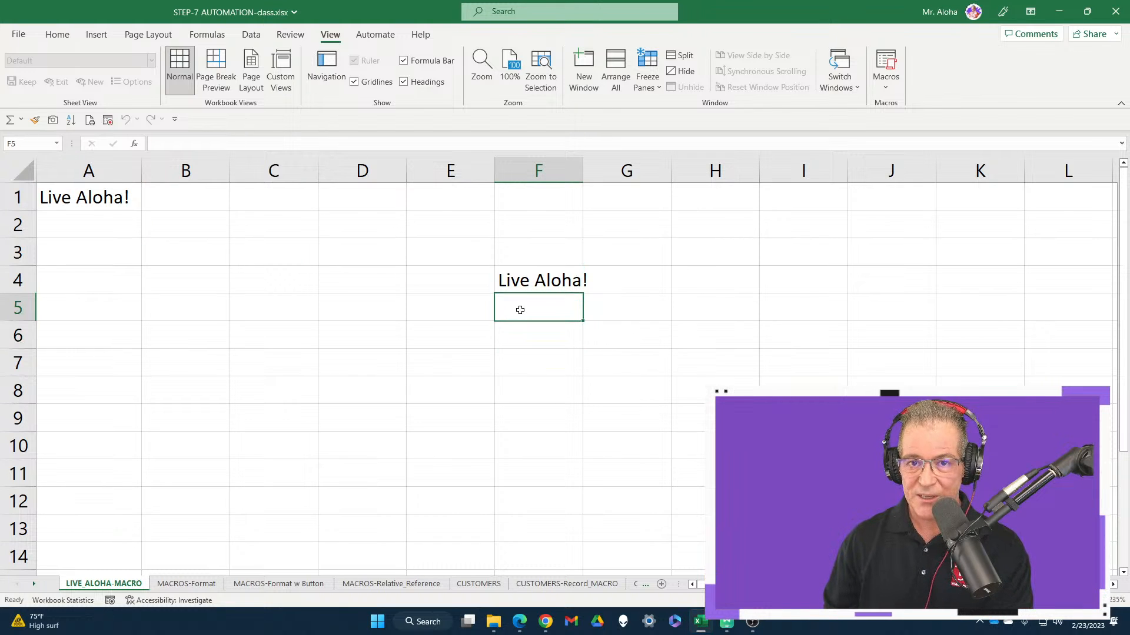
click(94, 202)
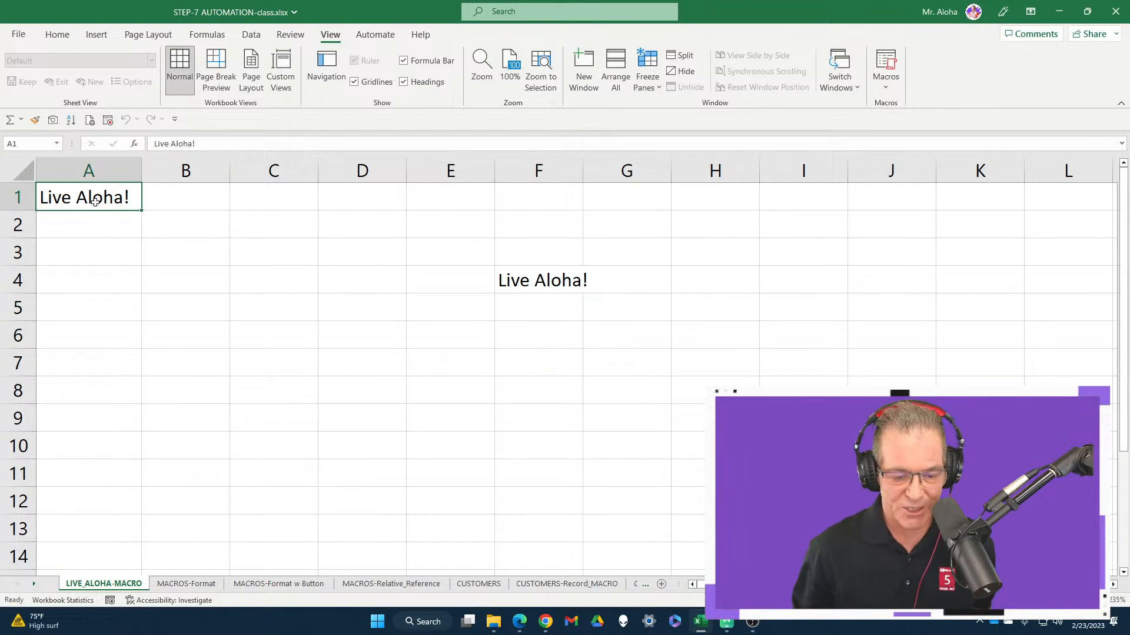
Open the MACROS-Format sheet and go over the table range A1:C9 and its title and heading rows A1:C2.
click(203, 585)
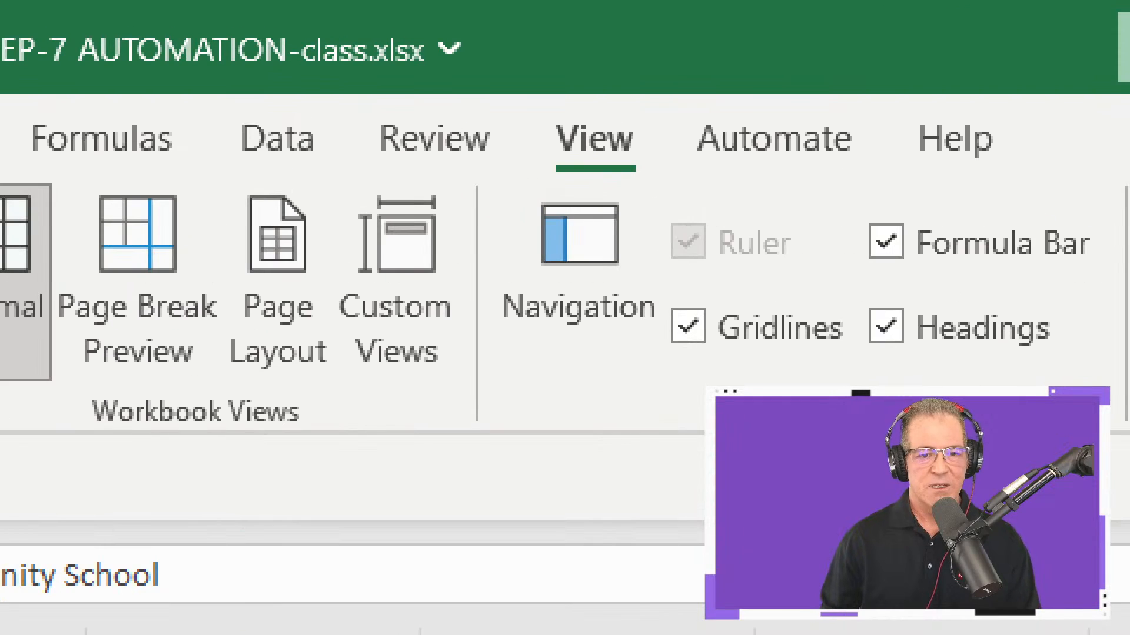
mouse_move(362, 6)
mouse_down()
mouse_move(364, 72)
mouse_move(450, 75)
mouse_move(429, 193)
mouse_up()
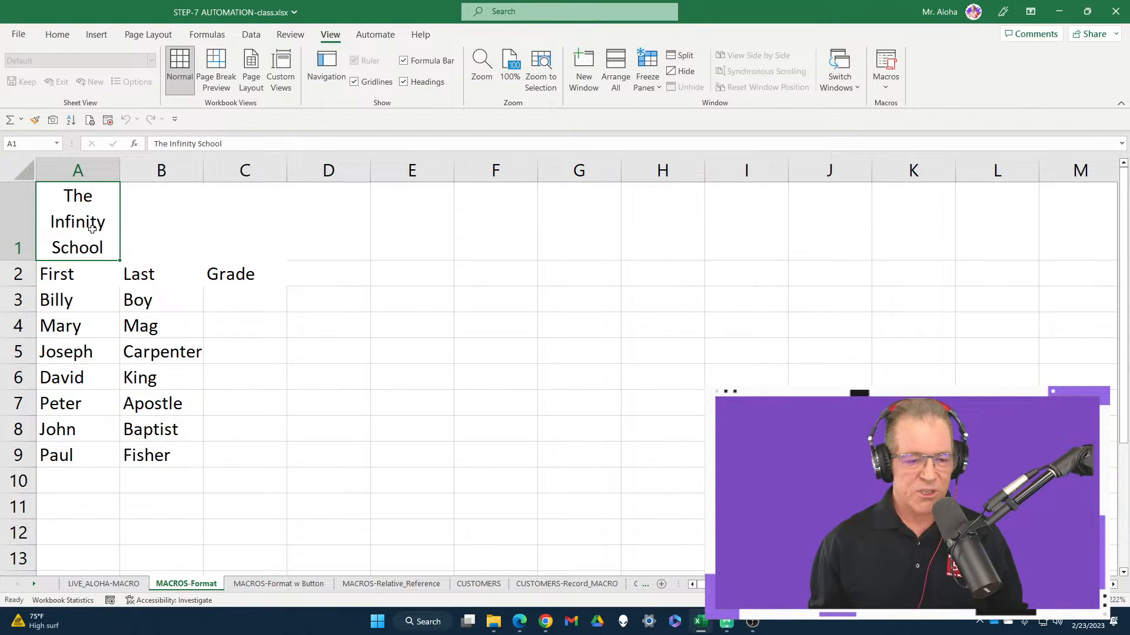
drag(86, 221, 217, 460)
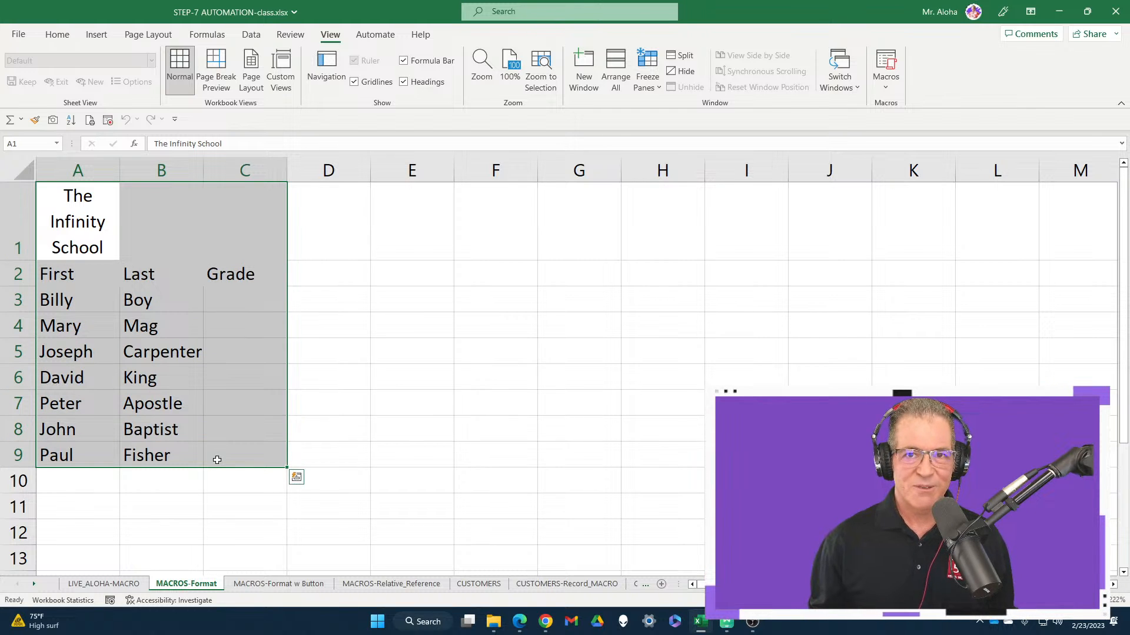
click(85, 212)
drag(263, 262, 258, 273)
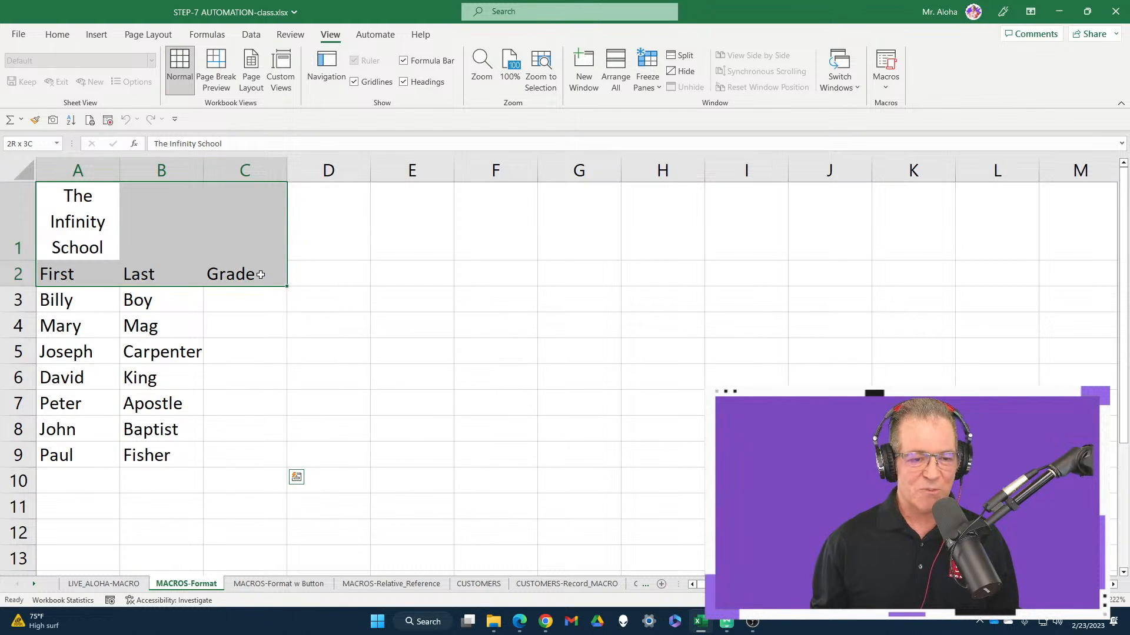
click(66, 37)
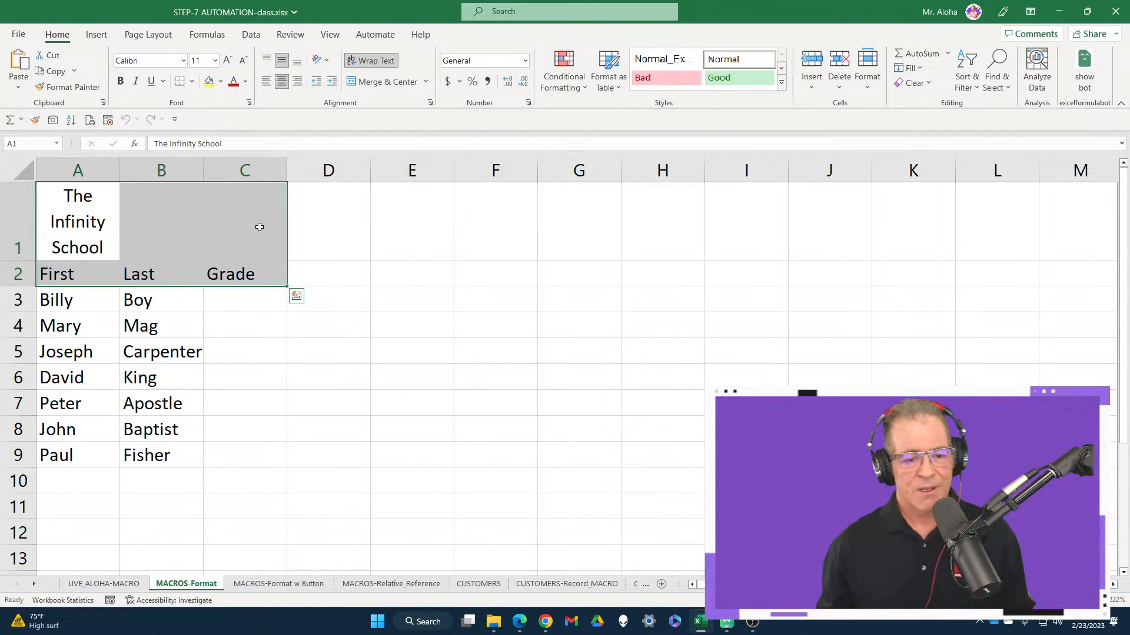
click(367, 277)
Apply all borders to the table range A1:C9.
drag(71, 209, 231, 465)
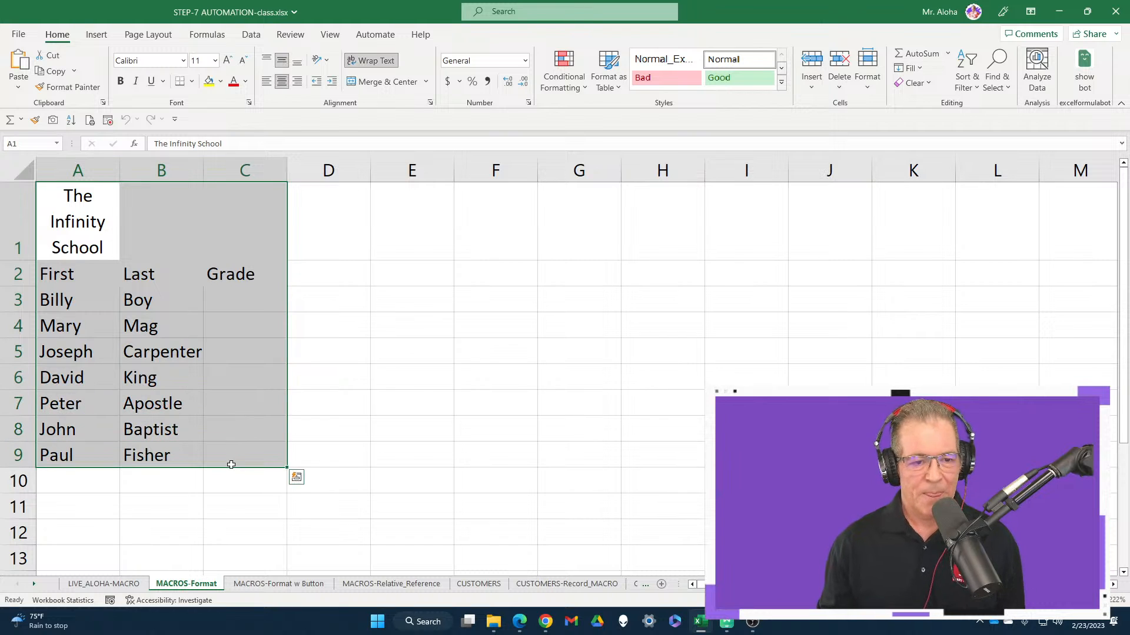
click(192, 81)
click(229, 208)
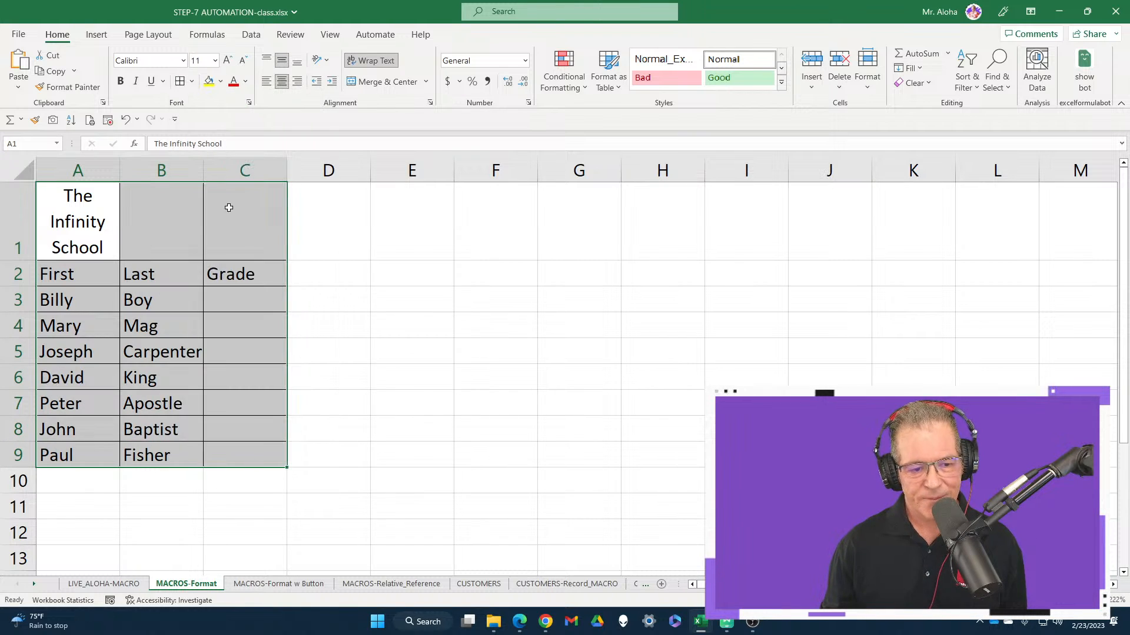
Bold the title and heading rows A1:C2, and merge and center the title across A1:C1.
drag(77, 217, 233, 270)
key(ctrl+b)
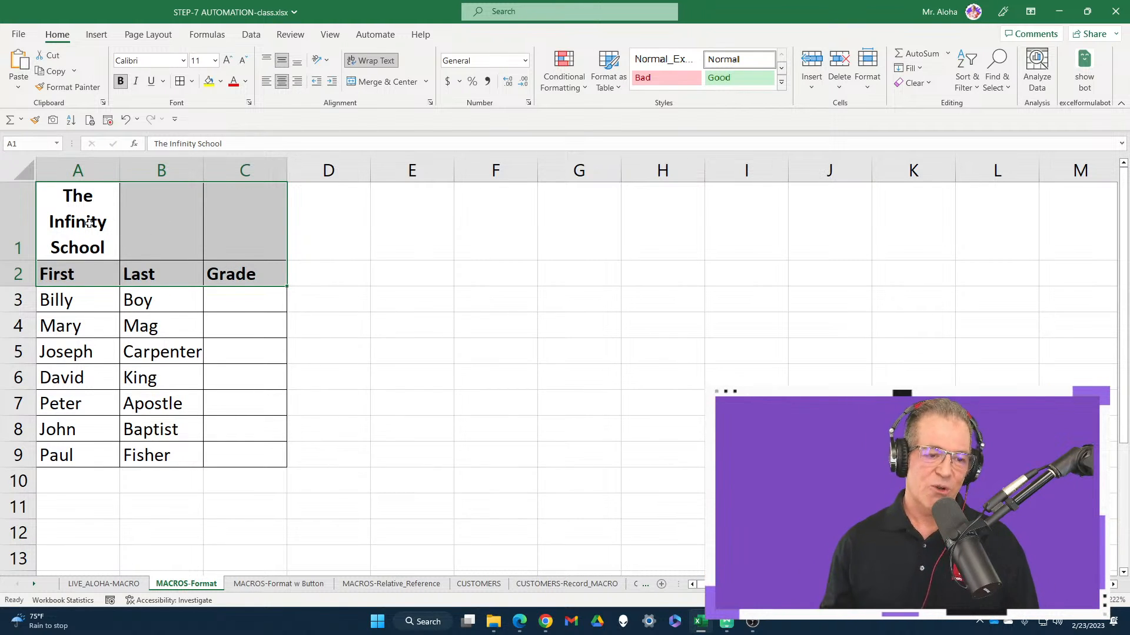
drag(88, 222, 272, 218)
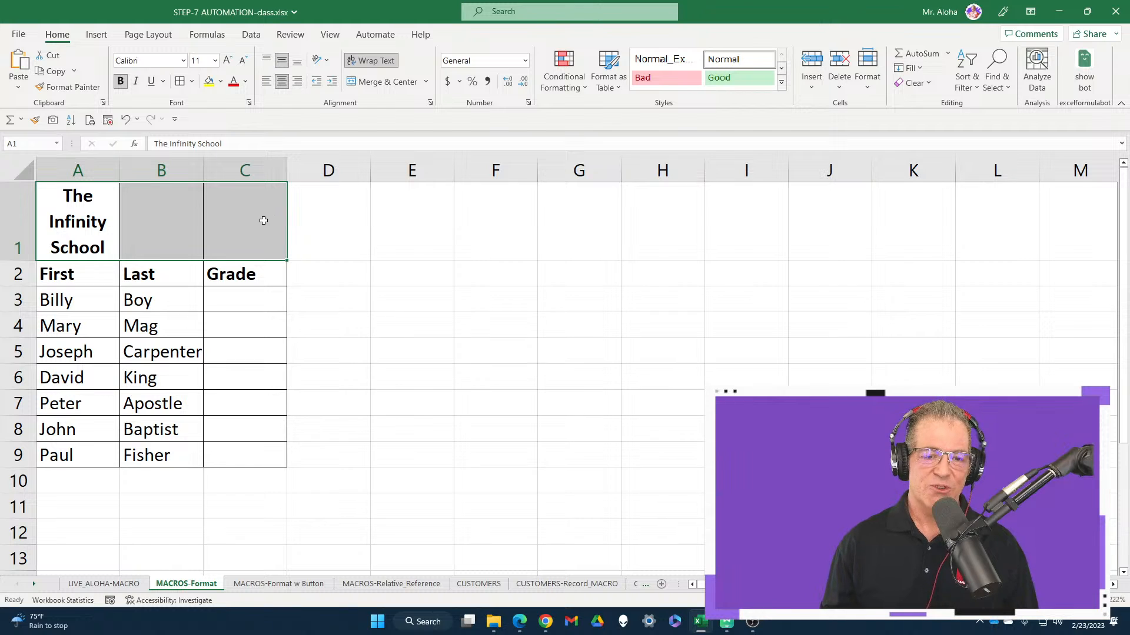
click(381, 82)
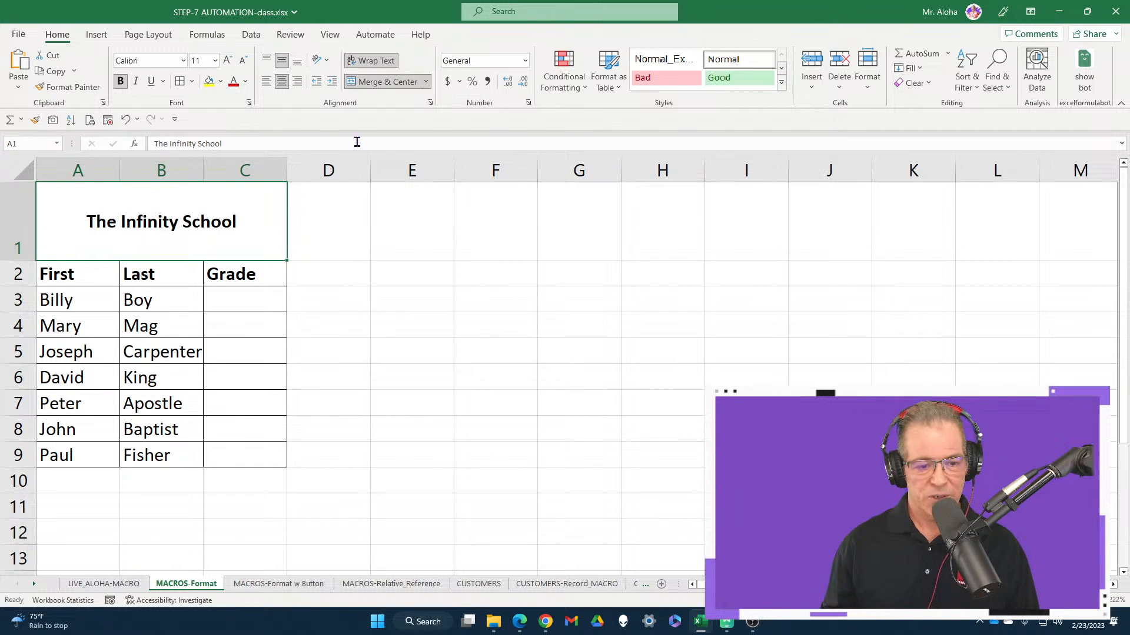
drag(283, 226, 458, 223)
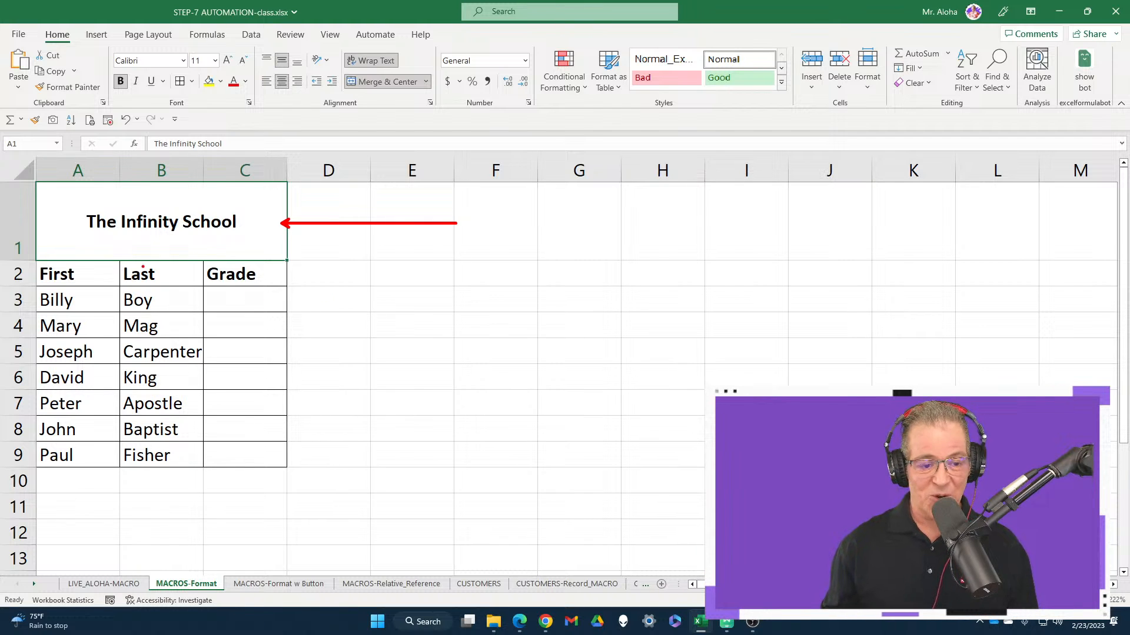
mouse_move(31, 256)
mouse_down()
mouse_move(51, 282)
mouse_move(311, 288)
mouse_move(289, 288)
mouse_up()
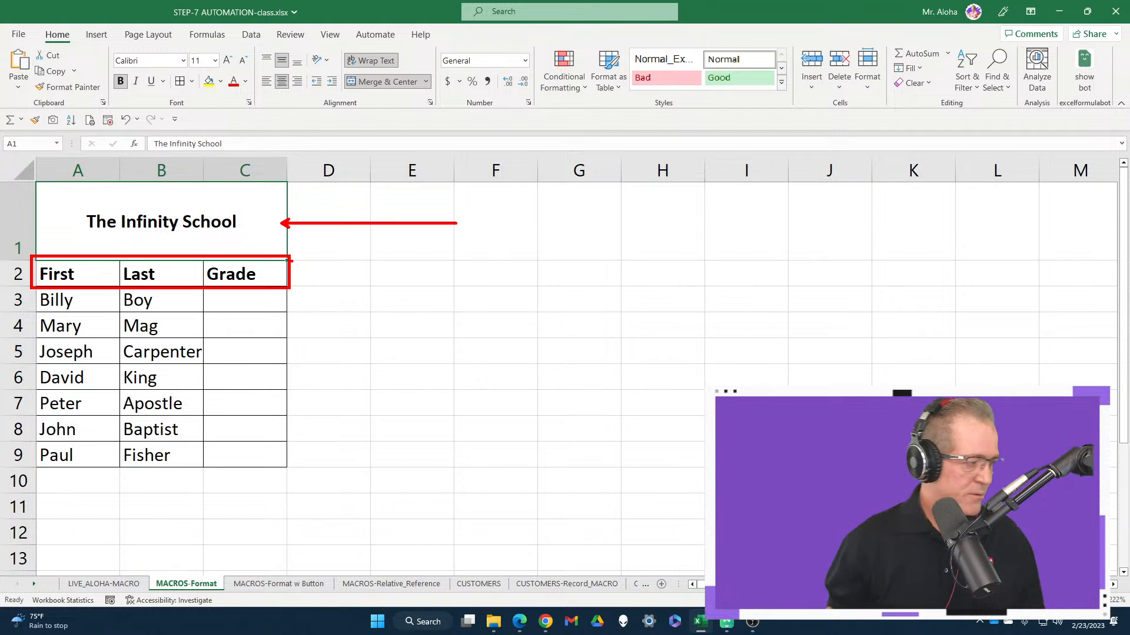
key(Escape)
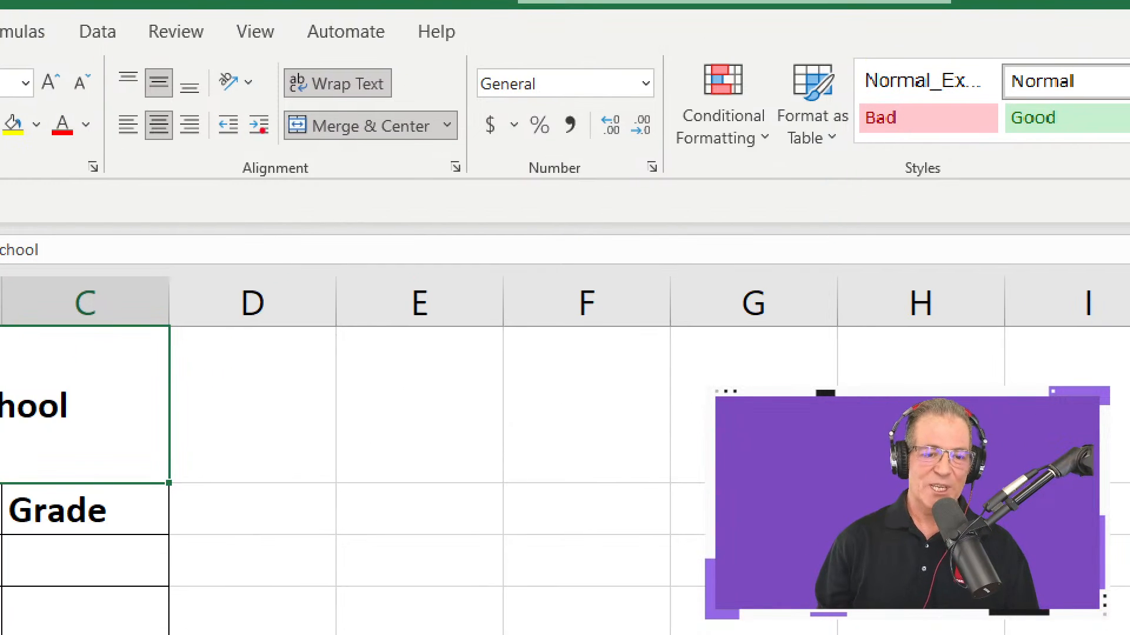
drag(336, 69, 469, 104)
key(Escape)
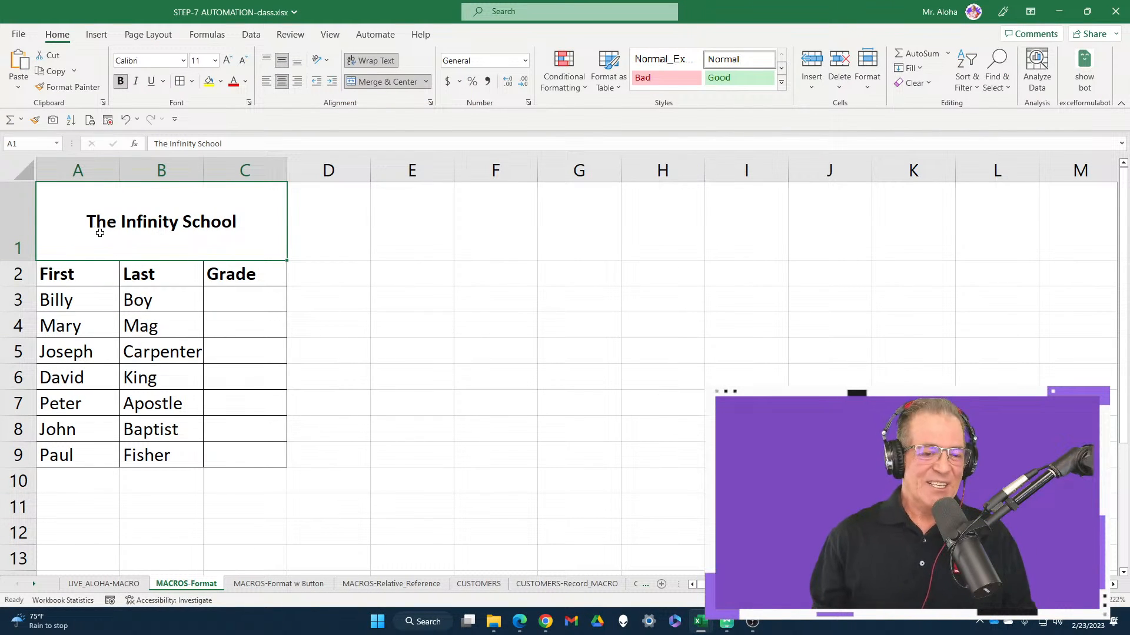
Center the First, Last and Grade headings in A2:C2, and fill the merged title cell with yellow.
drag(82, 276, 215, 270)
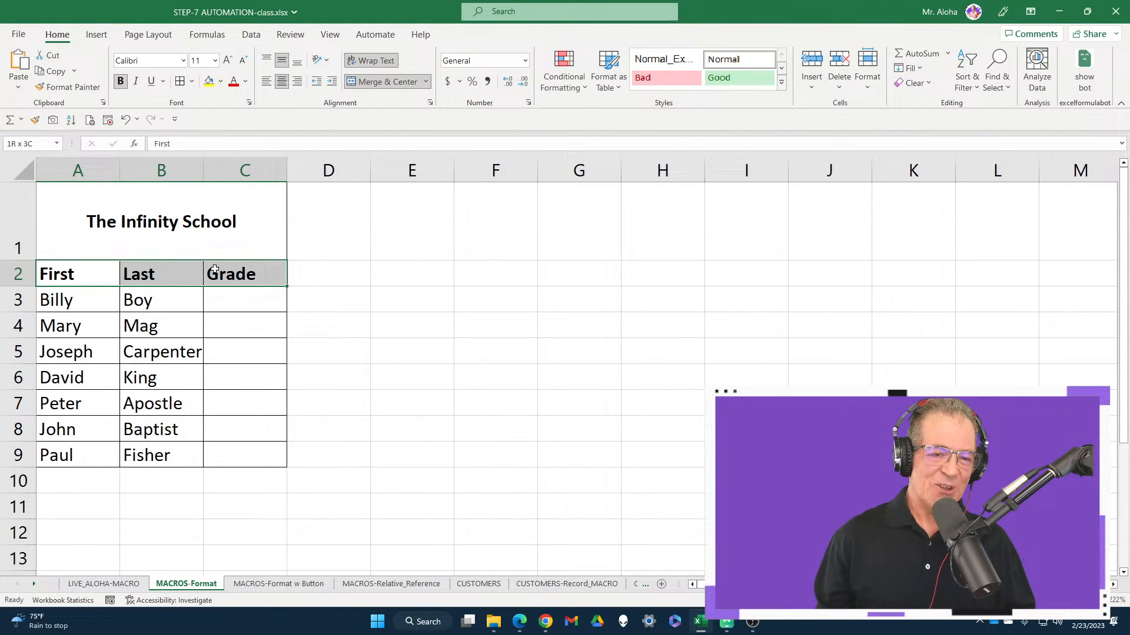
click(283, 84)
click(207, 213)
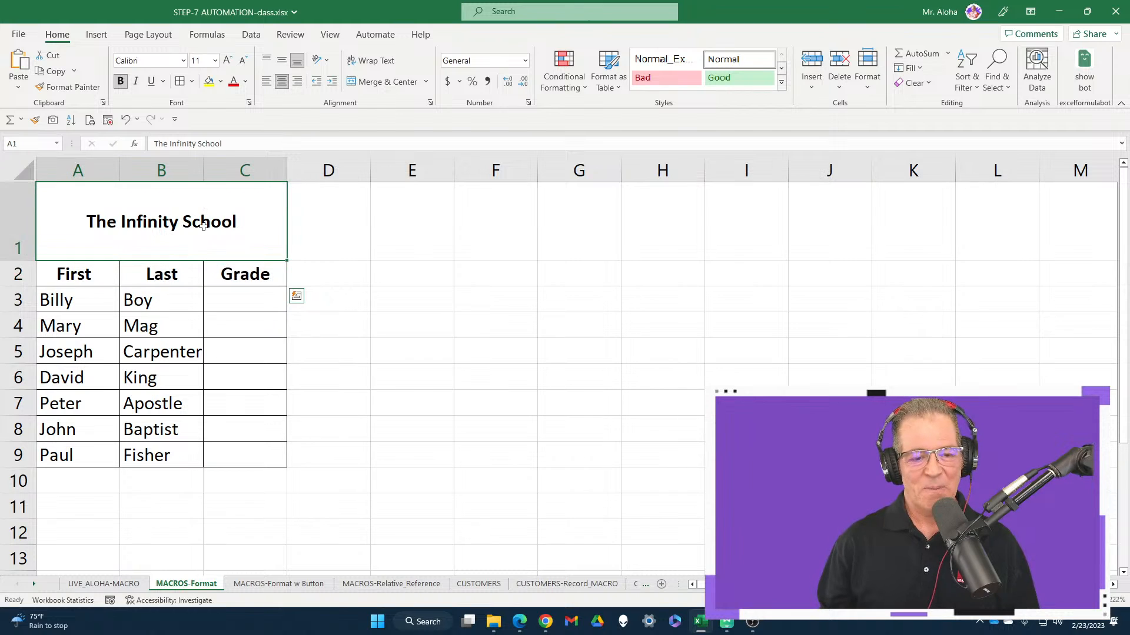
click(209, 82)
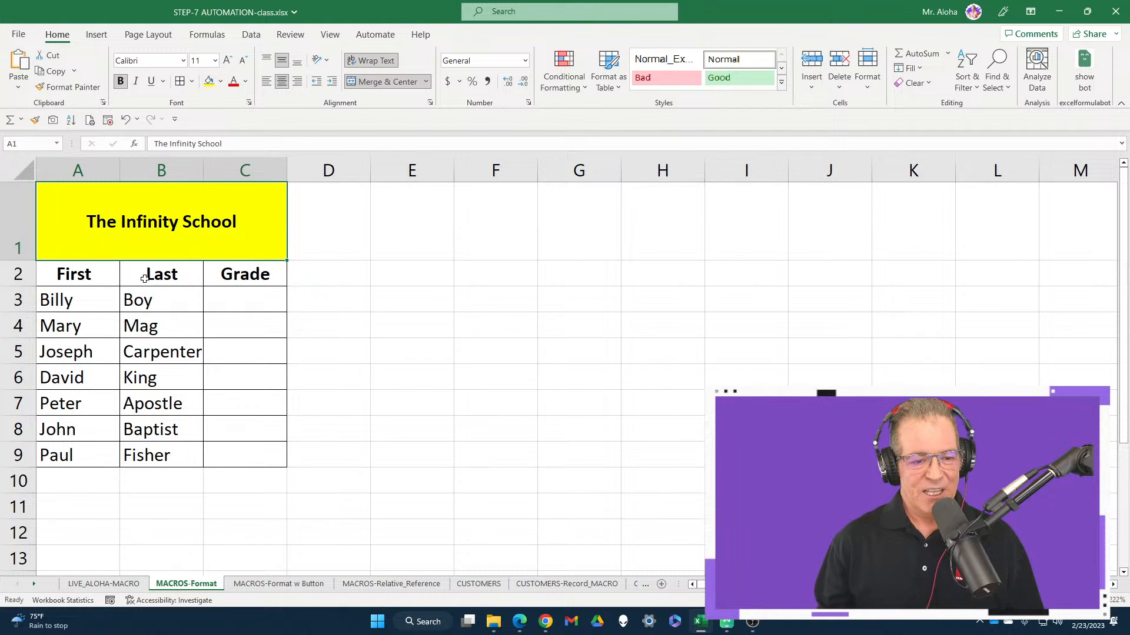
Fill the heading row A2:C2 with black and set its font color to white.
click(65, 274)
drag(64, 274, 242, 271)
click(220, 82)
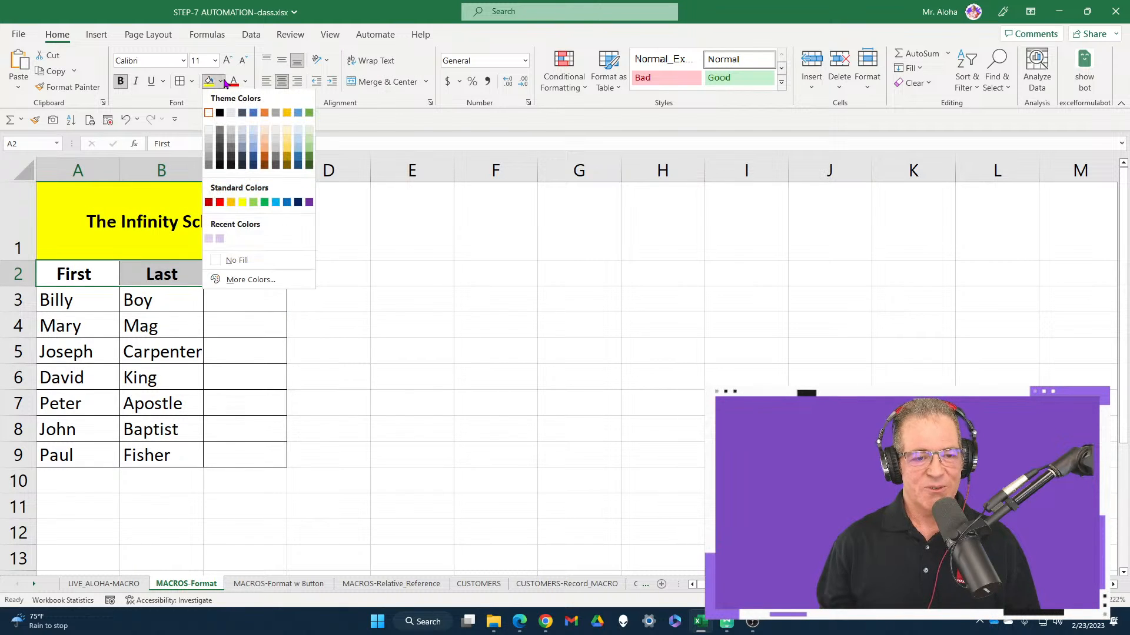
click(220, 114)
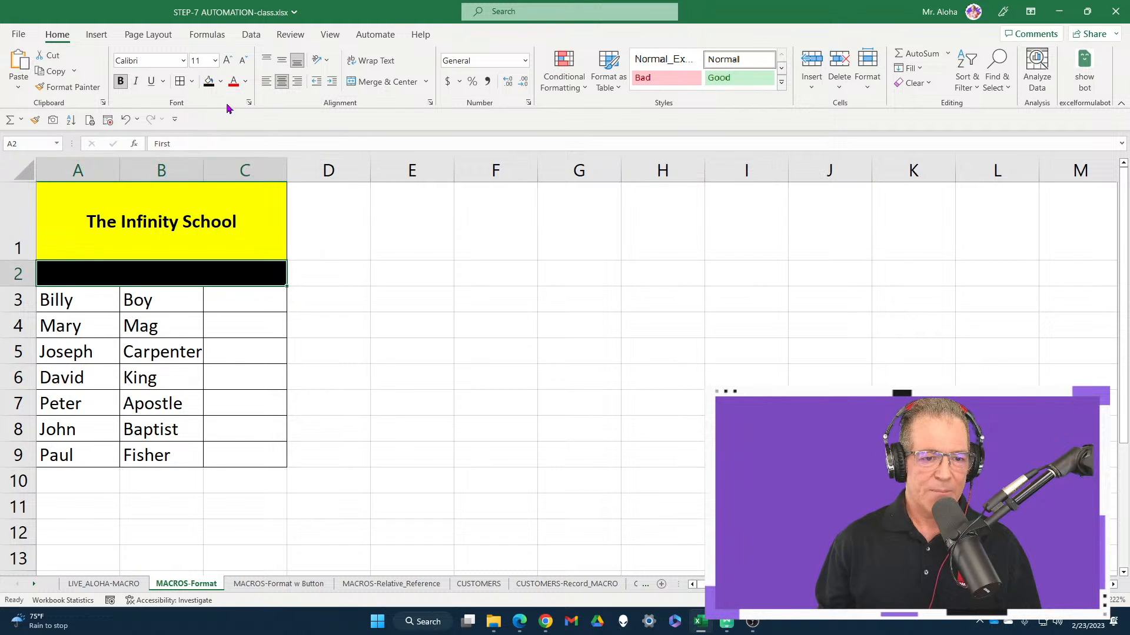
click(246, 87)
click(236, 132)
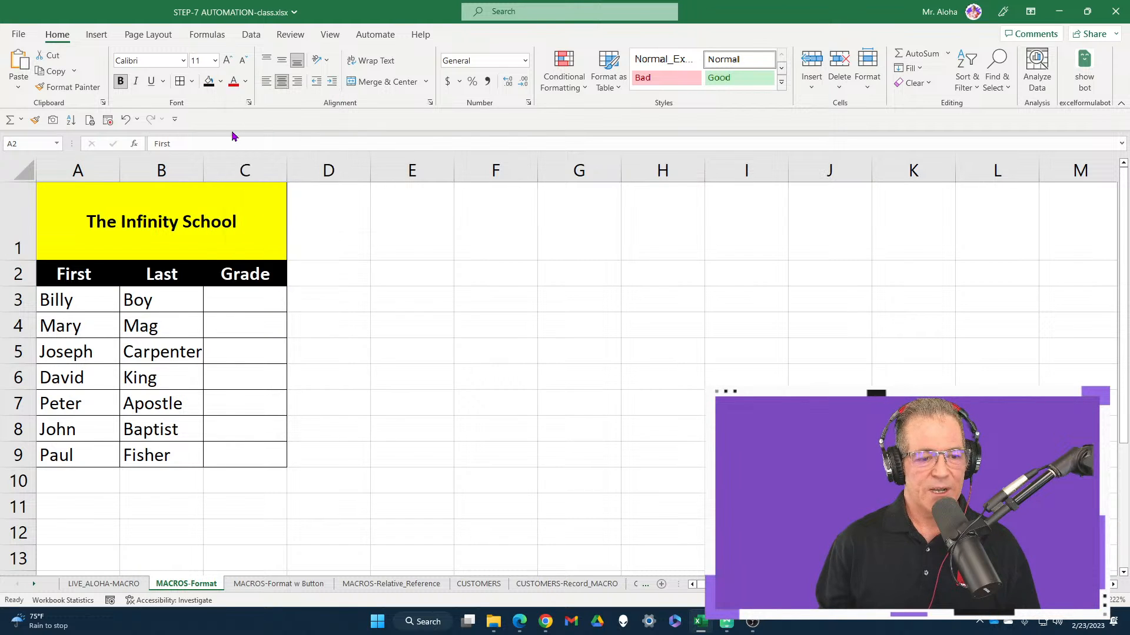
Undo all of the table's formatting actions at once, and redo the whole series from Borders through Font.
click(65, 207)
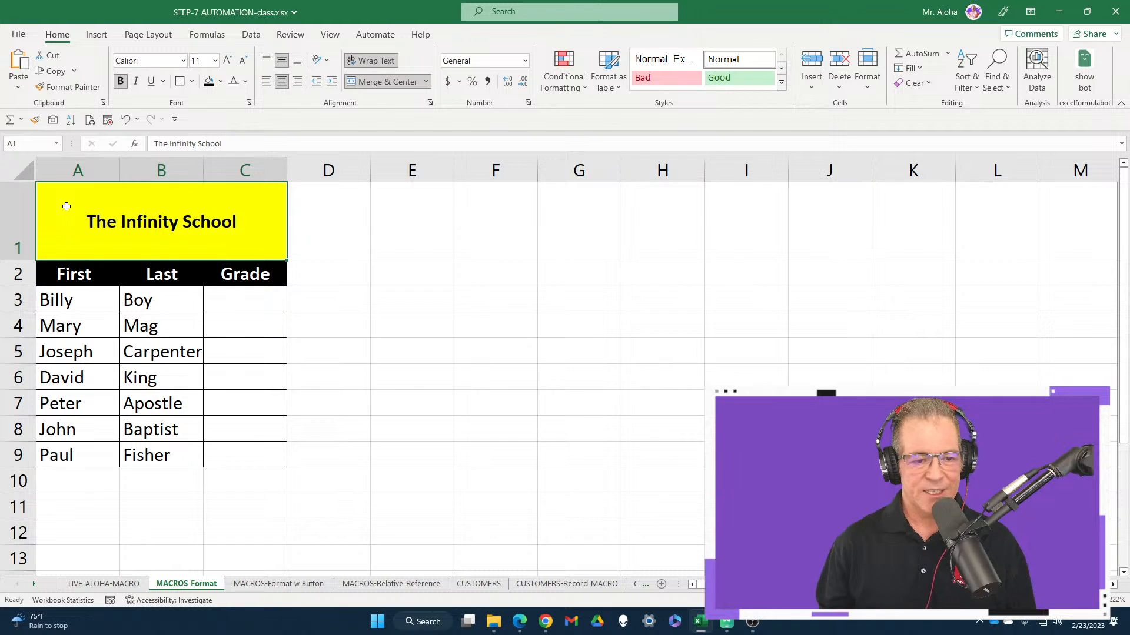
click(136, 120)
click(147, 227)
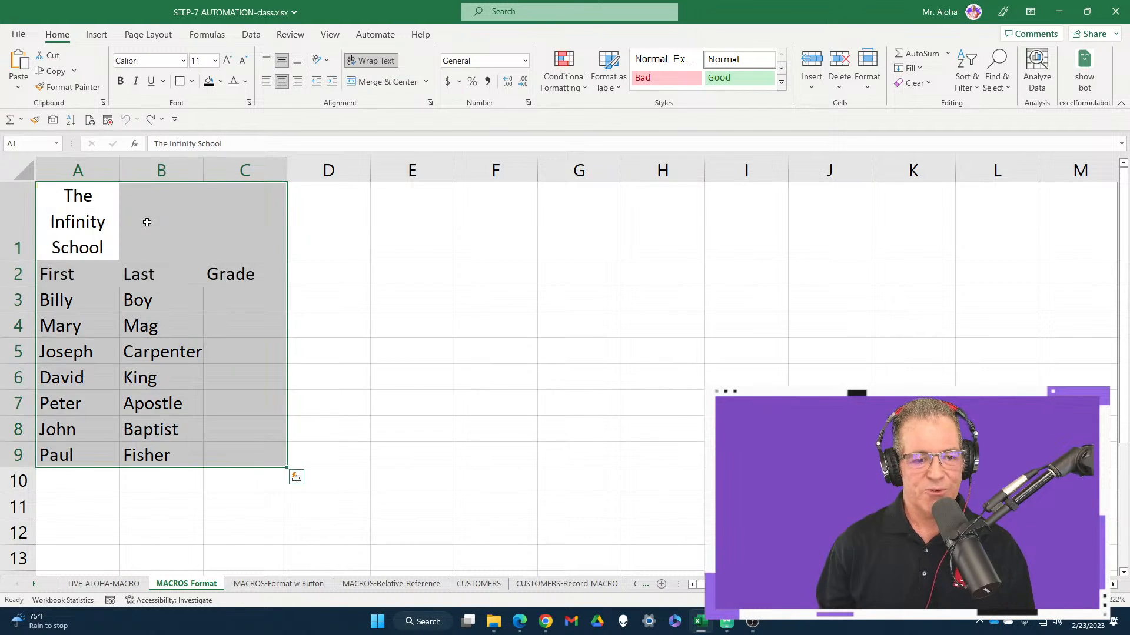
click(162, 119)
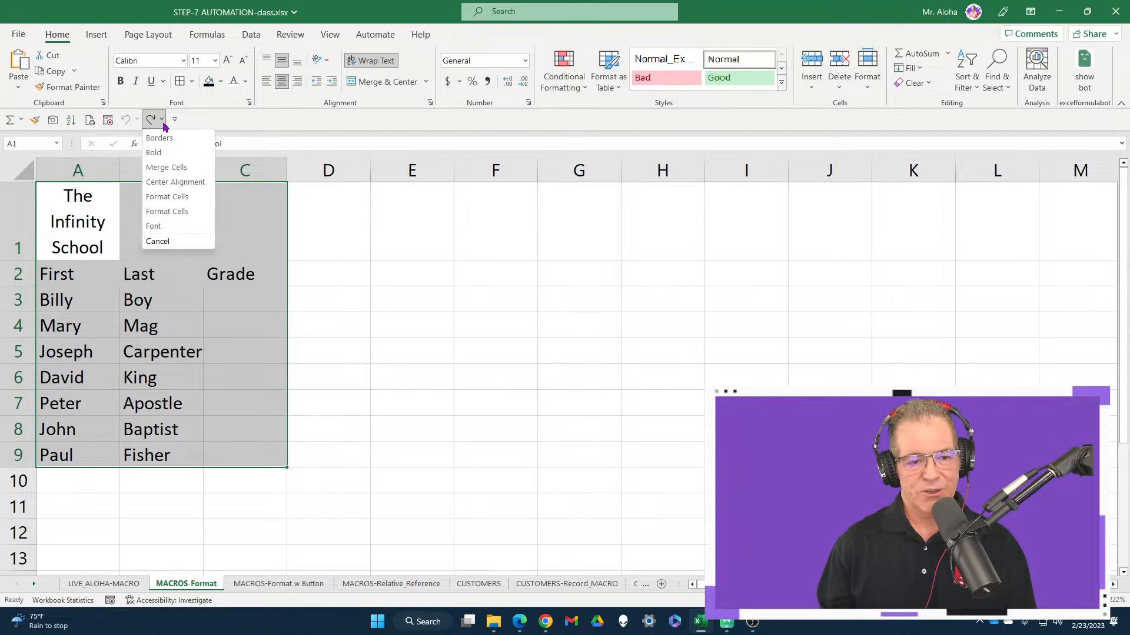
click(172, 227)
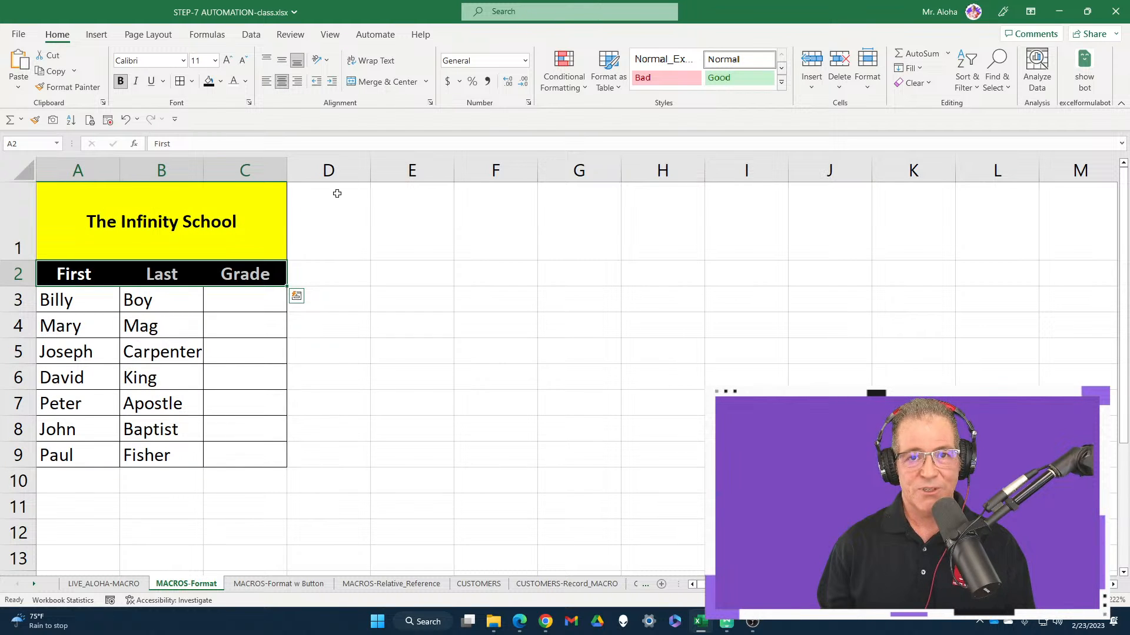
Undo the table's entire formatting a second time back through Borders, and reapply it all with one multiple redo.
key(ctrl+q)
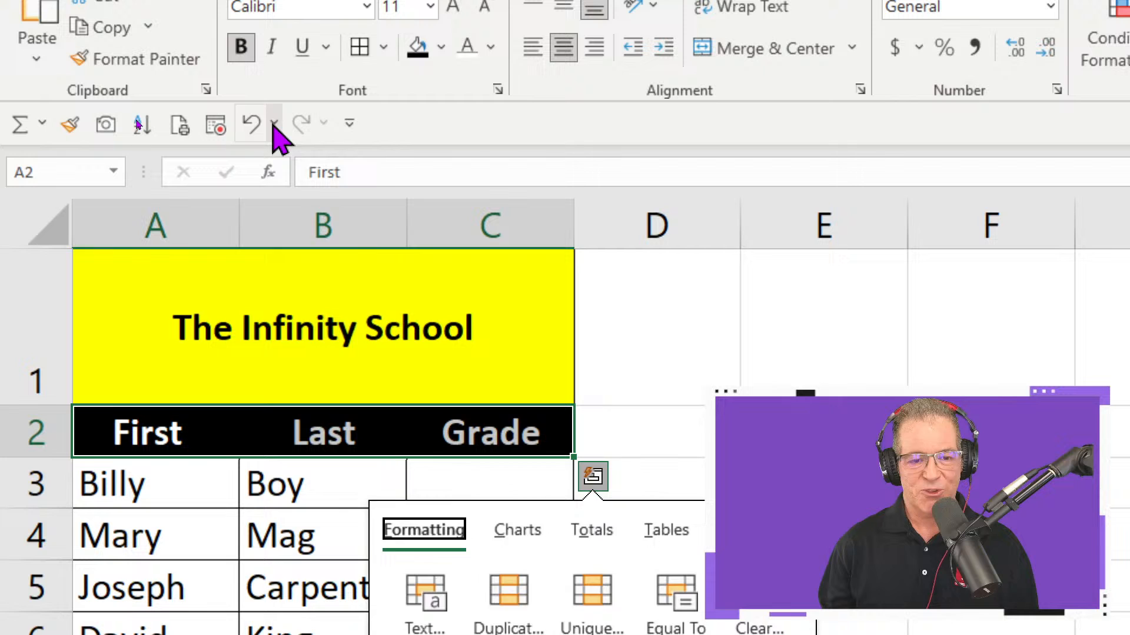
click(274, 122)
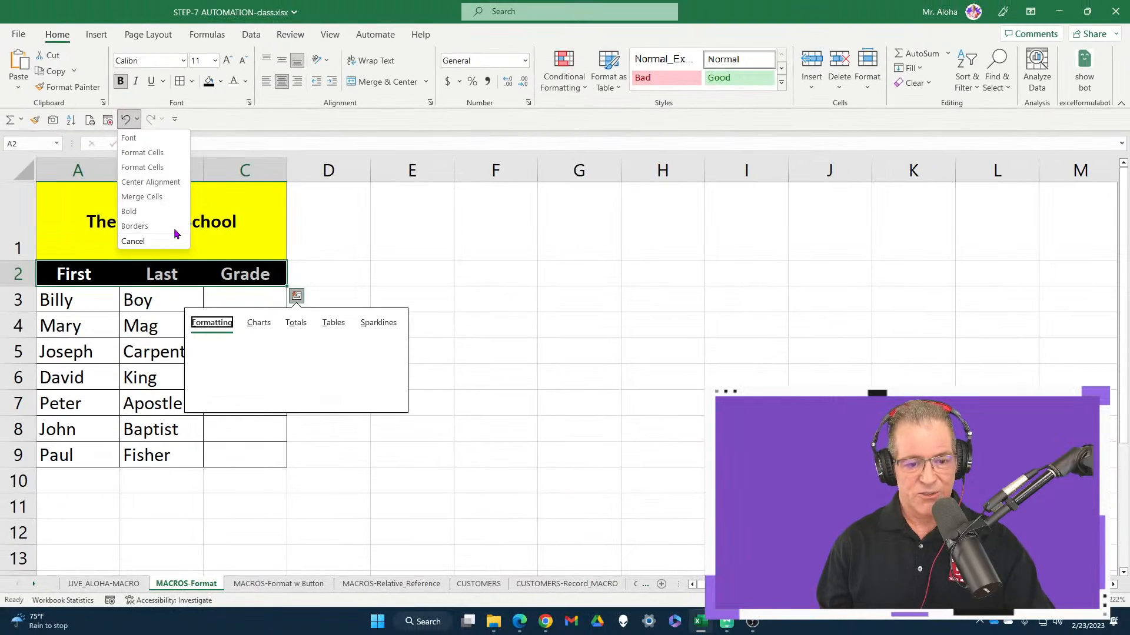
click(176, 233)
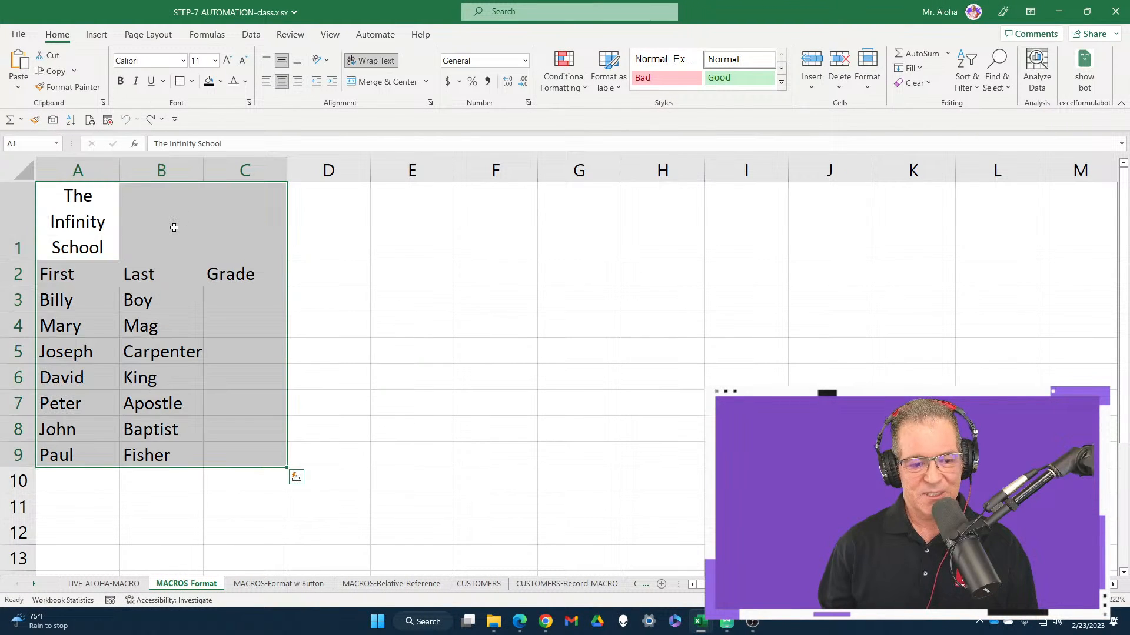
click(162, 121)
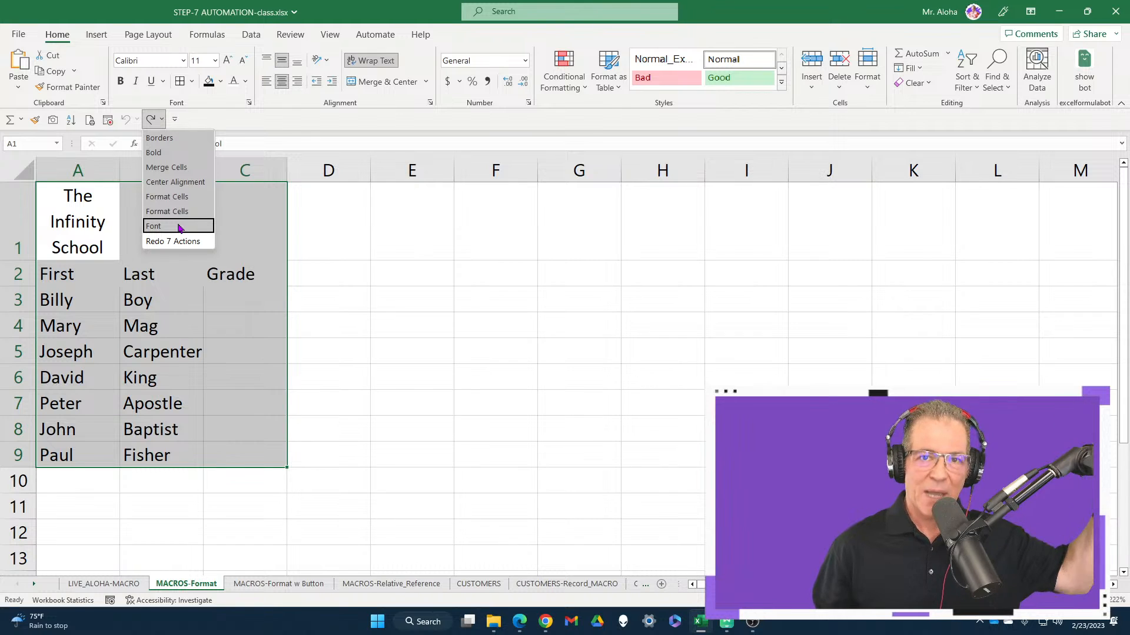
click(179, 227)
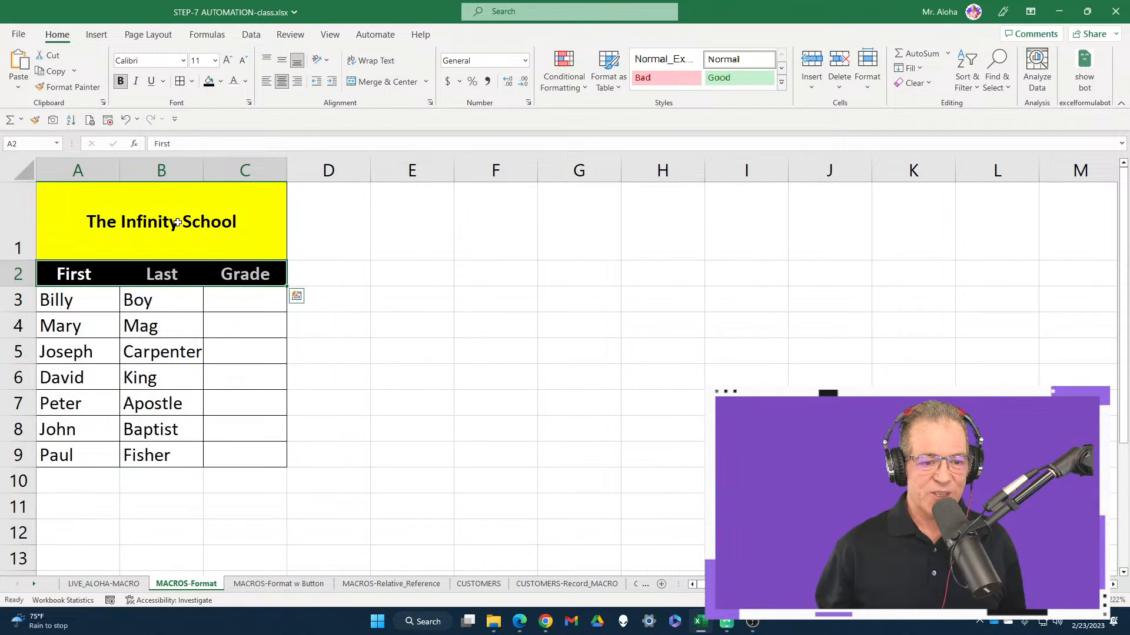
click(177, 223)
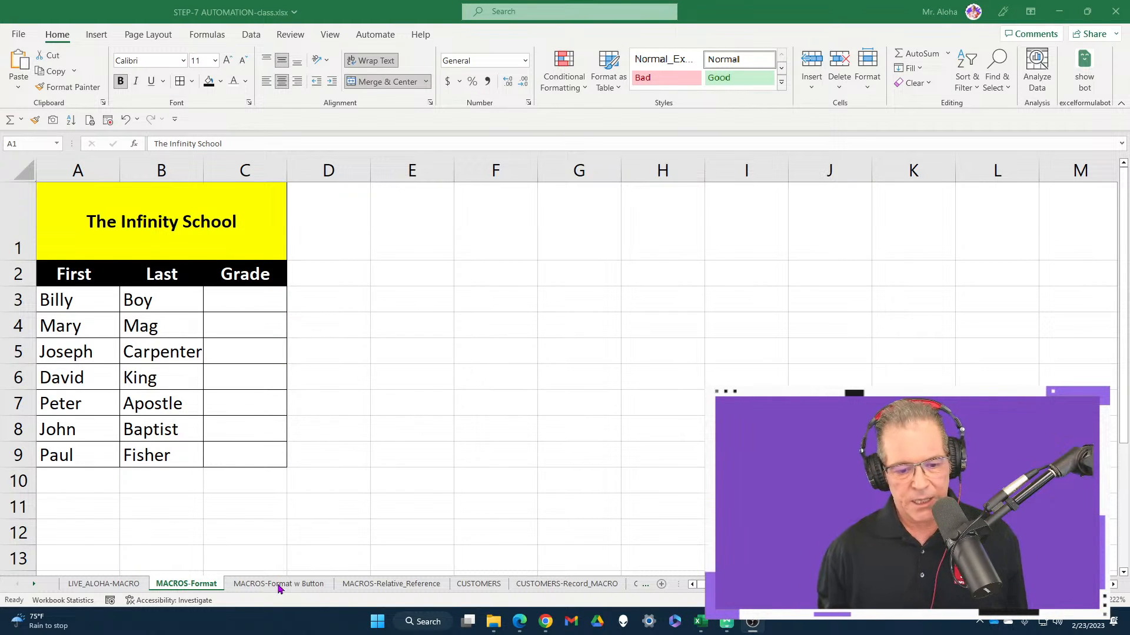
Undo every formatting action on the table, from Font back through Borders.
click(137, 121)
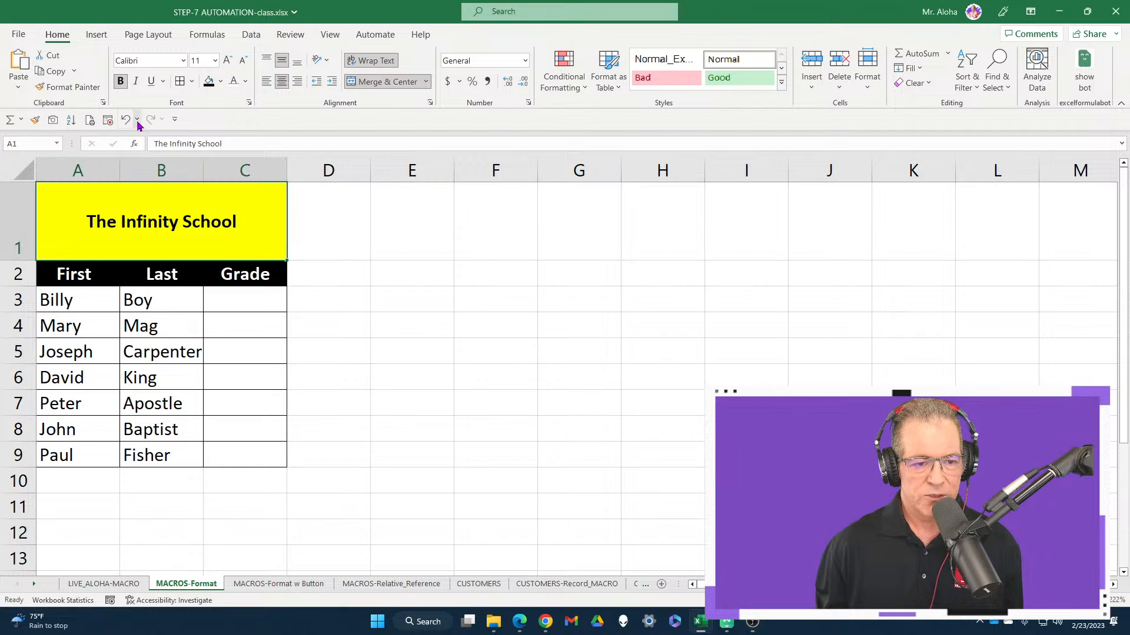
click(137, 121)
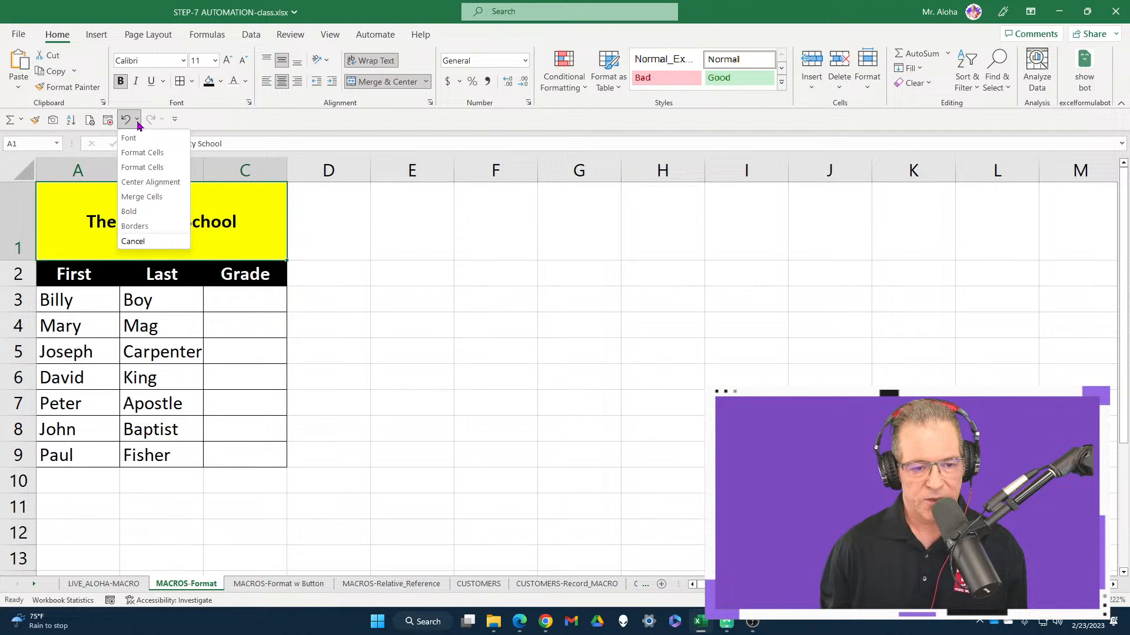
click(154, 226)
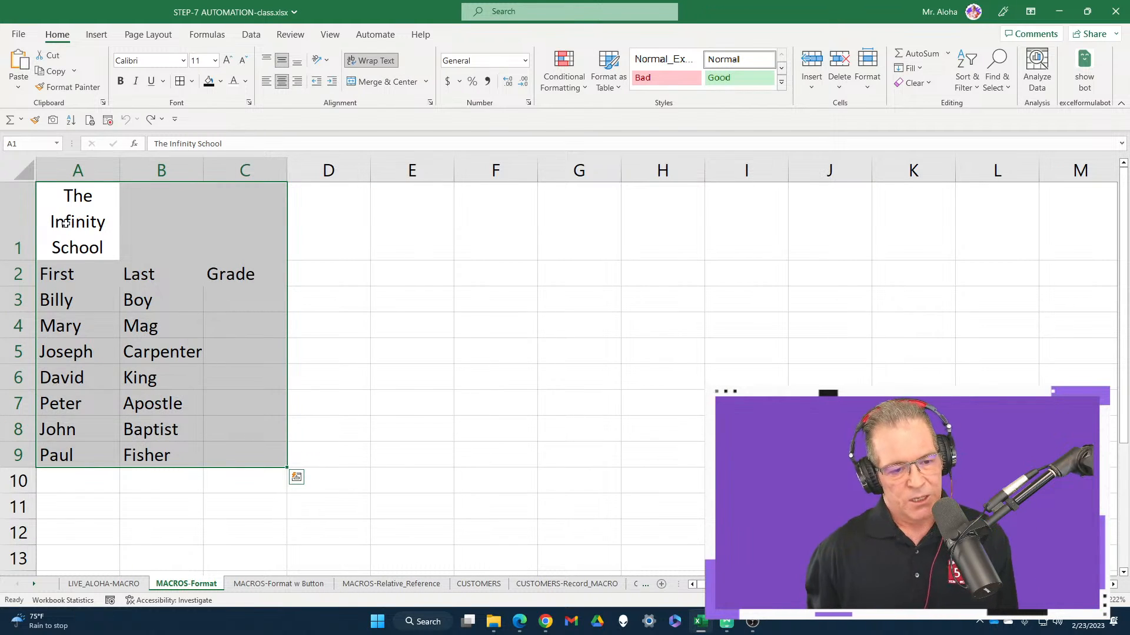
With cell A1 selected, start a new macro recording and try to name it FORMAT SHEET.
click(64, 222)
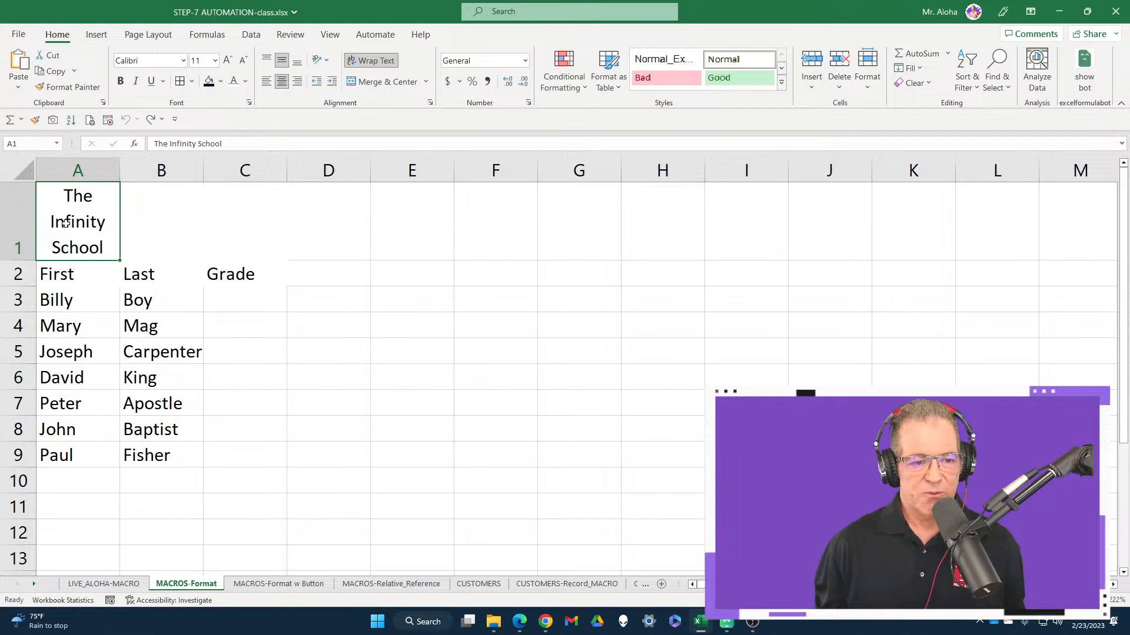
click(107, 122)
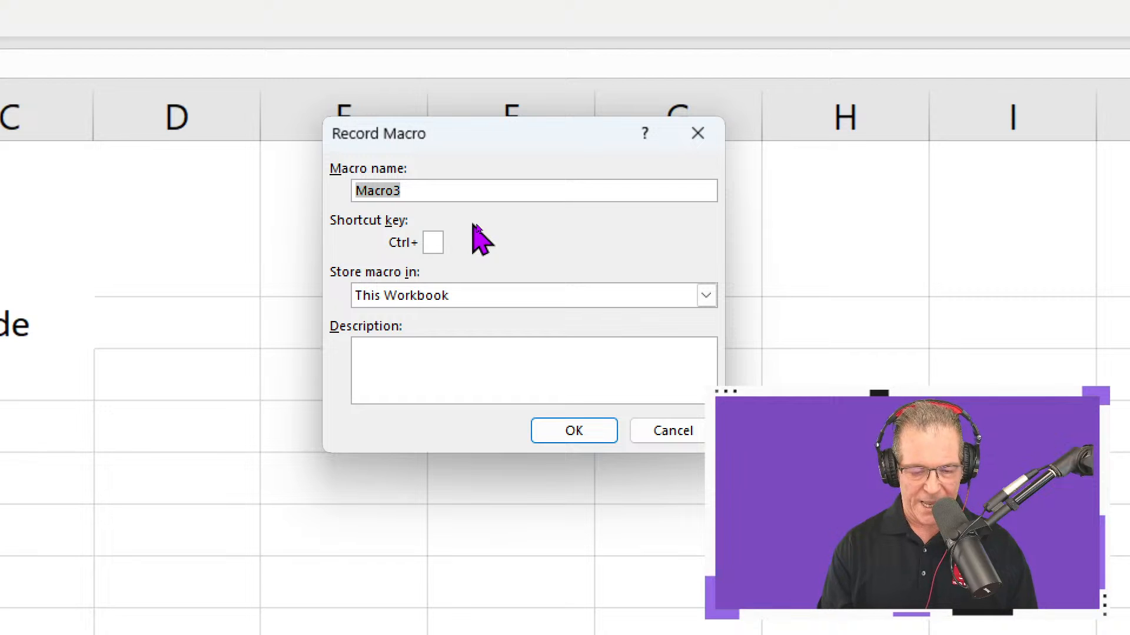
text(FORMA)
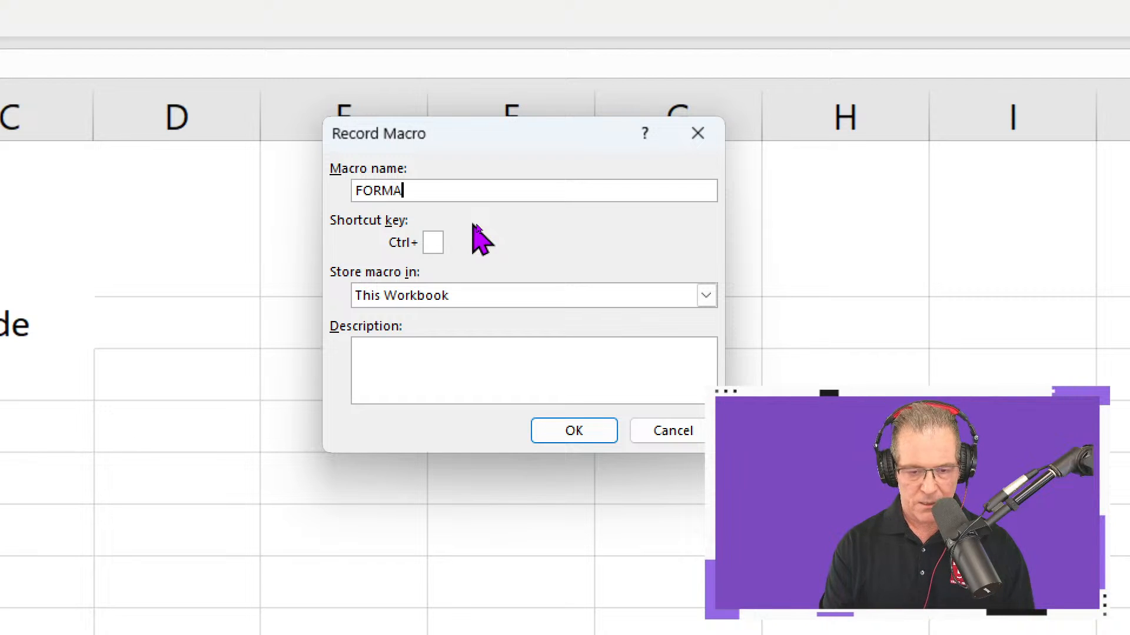
text(T SHEET)
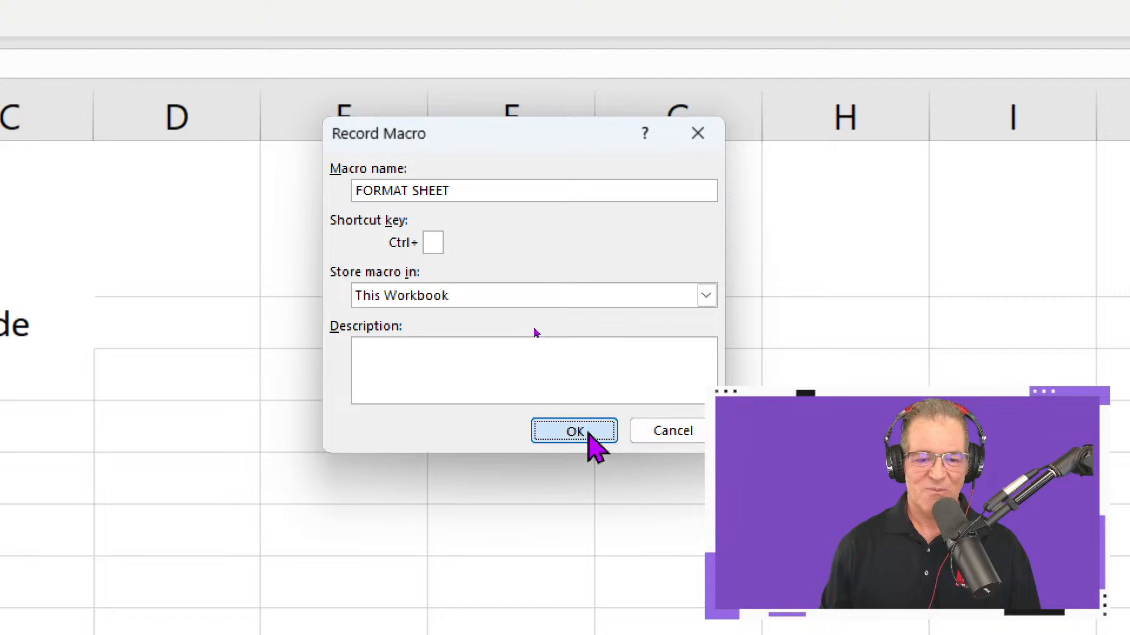
click(587, 430)
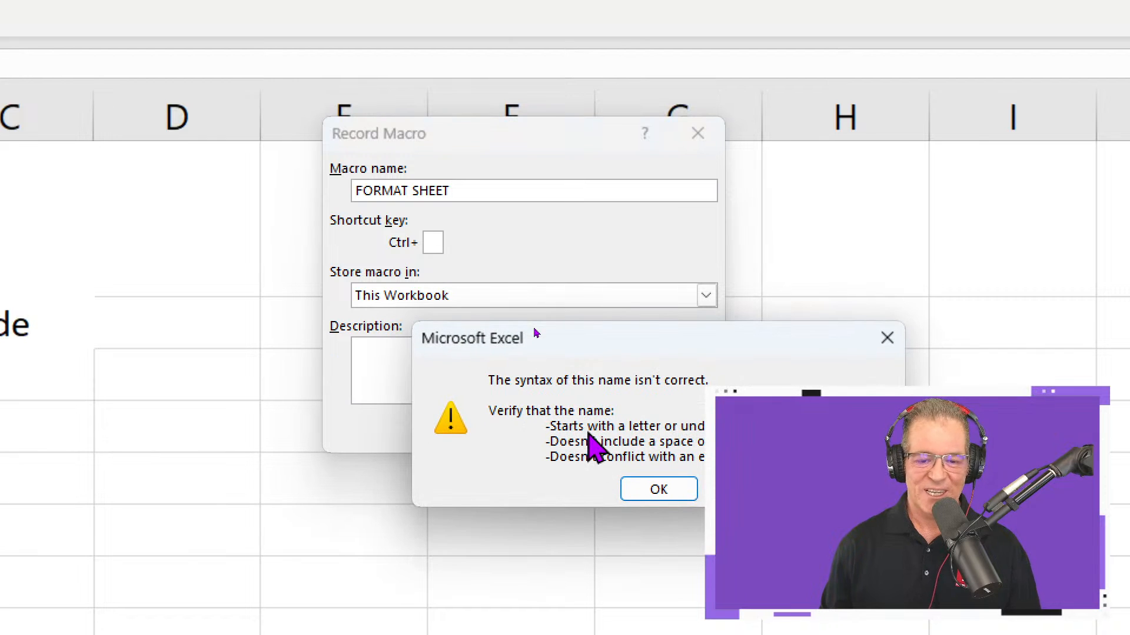
click(683, 489)
Replace the space in the macro name with an underscore so it reads FORMAT_SHEET.
click(420, 190)
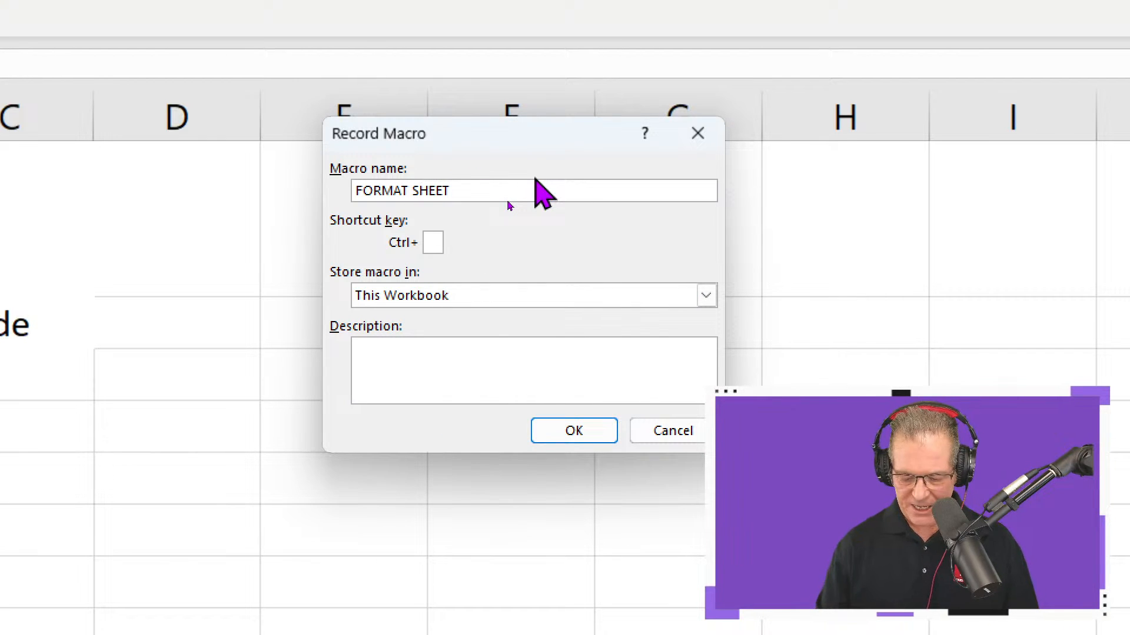
key(BackSpace)
text(_)
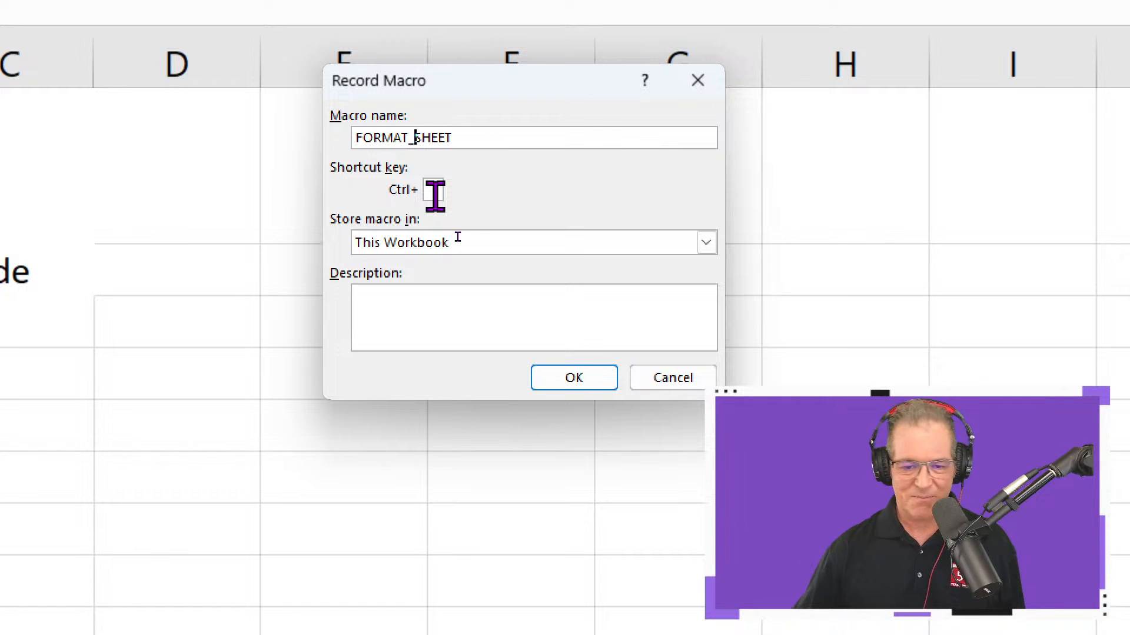
Enter "Formats the sheet." as the macro description and begin recording into This Workbook.
click(490, 299)
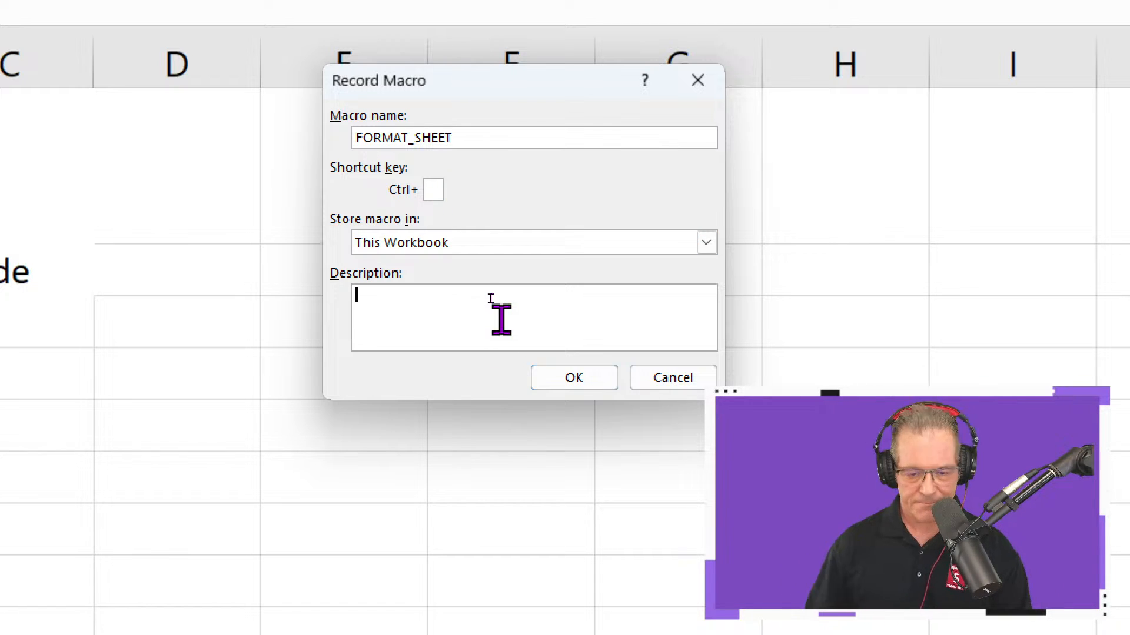
text(fORMATS)
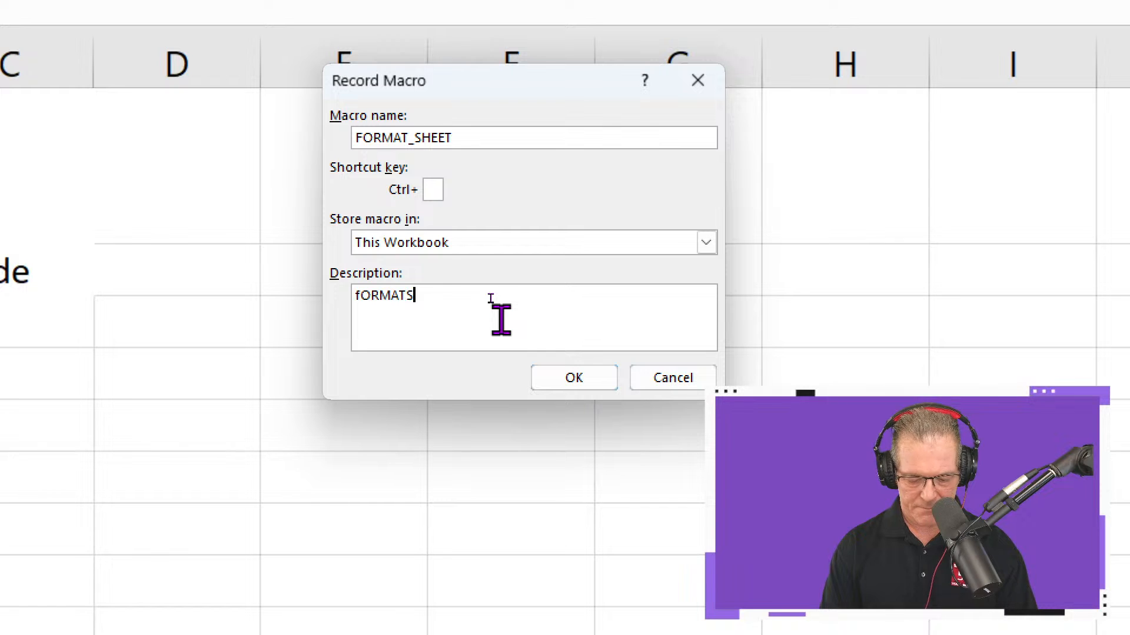
text( THE SHEET)
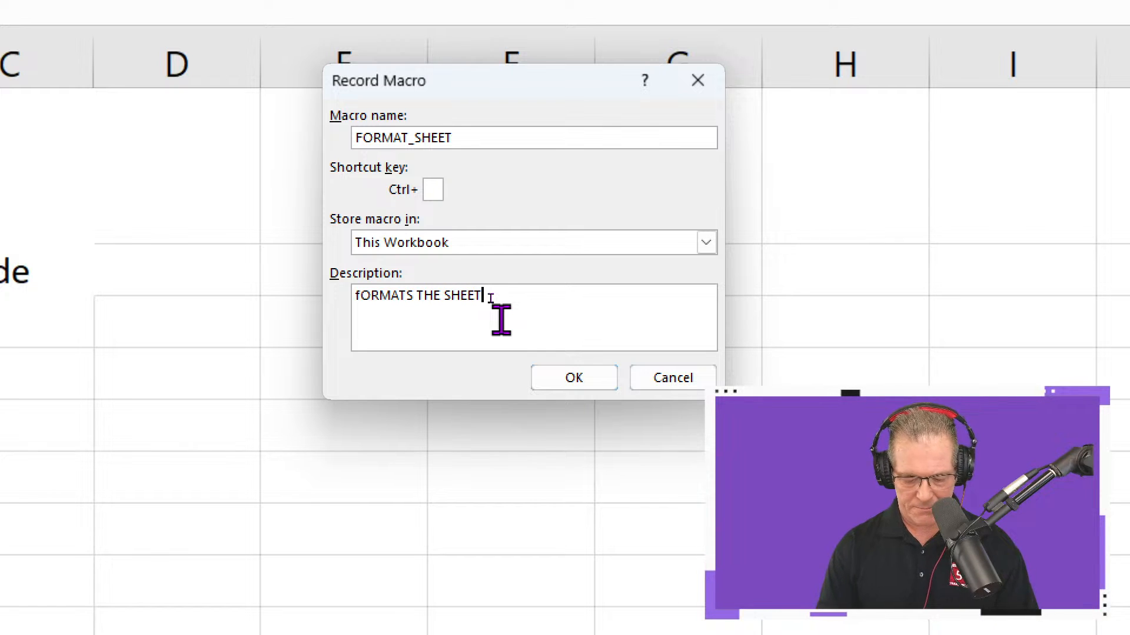
text(.)
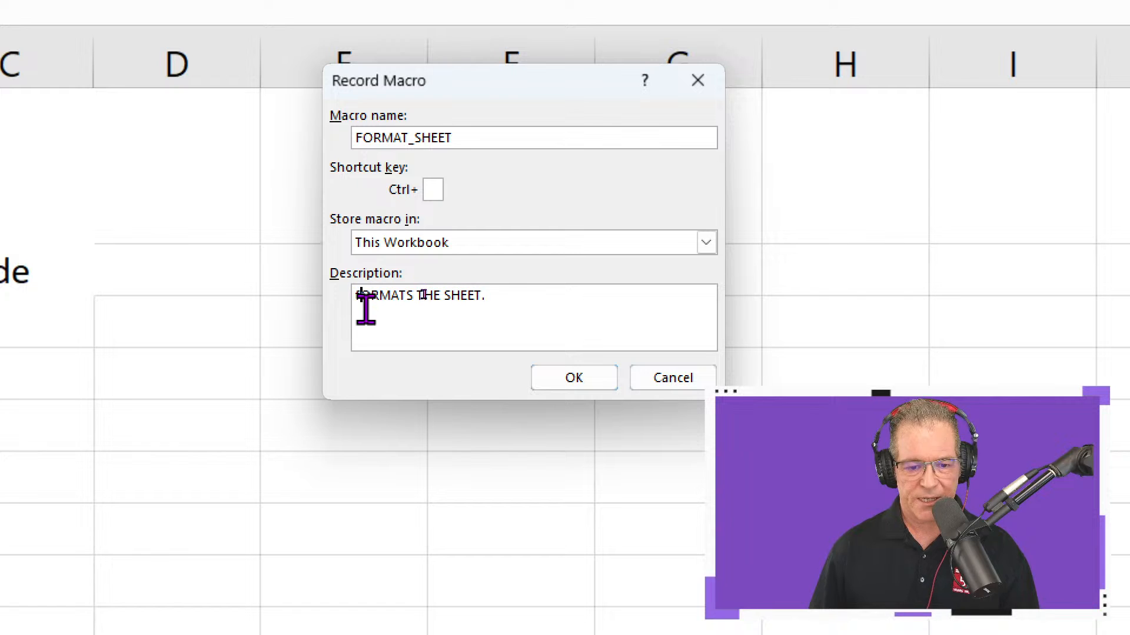
drag(504, 295, 315, 277)
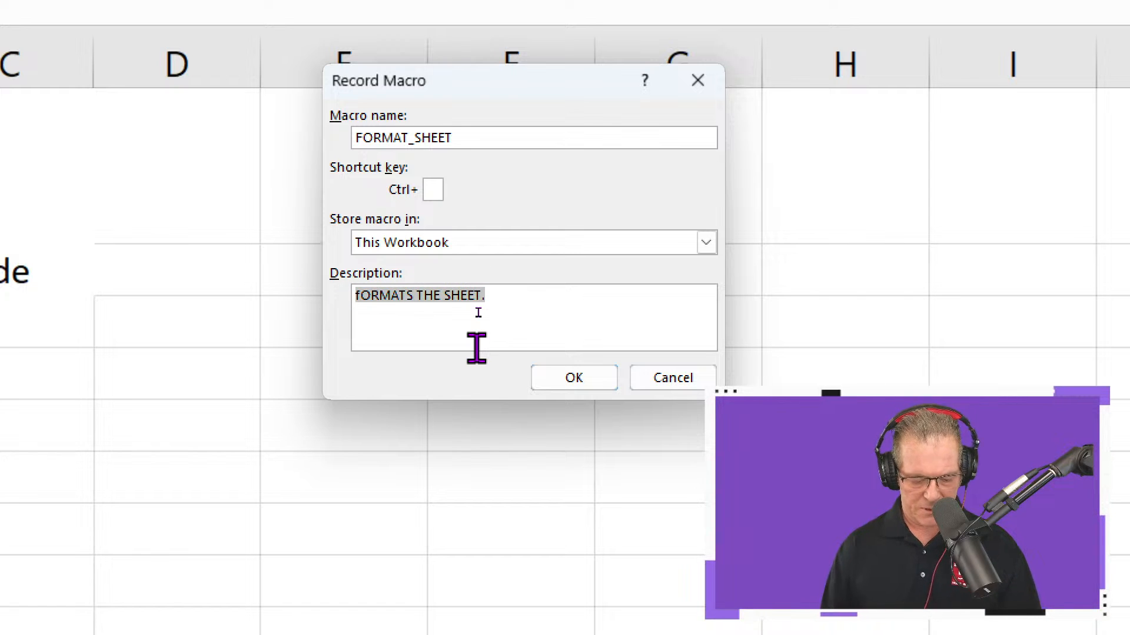
text(Formats )
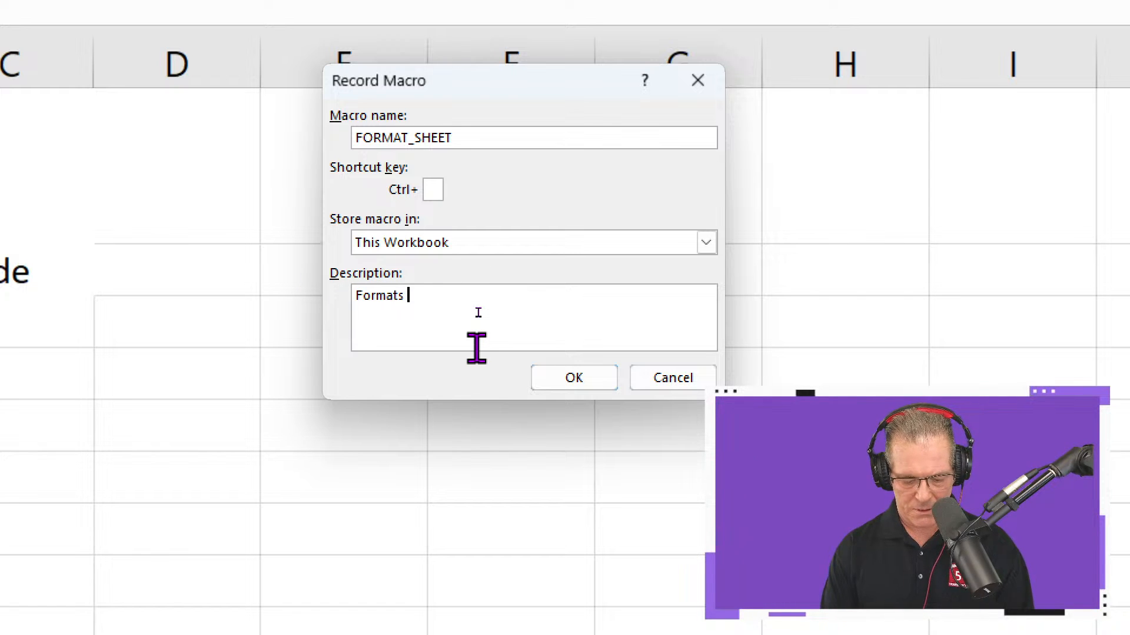
text(the sheet.)
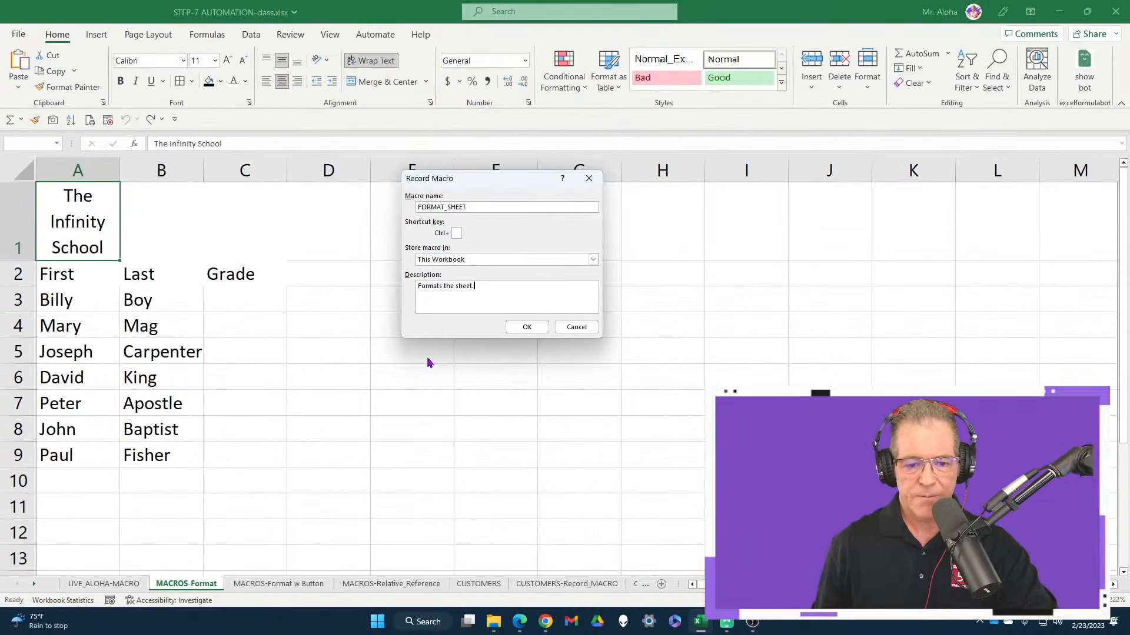
click(527, 326)
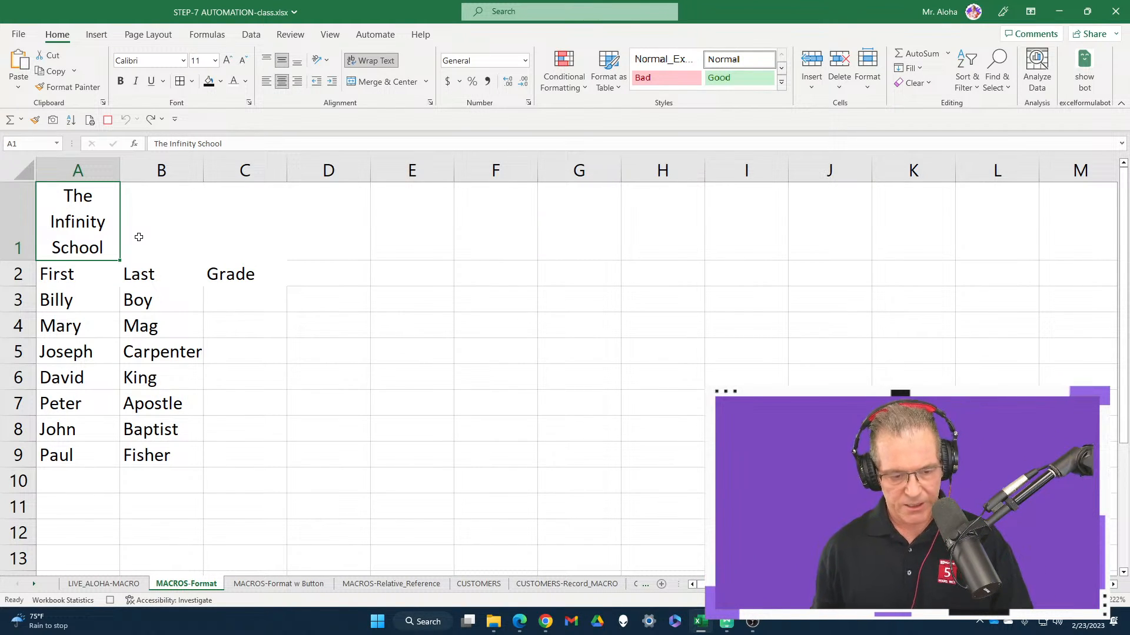
Apply all borders to the table A1:C9 and bold the title and heading rows A1:C2.
key(ctrl+a)
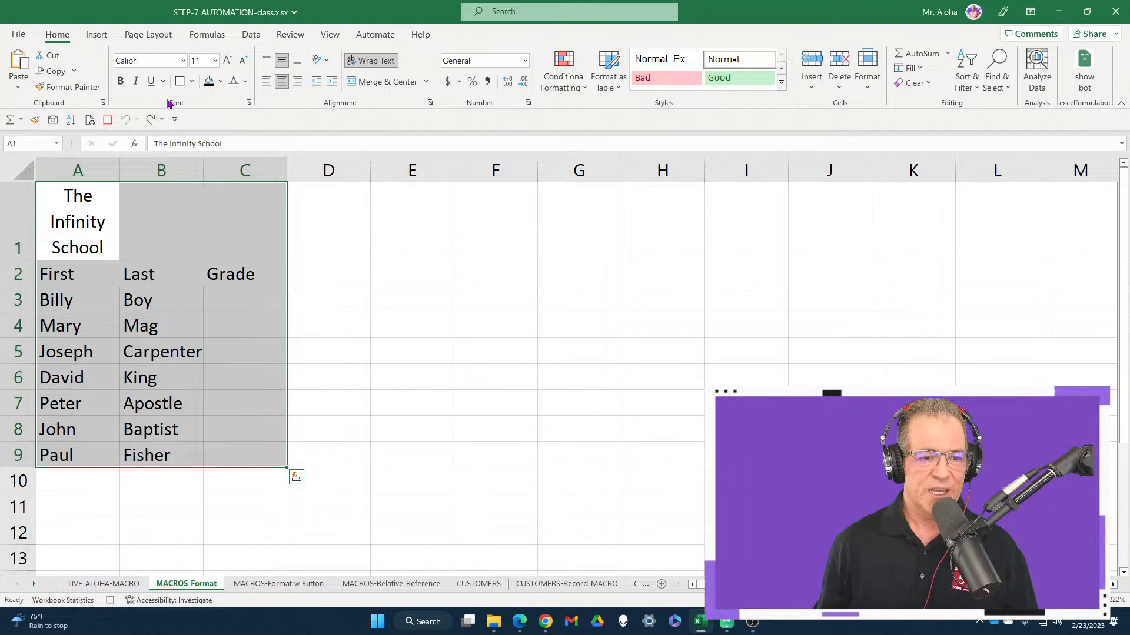
click(179, 82)
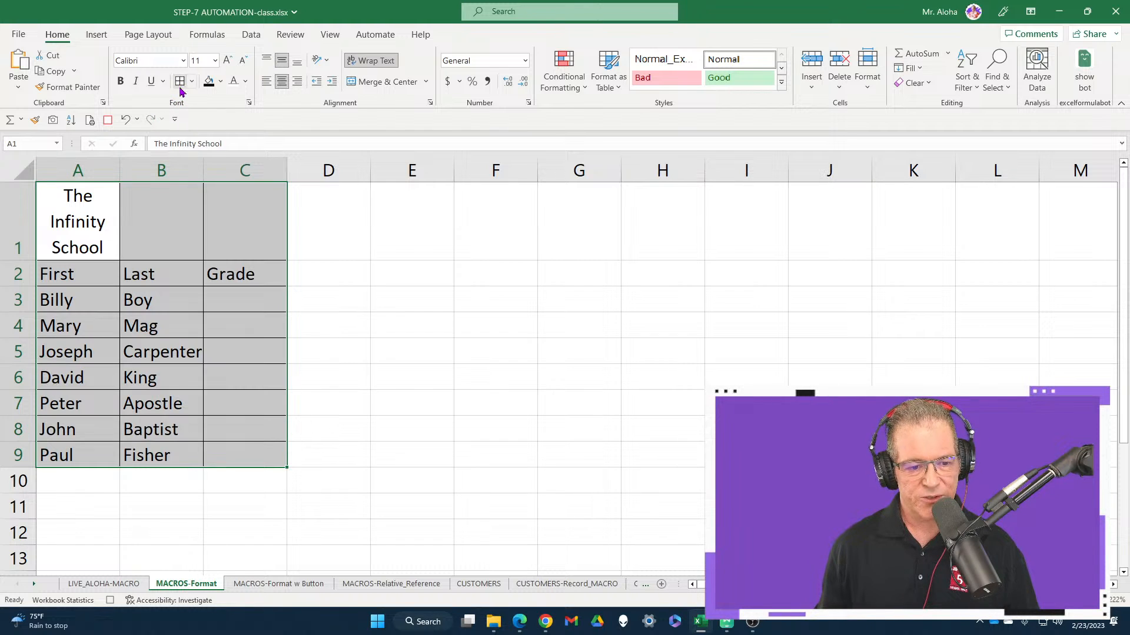
drag(88, 222, 249, 275)
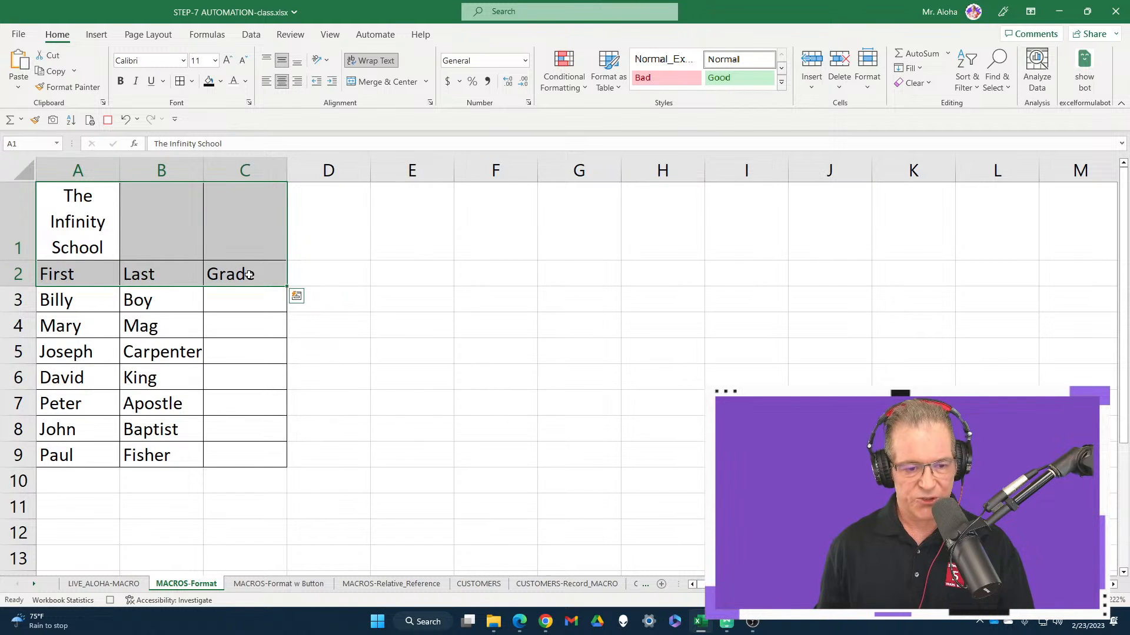
key(ctrl+b)
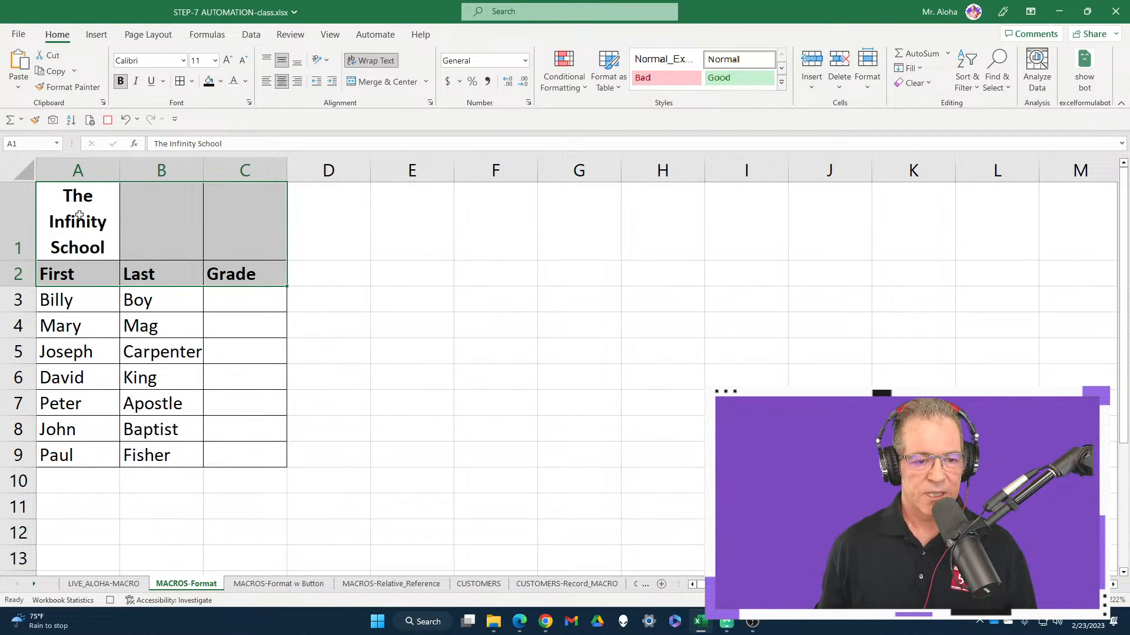
Merge and center the title across A1:C1 and fill it with standard yellow.
drag(85, 215, 231, 220)
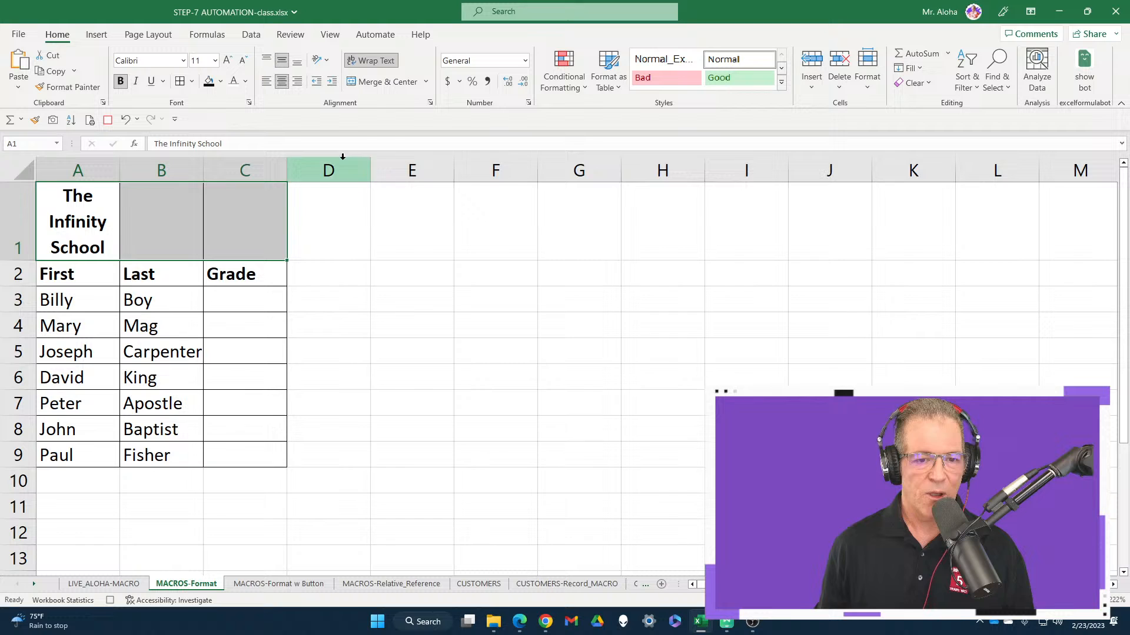
click(374, 83)
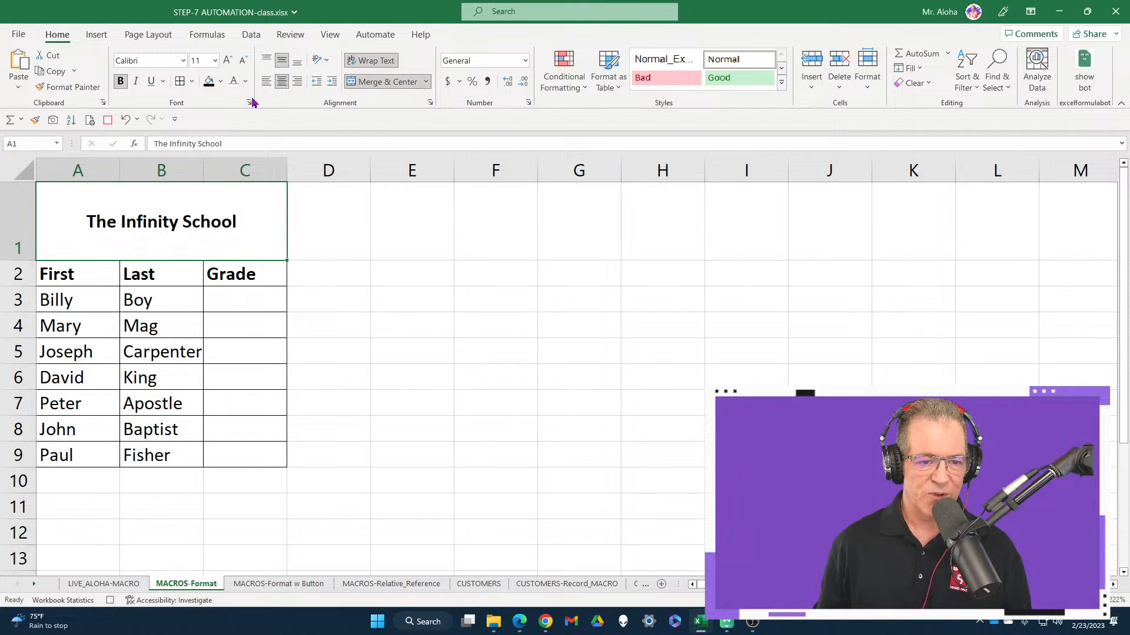
click(221, 82)
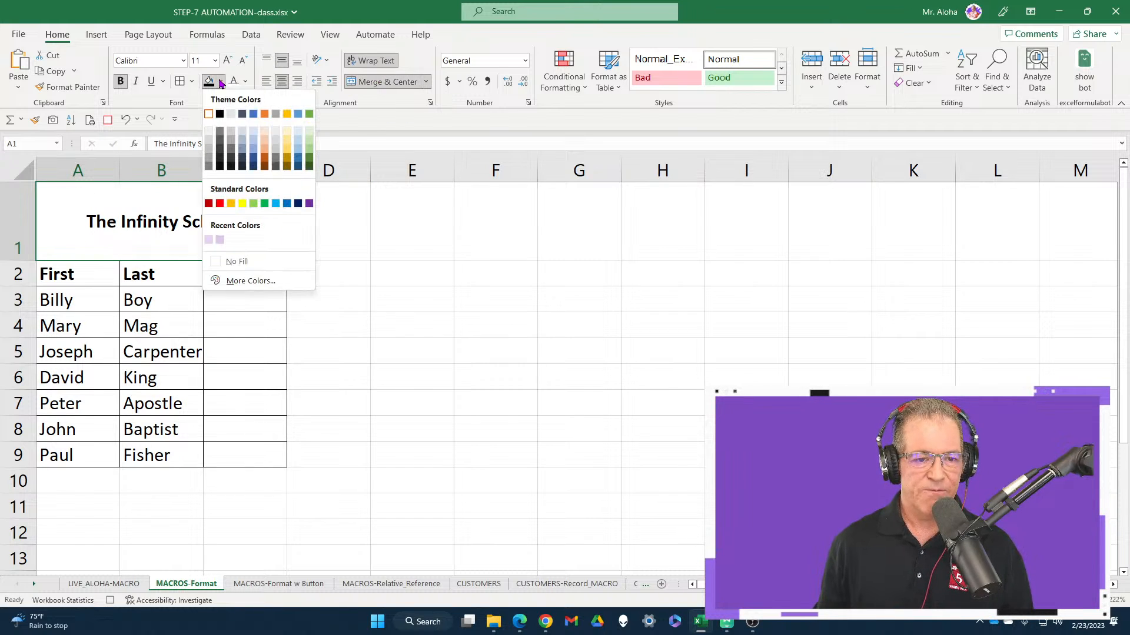
click(242, 203)
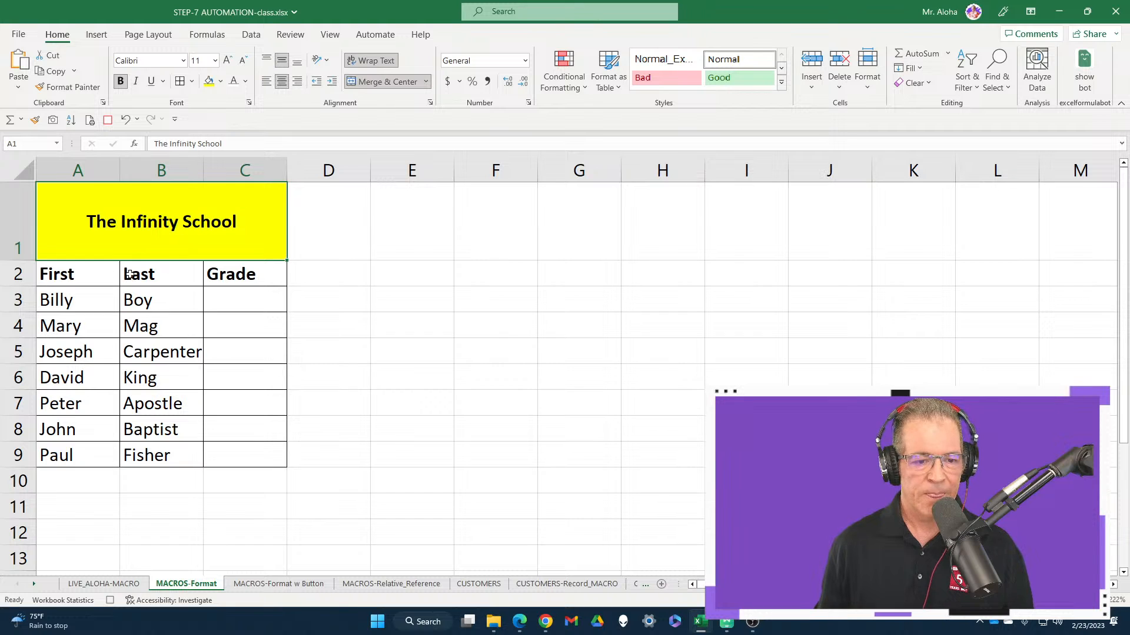
Center the headings in A2:C2 and format them as white text on a black fill.
drag(59, 274, 245, 272)
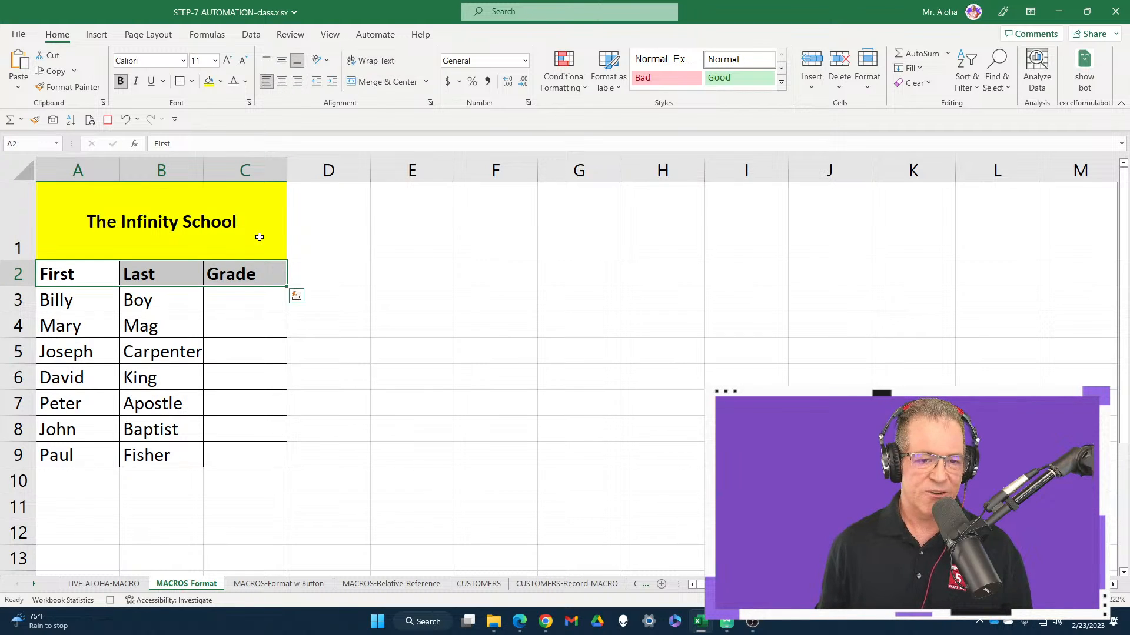
click(282, 82)
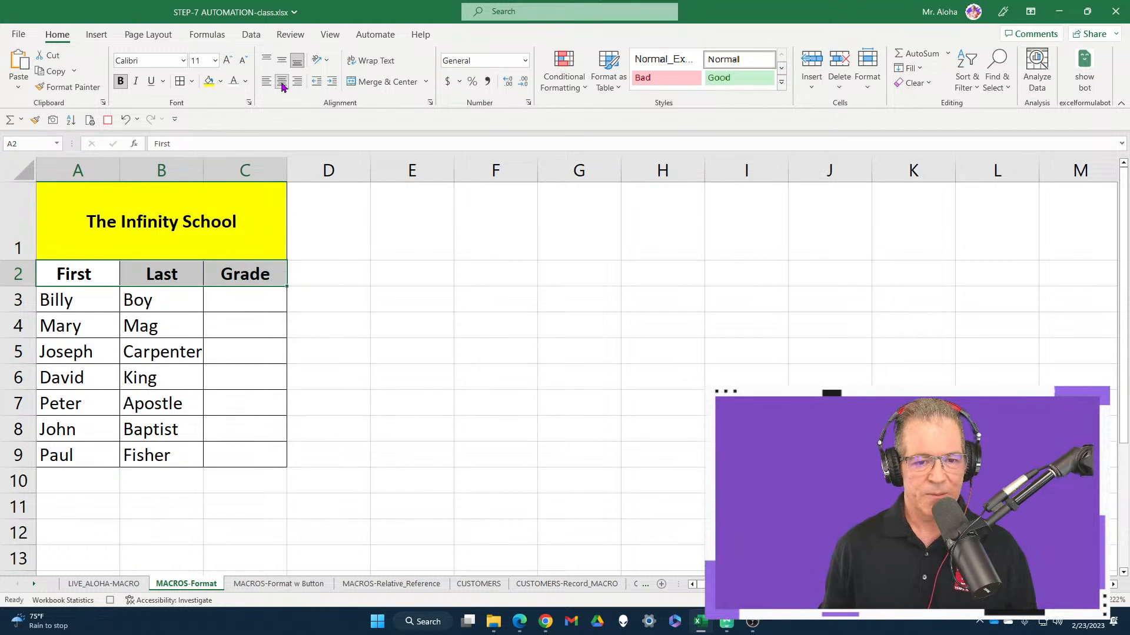
click(221, 83)
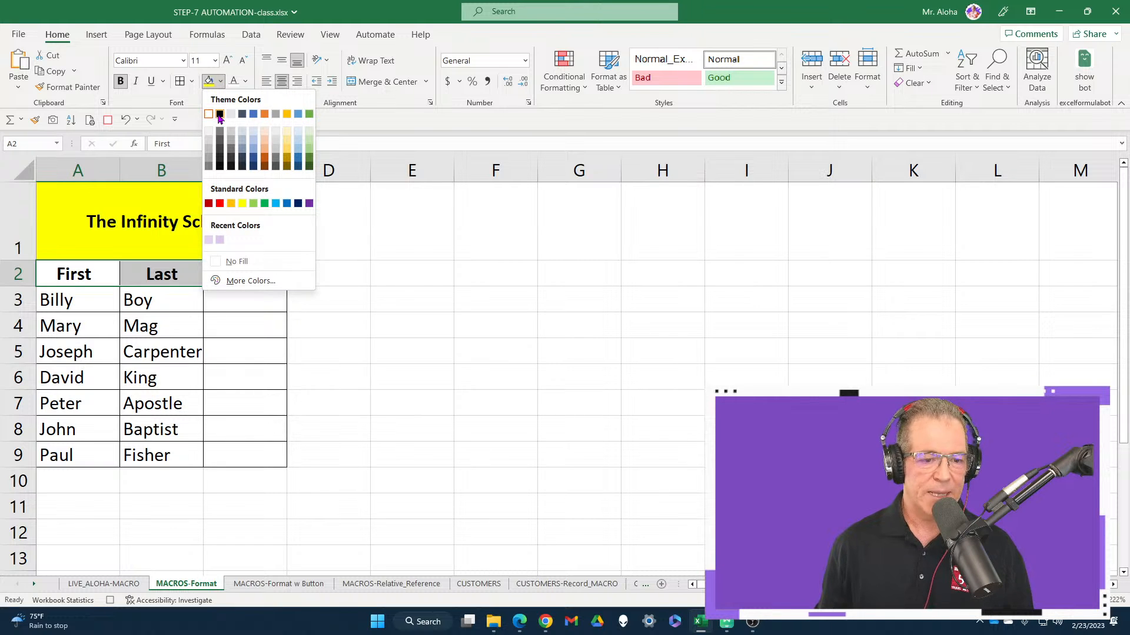
click(219, 114)
click(234, 81)
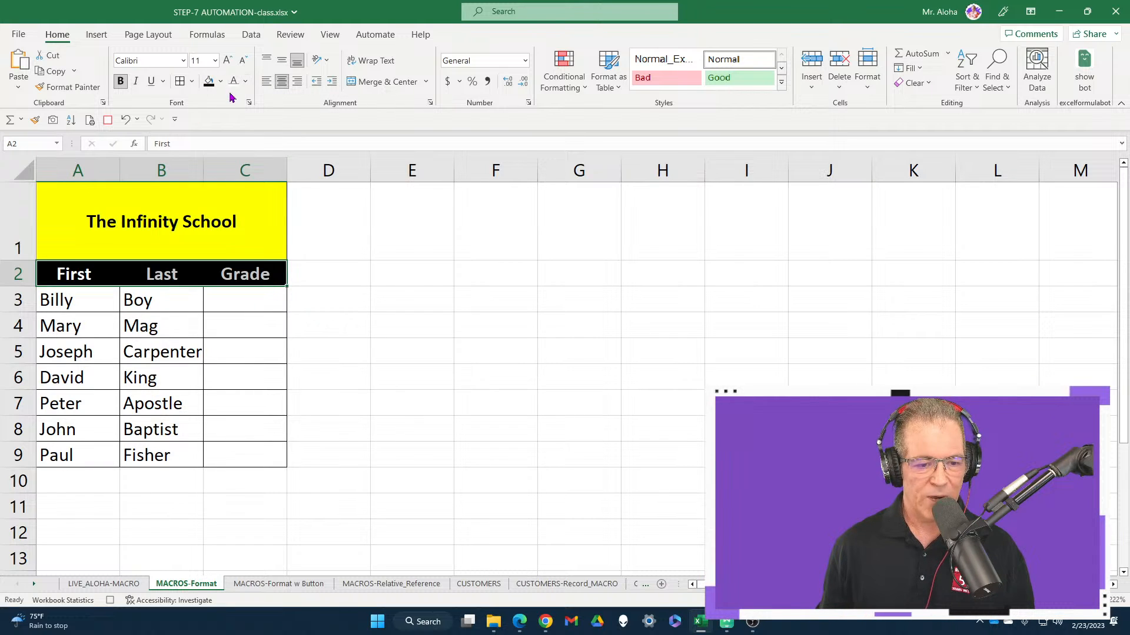
Select the merged title cell A1 and stop recording the macro.
click(112, 223)
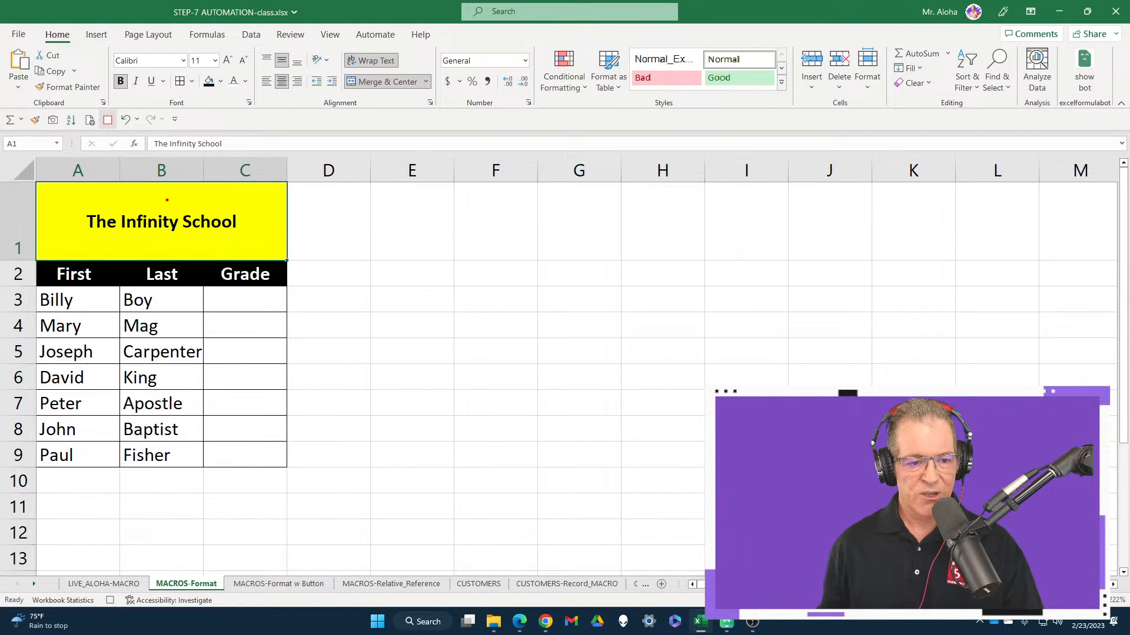
drag(119, 575, 331, 408)
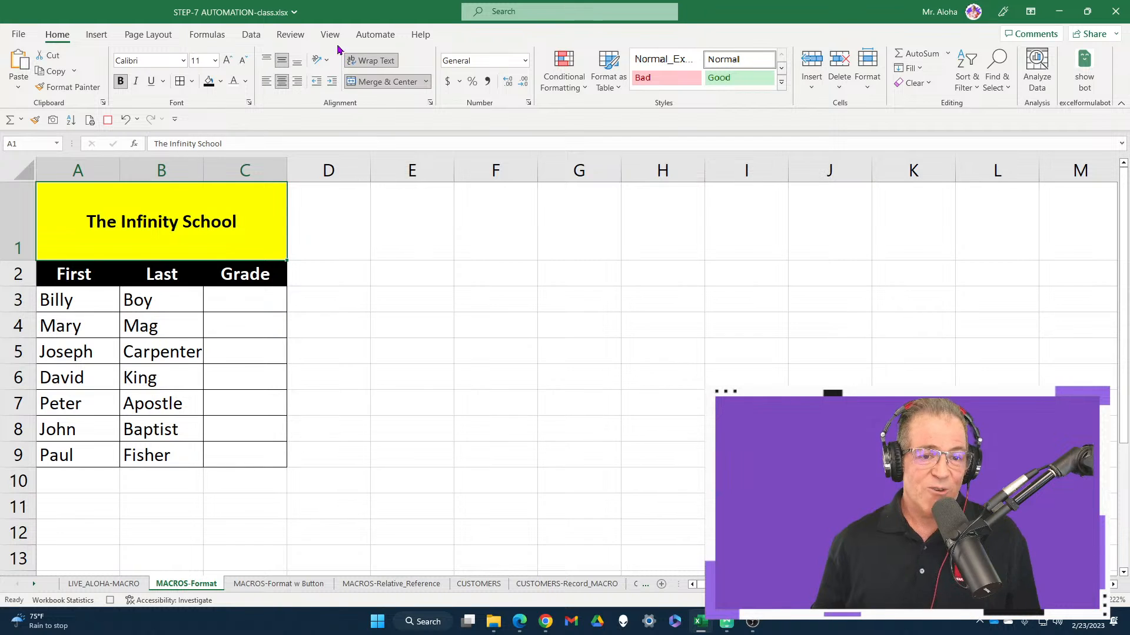
click(332, 36)
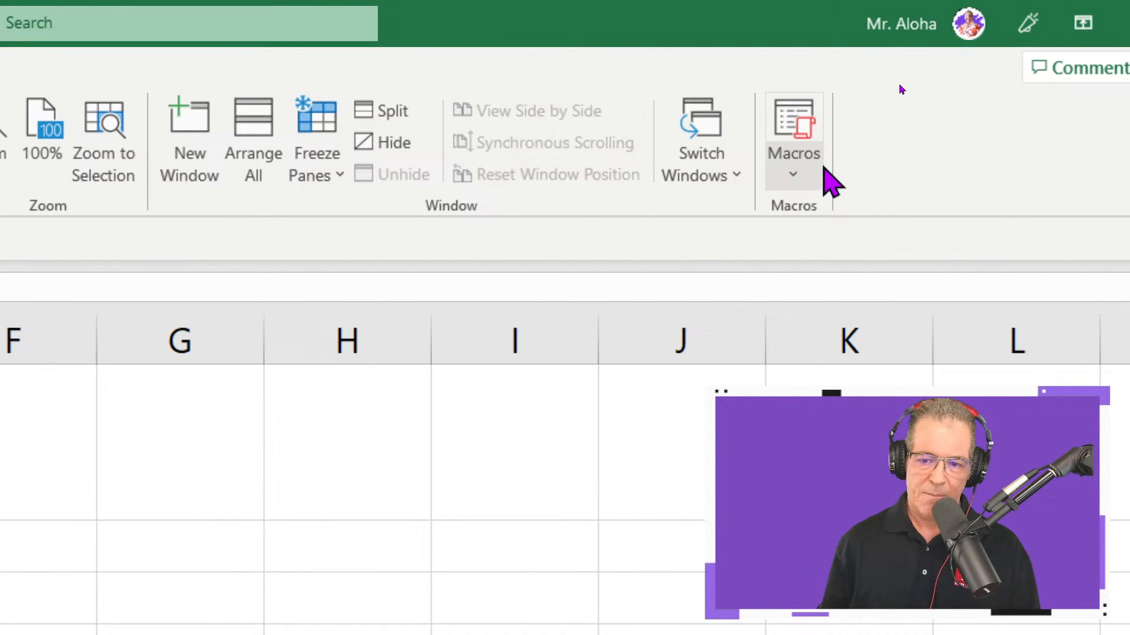
click(894, 86)
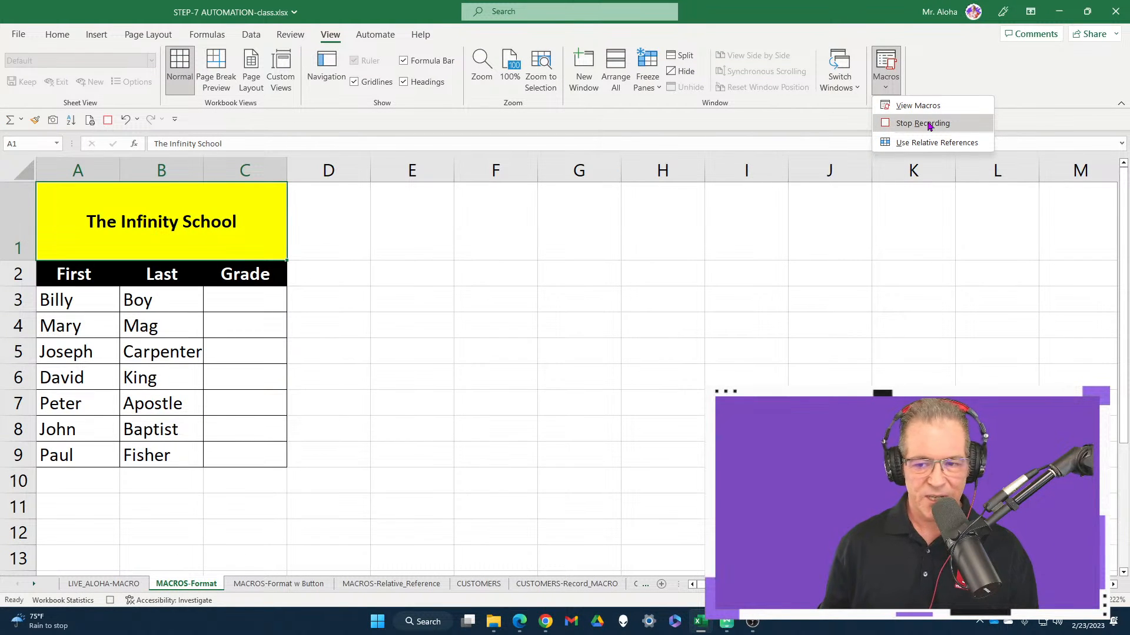
click(929, 124)
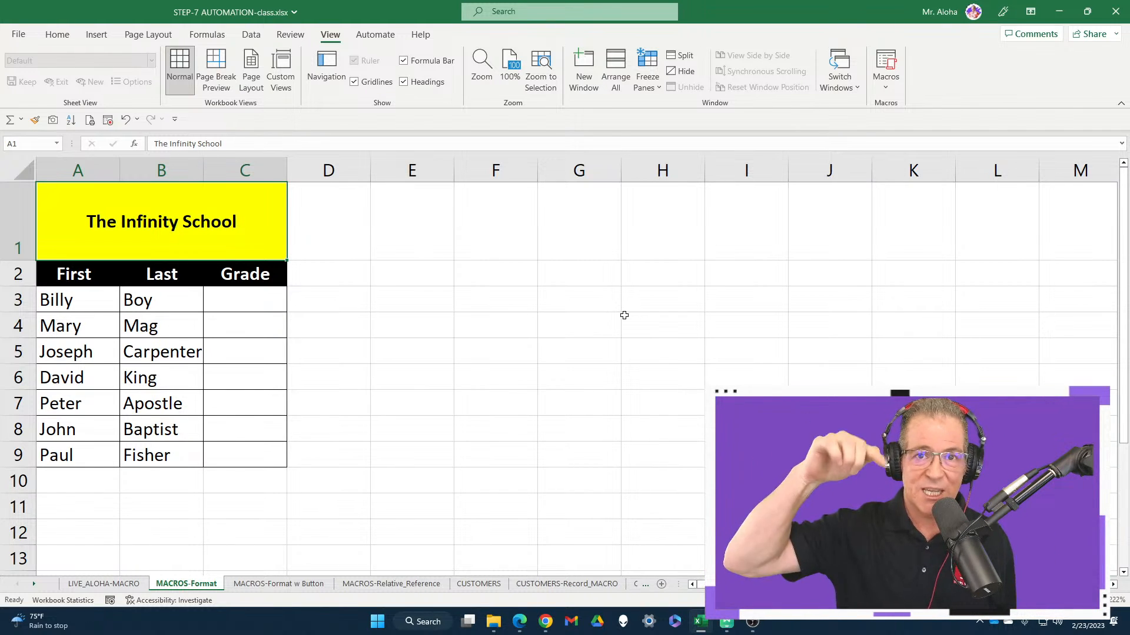
Undo all of the recorded table formatting at once, from Font back through Borders.
click(137, 120)
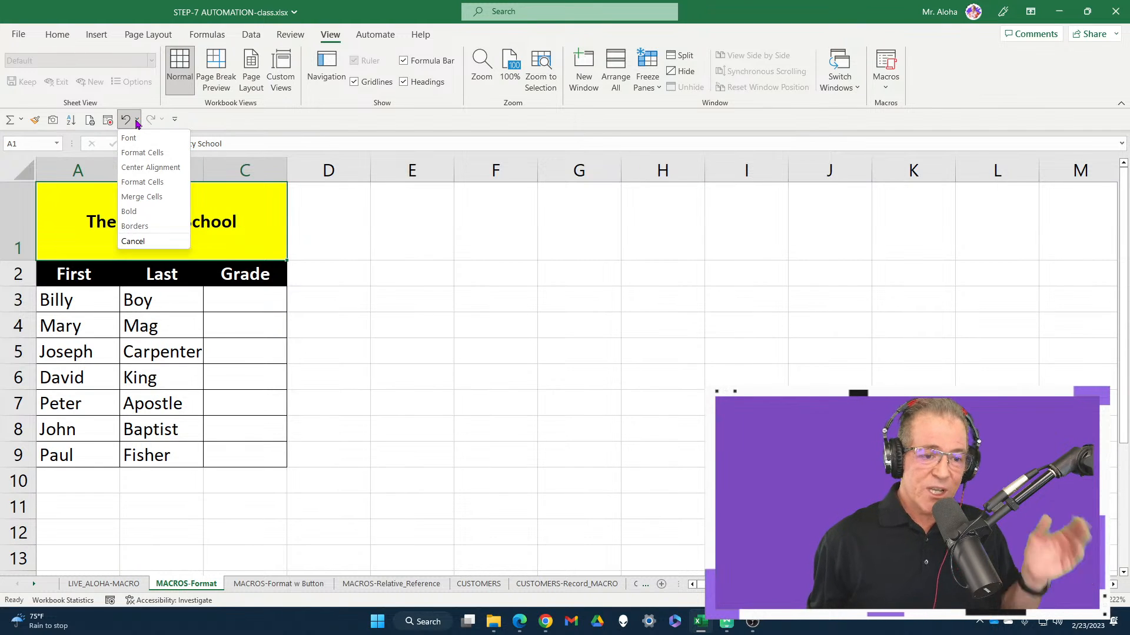
click(139, 228)
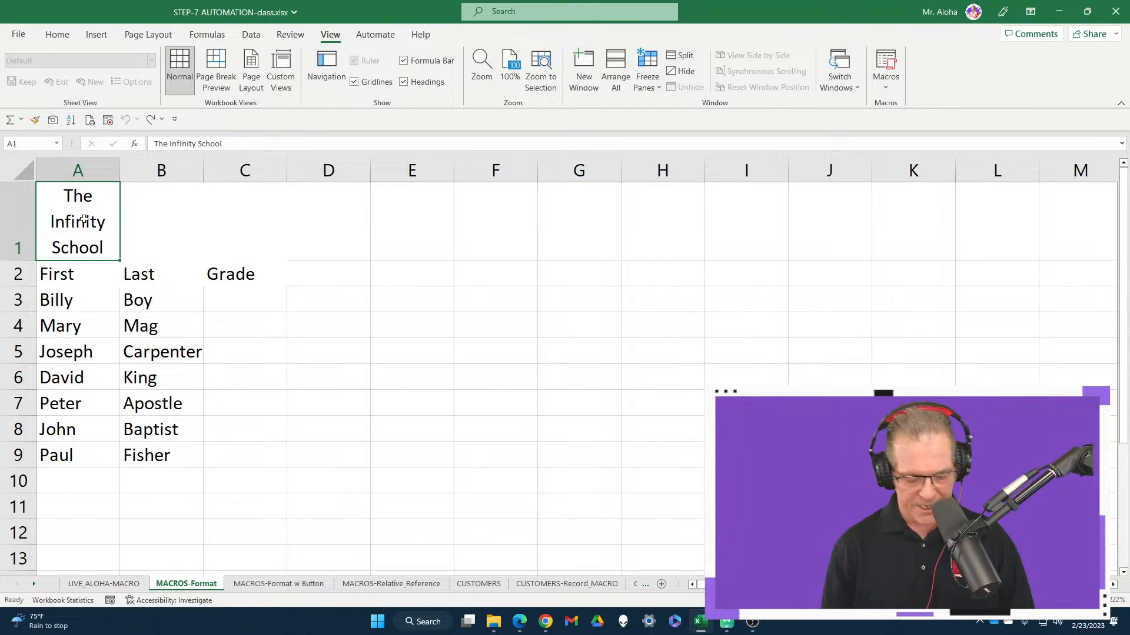
Run the FORMAT_SHEET macro on the unformatted table in the MACROS-Format sheet.
key(alt+F8)
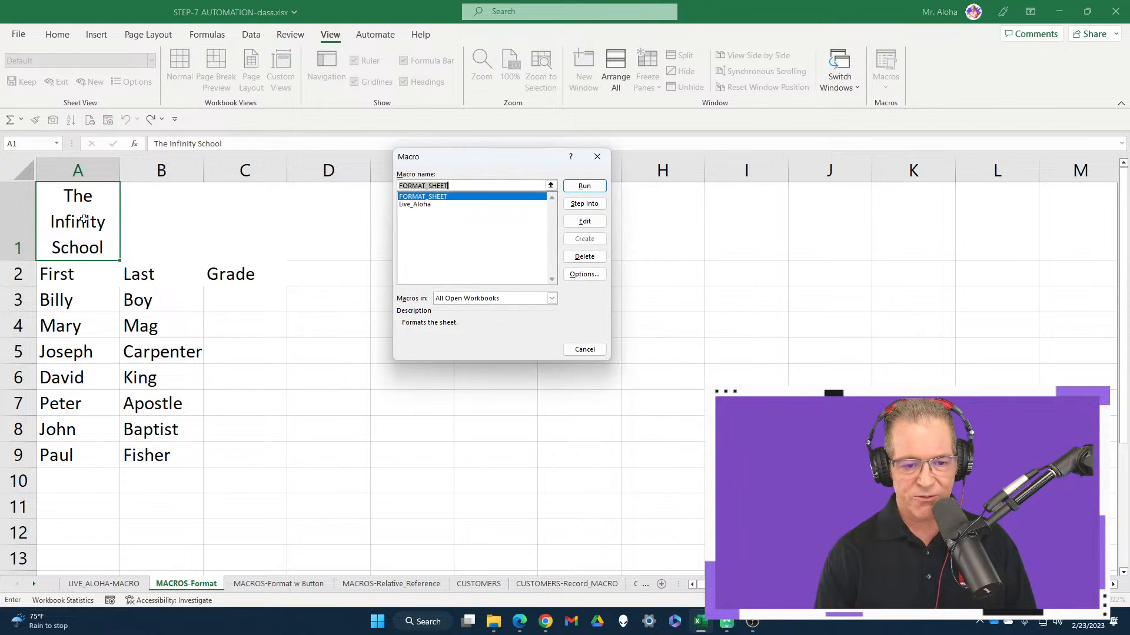
click(597, 160)
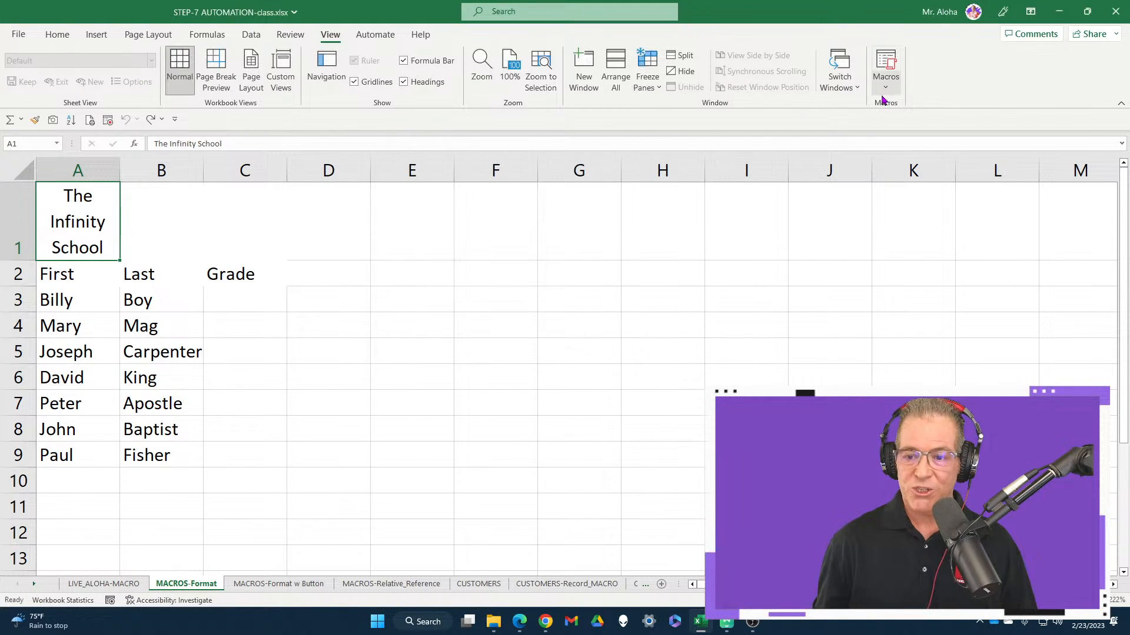
click(886, 88)
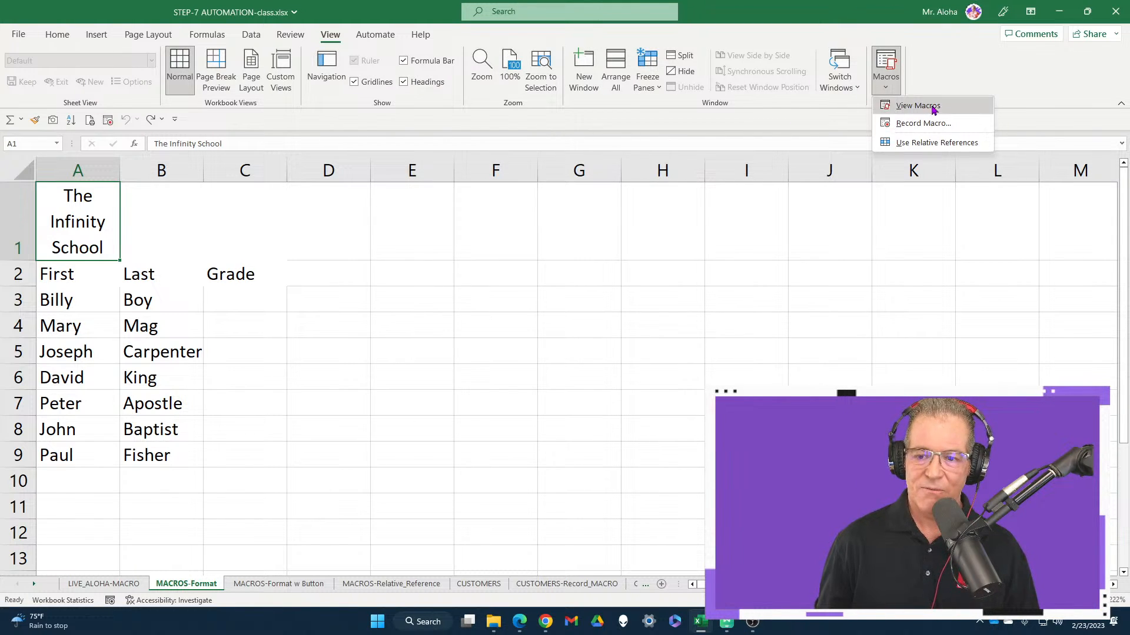
click(932, 107)
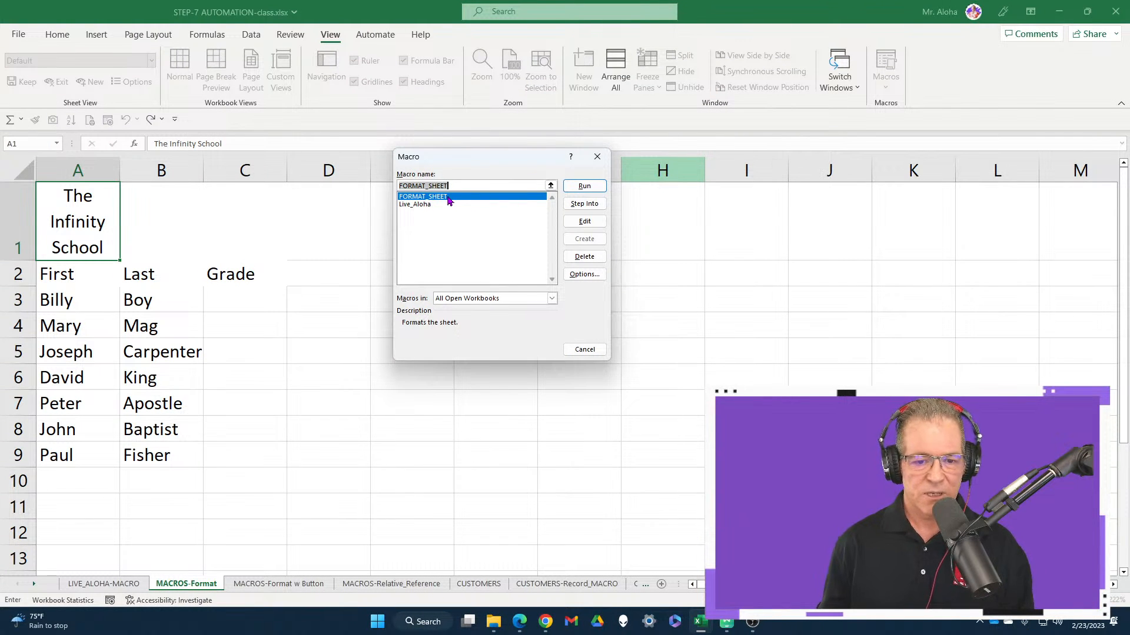
click(584, 186)
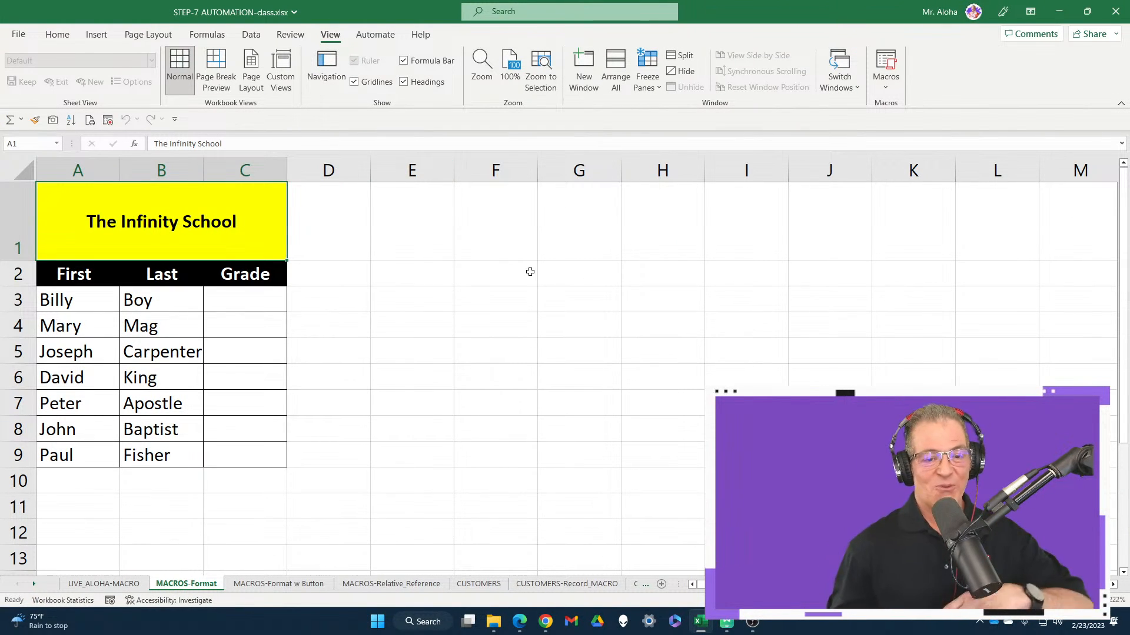
Select the merged title cell on MACROS-Format and switch to the MACROS-Format w Button sheet.
click(336, 230)
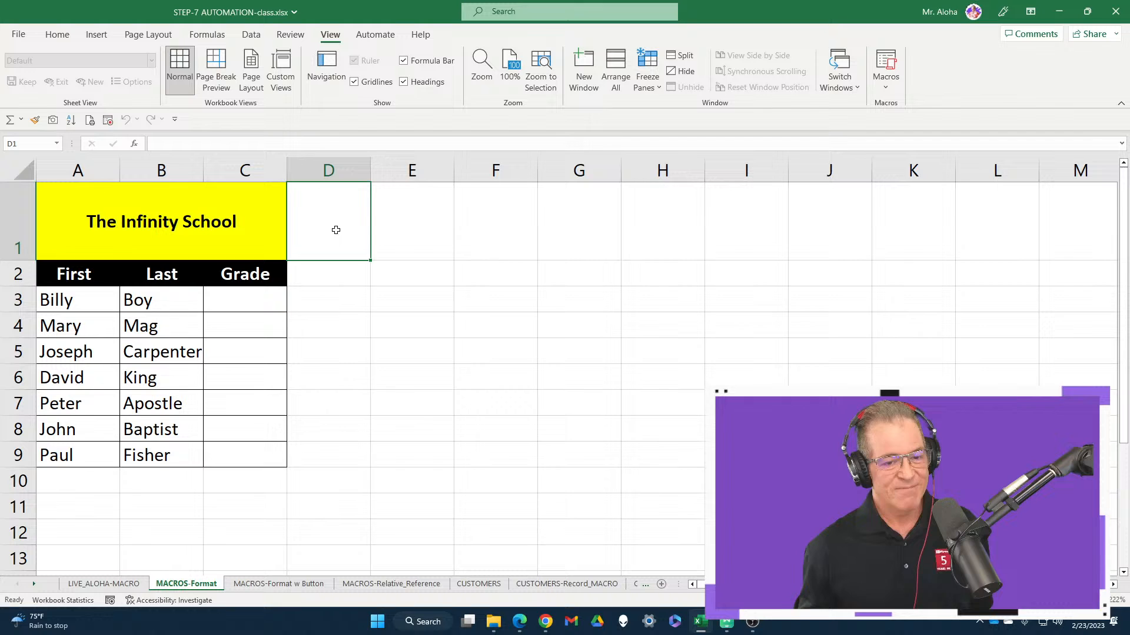
click(244, 235)
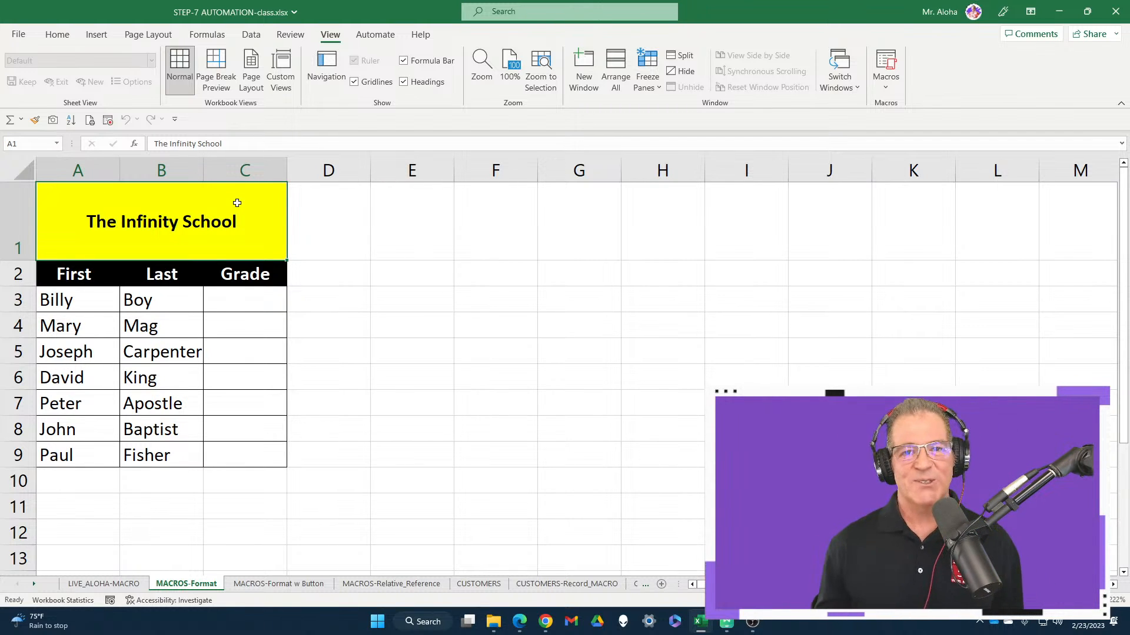
click(280, 584)
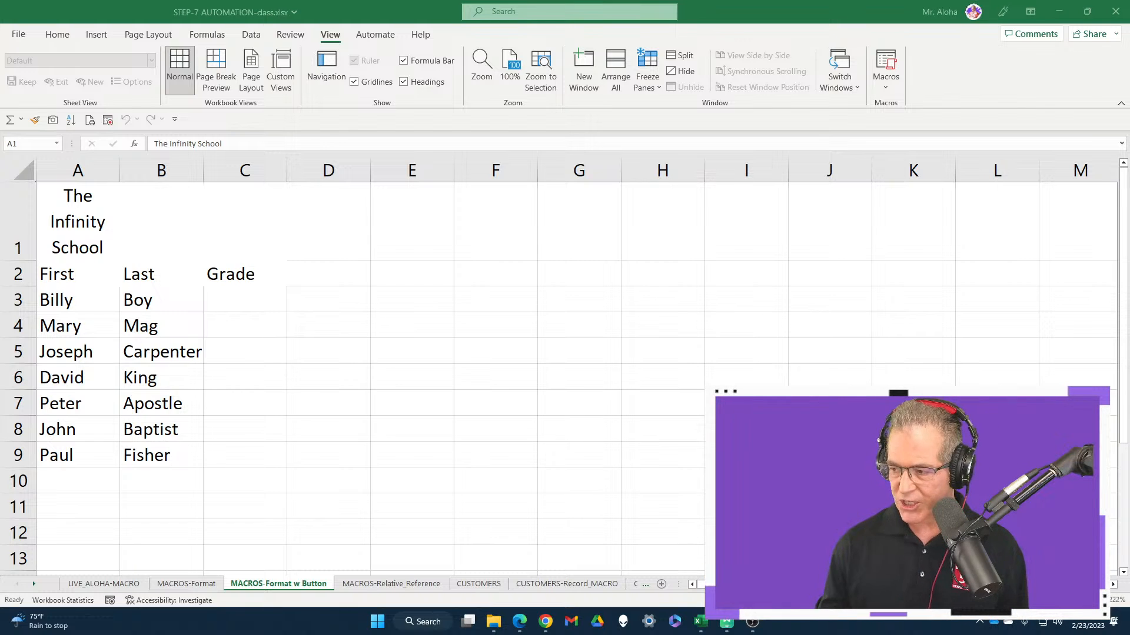
click(569, 314)
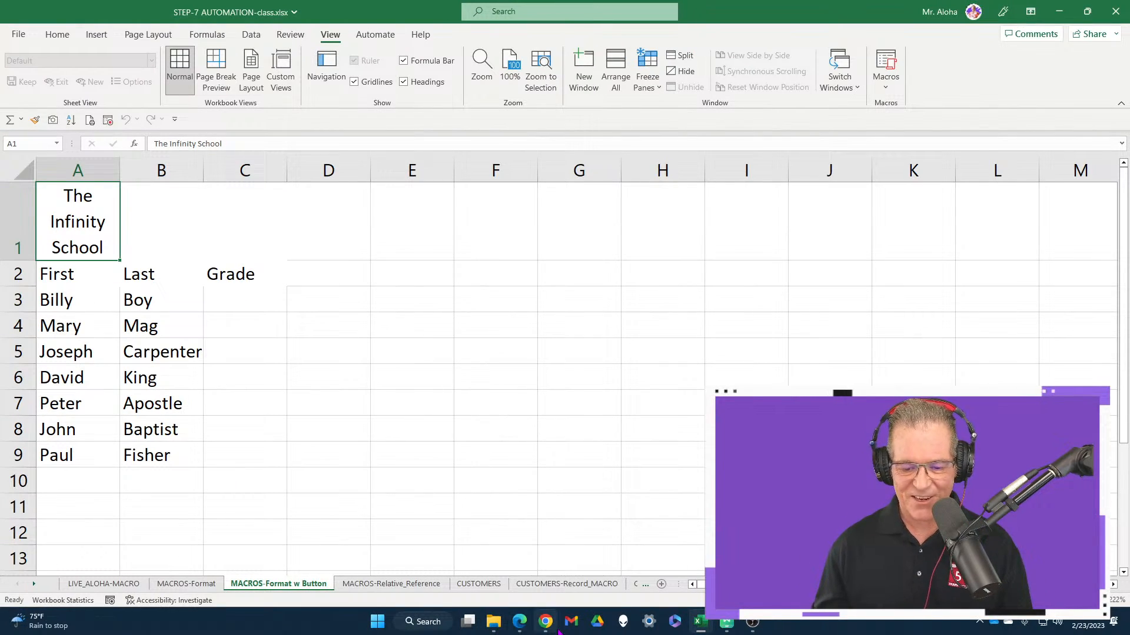
Switch to Chrome, search the YouTube channel's videos for QAT, and look through the results.
click(545, 621)
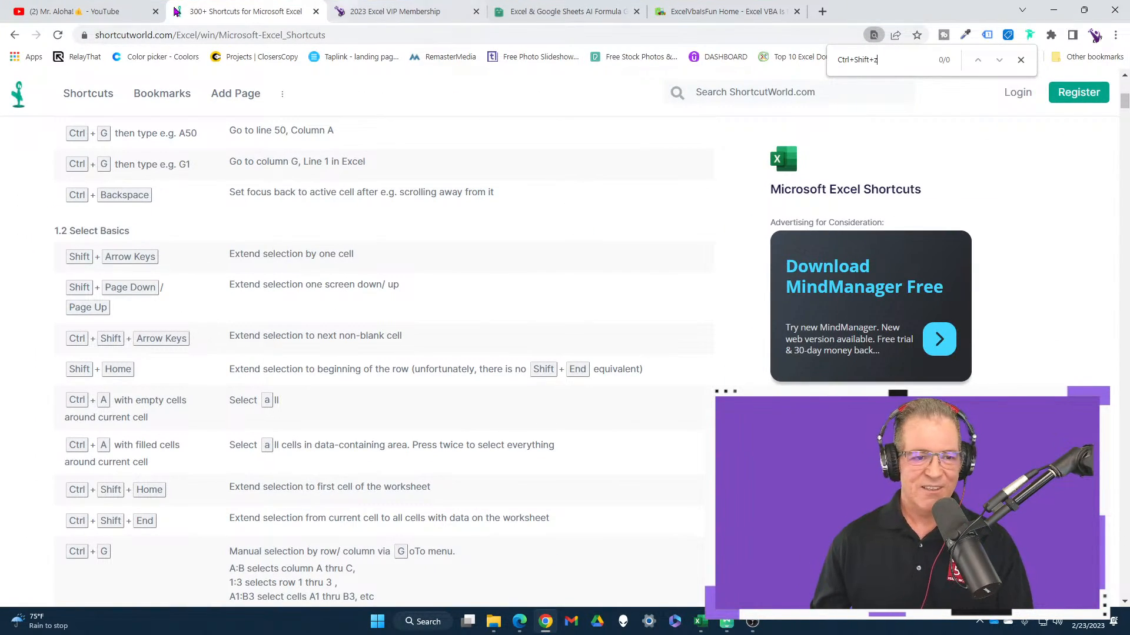
click(89, 12)
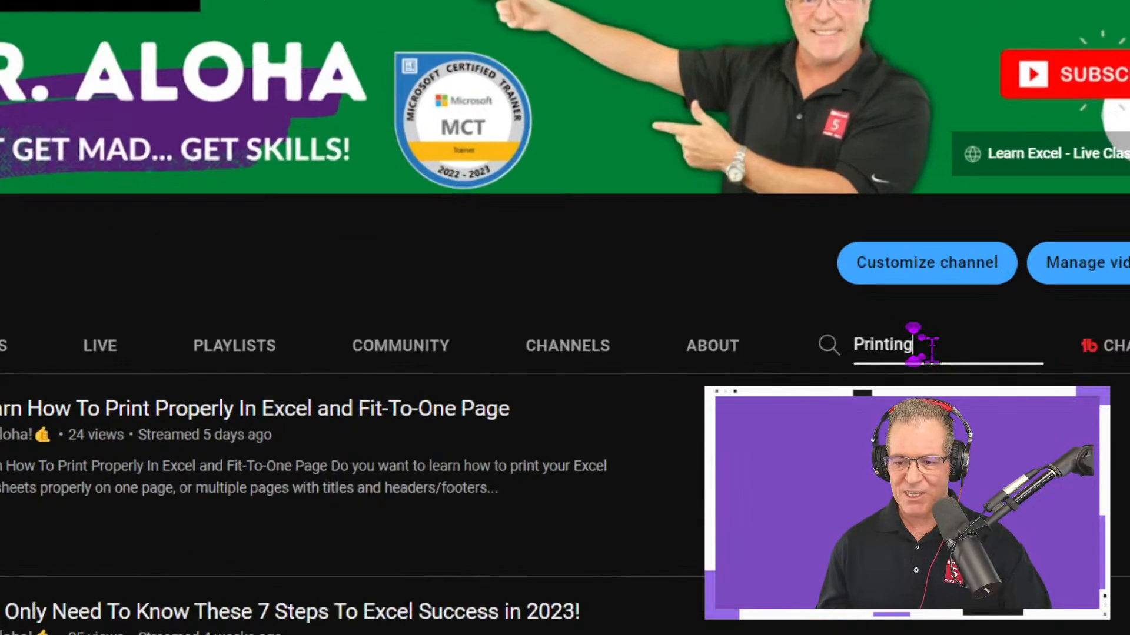
double_click(921, 347)
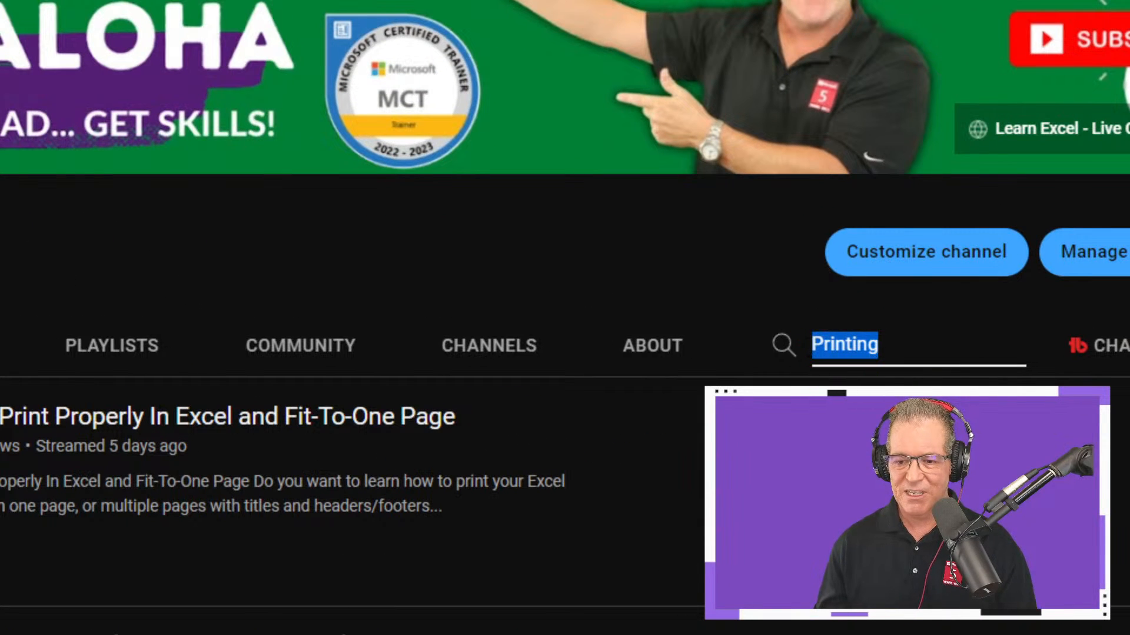
text(QAT)
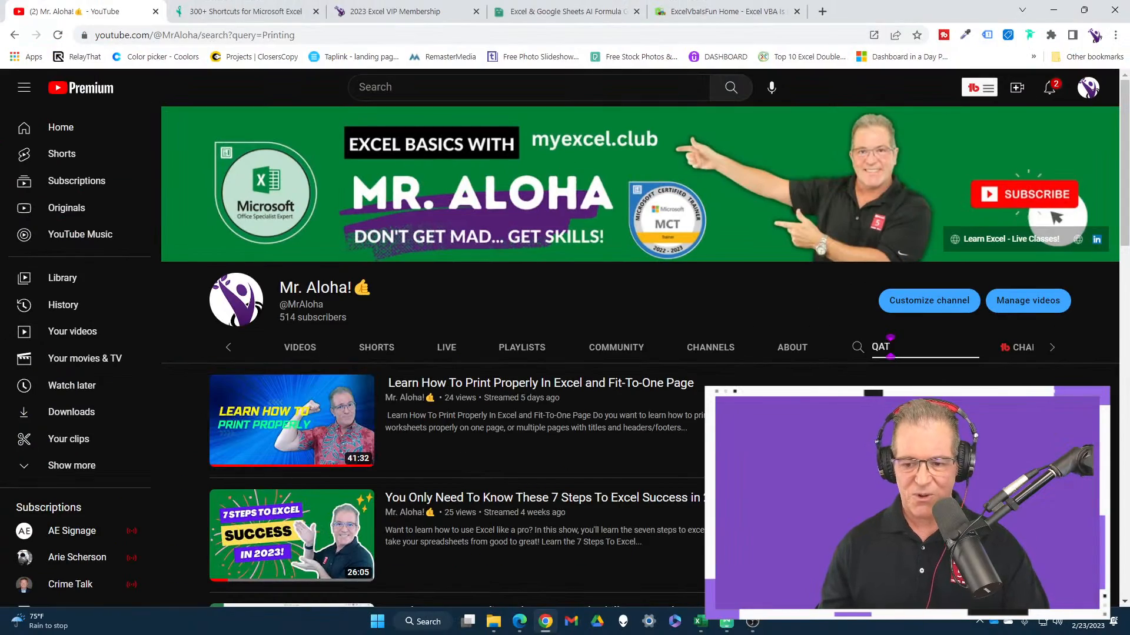
key(Return)
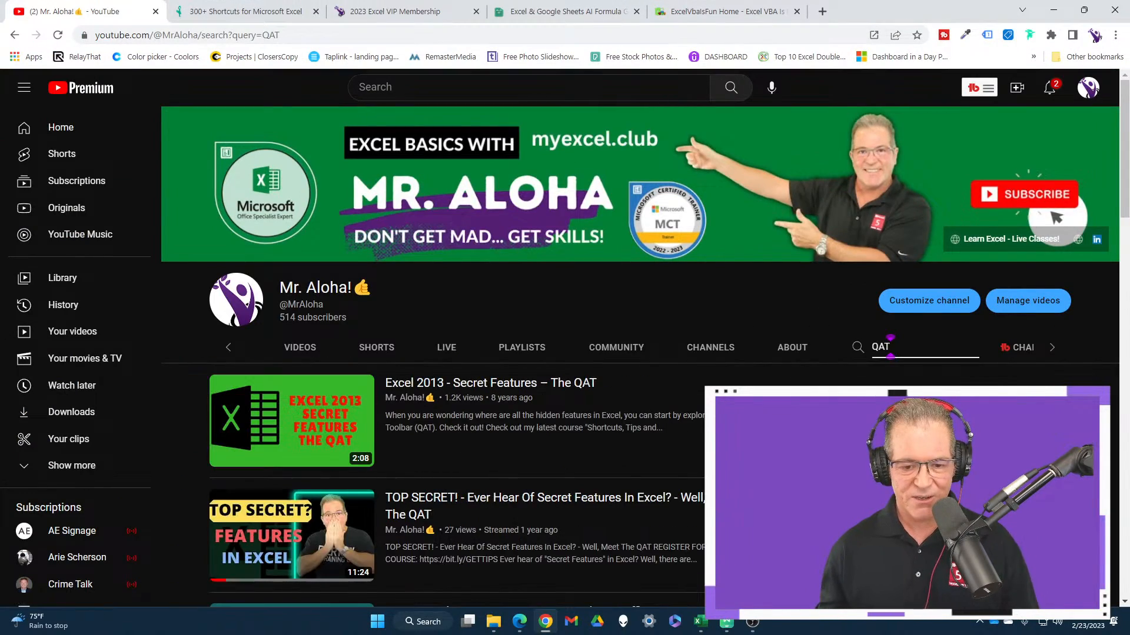
scroll(503, 259, down, 3)
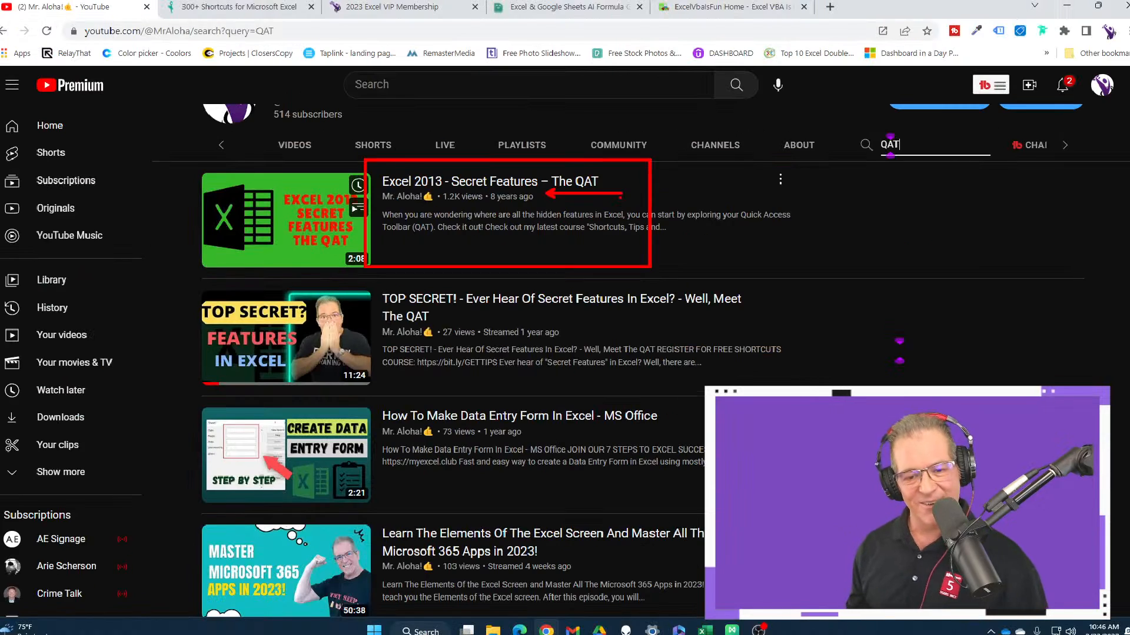
scroll(601, 271, up, 3)
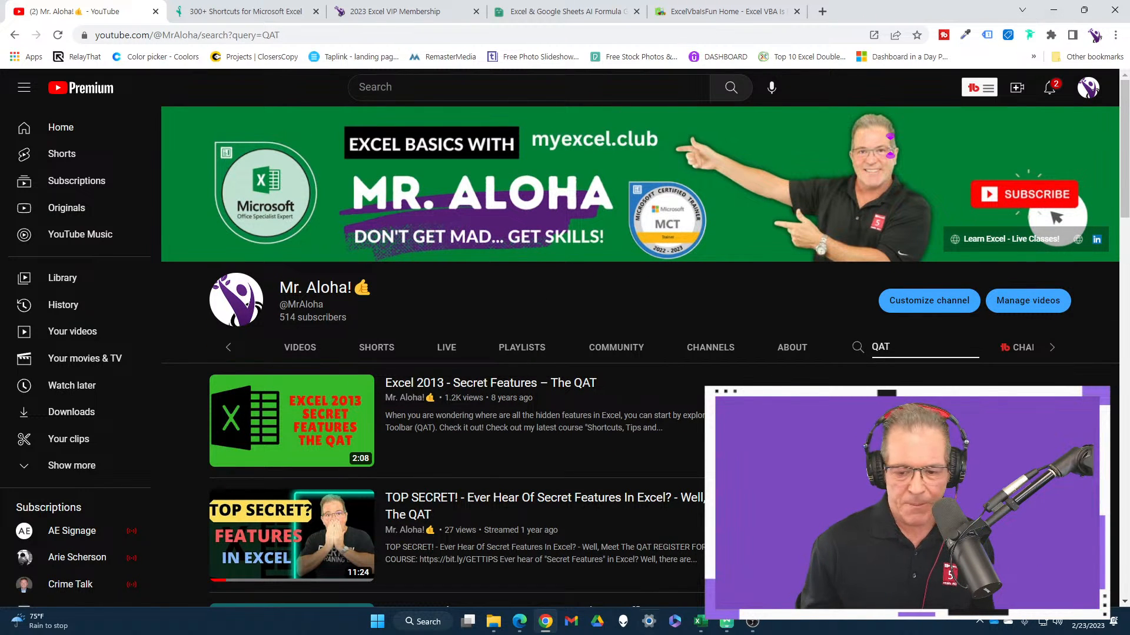
Switch to EdrawMind and mark the Record Macro topic with the green check symbol.
click(726, 624)
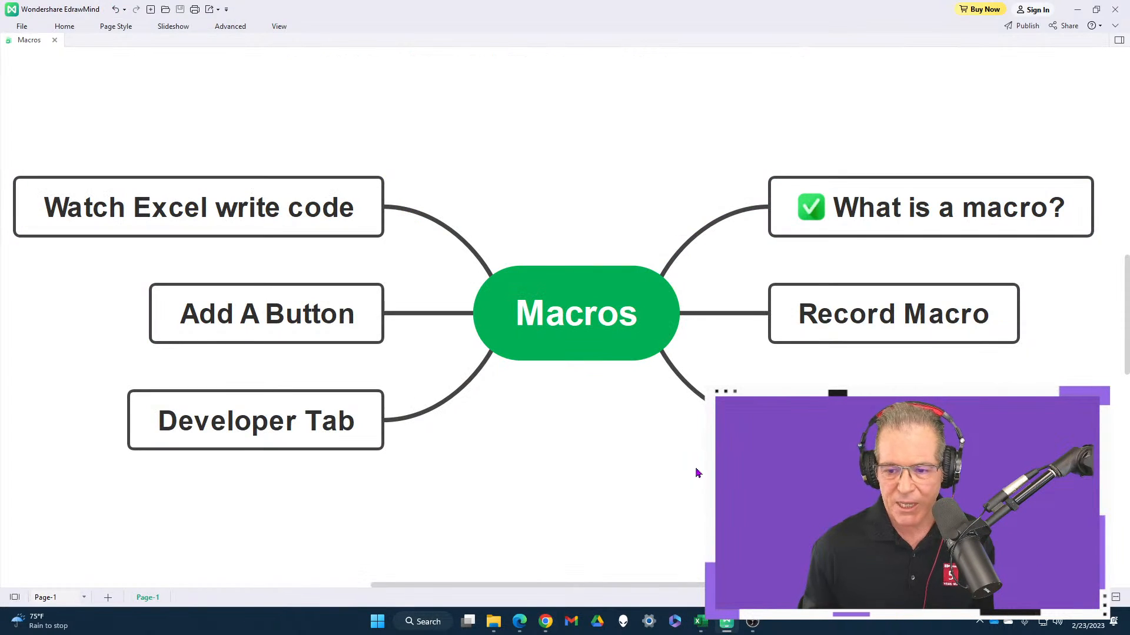
click(789, 325)
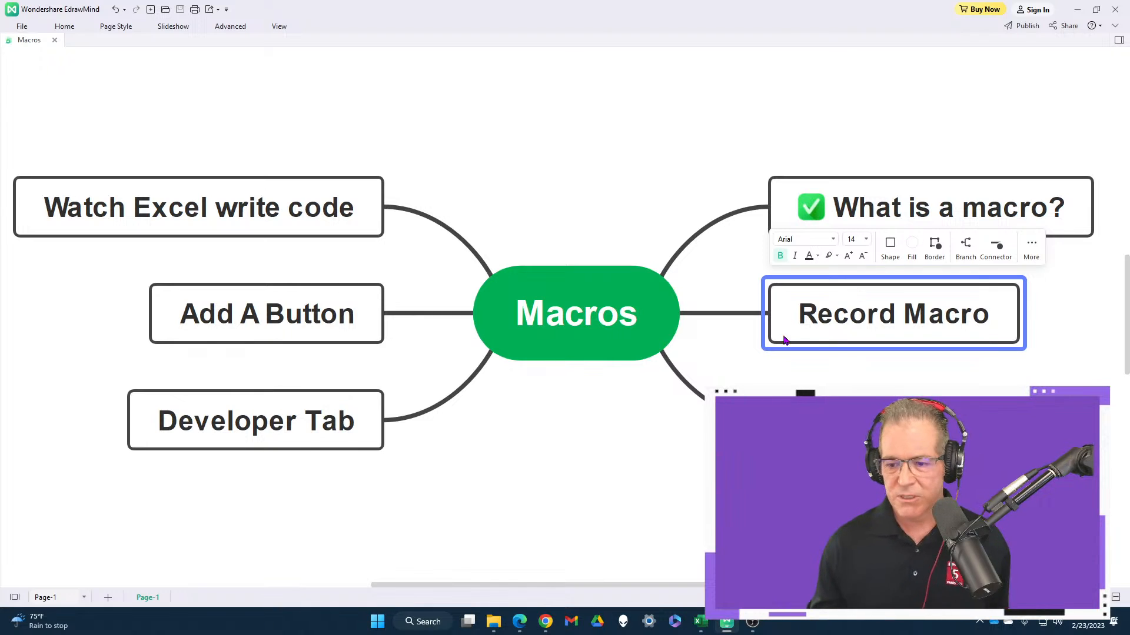
click(1119, 40)
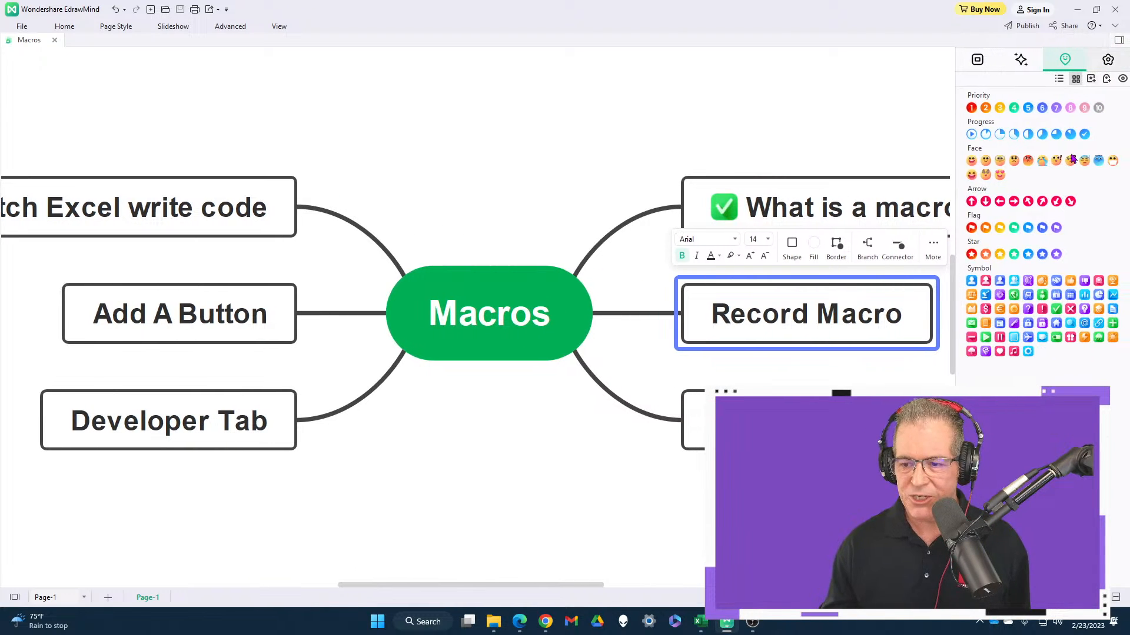
click(1057, 309)
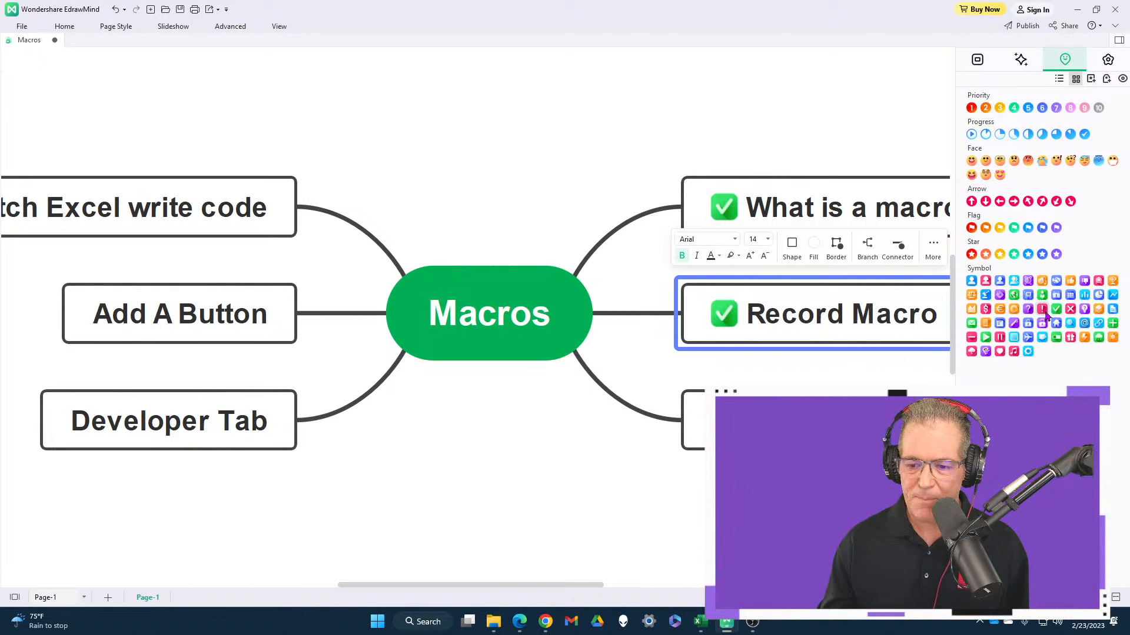
click(802, 380)
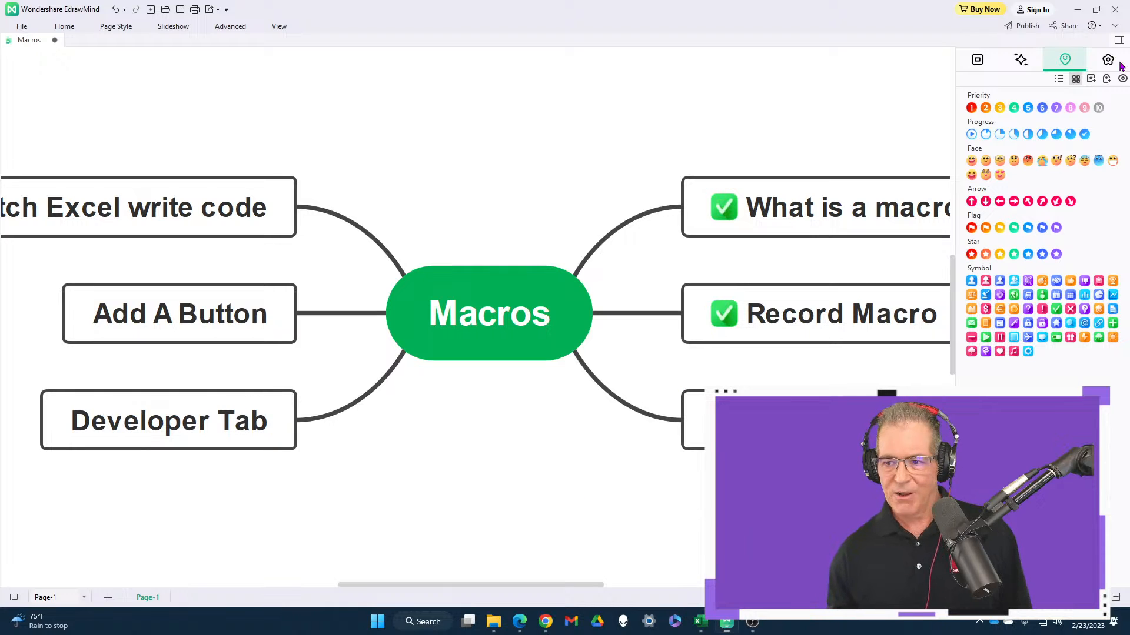
Select the Add A Button topic in the mind map and hide the marker pane.
click(222, 322)
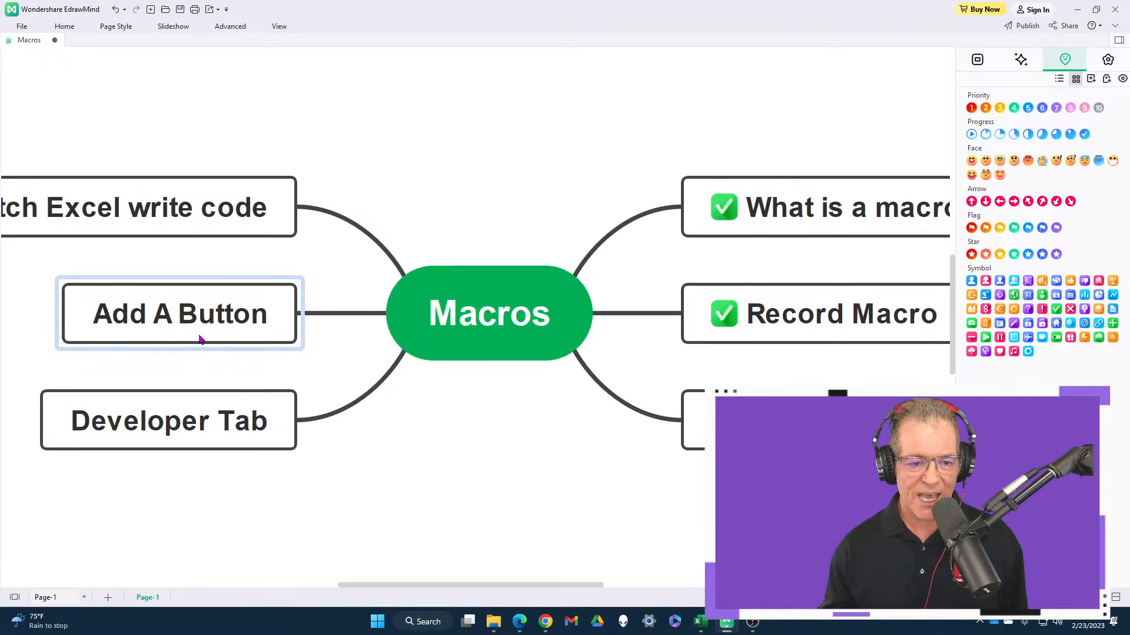
click(199, 339)
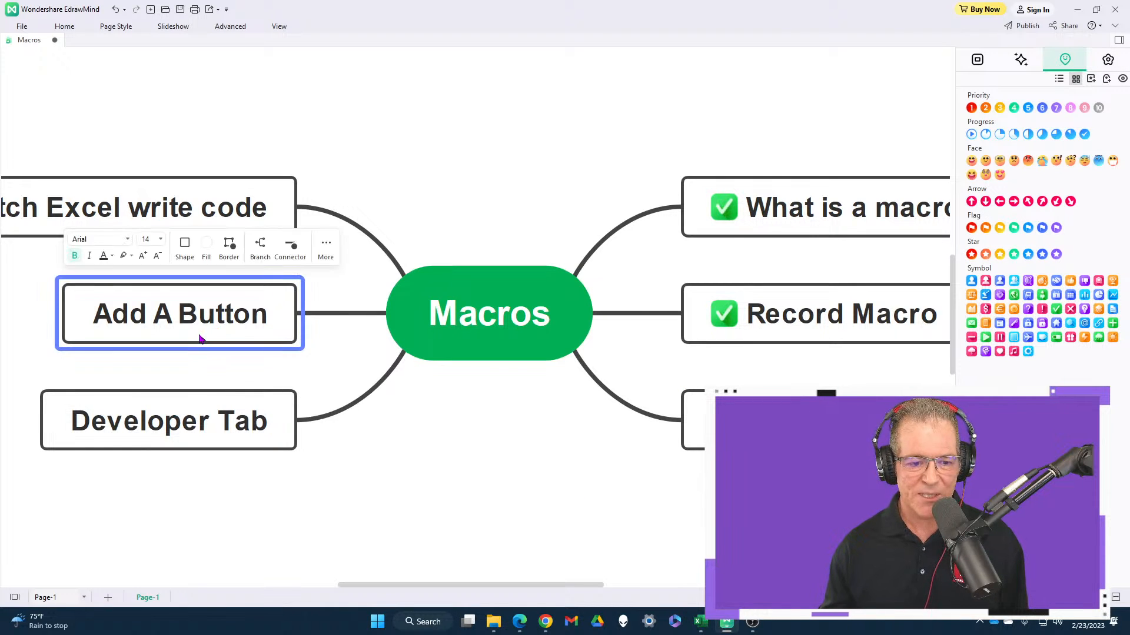
click(1117, 41)
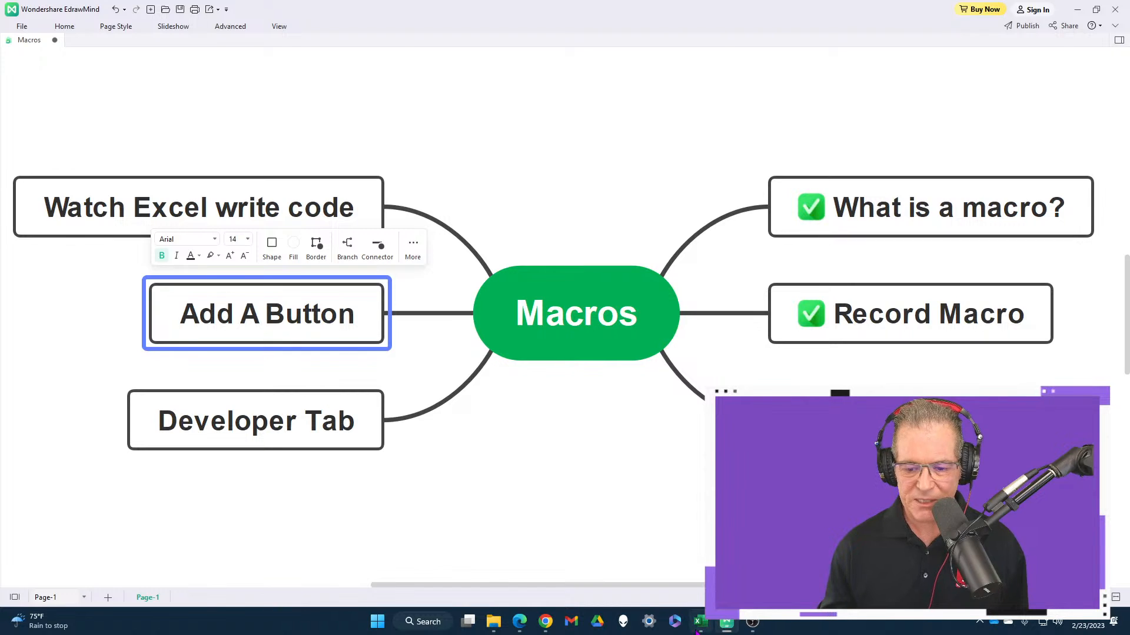
Switch to Excel, open the Quick Access Toolbar customization options, and widen and reposition the dialog.
click(697, 627)
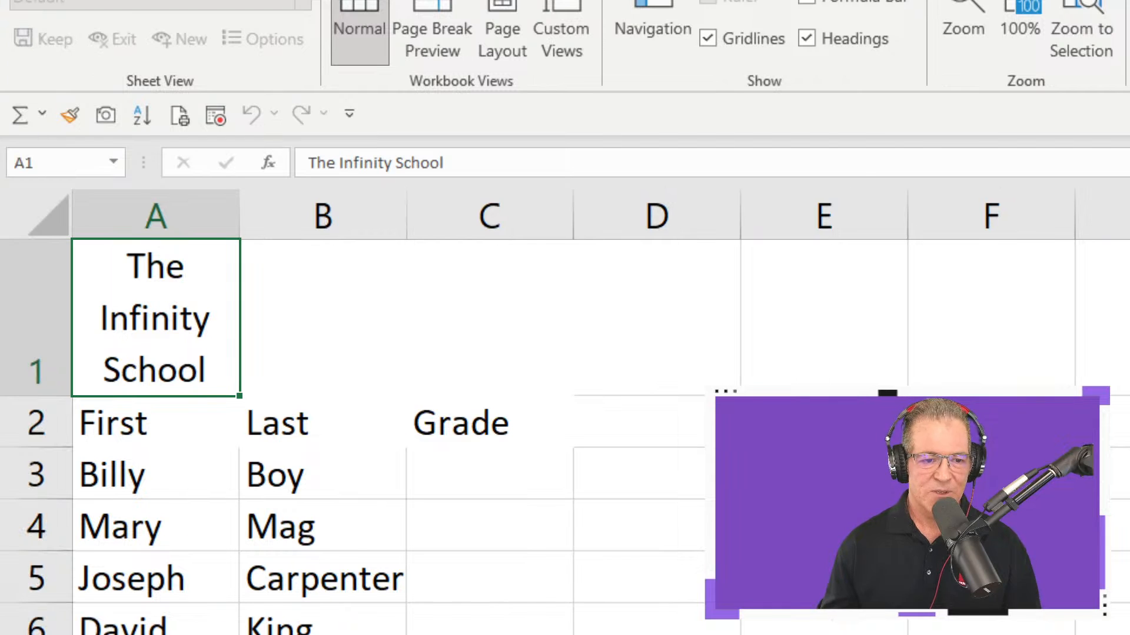
click(349, 115)
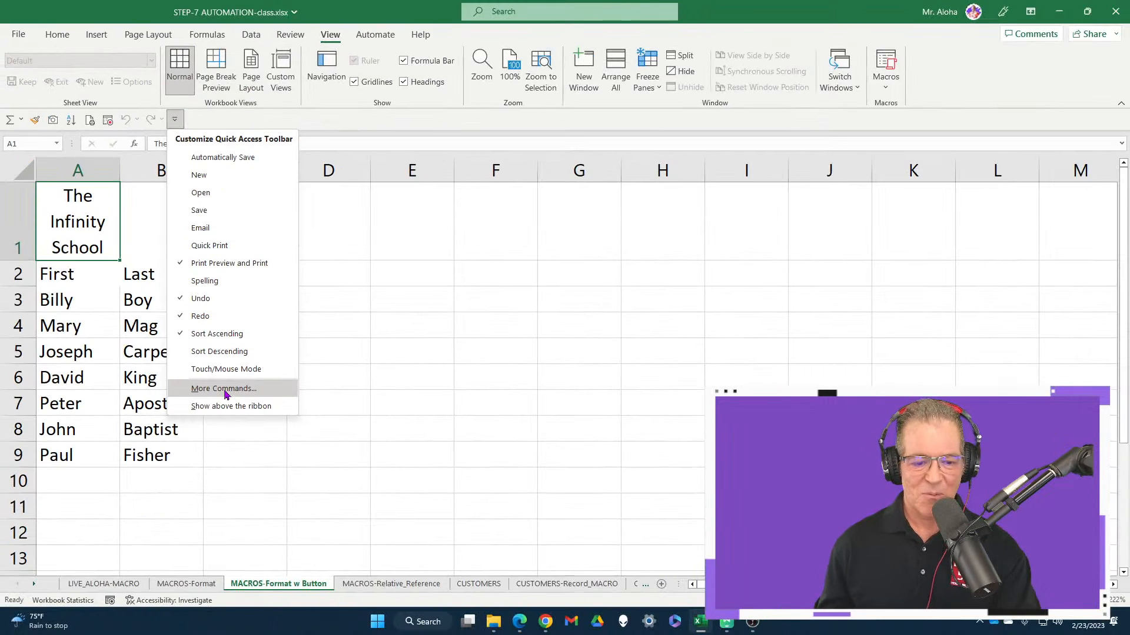
click(449, 198)
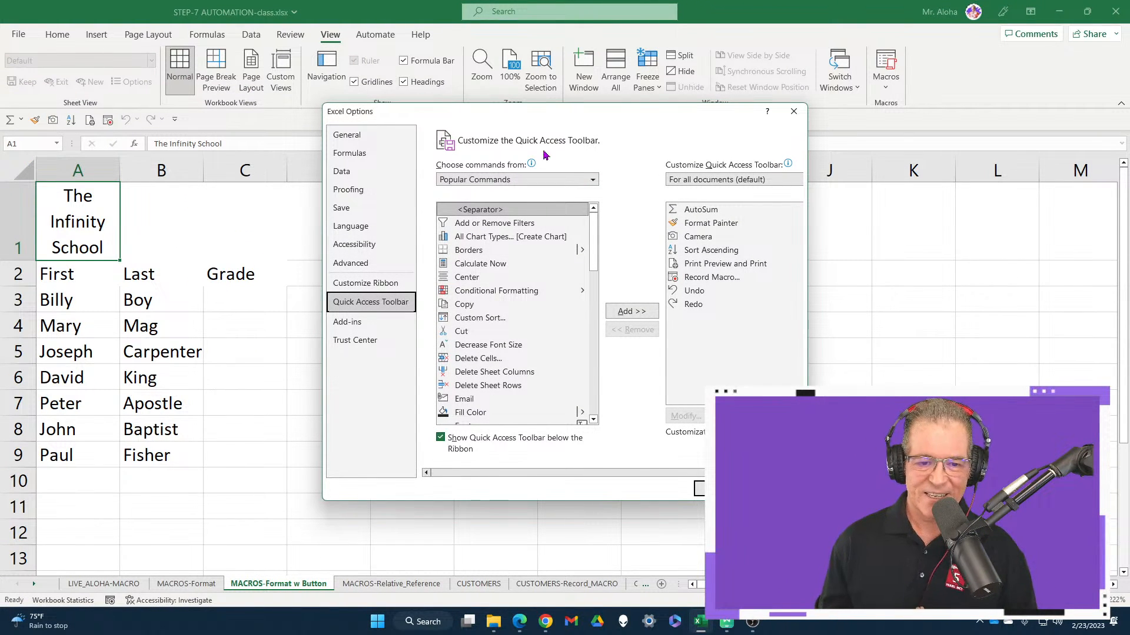
drag(807, 202, 906, 194)
drag(643, 116, 592, 104)
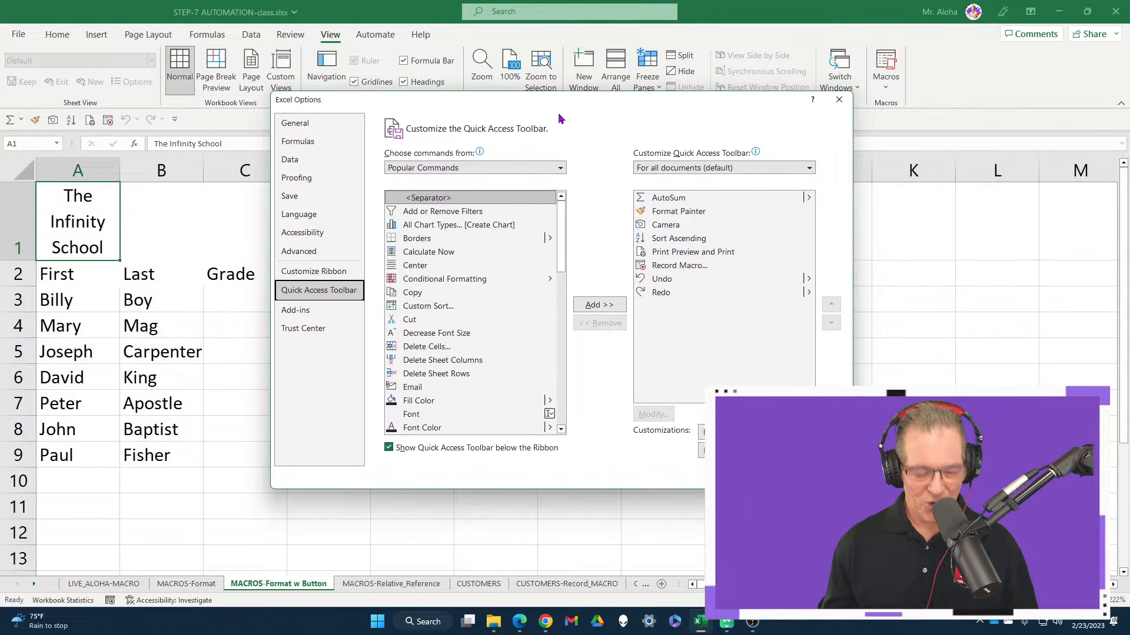
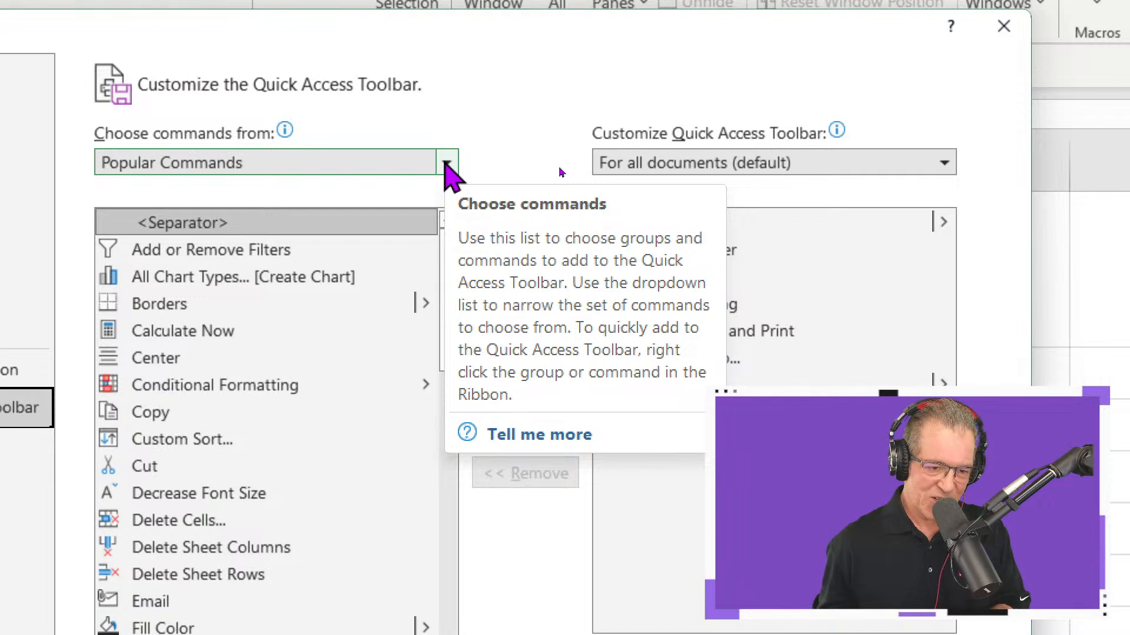
Add the FORMAT_SHEET macro to the Quick Access Toolbar for all documents and apply the change.
click(445, 165)
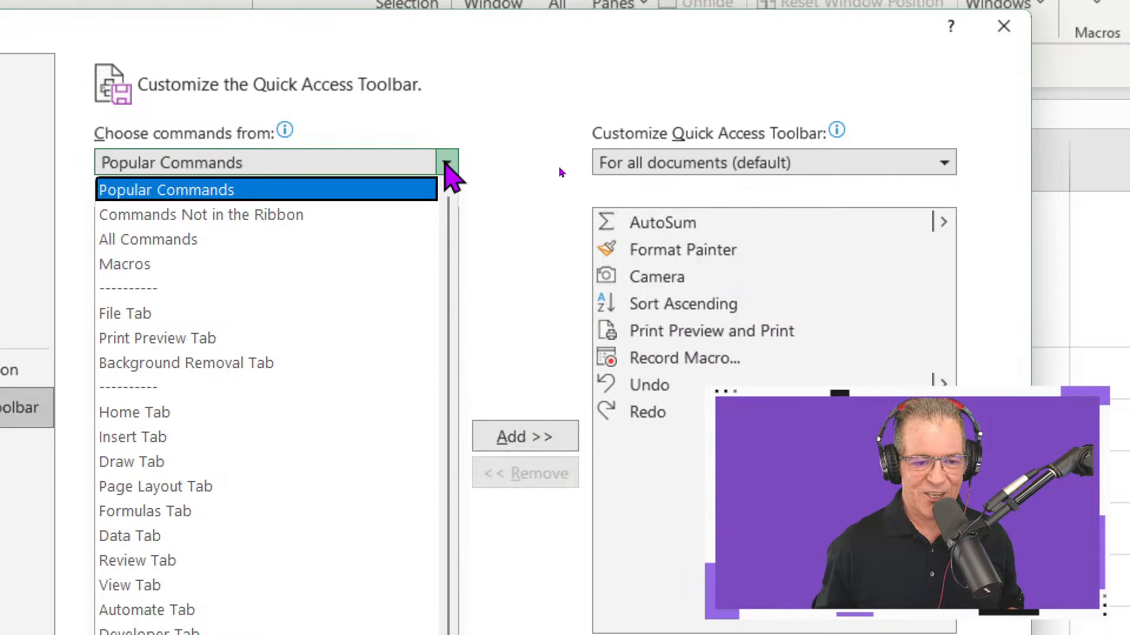
click(358, 281)
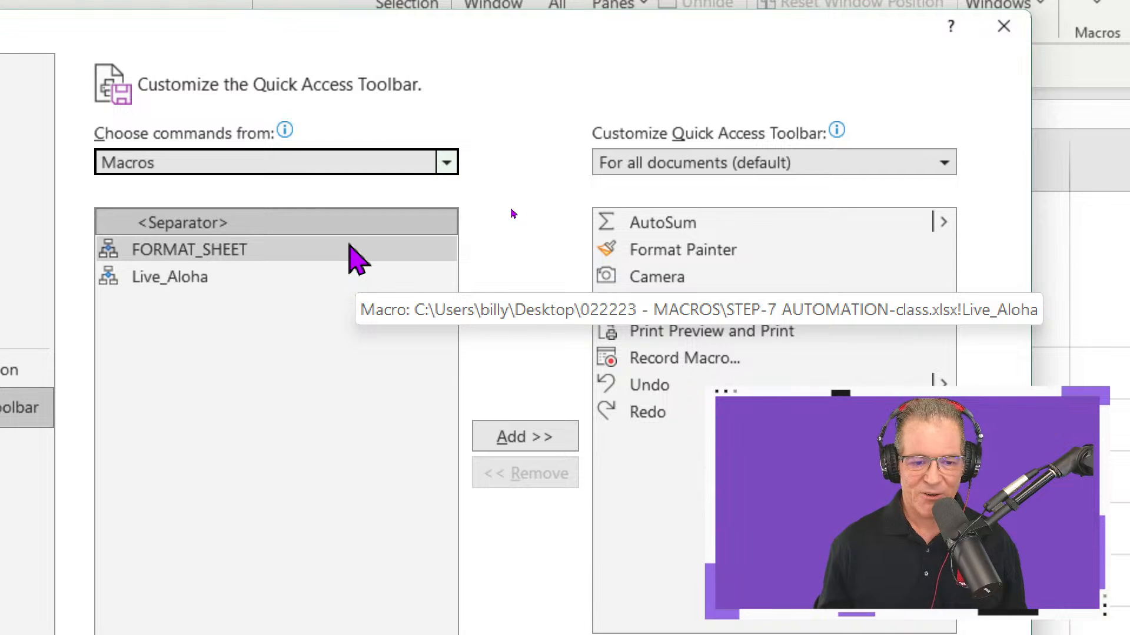
click(348, 248)
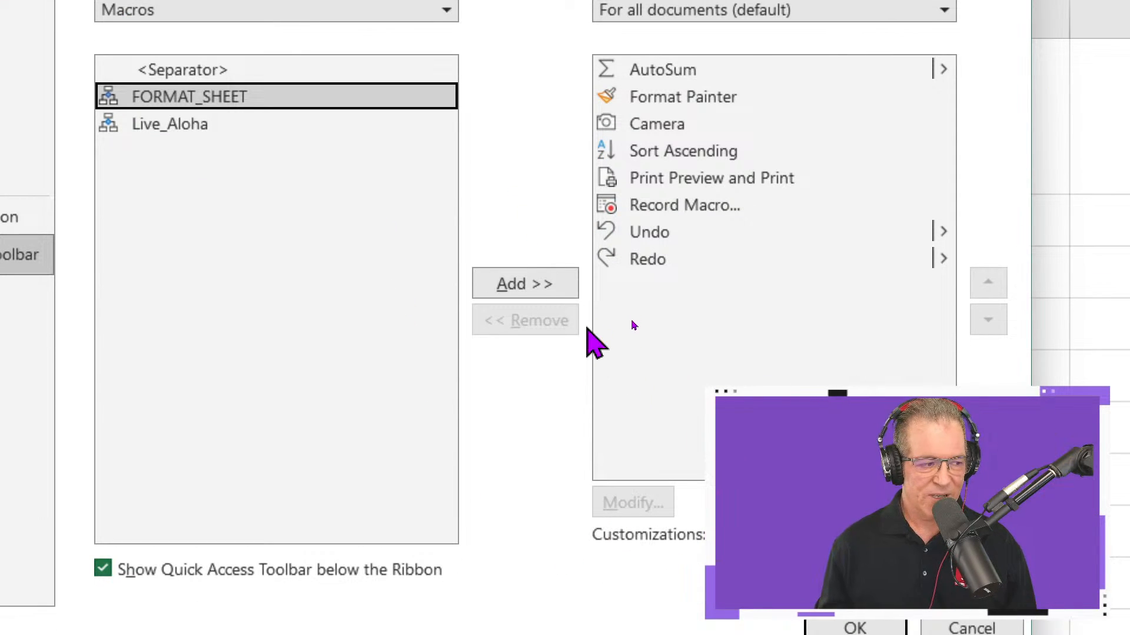
click(544, 287)
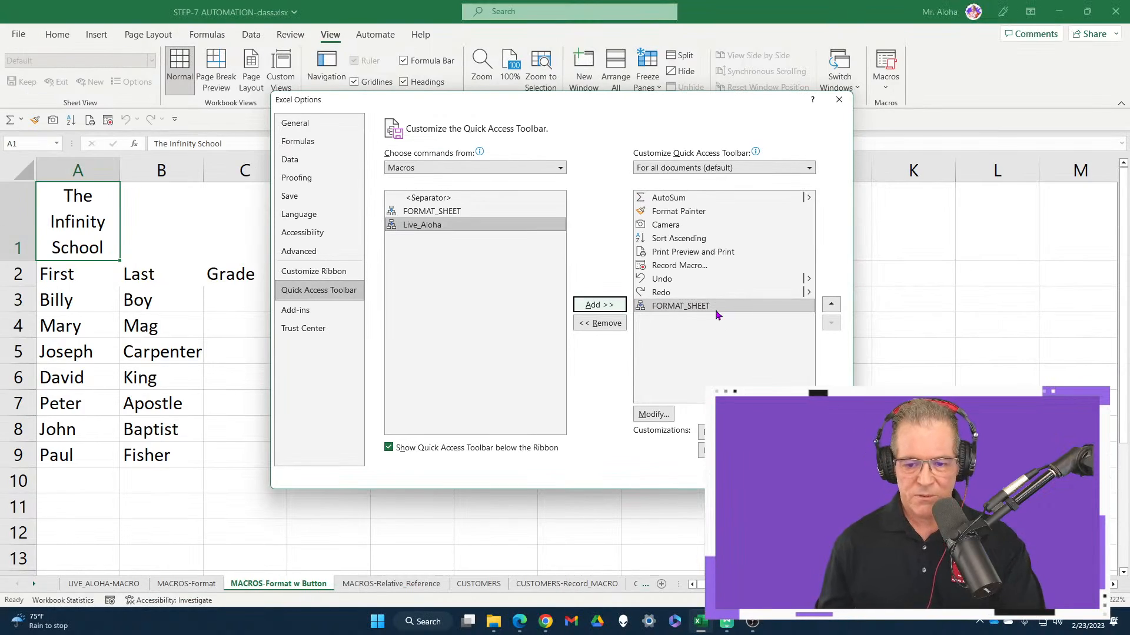
click(716, 313)
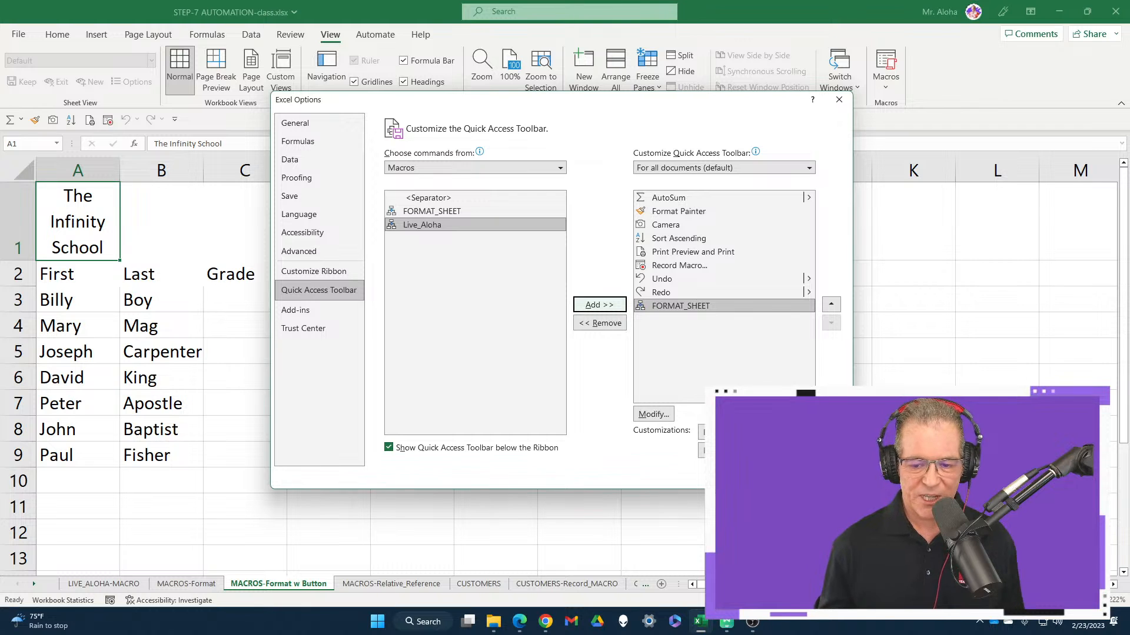
click(773, 477)
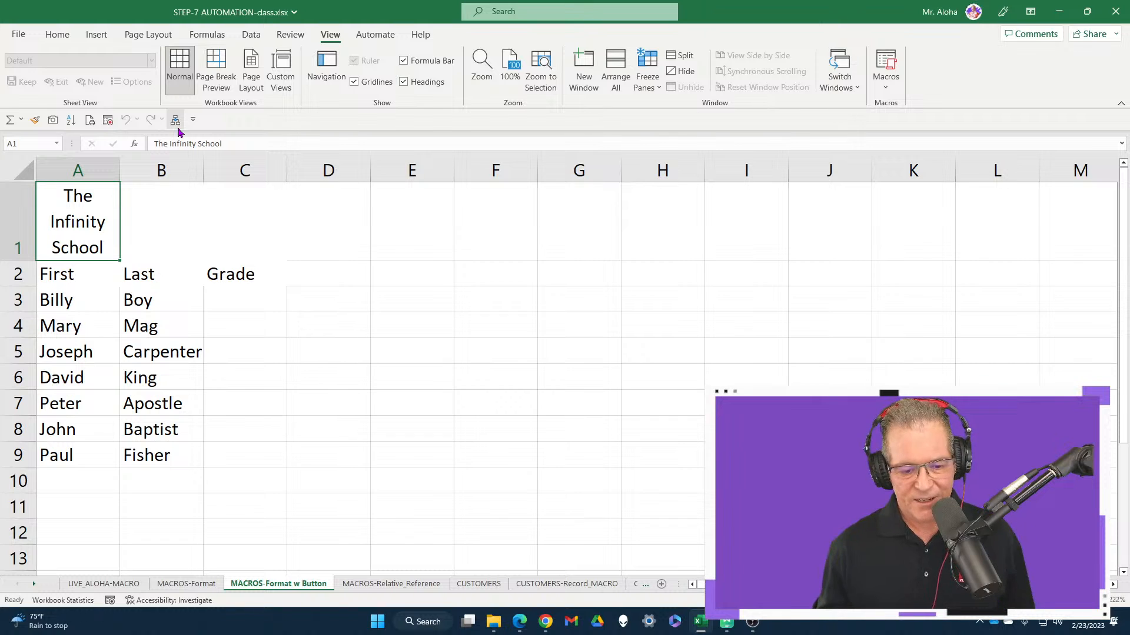
Clear all formatting from cells A1:C9 on the MACROS-Format sheet.
click(197, 585)
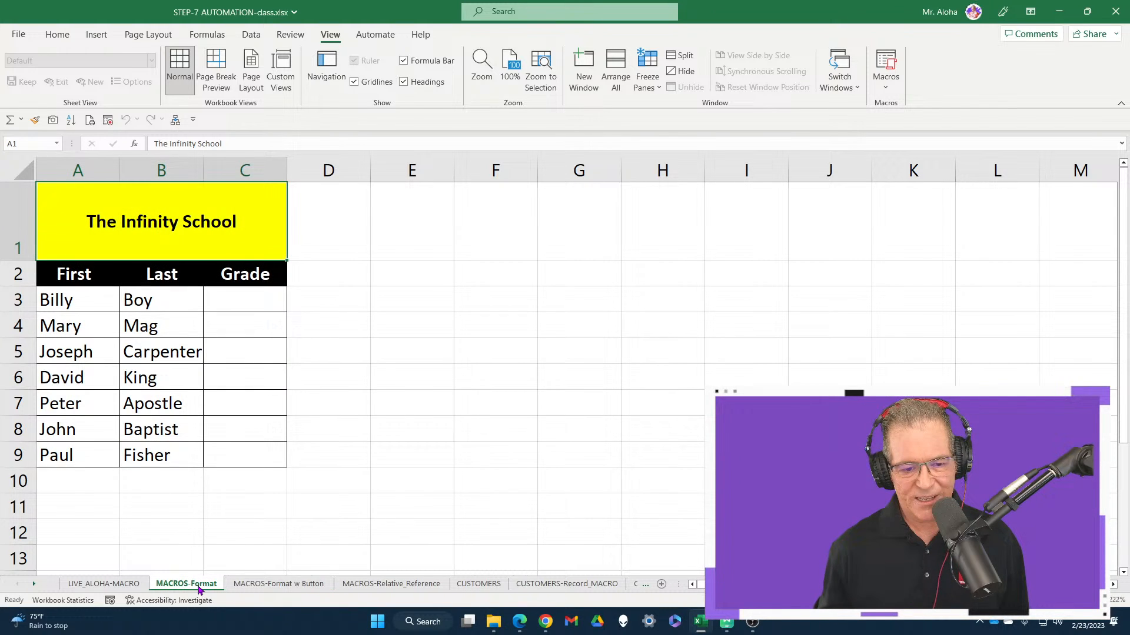
click(277, 584)
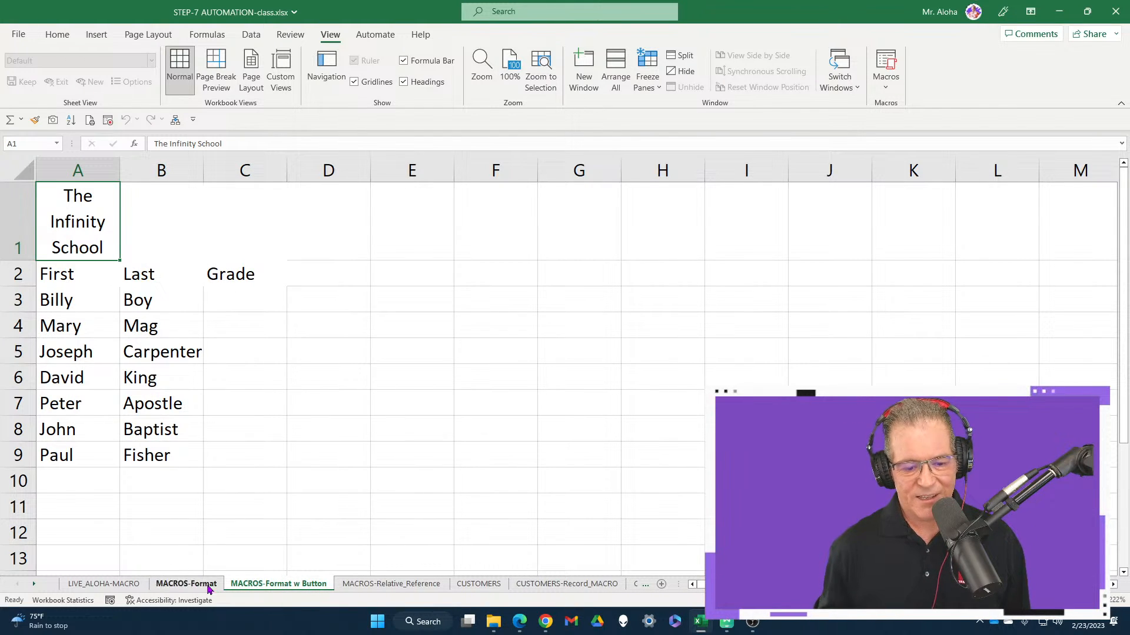
click(187, 584)
drag(131, 209, 138, 456)
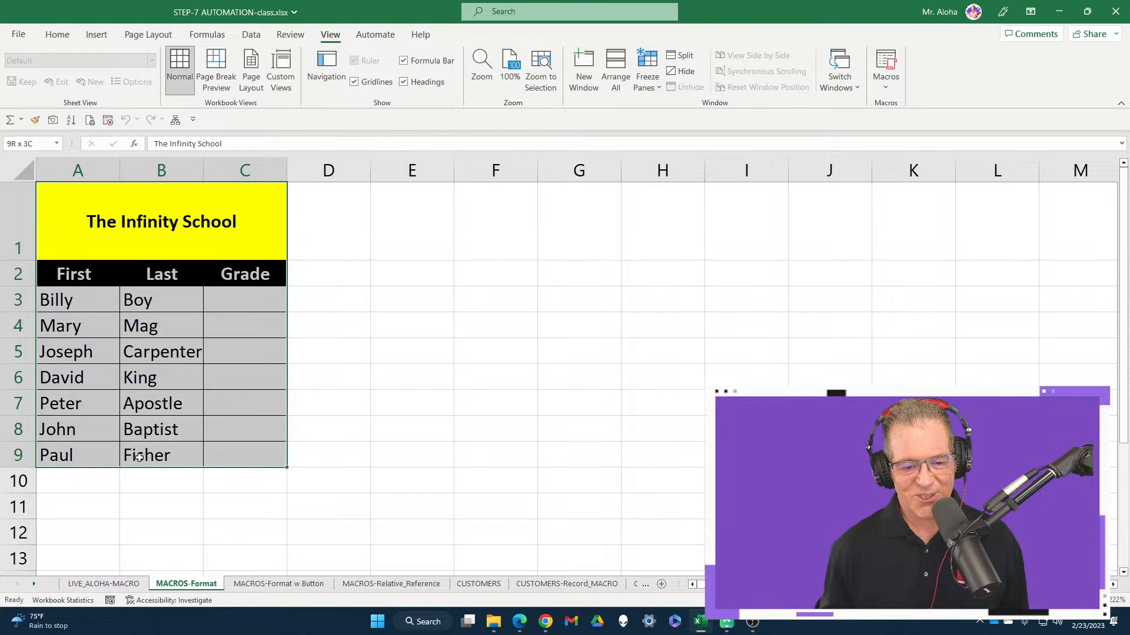
click(57, 34)
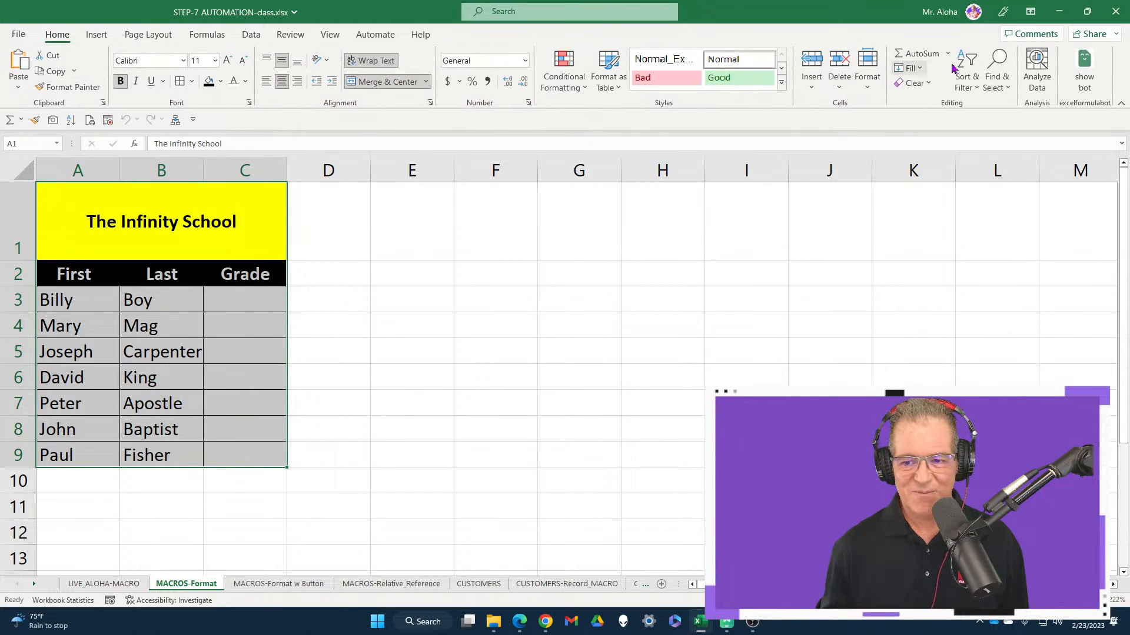
click(934, 85)
click(939, 118)
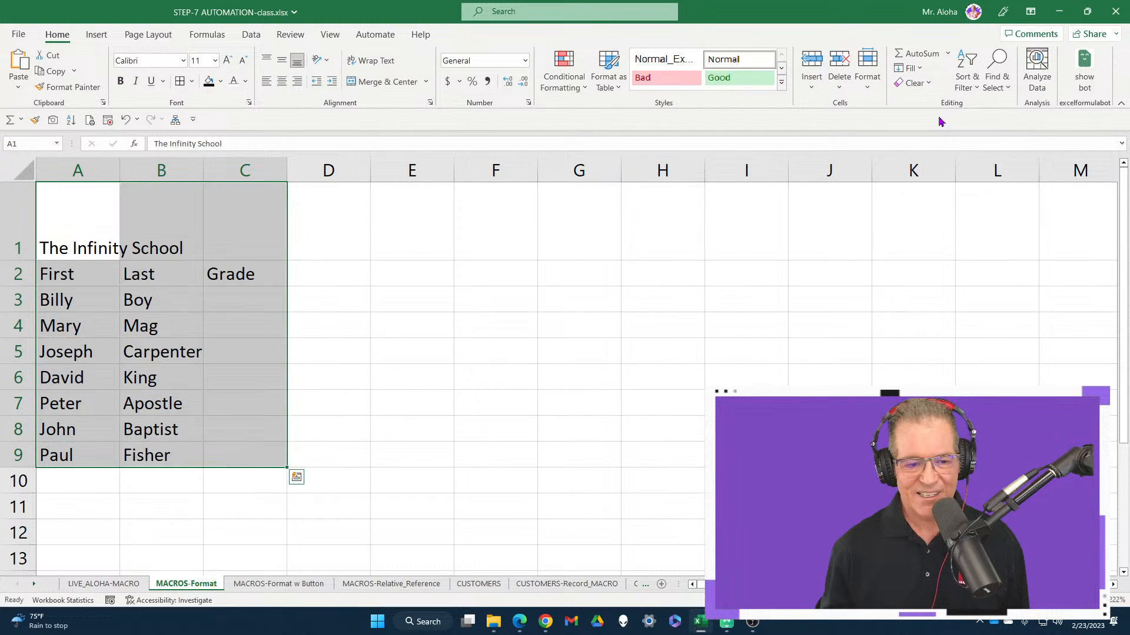
Apply Merge & Center to cell A1 containing the title on the MACROS-Format sheet.
click(65, 227)
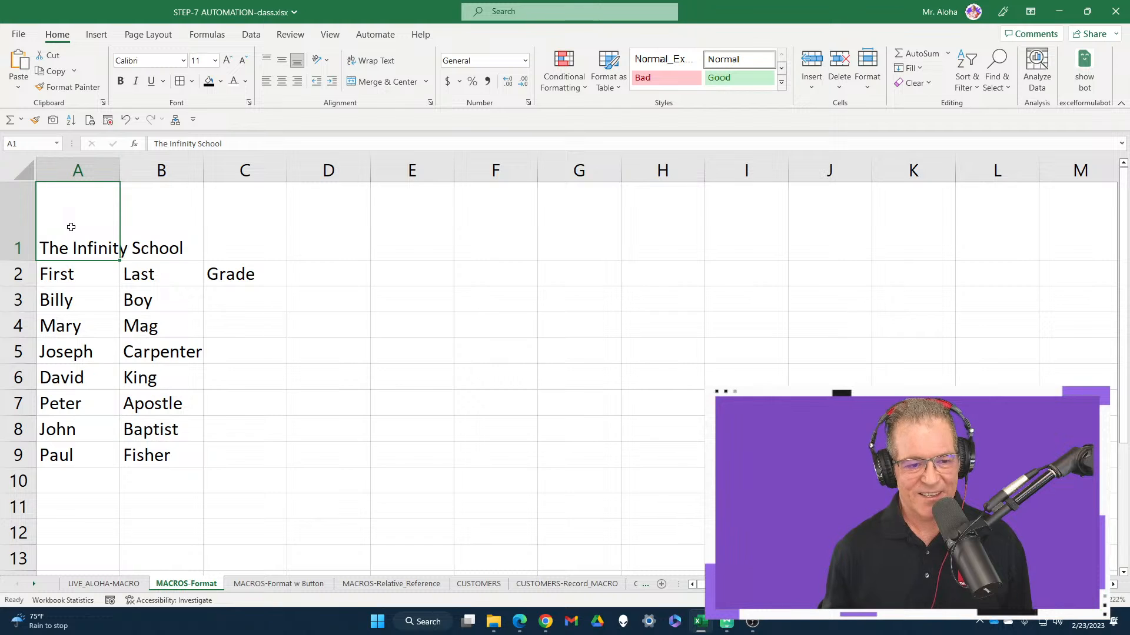
drag(71, 228, 247, 222)
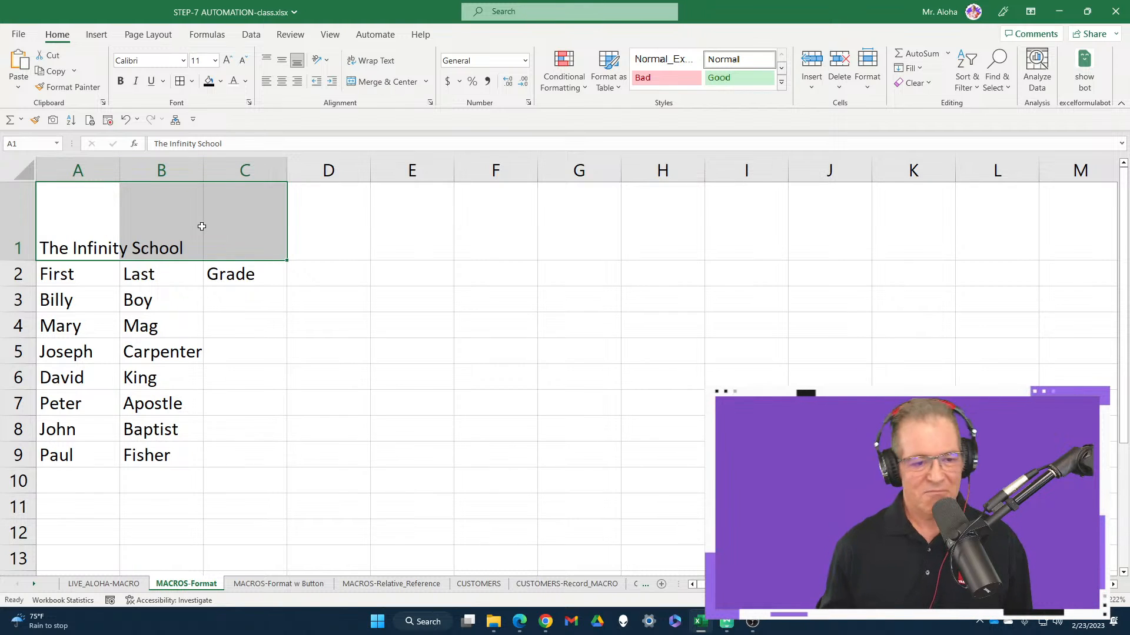
click(91, 220)
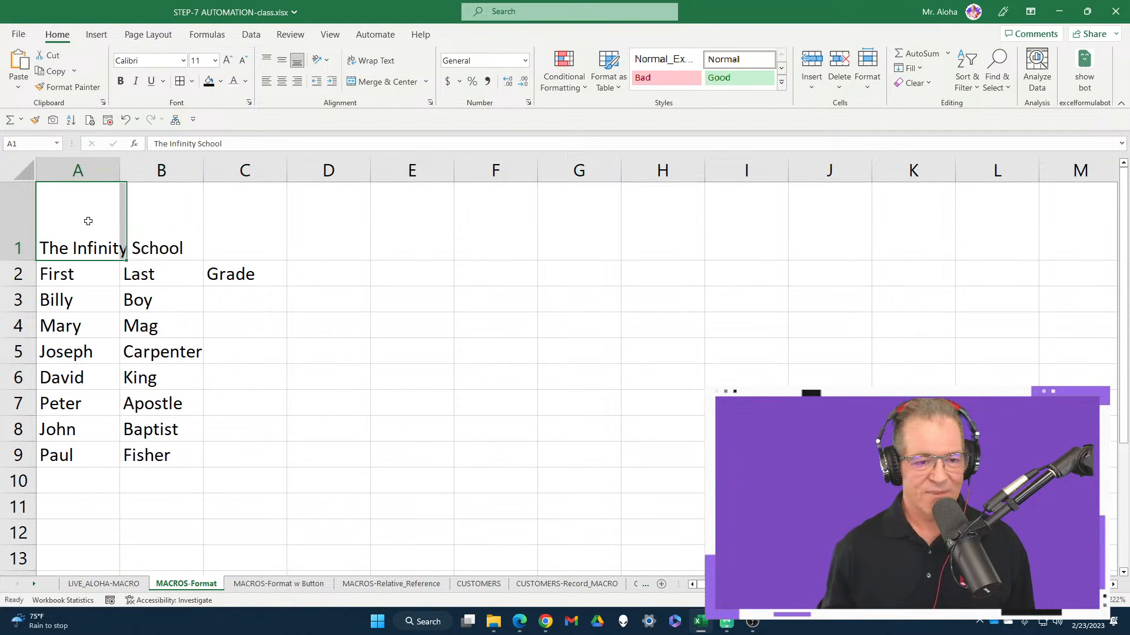
click(398, 88)
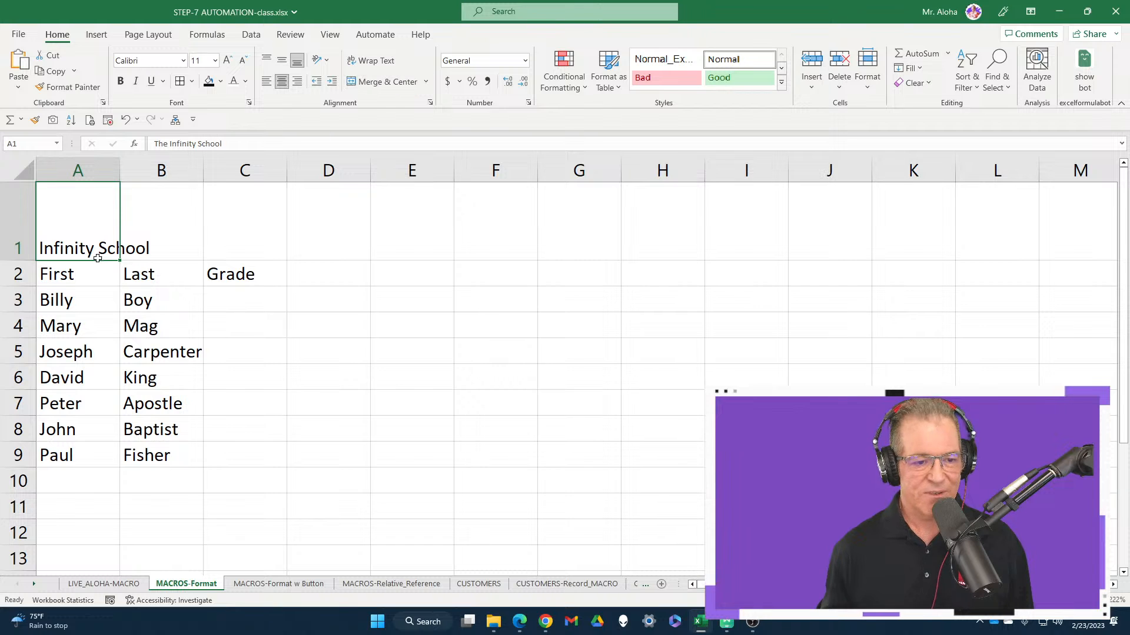
click(336, 199)
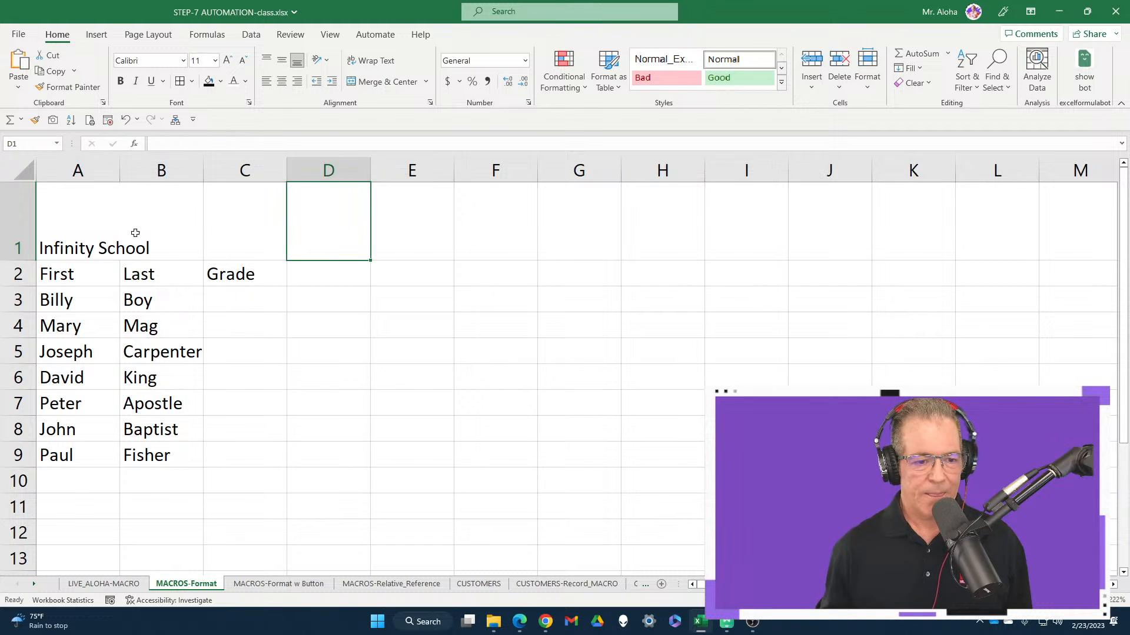
click(104, 238)
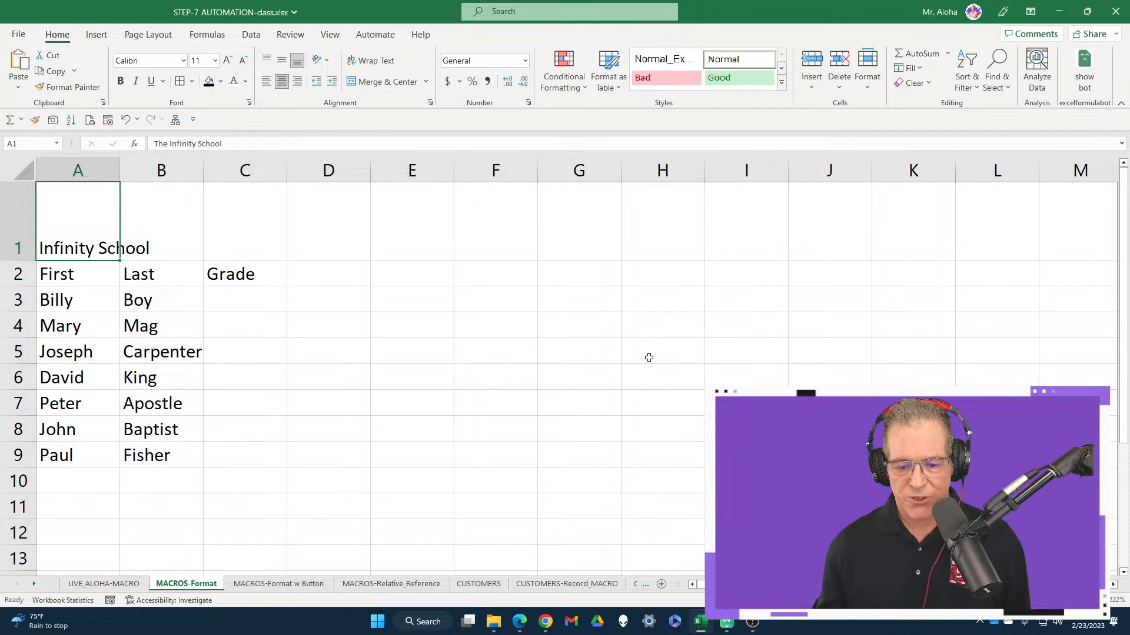
Run the FORMAT_SHEET macro from the Quick Access Toolbar on the MACROS-Format w Button sheet.
click(303, 585)
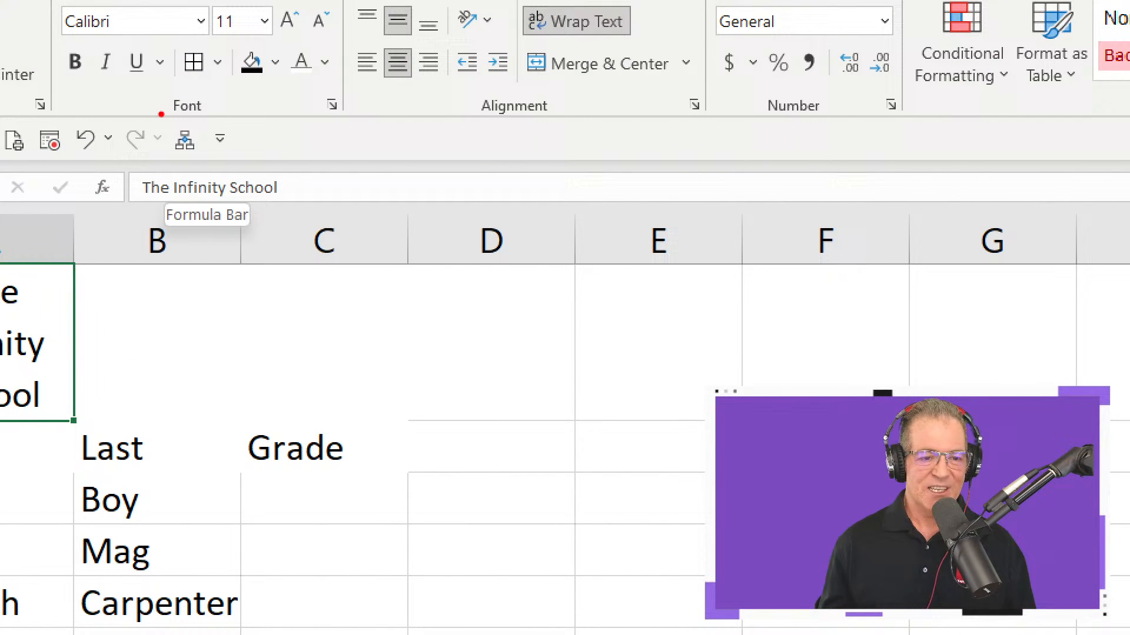
mouse_move(161, 114)
mouse_down()
mouse_move(236, 168)
mouse_move(141, 107)
mouse_up()
drag(197, 154, 308, 205)
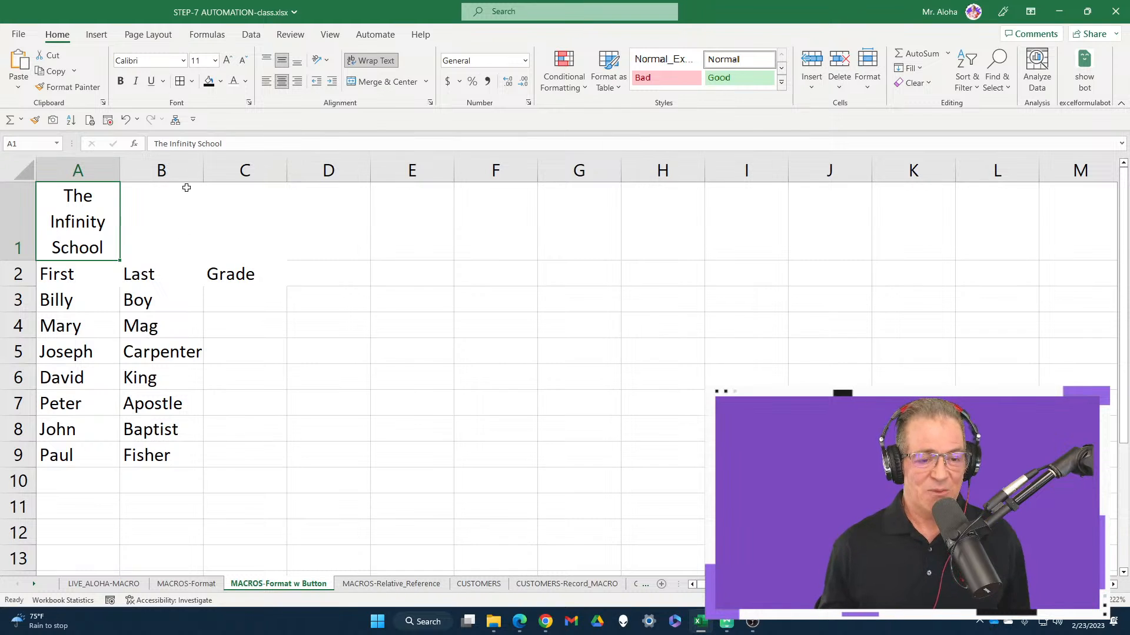
click(179, 126)
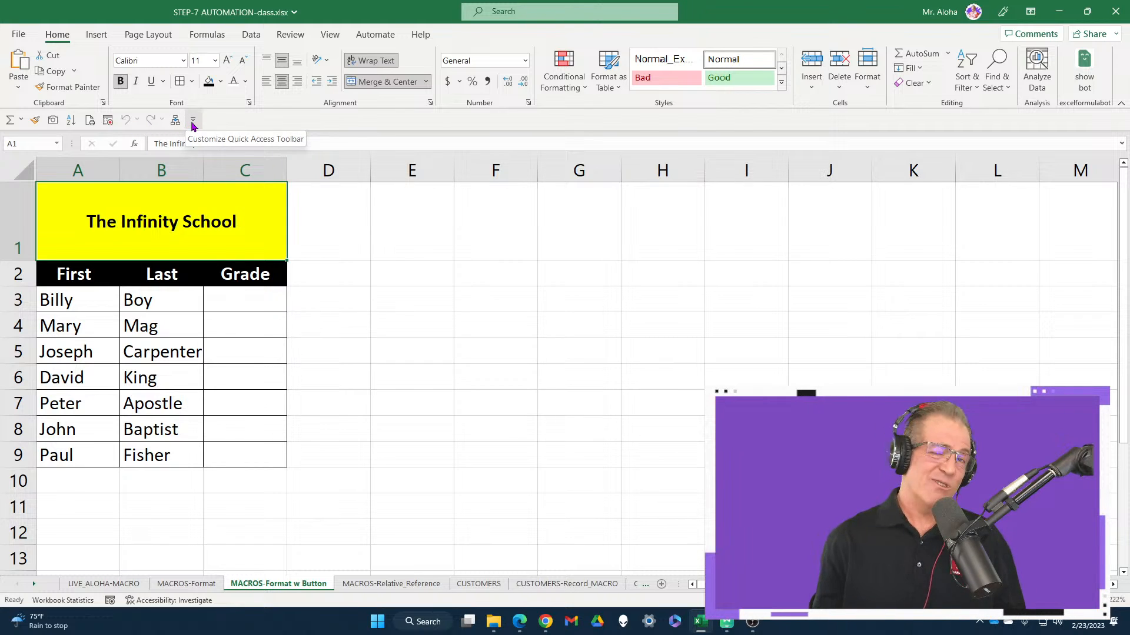
Add the Live_Aloha macro to the Quick Access Toolbar for all documents and apply the change.
click(192, 122)
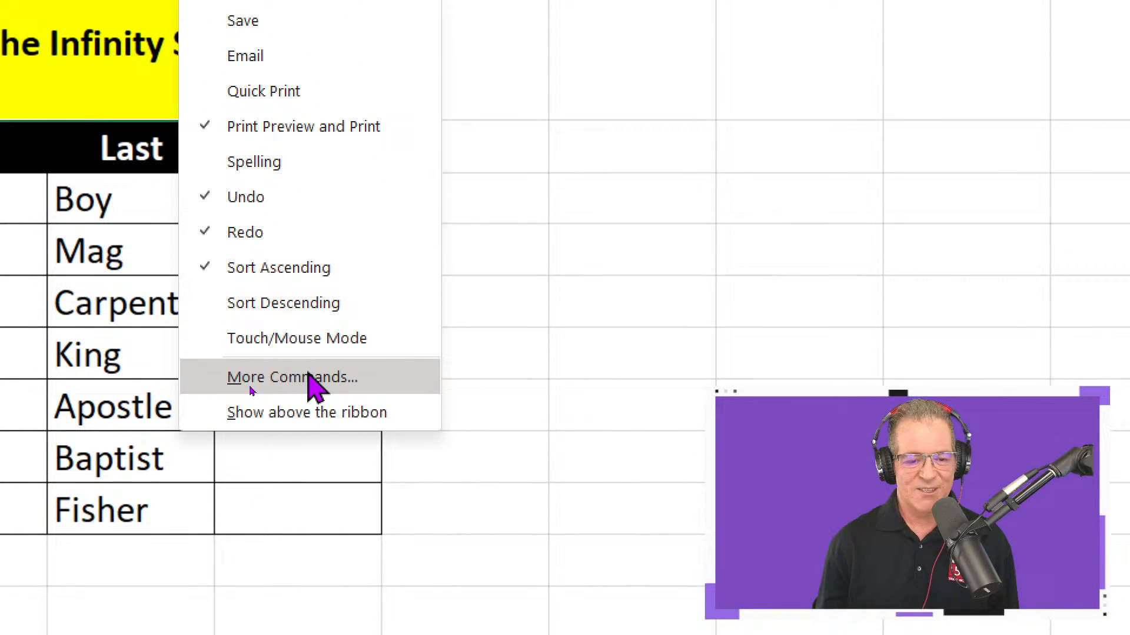
click(307, 377)
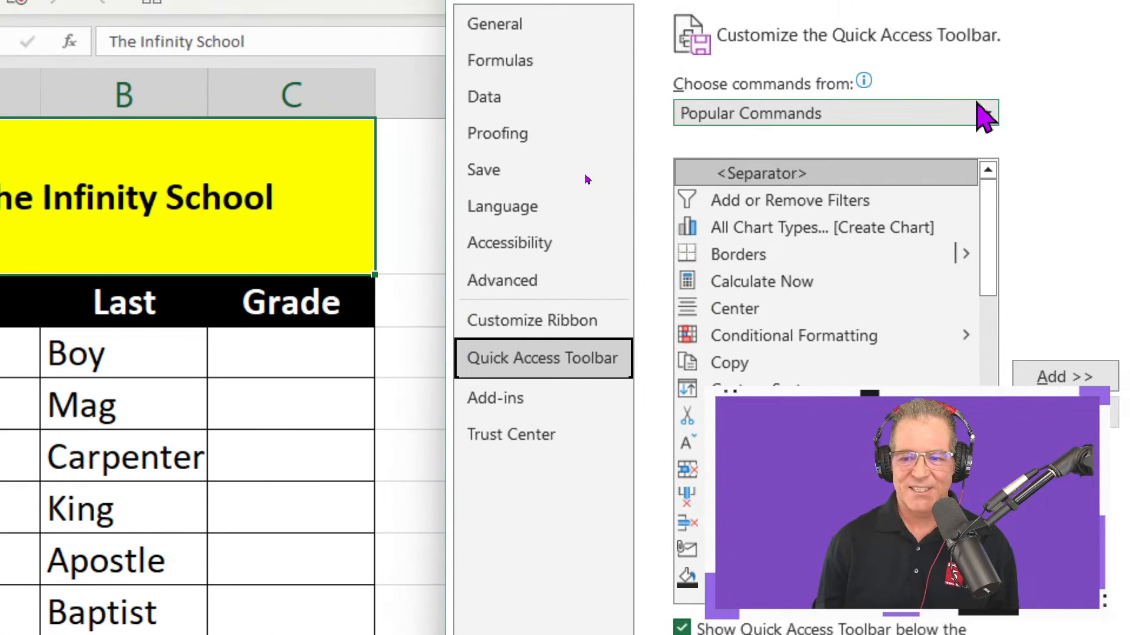
click(962, 115)
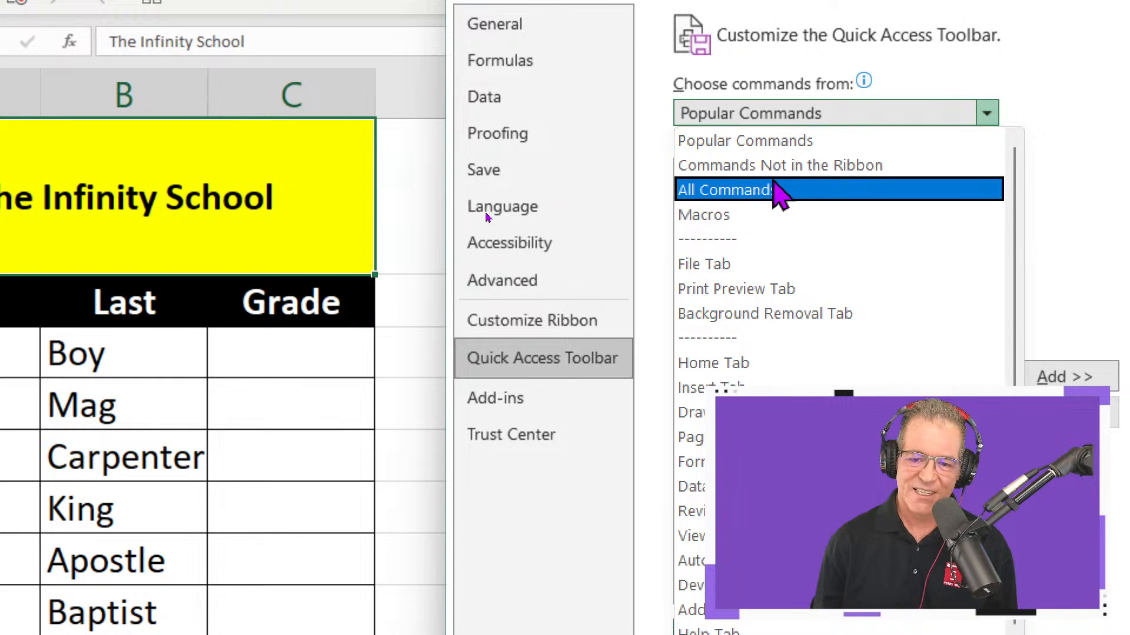
click(747, 216)
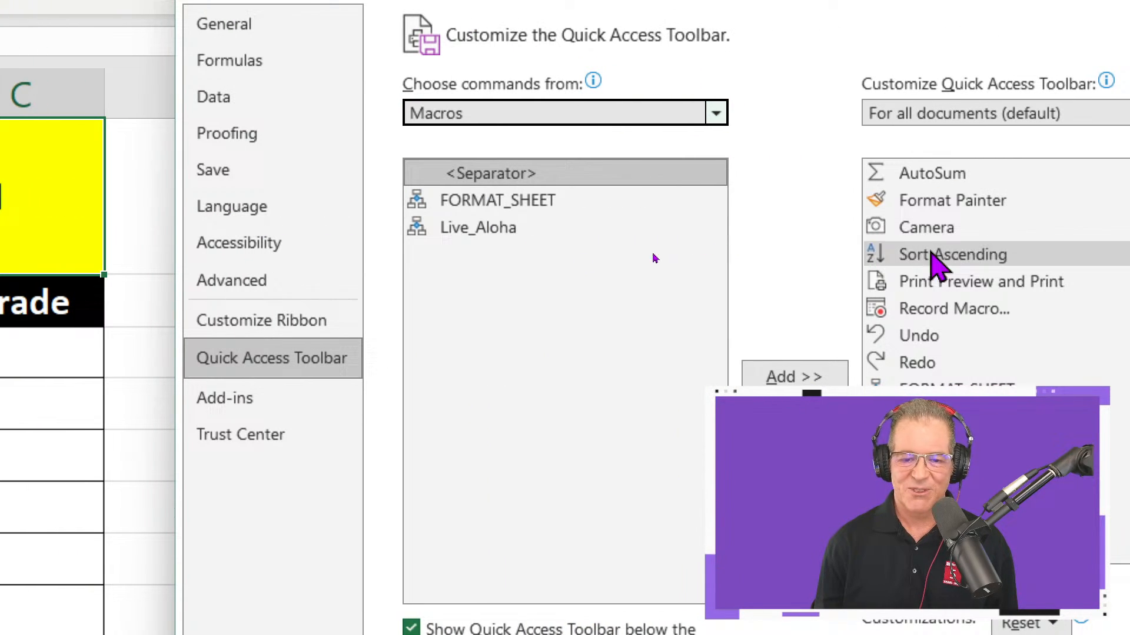
click(533, 229)
click(599, 263)
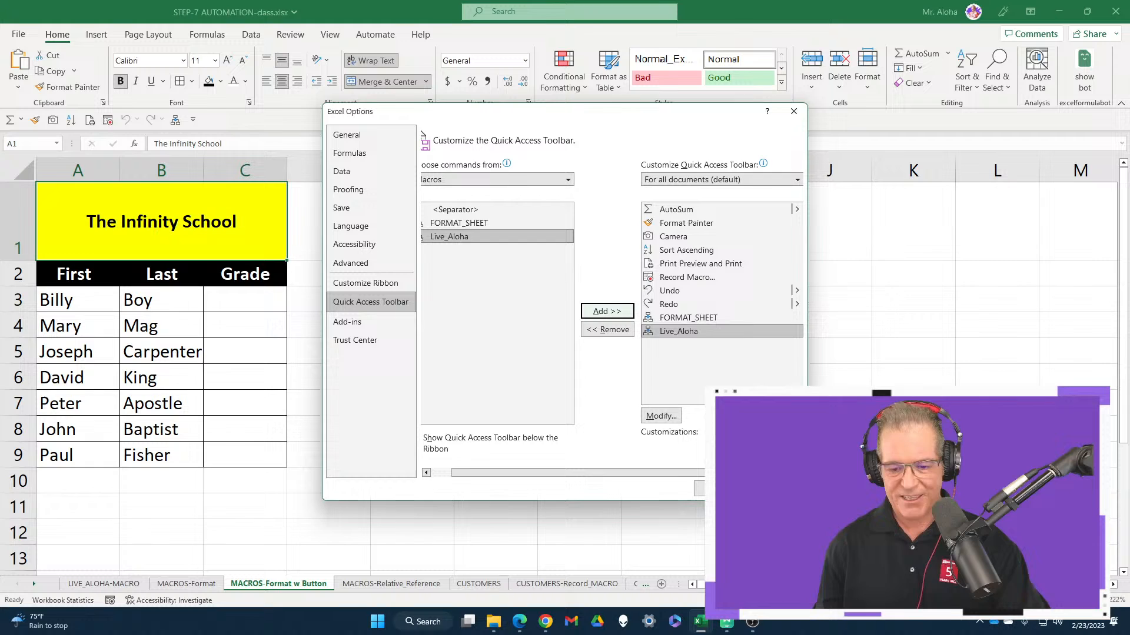
click(700, 489)
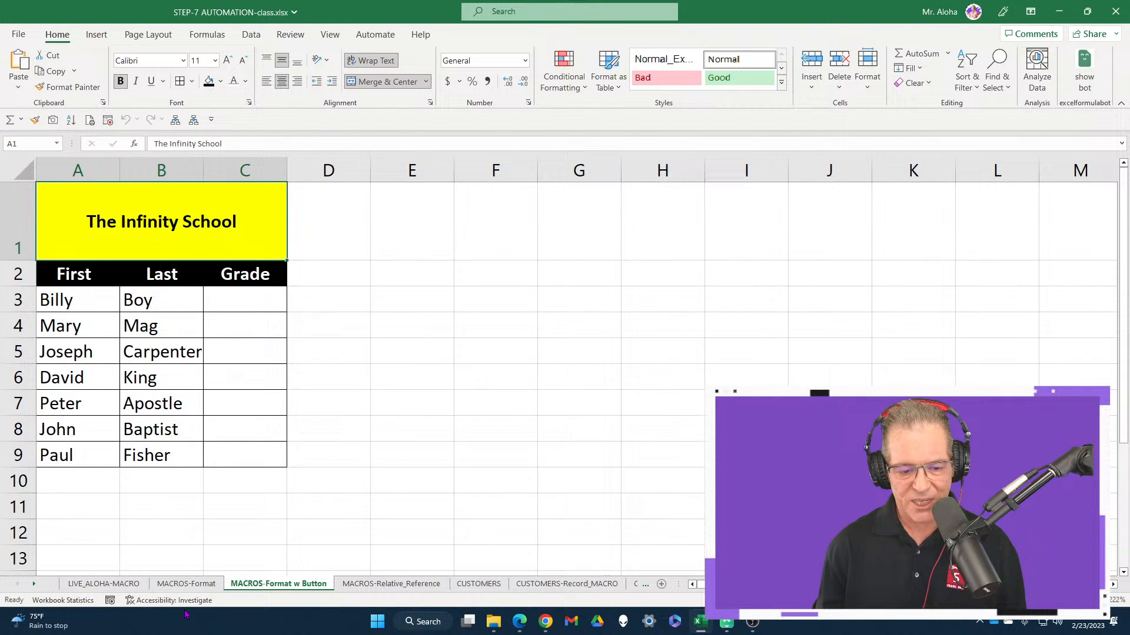
Run the Live_Aloha macro from the Quick Access Toolbar in cell A1 of the MACROS-Format sheet.
click(186, 584)
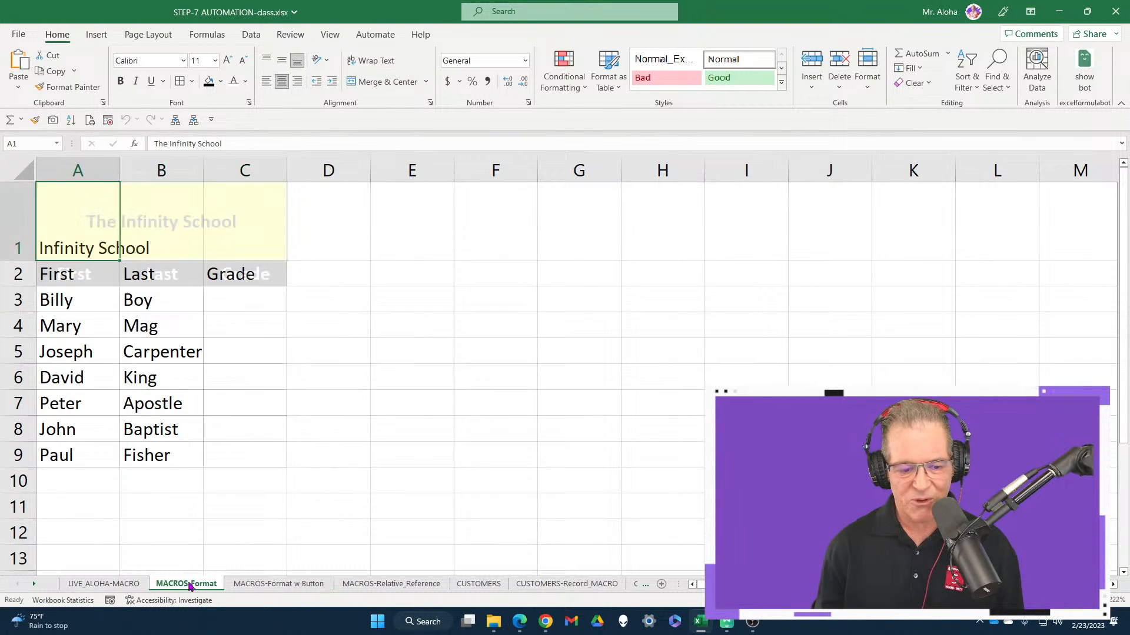
click(195, 120)
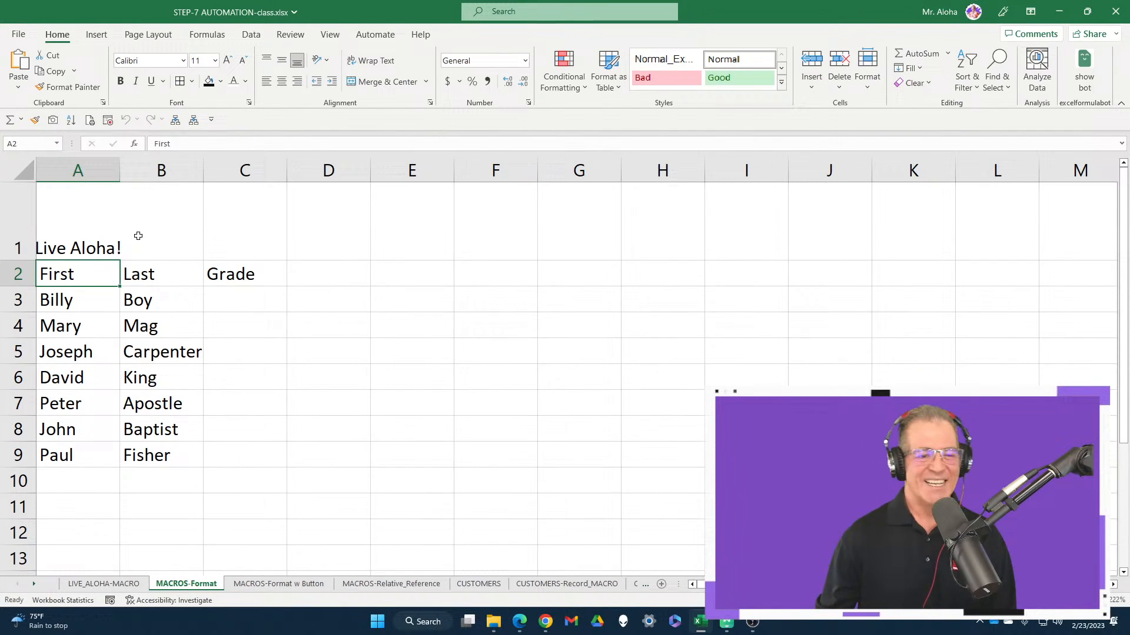
click(137, 236)
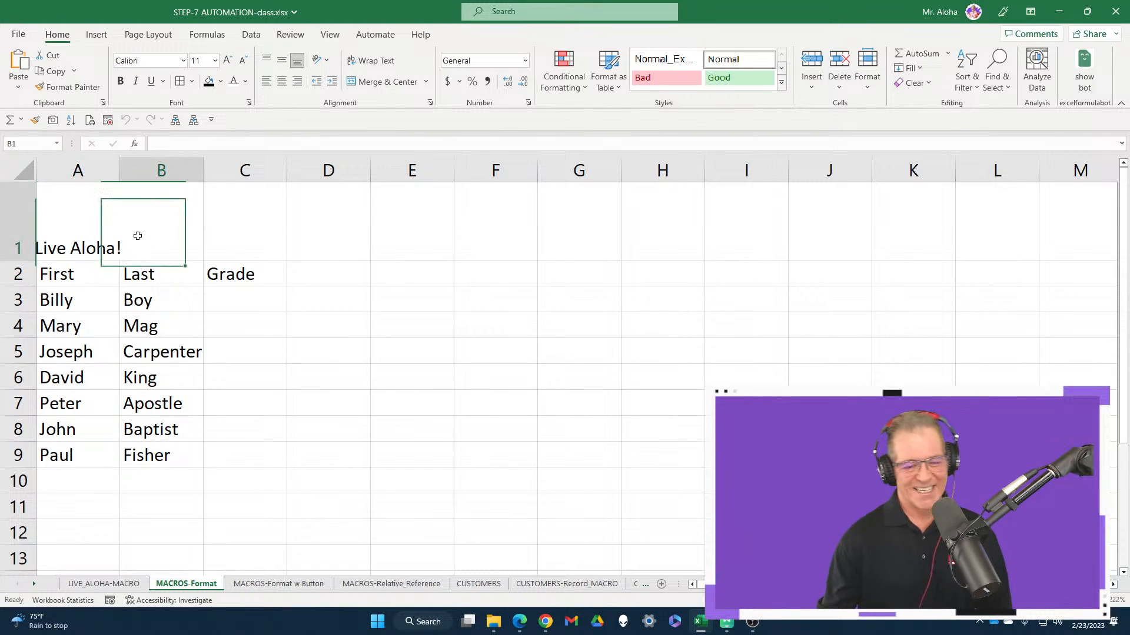
click(84, 242)
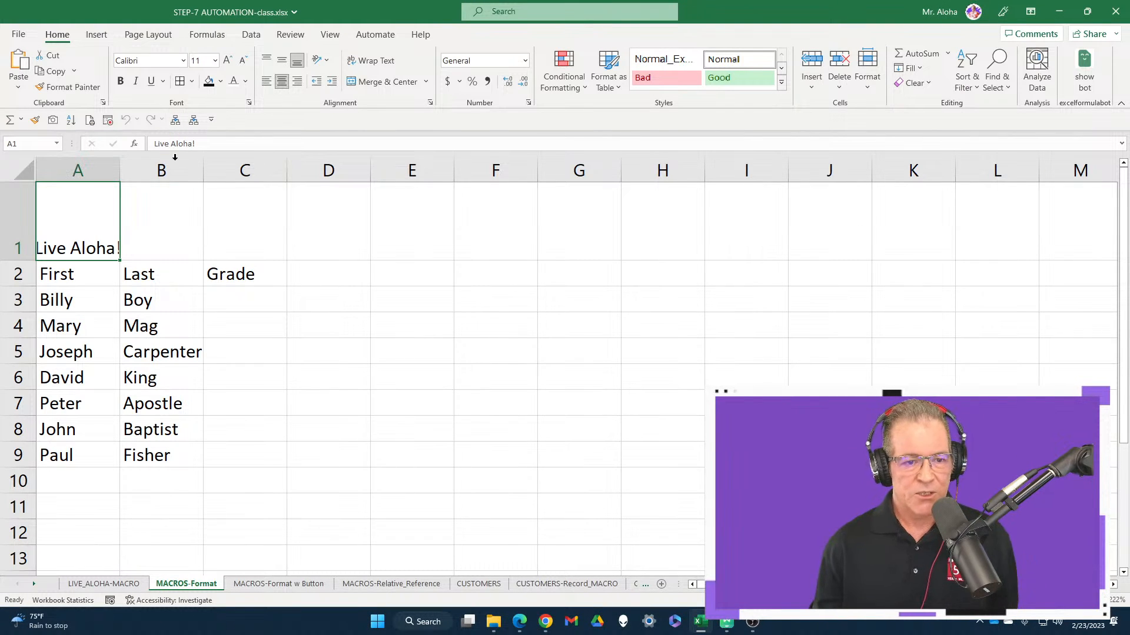
Copy the title text "The Infinity School" from the MACROS-Format w Button sheet and paste it into cell A1 of MACROS-Format.
click(278, 584)
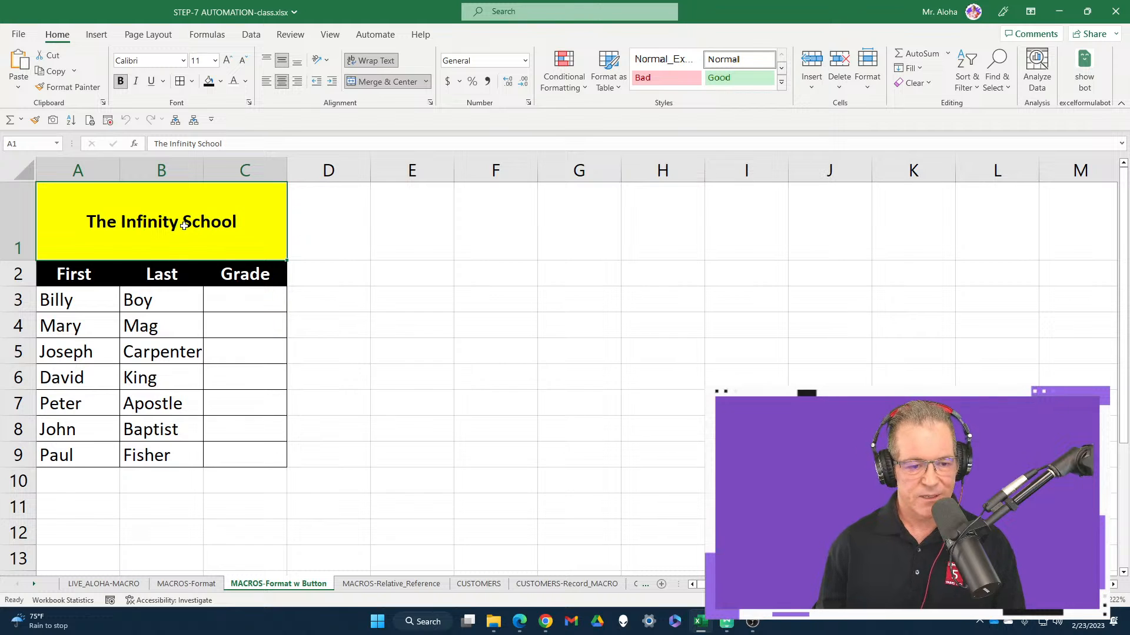
drag(231, 146, 146, 145)
key(ctrl+c)
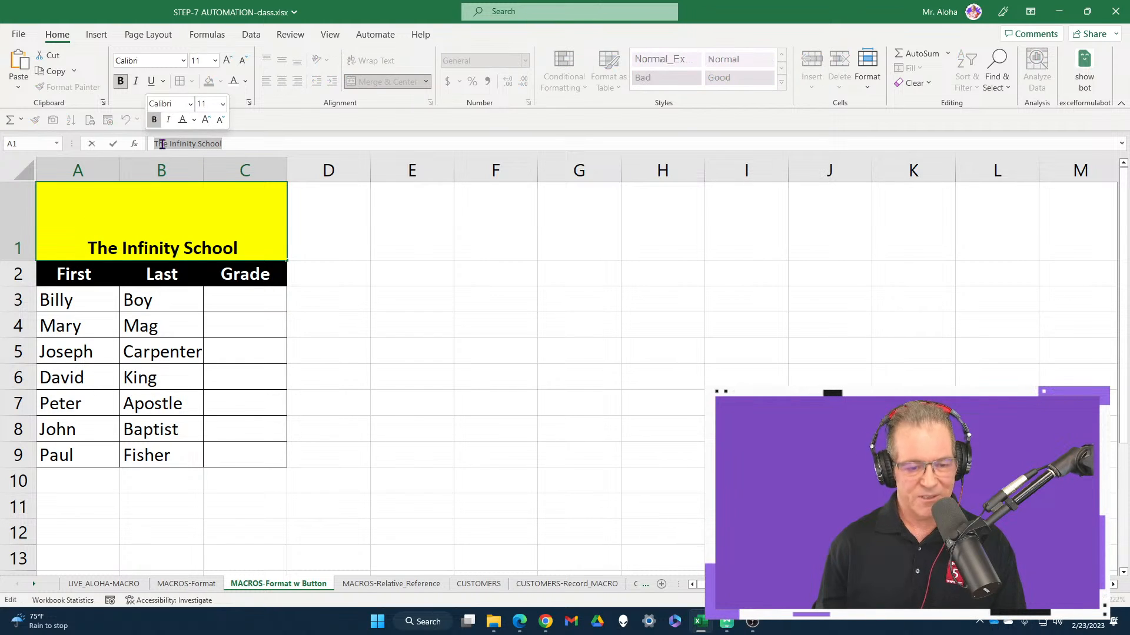
click(186, 583)
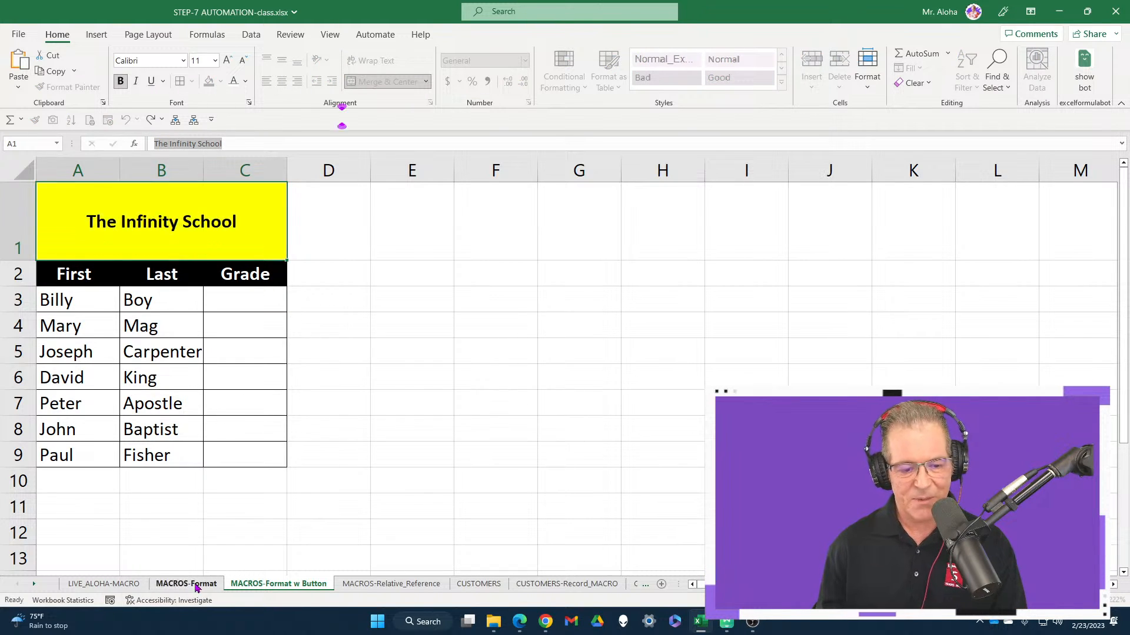
key(ctrl+v)
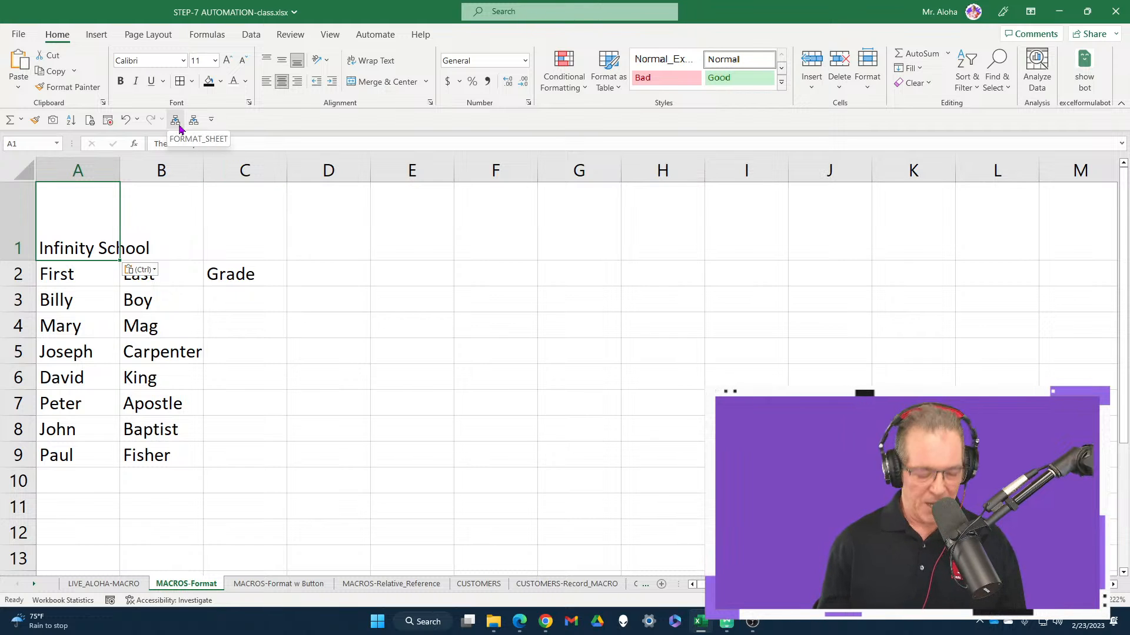
key(ctrl)
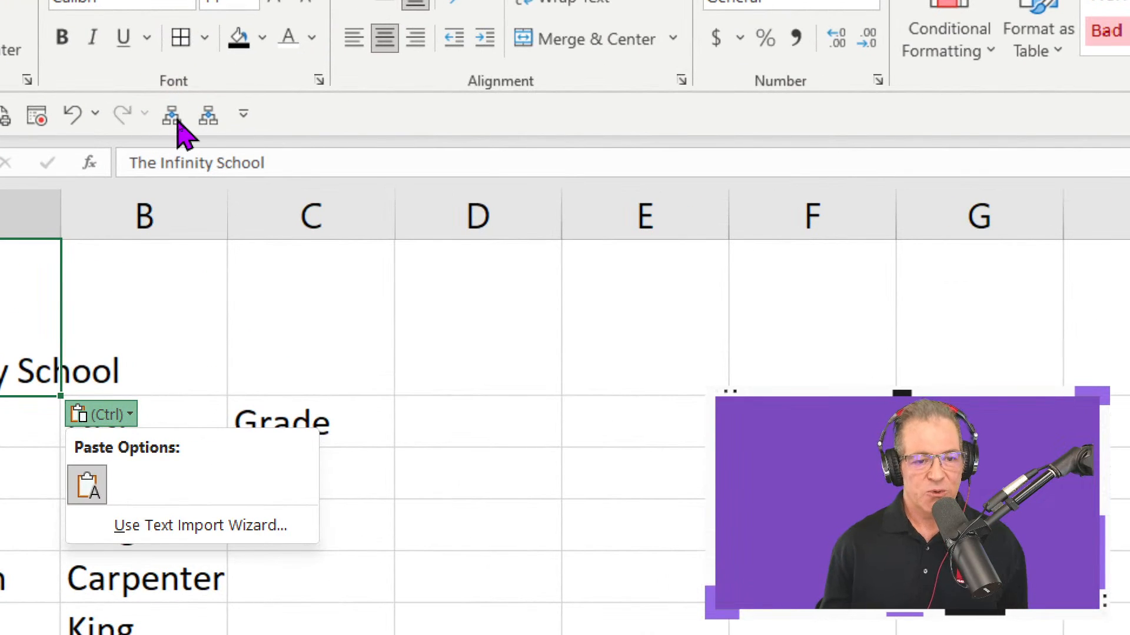
Change the icon of the FORMAT_SHEET macro button on the Quick Access Toolbar to the smiley face.
right_click(177, 122)
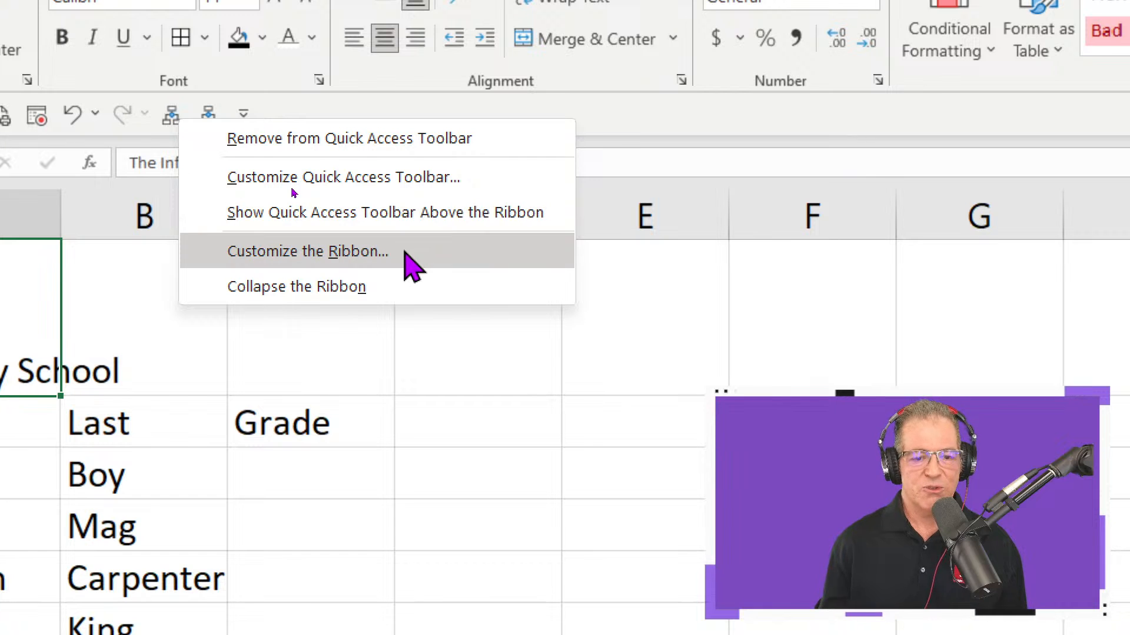
click(500, 184)
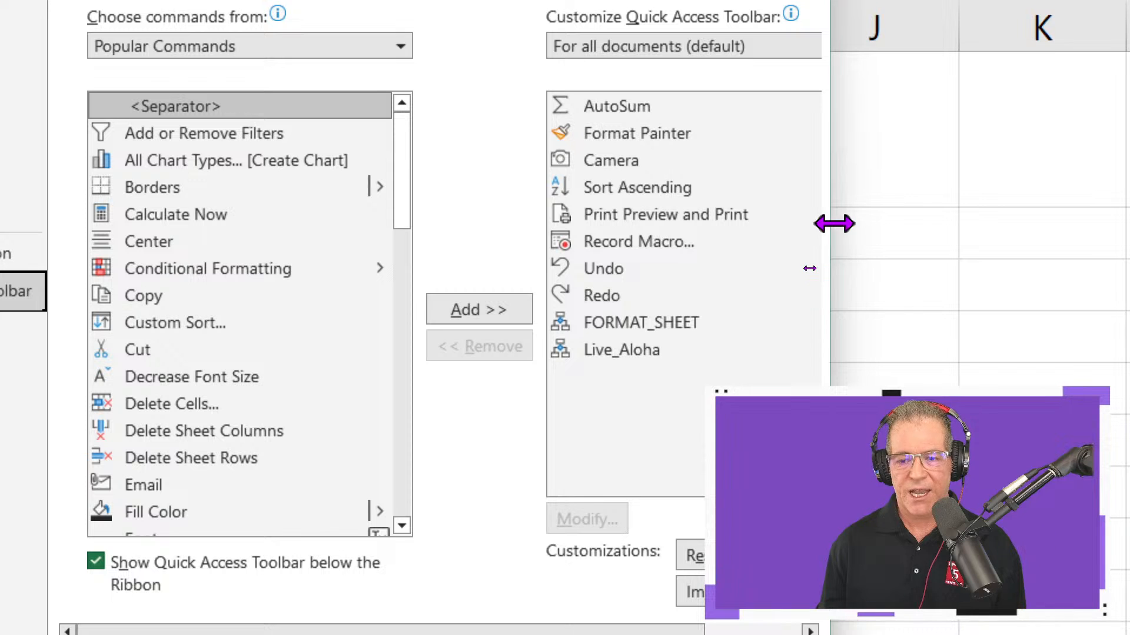
drag(834, 223, 994, 211)
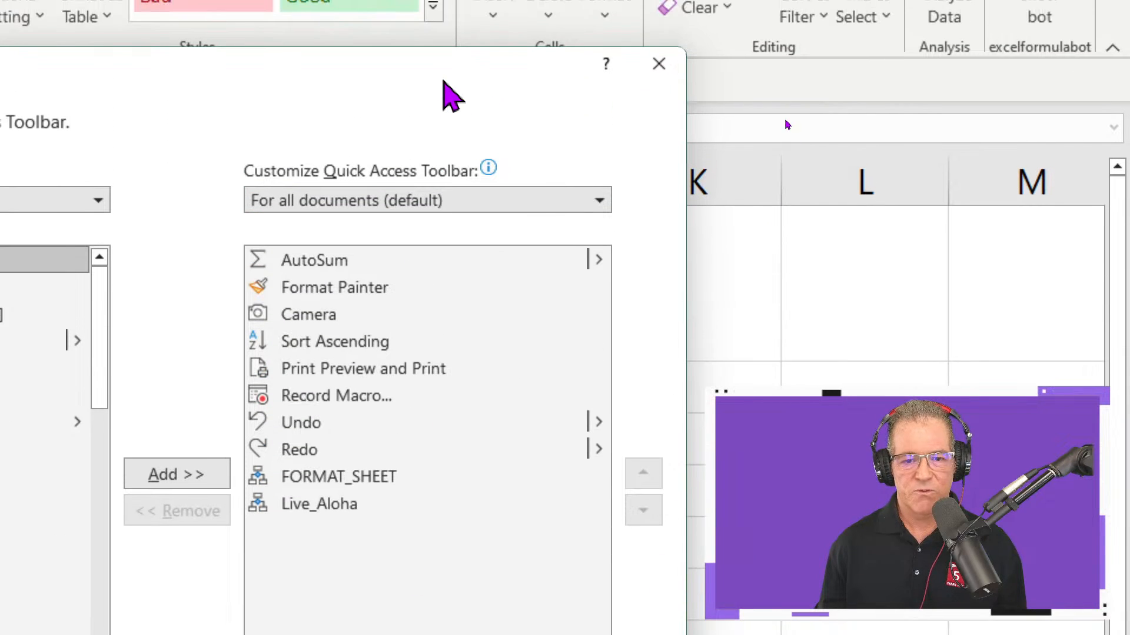
drag(443, 81, 360, 60)
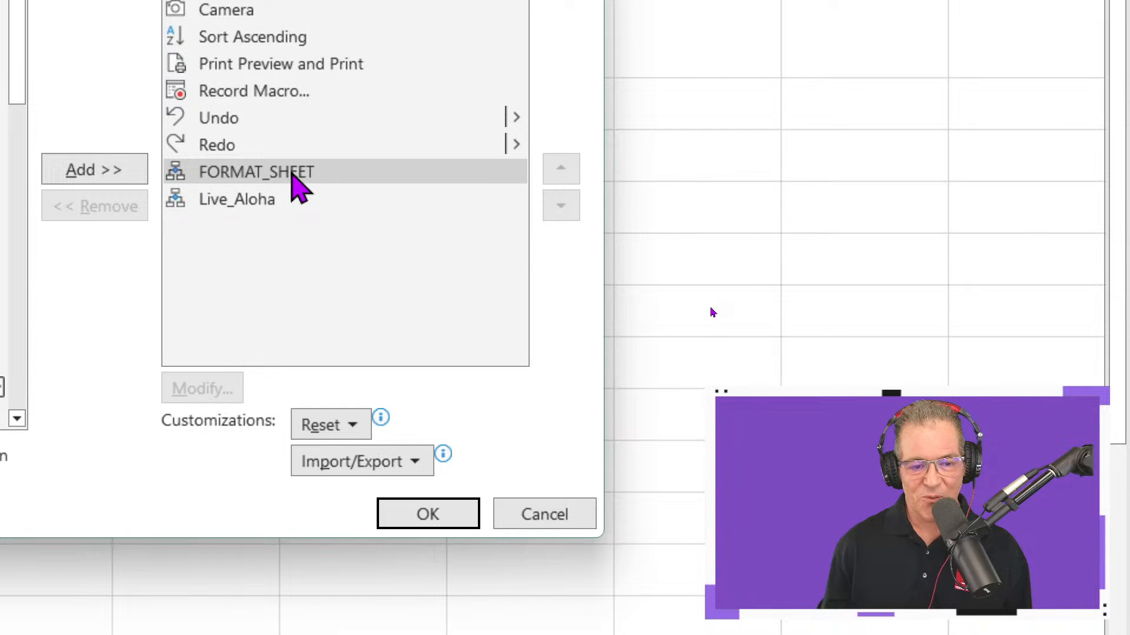
click(297, 176)
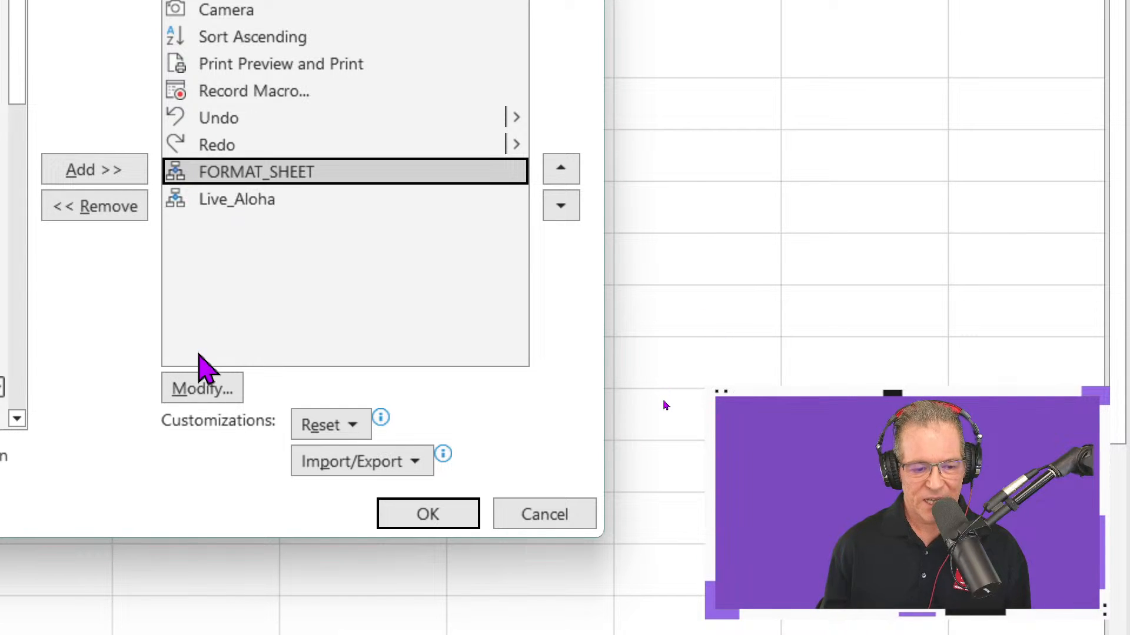
click(203, 388)
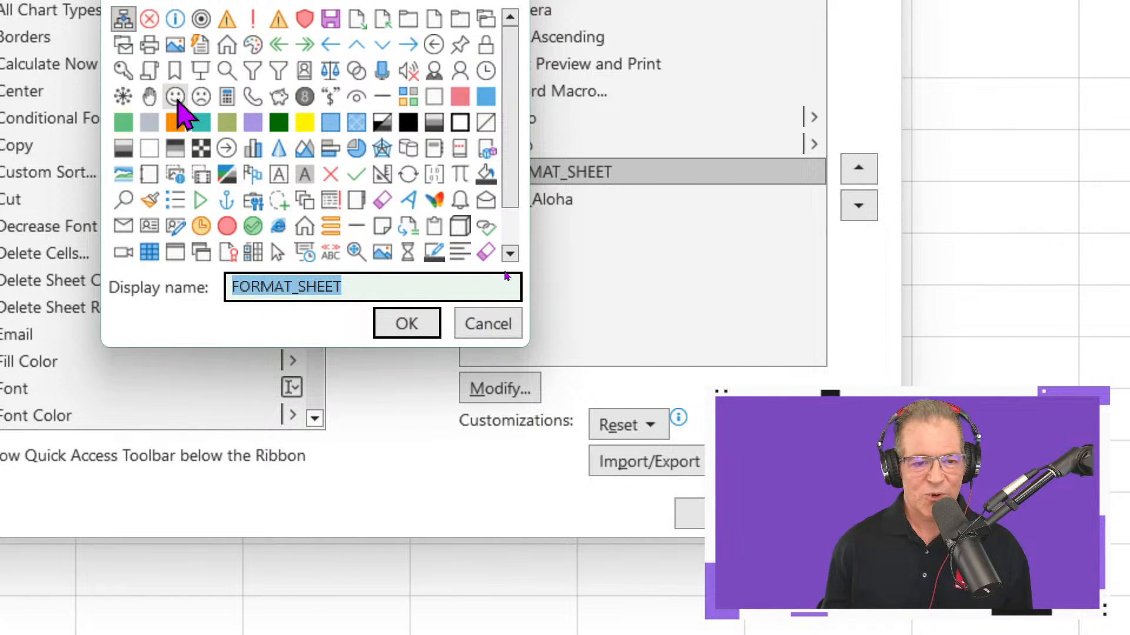
click(176, 98)
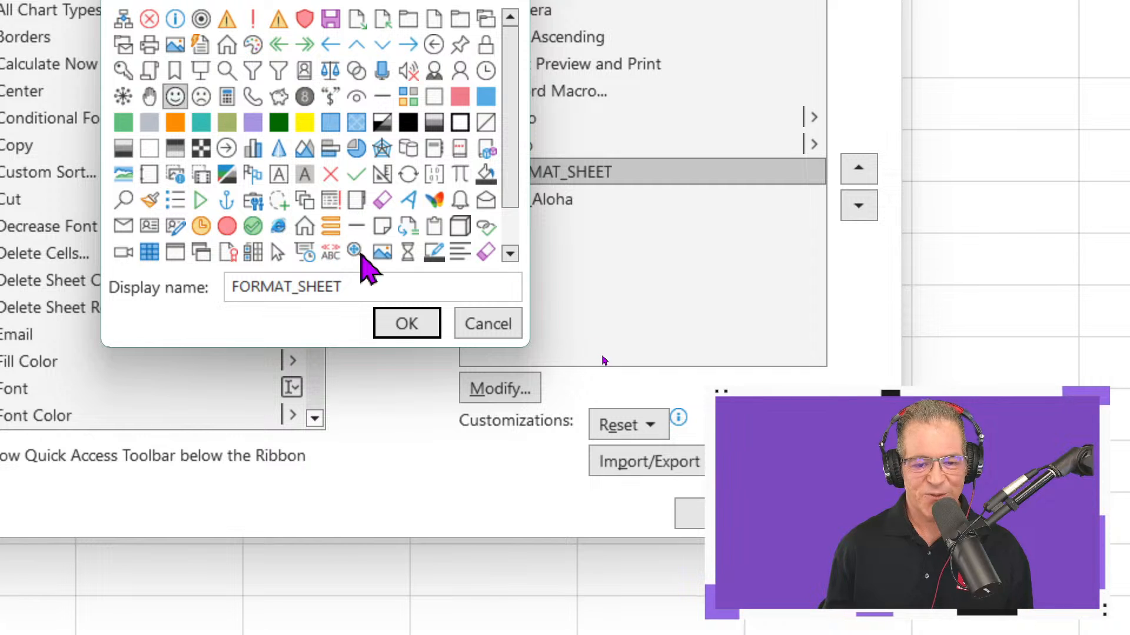
click(391, 325)
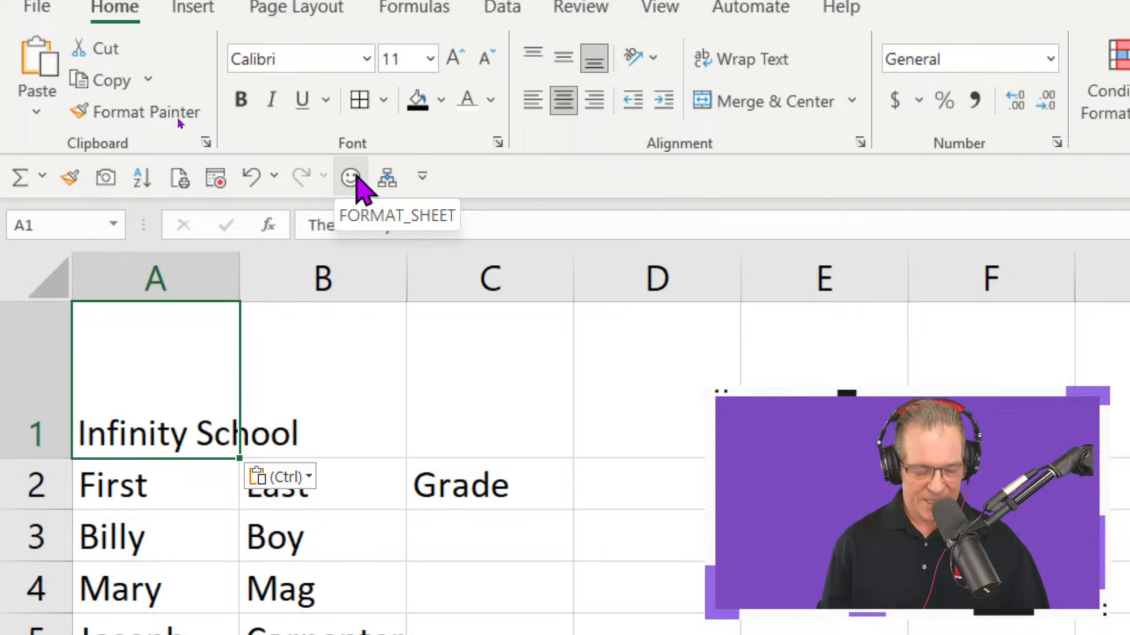
Run the FORMAT_SHEET macro from its smiley-face Quick Access Toolbar button on the MACROS-Format sheet.
key(ctrl)
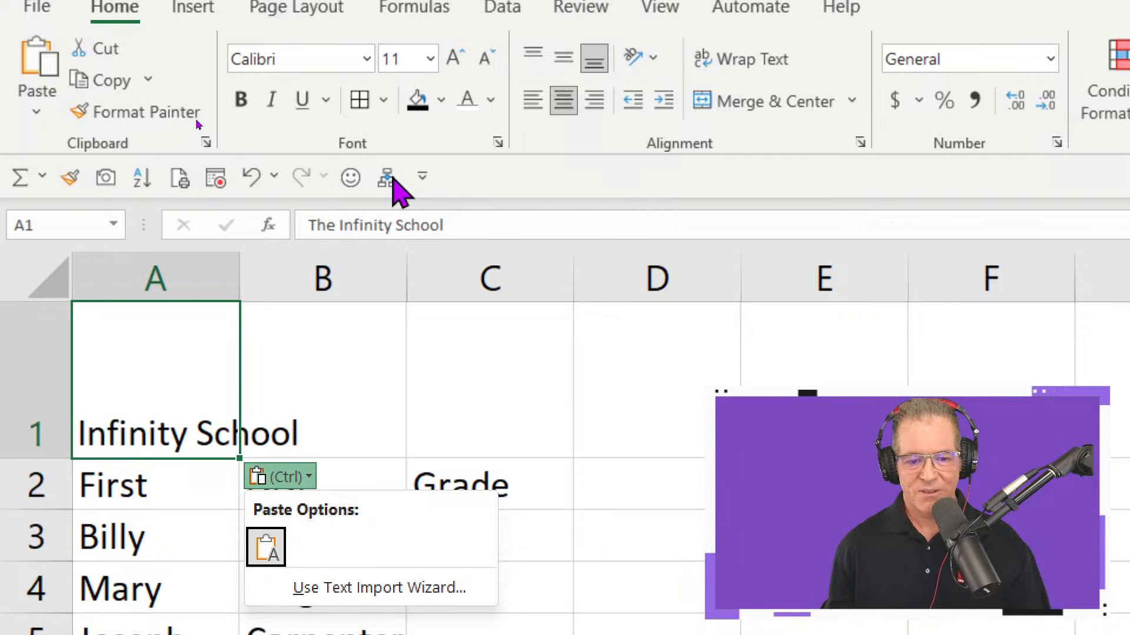
key(Escape)
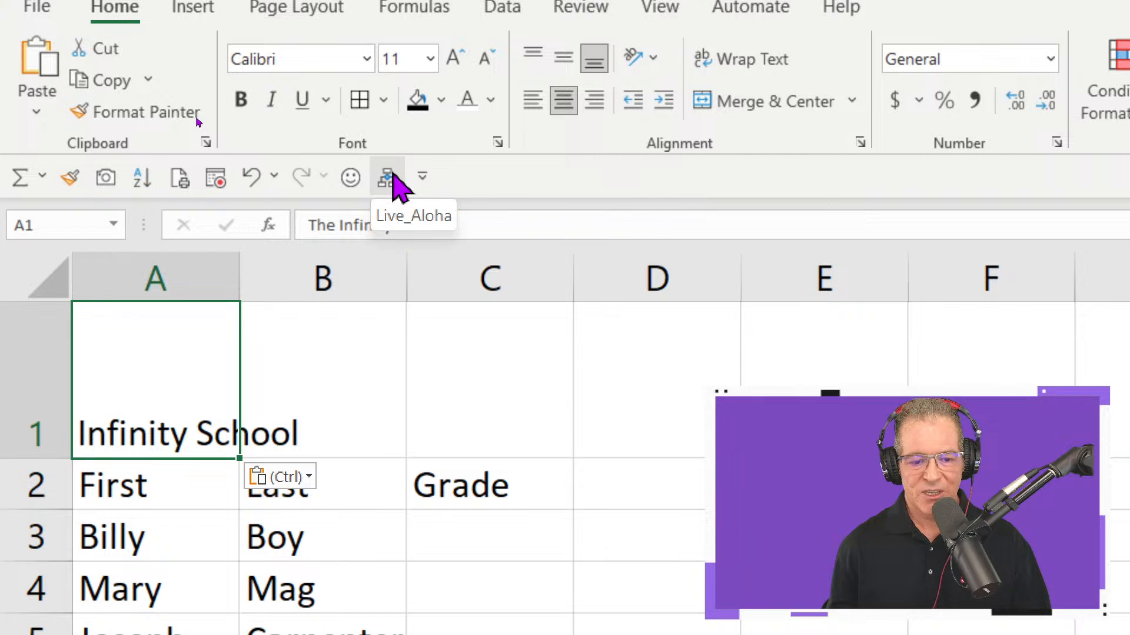
key(ctrl)
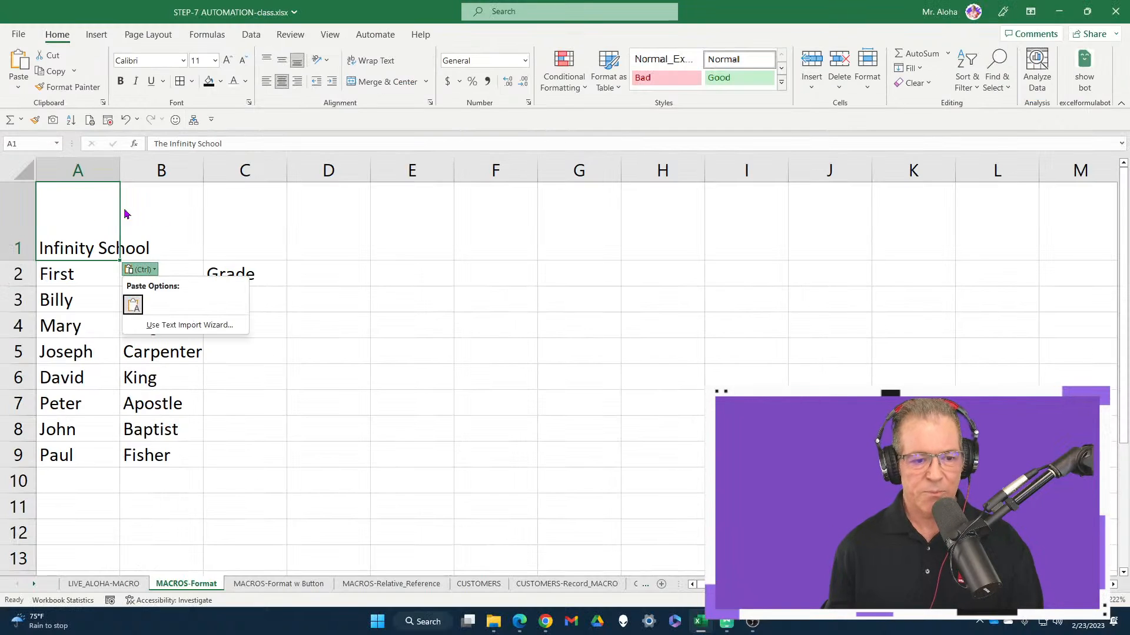
click(148, 357)
click(175, 119)
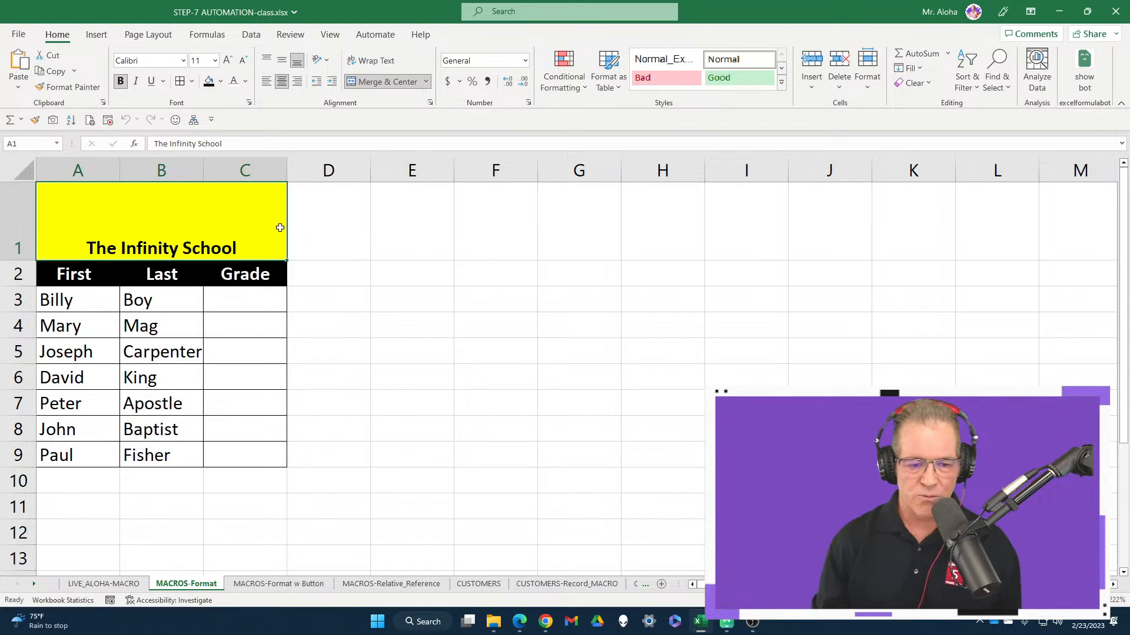
Run the Live_Aloha macro from the Quick Access Toolbar in cell I3 of the LIVE_ALOHA-MACRO sheet.
click(295, 587)
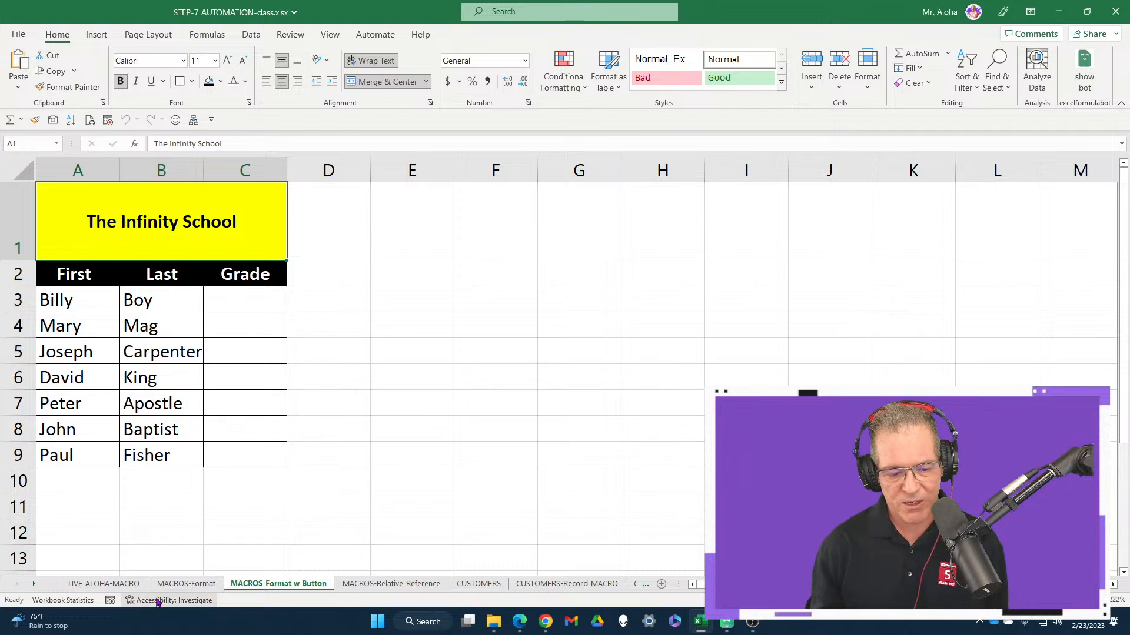
click(103, 583)
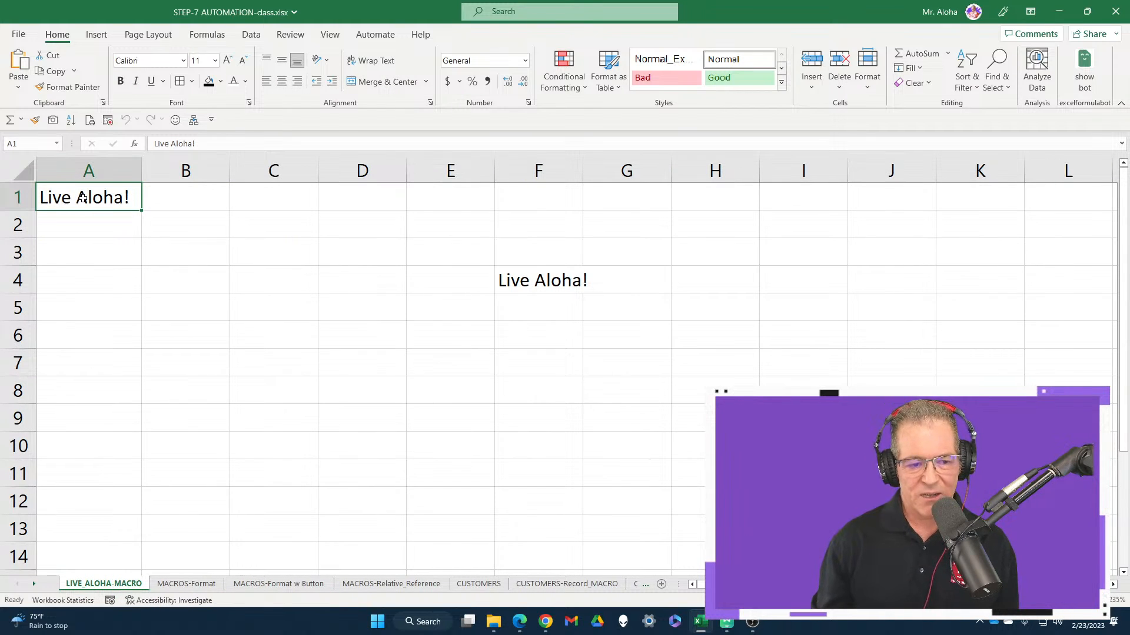
click(529, 283)
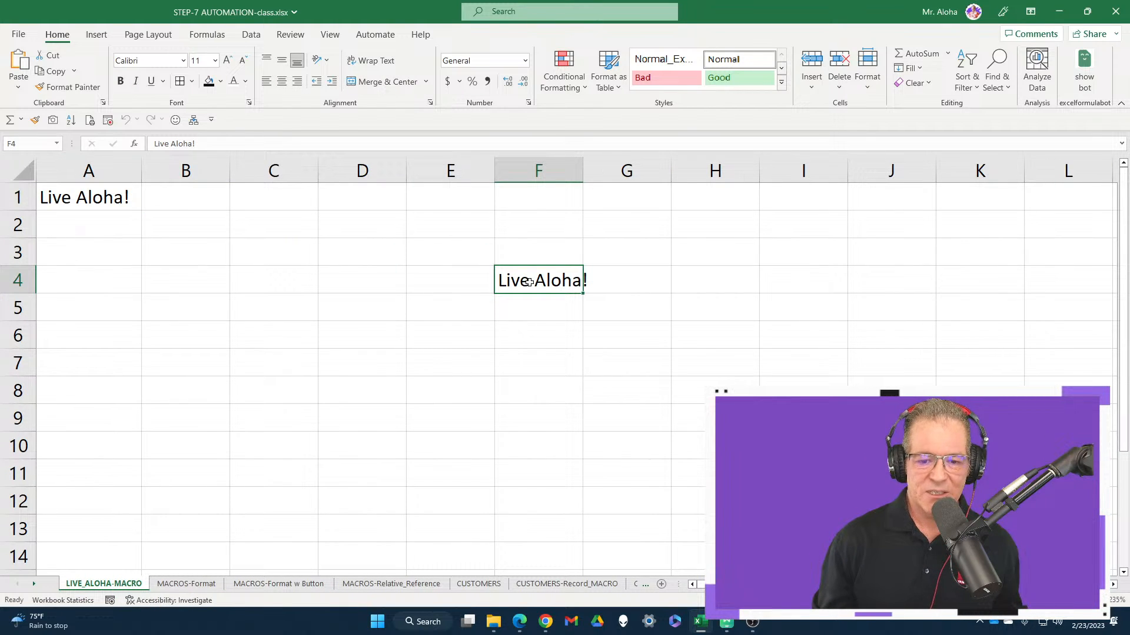
click(760, 246)
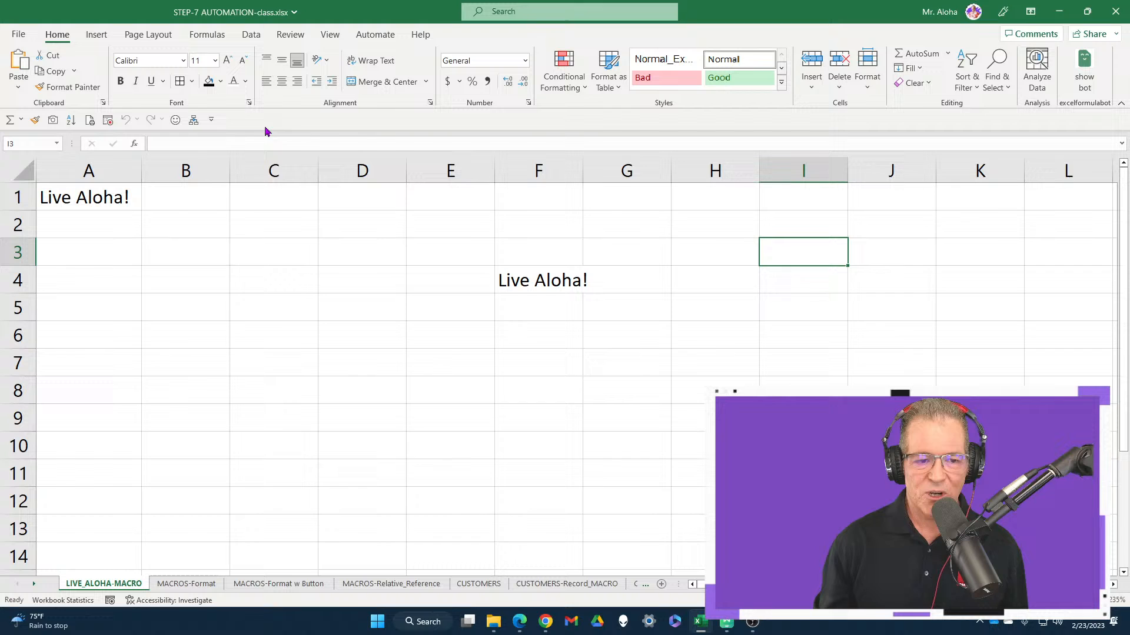
click(194, 120)
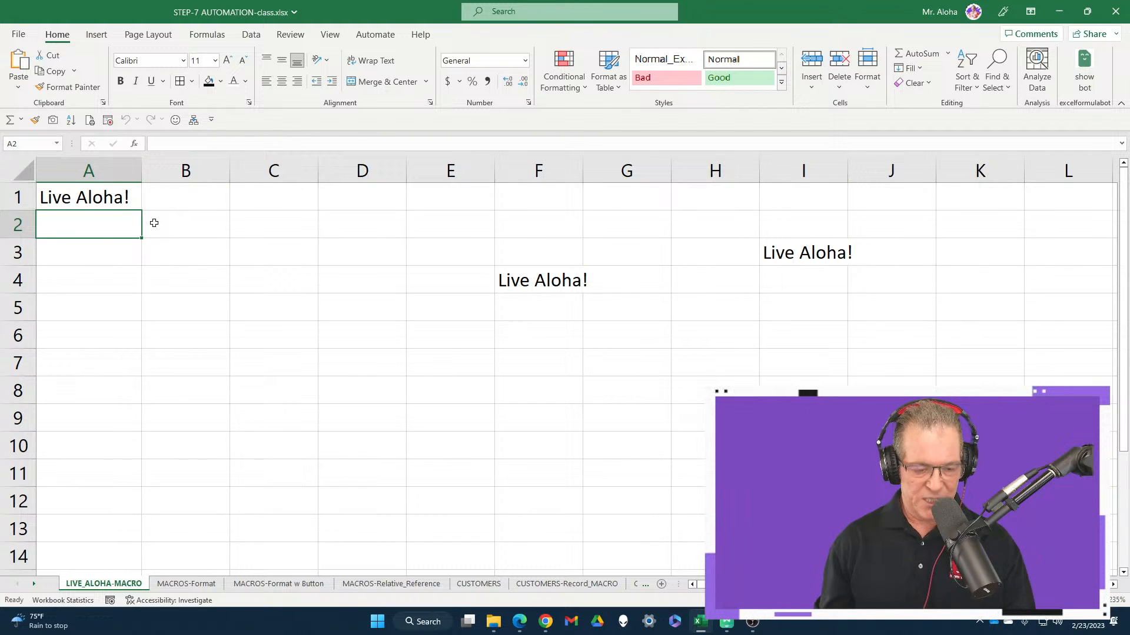
drag(142, 223, 261, 233)
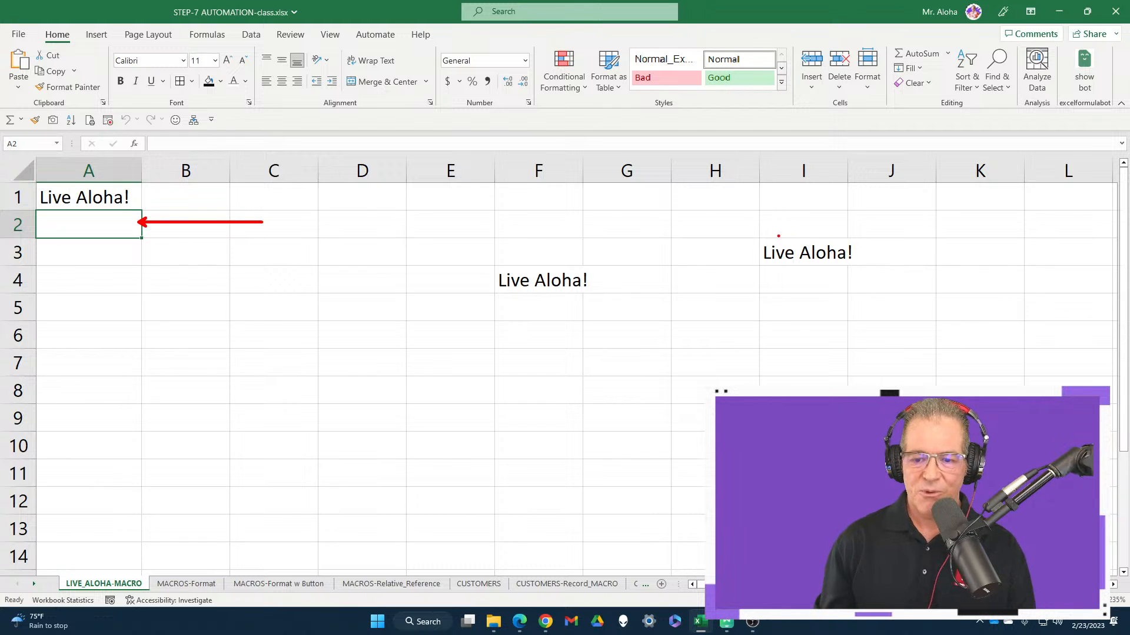
mouse_move(759, 226)
mouse_down()
mouse_move(855, 274)
mouse_move(891, 271)
mouse_up()
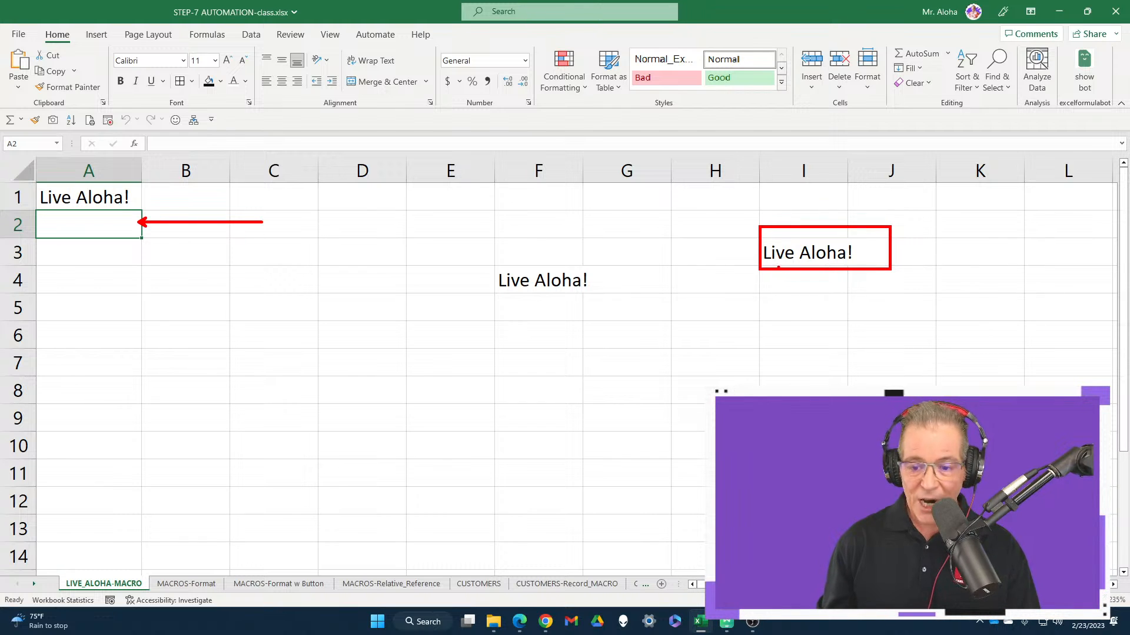
key(Escape)
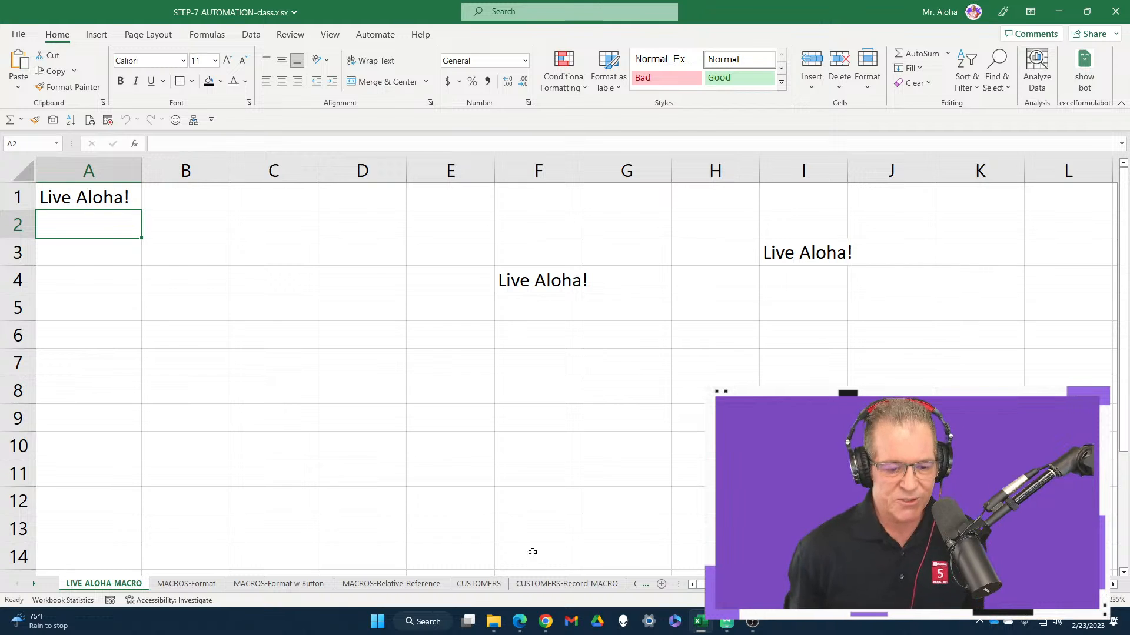
Switch to EdrawMind to view the Macros mind map and return to the Excel workbook.
click(727, 622)
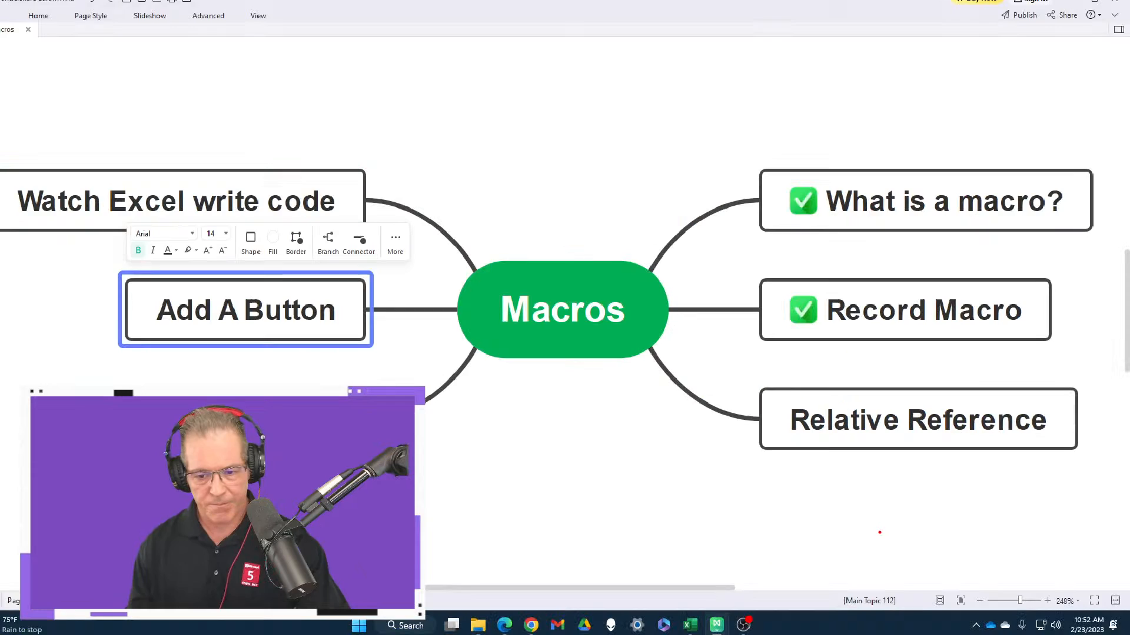
click(613, 521)
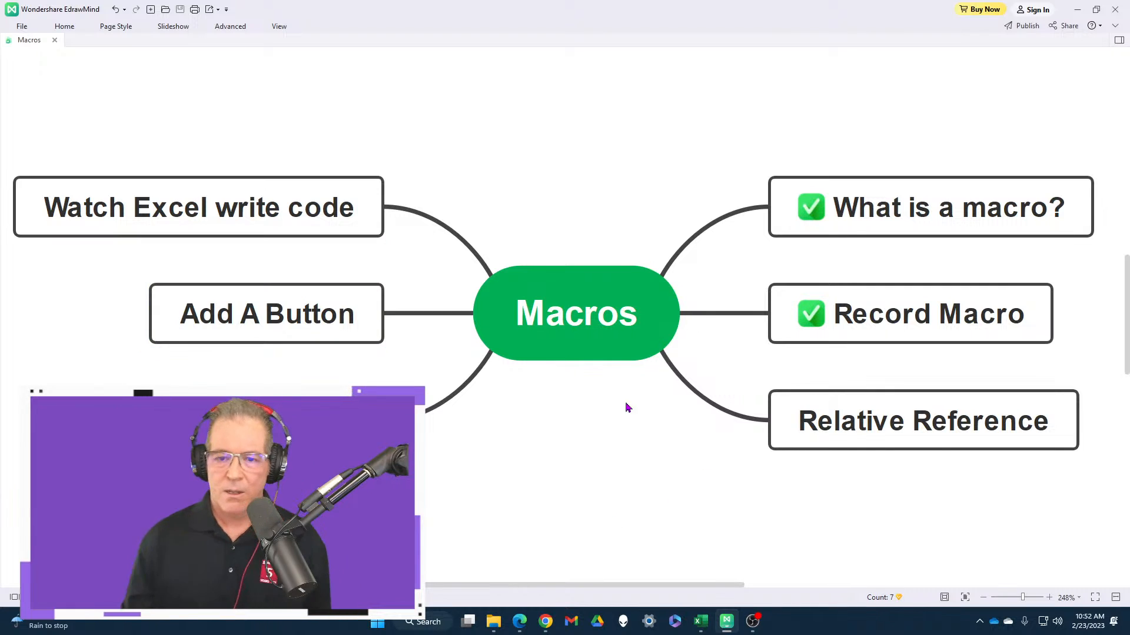
click(699, 623)
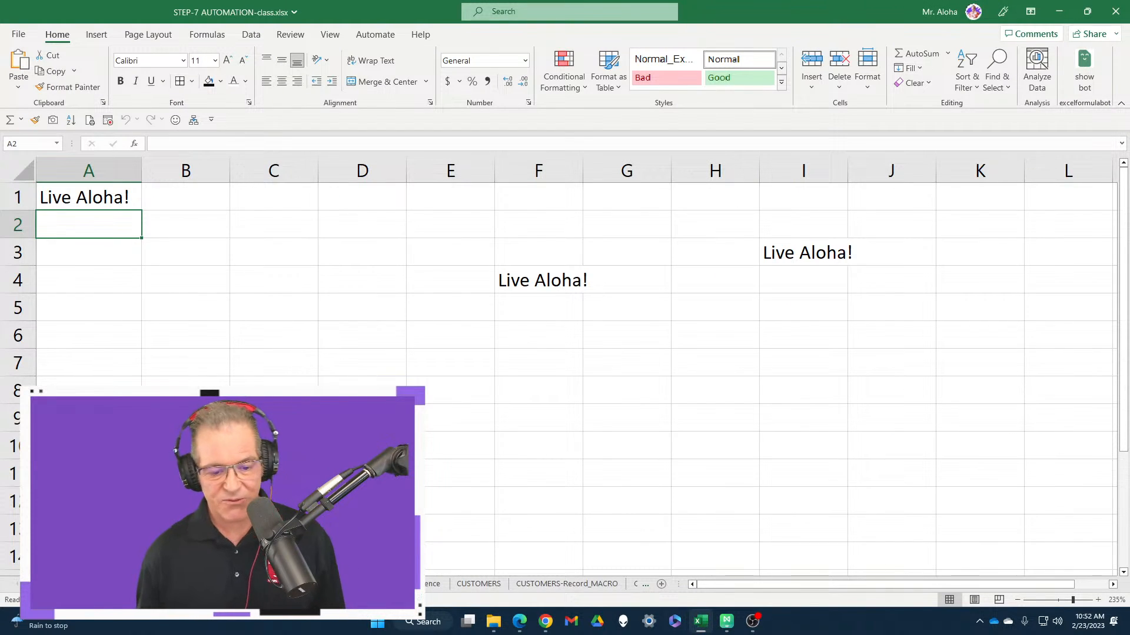
Fill the customer record in A3:G3 of the MACROS-Relative_Reference sheet with the recently used light purple color.
click(431, 585)
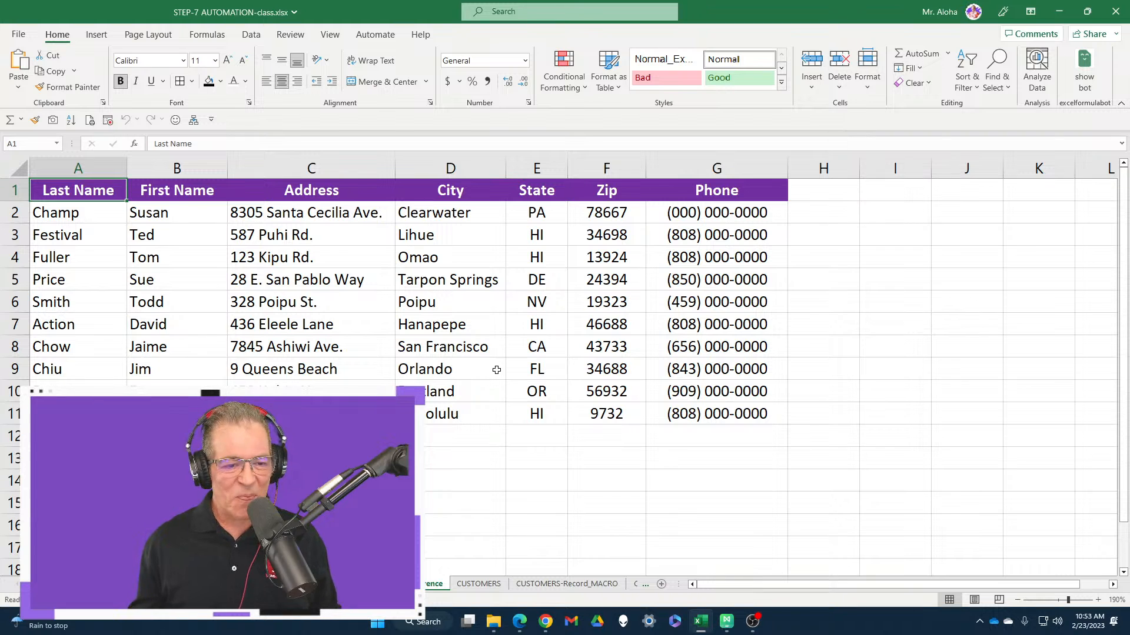
drag(109, 237, 683, 228)
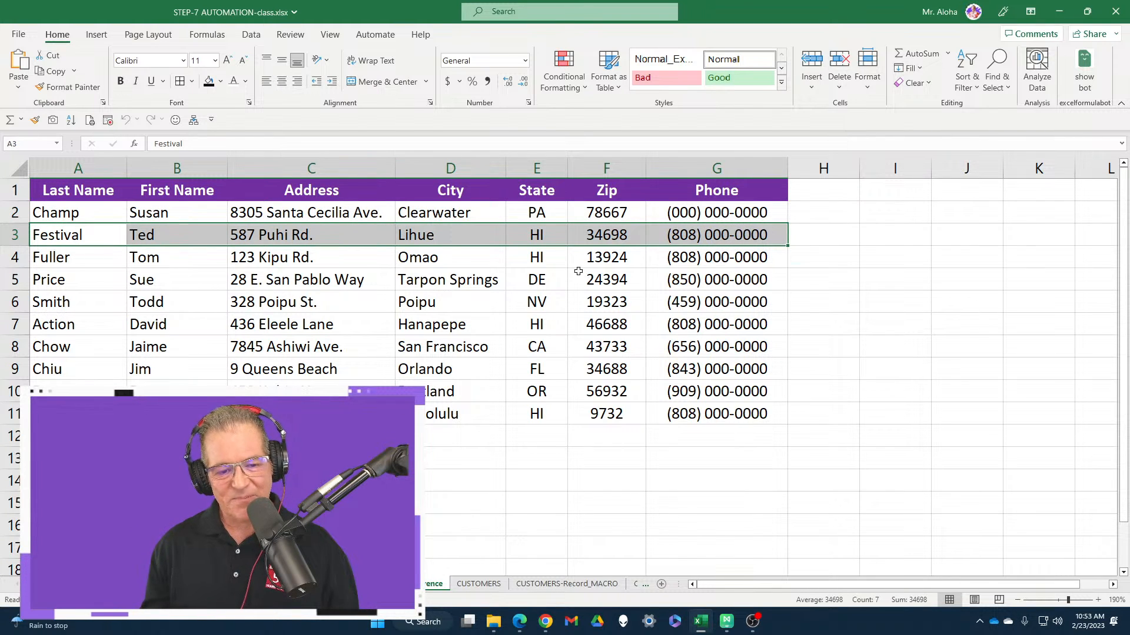
click(104, 241)
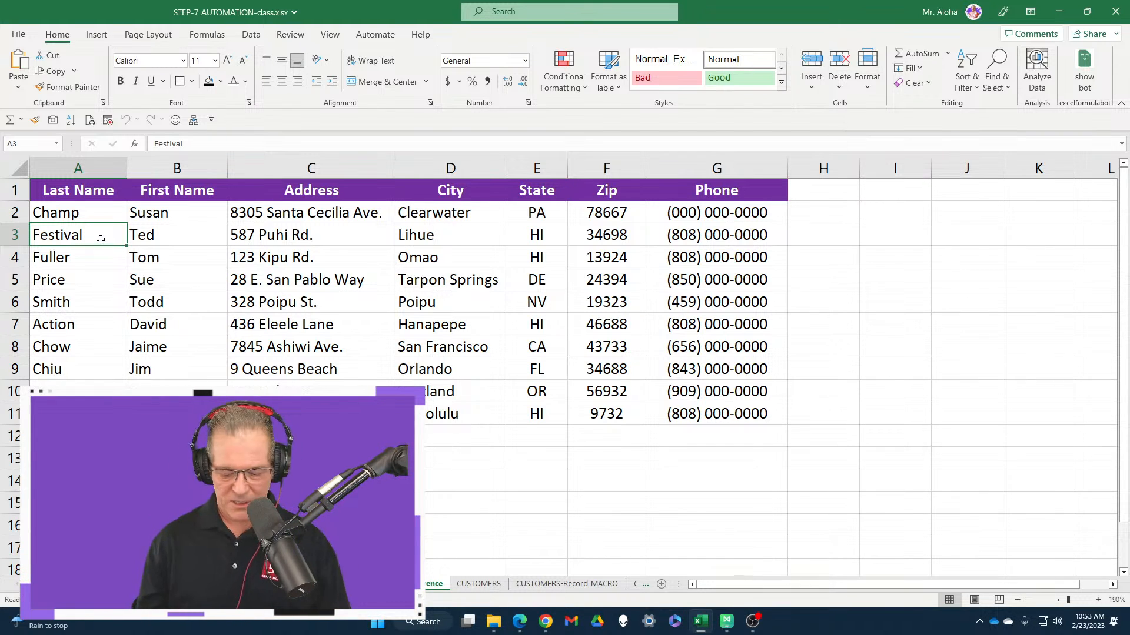
key(ctrl+shift+Right)
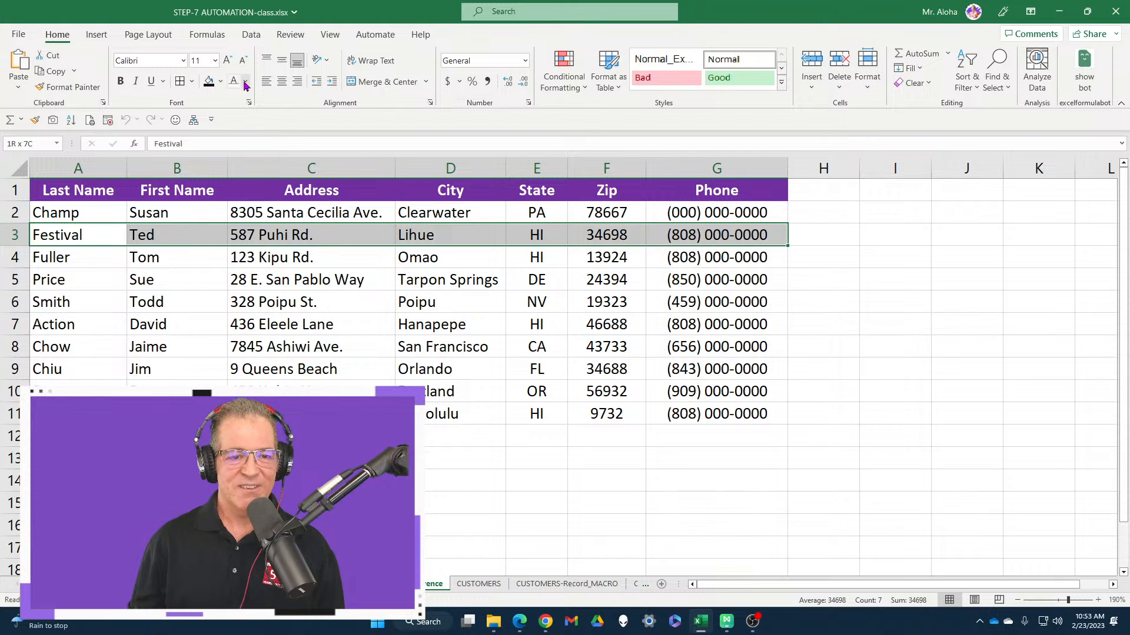
click(220, 82)
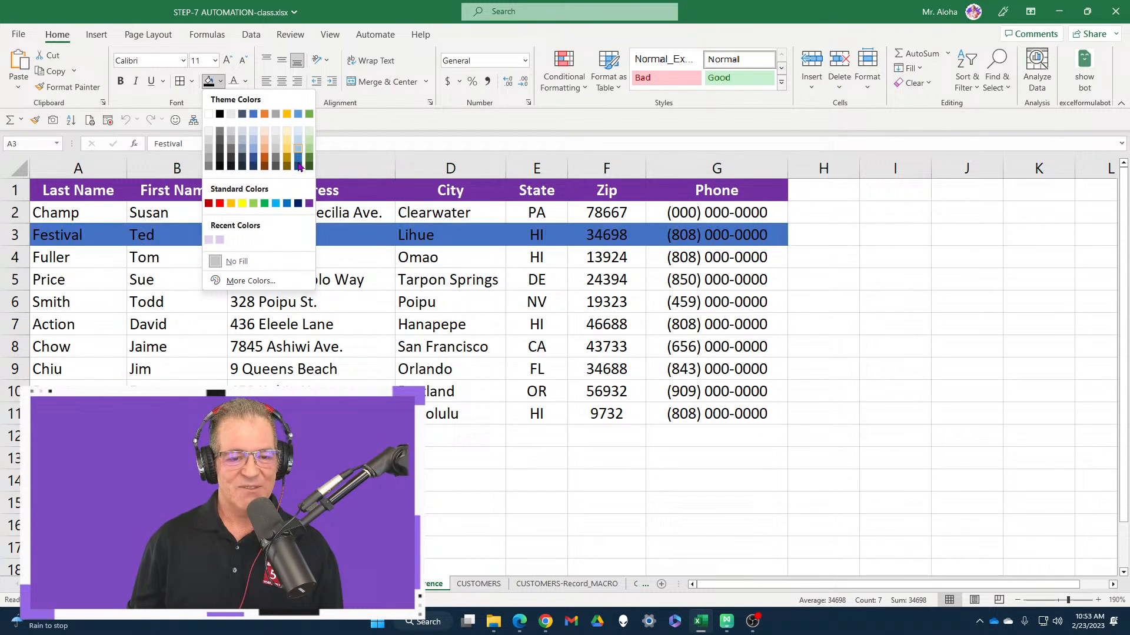
click(309, 203)
click(220, 82)
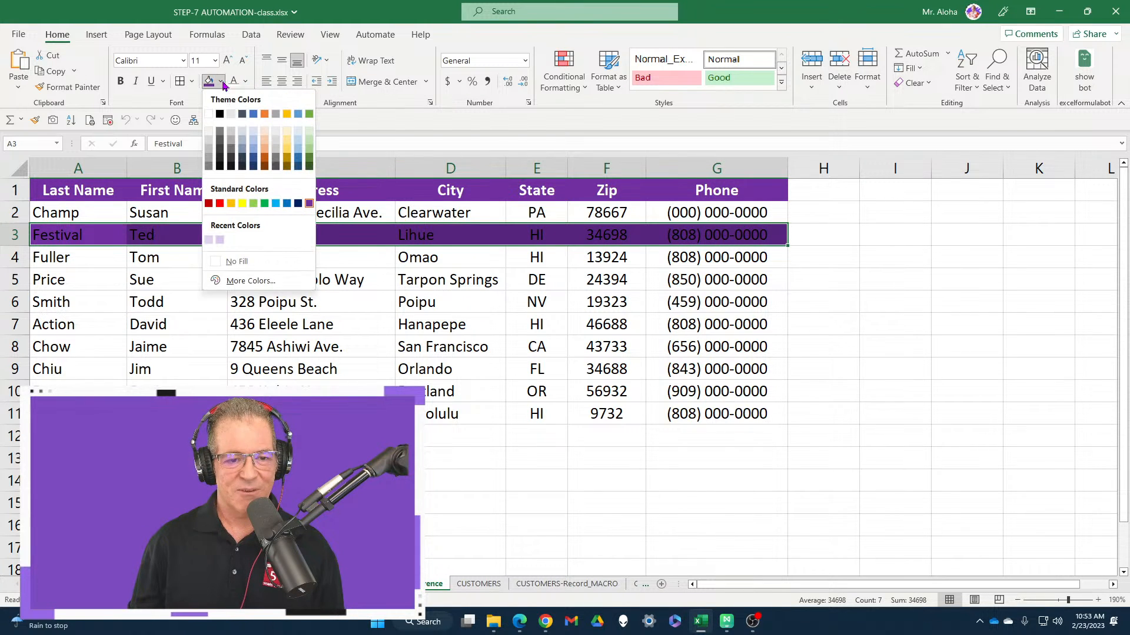
click(210, 241)
click(96, 243)
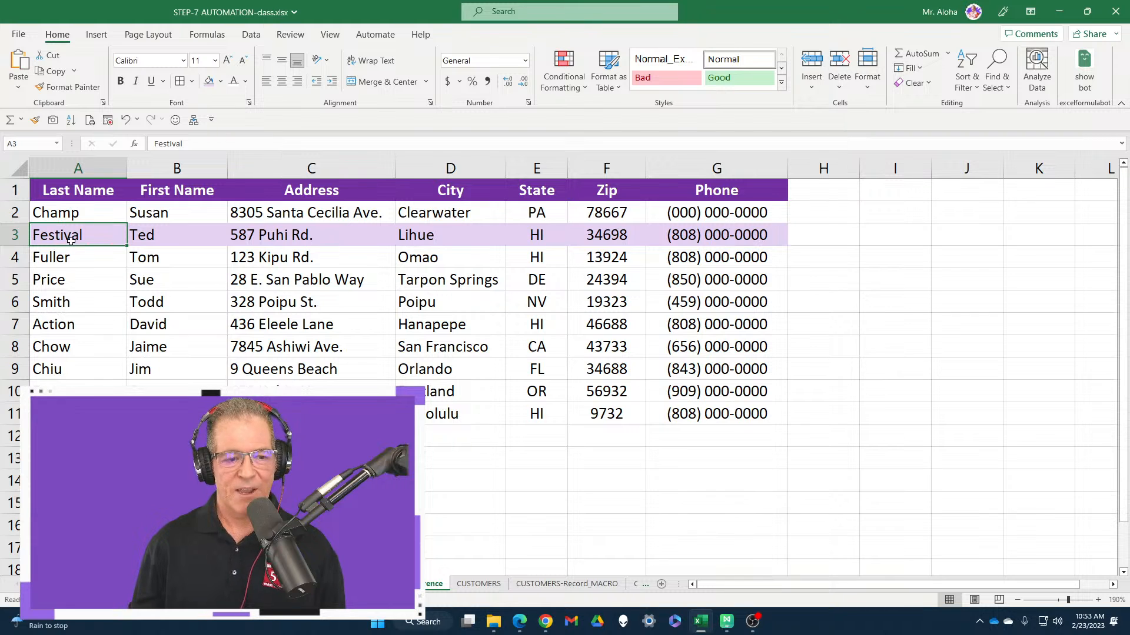
Fill the customer record in A5:G5 with the same light purple color.
click(55, 283)
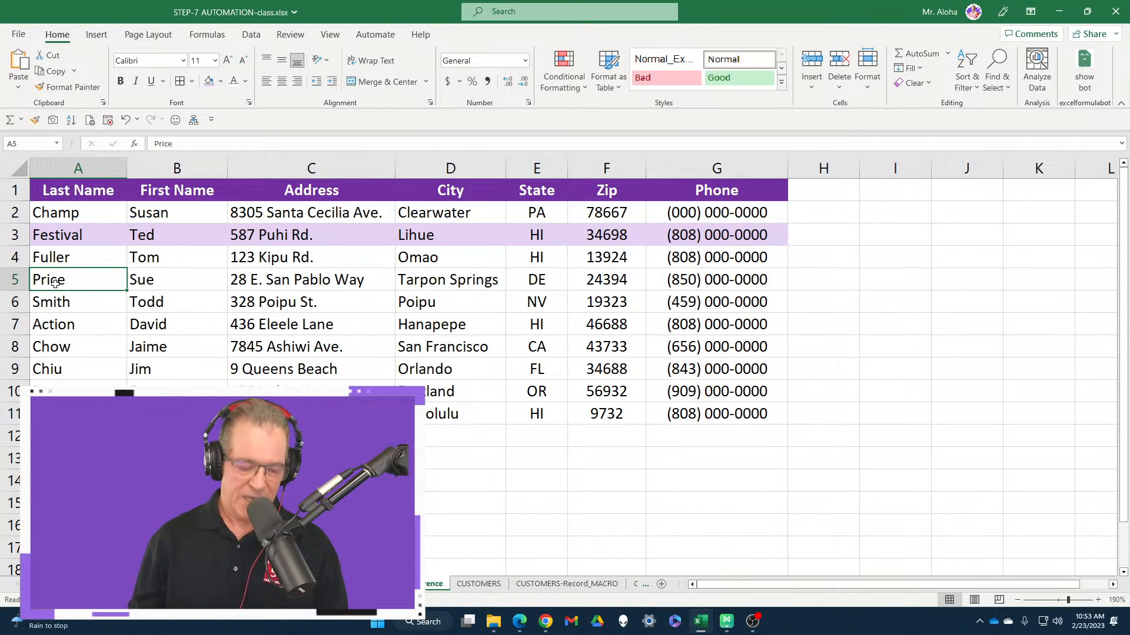
key(ctrl+shift+Right)
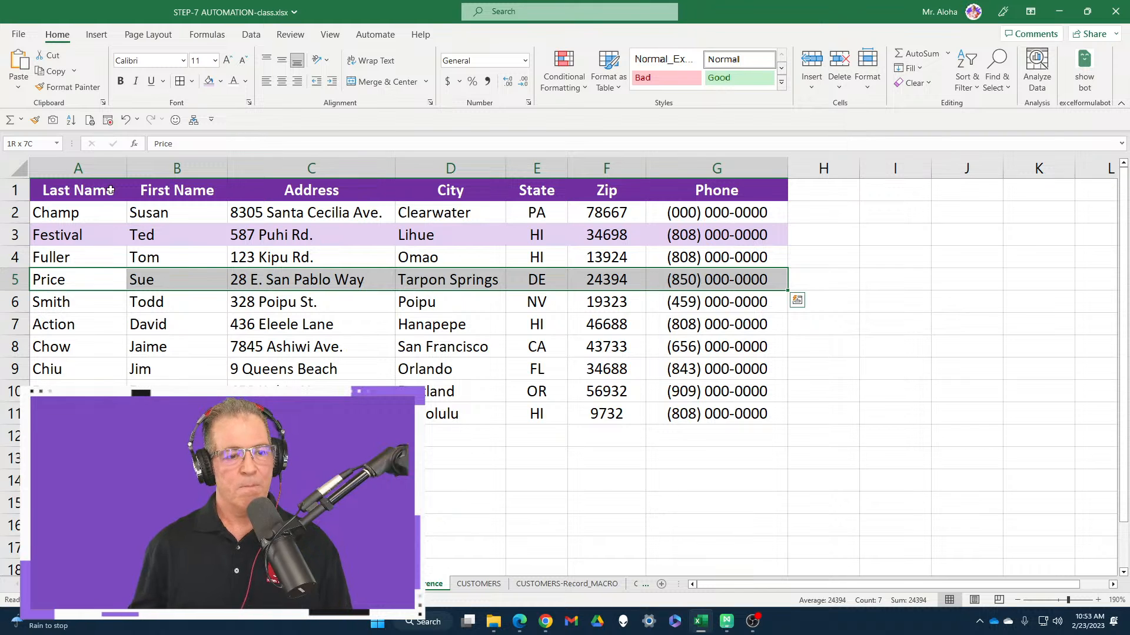
click(210, 83)
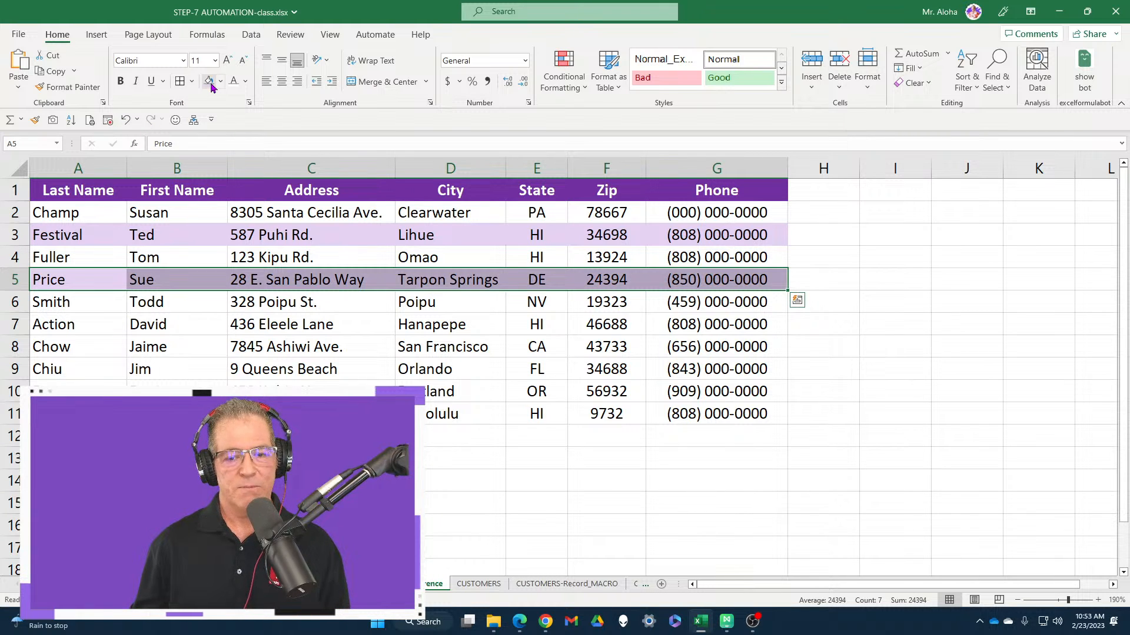
click(53, 362)
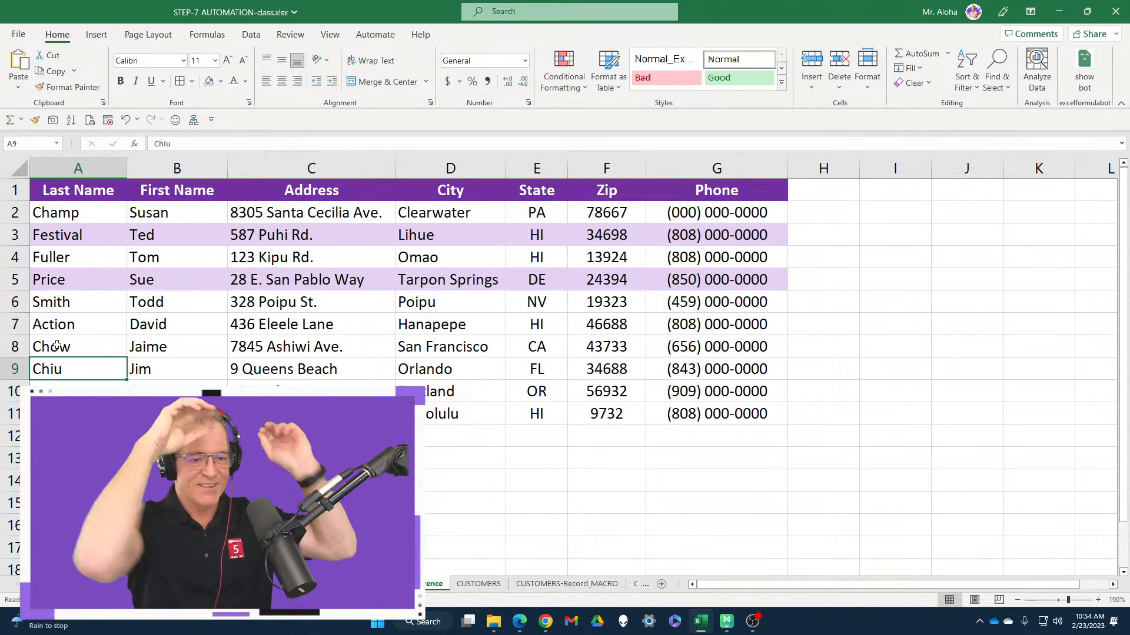
Undo the lavender fills on rows 3 and 5 and make A3 the active cell.
key(ctrl+z)
key(ctrl+z)
key(ctrl+z)
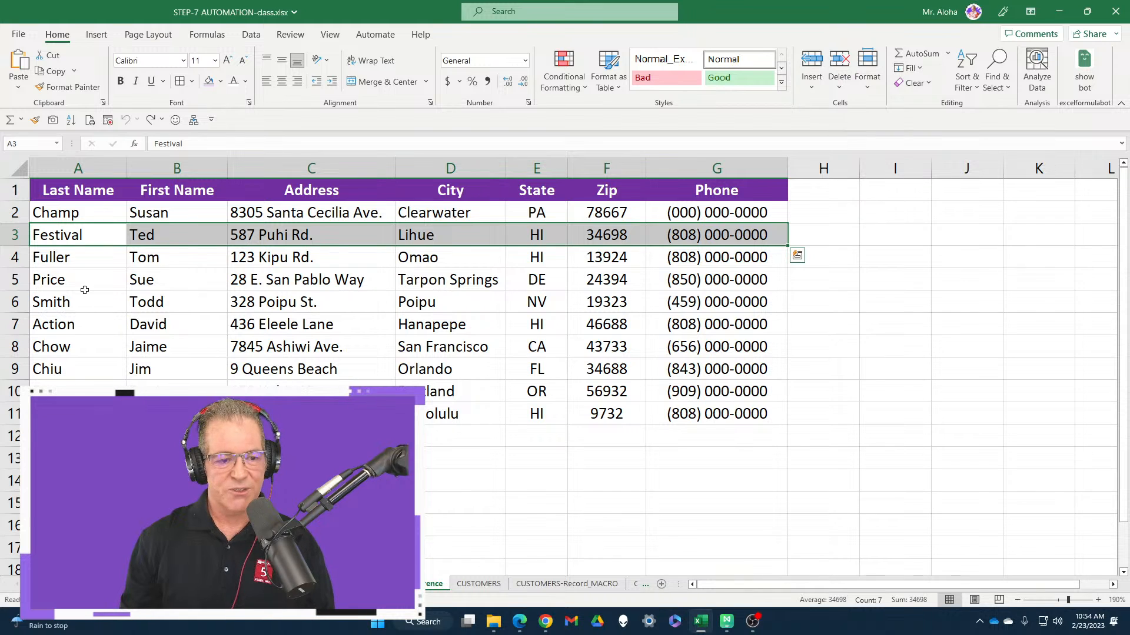
click(89, 196)
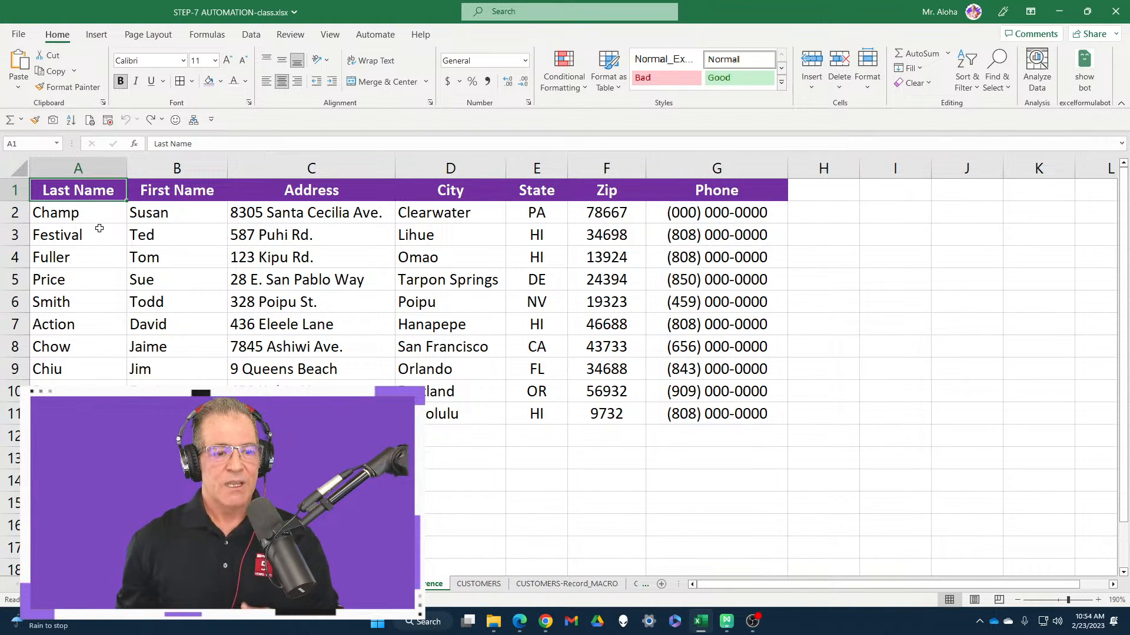
click(70, 236)
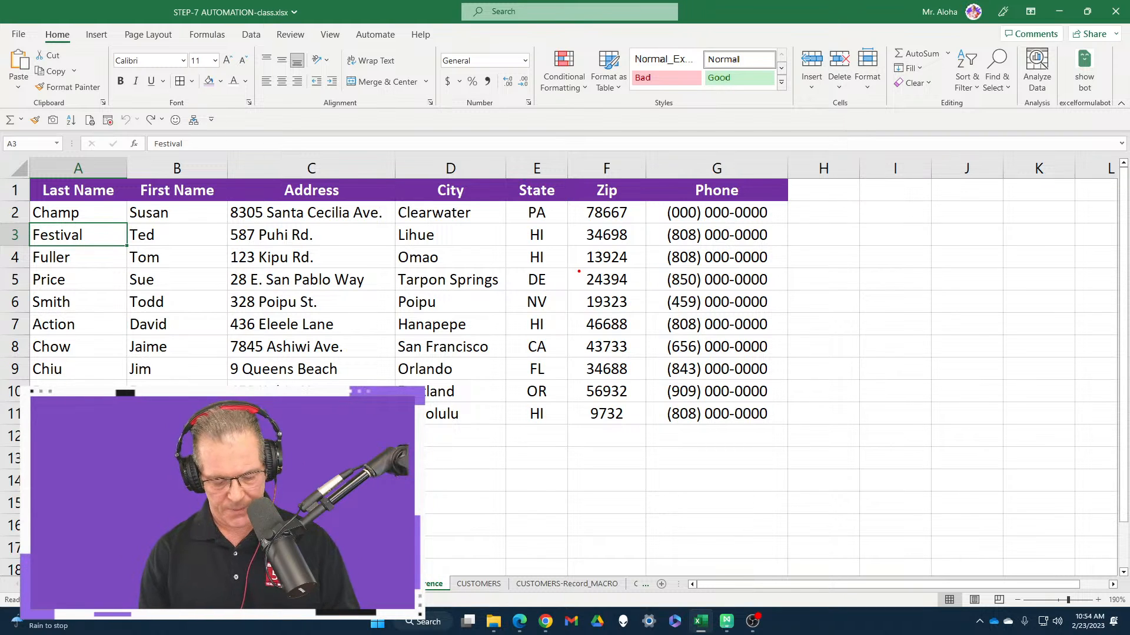
drag(603, 281, 603, 371)
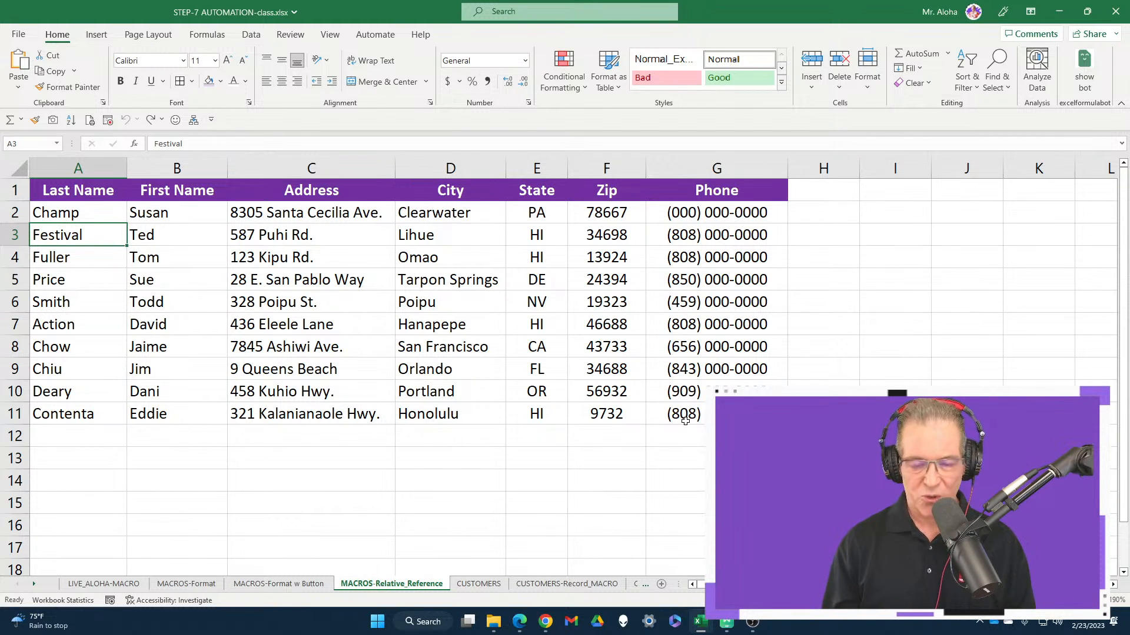
Jump from A3 to the row's end, the last record and the worksheet's last row, and return to A3.
key(ctrl+Right)
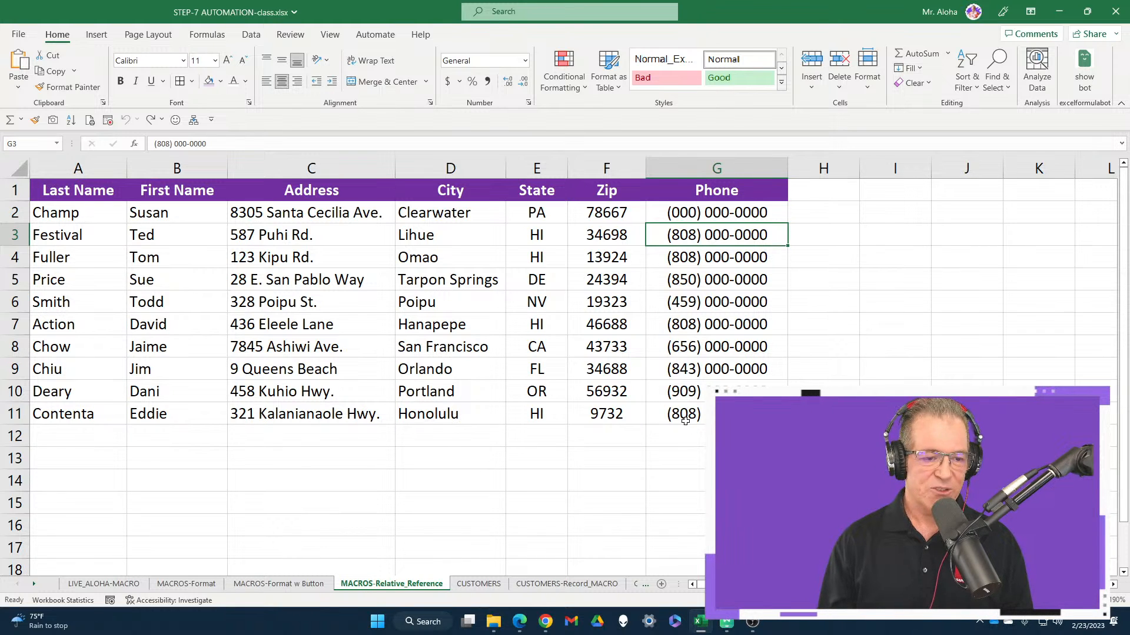
key(ctrl+Left)
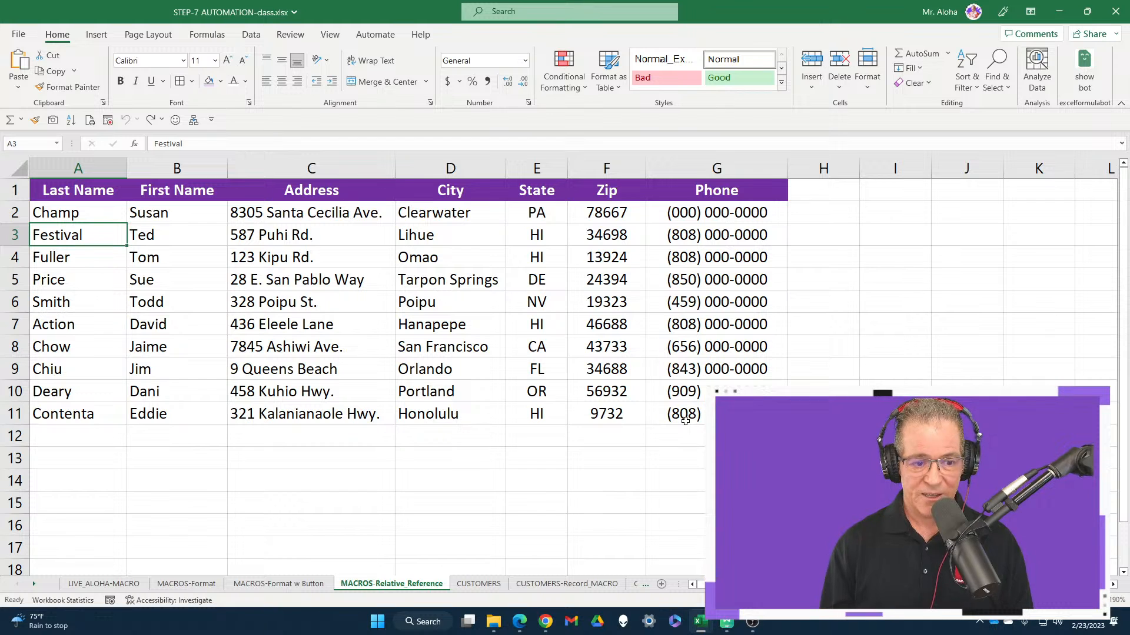
key(ctrl+Down)
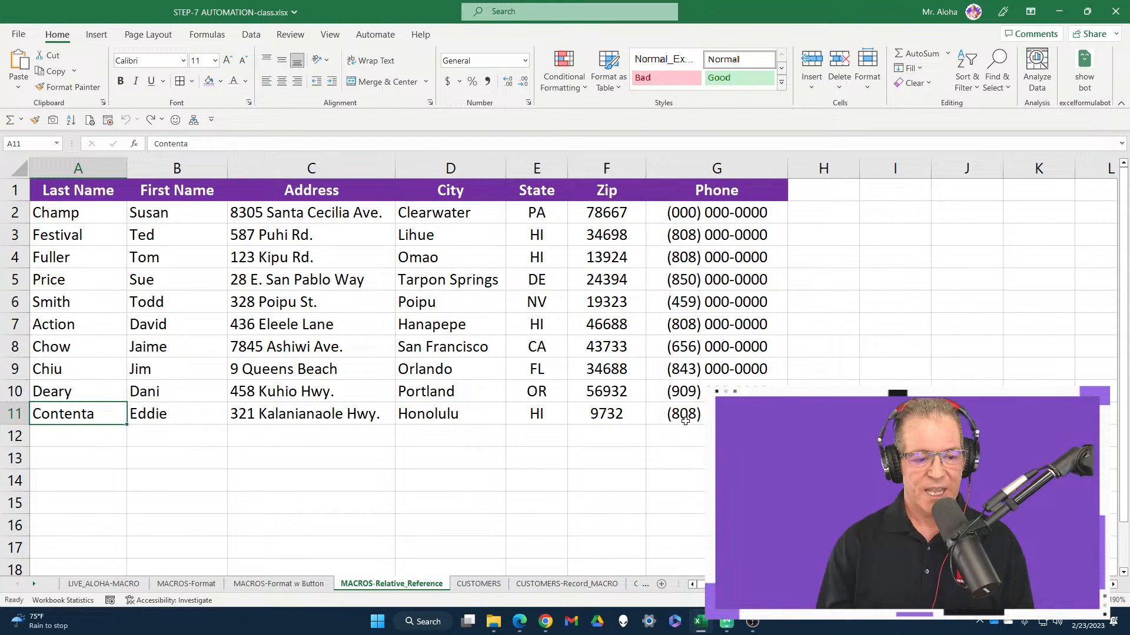
key(ctrl+Down)
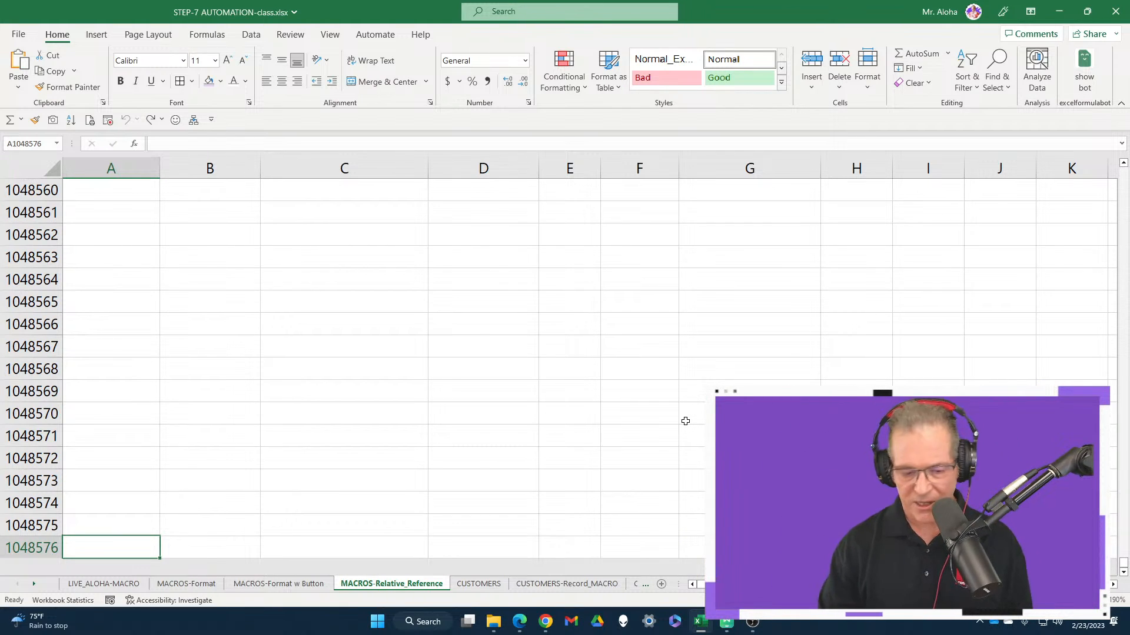
key(ctrl+Up)
key(ctrl+Up)
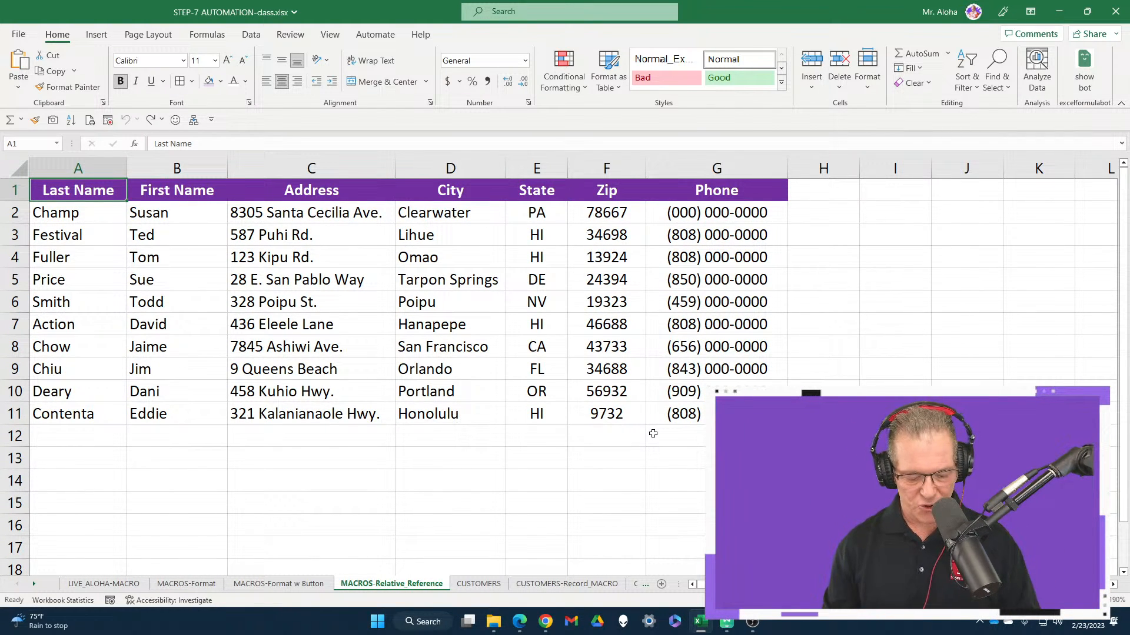
key(Down)
key(Down)
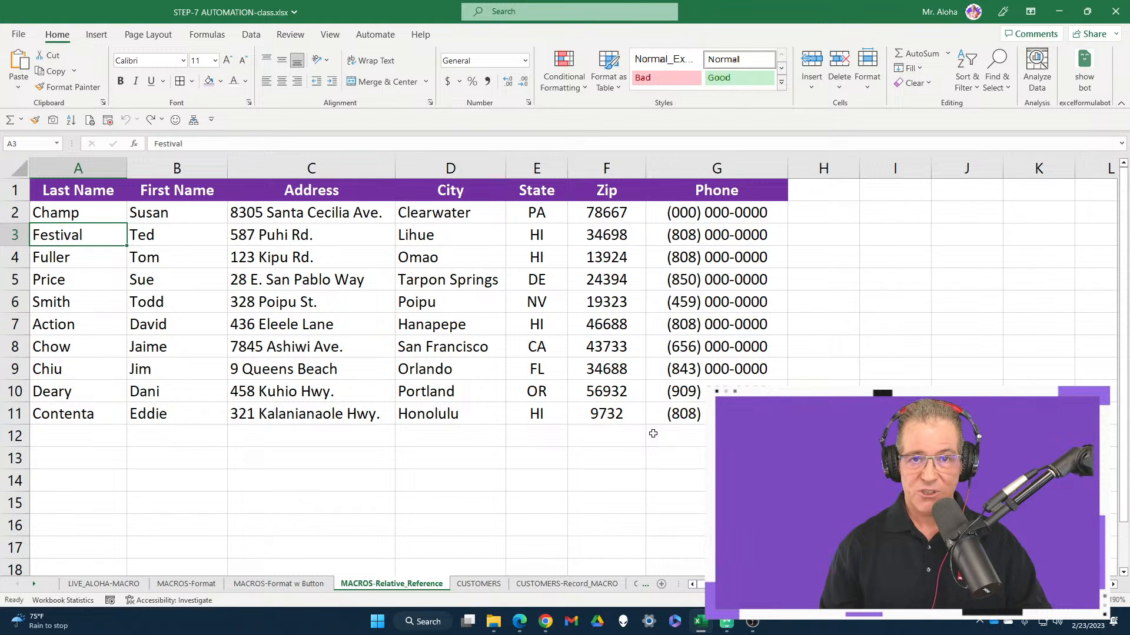
Extend the selection from A3 to C6, shrink it back to A3, and go to G3 and back.
key(shift+Right)
key(shift+Right)
key(shift+Down)
key(shift+Down)
key(shift+Down)
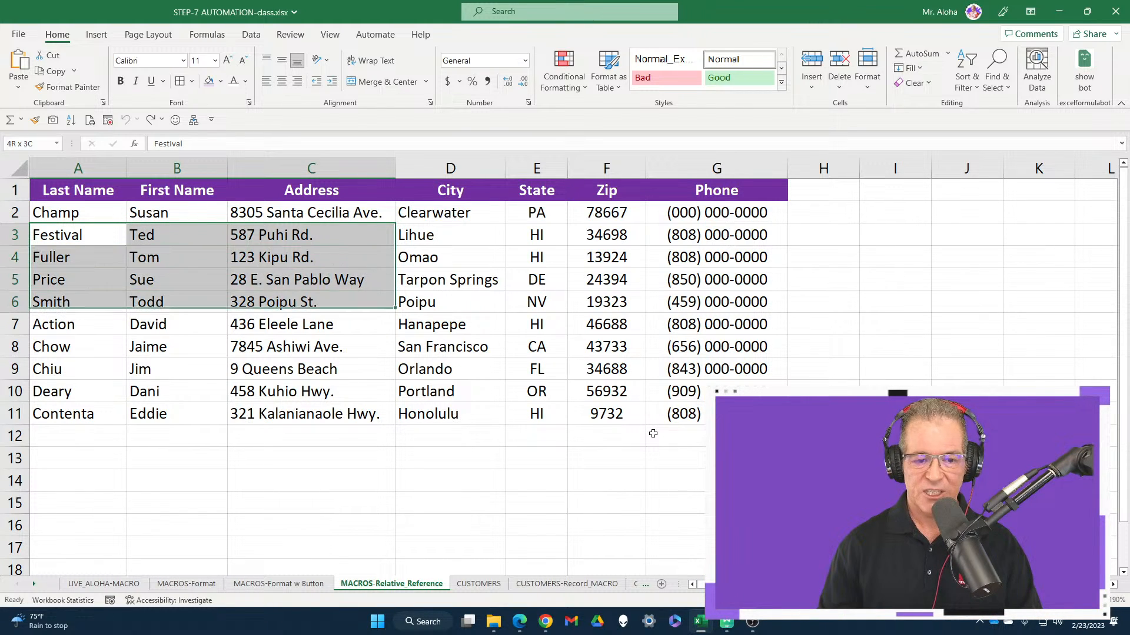
key(shift+Left)
key(shift+Left)
key(shift+Up)
key(shift+Up)
key(shift+Up)
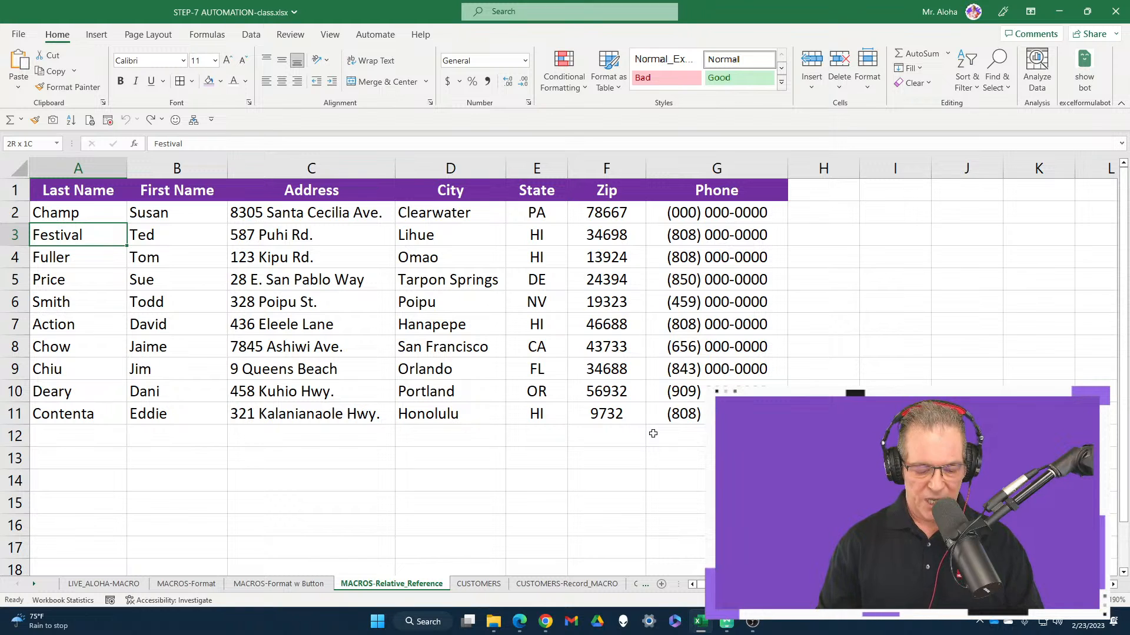
key(ctrl+Right)
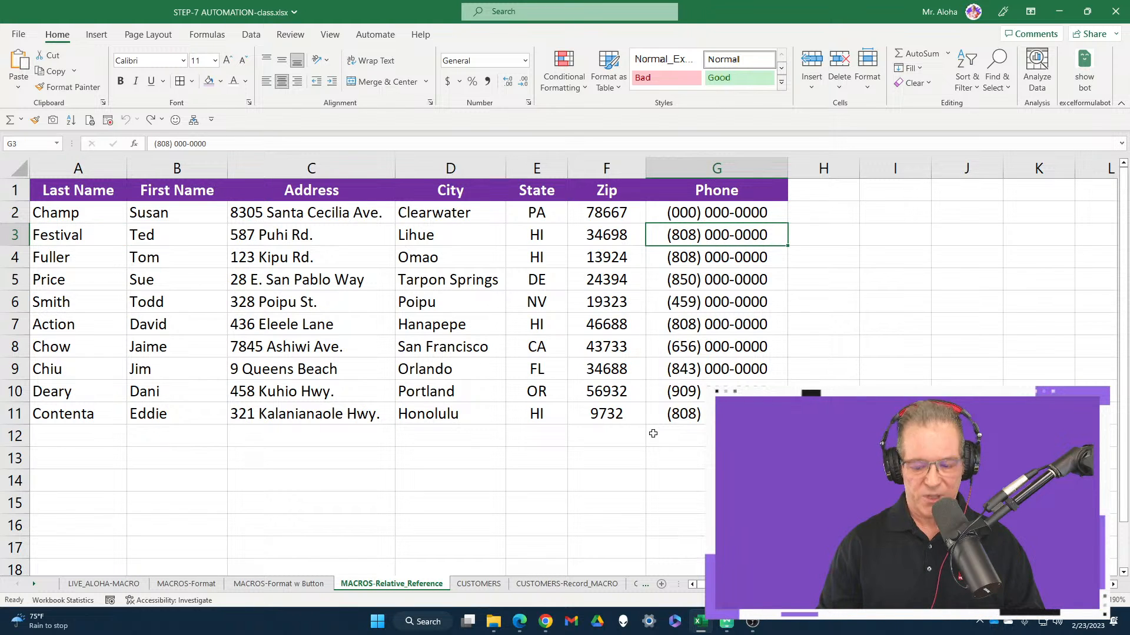
key(ctrl+Left)
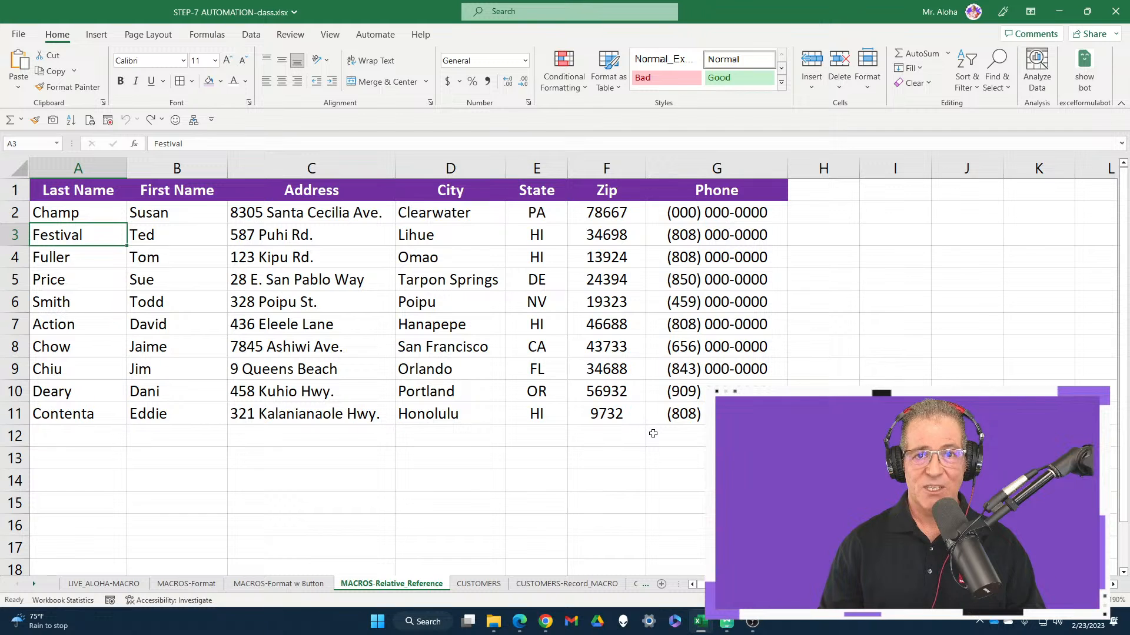
Try a lavender fill on the record in A3:G3, undo it, and reselect A3.
key(ctrl+shift+Right)
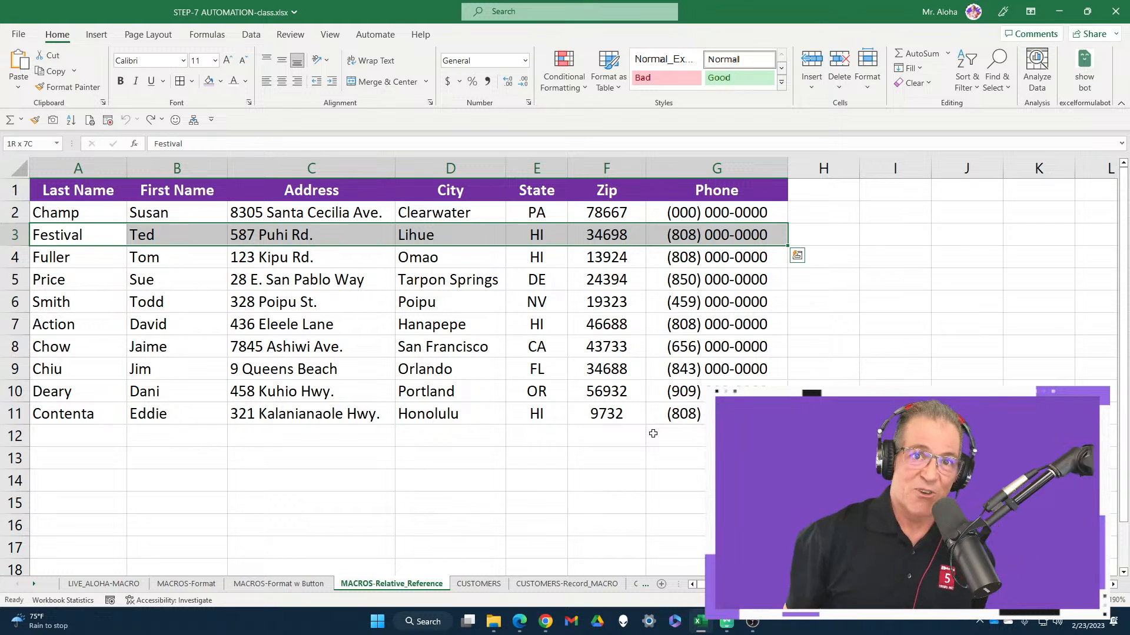
click(107, 235)
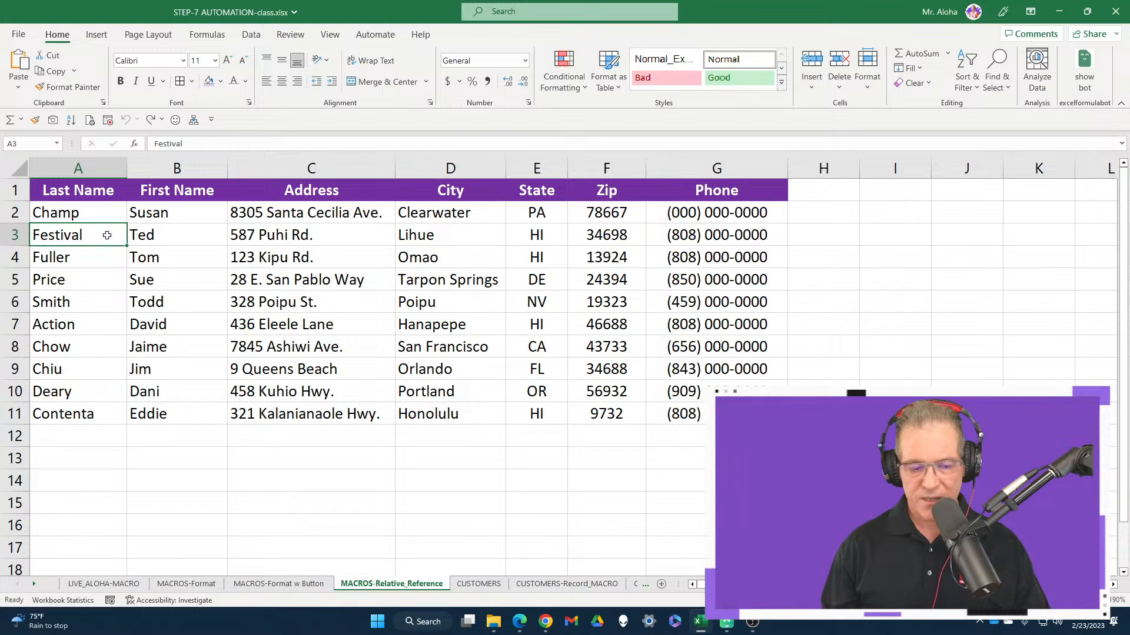
key(ctrl+shift+Right)
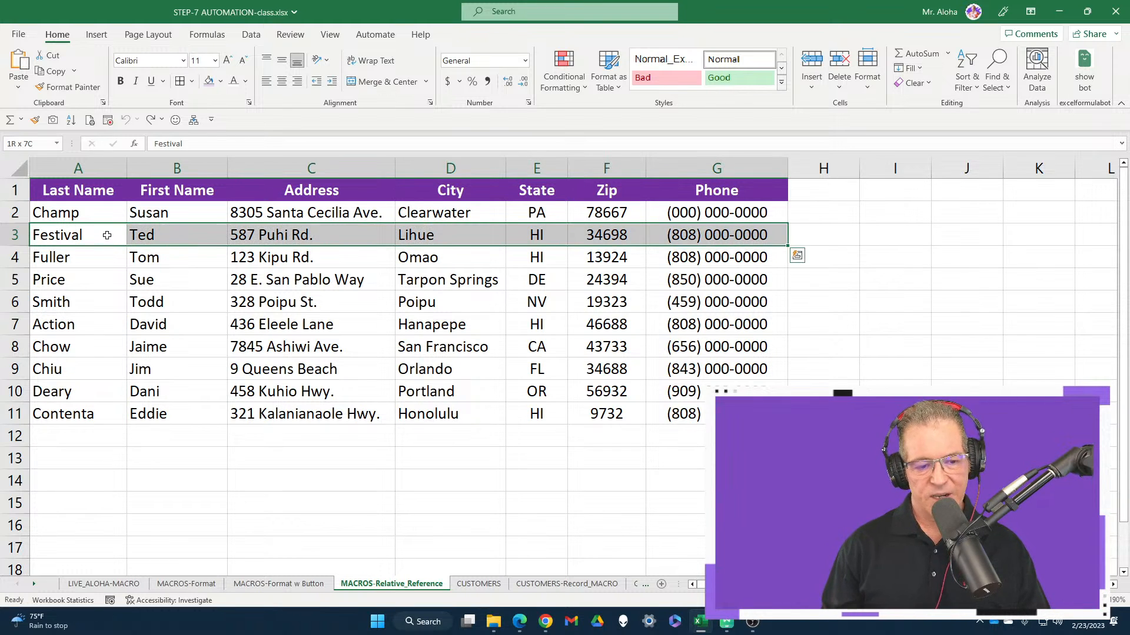
click(210, 82)
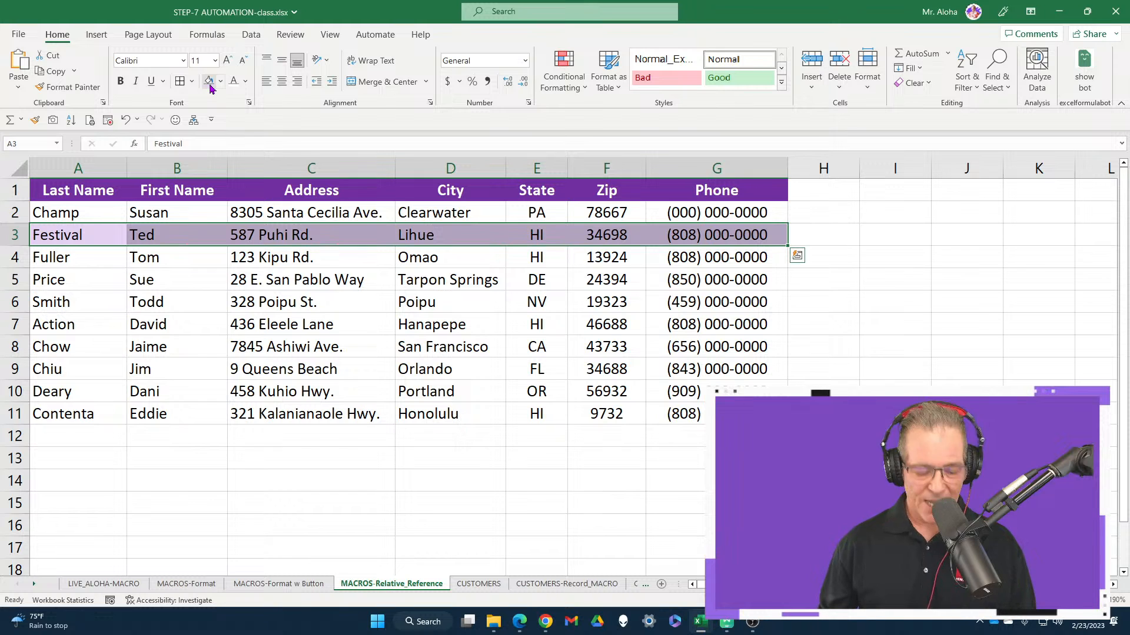
key(ctrl+z)
click(91, 236)
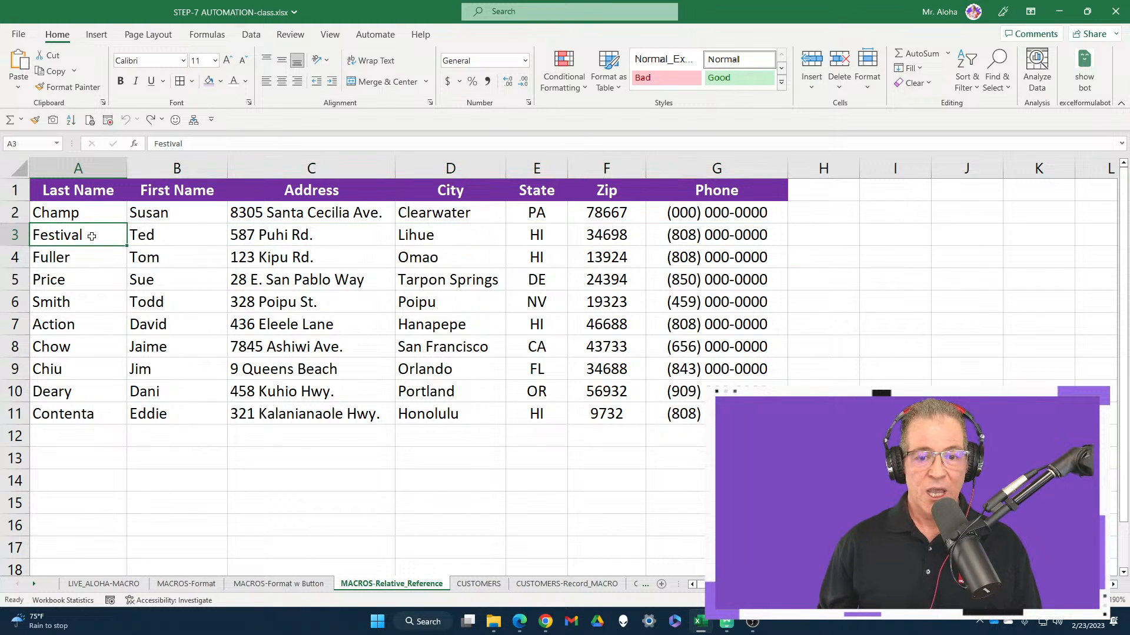
Look at the available macro recording commands and practise selecting the whole record in A3:G3.
click(330, 36)
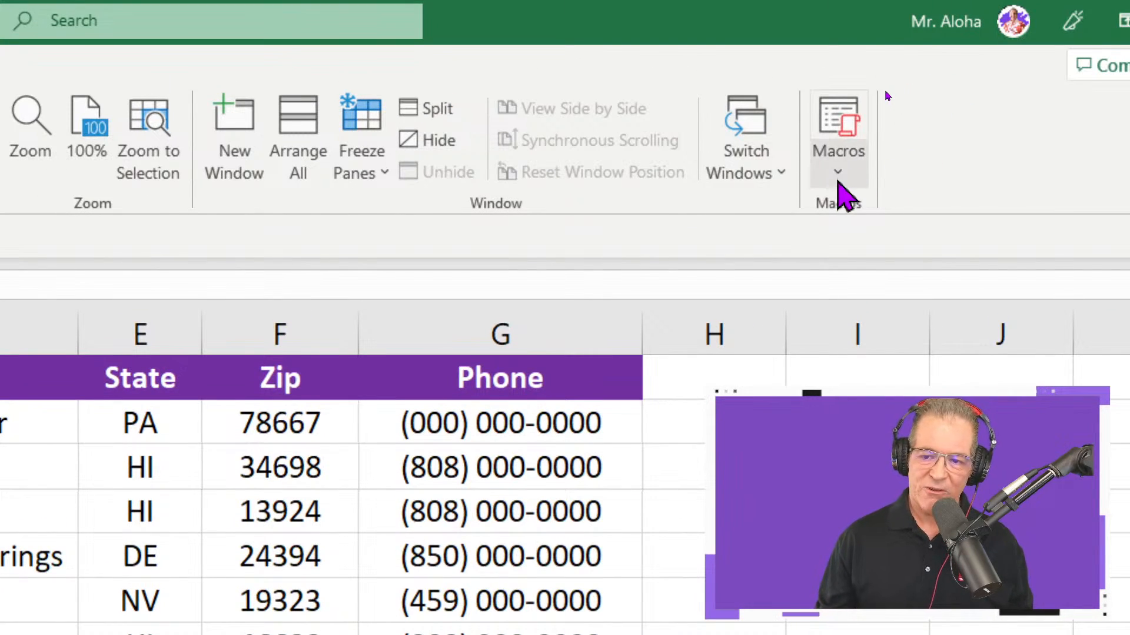
click(885, 87)
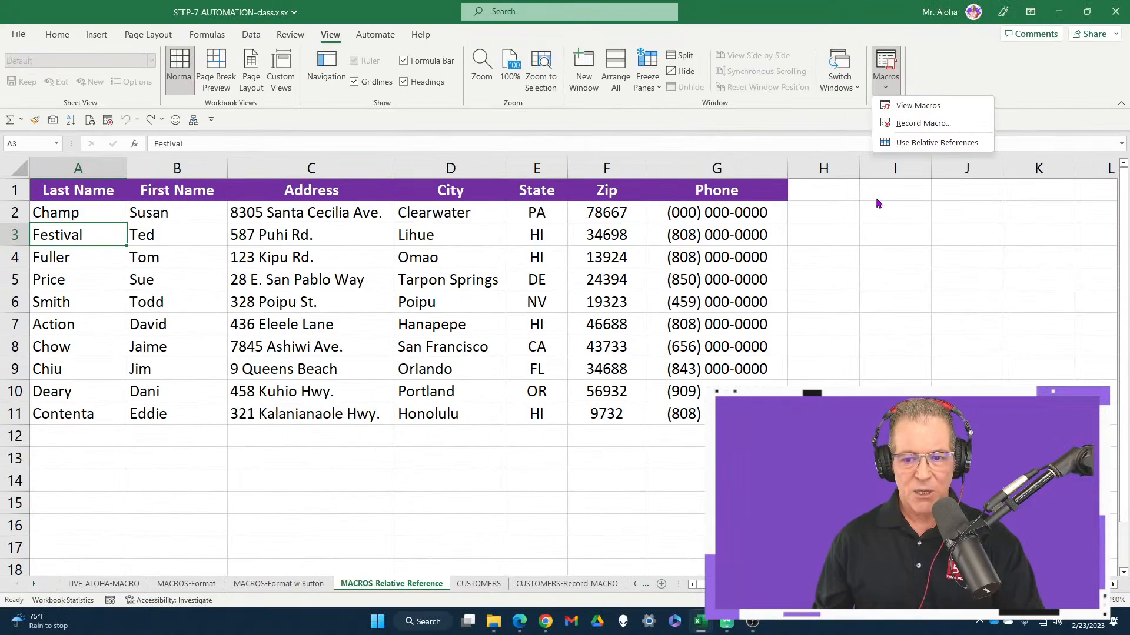
click(85, 235)
key(ctrl+shift+Right)
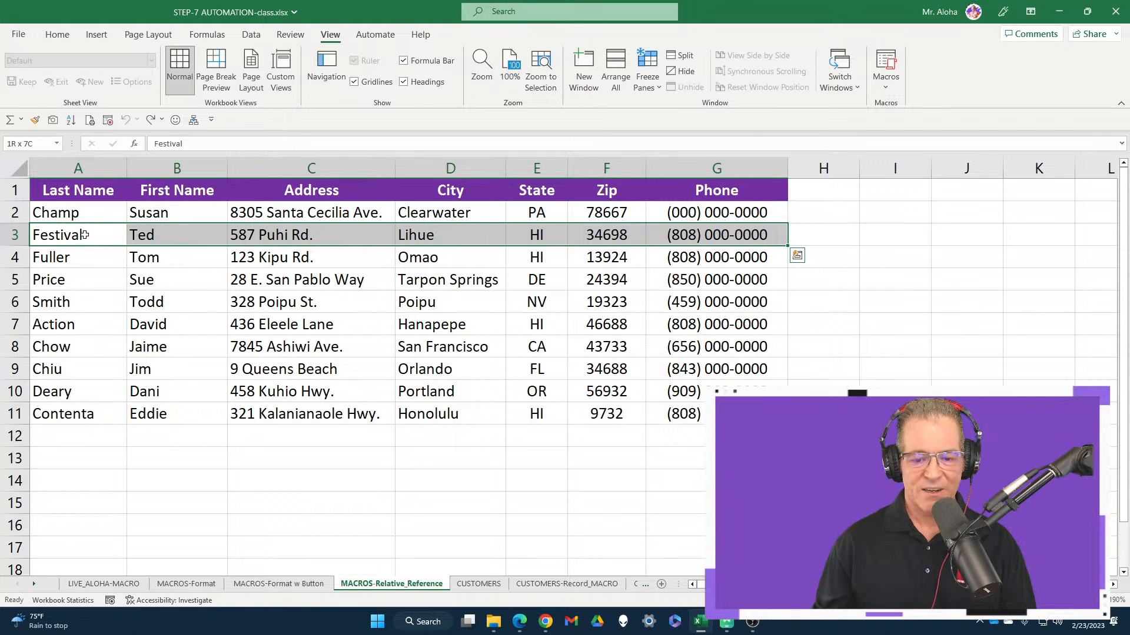
key(ctrl+1)
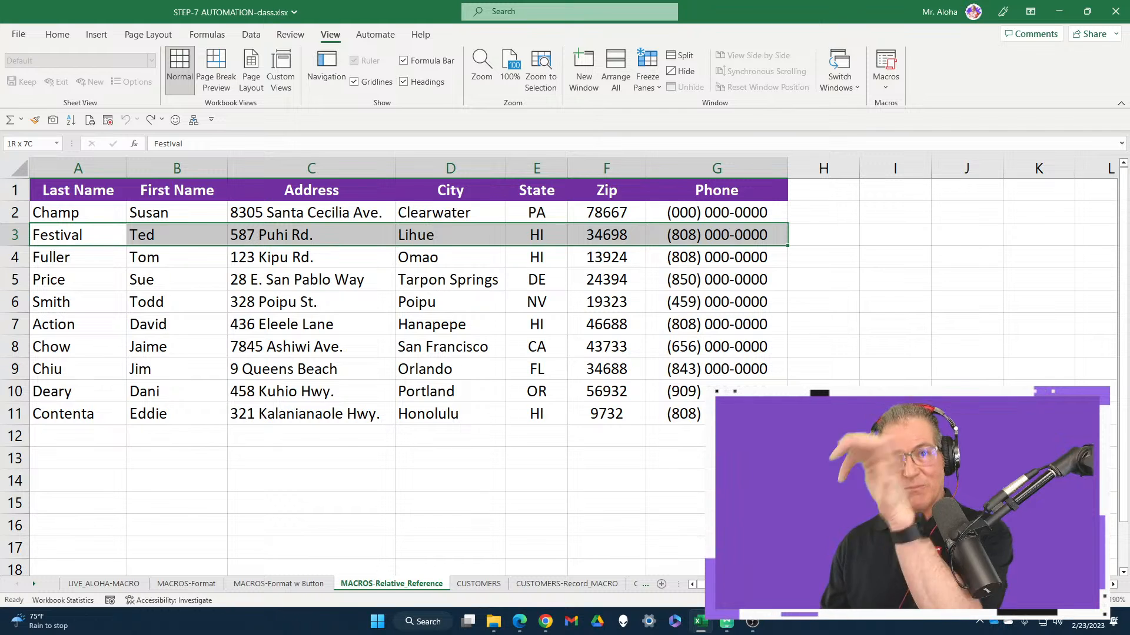
click(895, 503)
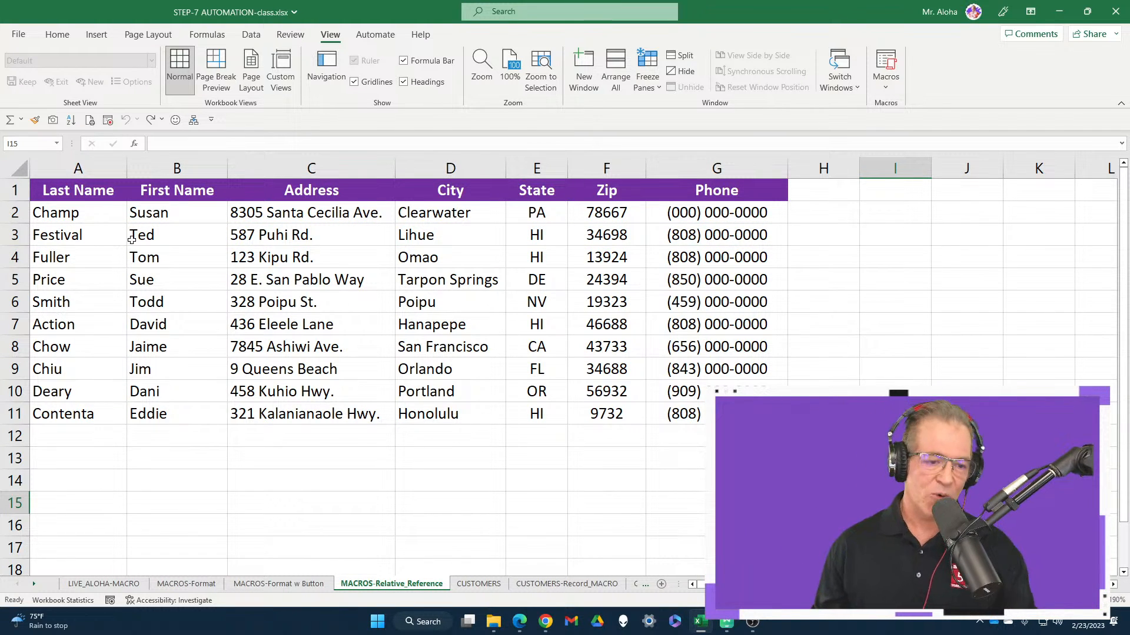
Make A3 the active cell and turn on Use Relative References for macro recording.
click(58, 235)
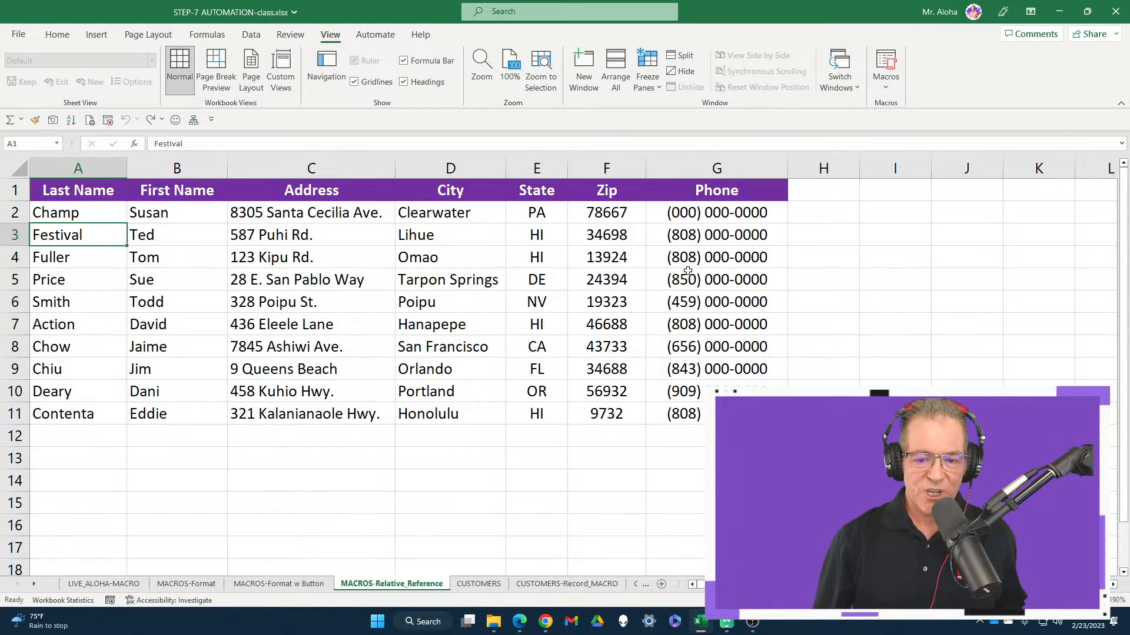
click(339, 461)
mouse_move(337, 461)
mouse_down()
mouse_move(894, 459)
mouse_move(325, 457)
mouse_up()
click(84, 235)
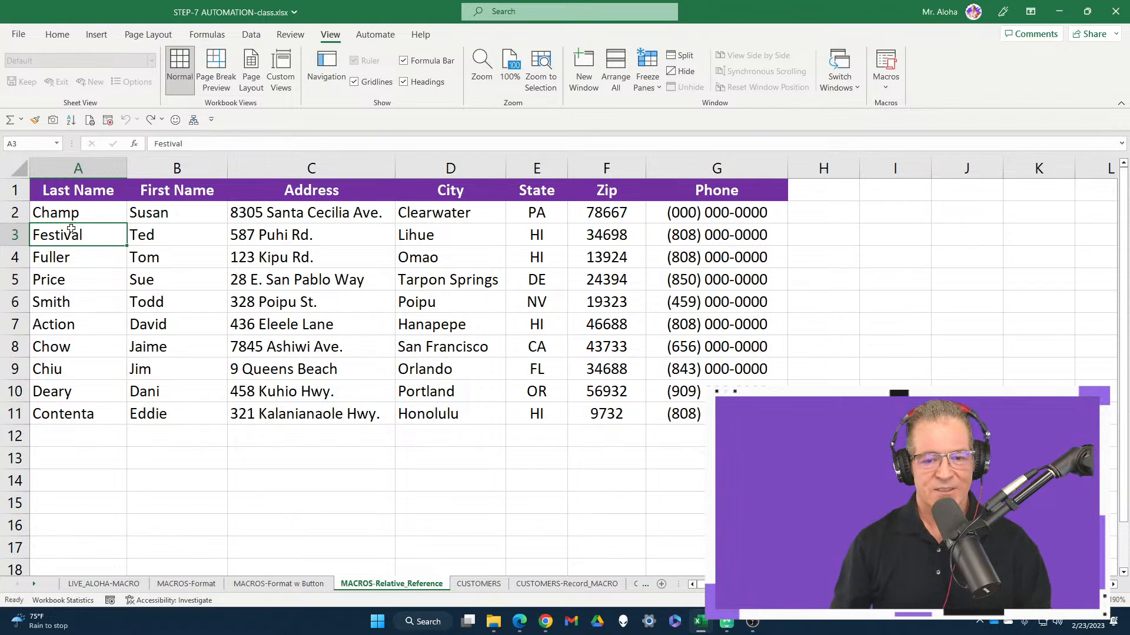
click(891, 93)
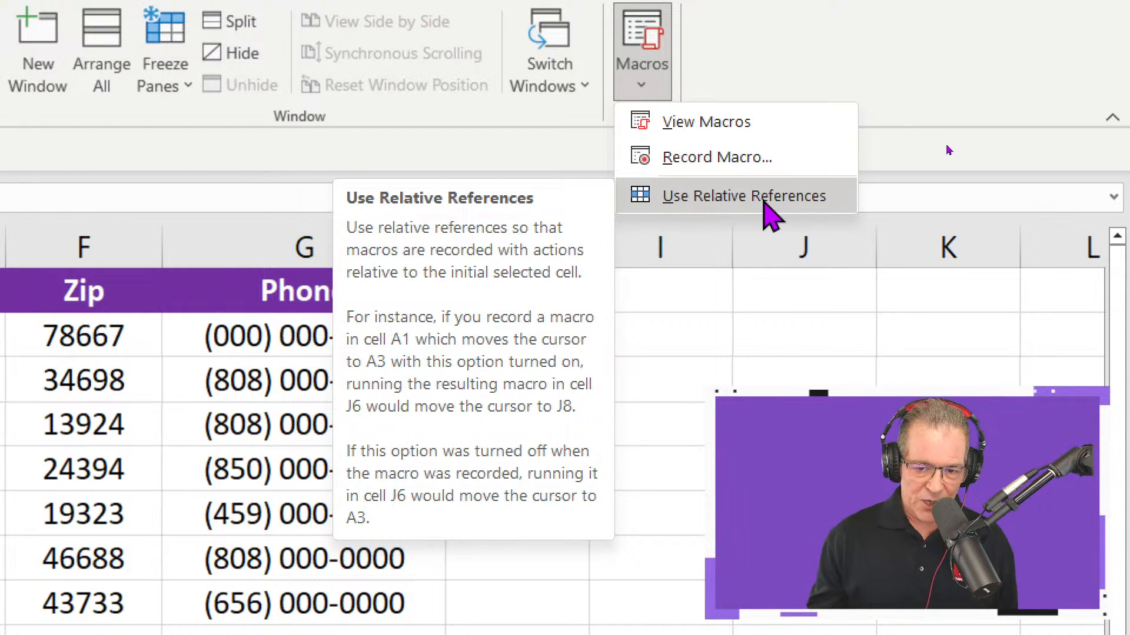
click(818, 209)
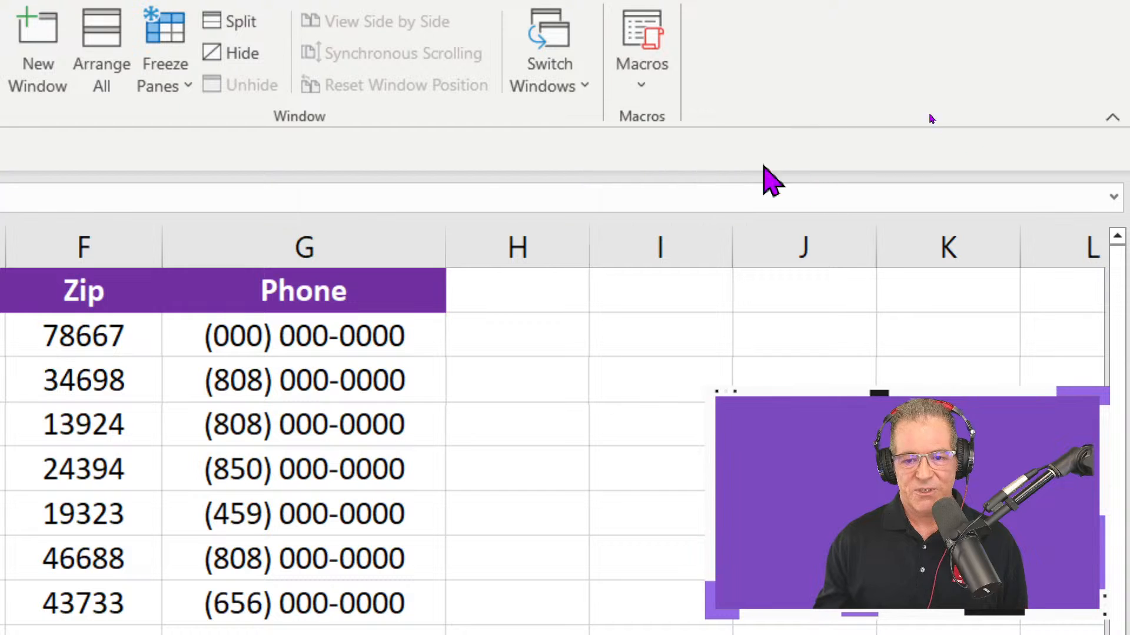
Set up a new macro recording and name the macro LAVENDER.
click(663, 91)
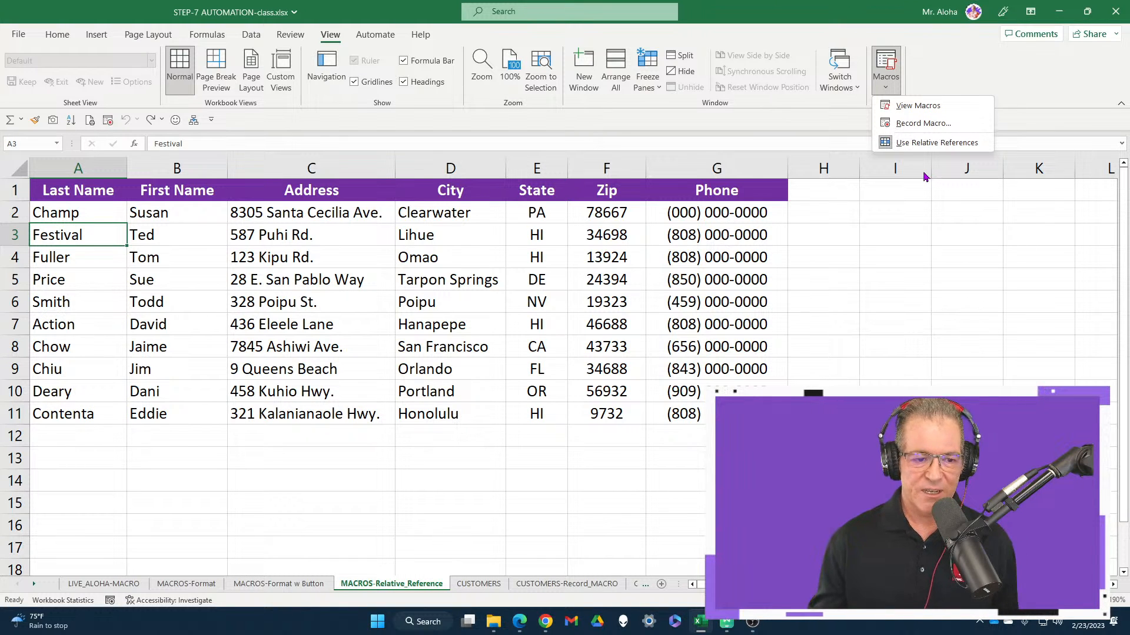
click(910, 125)
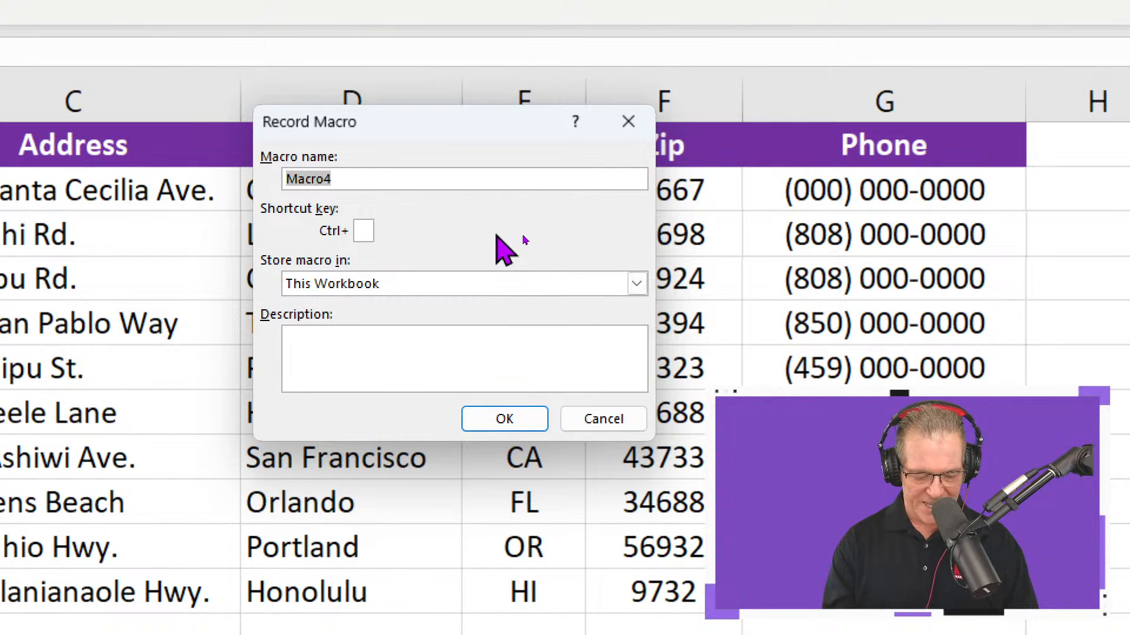
text(LAVEN)
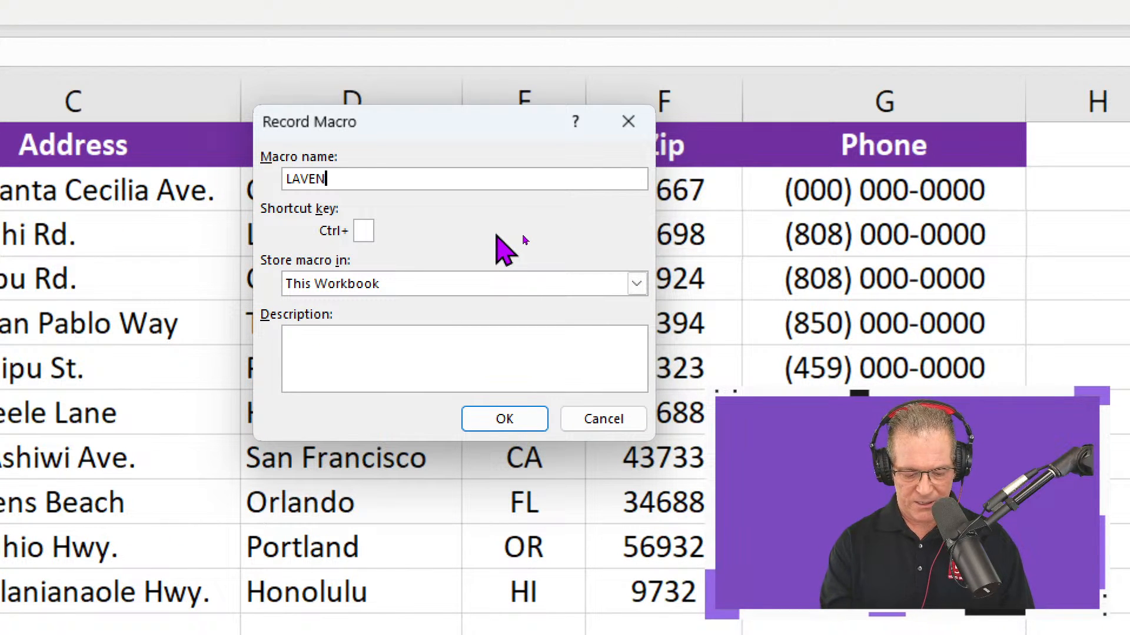
text(DER)
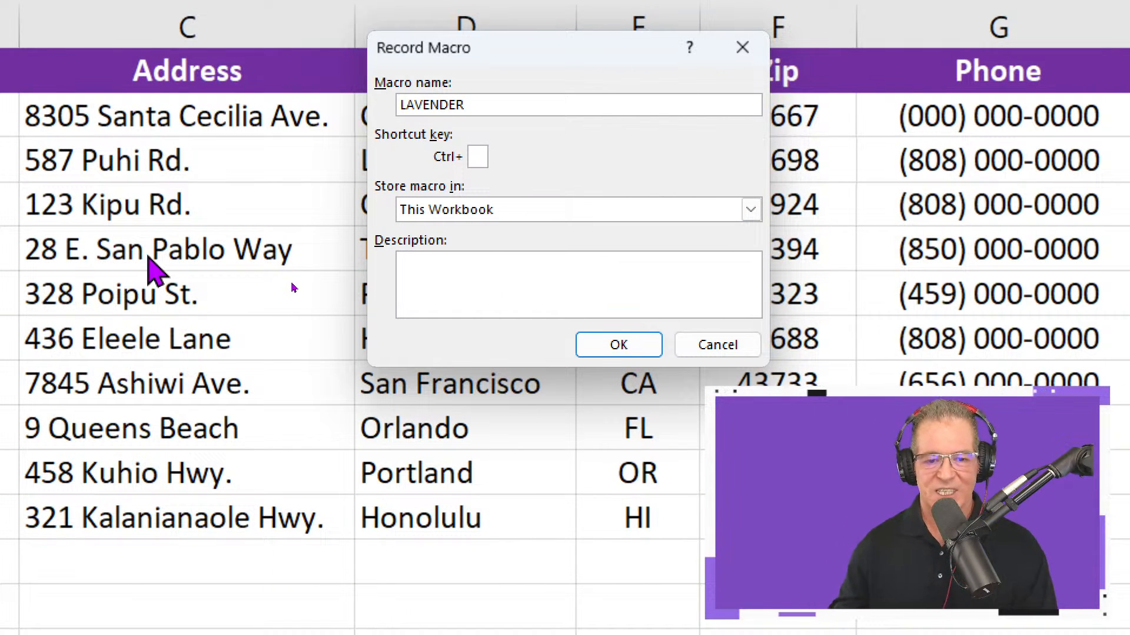
click(461, 289)
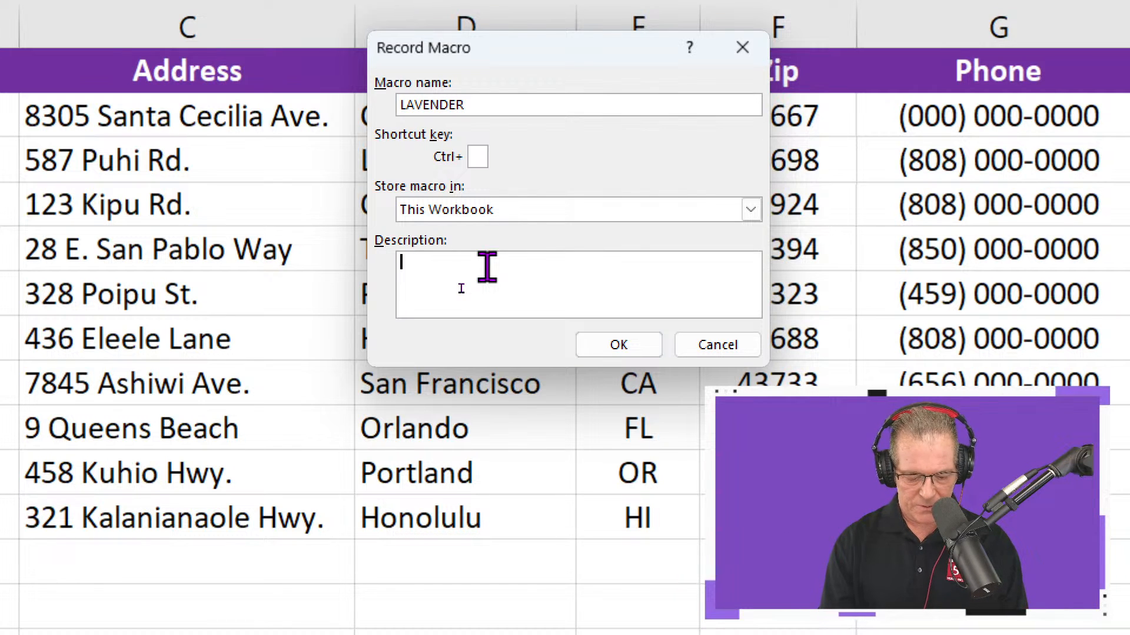
text(AVENDE)
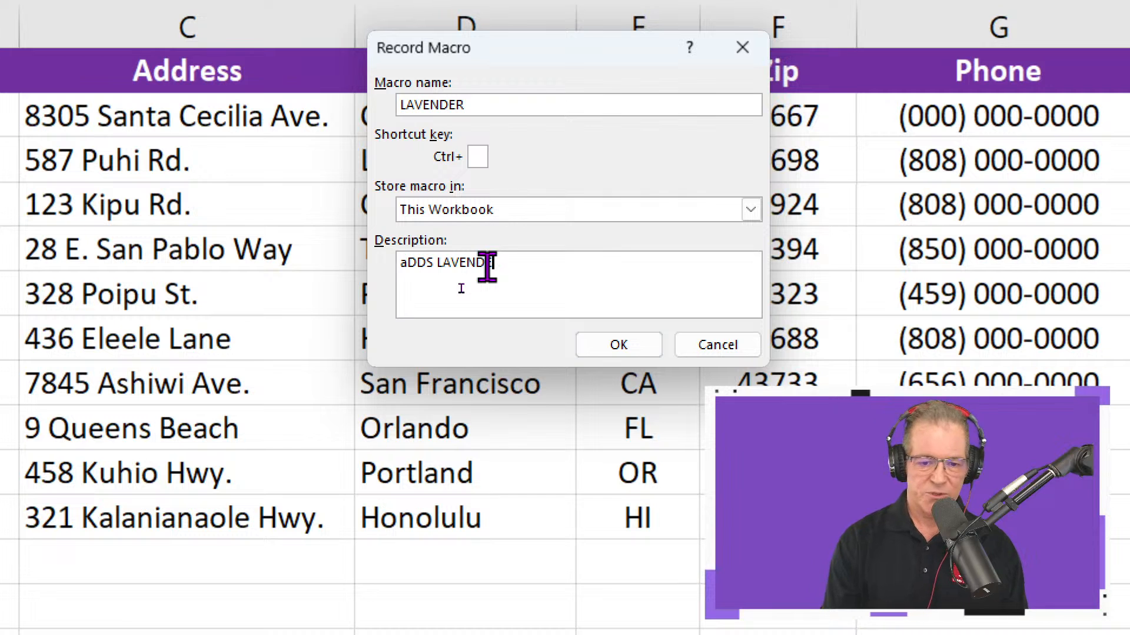
key(ctrl+BackSpace)
key(ctrl+BackSpace)
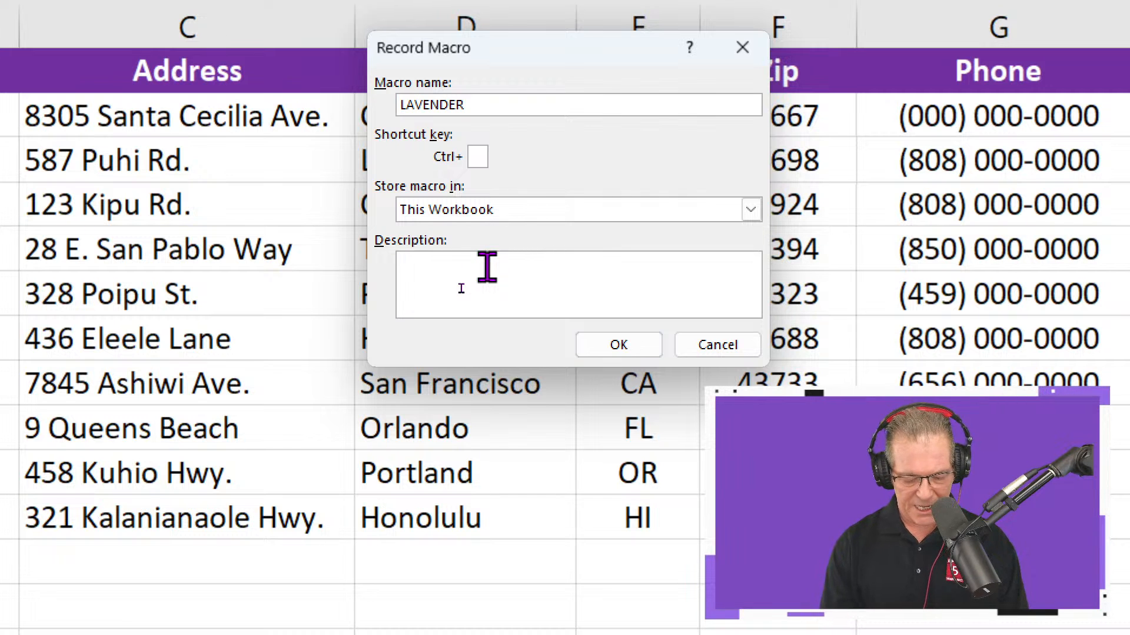
Describe the macro as "Adds lavender background to row." and start recording it in this workbook.
text(Adds )
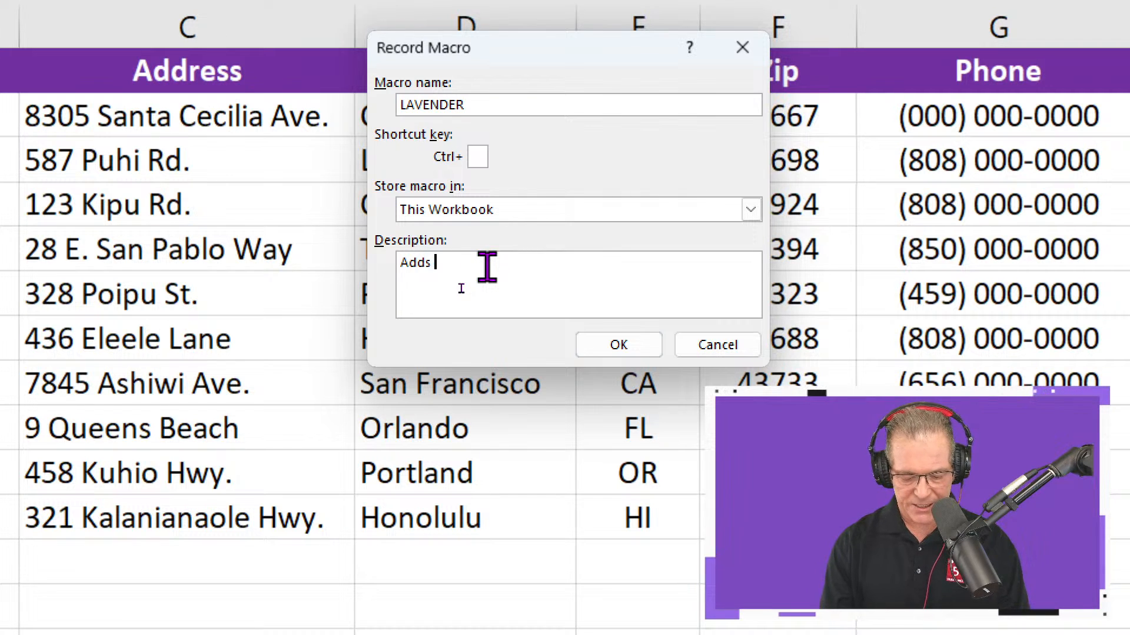
text(lavender)
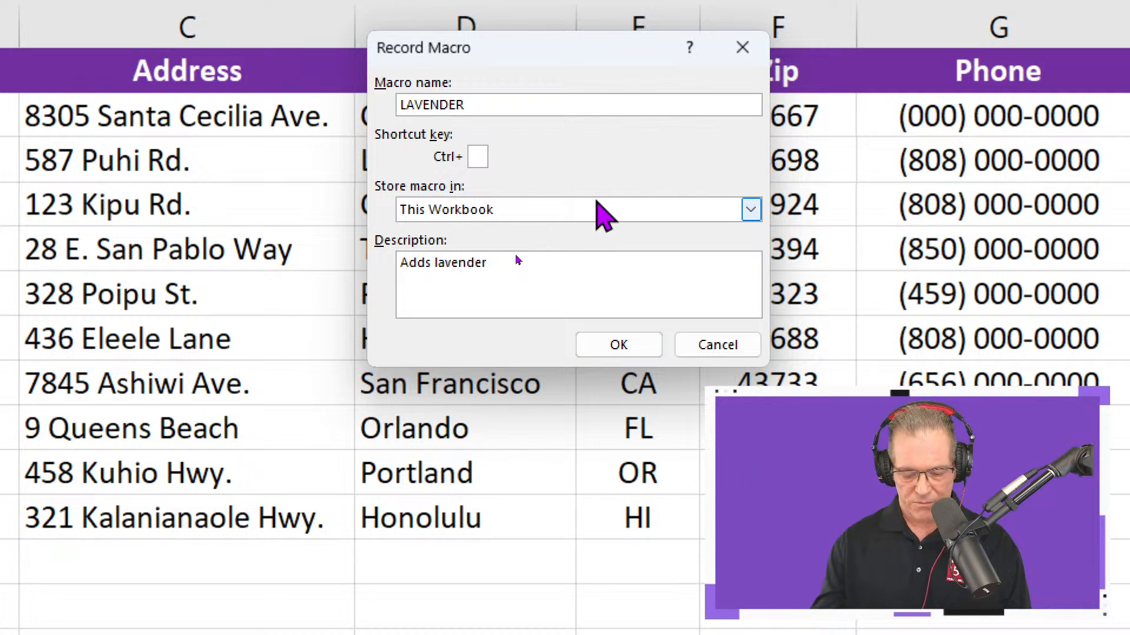
text( row highl)
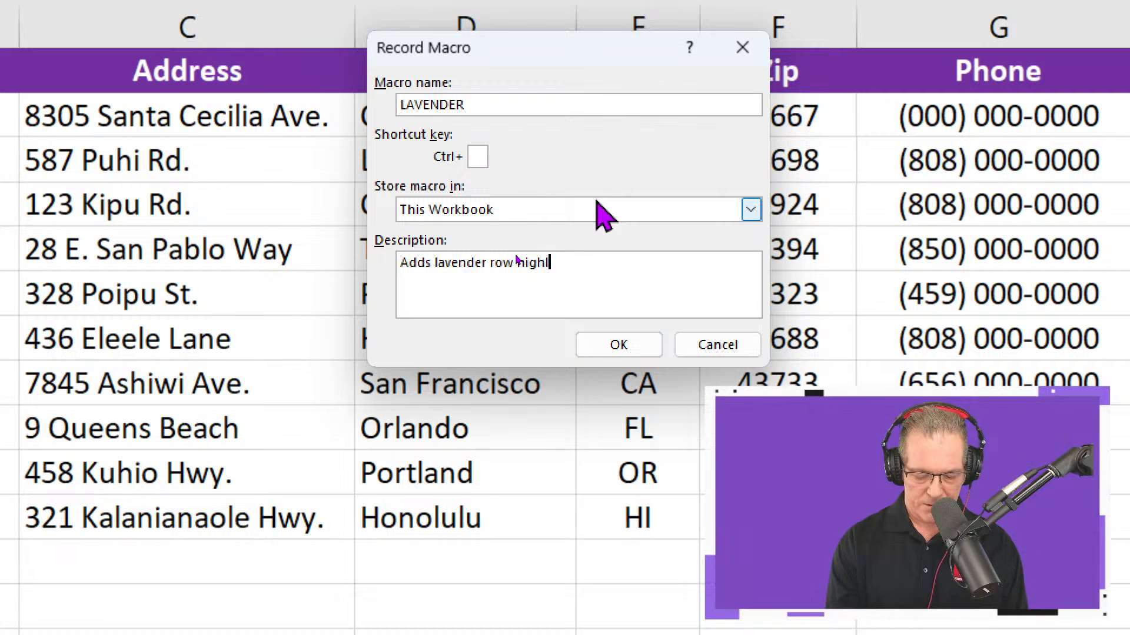
text(i)
key(BackSpace)
key(BackSpace)
key(BackSpace)
key(BackSpace)
key(BackSpace)
key(BackSpace)
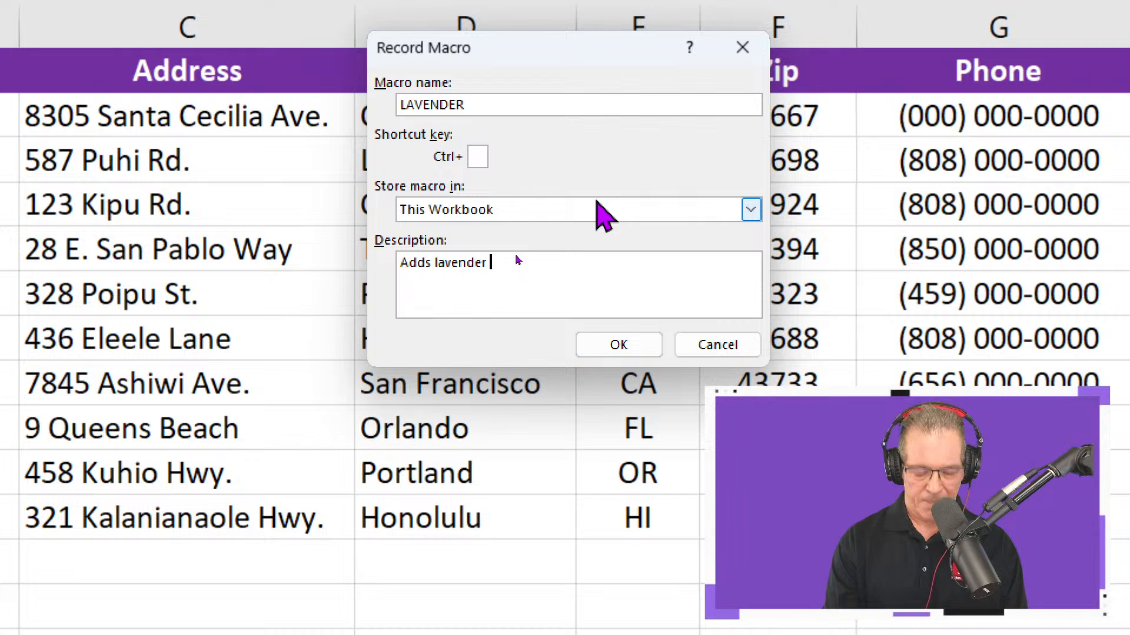
text(background to )
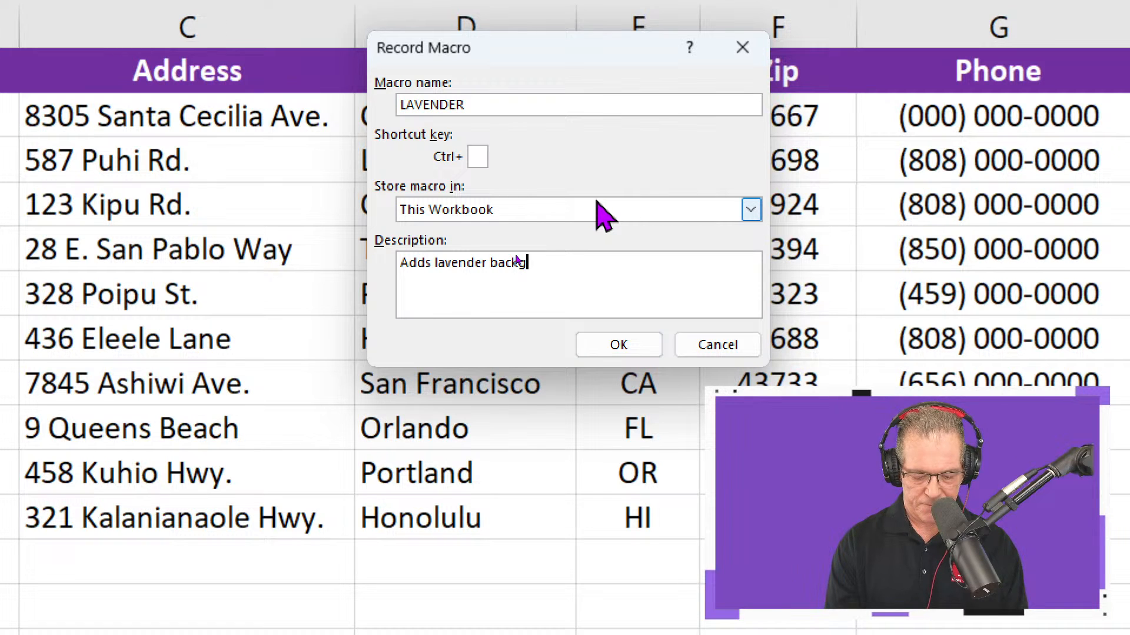
text(row.)
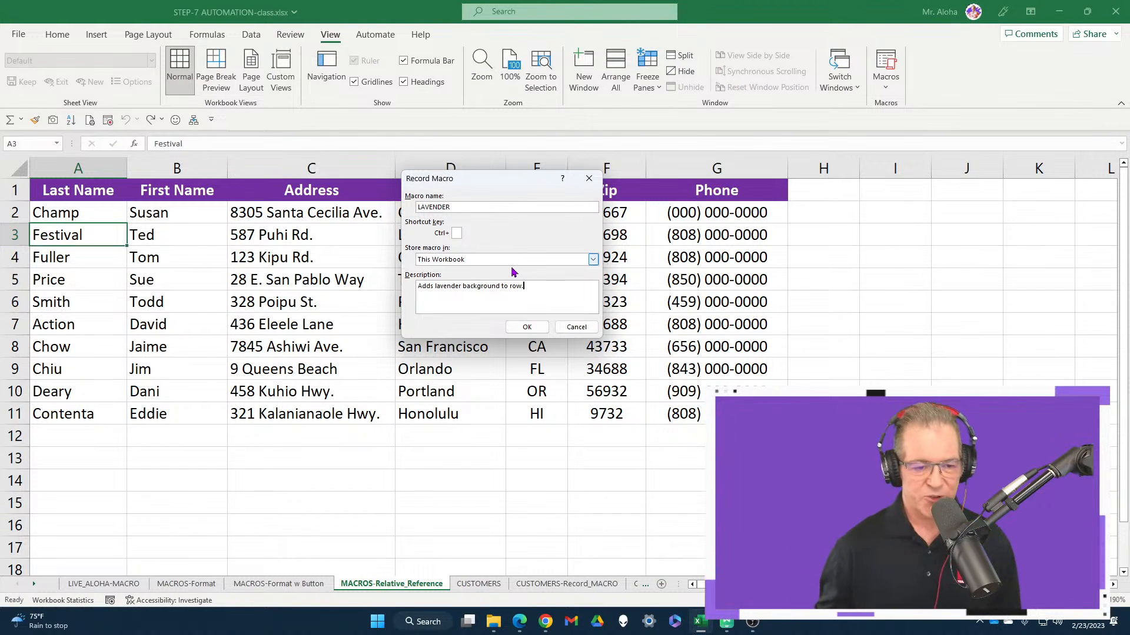
click(537, 327)
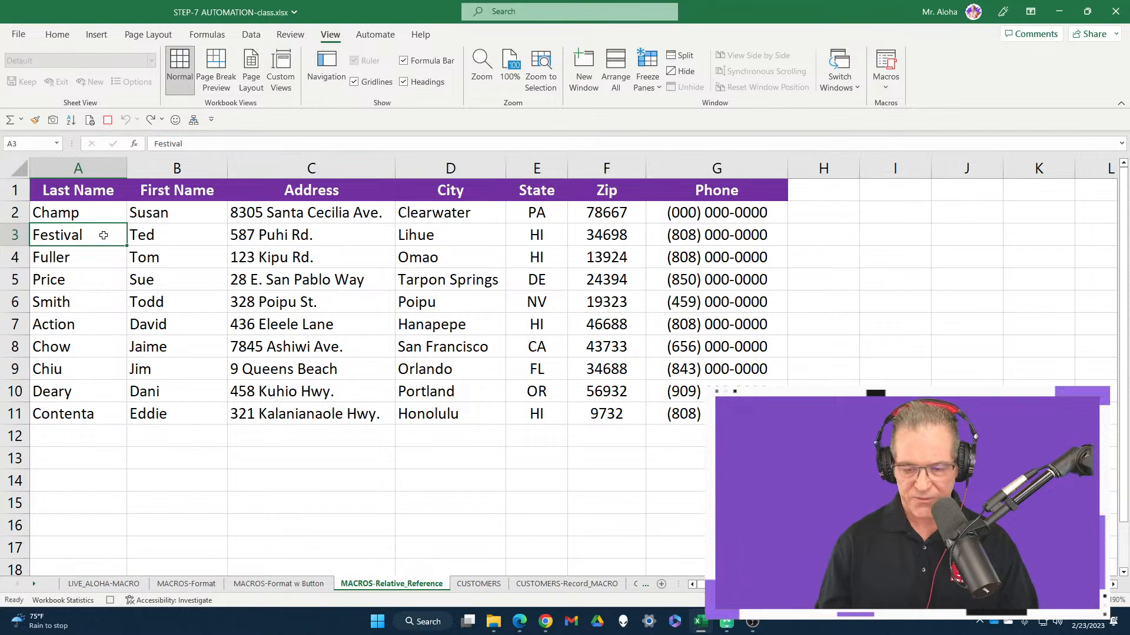
Record extending the selection from A3 across the record to G3 and filling it lavender, and stop the macro recording.
key(ctrl+shift+Right)
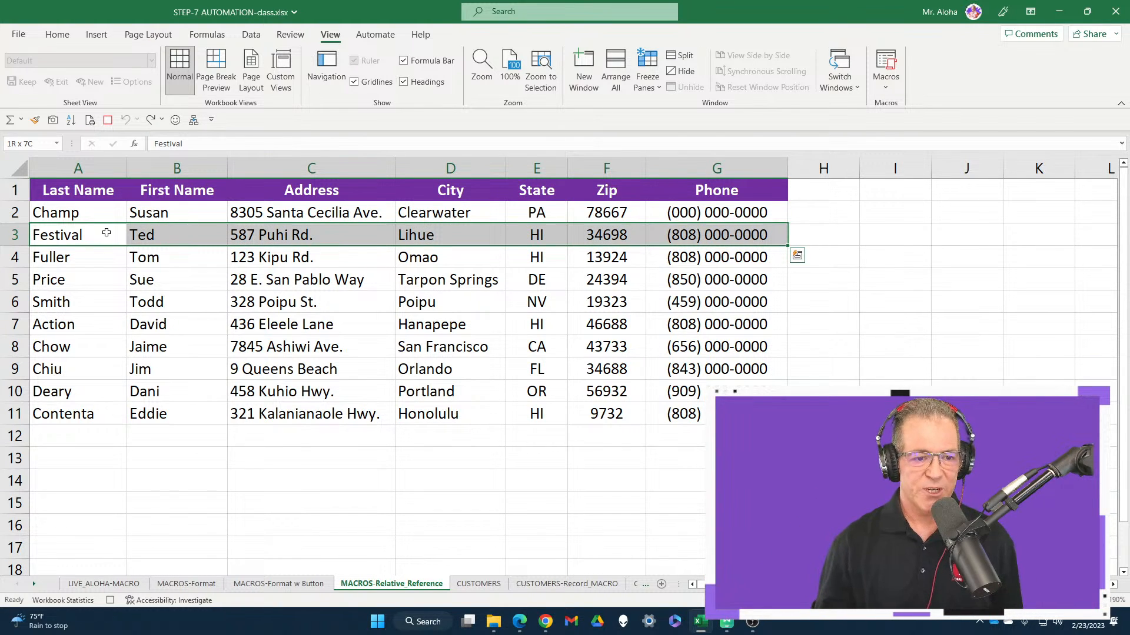
click(57, 34)
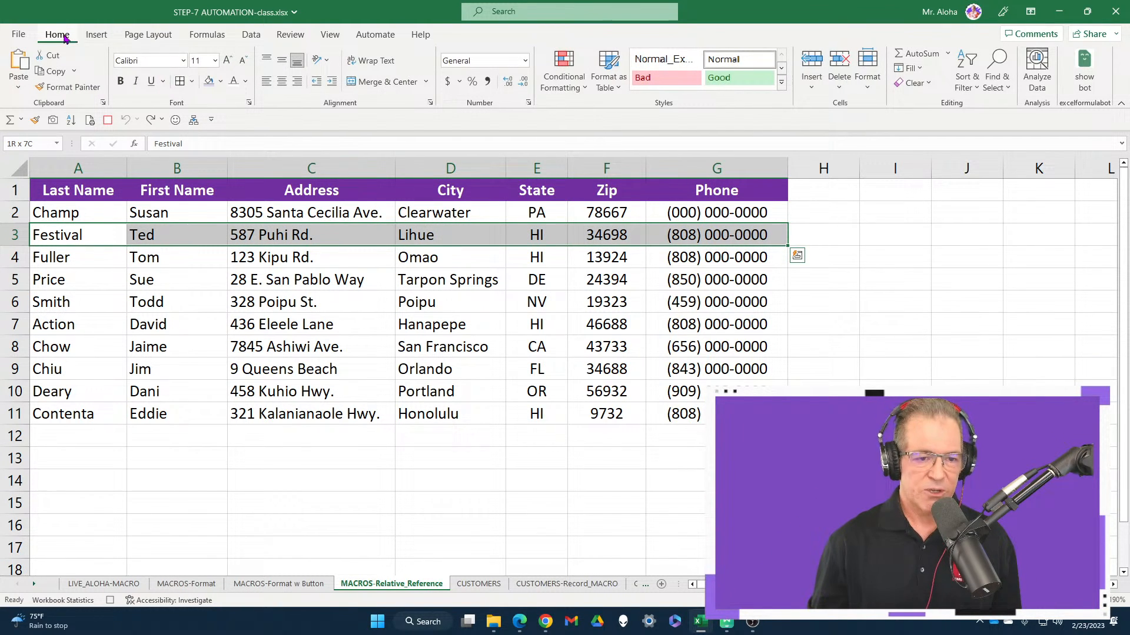
click(209, 85)
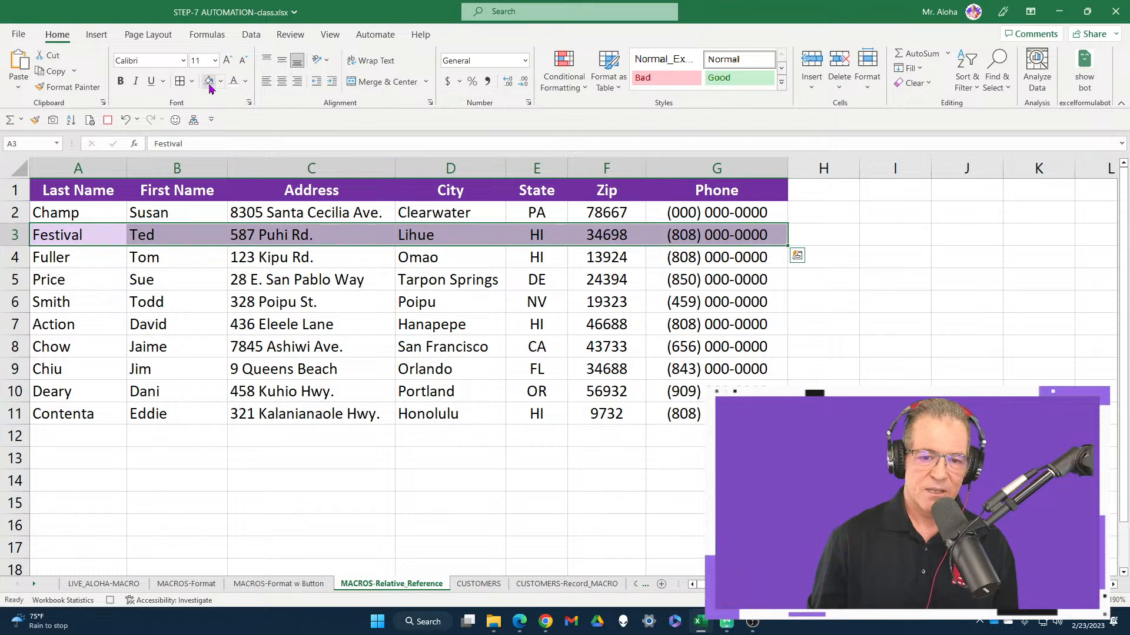
click(112, 121)
Undo the manual lavender fill on row 3 and run the LAVENDER macro from cell A3.
click(125, 120)
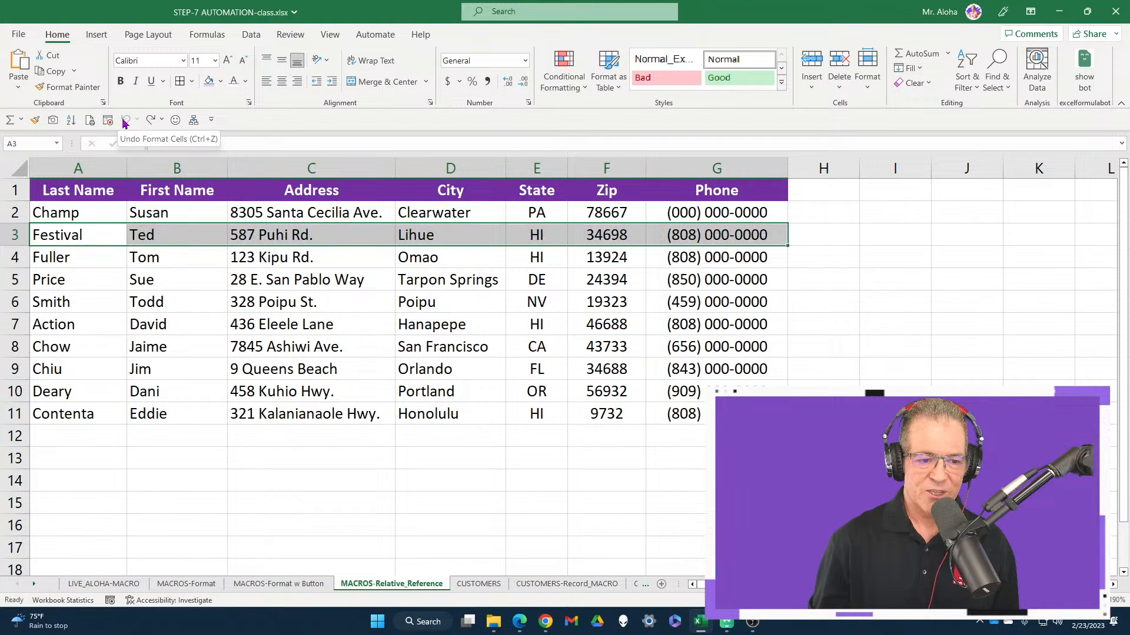
click(100, 235)
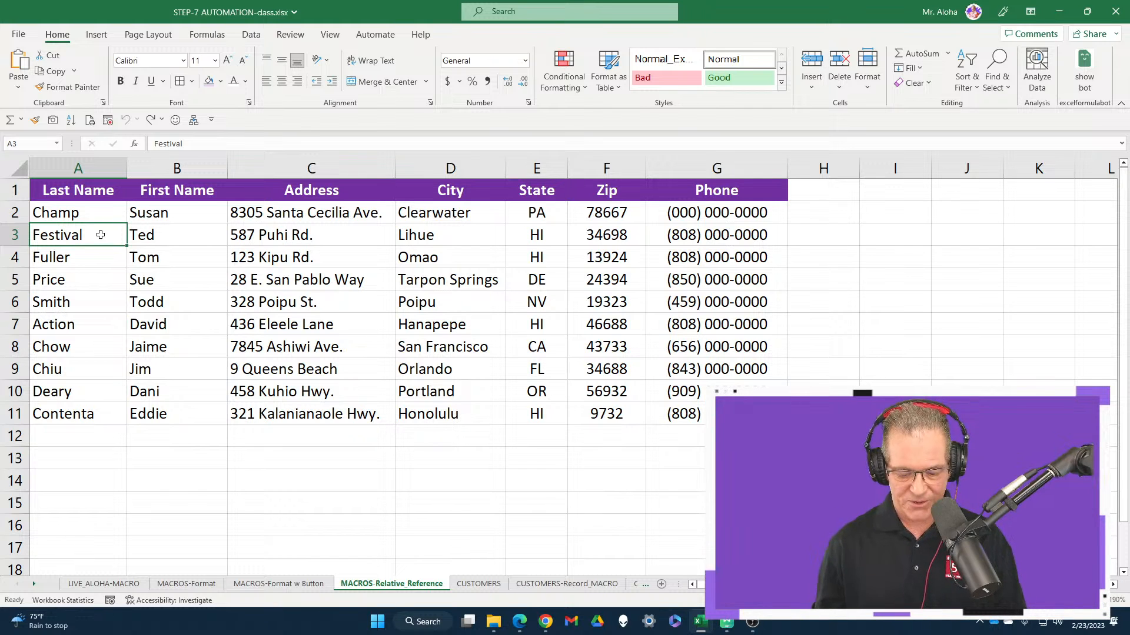
key(alt+F8)
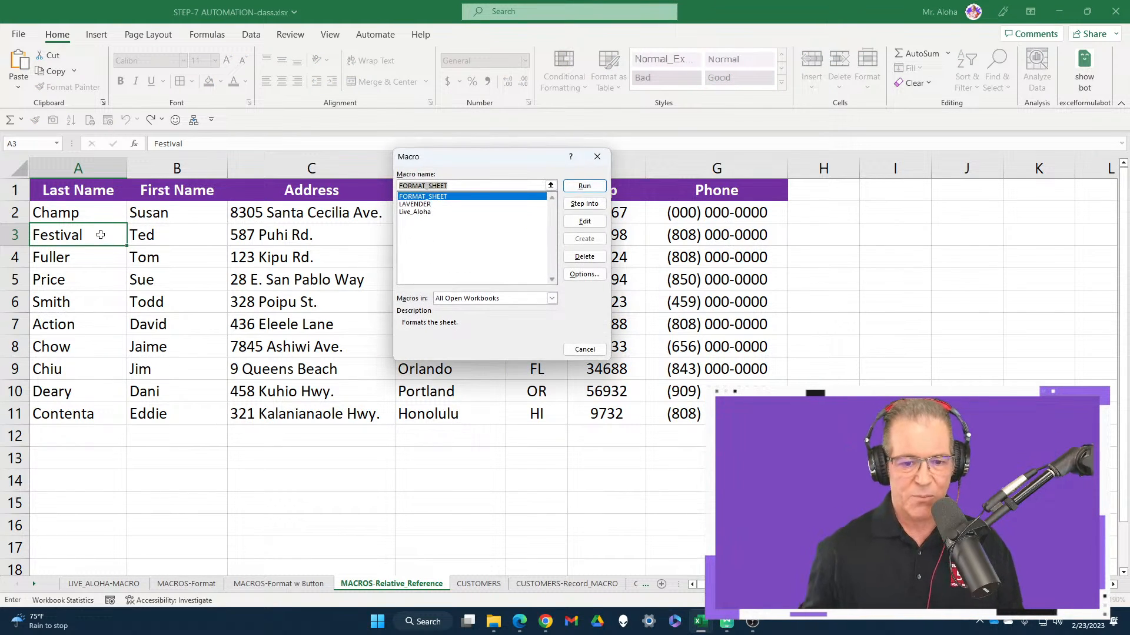
click(427, 204)
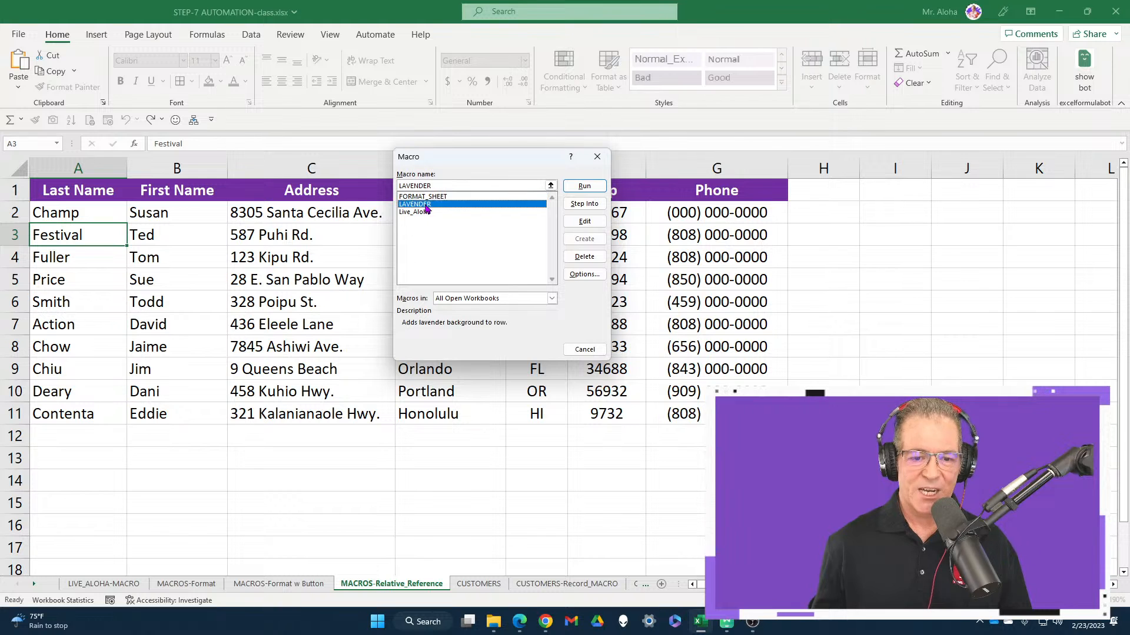
click(583, 185)
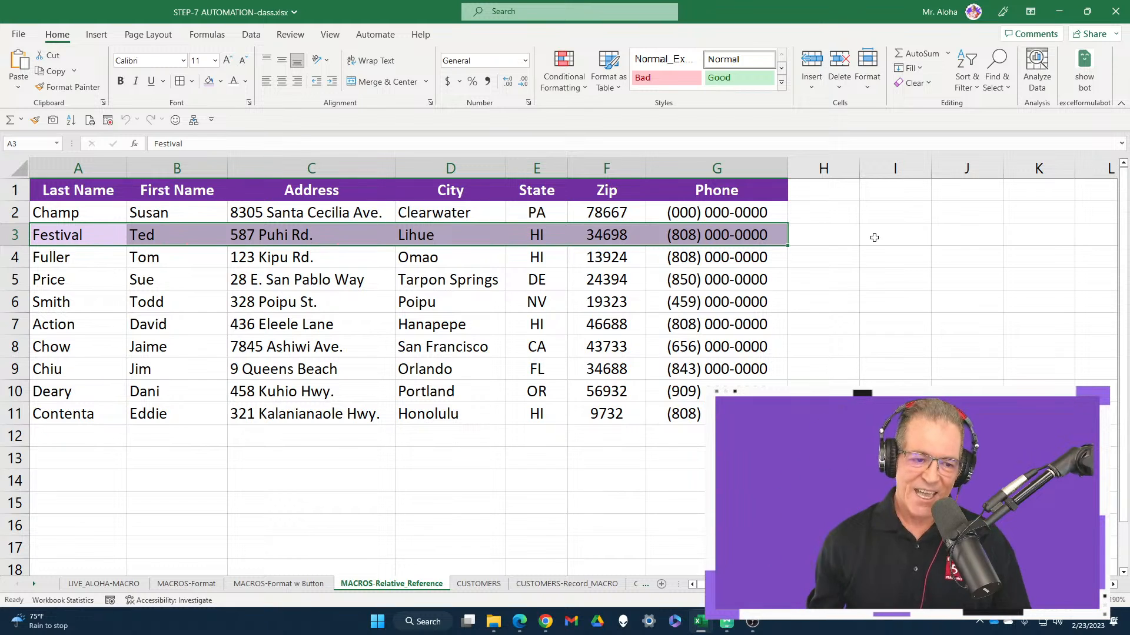
click(72, 280)
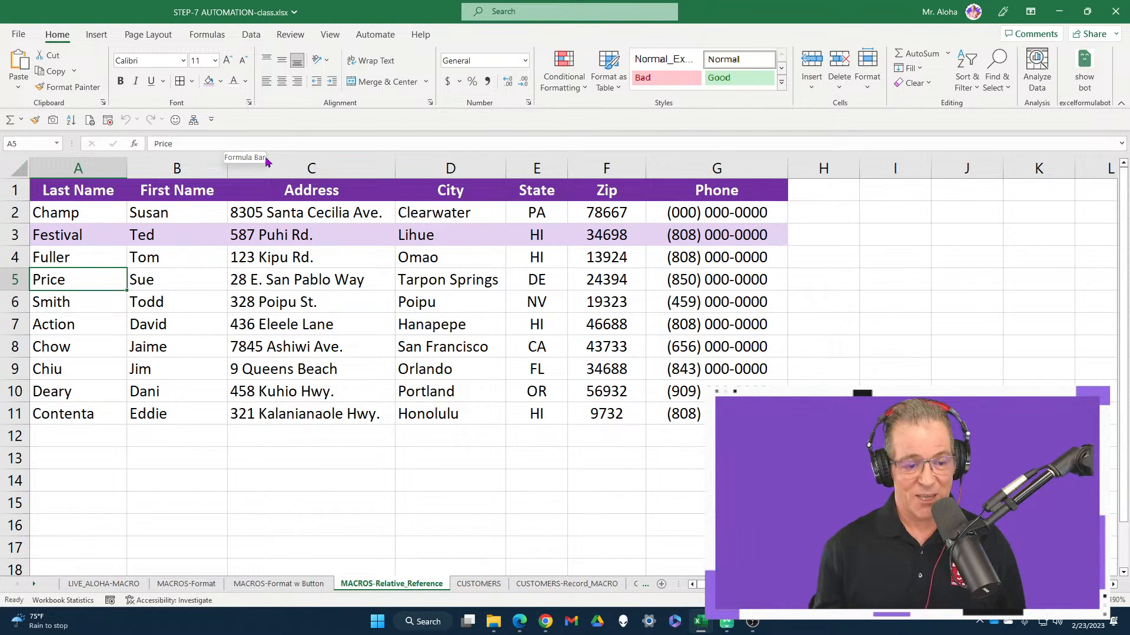
drag(885, 213, 1017, 231)
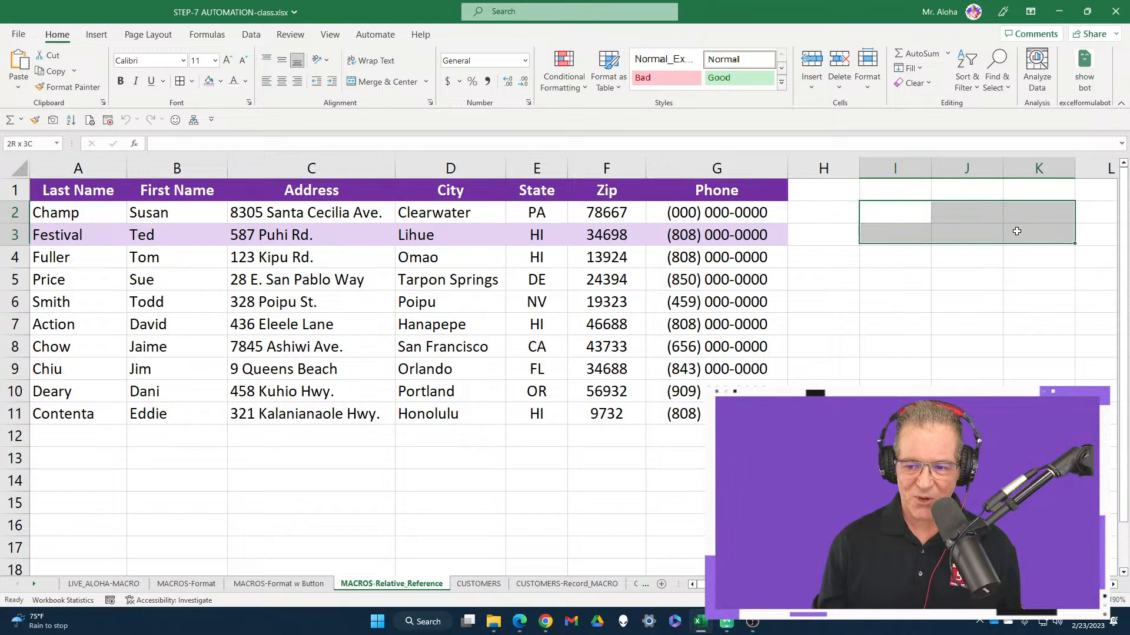
click(909, 211)
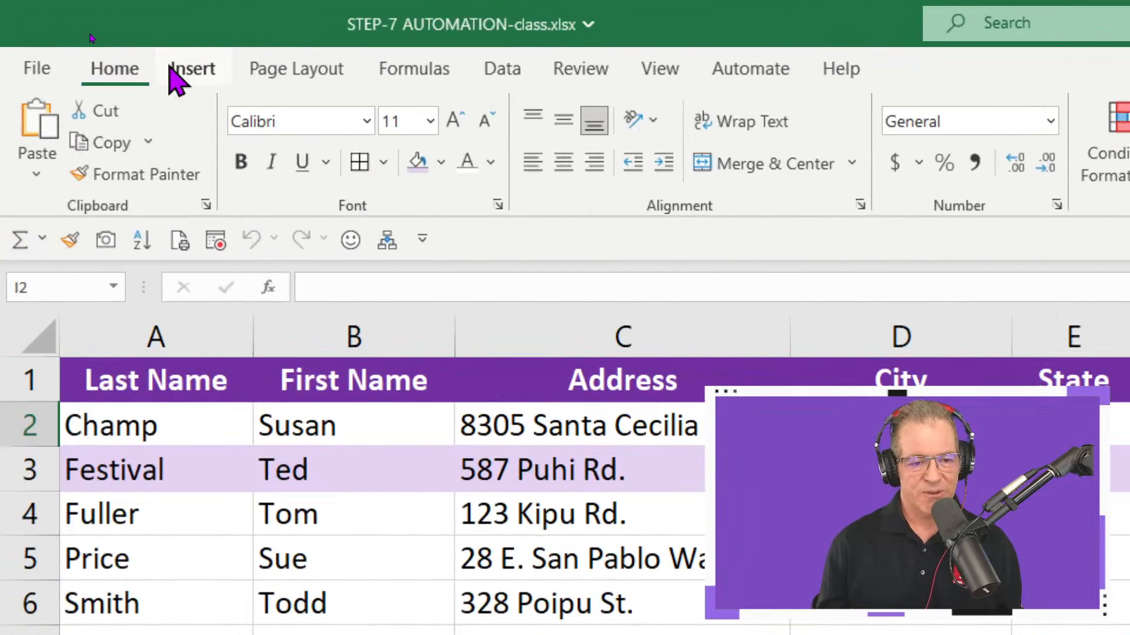
click(94, 35)
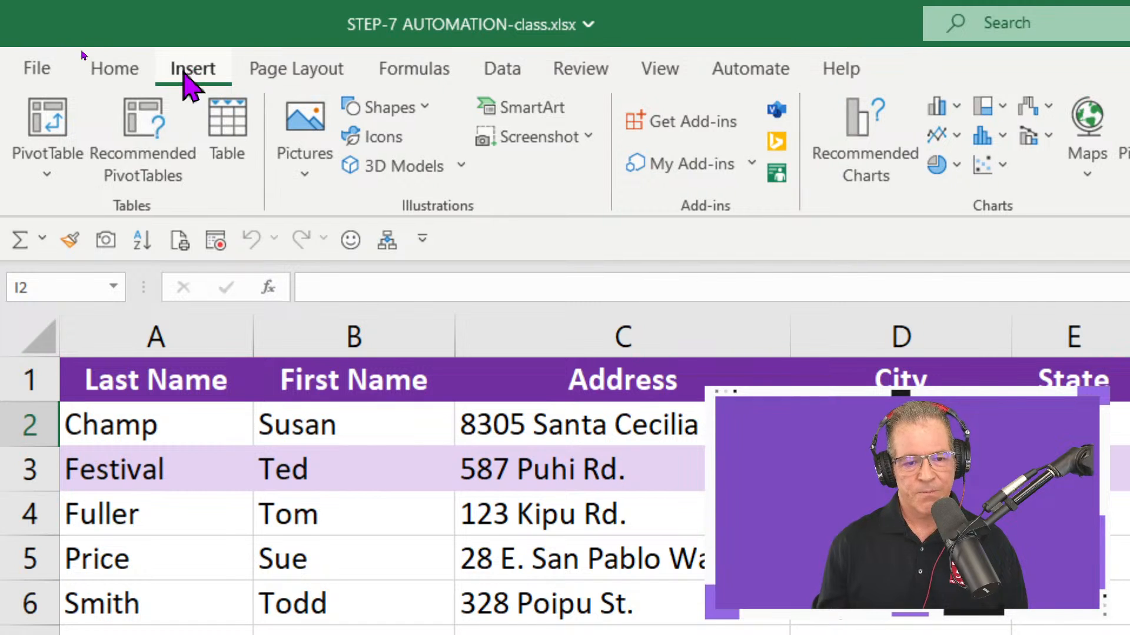
click(305, 175)
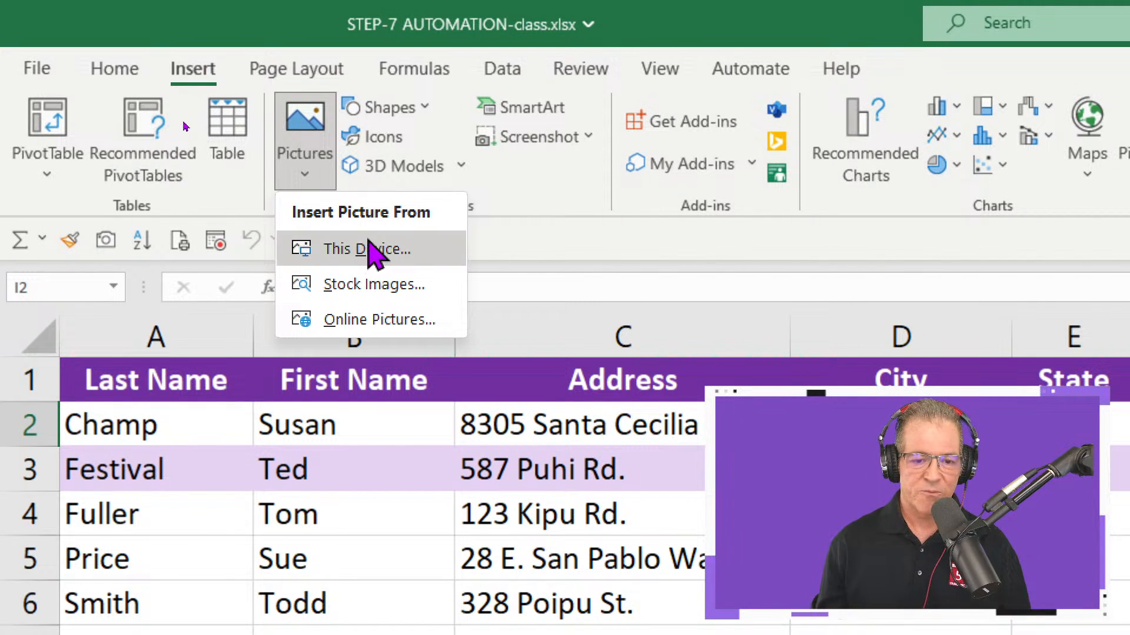
click(366, 249)
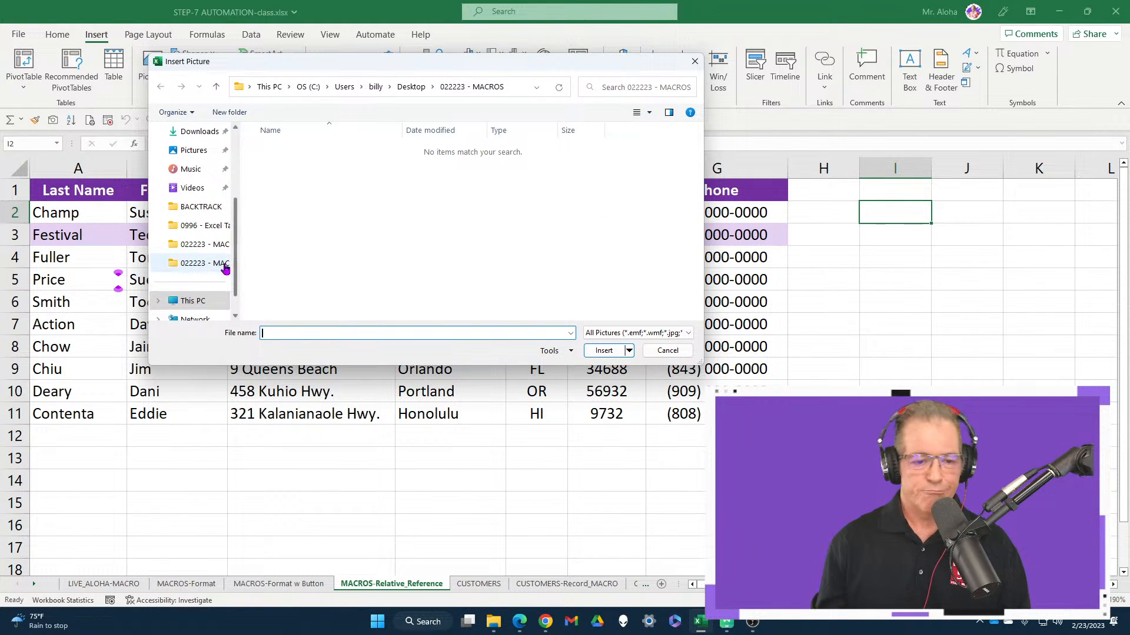
click(666, 351)
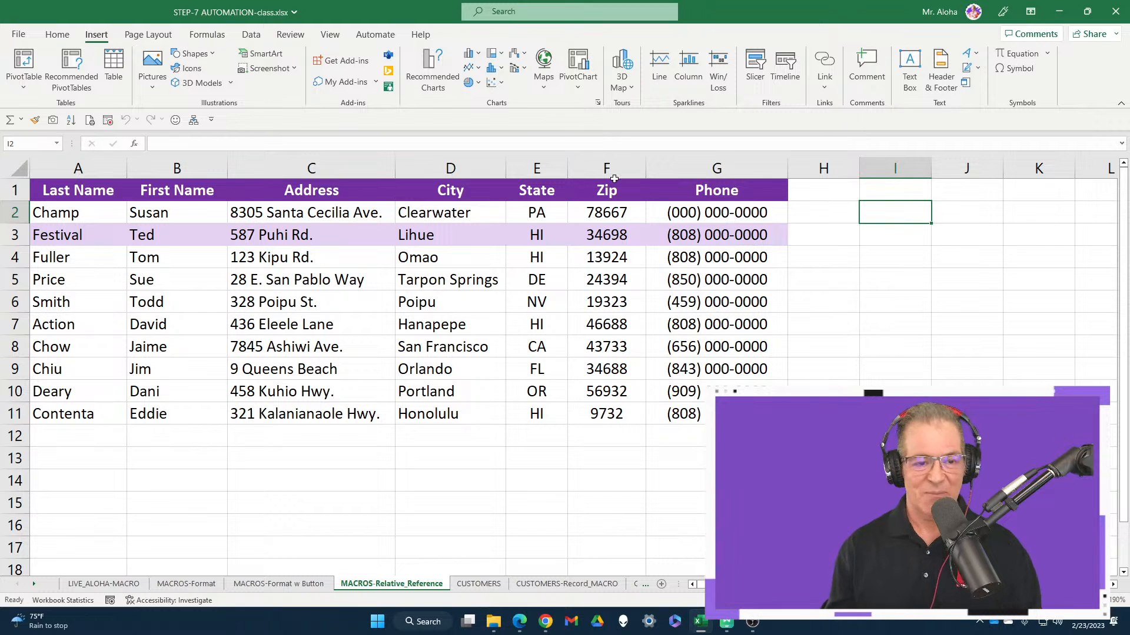
Draw an oval shape about 1.23" high and 1.54" wide beside the customer table, across columns H to J.
click(201, 55)
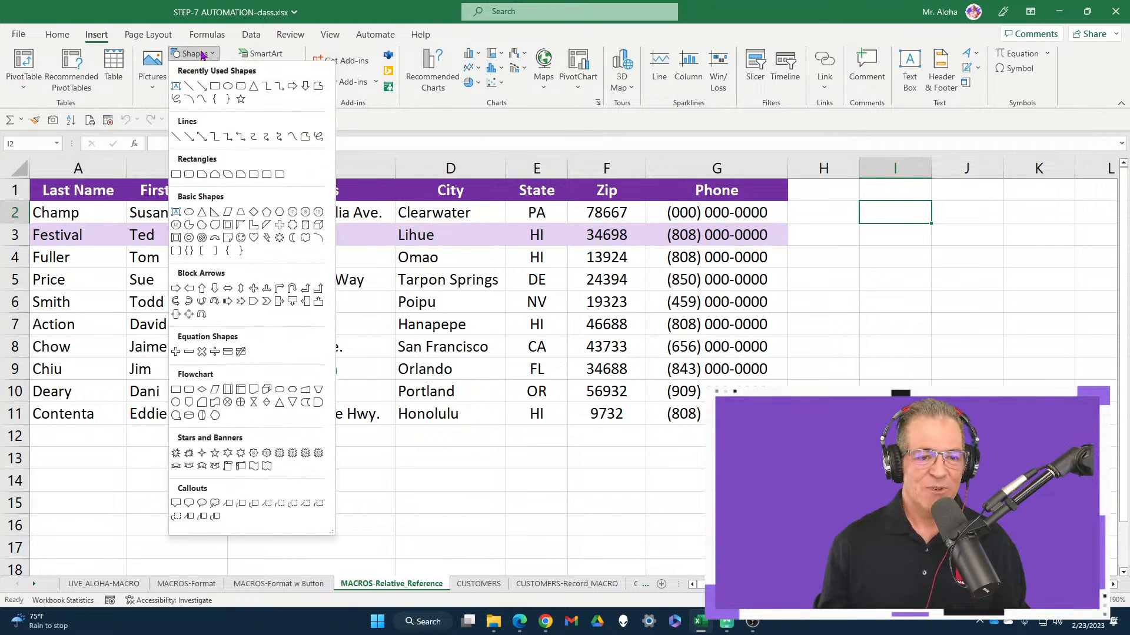
click(228, 86)
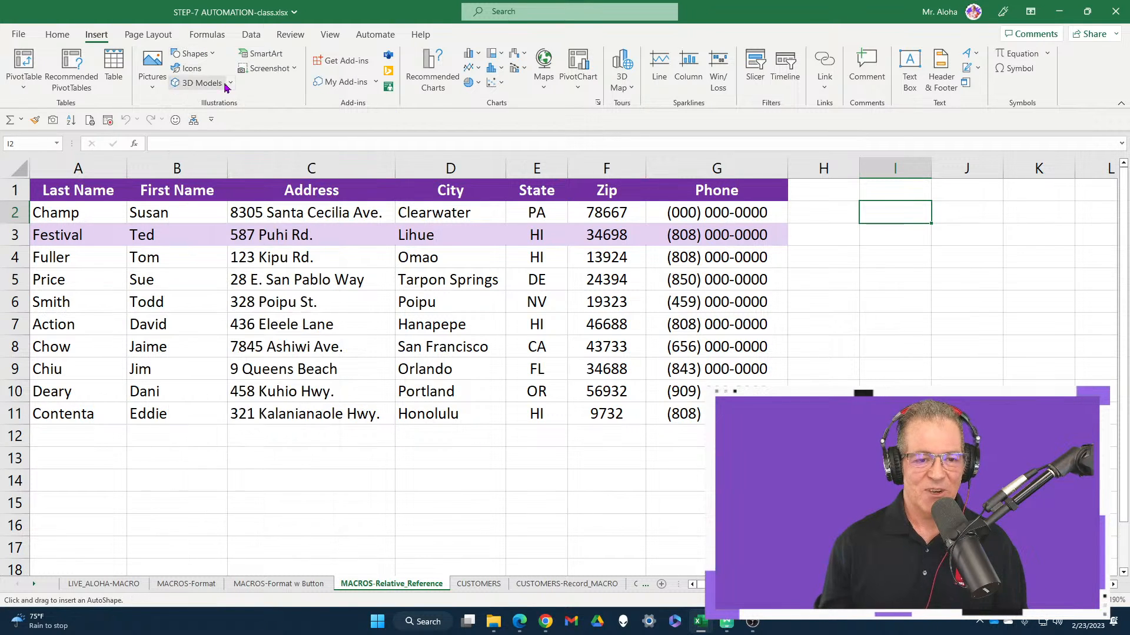
drag(832, 223, 993, 358)
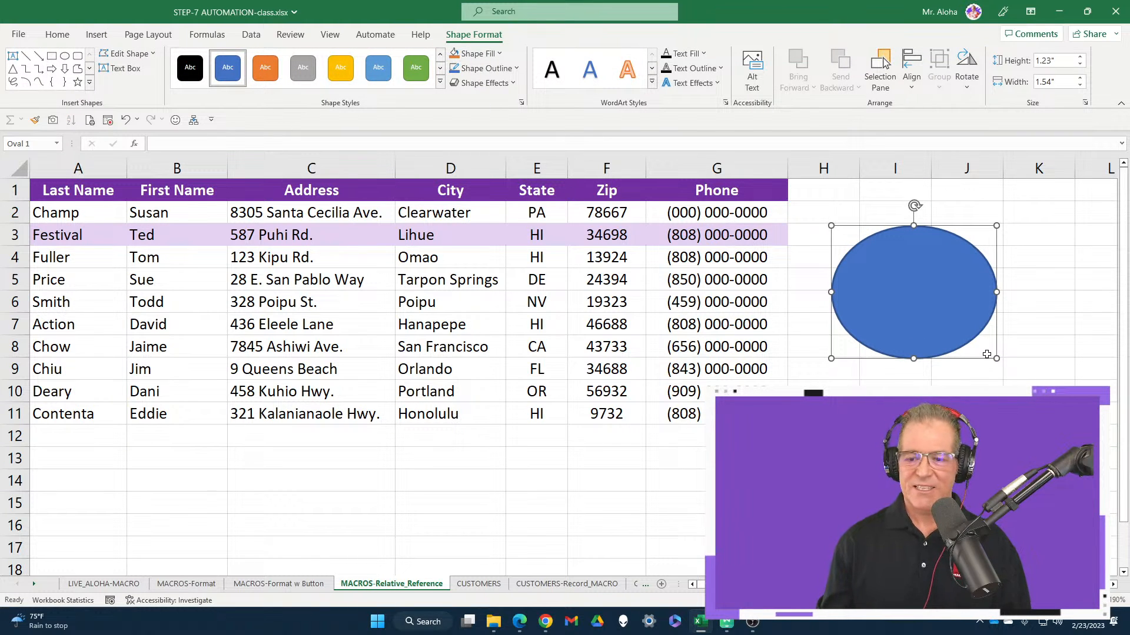
Label the oval "Zebra Stripe" and flatten it to a height of about 0.45", keeping its upper edge in place.
click(888, 280)
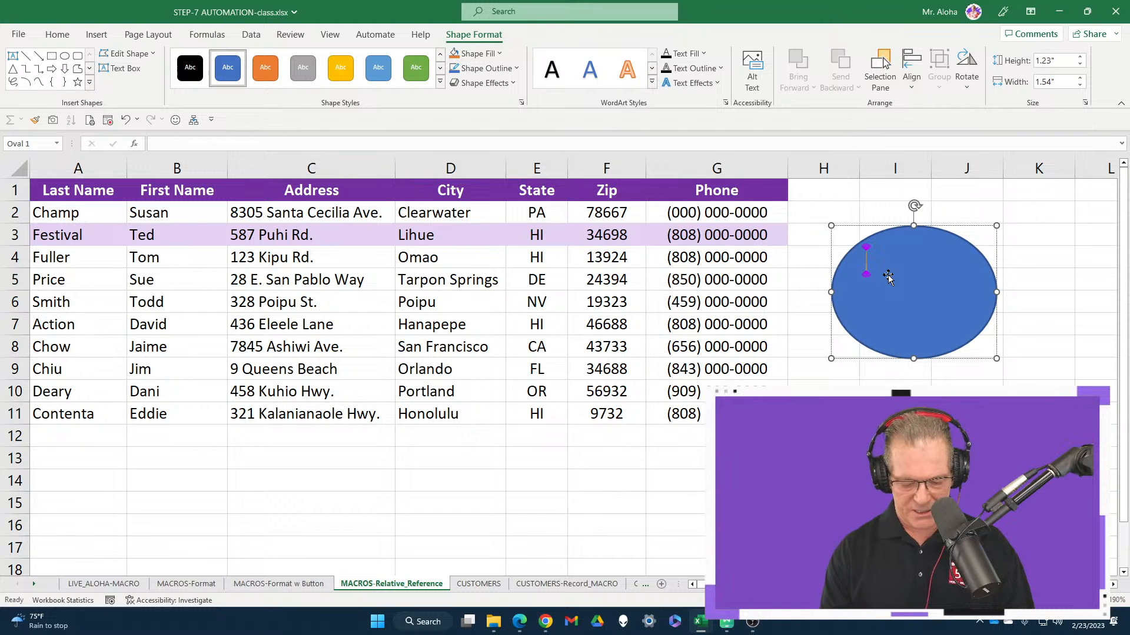
text(Zebbra)
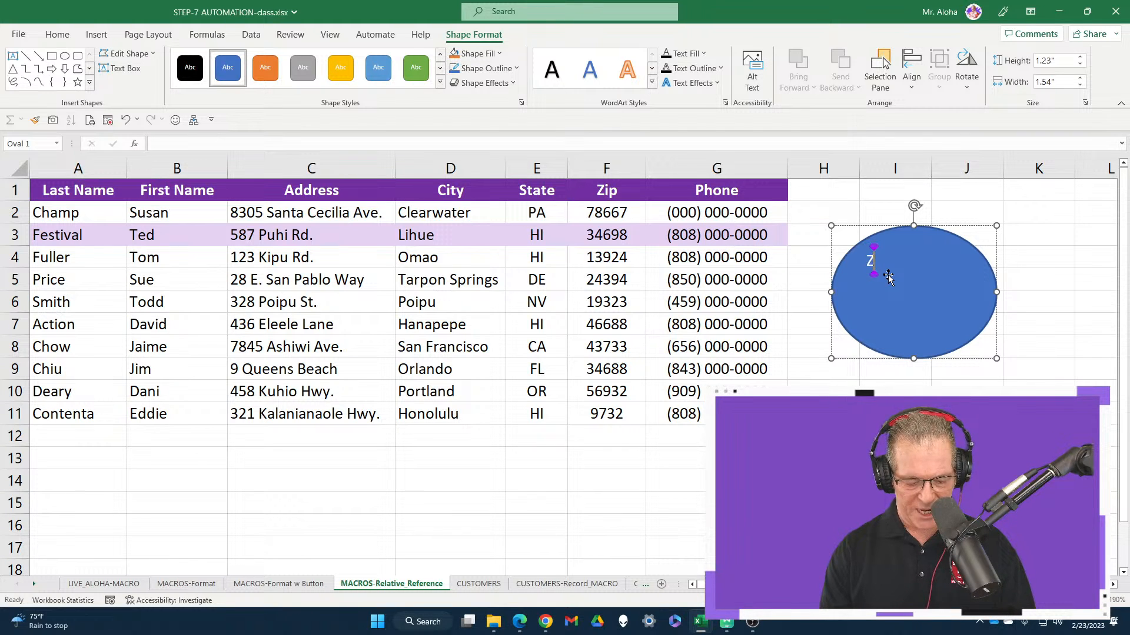
key(BackSpace)
key(BackSpace)
key(BackSpace)
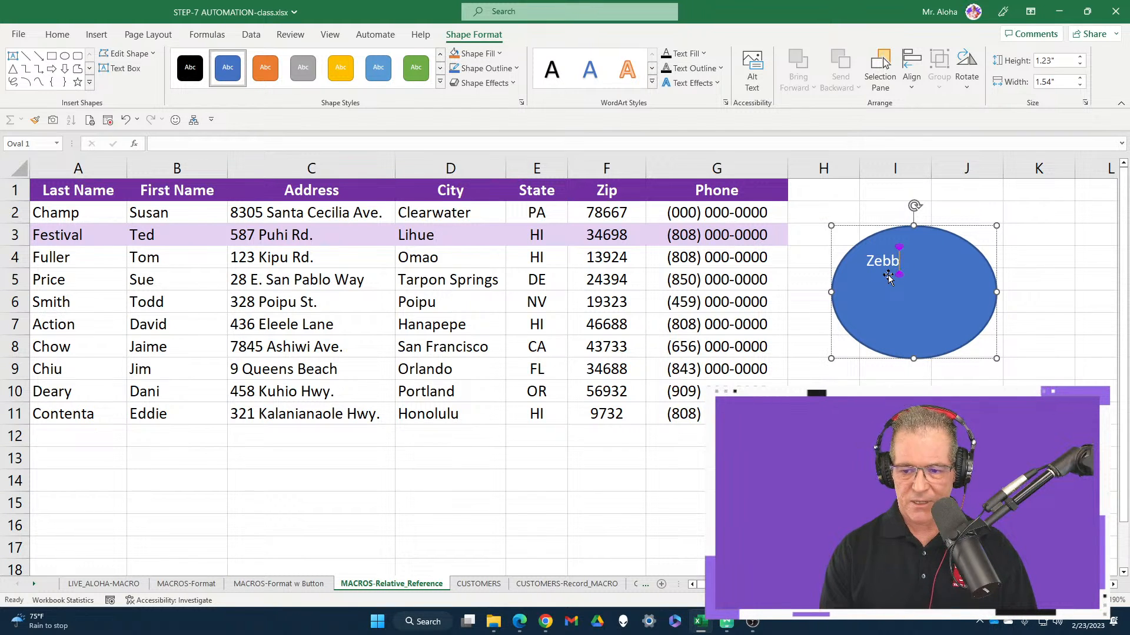
text(ra)
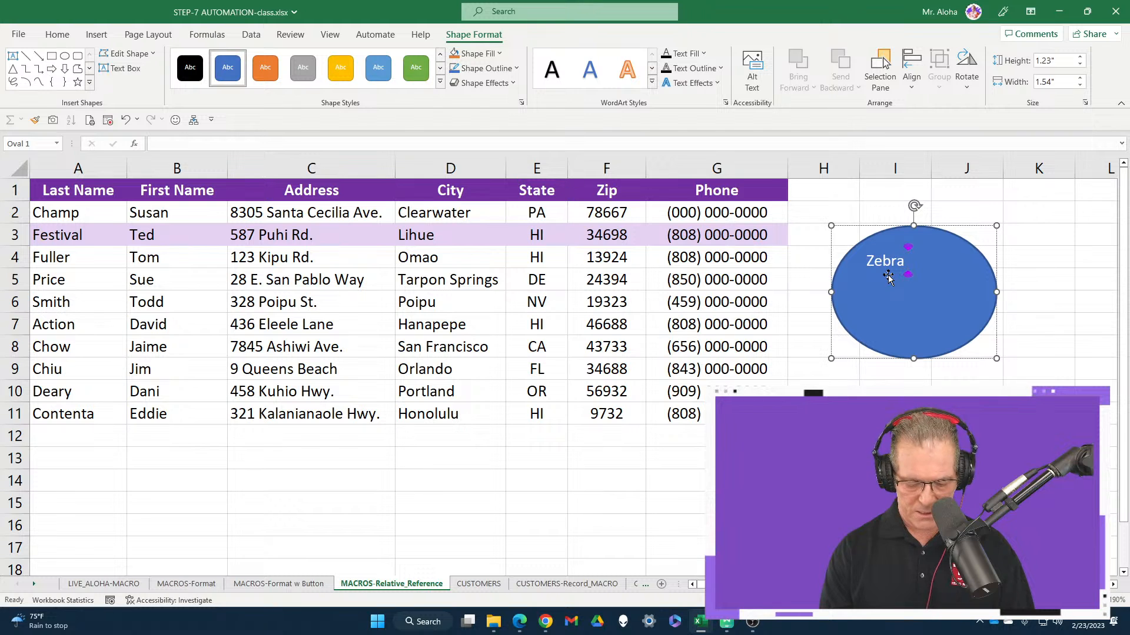
text( Stripe)
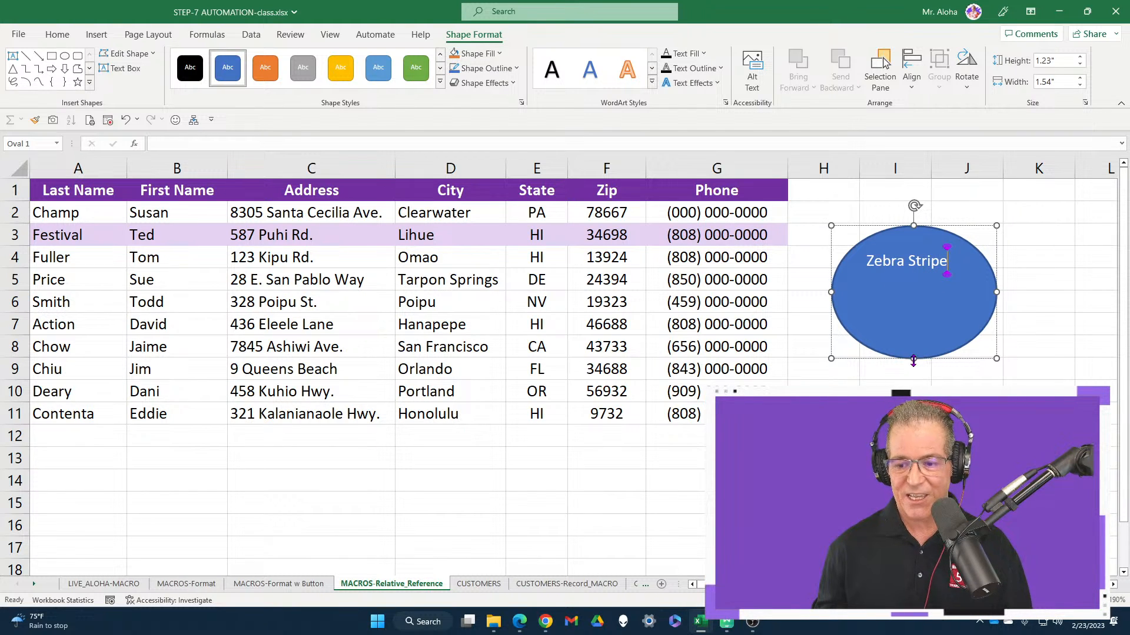
drag(913, 360, 913, 274)
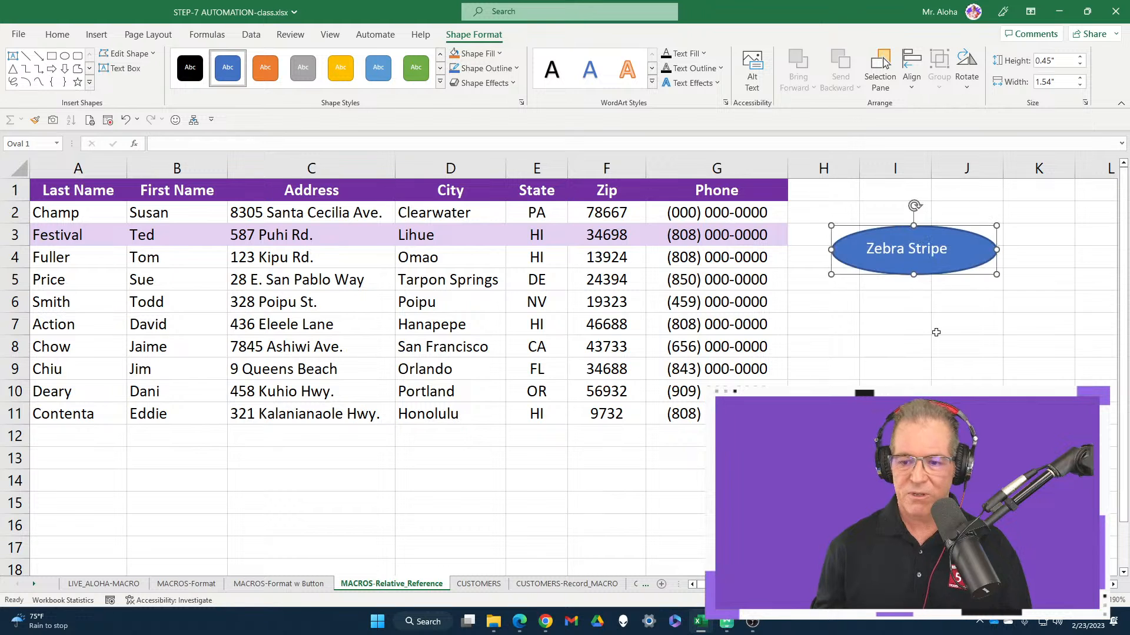
click(922, 320)
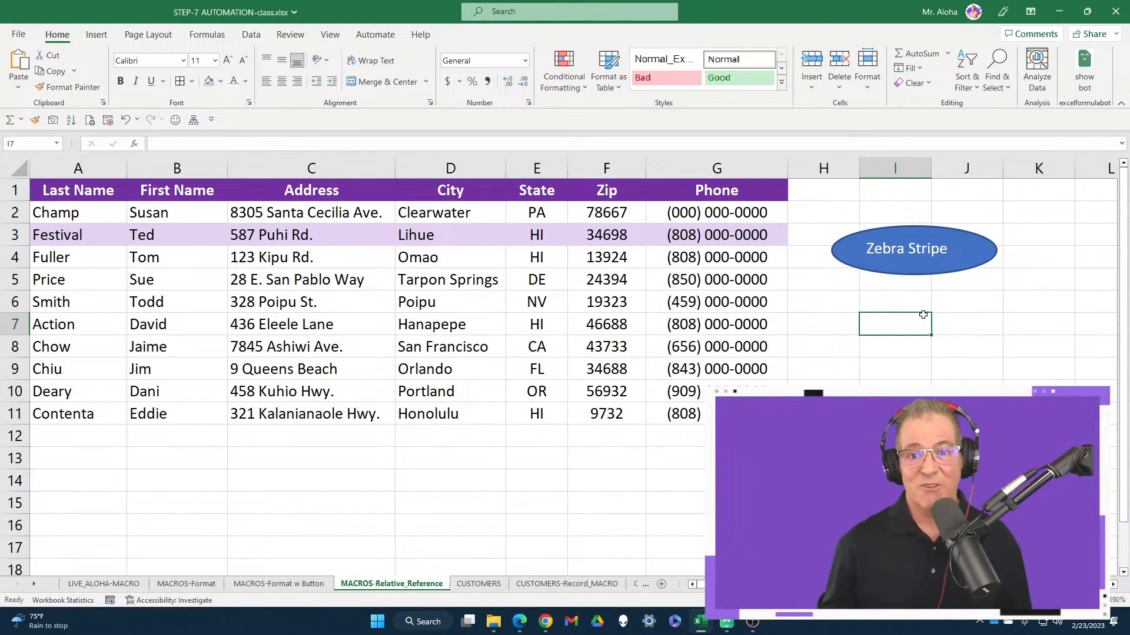
Assign the LAVENDER macro to the Zebra Stripe oval and deselect the shape.
right_click(859, 253)
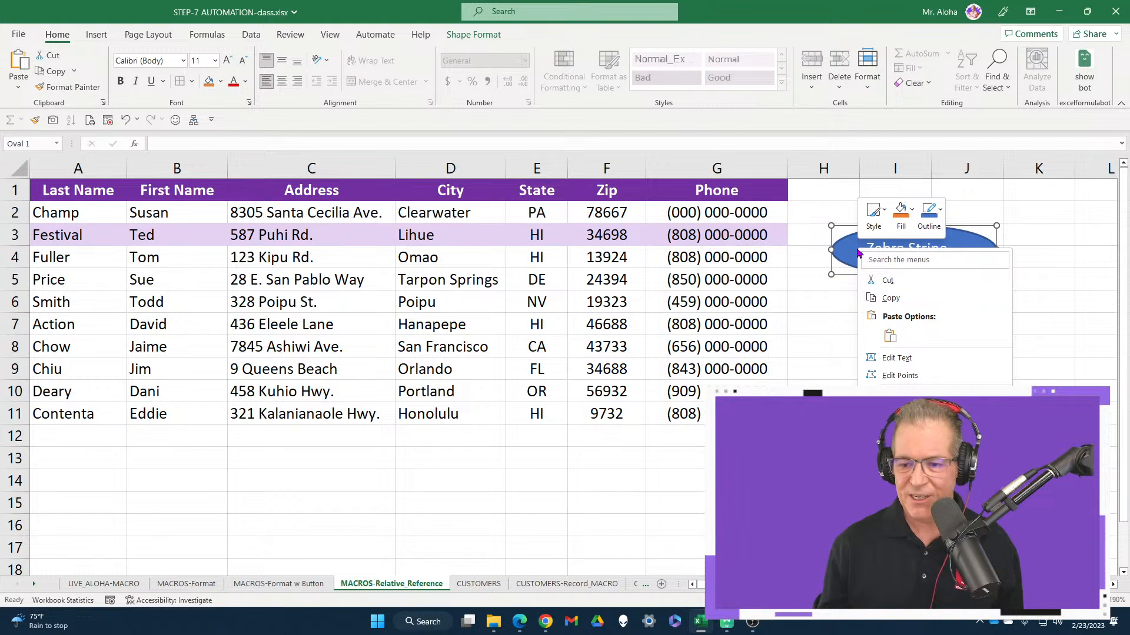
click(1052, 232)
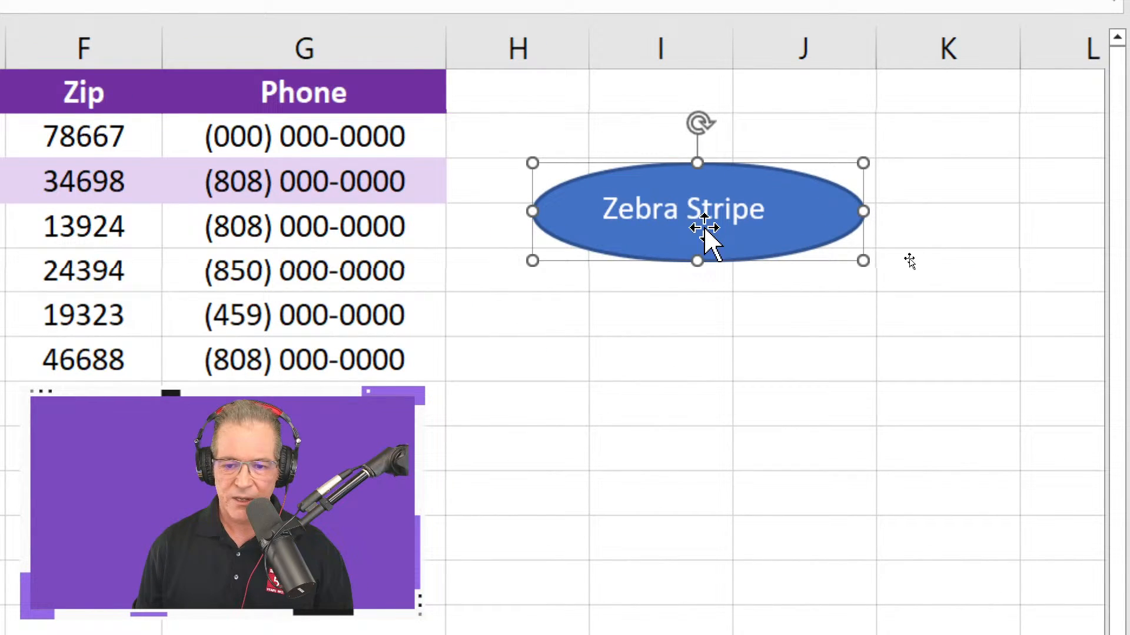
click(895, 253)
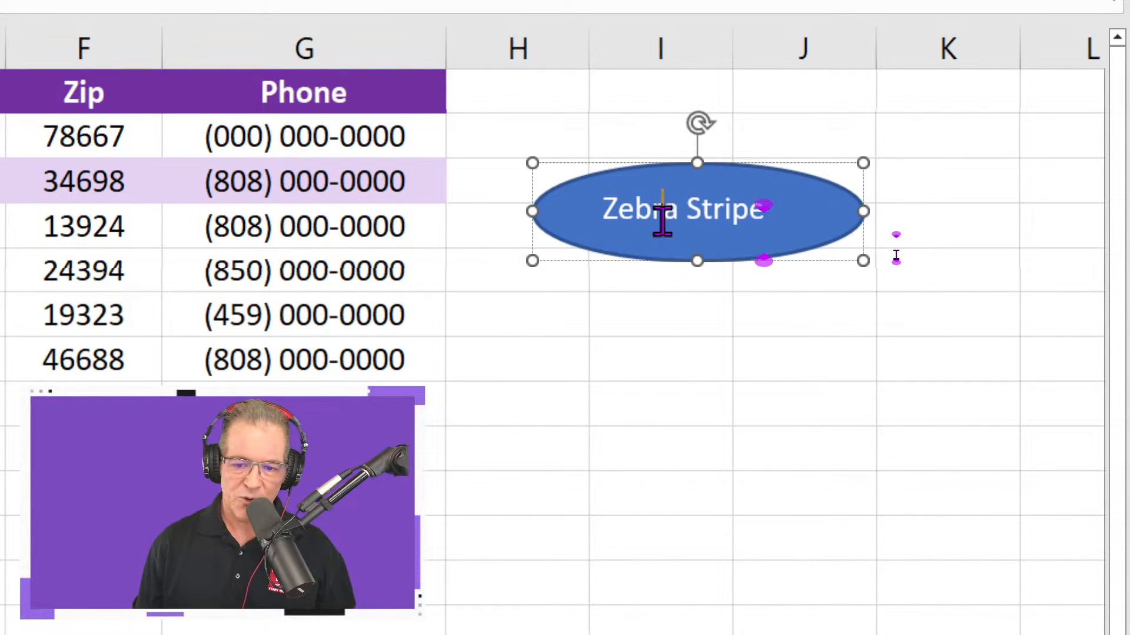
right_click(662, 222)
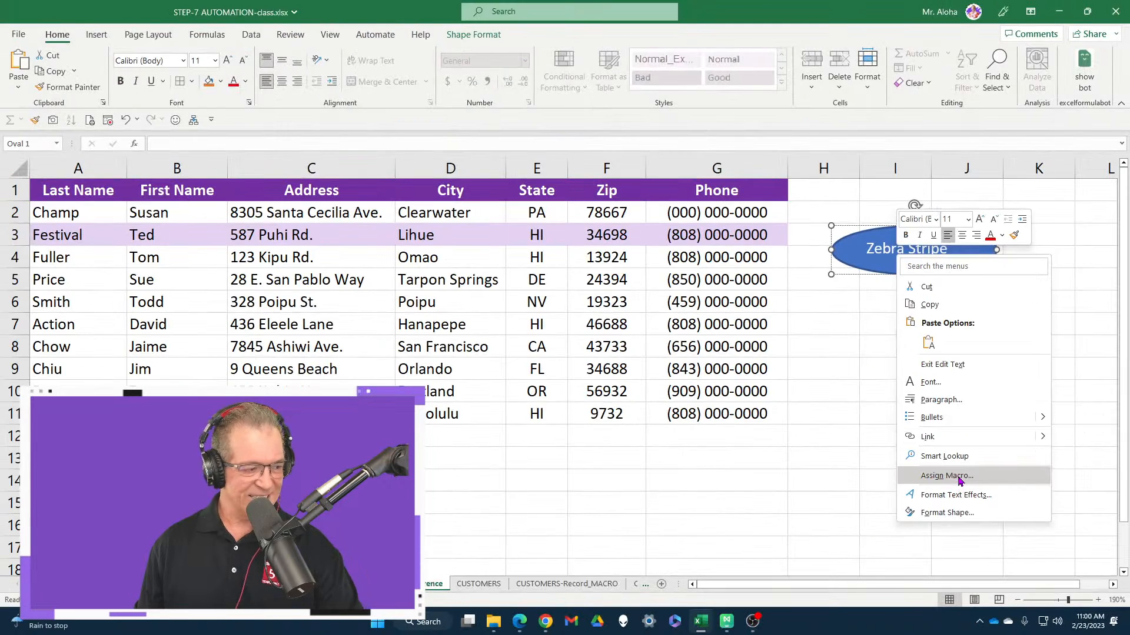
click(959, 477)
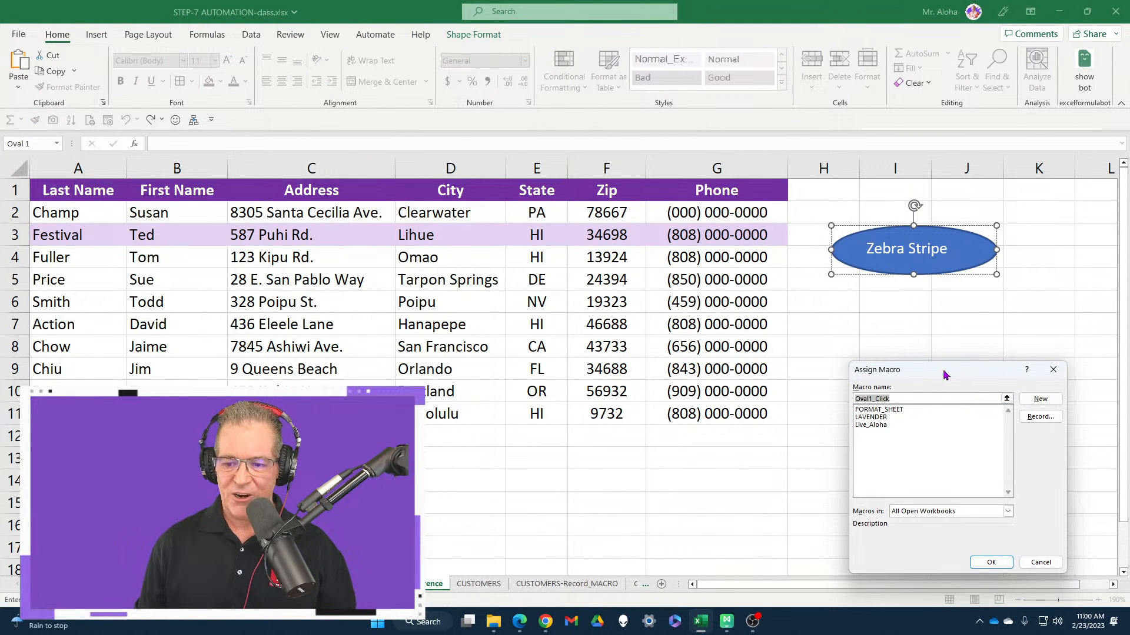
drag(946, 445, 693, 224)
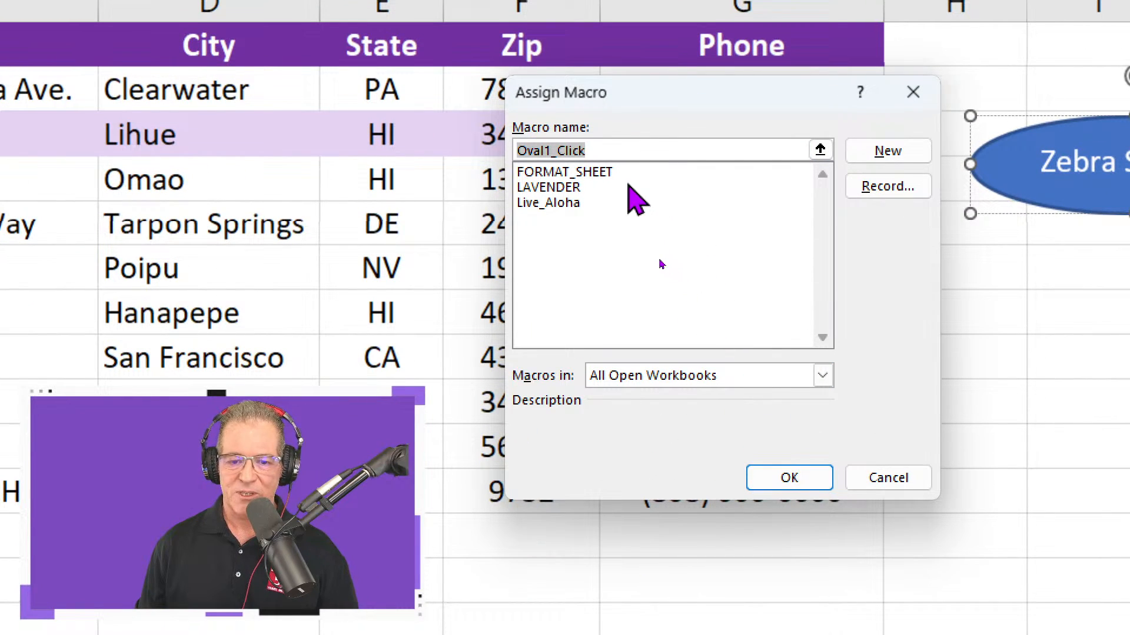
click(570, 188)
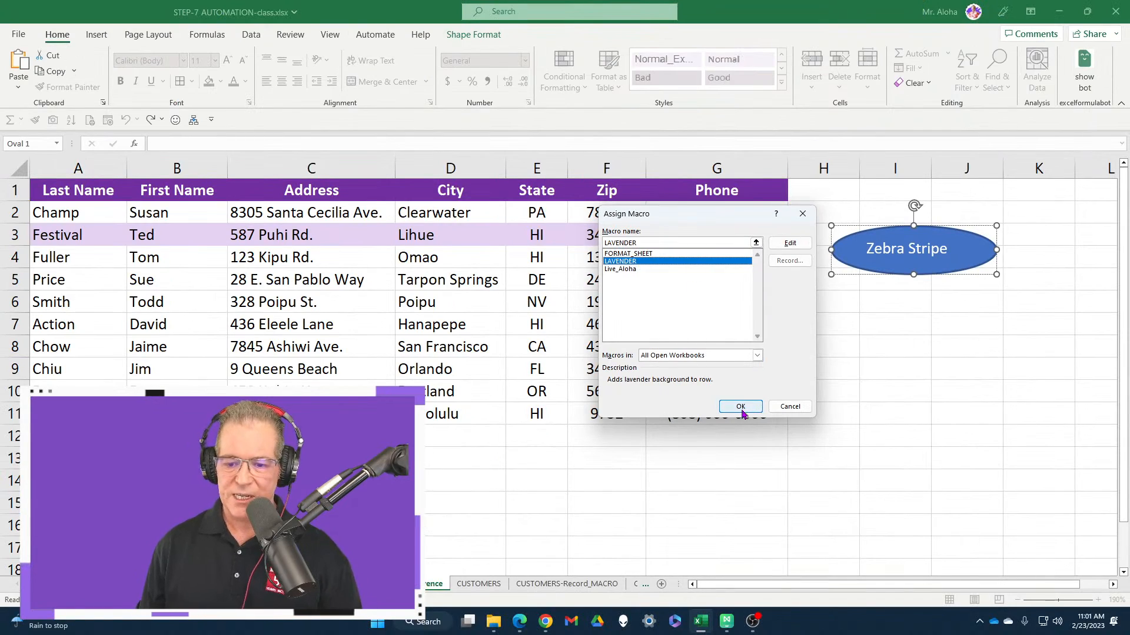
click(789, 478)
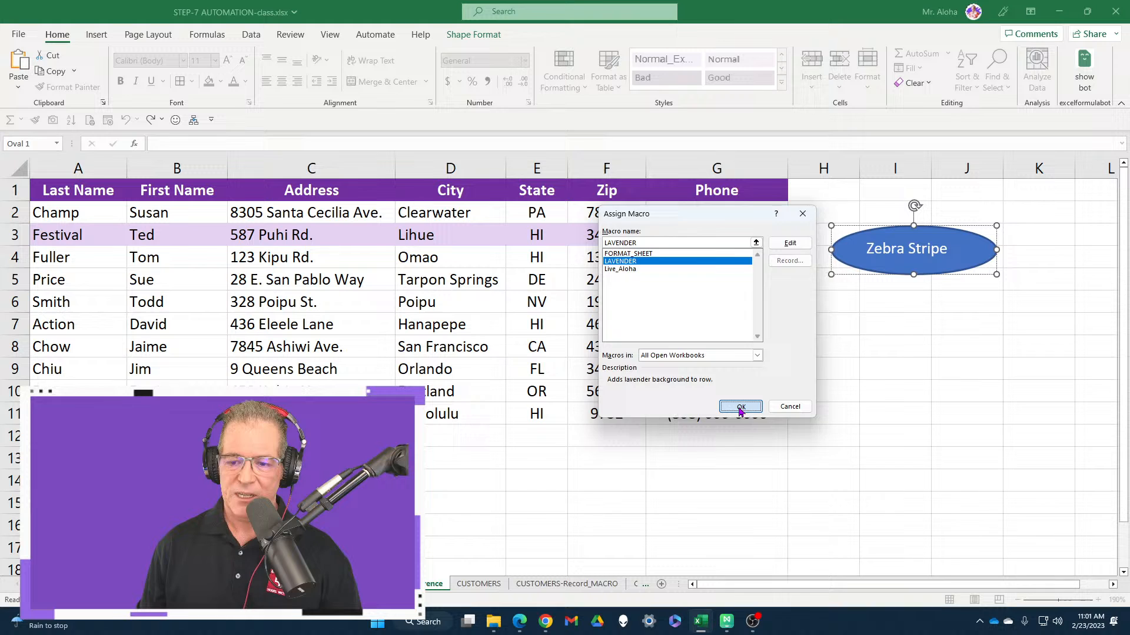
click(895, 374)
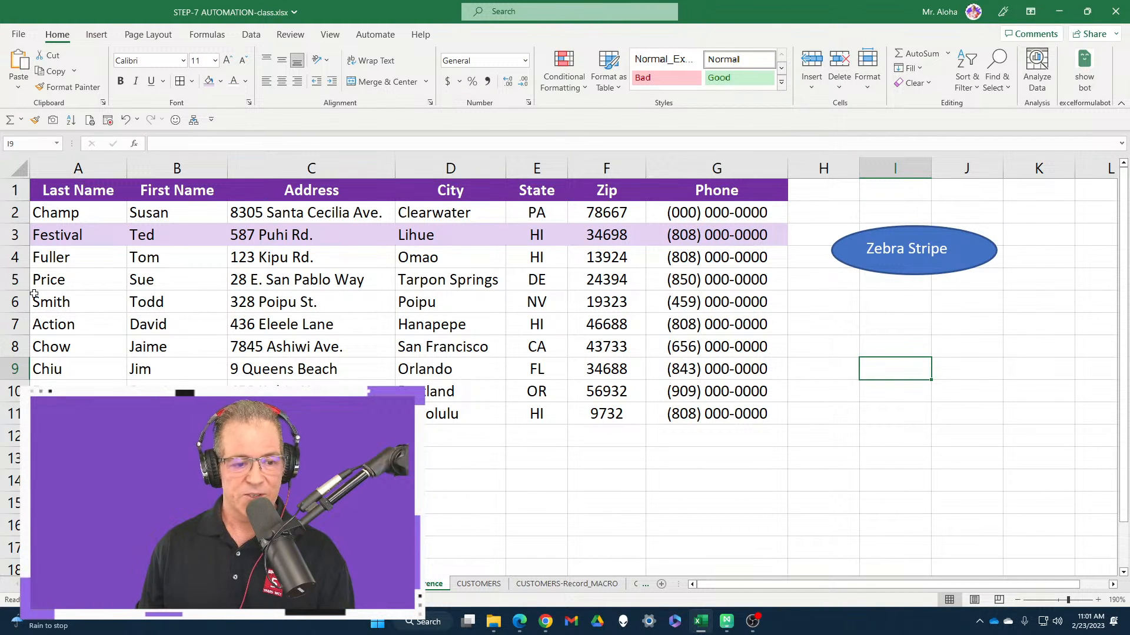
Run the LAVENDER macro with the Zebra Stripe oval from cell A5 and again from cell A9.
click(54, 280)
click(896, 250)
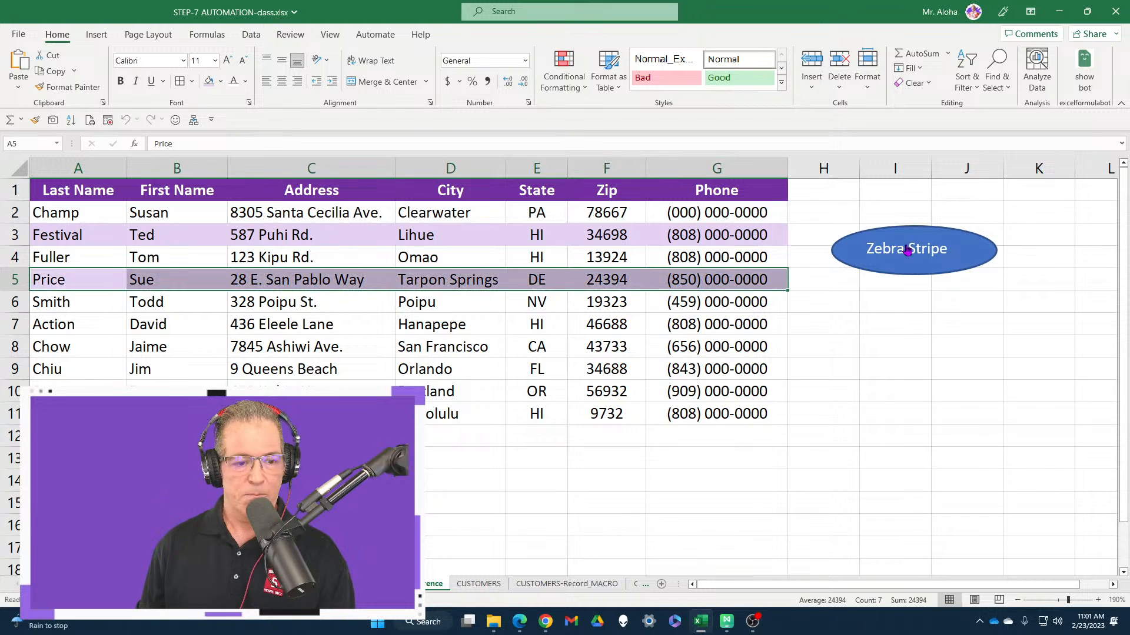
click(68, 371)
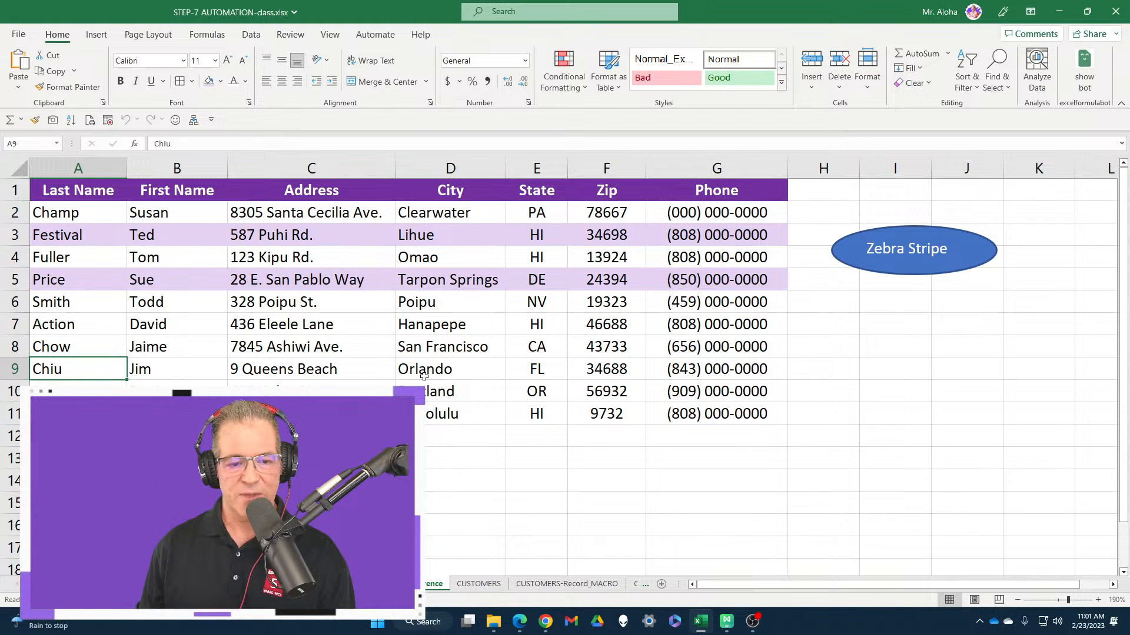
click(919, 262)
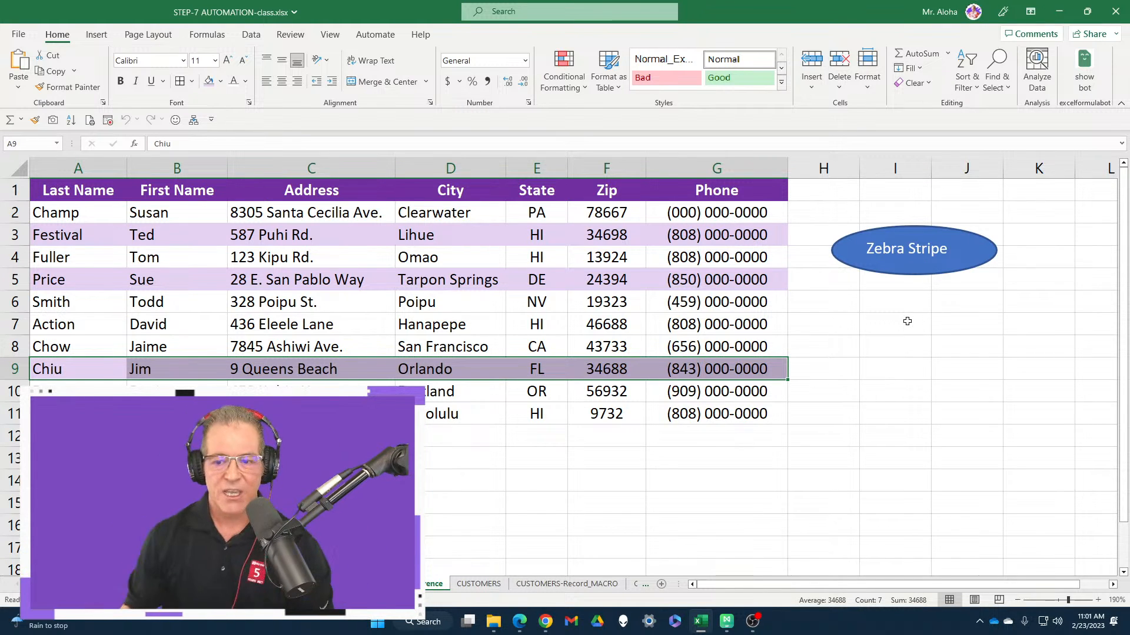
Delete the Zebra Stripe oval from beside the customer table.
right_click(844, 254)
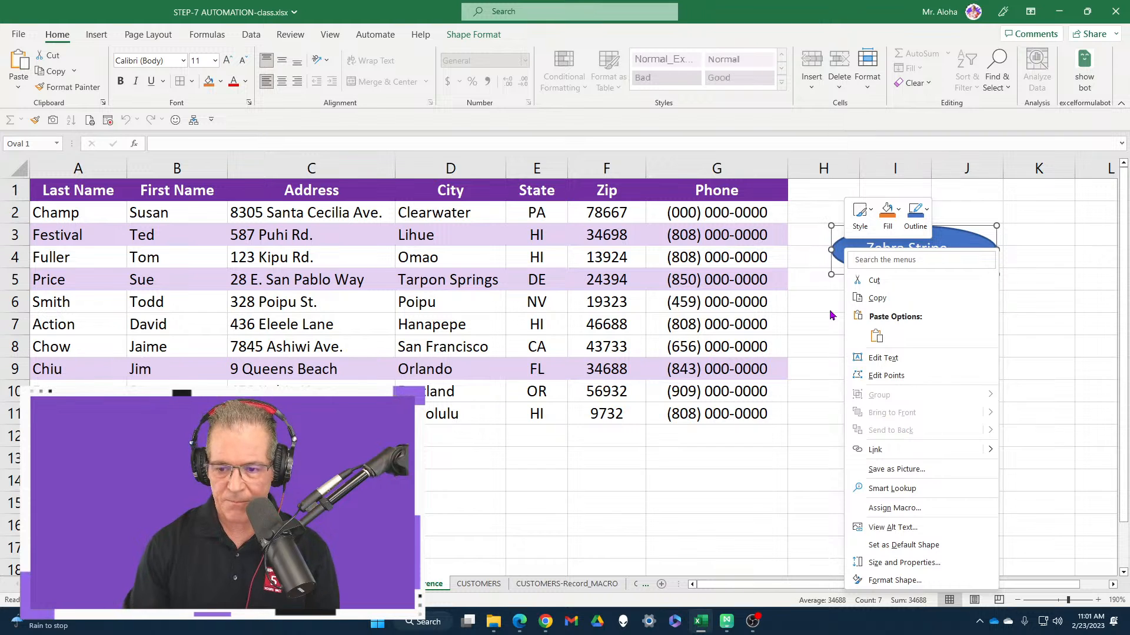
key(Escape)
key(Delete)
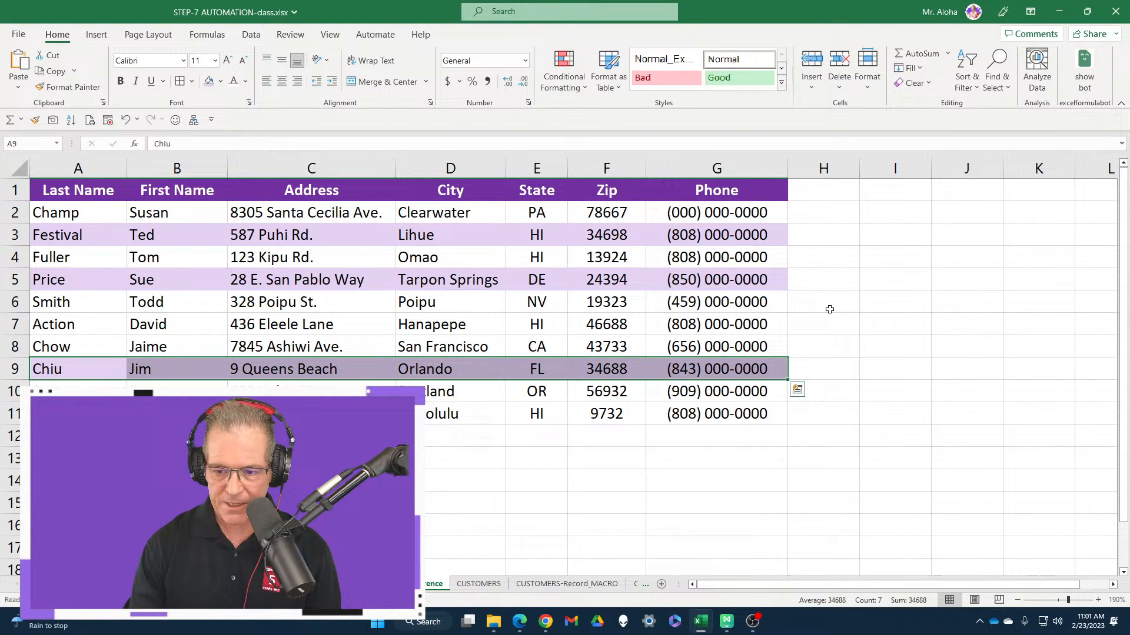
click(888, 277)
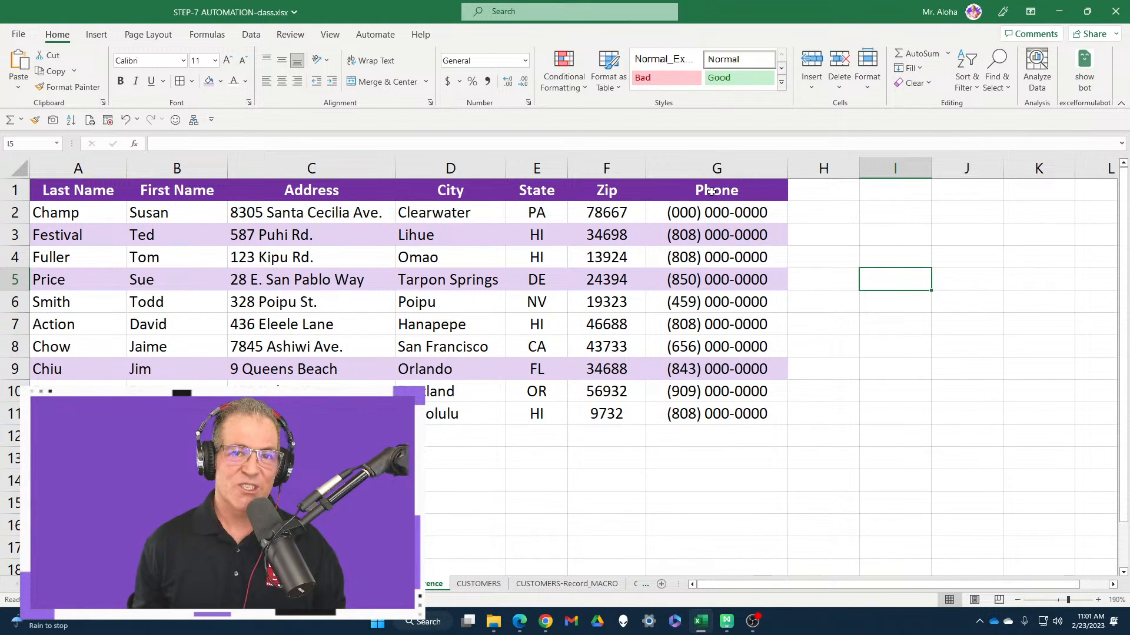
click(898, 214)
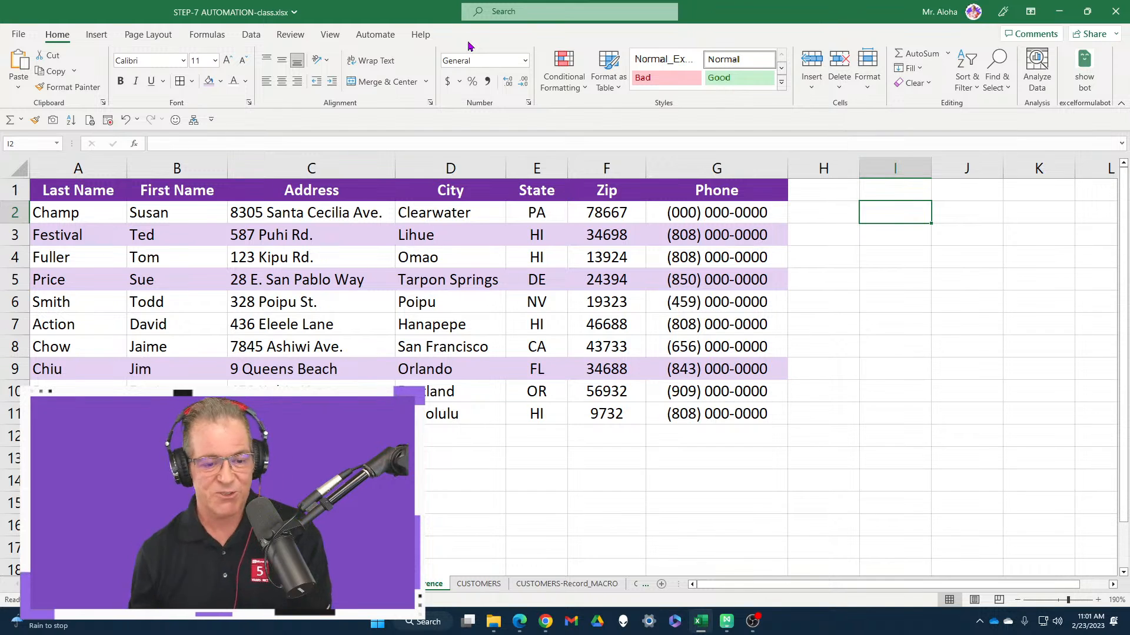
Select cell A1 and customize the ribbon to include the Developer tab.
click(89, 189)
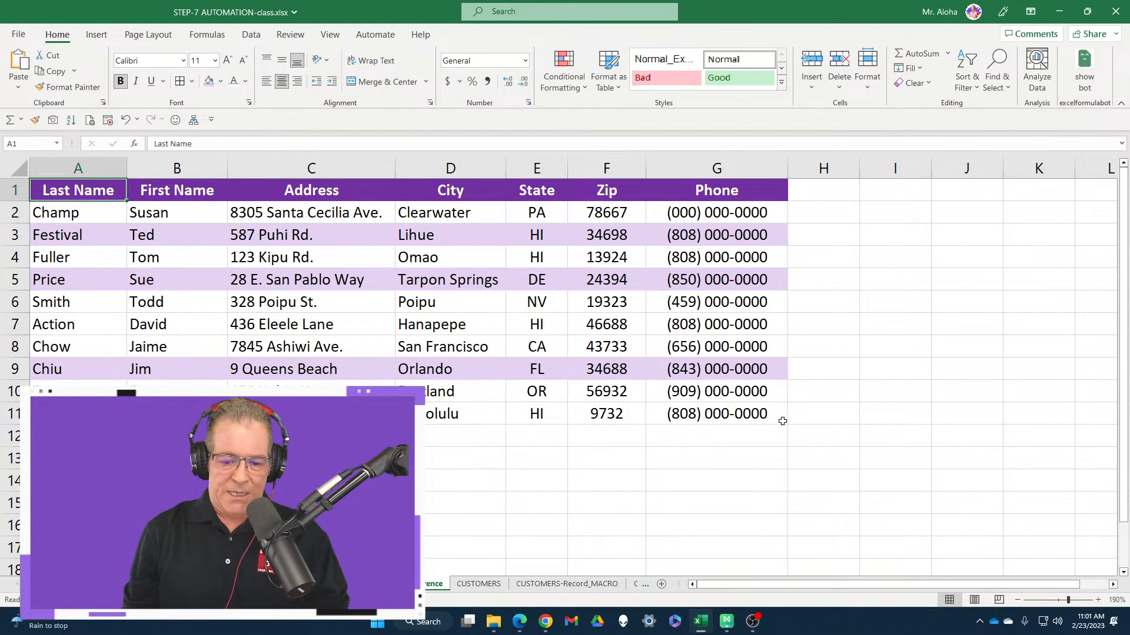
right_click(472, 37)
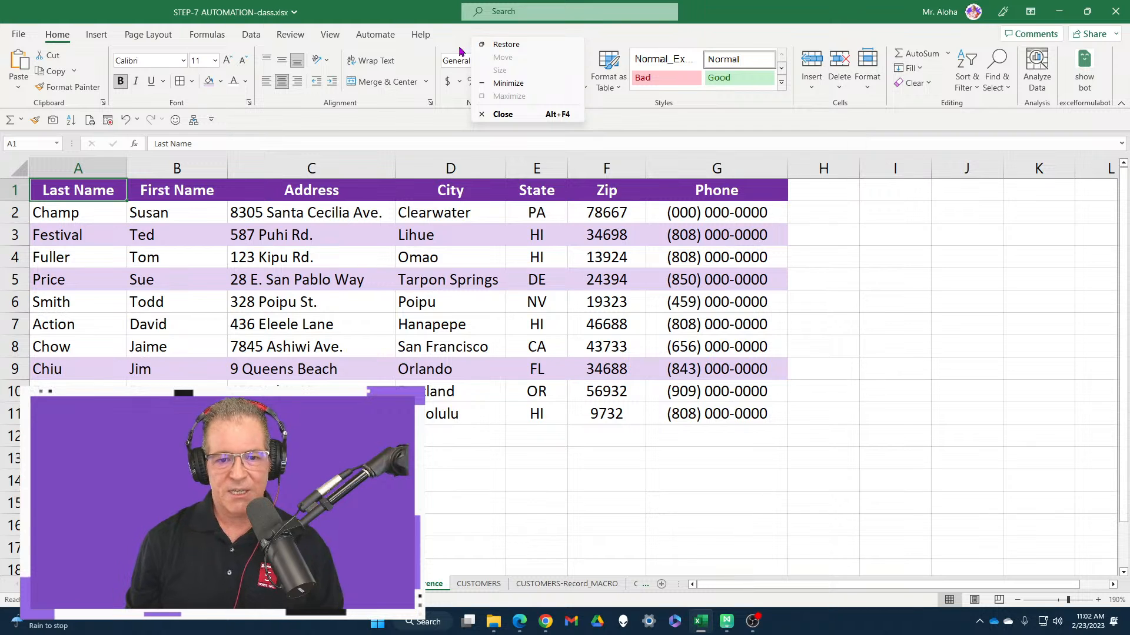
right_click(427, 65)
right_click(426, 66)
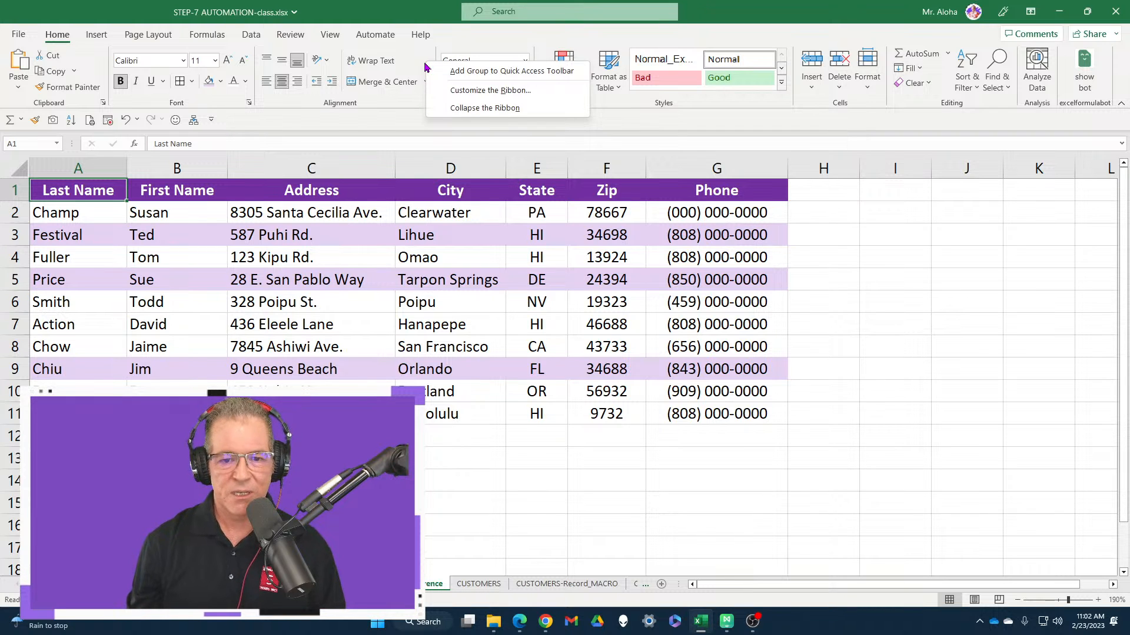
click(464, 92)
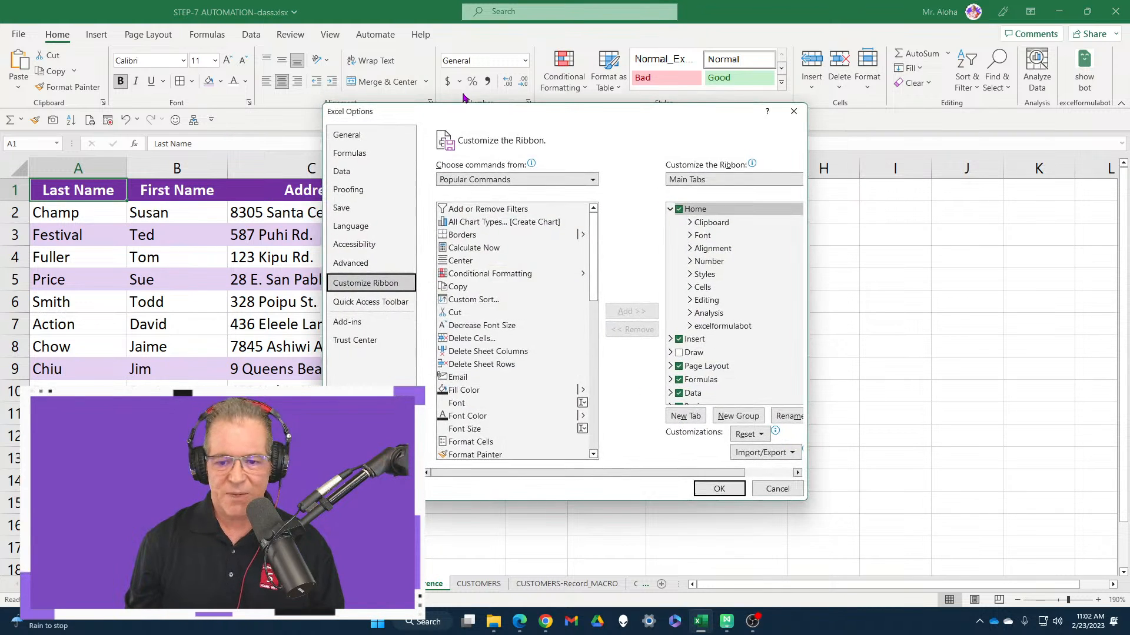
drag(807, 175, 1010, 170)
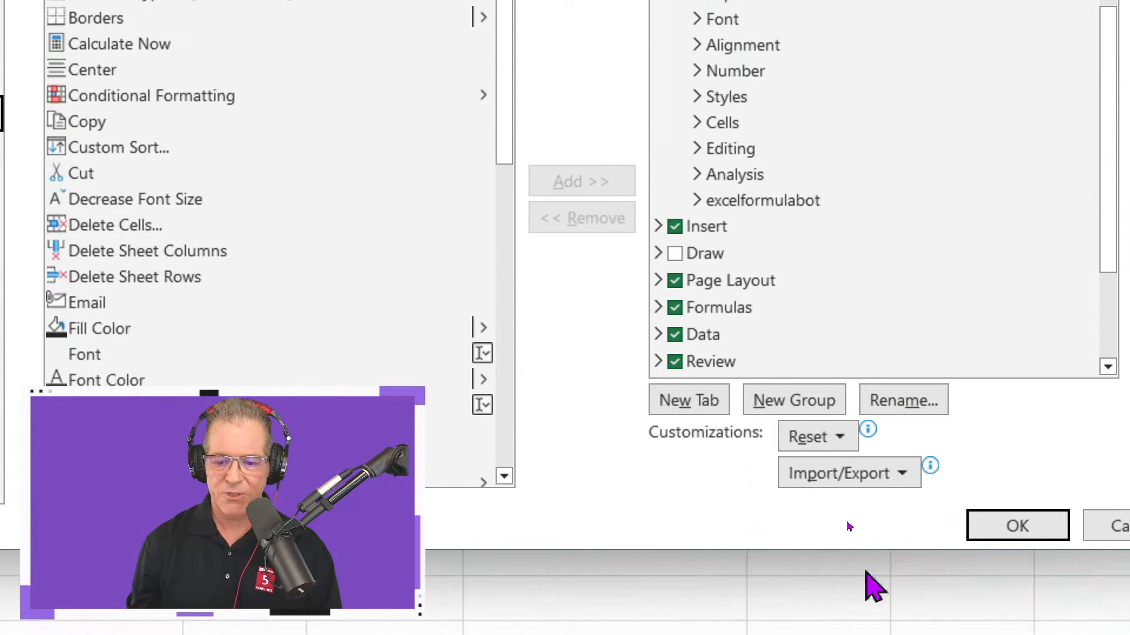
scroll(886, 219, down, 2)
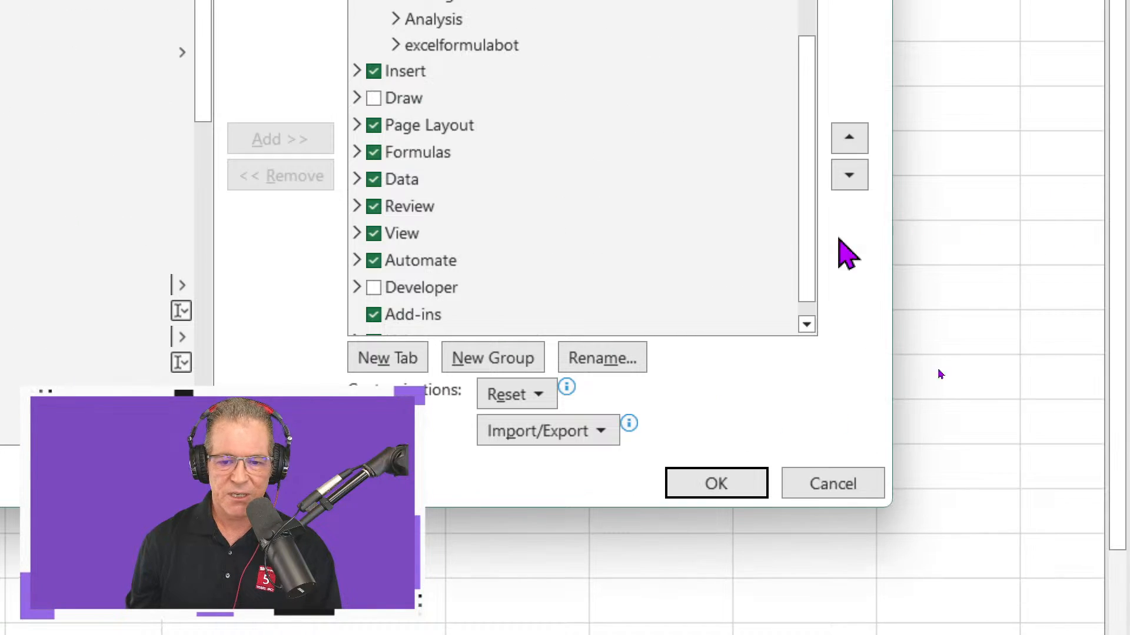
click(375, 288)
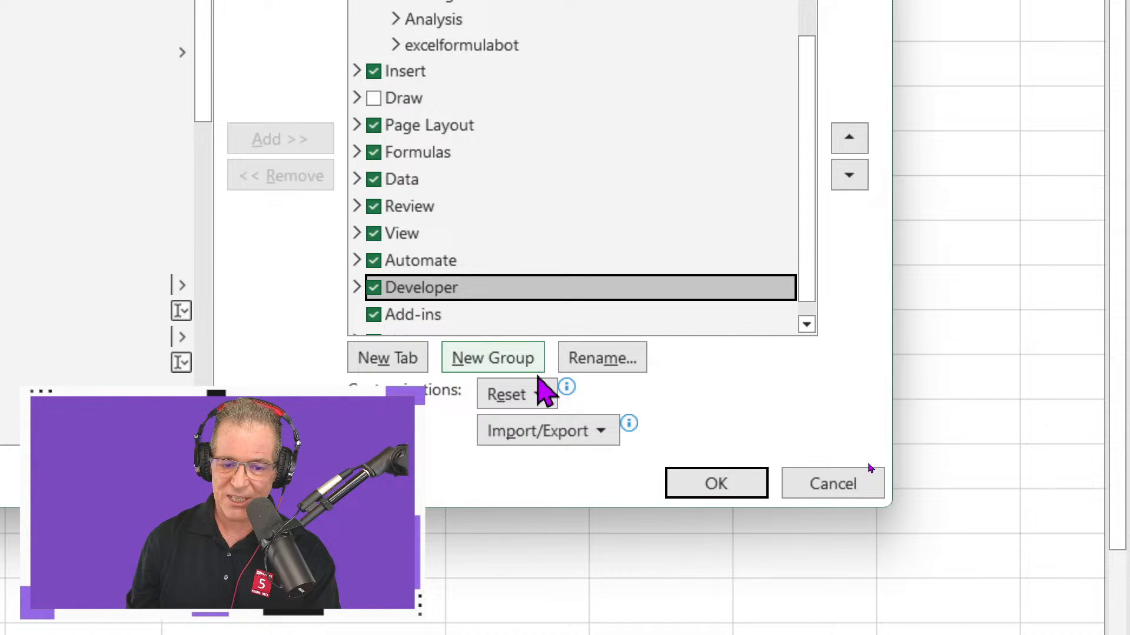
click(698, 486)
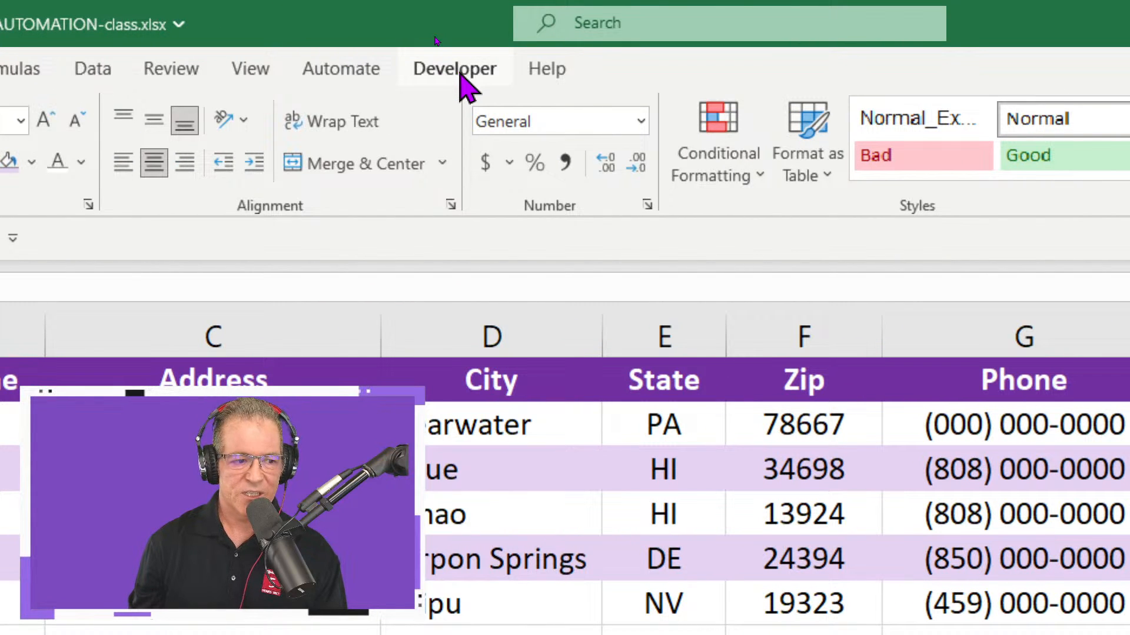
Open the Visual Basic editor and maximize the Module1 code window.
click(455, 69)
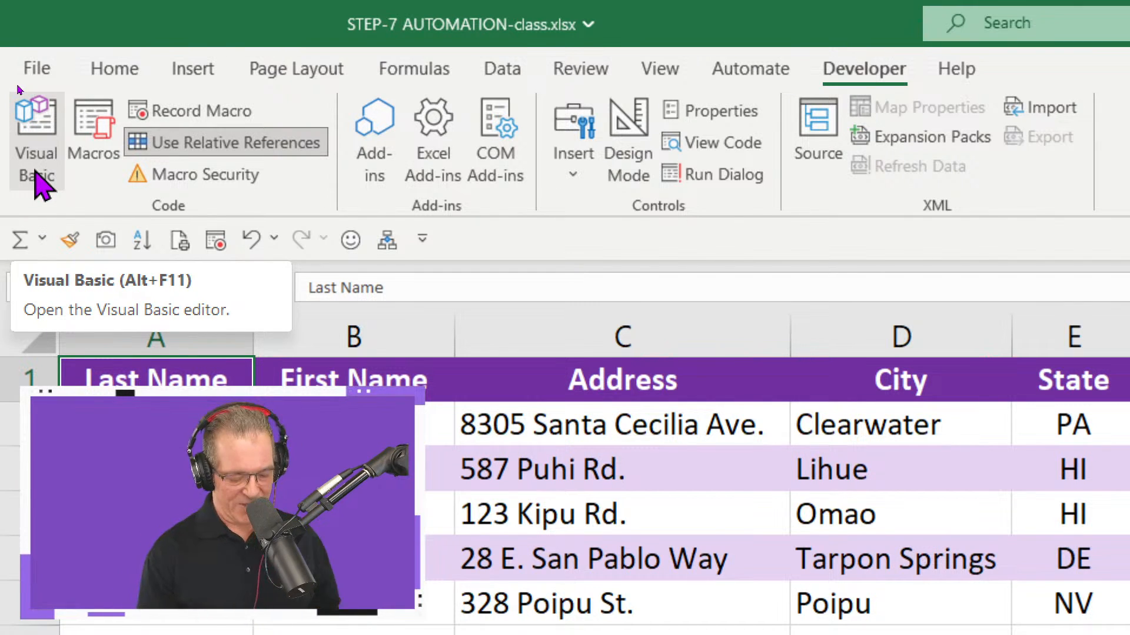
click(35, 172)
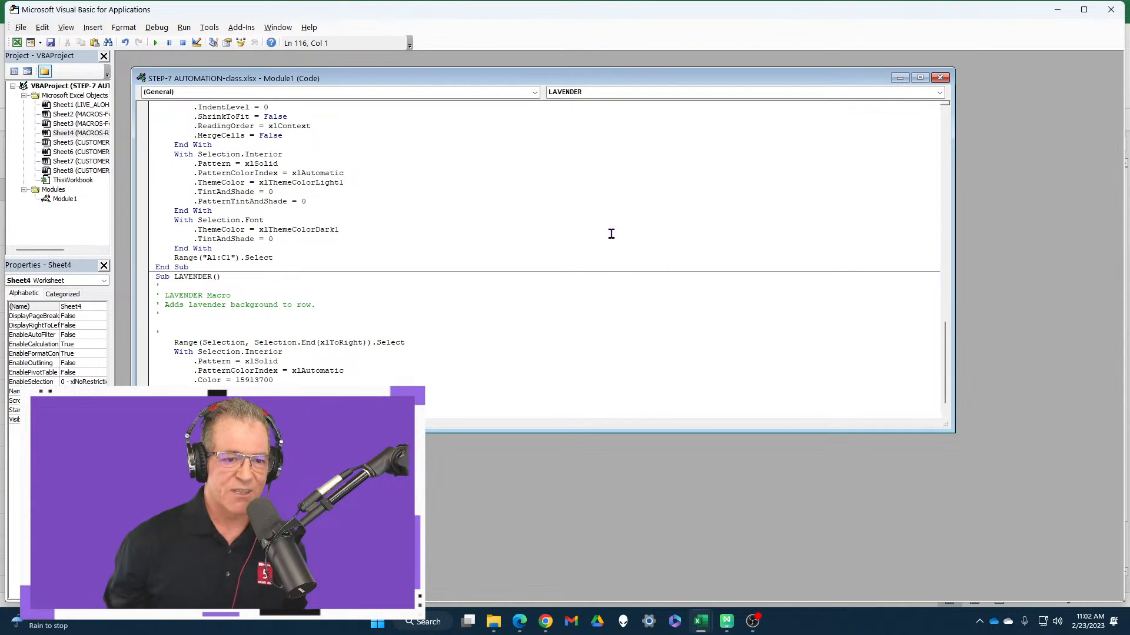
click(920, 77)
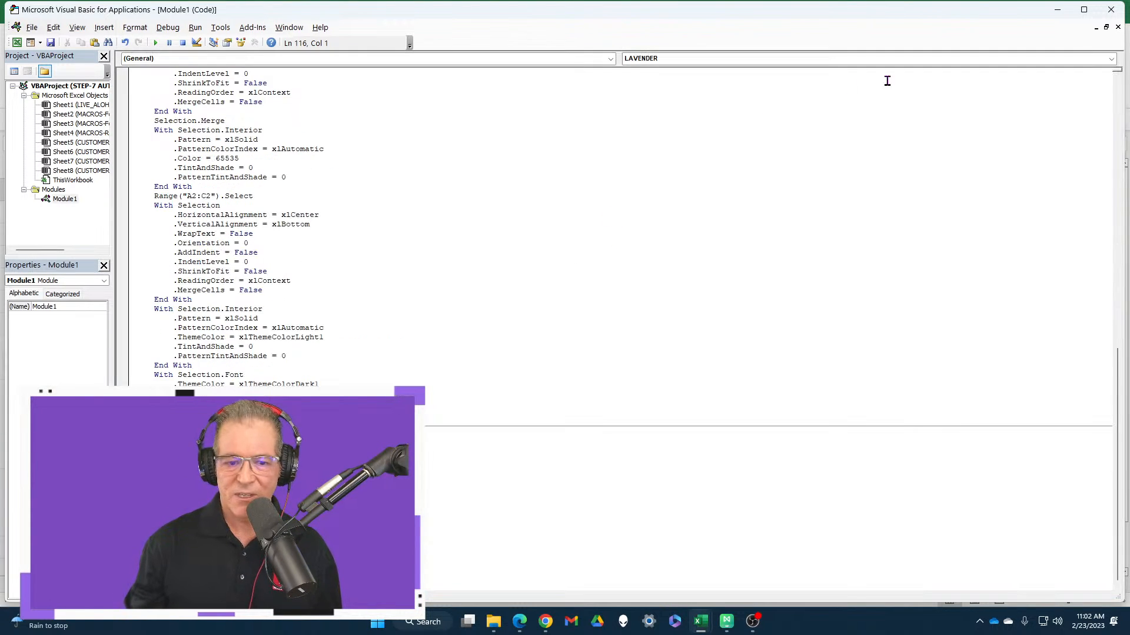
Examine the Live_Aloha and FORMAT_SHEET macro code at the start of Module1, and close the Visual Basic editor.
scroll(438, 193, up, 15)
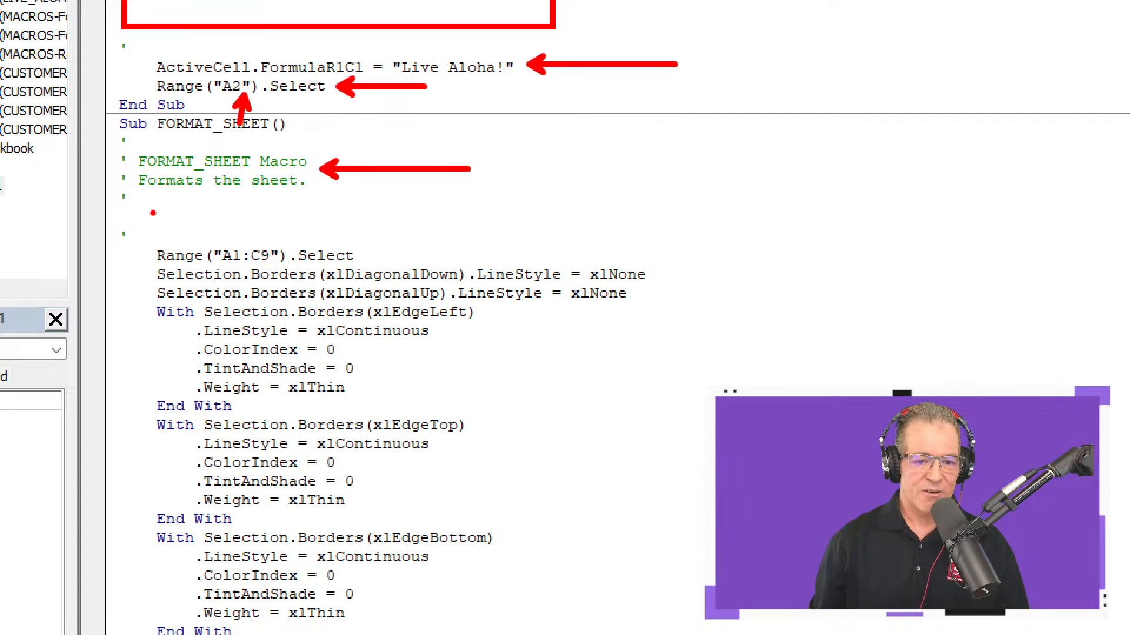
drag(358, 257, 496, 226)
drag(650, 272, 749, 271)
mouse_move(178, 328)
mouse_down()
mouse_move(187, 343)
mouse_move(307, 374)
mouse_move(389, 363)
mouse_move(400, 345)
mouse_up()
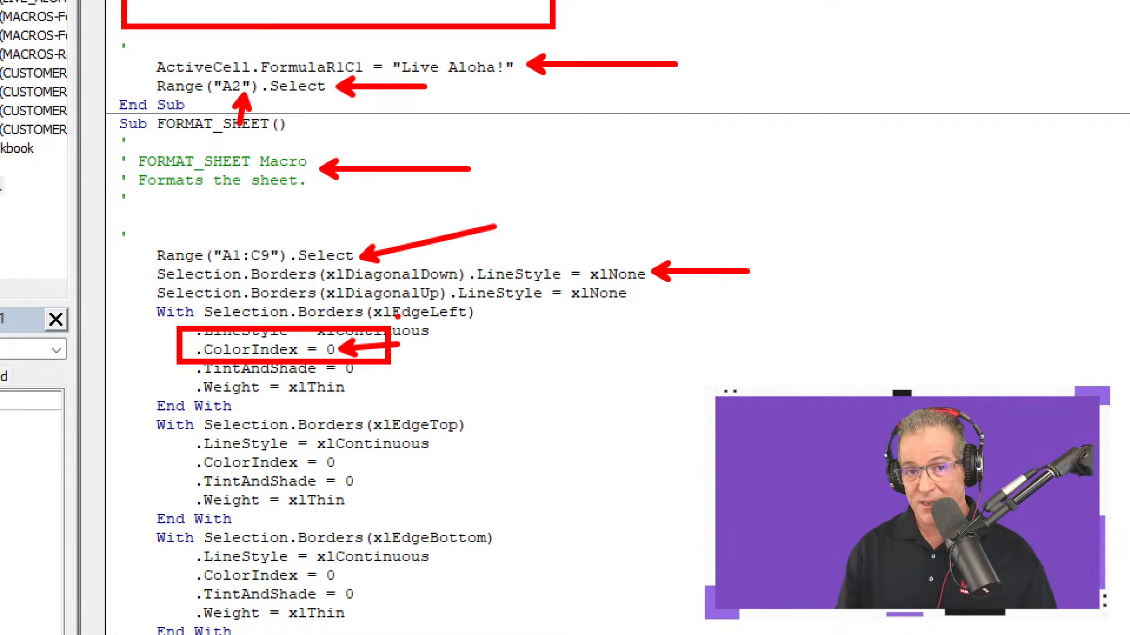
key(Escape)
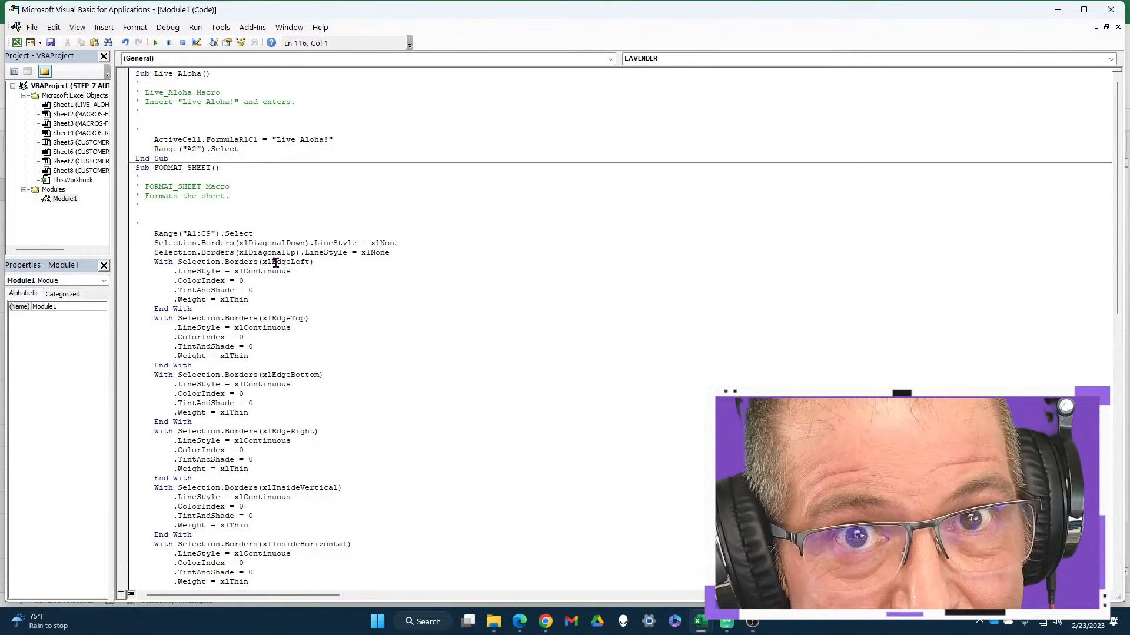
click(1111, 9)
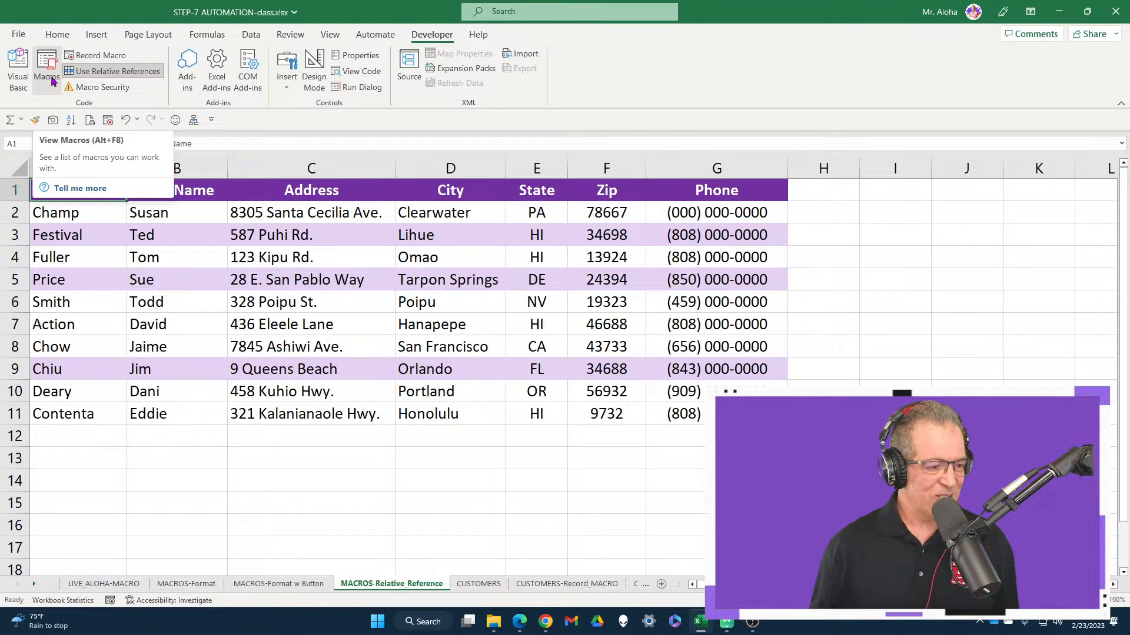
View the list of macros in all open workbooks and close it without running any.
click(47, 69)
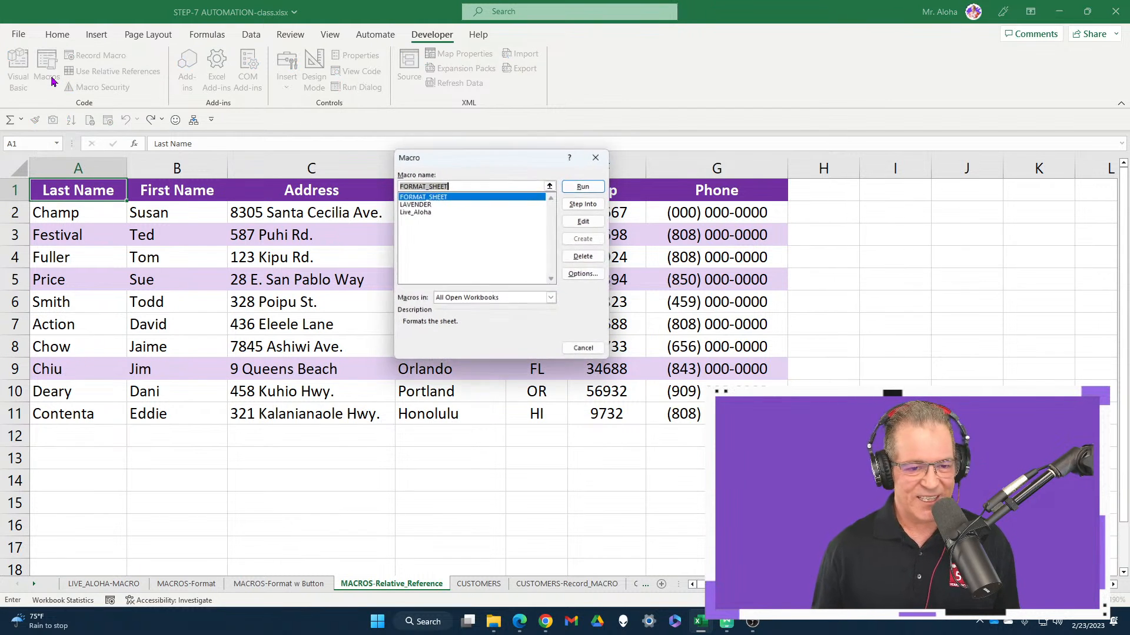
click(597, 156)
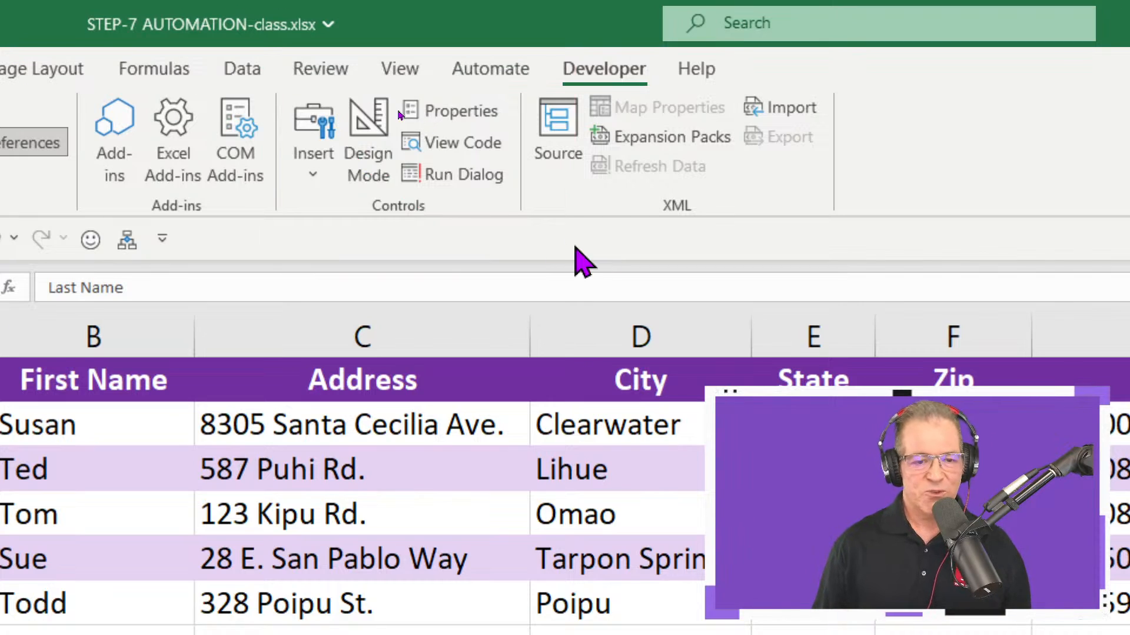
click(298, 184)
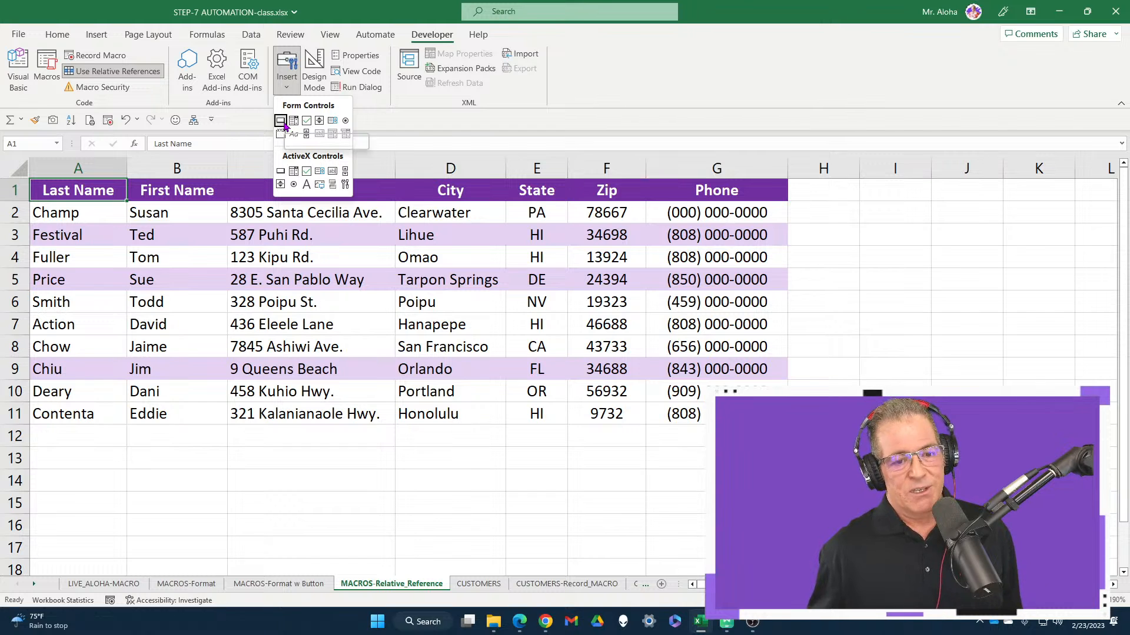
click(280, 120)
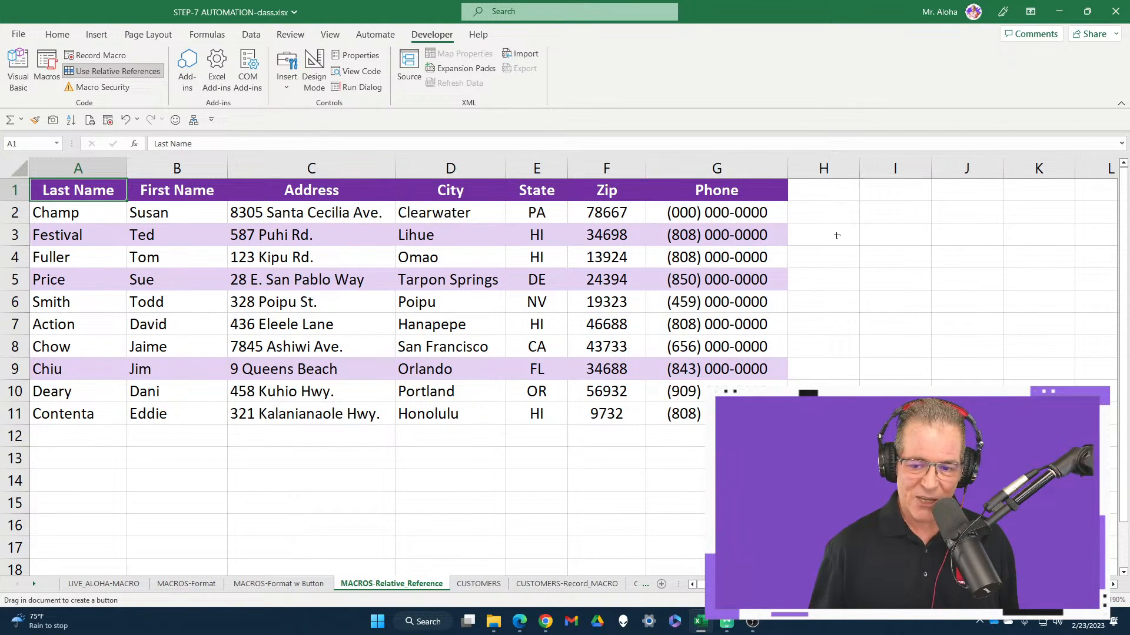
drag(862, 221, 1020, 316)
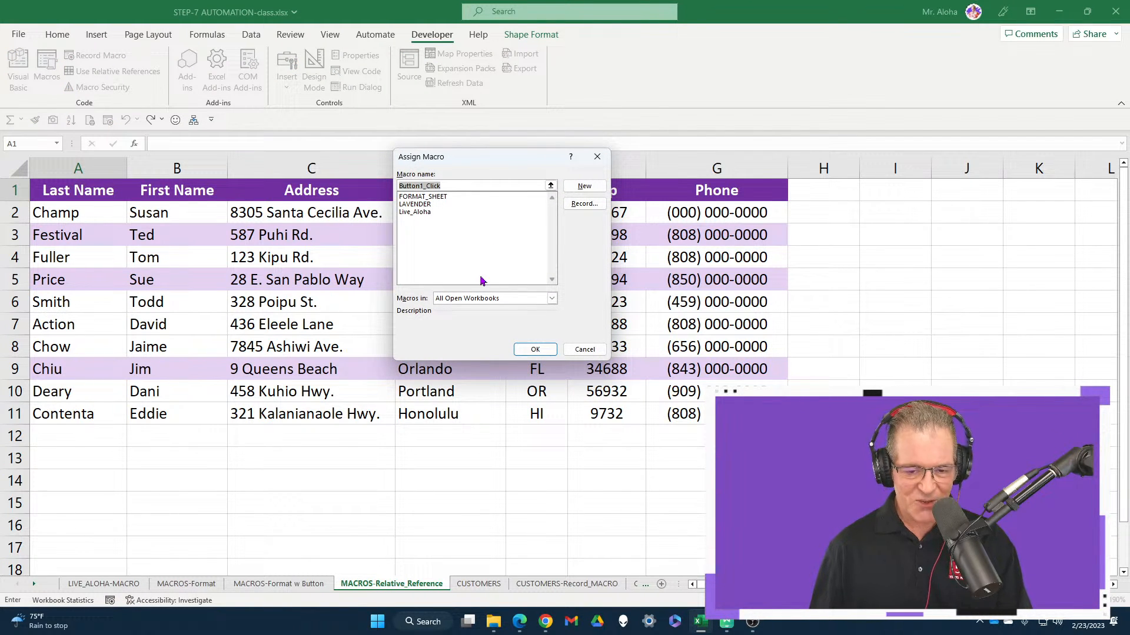
key(Escape)
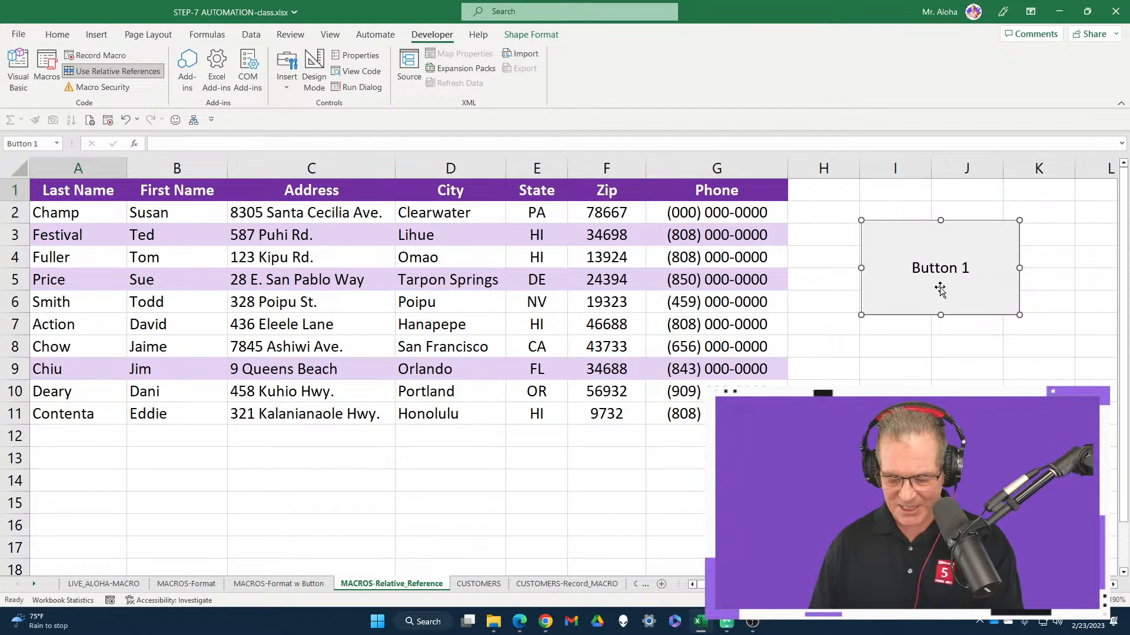
key(Delete)
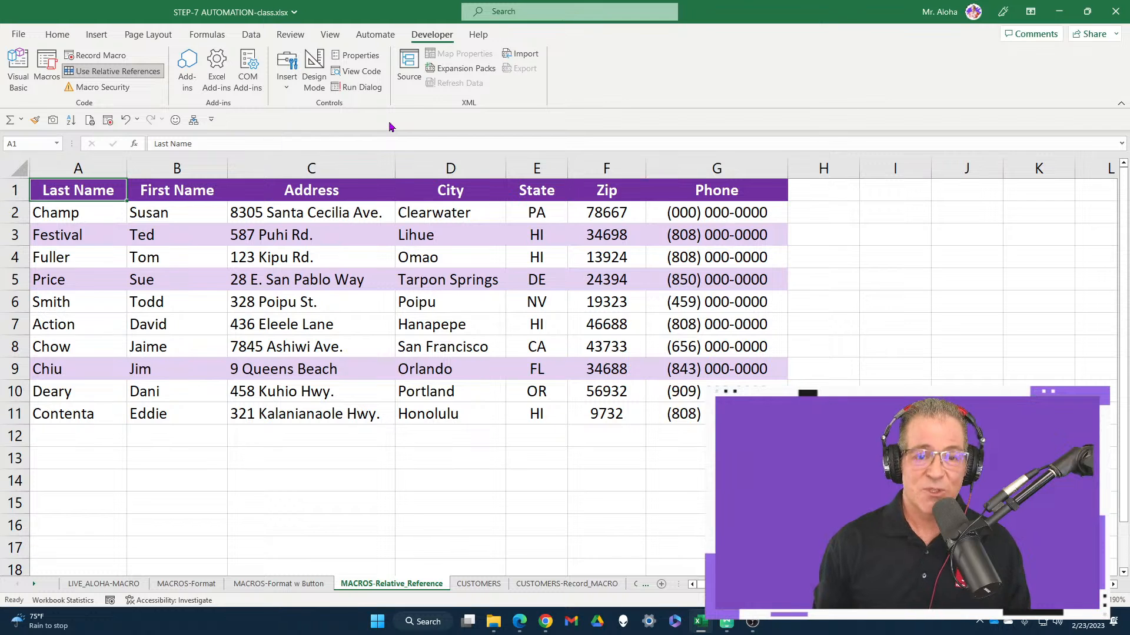
Insert a form-control button over the customer table and assign the LAVENDER macro to it.
click(288, 90)
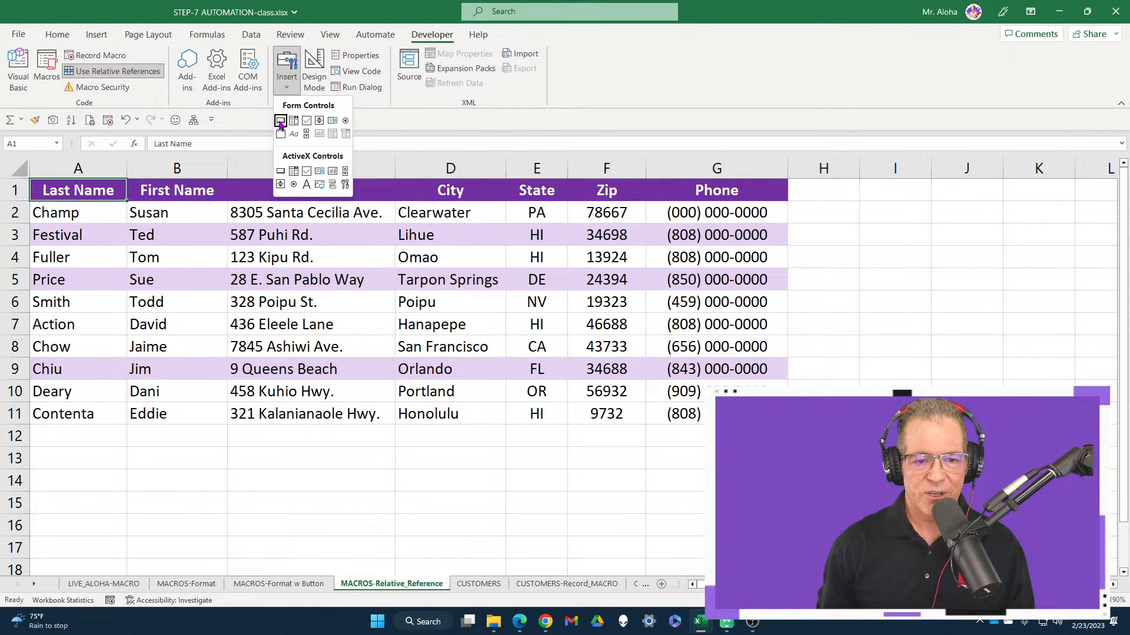
click(280, 121)
drag(314, 232, 481, 351)
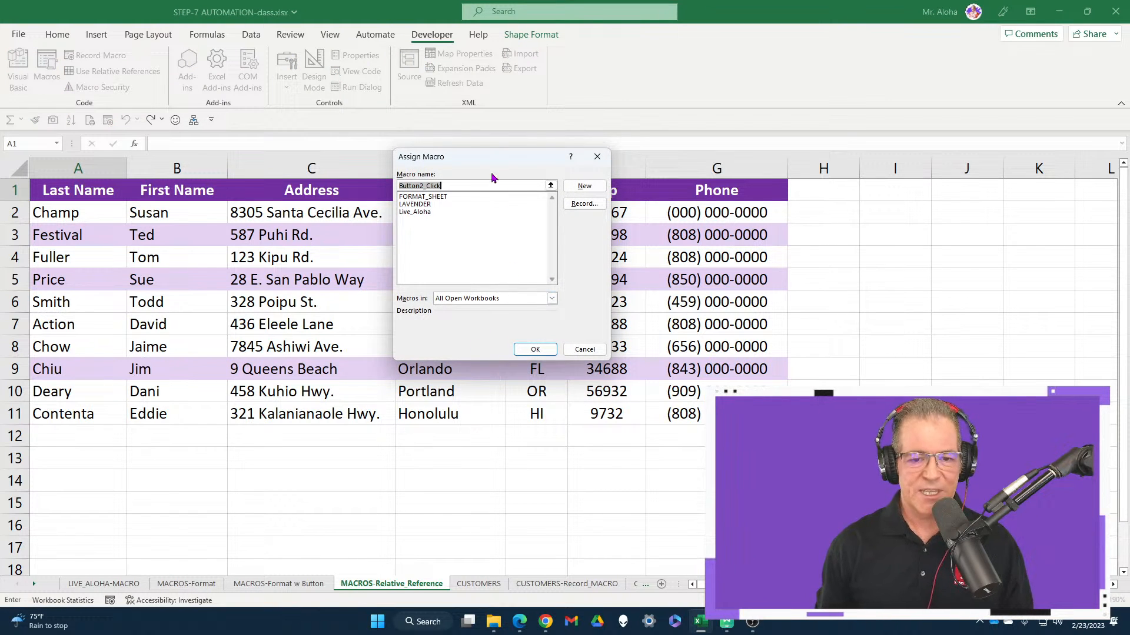
drag(488, 163, 324, 167)
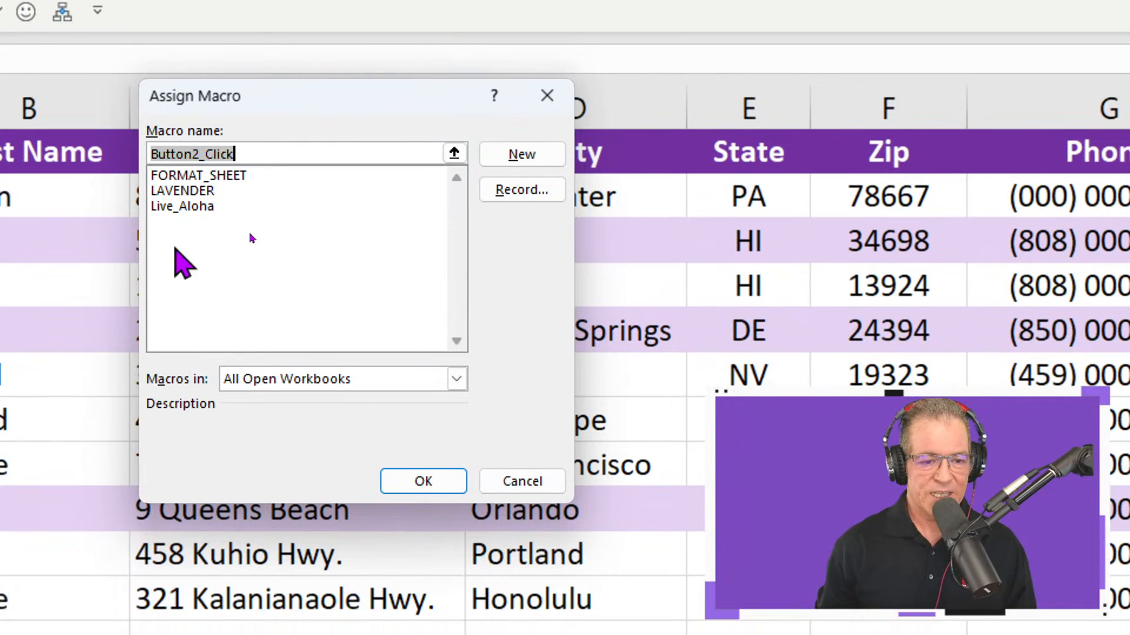
click(182, 193)
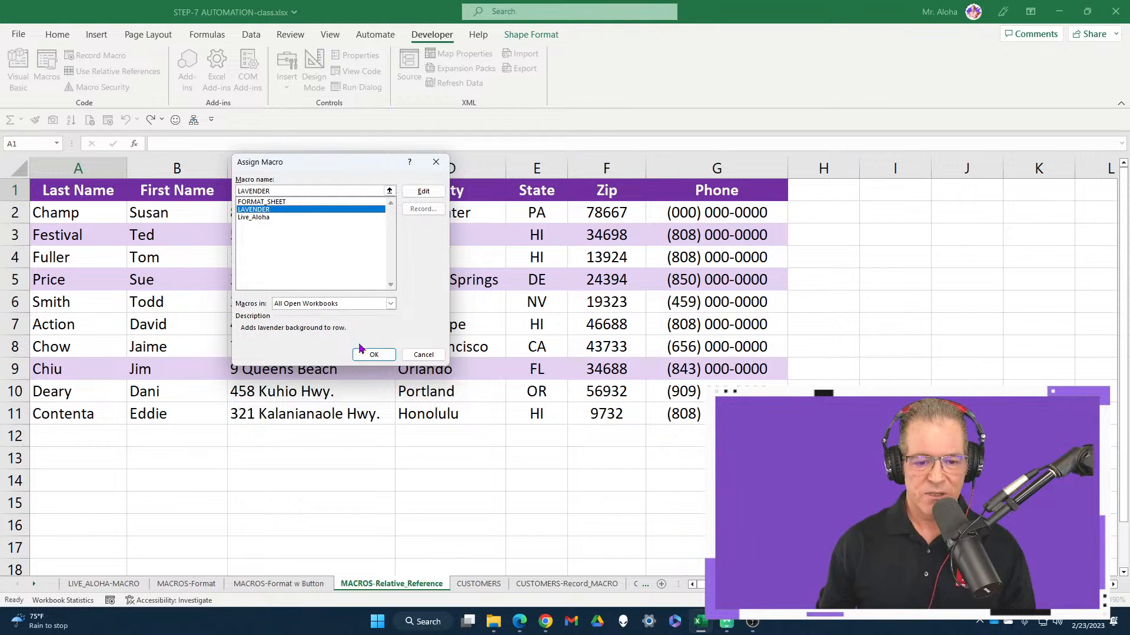
click(423, 481)
Move the macro button to the empty cells beside the Phone column, across columns I to K, and relabel it Banded Row.
drag(392, 260, 938, 227)
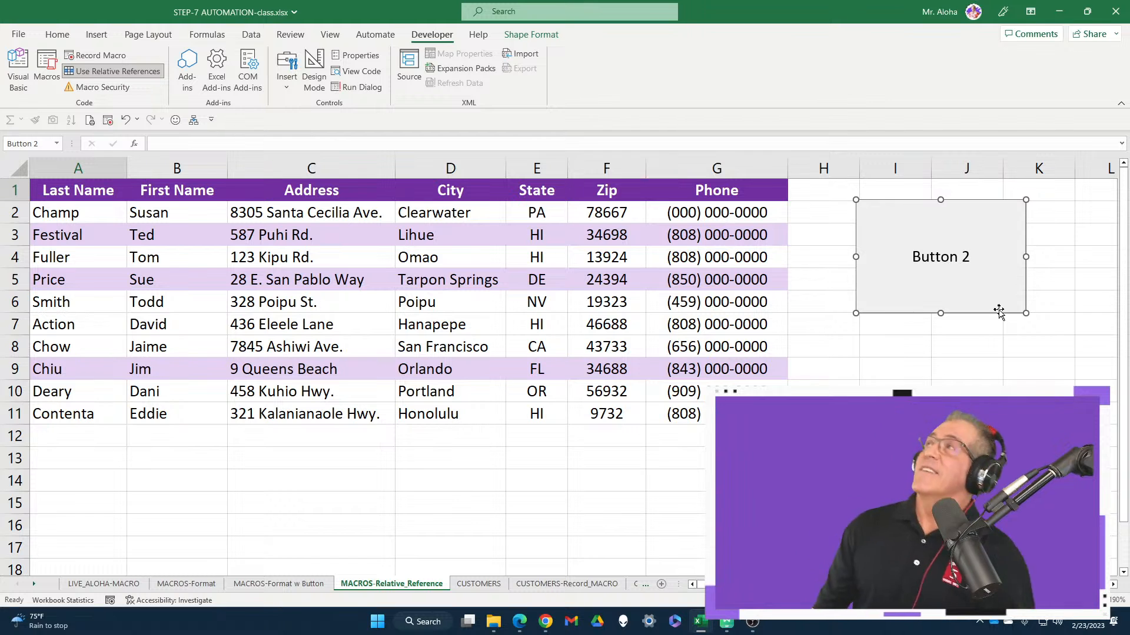
click(1020, 383)
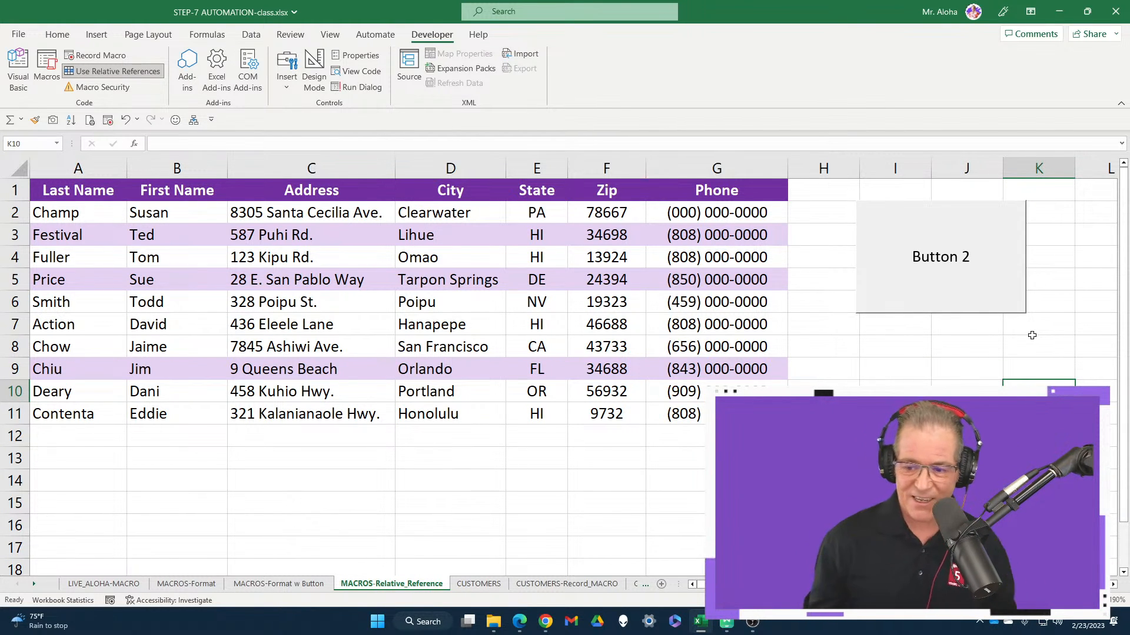
right_click(878, 272)
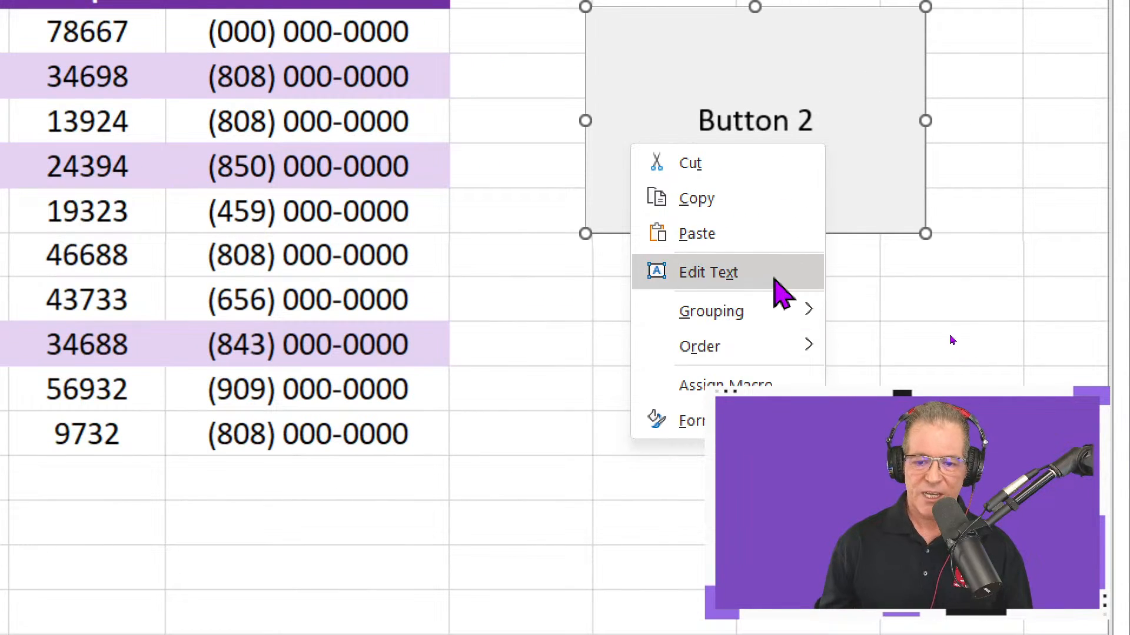
click(774, 281)
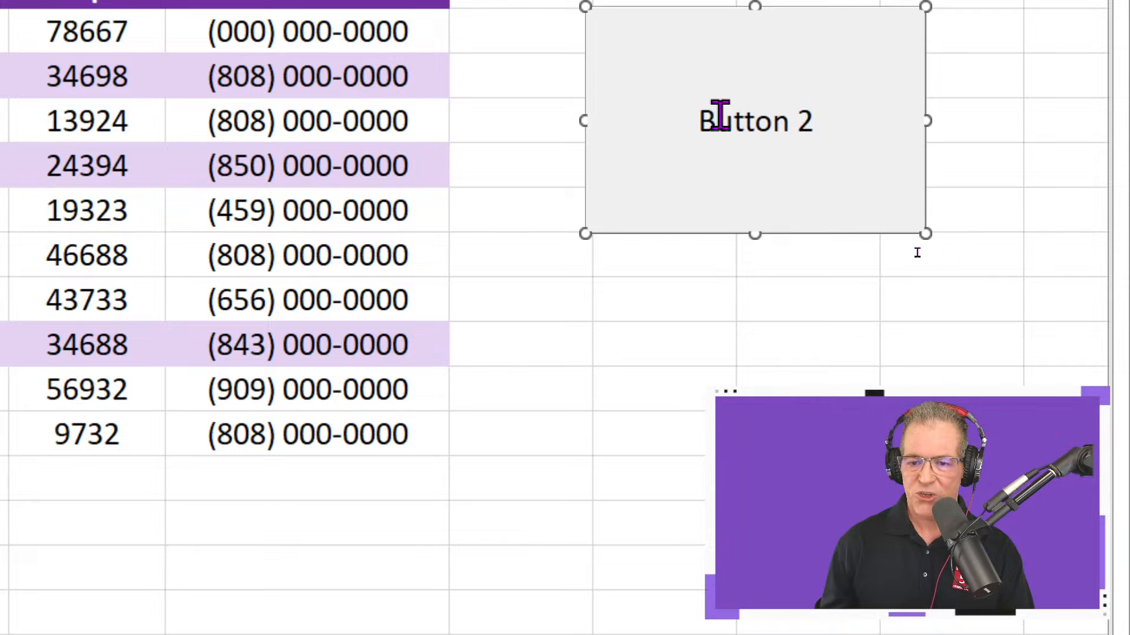
drag(698, 119, 835, 115)
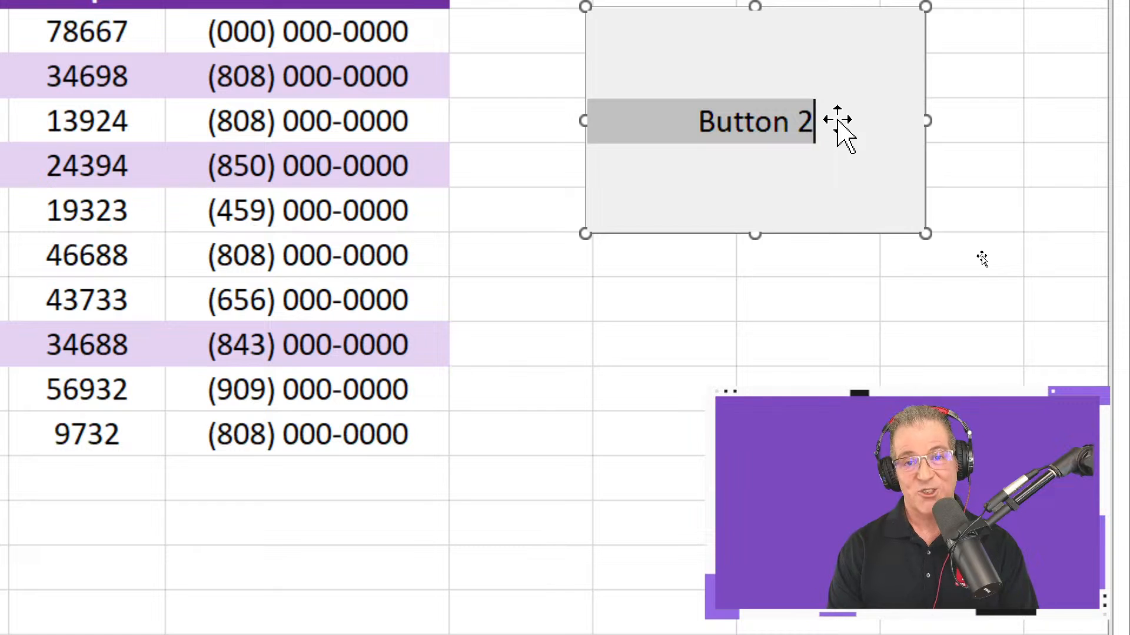
text(Banded Row)
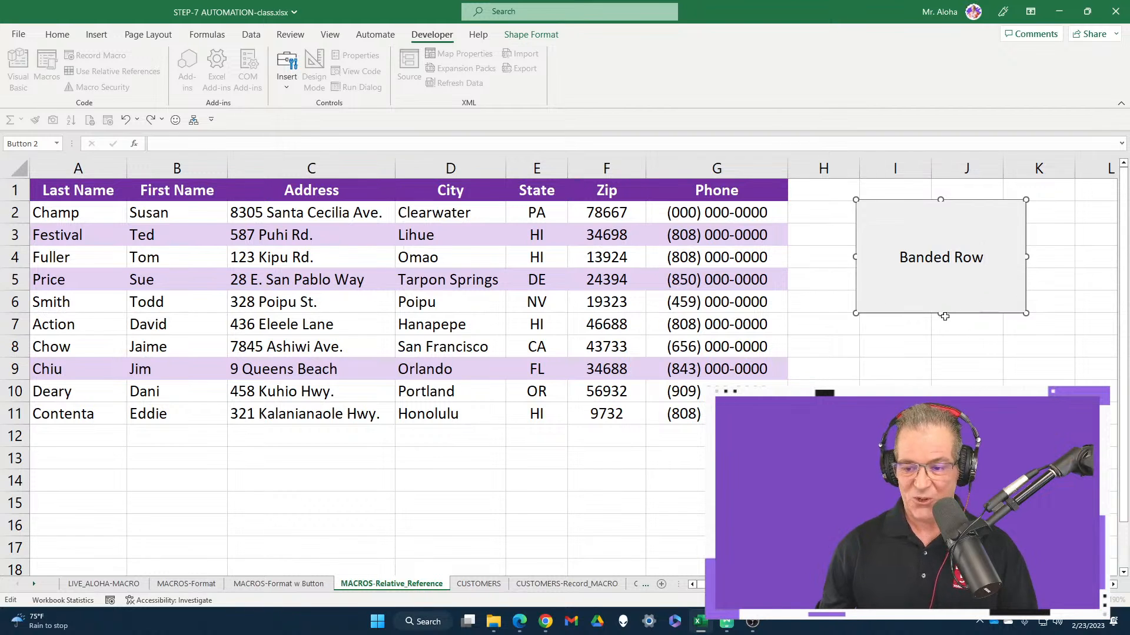
Shrink the Banded Row button to about three rows high and one and a half columns wide, and deselect it.
drag(941, 314, 939, 268)
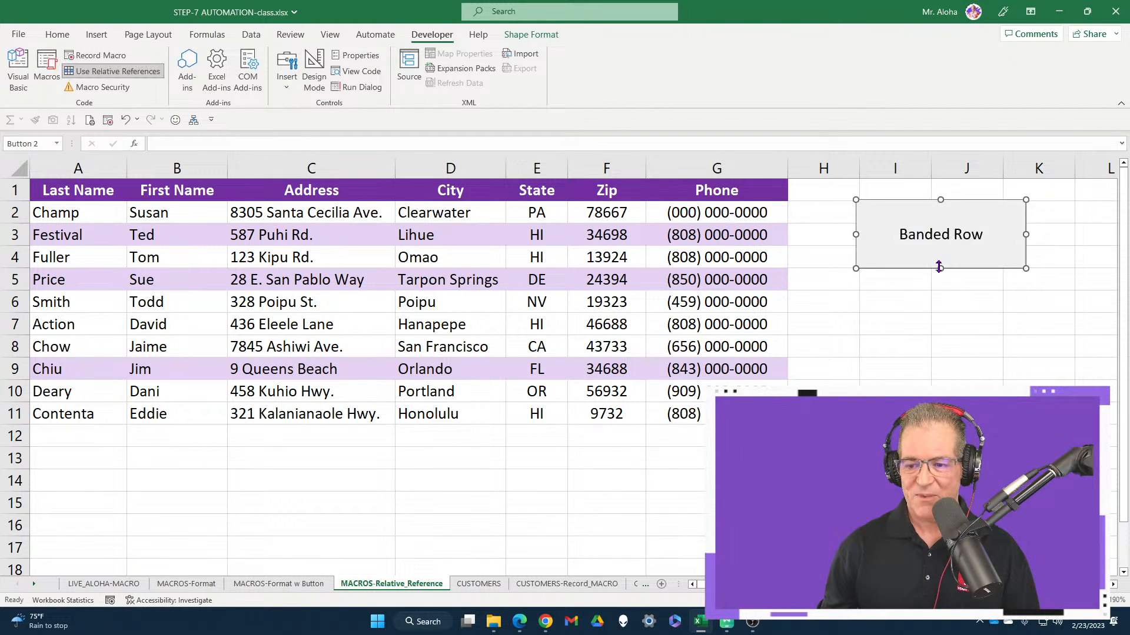
drag(1026, 234, 968, 235)
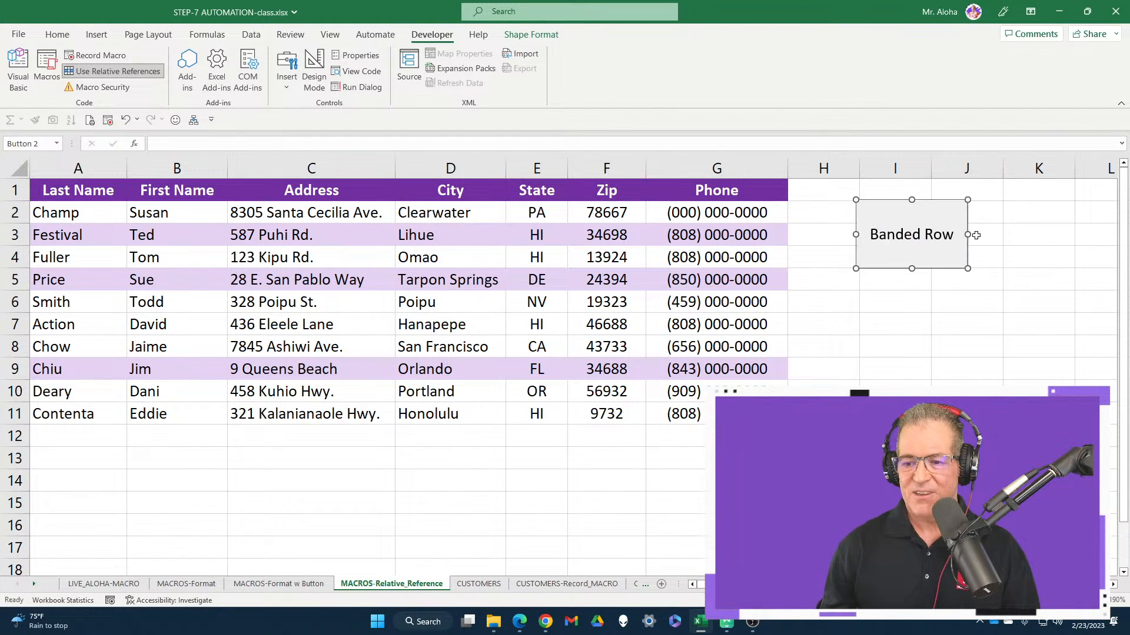
click(966, 321)
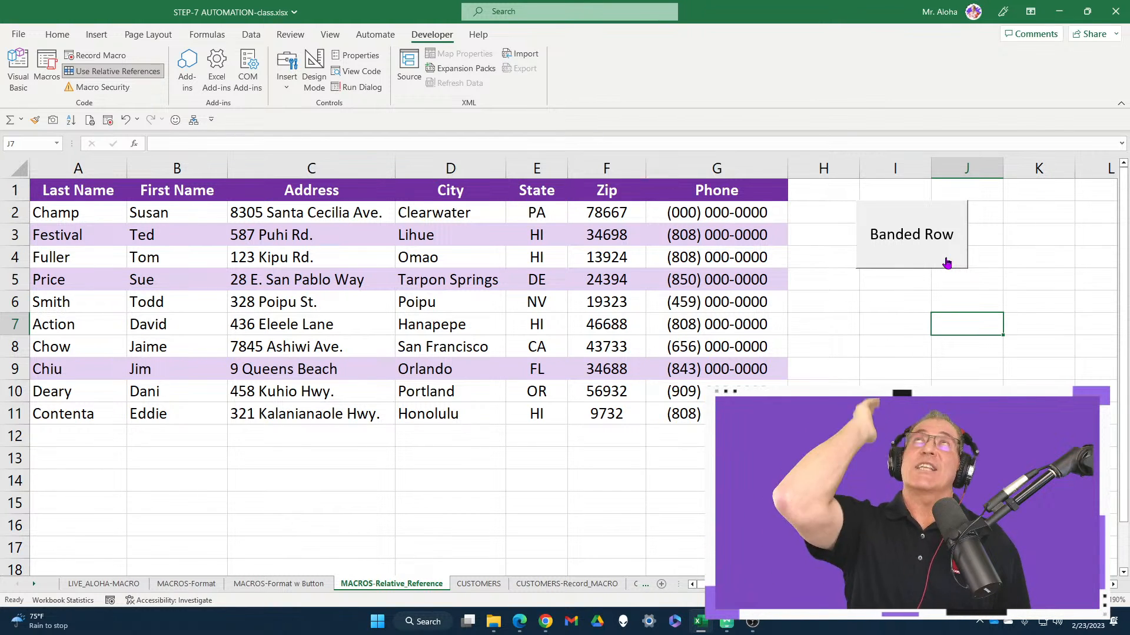
Run the Banded Row button from cells A11 and A7 to shade both customer rows lavender, and reselect cell A1.
click(63, 323)
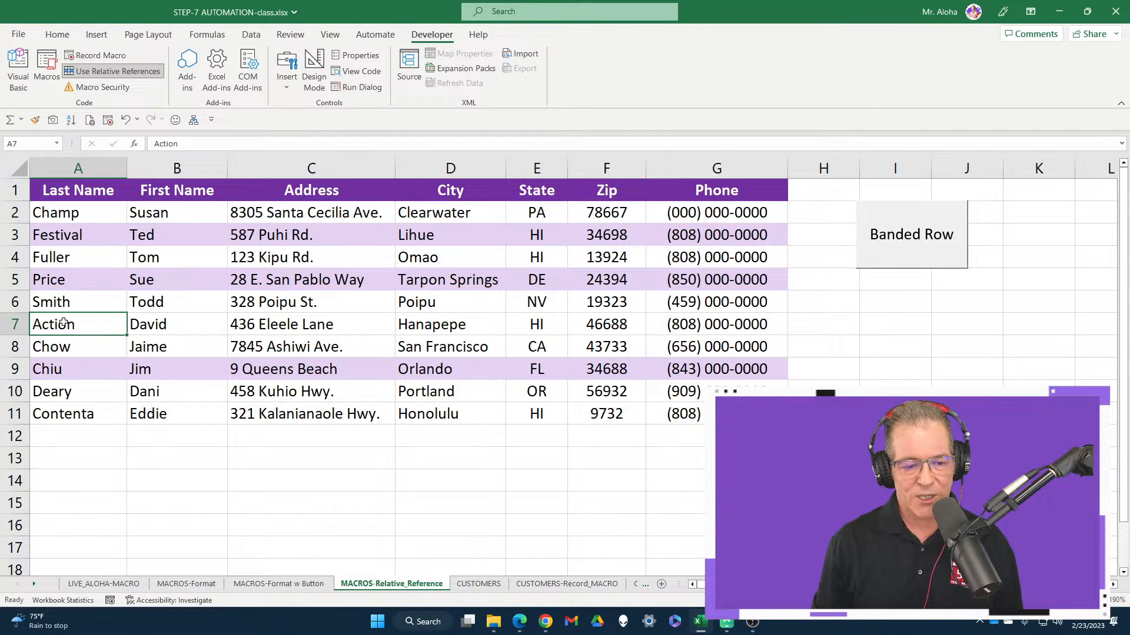
click(46, 417)
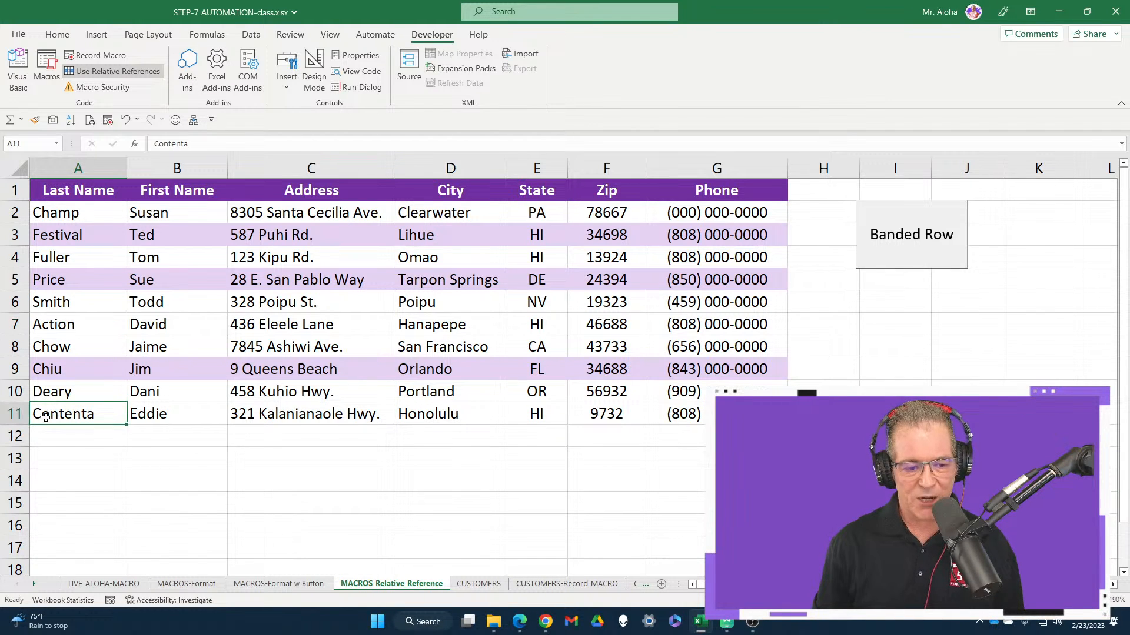
click(924, 260)
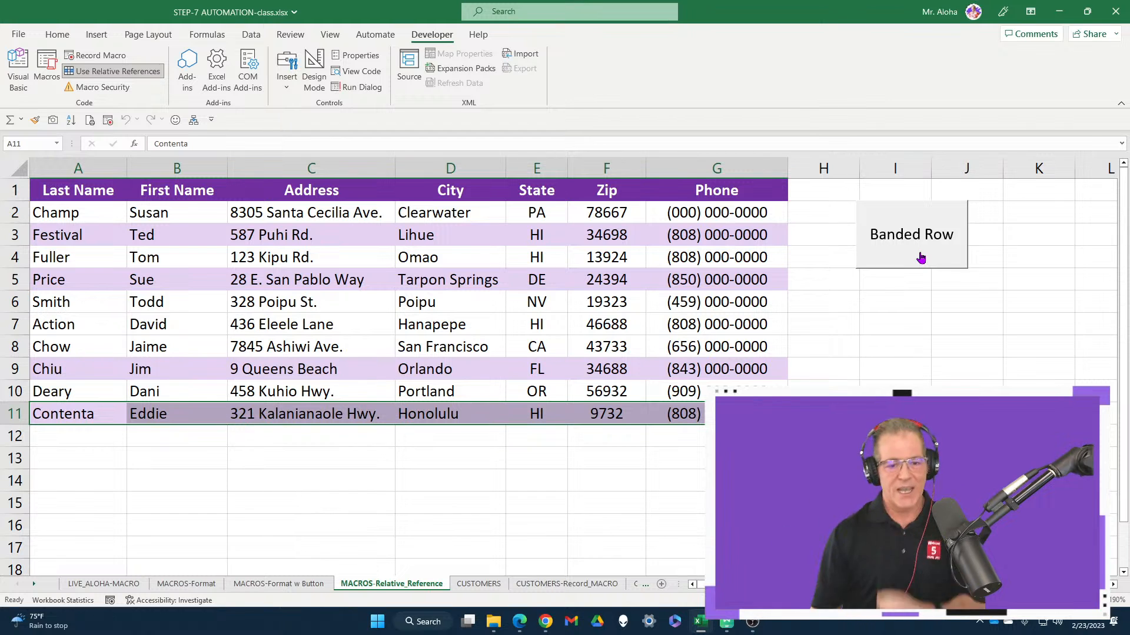
click(80, 325)
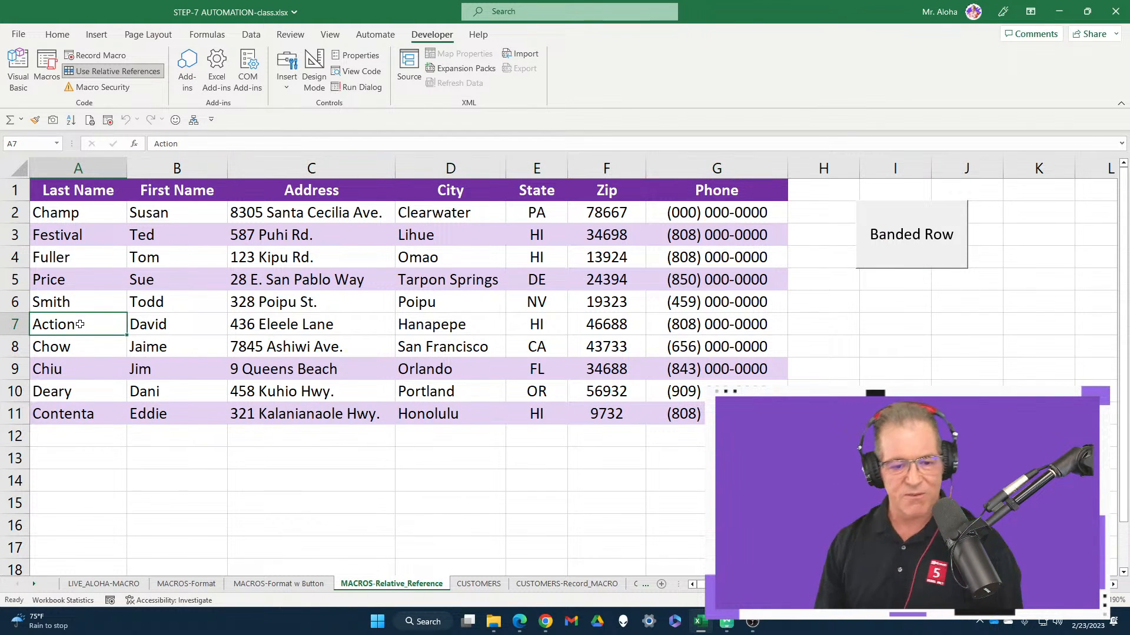
click(894, 245)
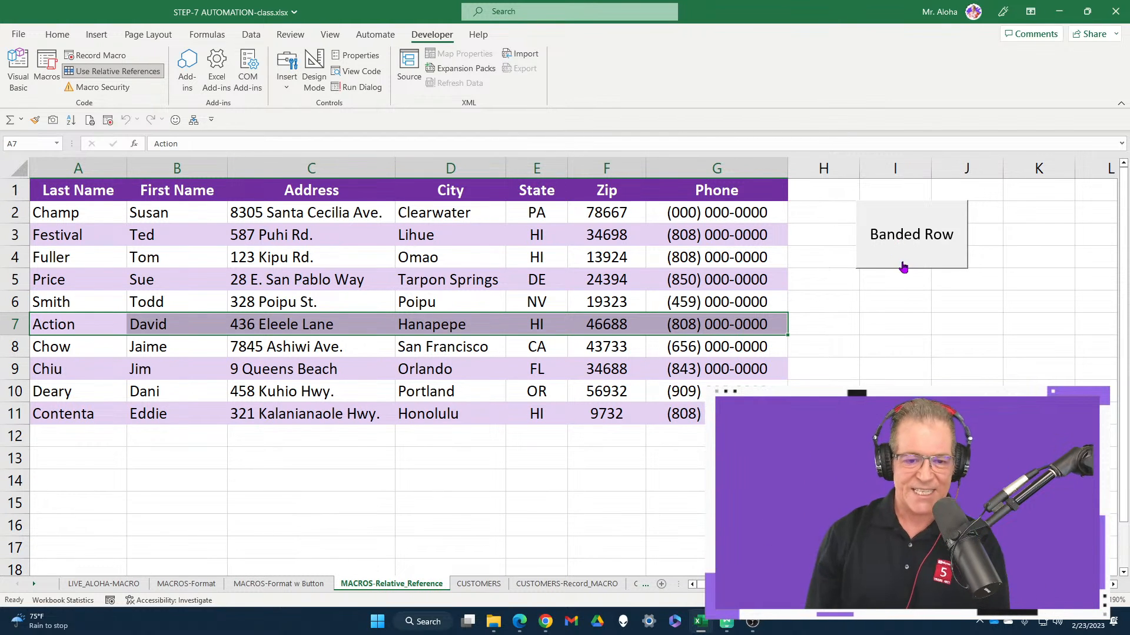
click(82, 199)
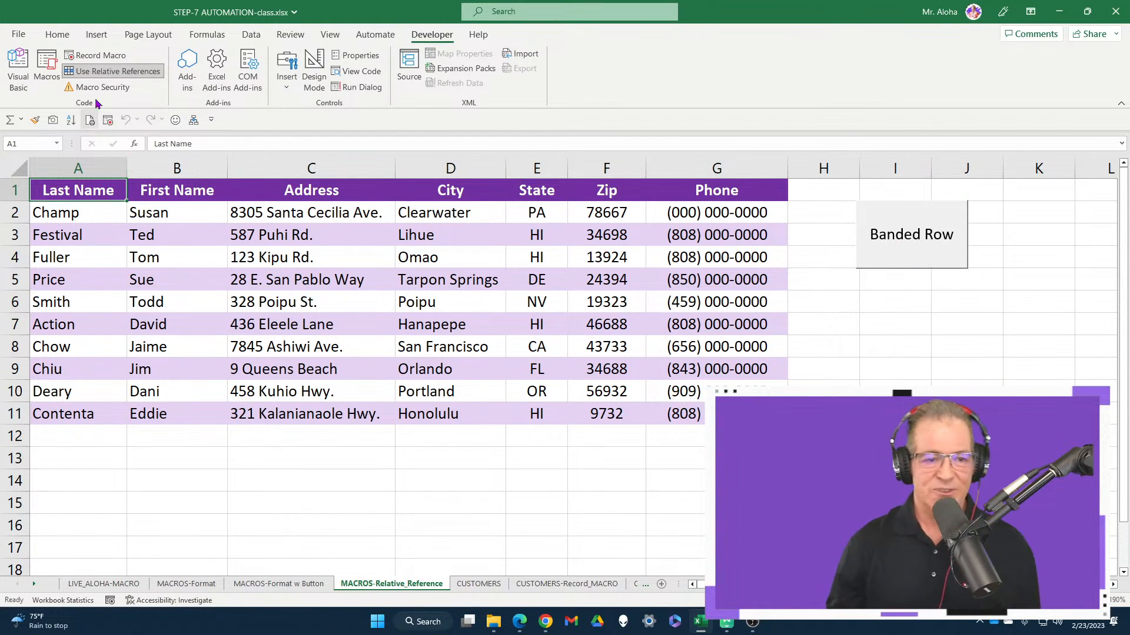
Turn off Use Relative References for macro recording and recheck the macro options without starting a recording.
click(57, 35)
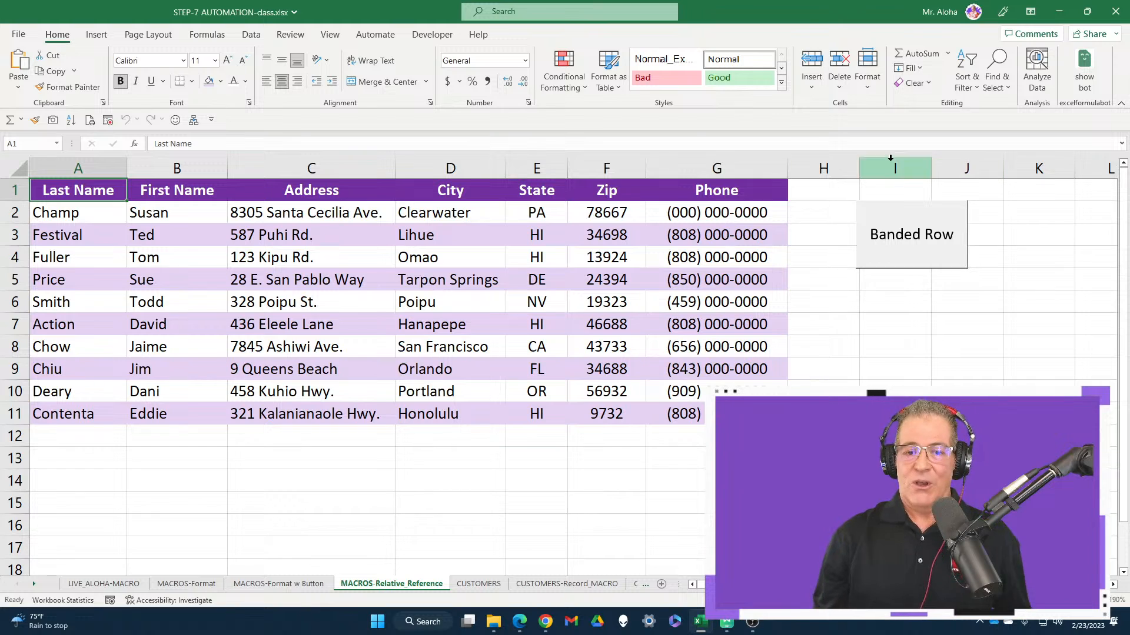
click(326, 37)
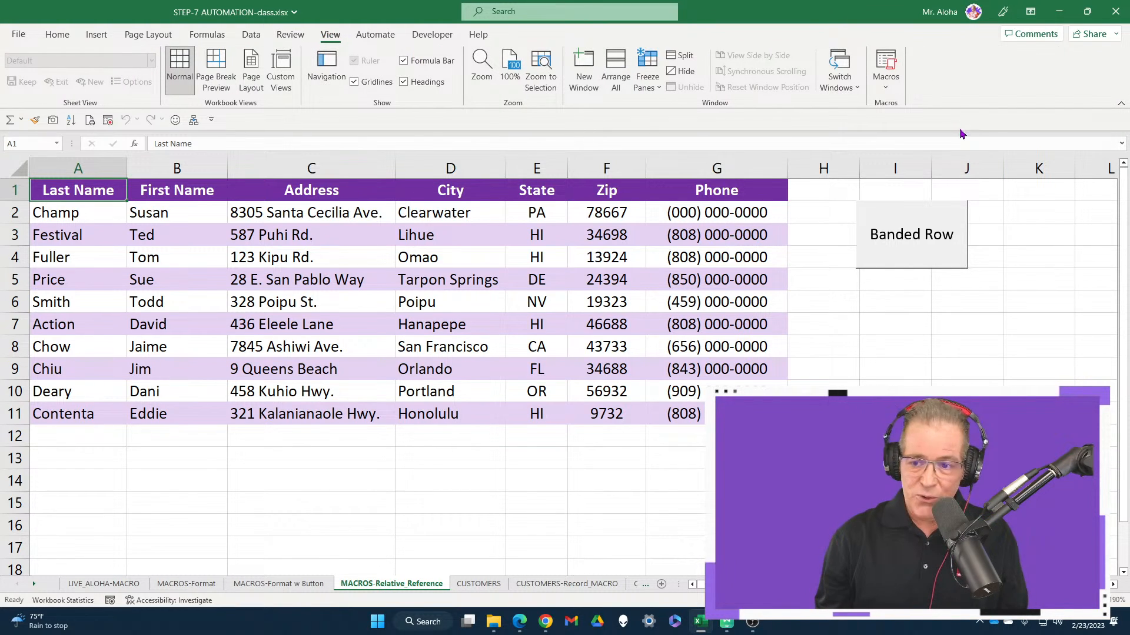
click(887, 89)
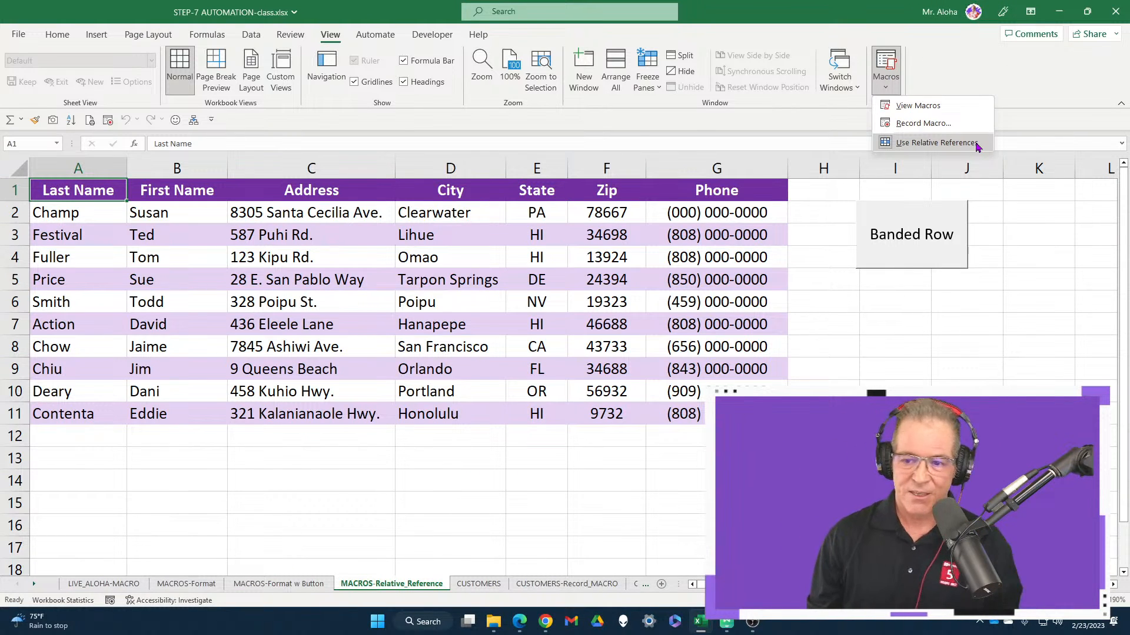
click(938, 142)
click(886, 74)
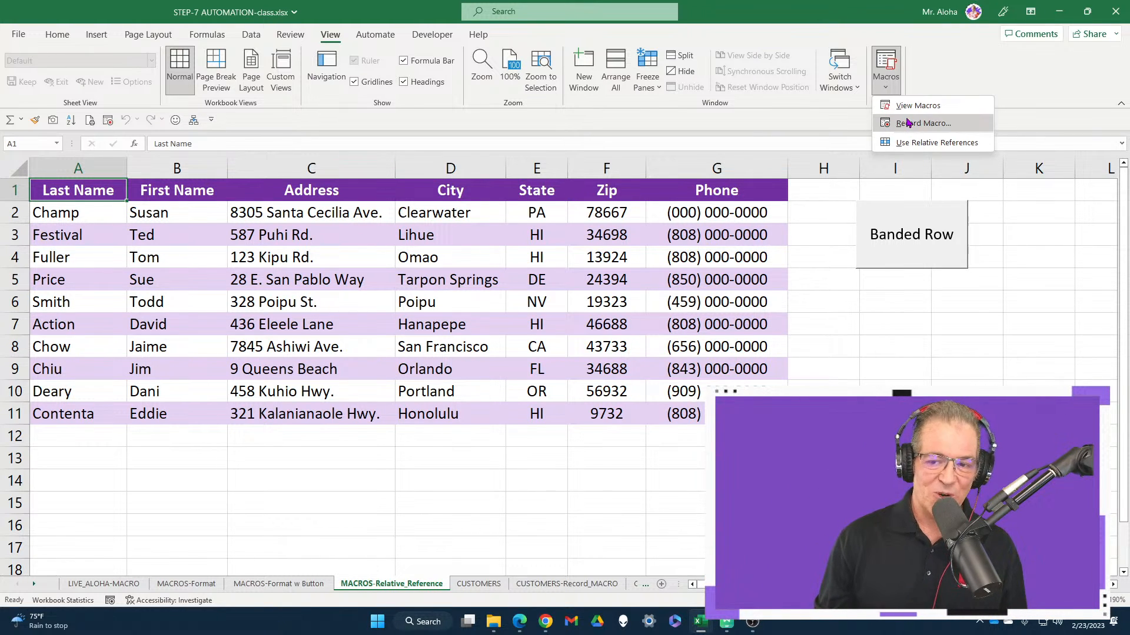
click(960, 68)
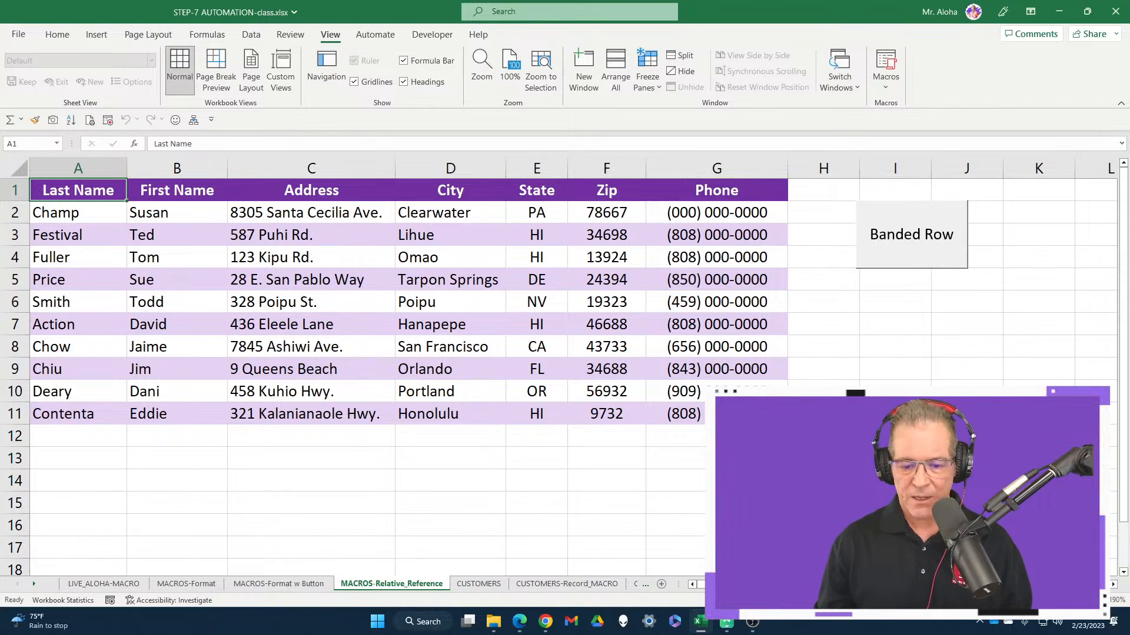
Switch to the Macros mind map in EdrawMind and add a green check mark to the topic below Record Macro.
click(726, 622)
click(903, 420)
key(ctrl+v)
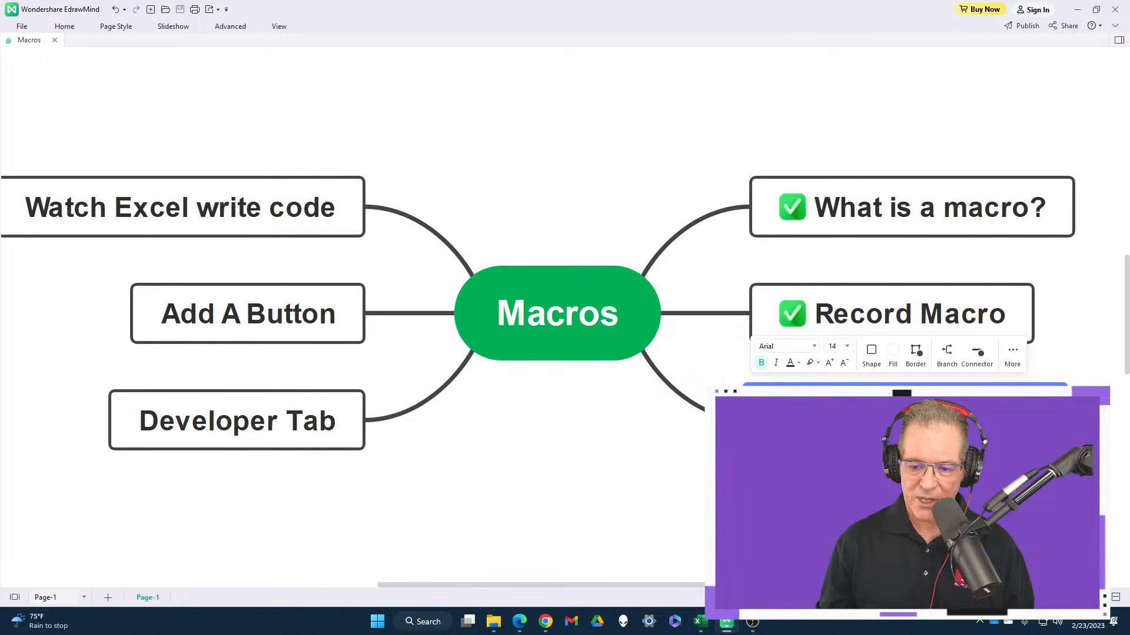
click(1119, 41)
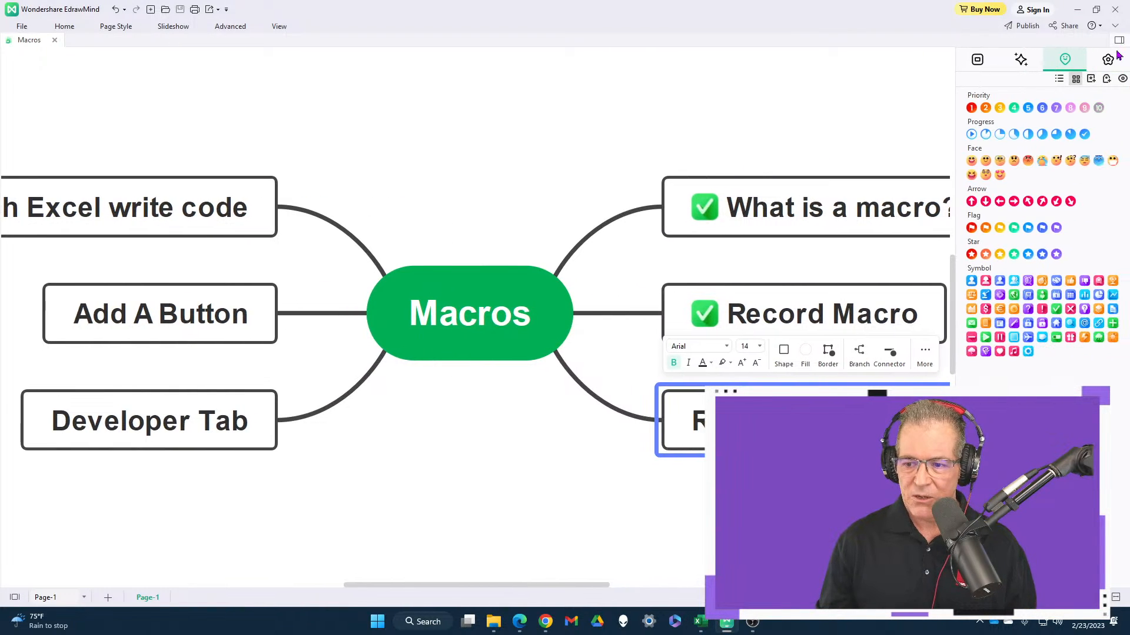
click(1056, 309)
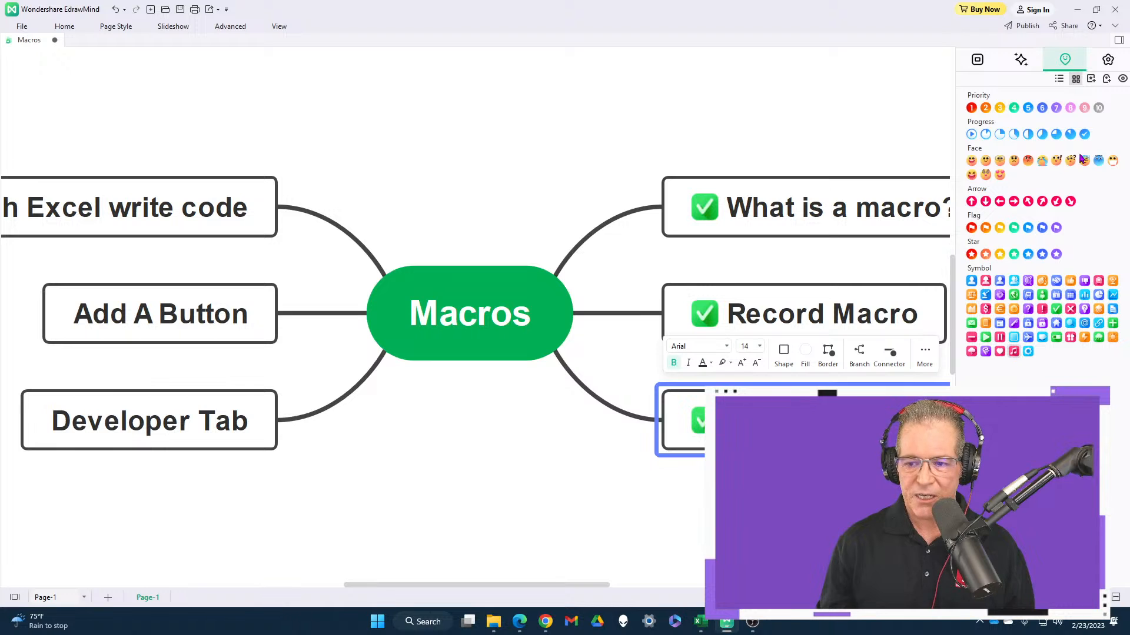
Add green check marks to the Developer Tab and Add A Button topics of the Macros mind map.
click(272, 428)
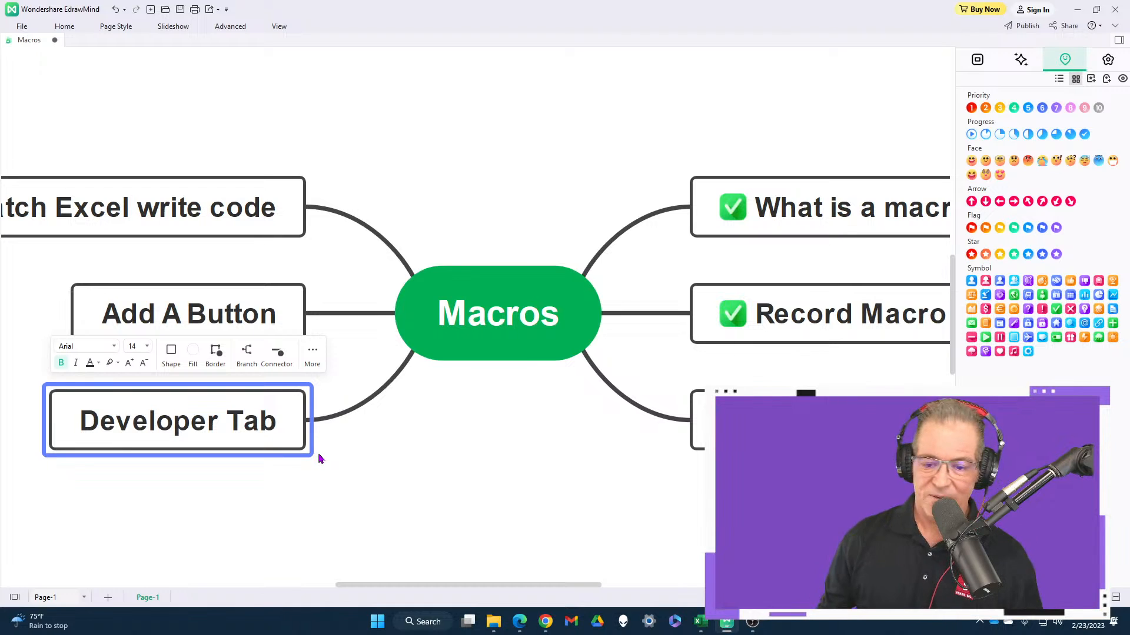
click(1056, 308)
click(288, 311)
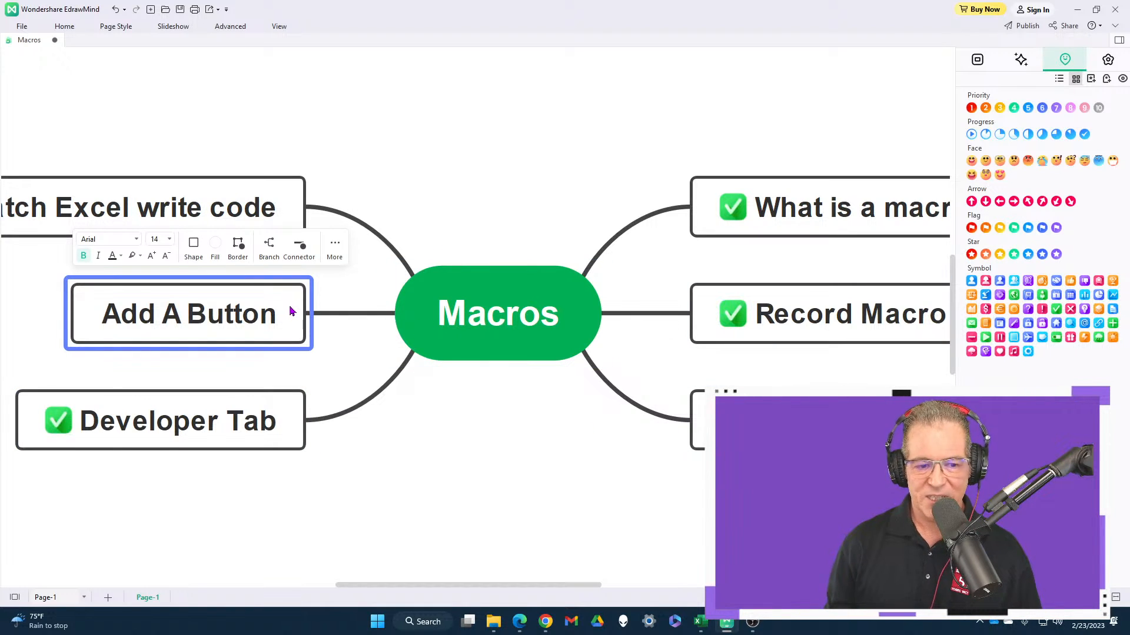
click(1056, 309)
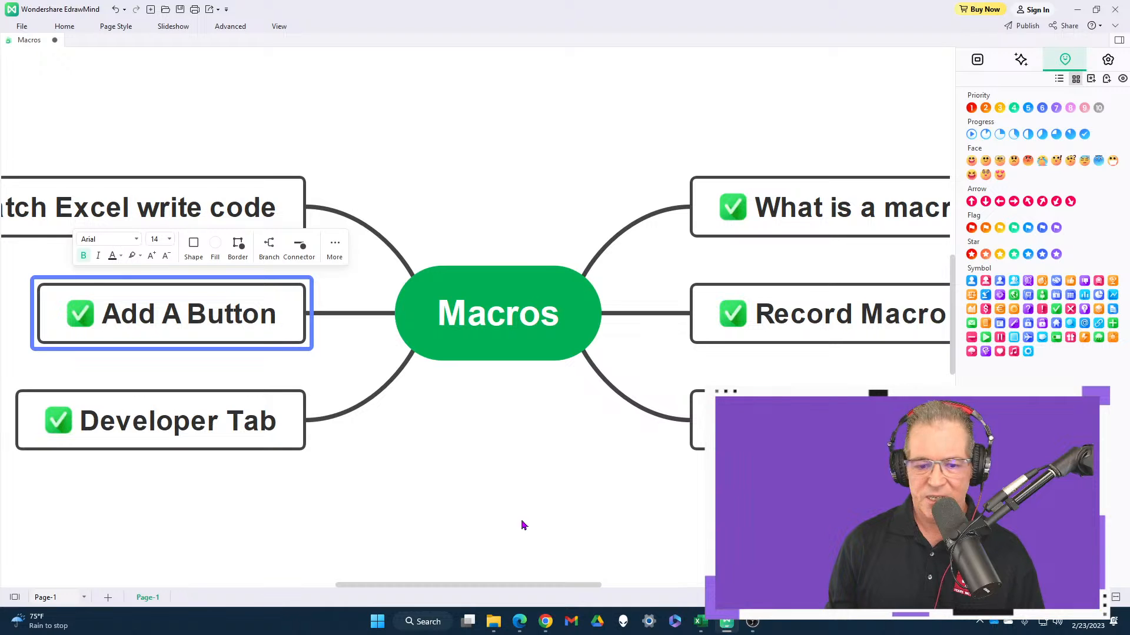
Deselect the Add A Button topic, hide the symbol panel in the mind map, and switch back to the Excel workbook.
click(542, 465)
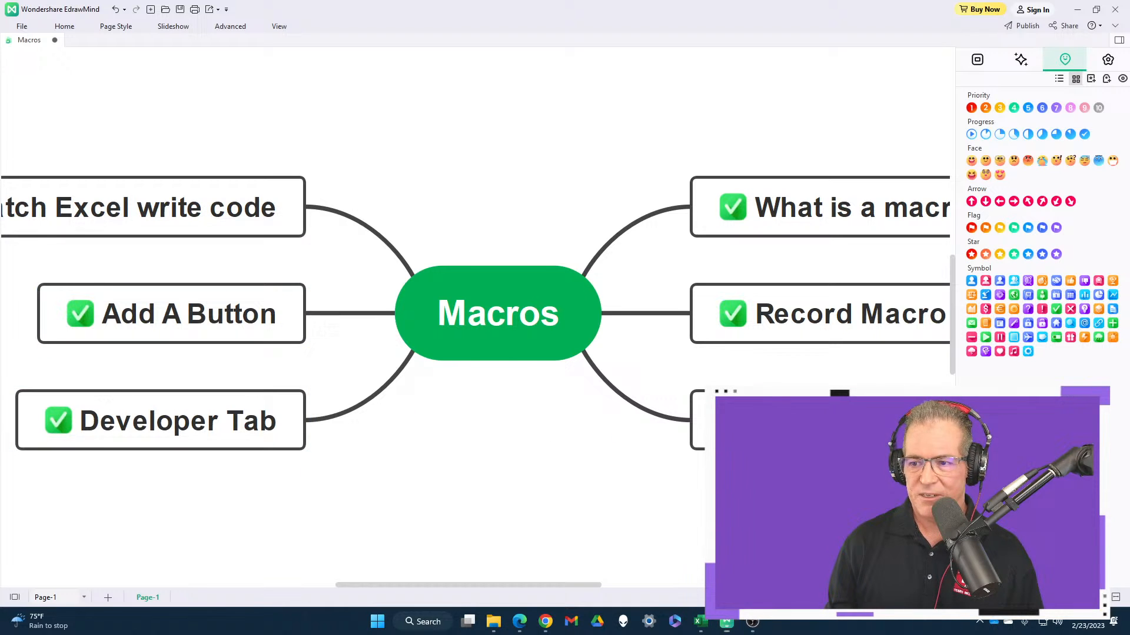
click(1117, 41)
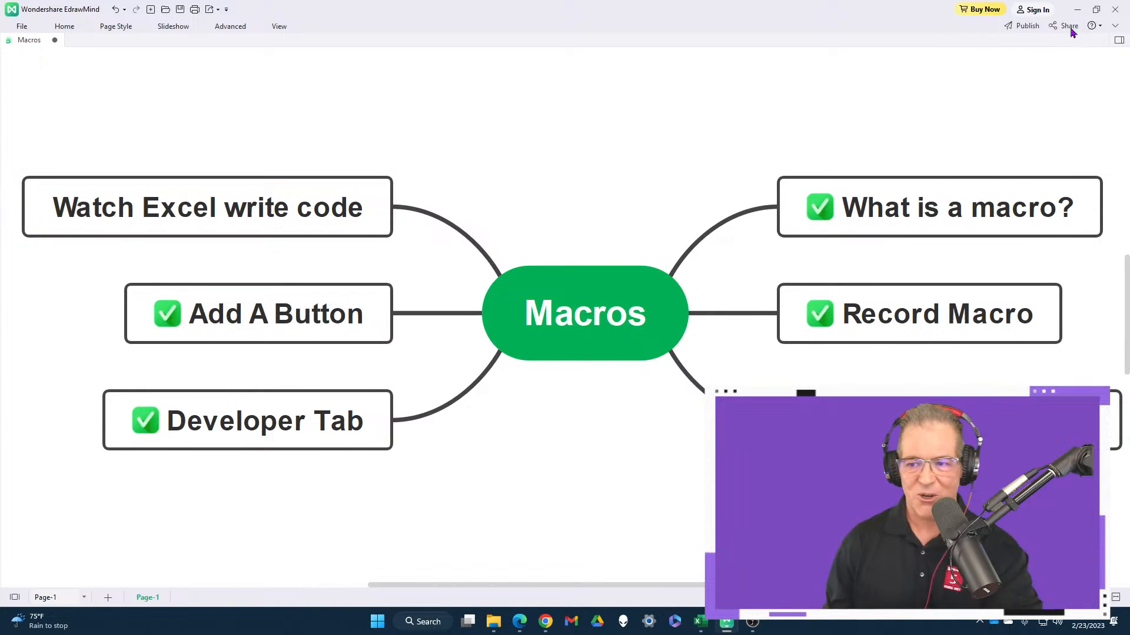
click(701, 622)
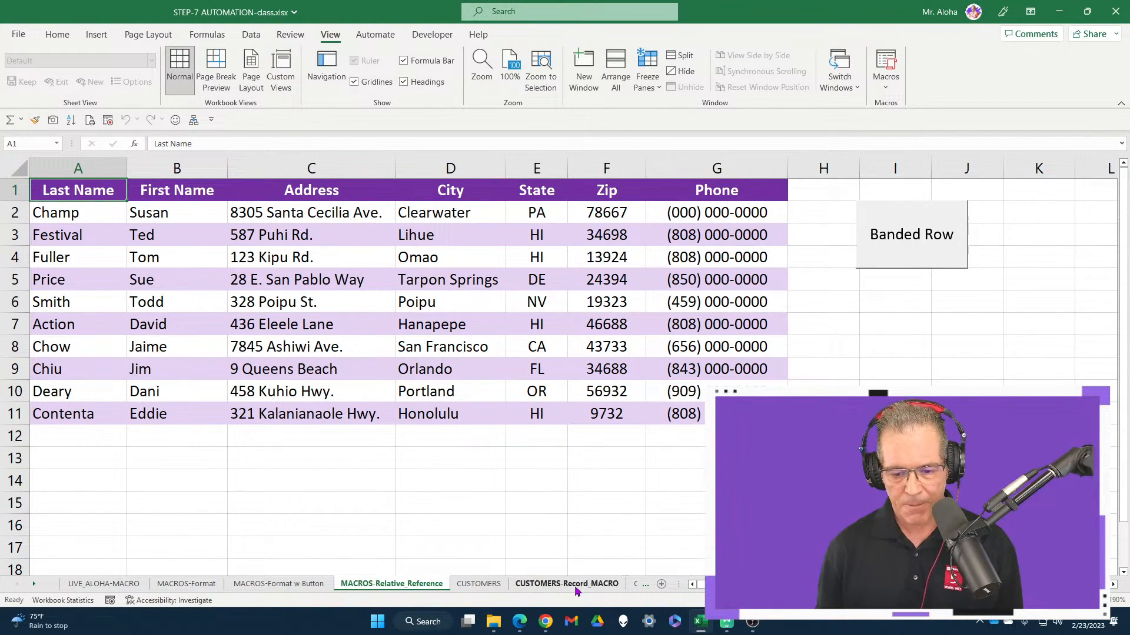
Look through the CUSTOMERS sheets at the end of the workbook and open the CUSTOMERS-Record_MACRO sheet.
click(478, 584)
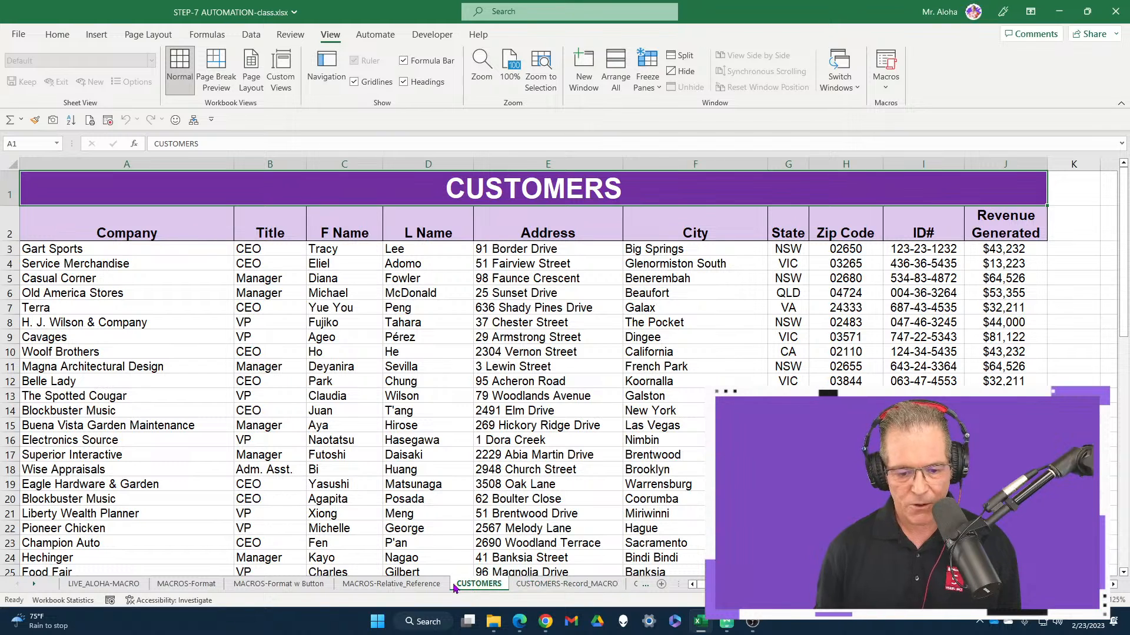
click(34, 584)
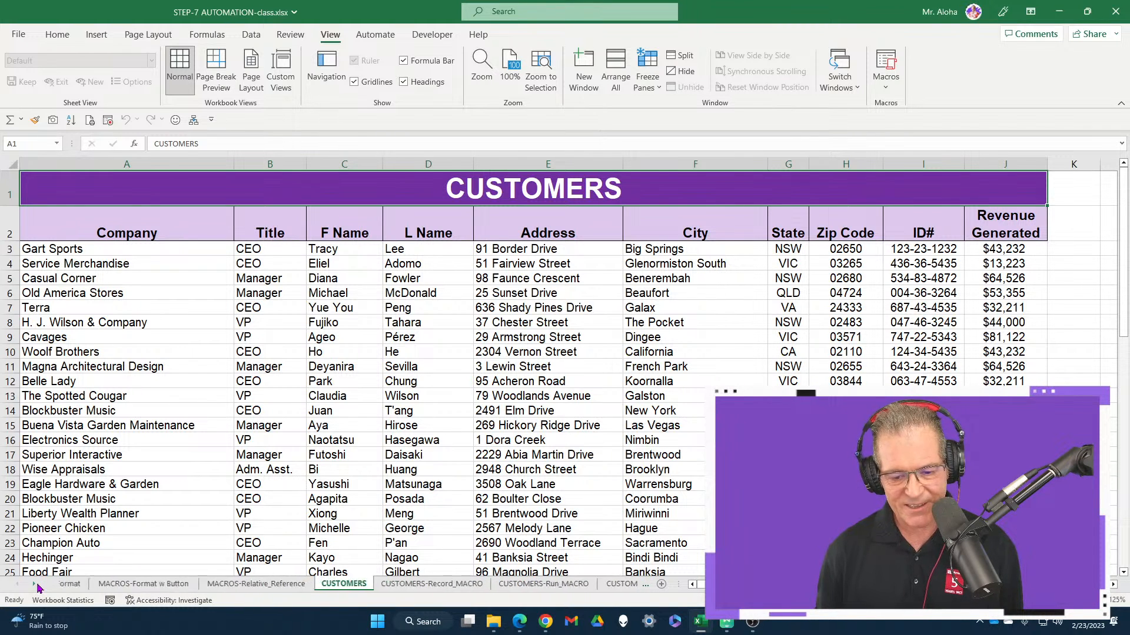
click(34, 584)
click(34, 584)
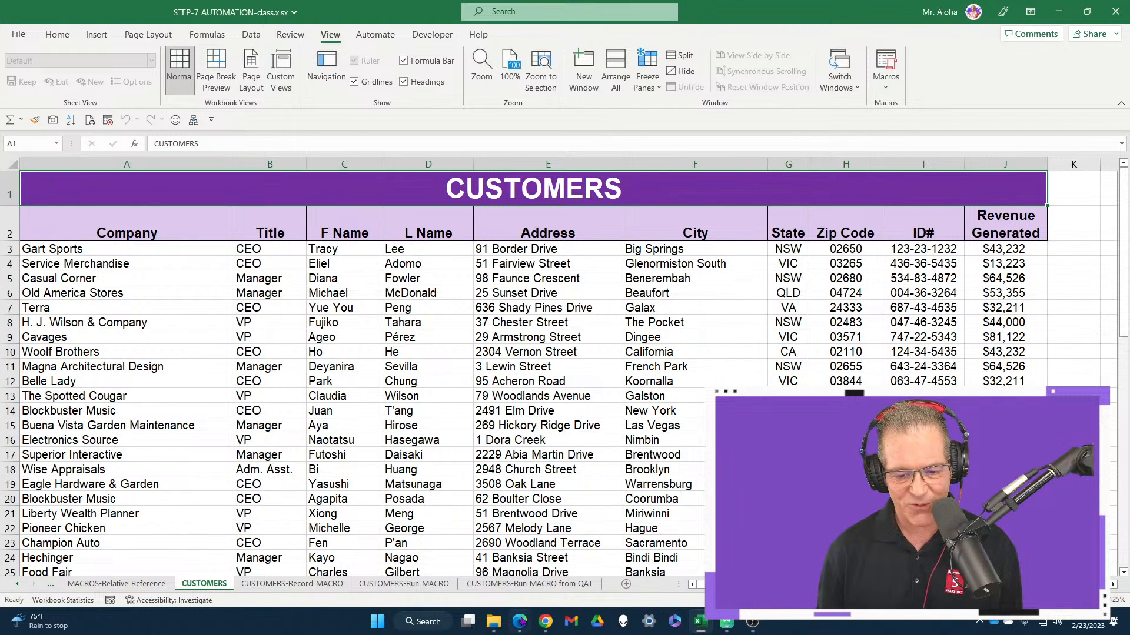
click(540, 586)
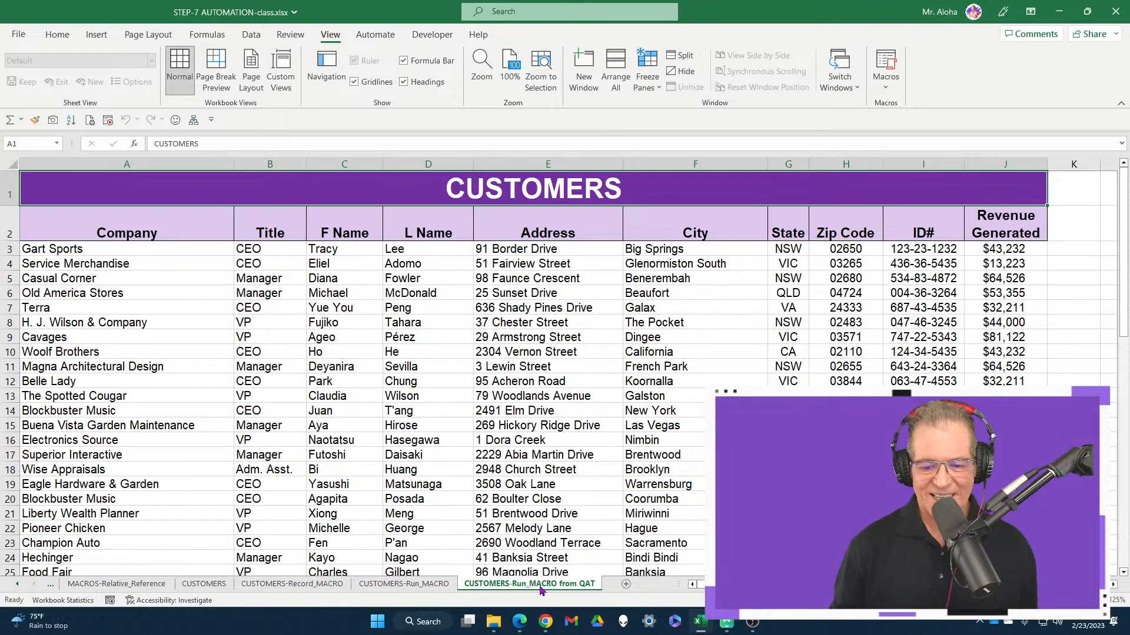
click(404, 588)
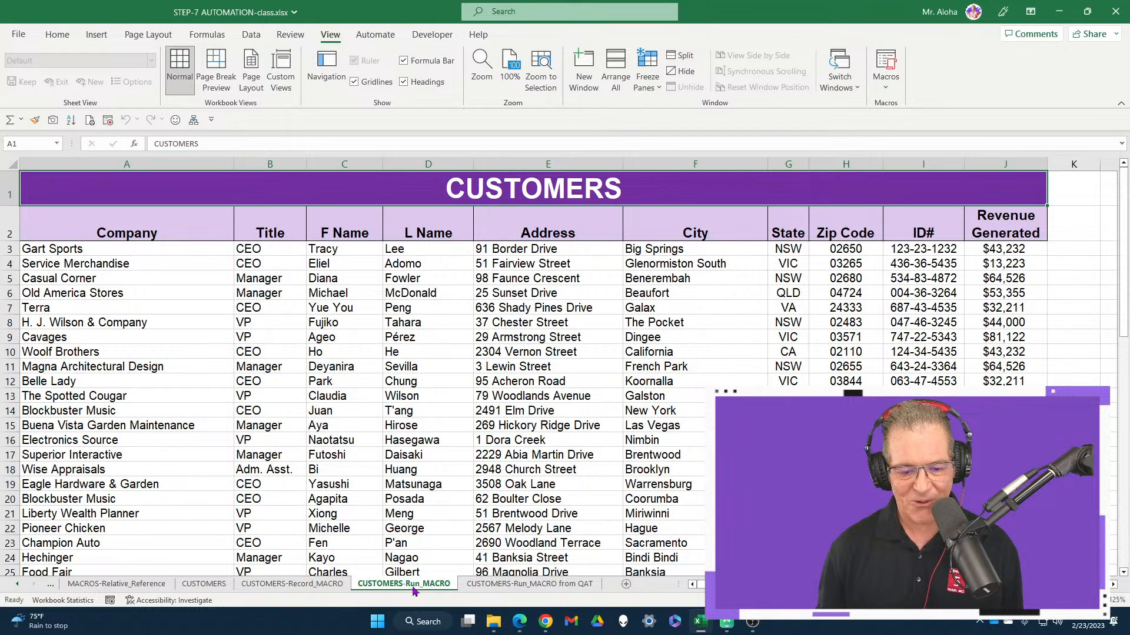
click(318, 585)
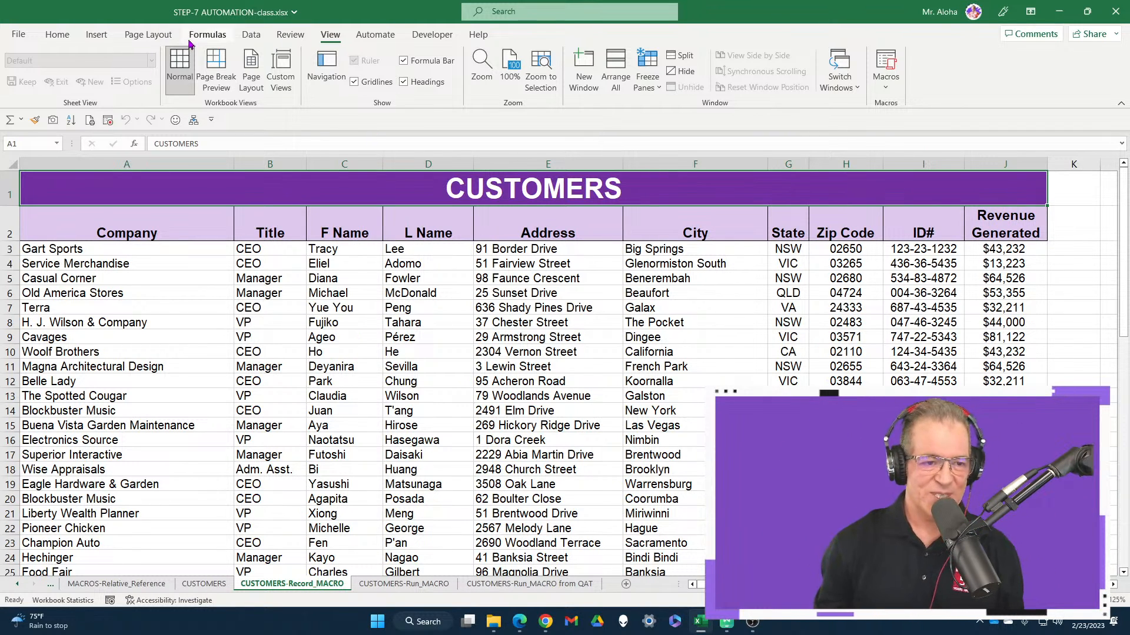
click(57, 34)
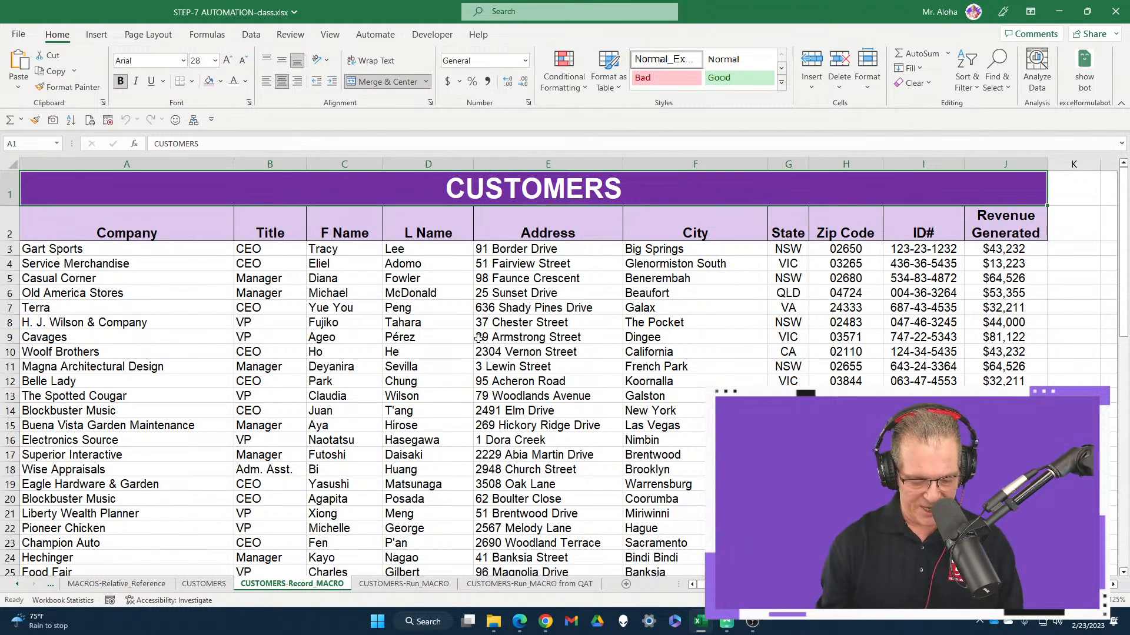
Examine how the CUSTOMERS-Record_MACRO sheet splits across pages in the print preview, and return to the worksheet.
key(ctrl+p)
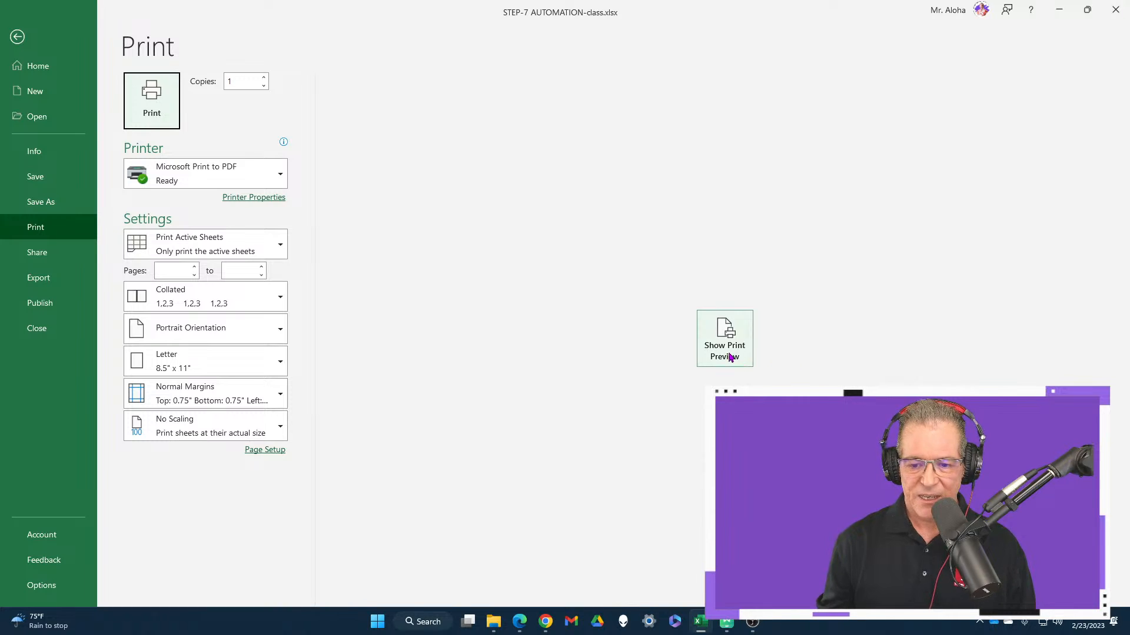
click(721, 358)
scroll(718, 345, down, 2)
scroll(718, 344, up, 2)
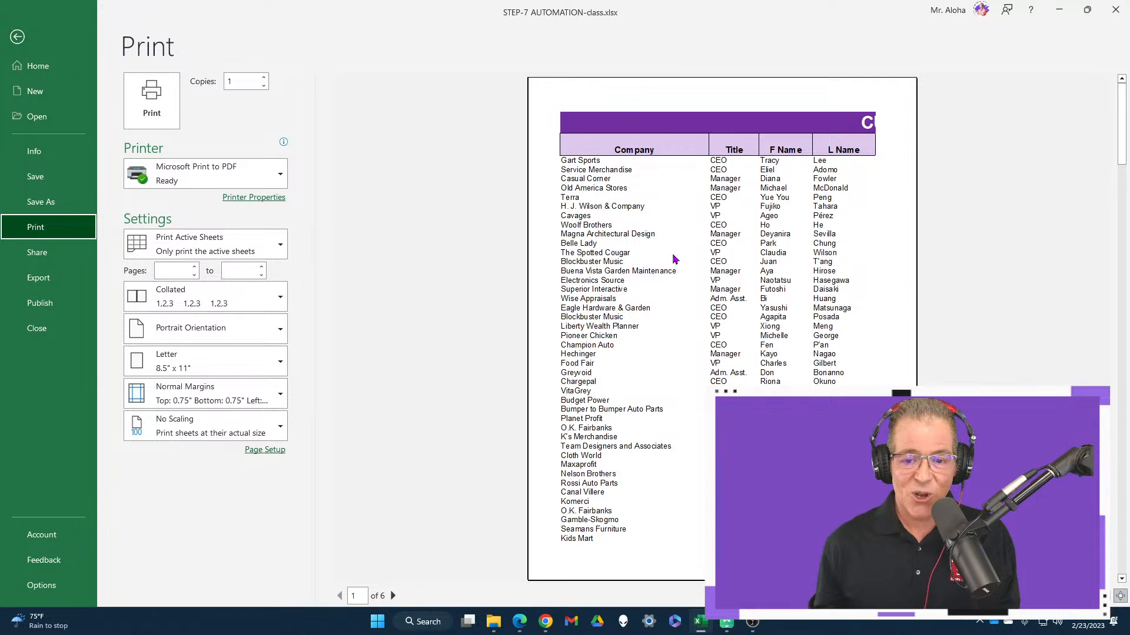
scroll(672, 255, down, 5)
scroll(713, 321, up, 4)
scroll(715, 322, up, 1)
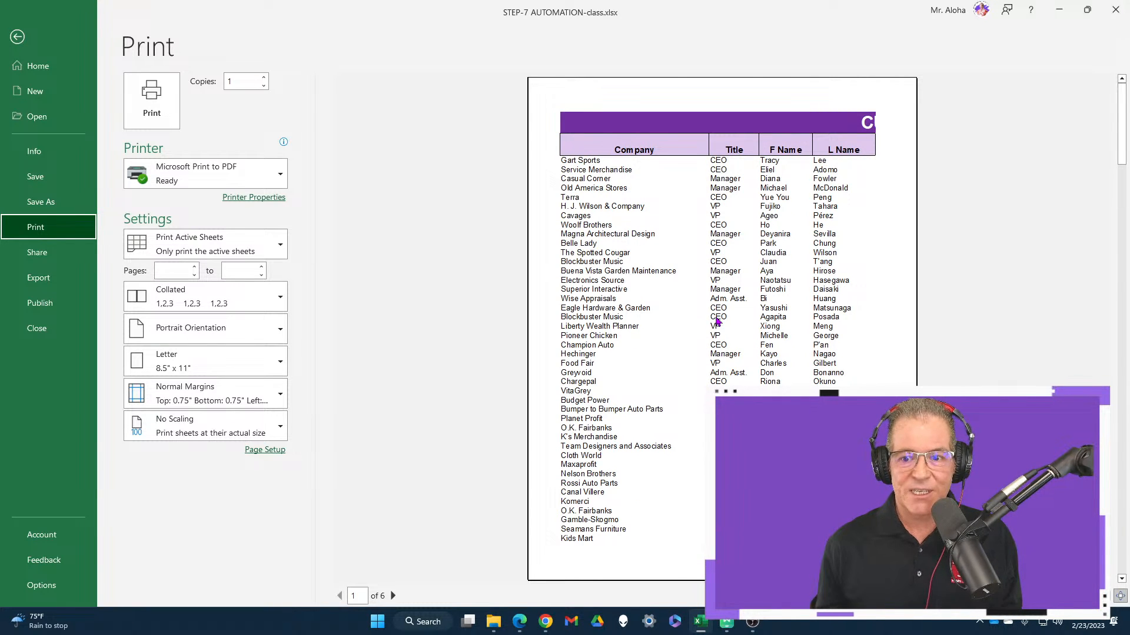
scroll(717, 321, down, 5)
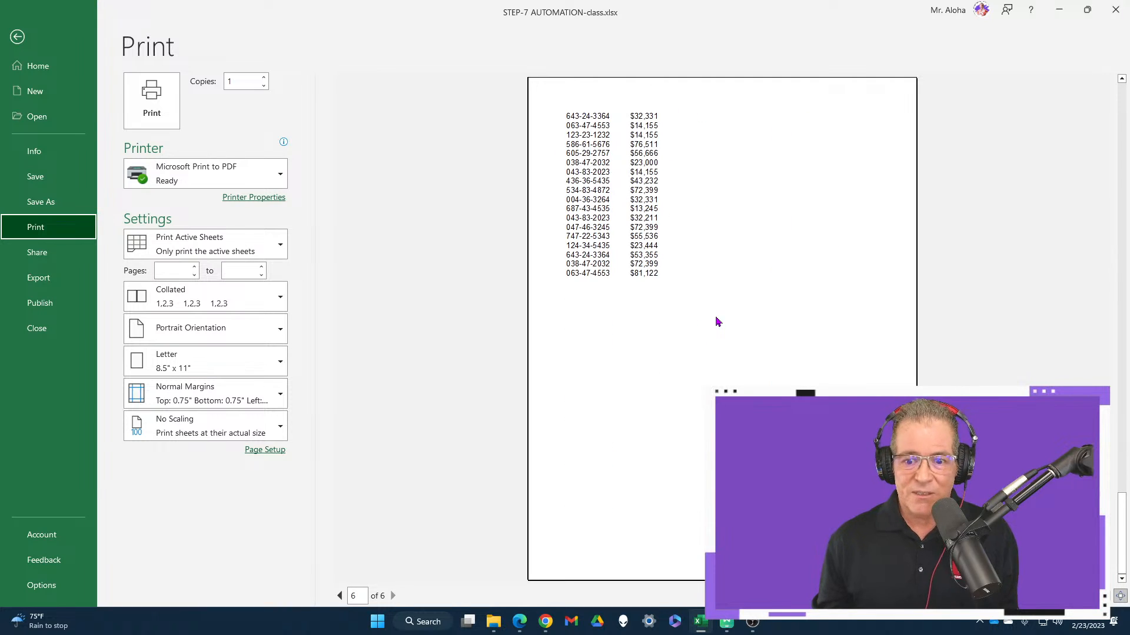
scroll(715, 316, up, 1)
scroll(715, 317, up, 2)
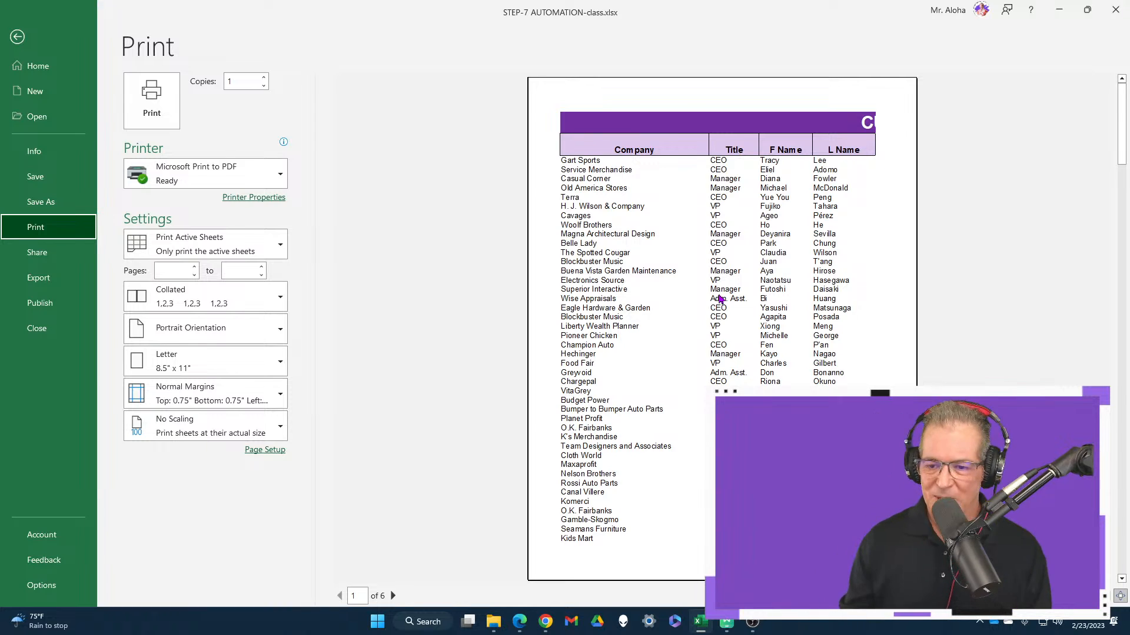
scroll(719, 295, down, 3)
scroll(722, 290, up, 3)
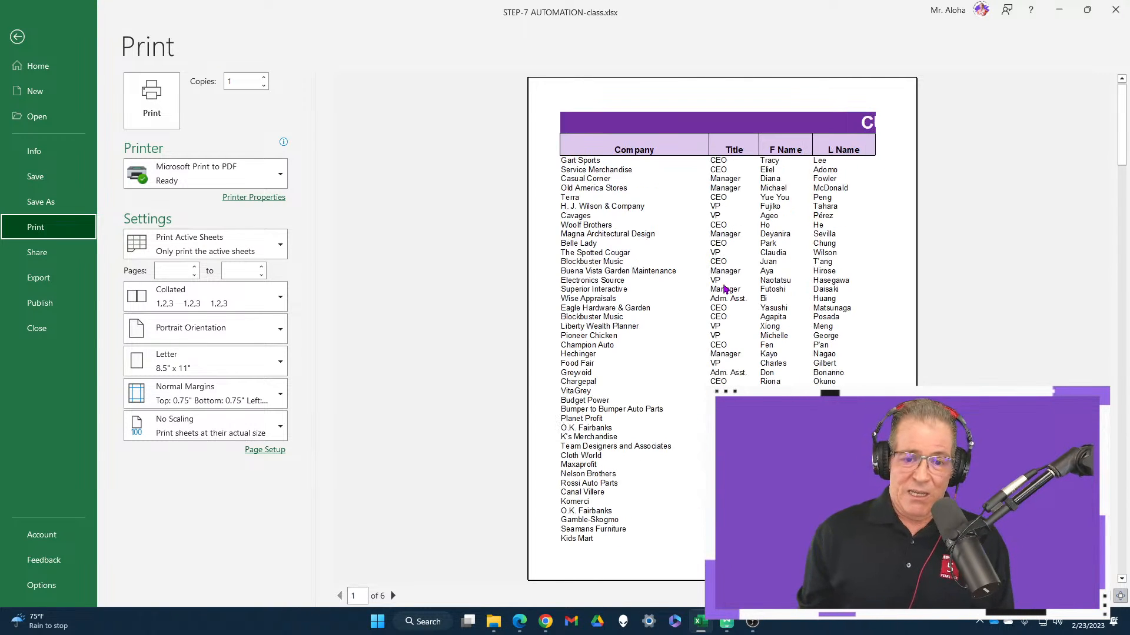
click(52, 38)
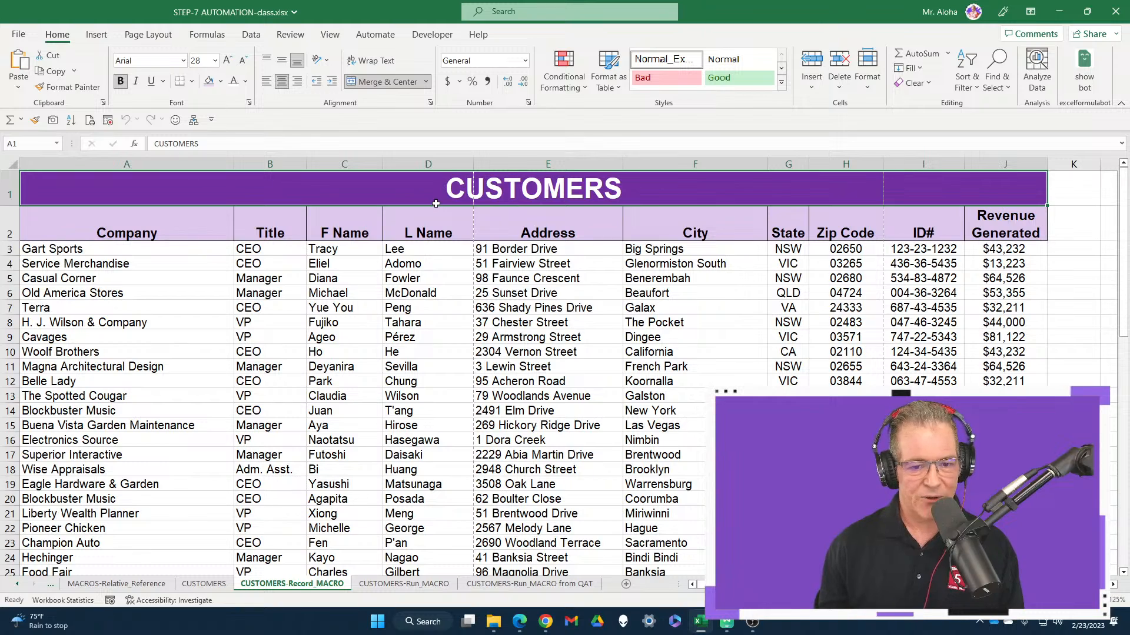
Start recording a macro named Print_Properly, stored in This Workbook, with the description "Sets print settings".
click(107, 120)
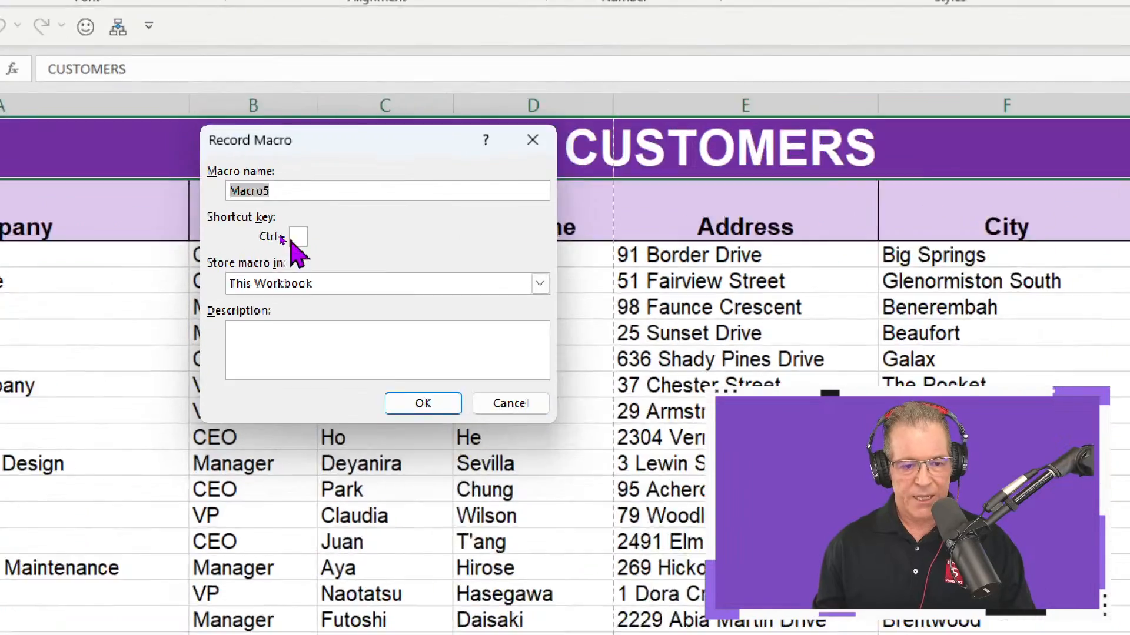
text(P)
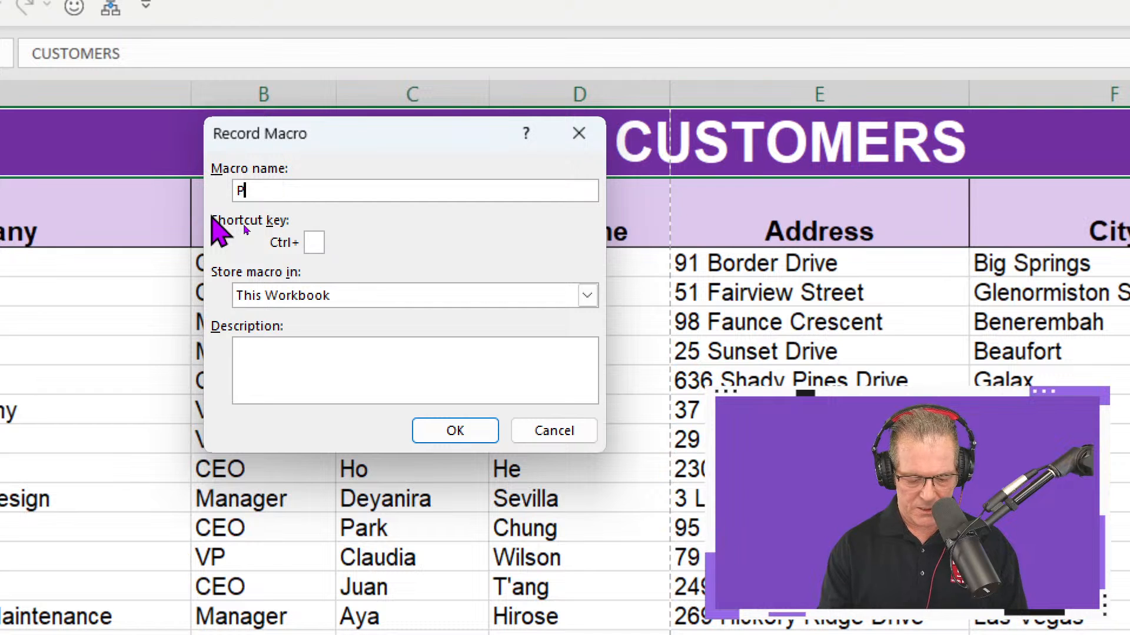
text(rint_Properly)
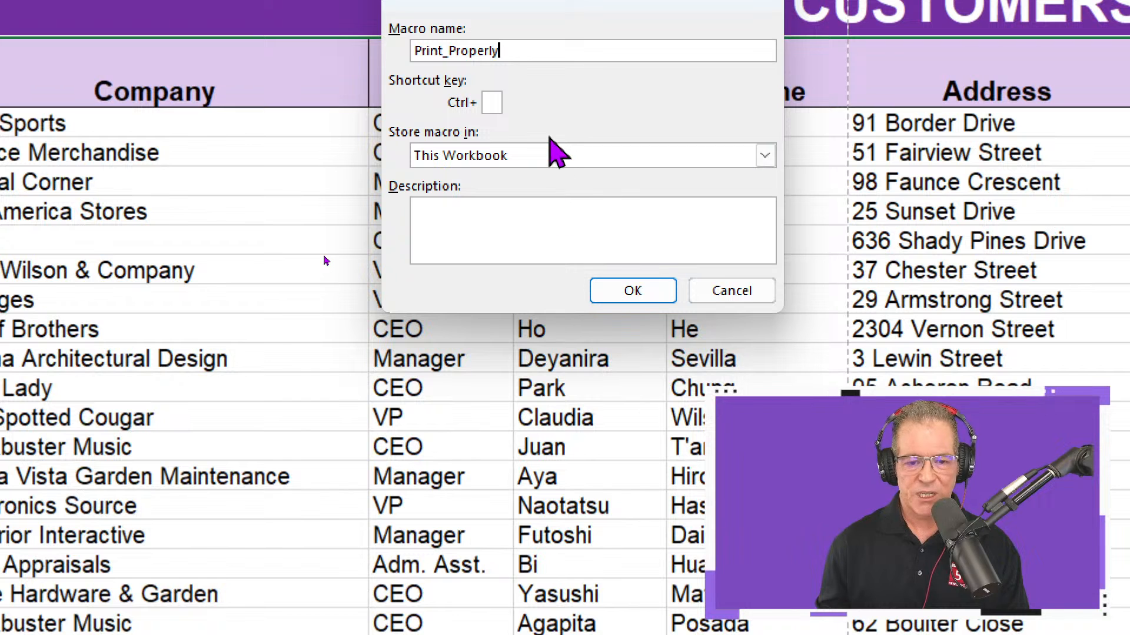
click(561, 150)
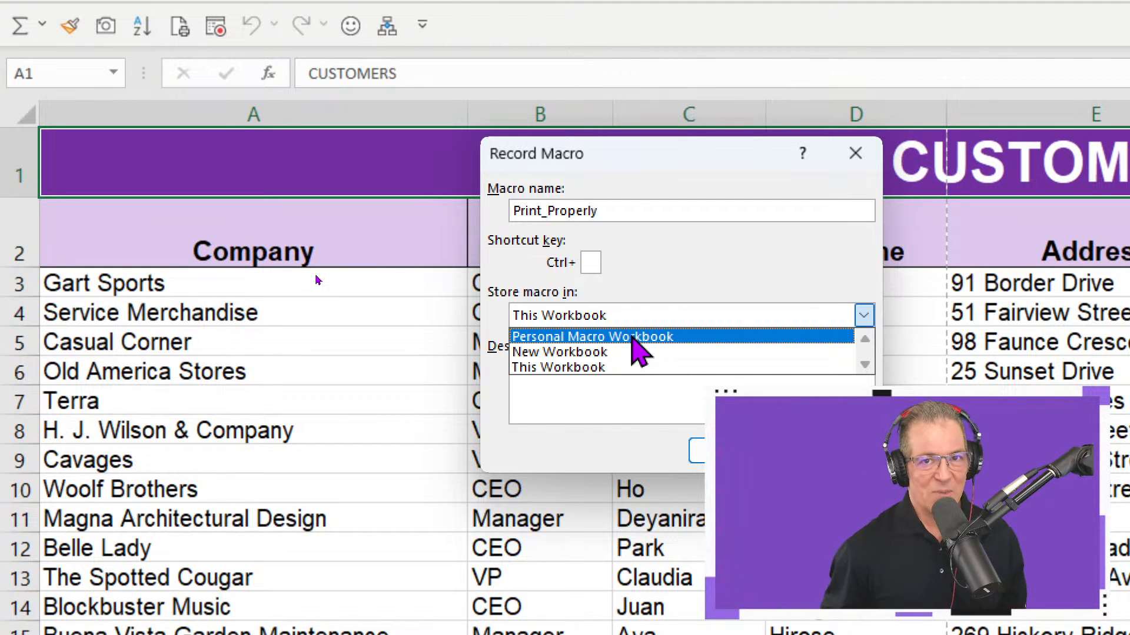
click(654, 318)
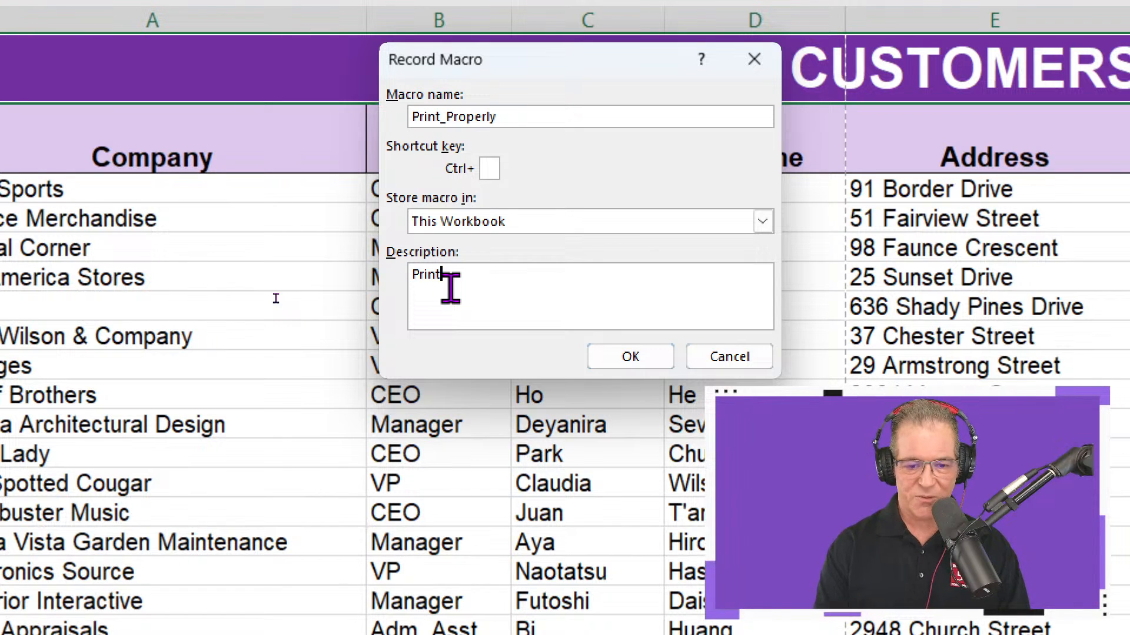
key(BackSpace)
key(BackSpace)
key(BackSpace)
key(BackSpace)
key(BackSpace)
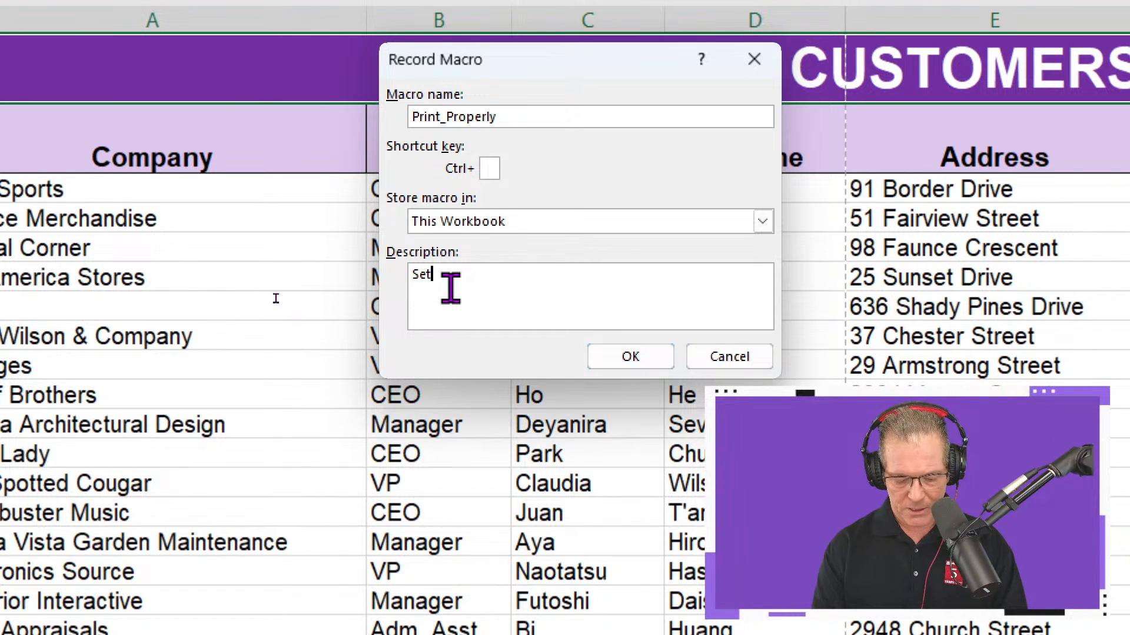
text(Sets print settings)
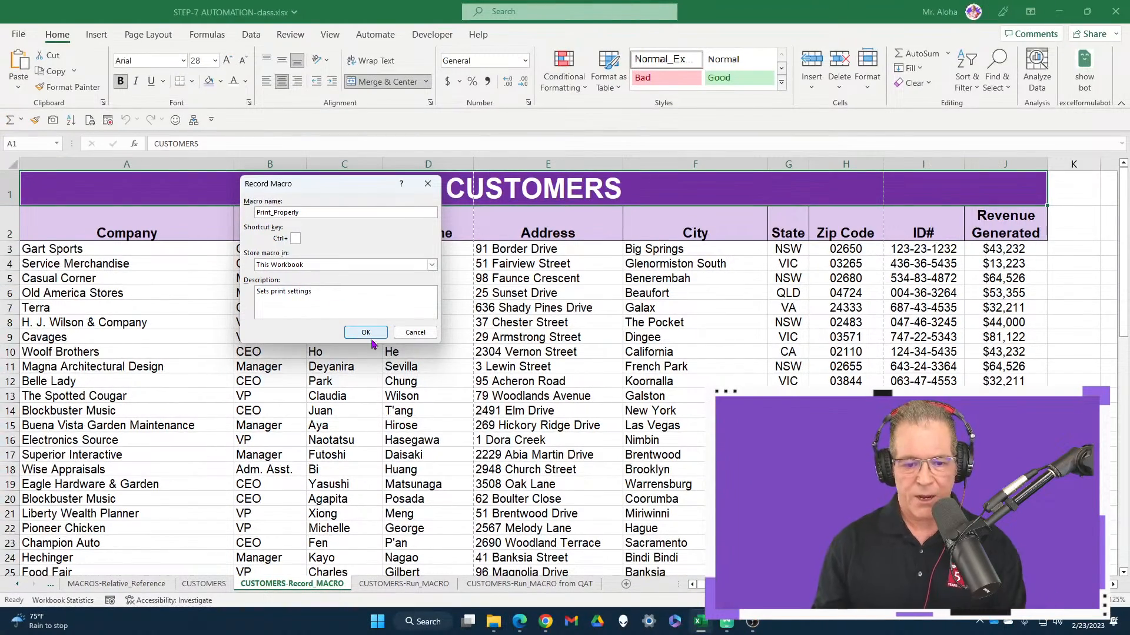
click(365, 333)
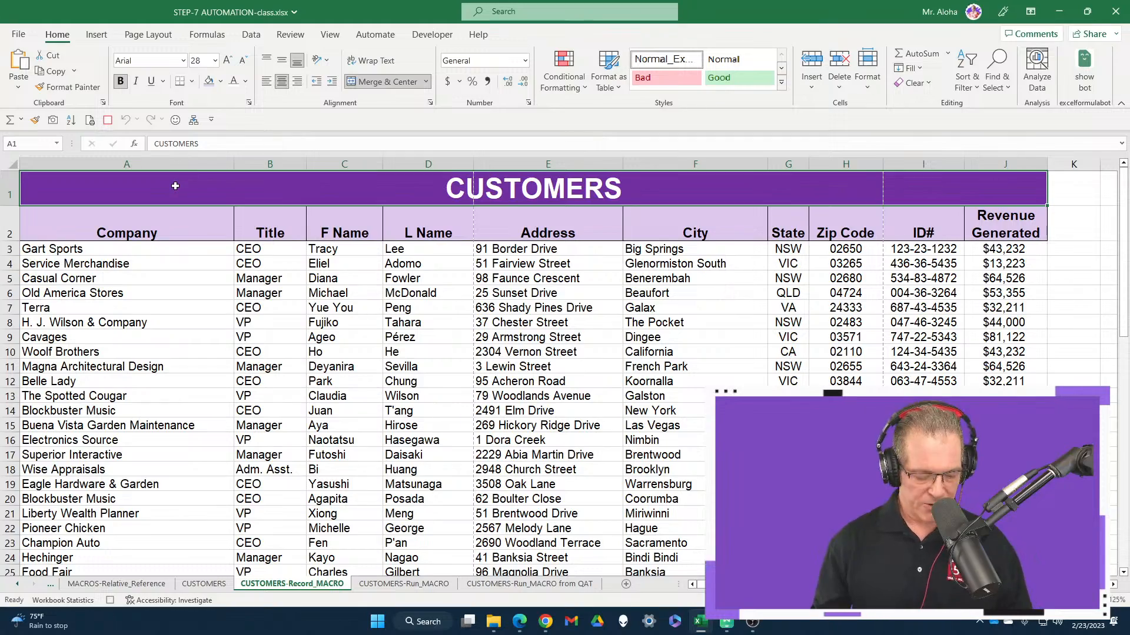
Select the customer table from A1 to its last used cell and set it as the print area.
key(ctrl+shift+End)
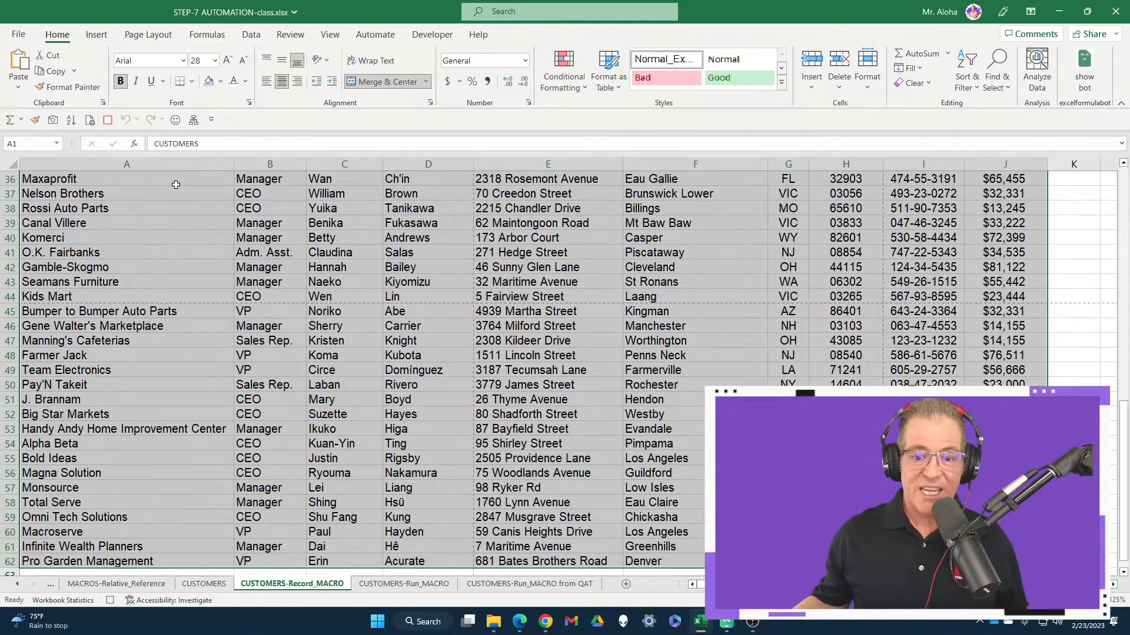
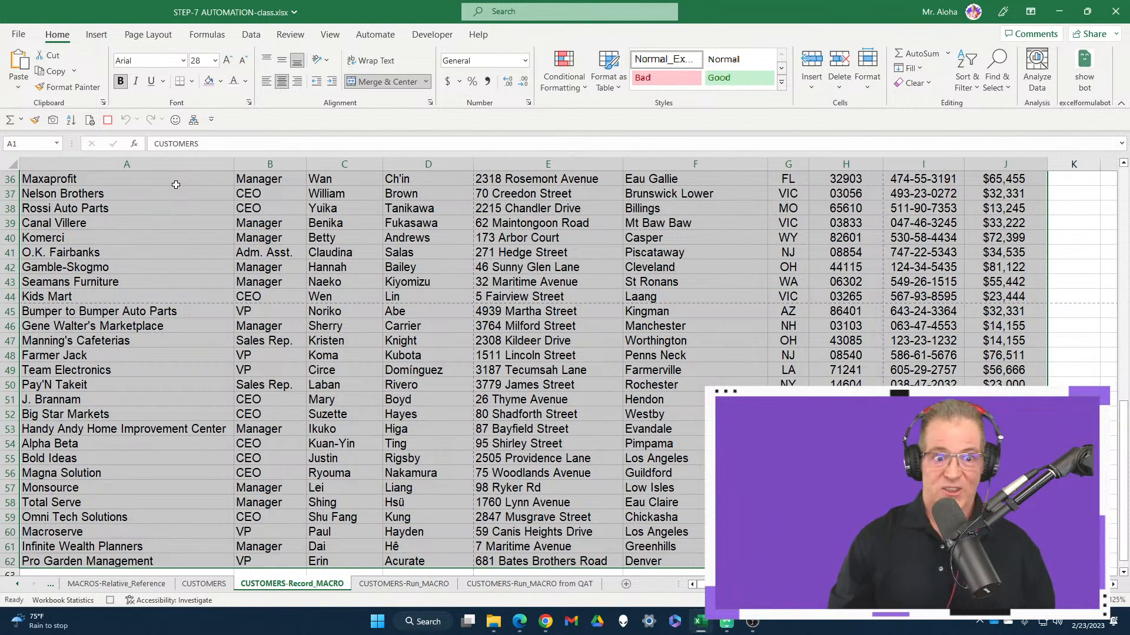
click(148, 34)
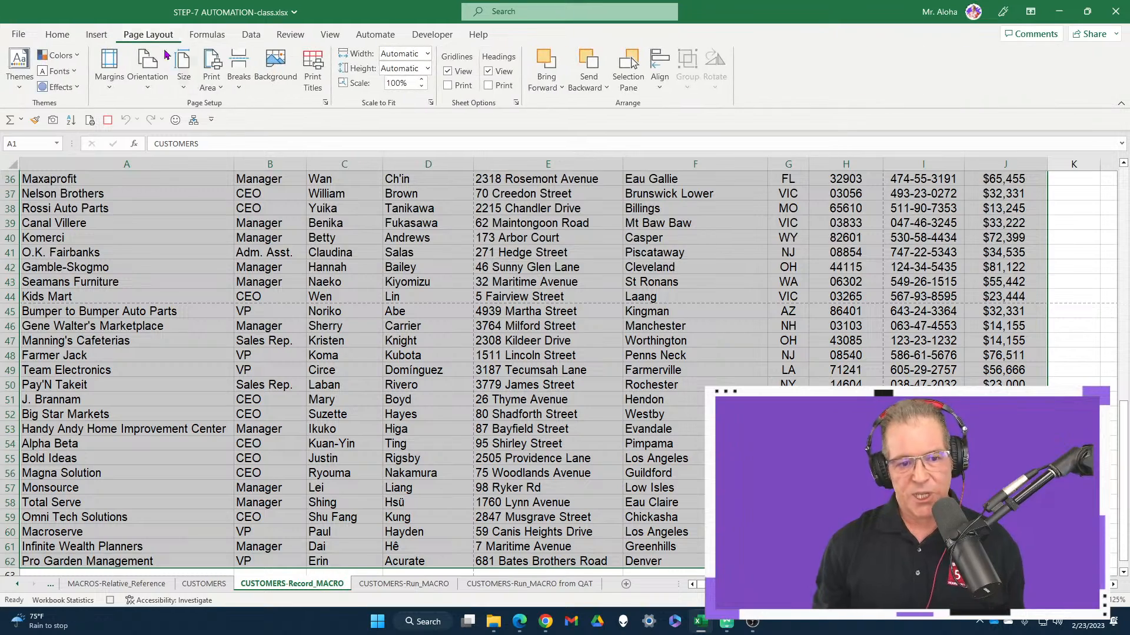
click(212, 90)
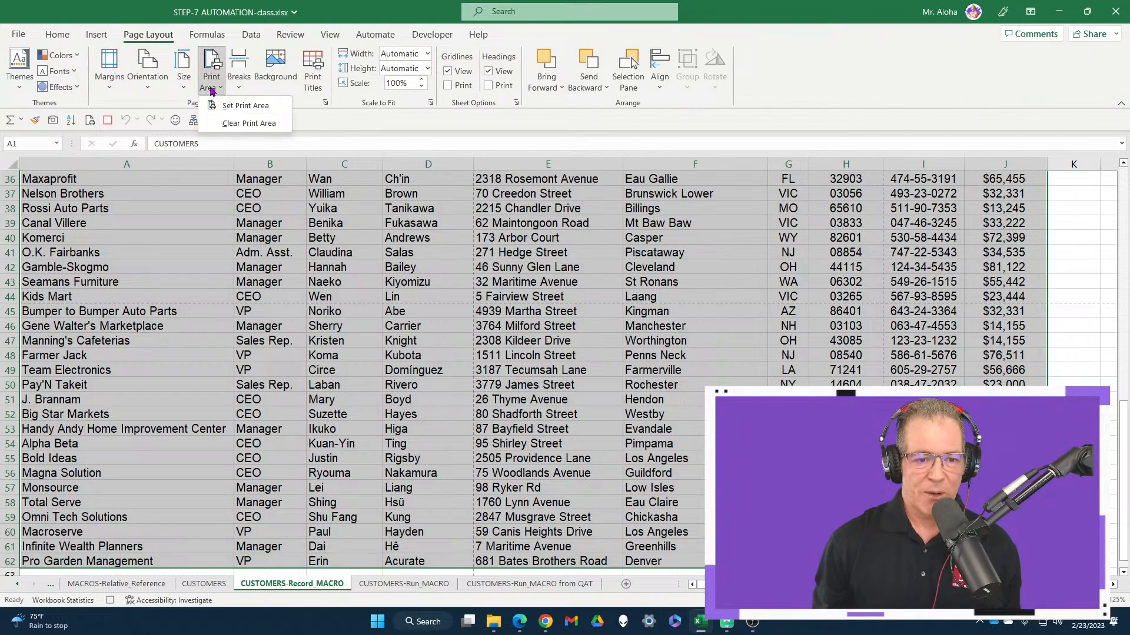
click(238, 101)
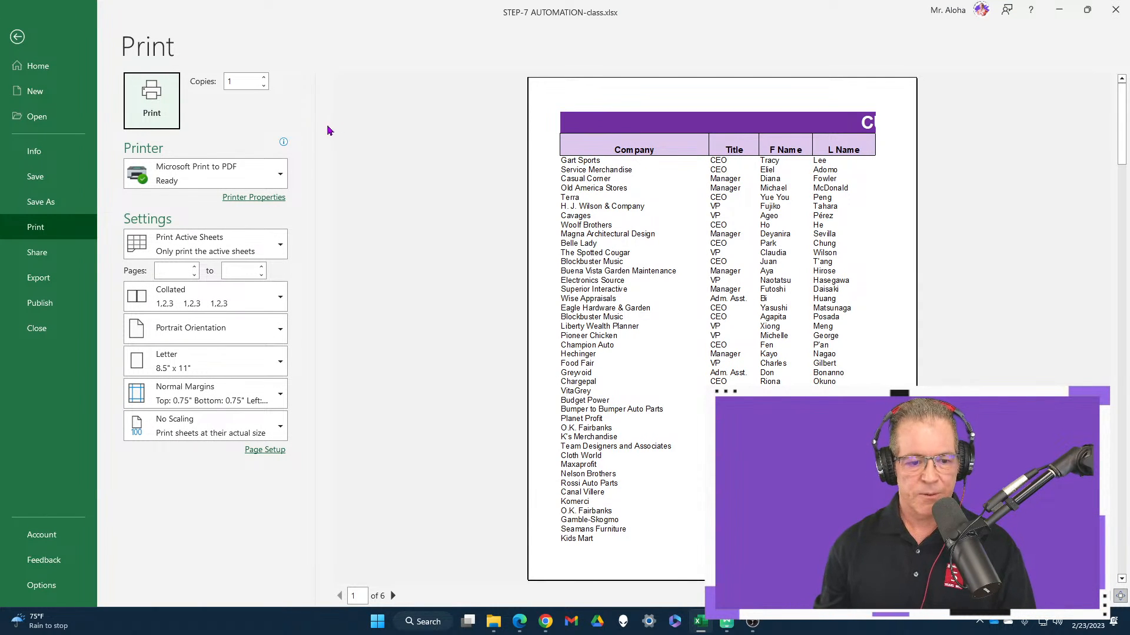
Set the sheet to print in Landscape Orientation with Narrow margins, scaled with Fit Sheet on One Page.
click(253, 330)
click(247, 392)
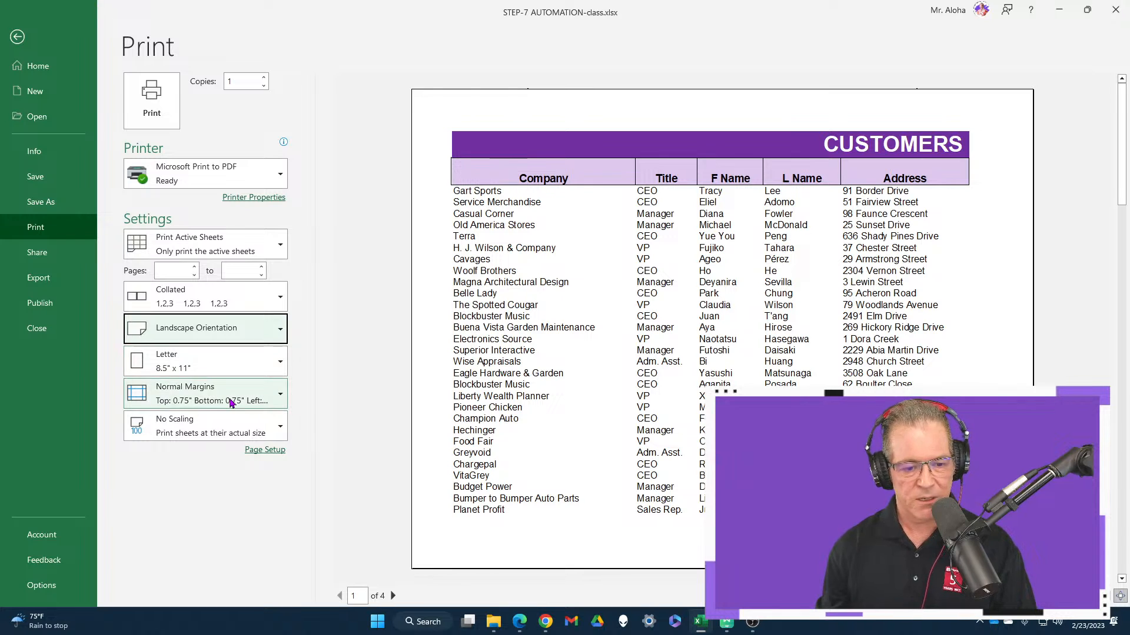
click(231, 402)
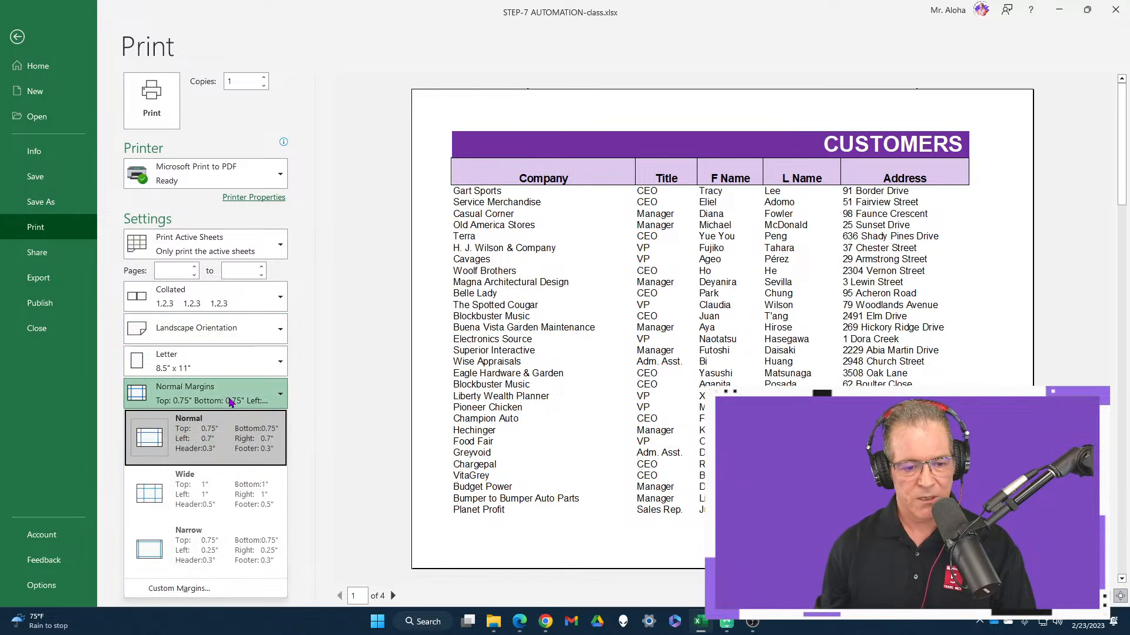
click(213, 560)
click(230, 433)
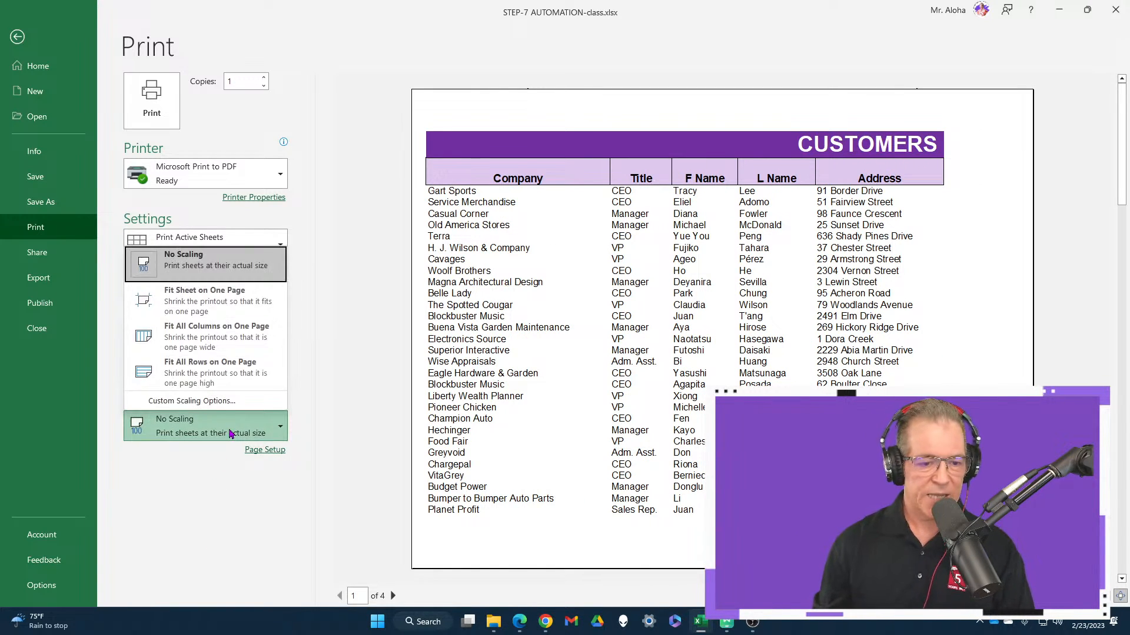
click(248, 300)
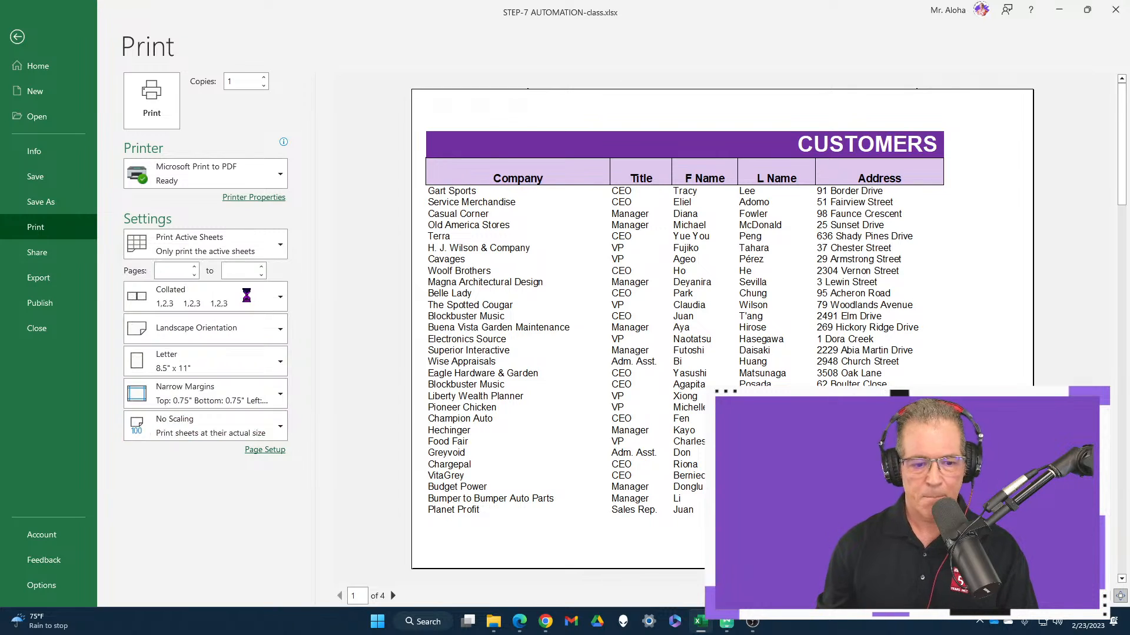
Center the printed customer table horizontally on the page.
click(266, 450)
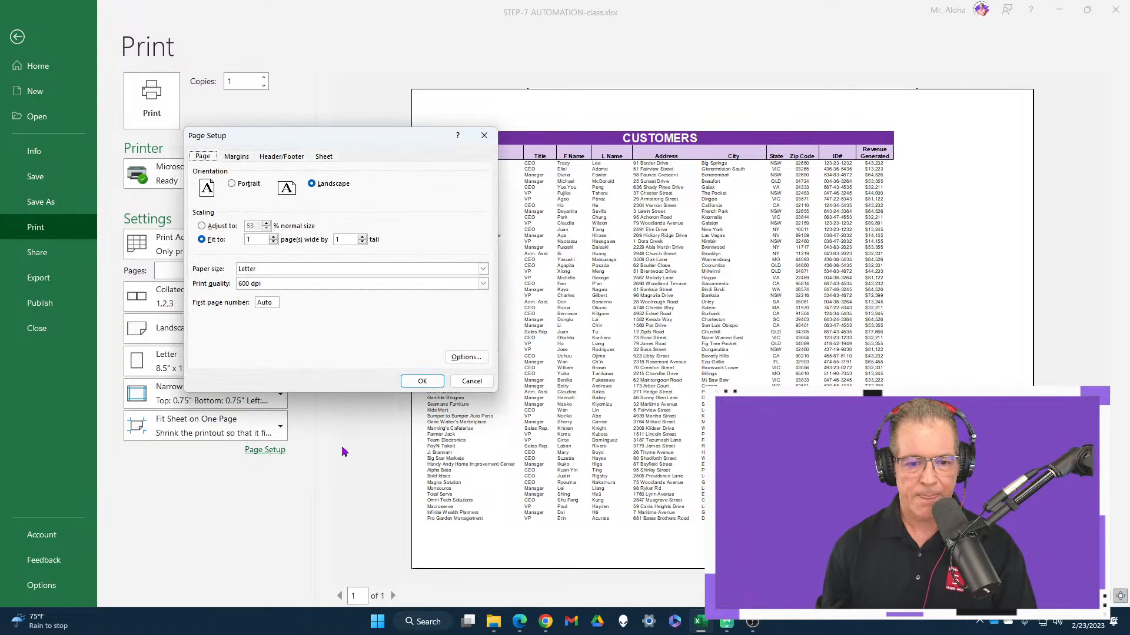
click(237, 157)
click(234, 322)
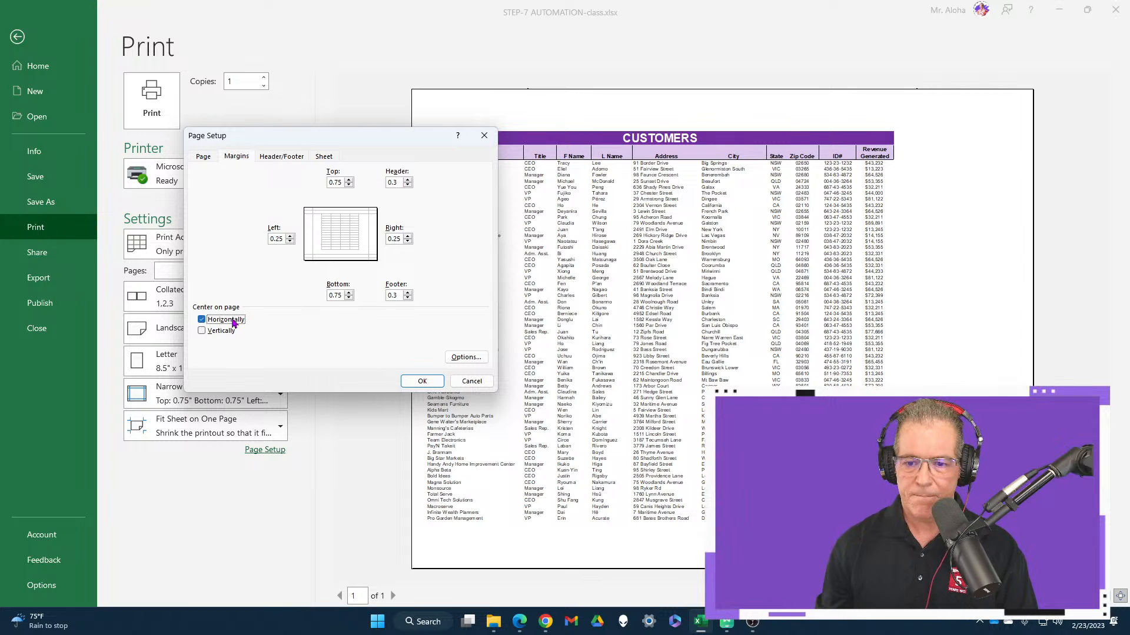
Insert the file name as the page header and choose the preset footer with the preparer's name, date and page number.
click(296, 157)
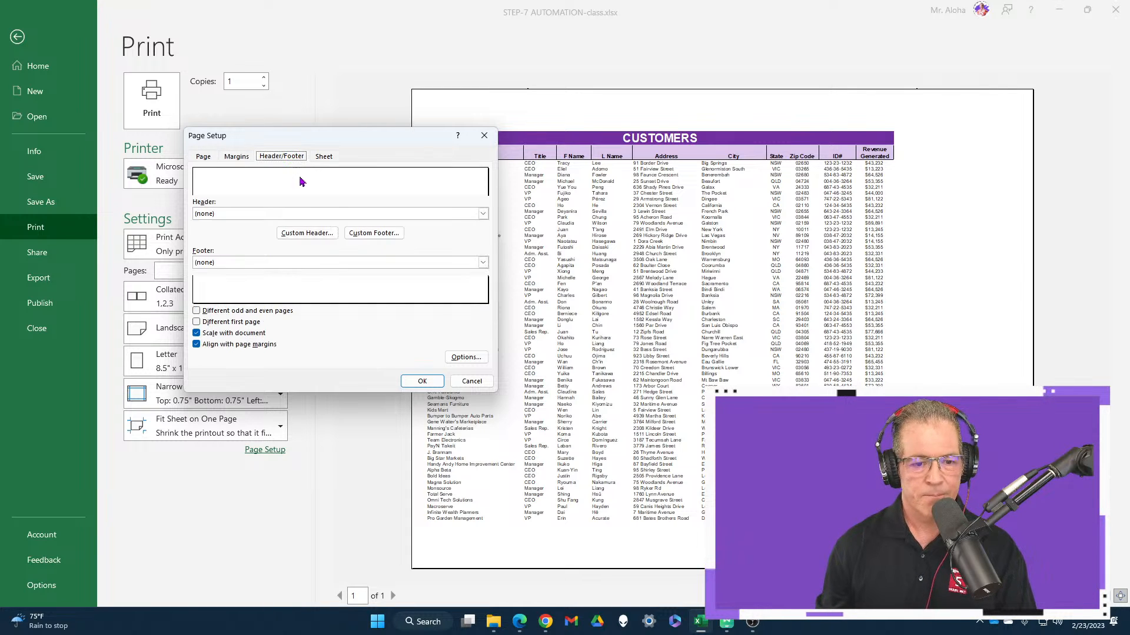
click(307, 234)
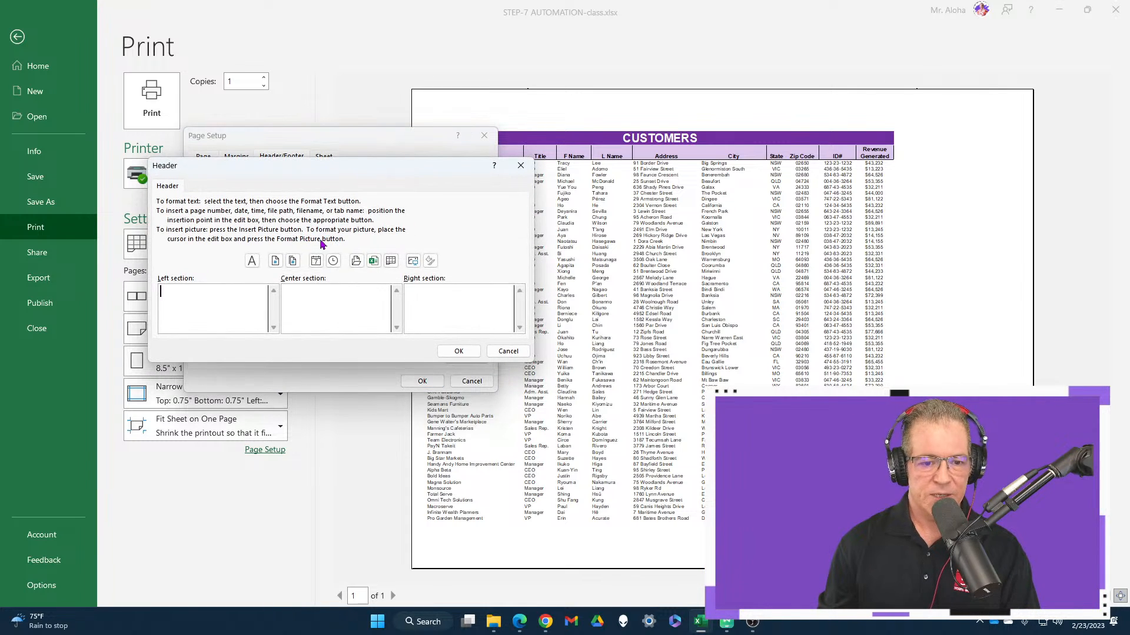
click(373, 264)
click(458, 351)
click(414, 265)
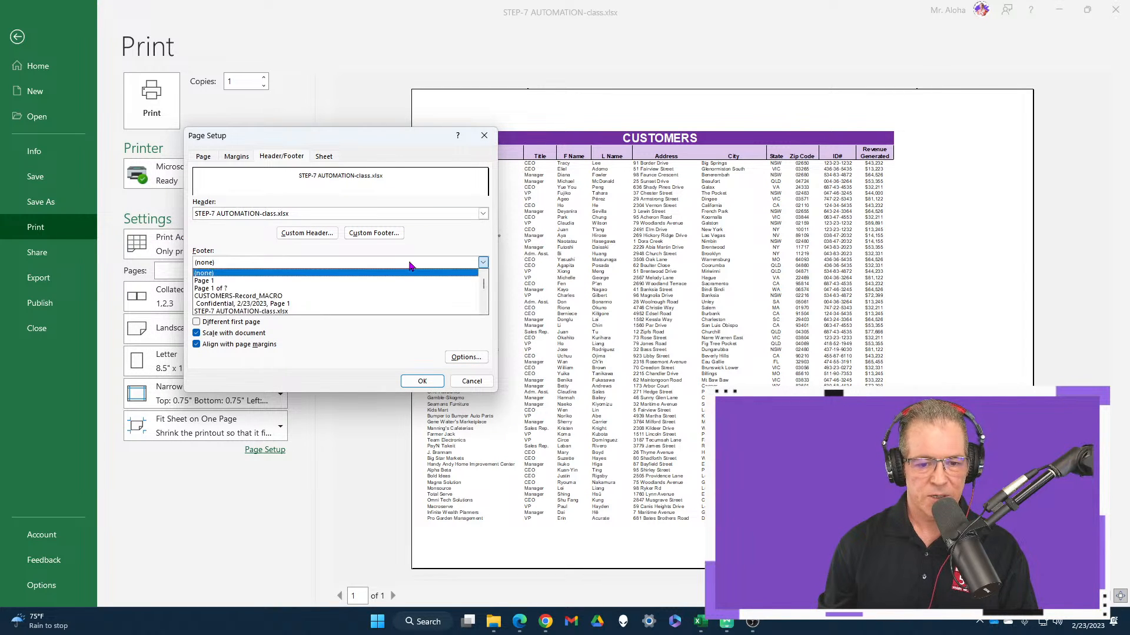
click(383, 312)
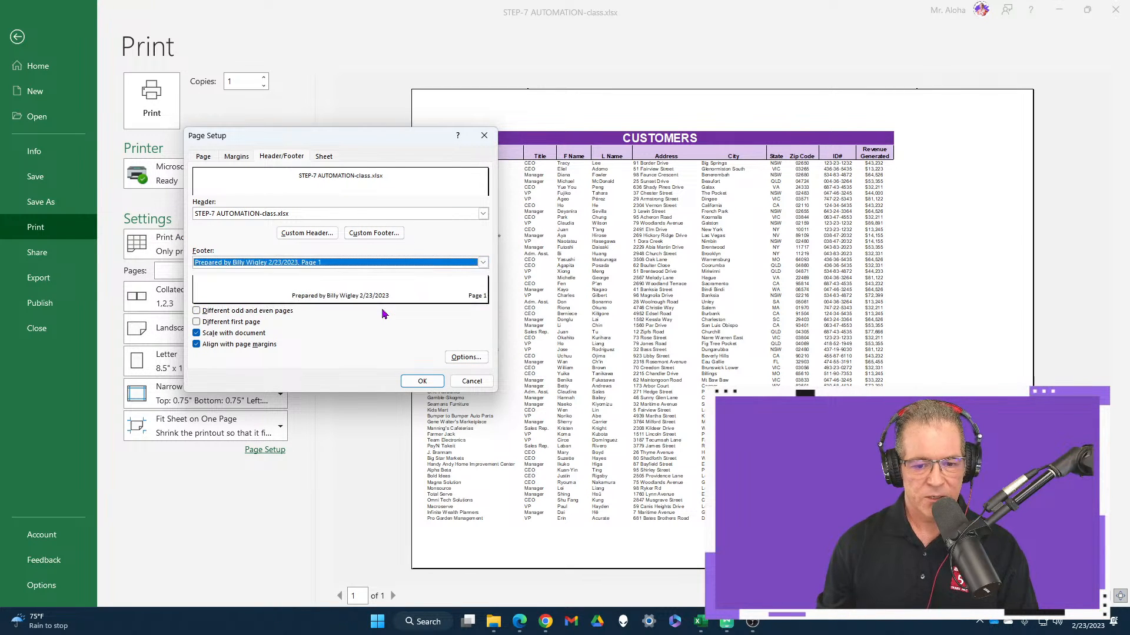
click(423, 381)
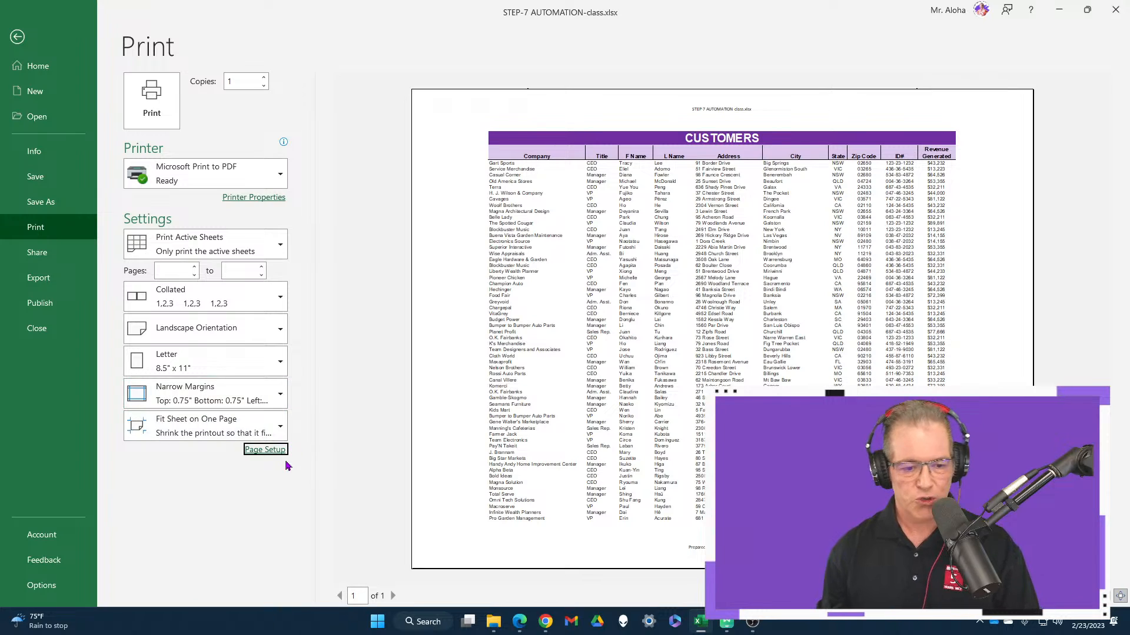
Change the print scaling to Fit All Columns on One Page, check the preview pages, and return to the worksheet.
click(277, 429)
click(205, 340)
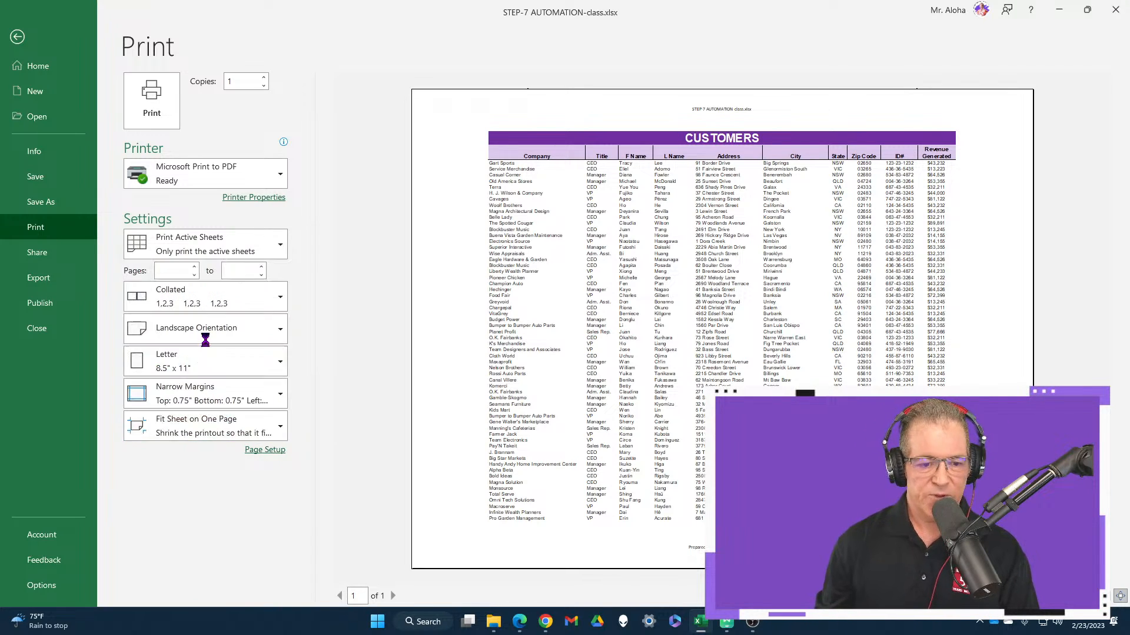
scroll(695, 296, down, 5)
scroll(695, 296, up, 5)
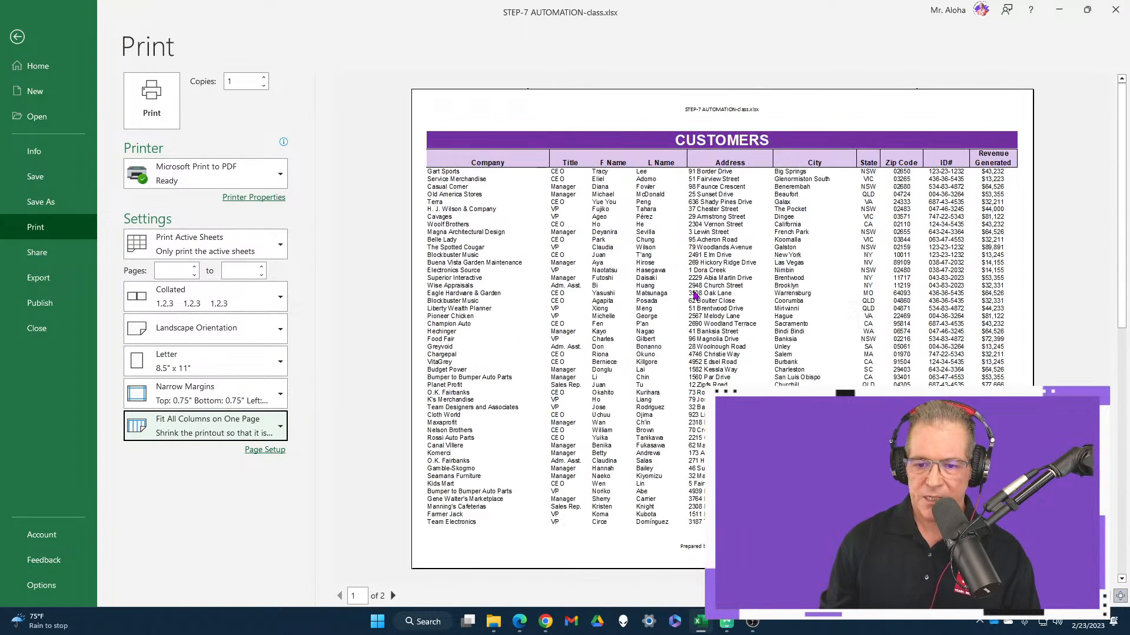
scroll(694, 295, down, 3)
scroll(694, 295, up, 3)
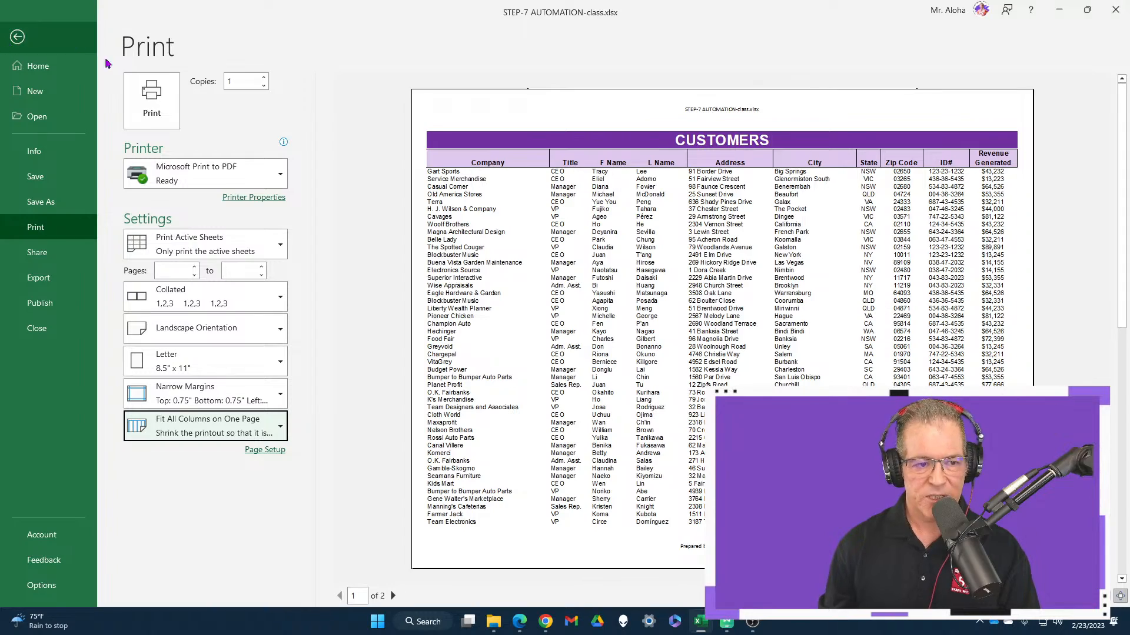
scroll(740, 300, down, 3)
scroll(739, 298, up, 3)
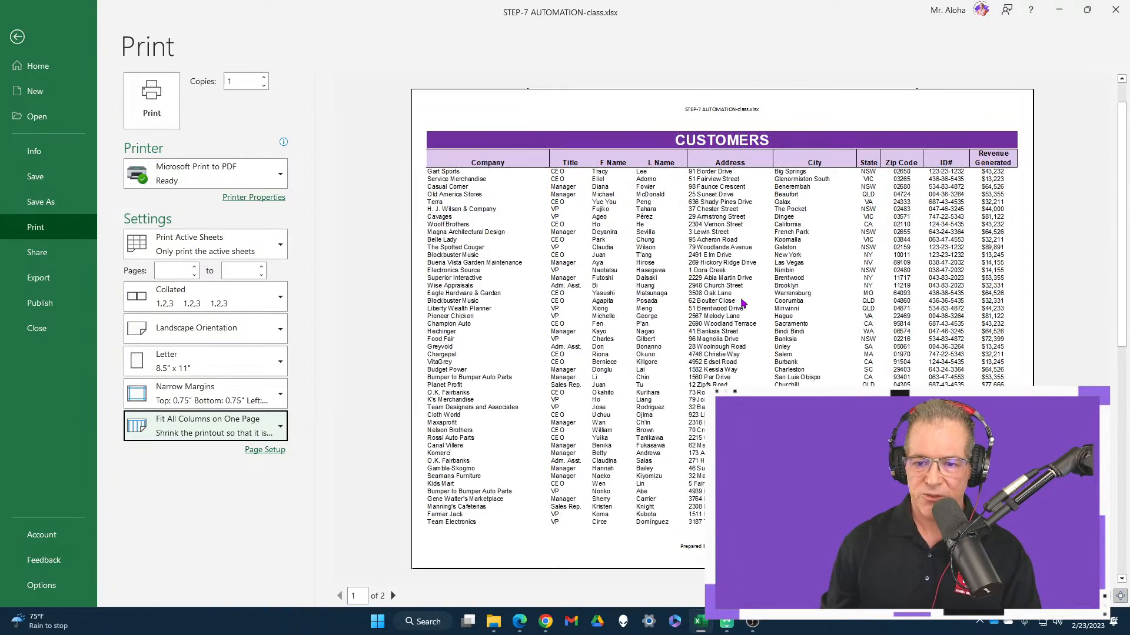
click(43, 37)
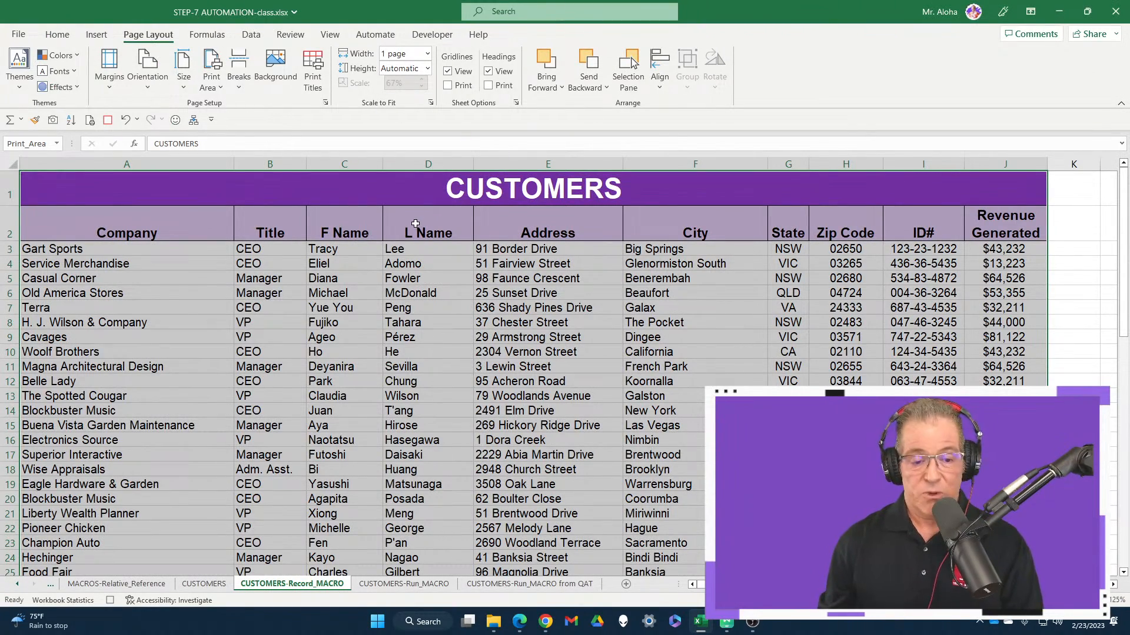
Set rows $1:$2 to repeat at the top of every printed page, and stop recording the macro with cell A1 selected.
click(314, 77)
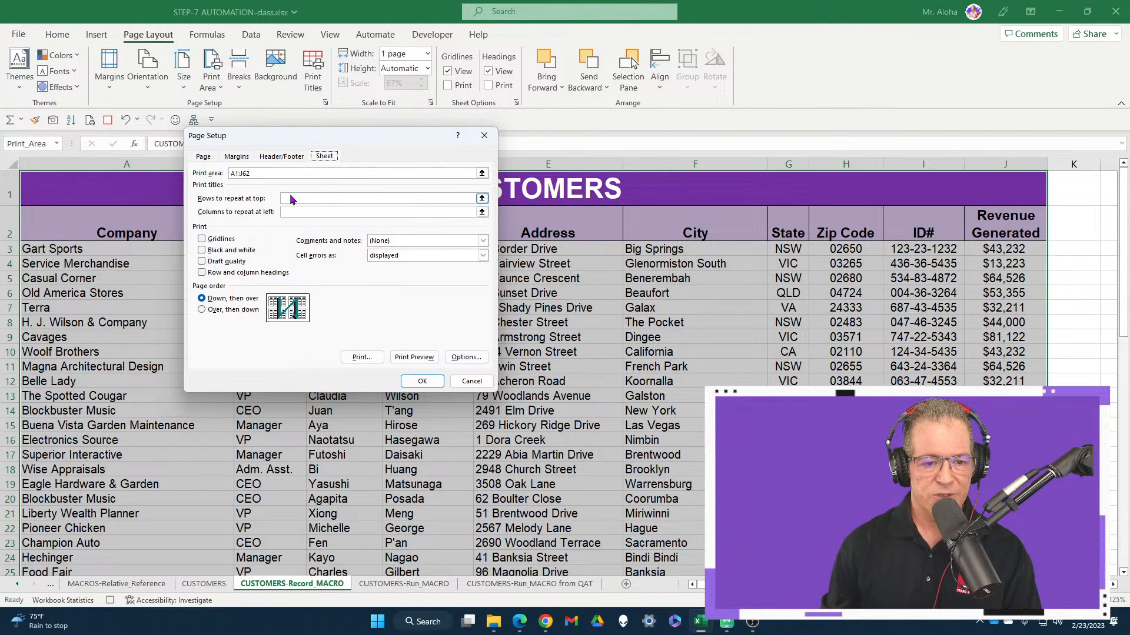
drag(157, 189, 157, 213)
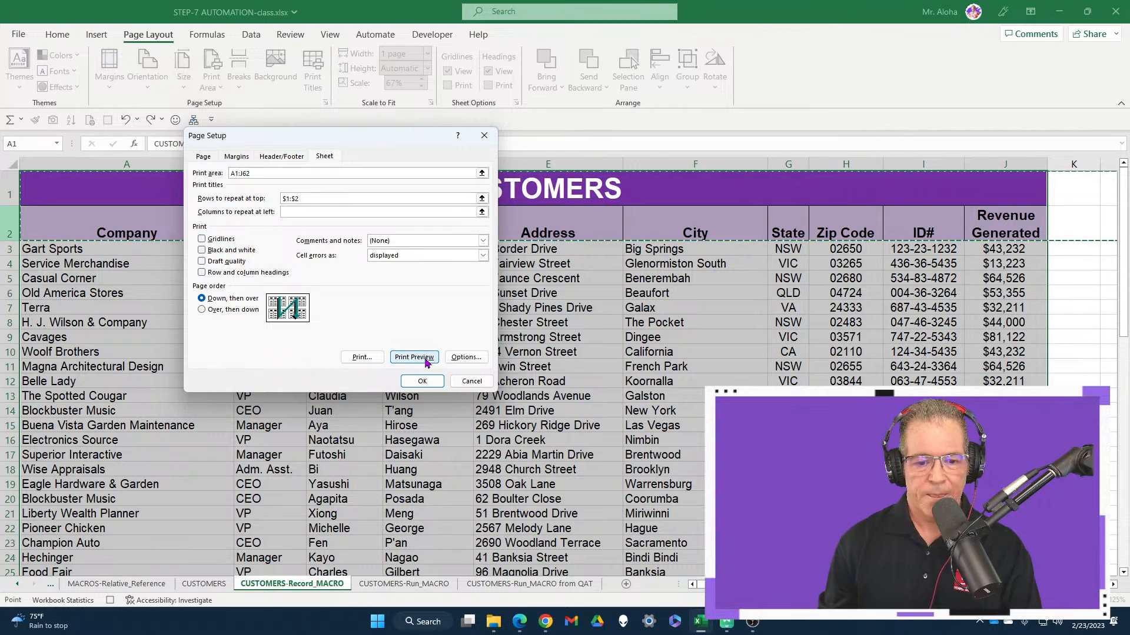
click(422, 382)
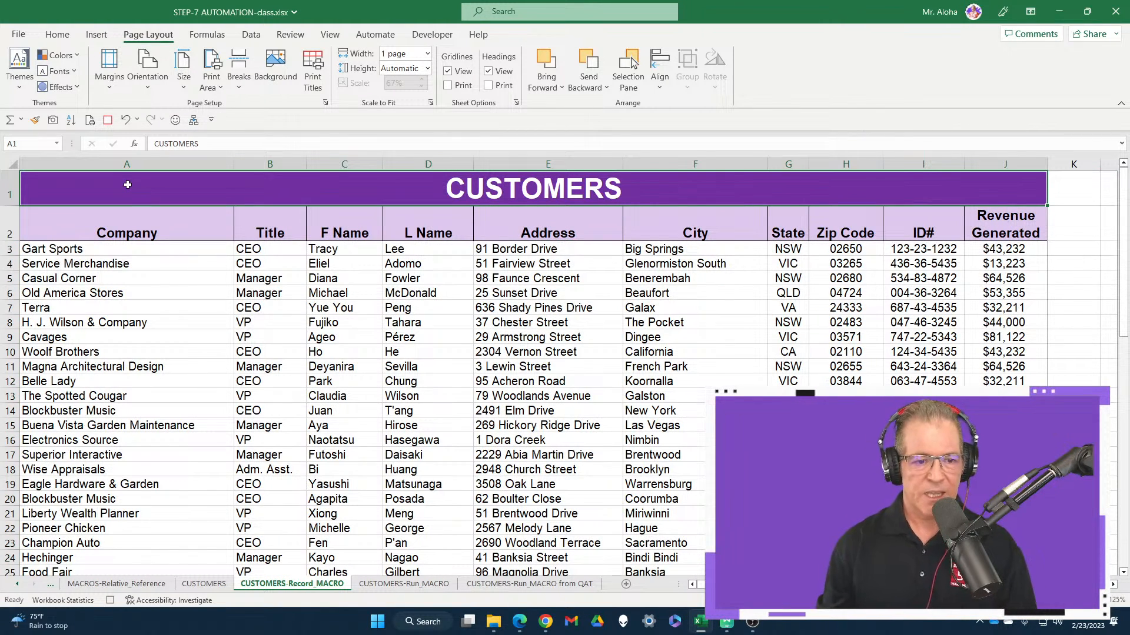
click(107, 120)
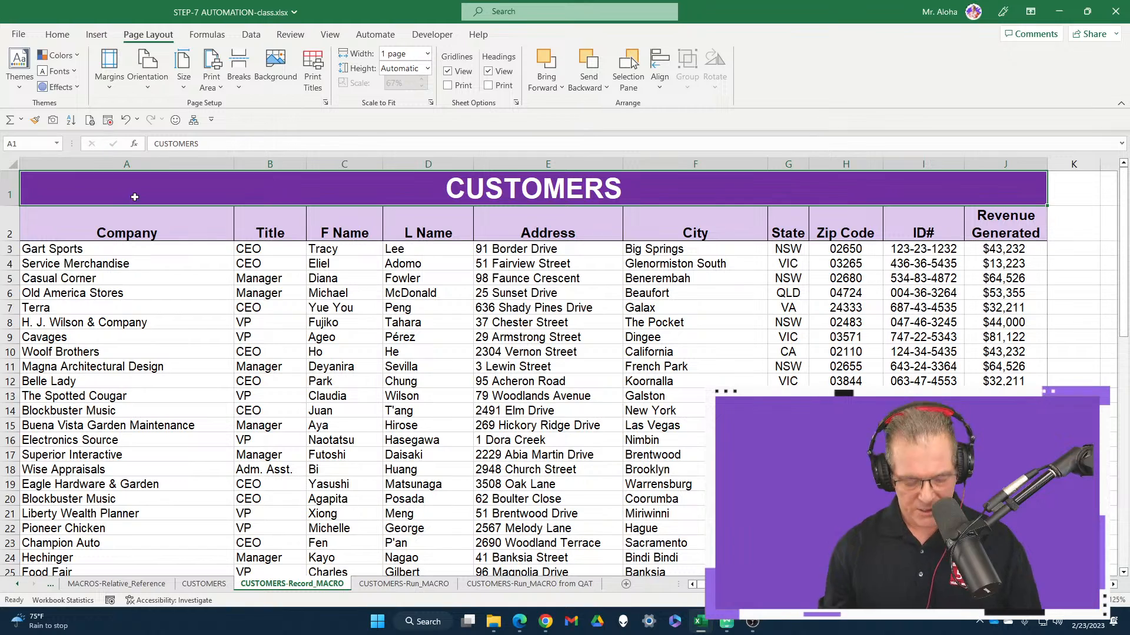
Check the second page's repeated title rows in the print preview, and look at the list of undoable actions.
key(ctrl+p)
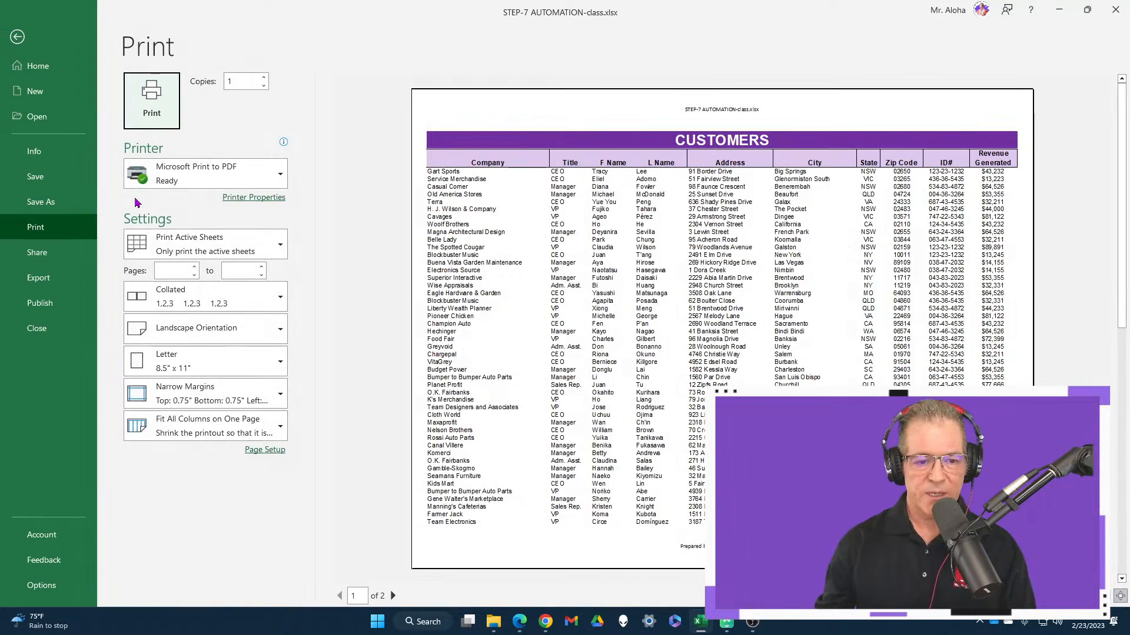
scroll(700, 297, up, 2)
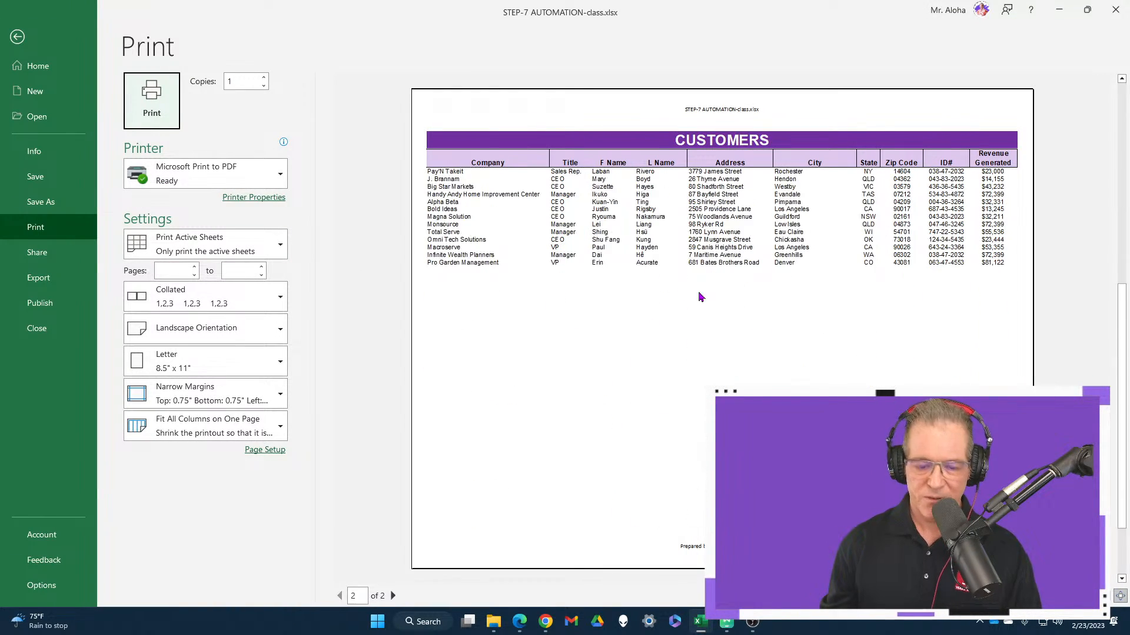
key(Escape)
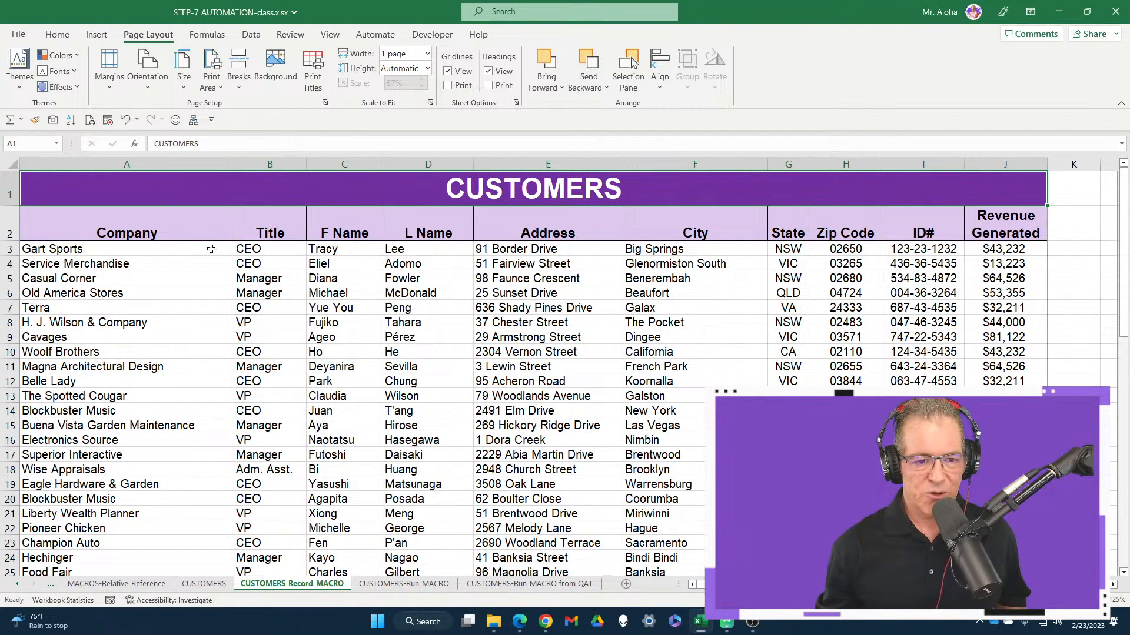
click(137, 120)
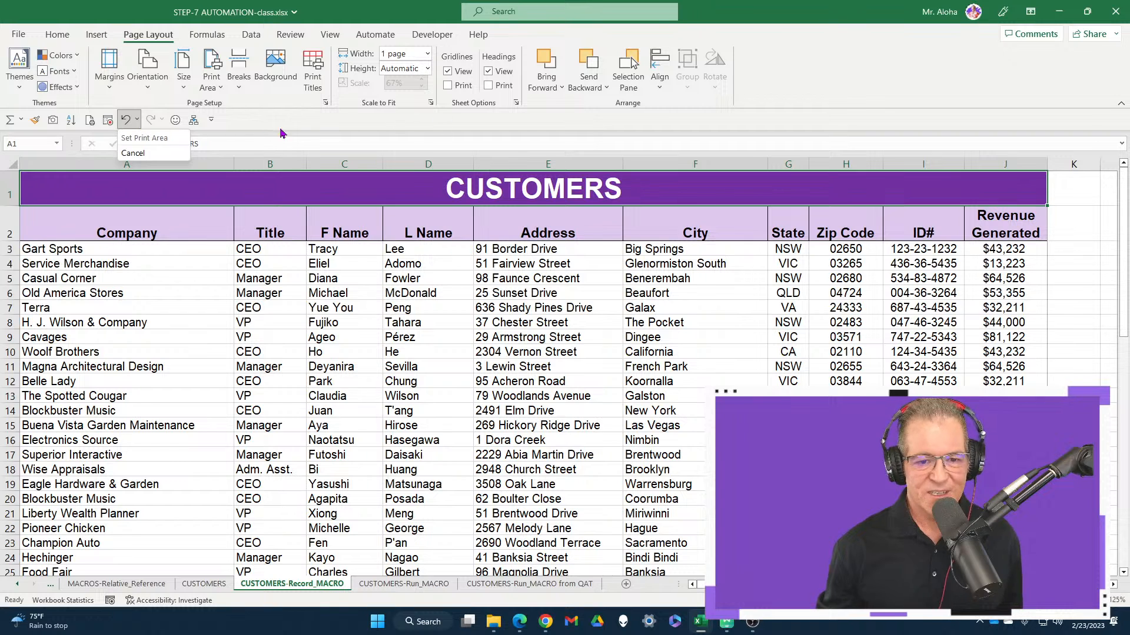
click(304, 119)
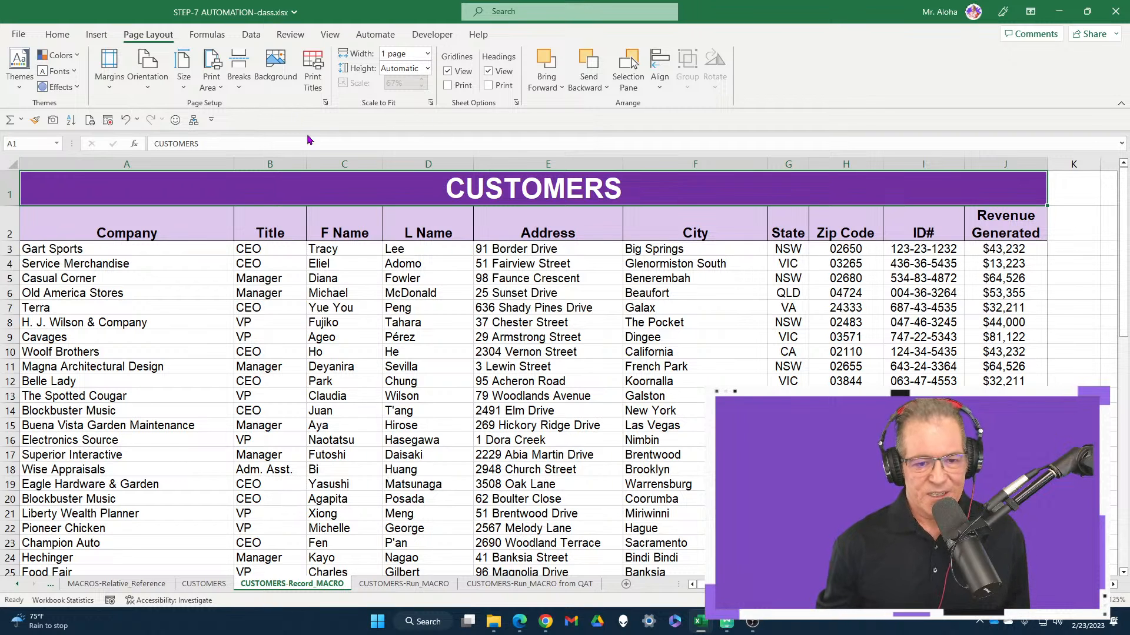
Examine how the CUSTOMERS-Run_MACRO sheet splits across pages in the print preview, and return to the worksheet.
click(436, 584)
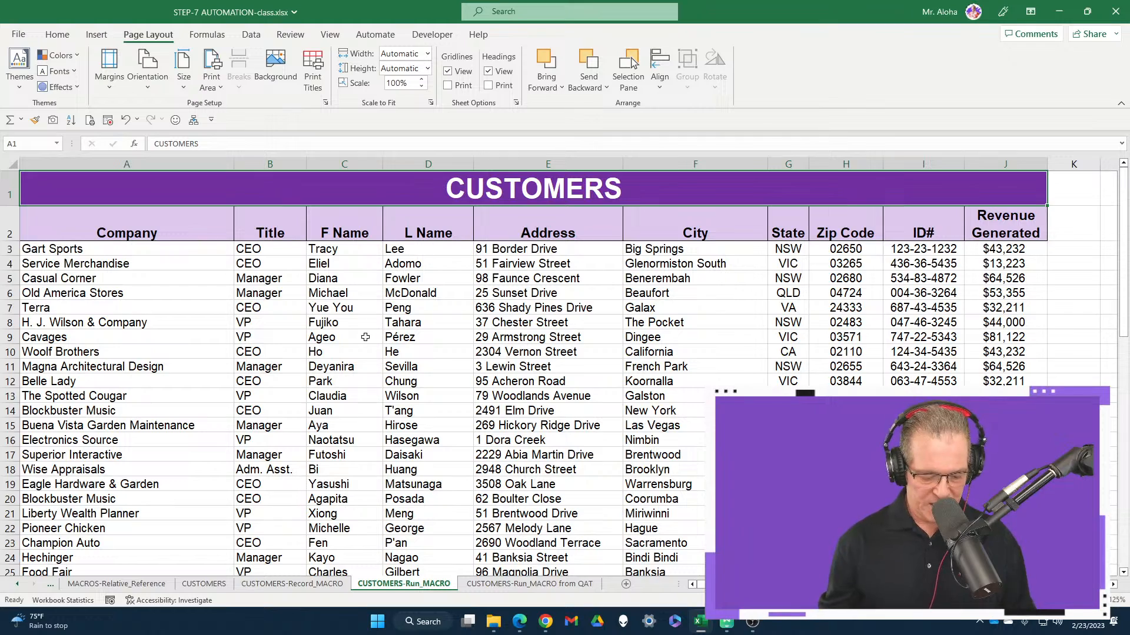
key(ctrl+p)
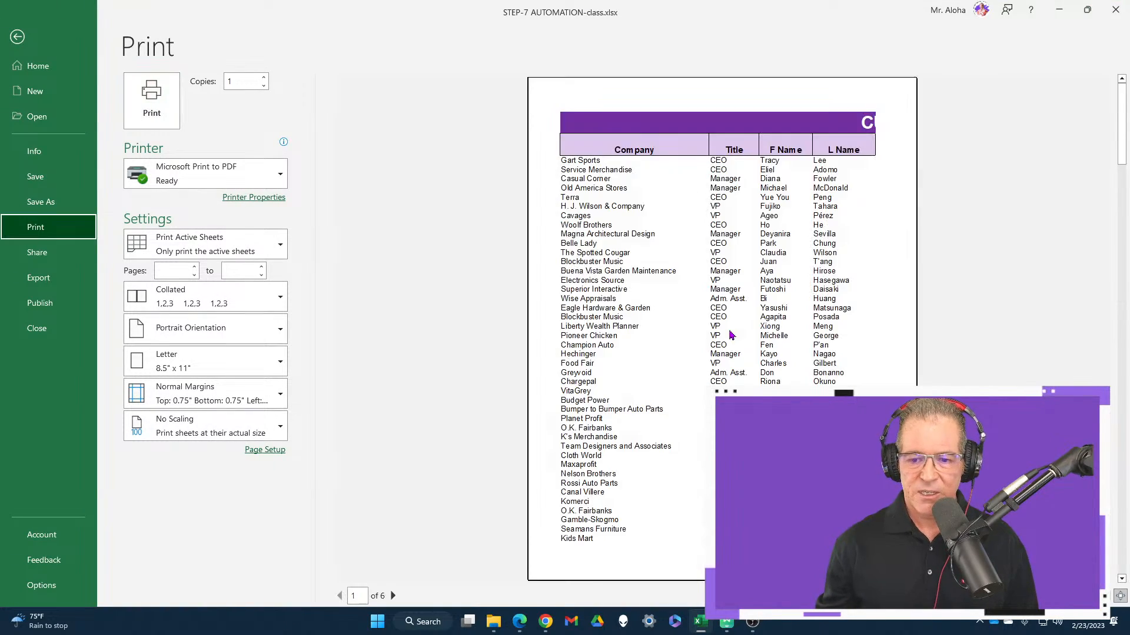
scroll(716, 297, down, 1)
scroll(716, 297, down, 1)
scroll(716, 297, up, 2)
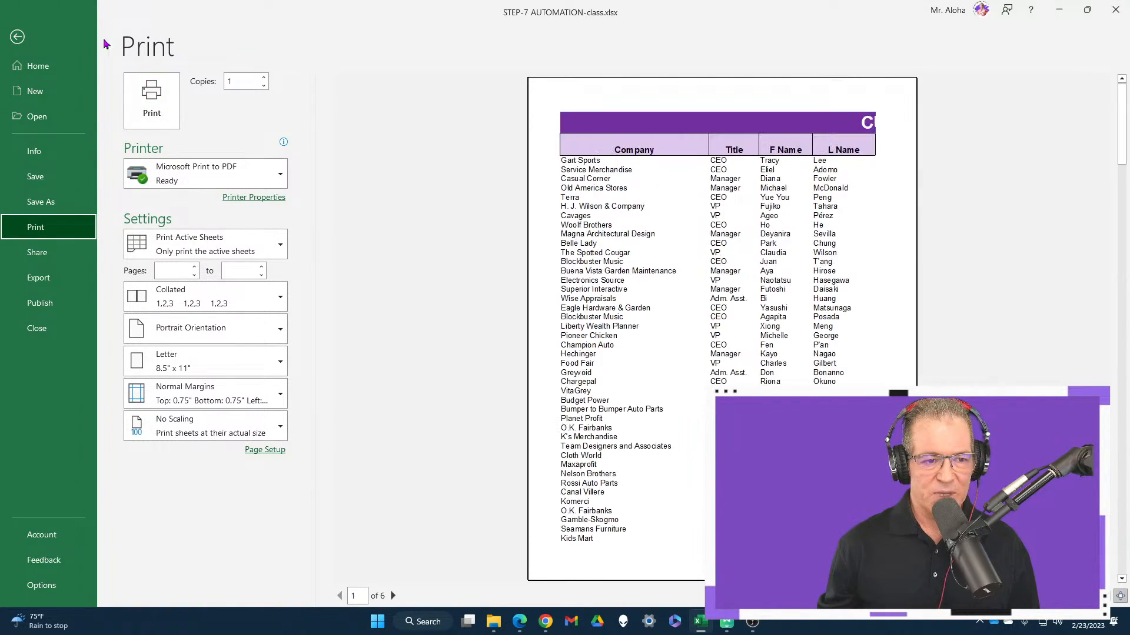
click(37, 40)
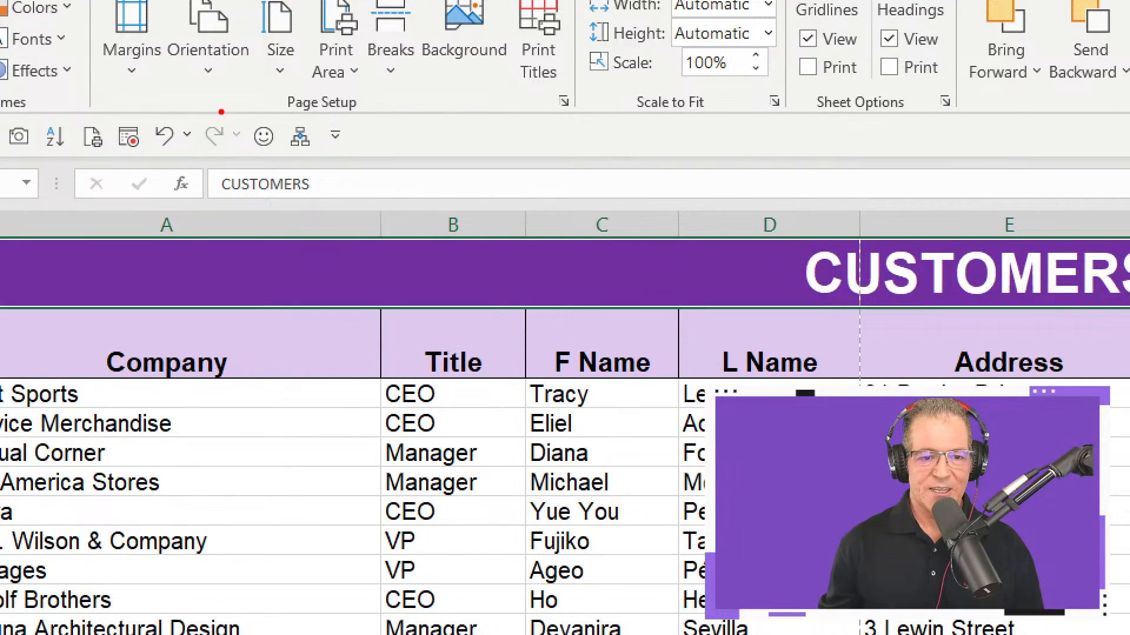
mouse_move(170, 108)
mouse_down()
mouse_move(246, 160)
mouse_move(227, 155)
mouse_move(235, 204)
mouse_up()
key(Escape)
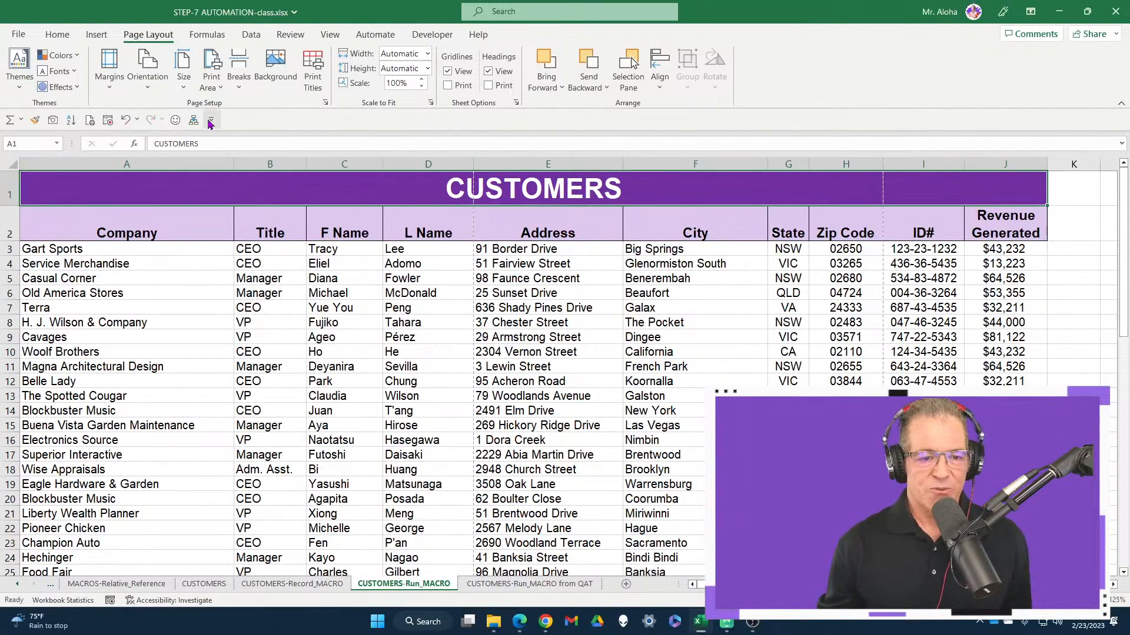
Add the Print_Properly macro to the Quick Access Toolbar for all documents.
right_click(165, 124)
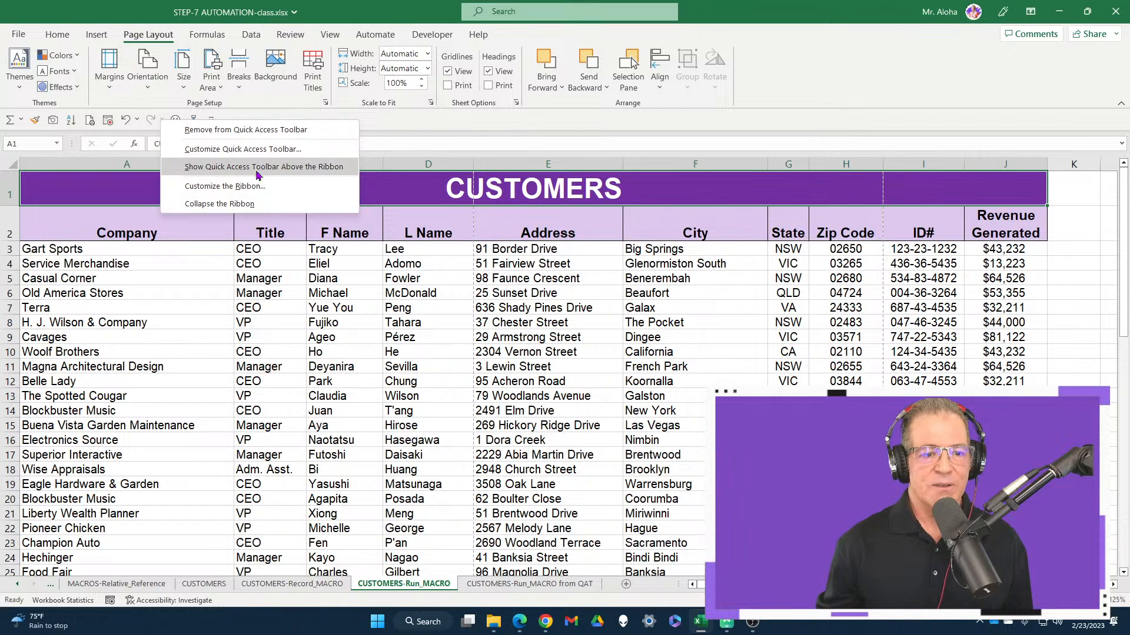
click(258, 150)
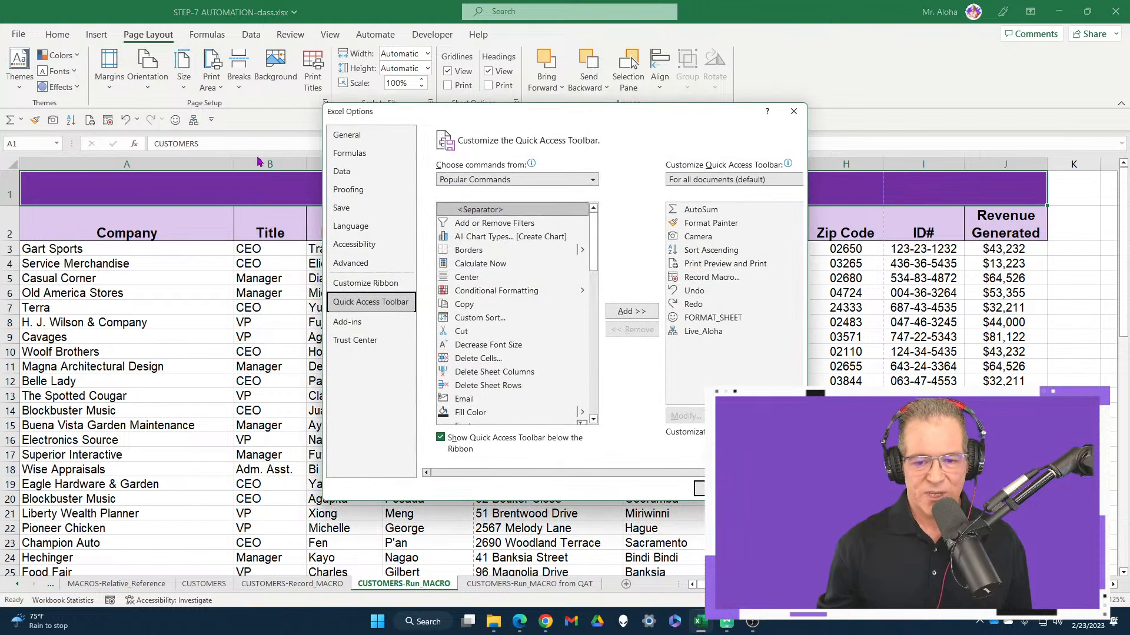
click(489, 180)
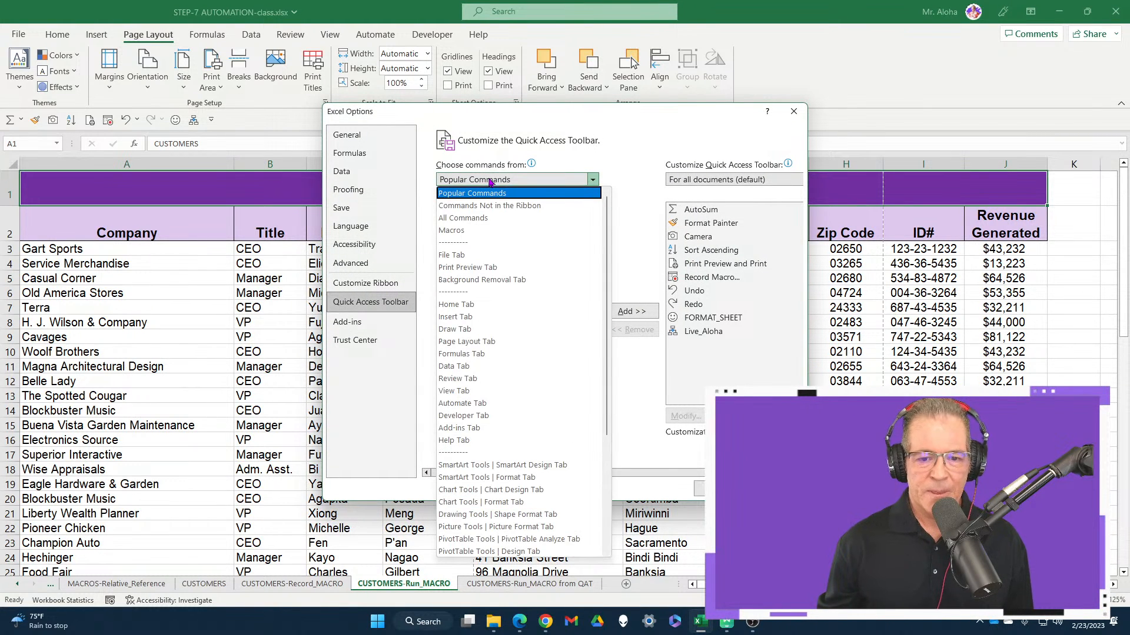
click(485, 230)
drag(557, 119, 446, 97)
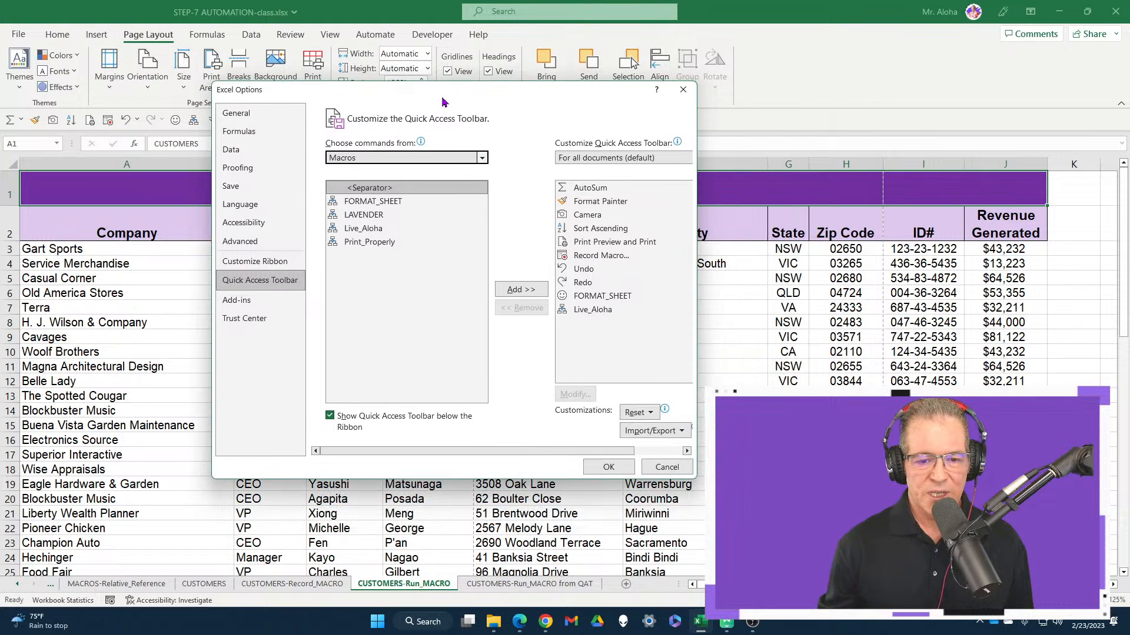
click(406, 242)
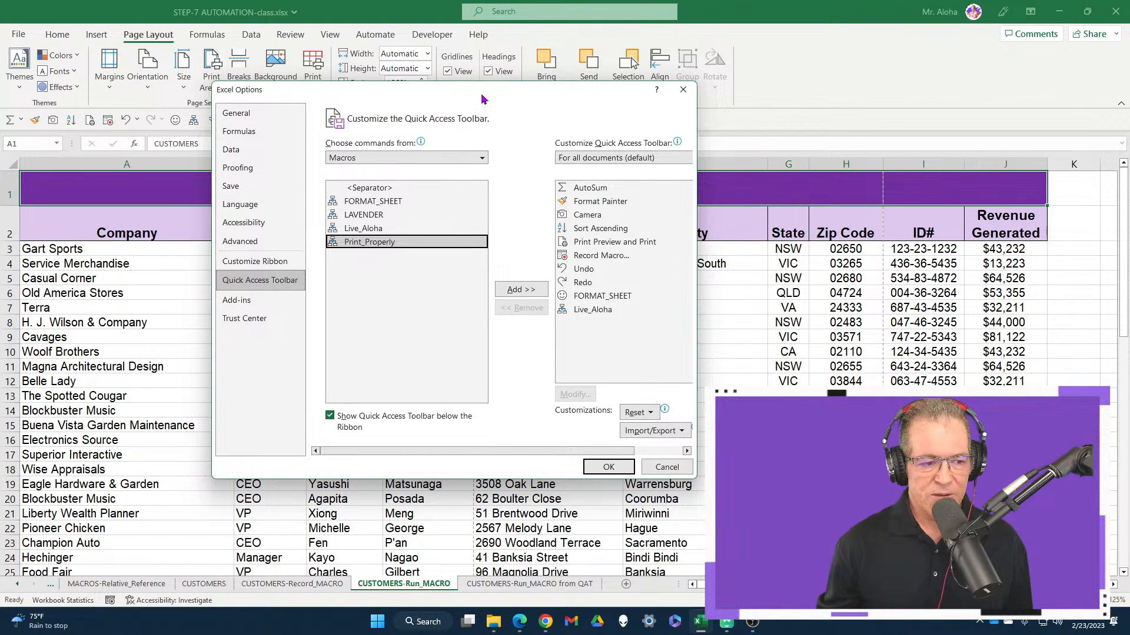
drag(481, 99, 306, 101)
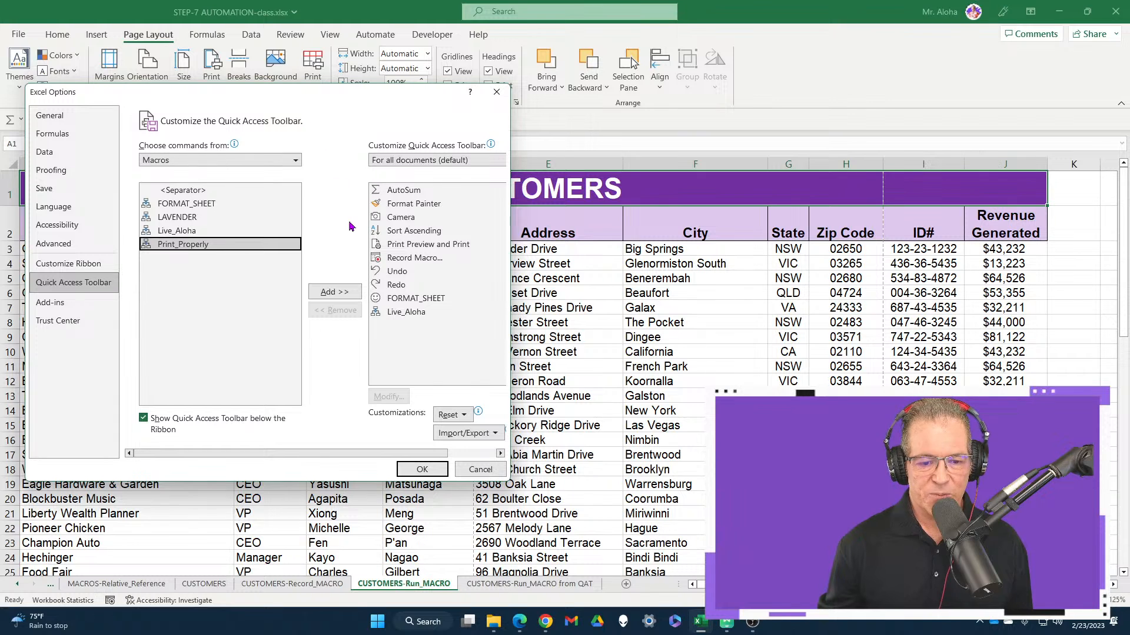
click(335, 292)
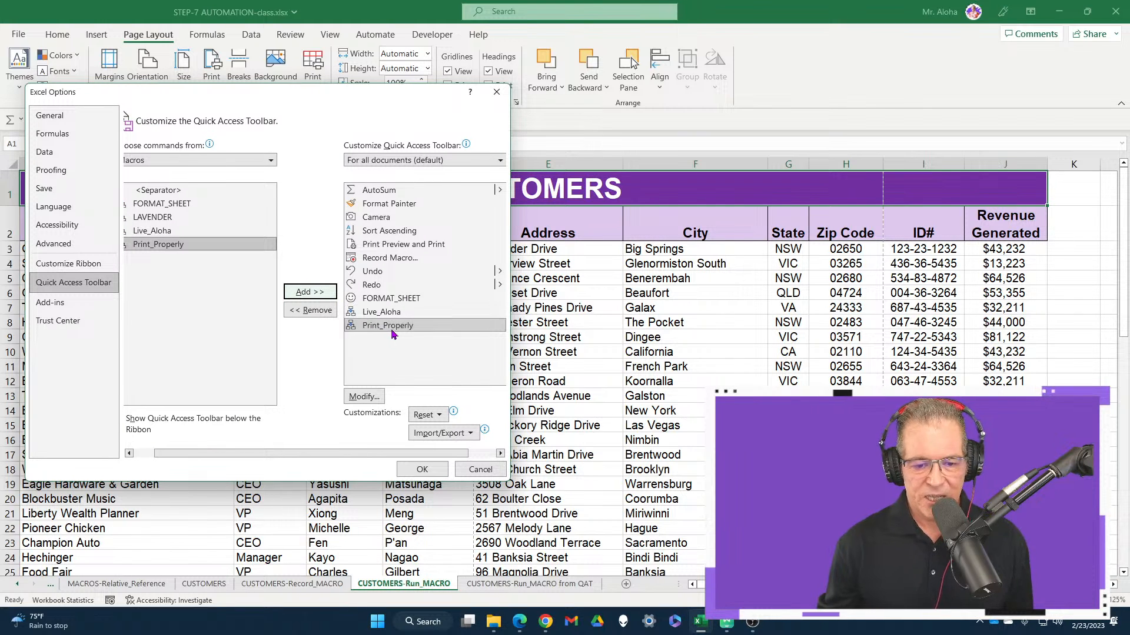
Give the Print_Properly toolbar button the purple square symbol and apply the Quick Access Toolbar changes.
click(366, 397)
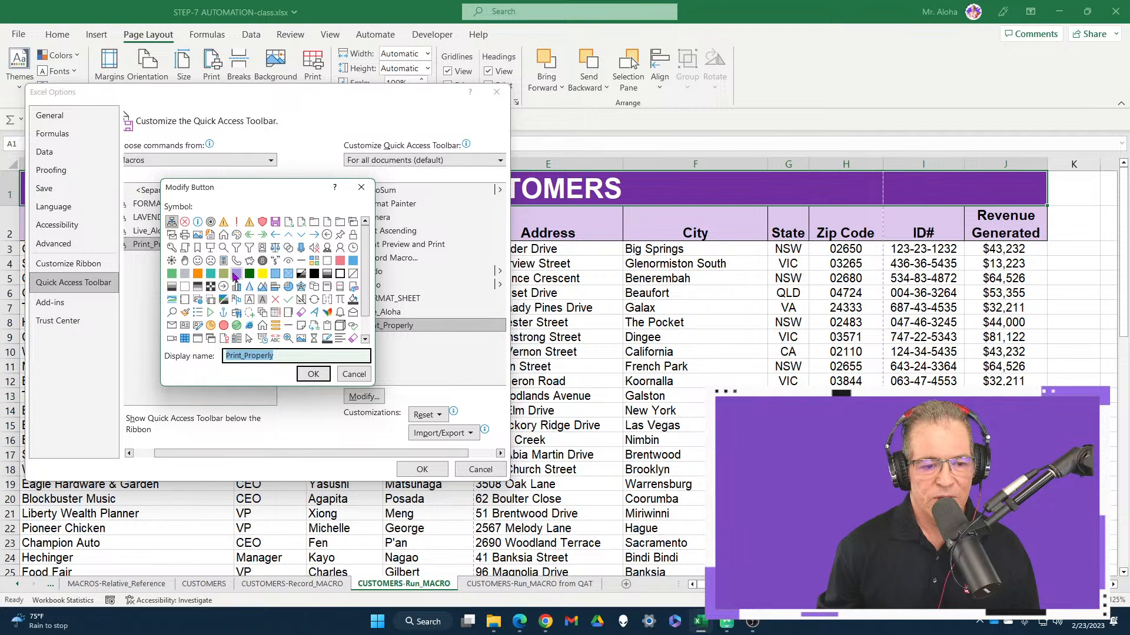
click(237, 274)
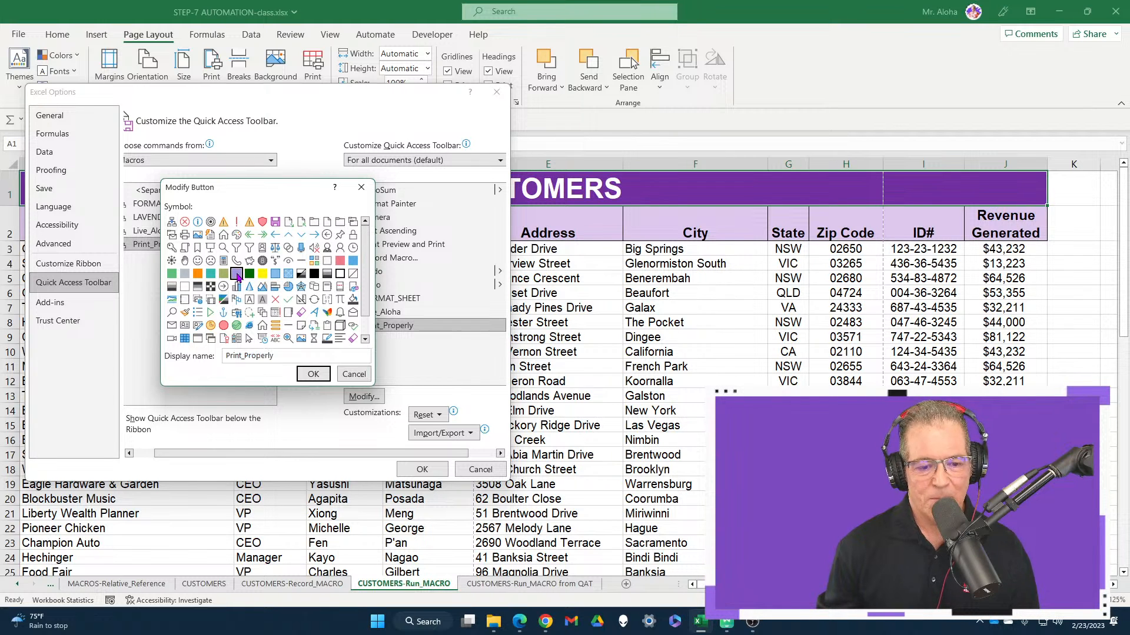
click(313, 374)
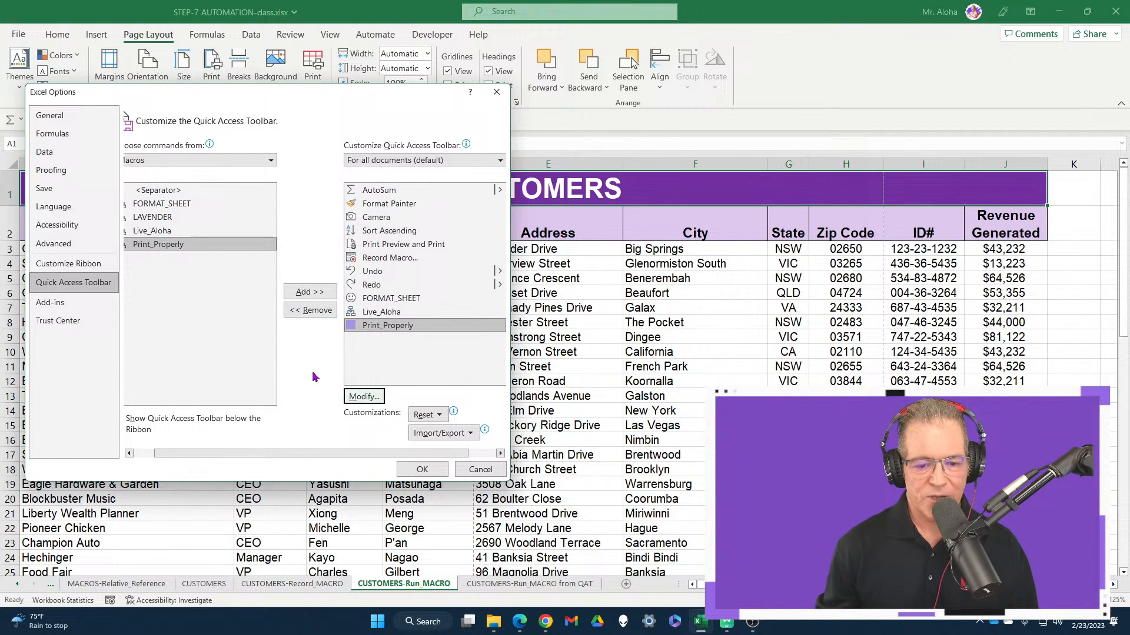
click(422, 469)
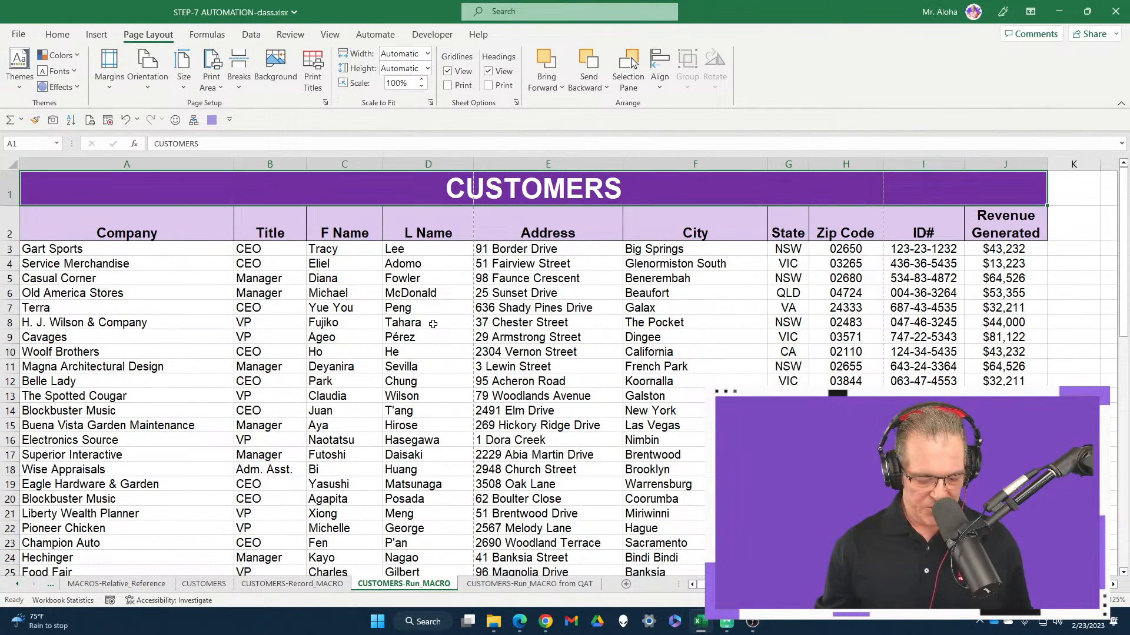
Check the print preview of the CUSTOMERS-Run_MACRO sheet before running the macro, and return to the worksheet.
key(ctrl+p)
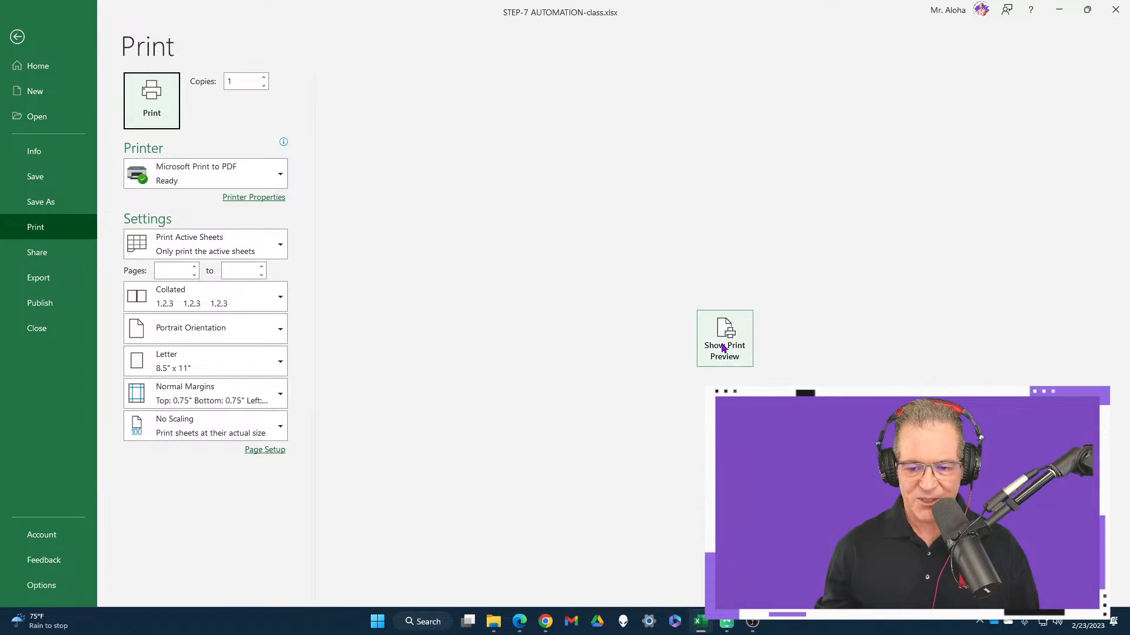
click(724, 347)
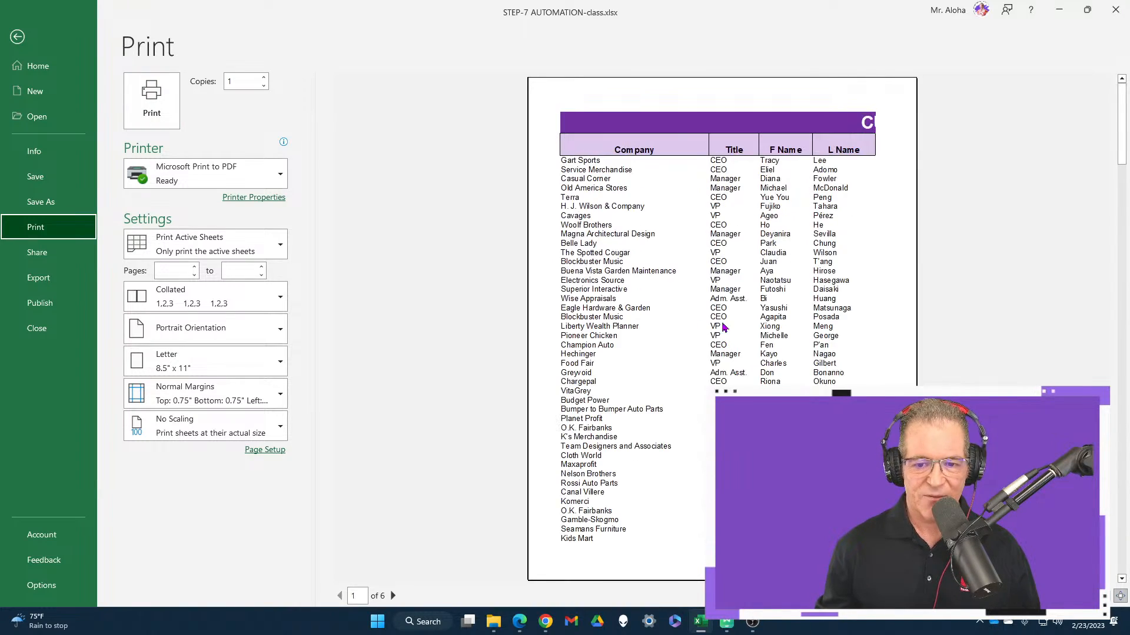
click(30, 39)
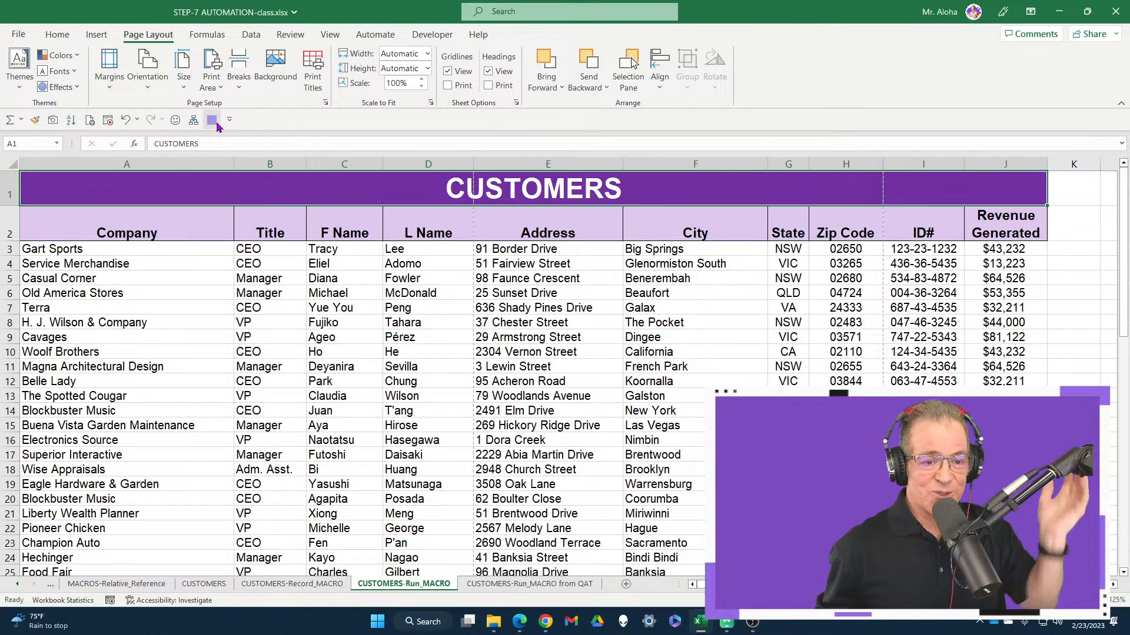
Run the Print_Properly macro from the Quick Access Toolbar on CUSTOMERS-Run_MACRO, and check both pages in the print preview.
click(216, 124)
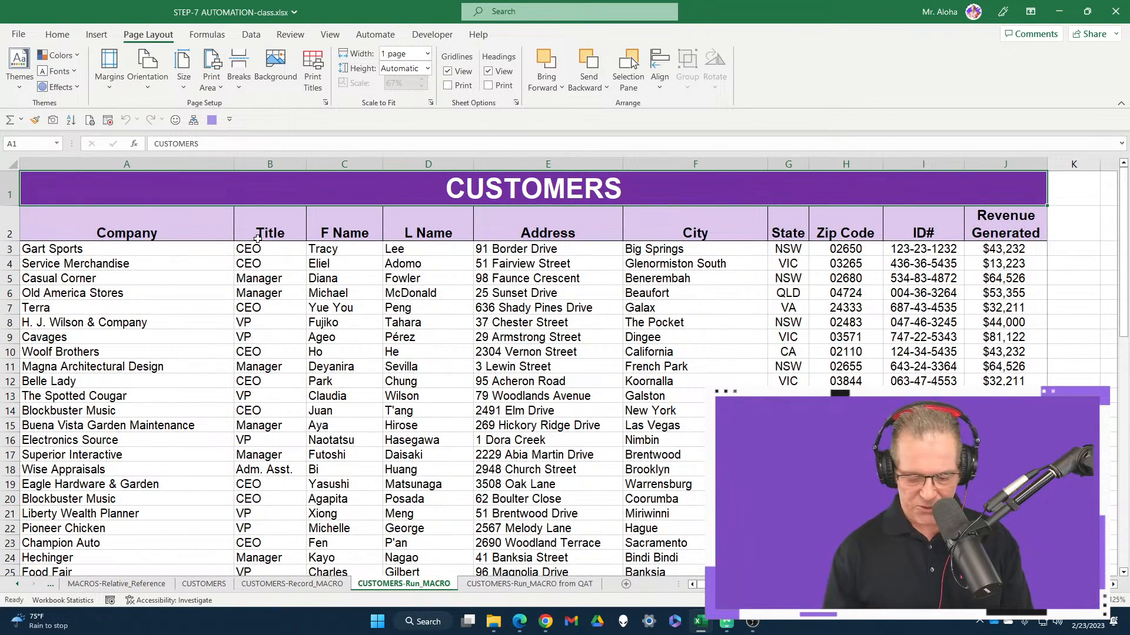
key(ctrl+p)
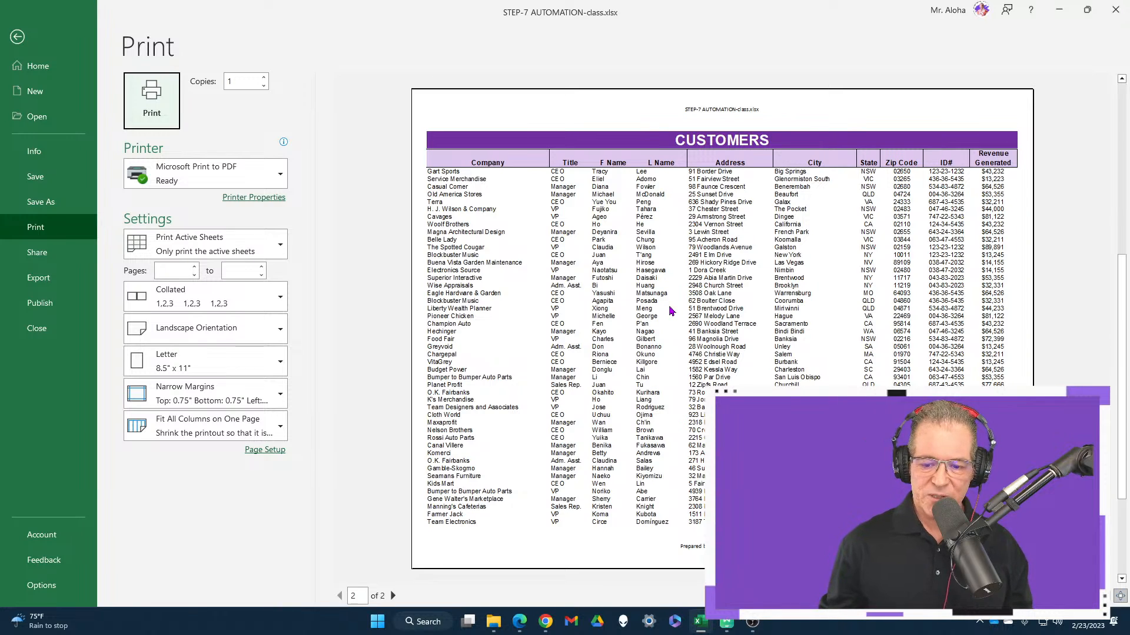
scroll(670, 312, down, 1)
scroll(670, 312, up, 1)
scroll(671, 311, down, 1)
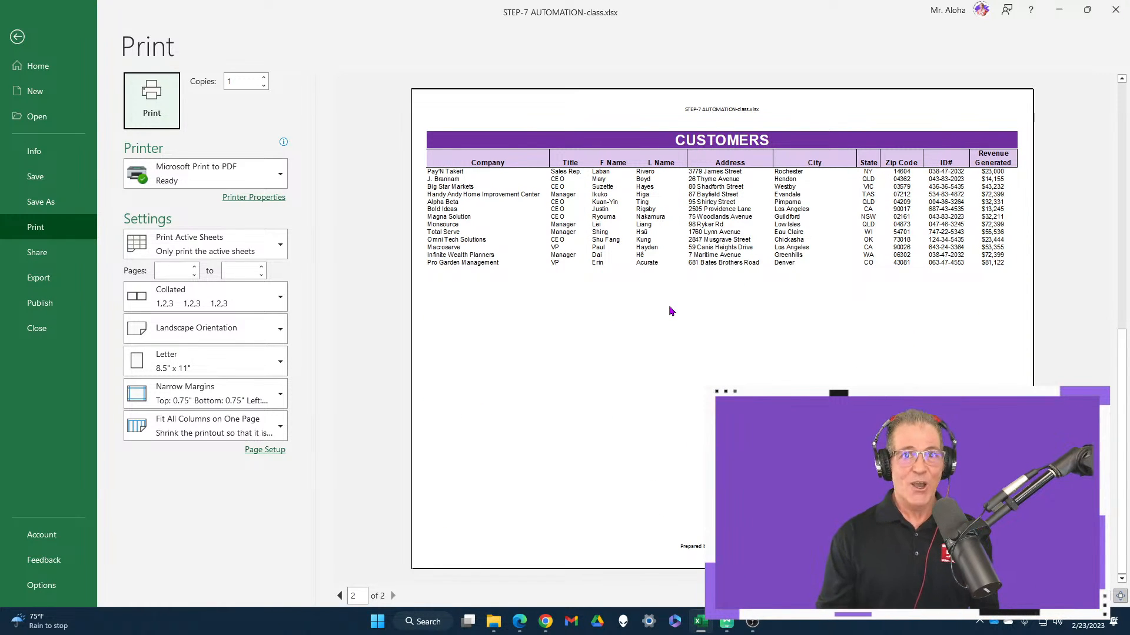
click(19, 37)
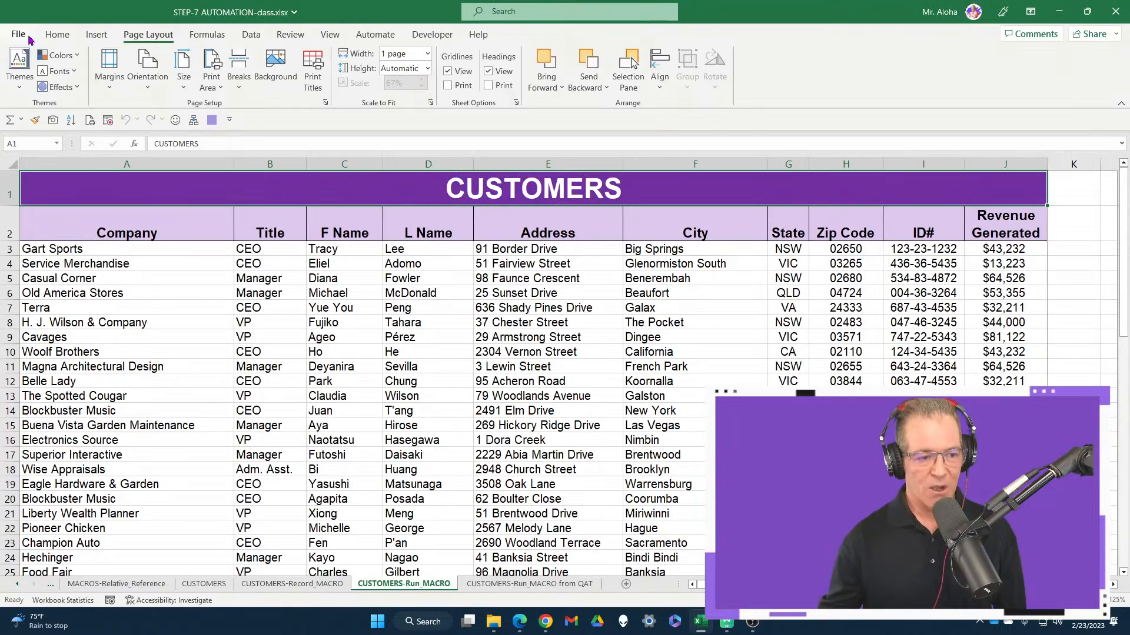
Open the CUSTOMERS-Run_MACRO from QAT sheet, view the Macros mind map in EdrawMind, and switch back to Excel.
click(537, 585)
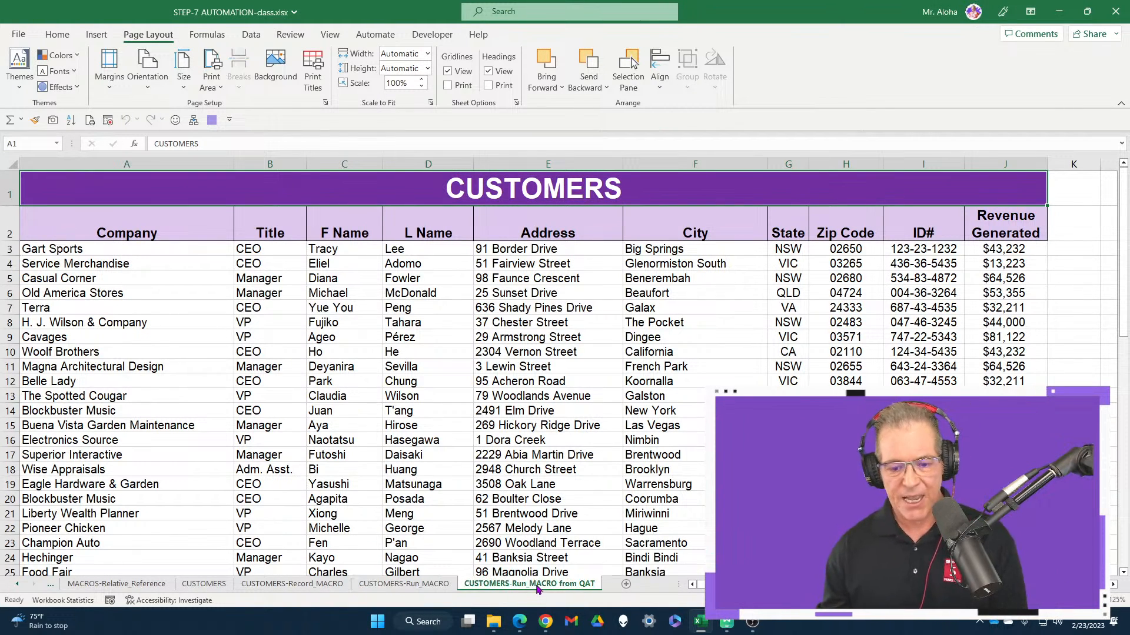
click(726, 624)
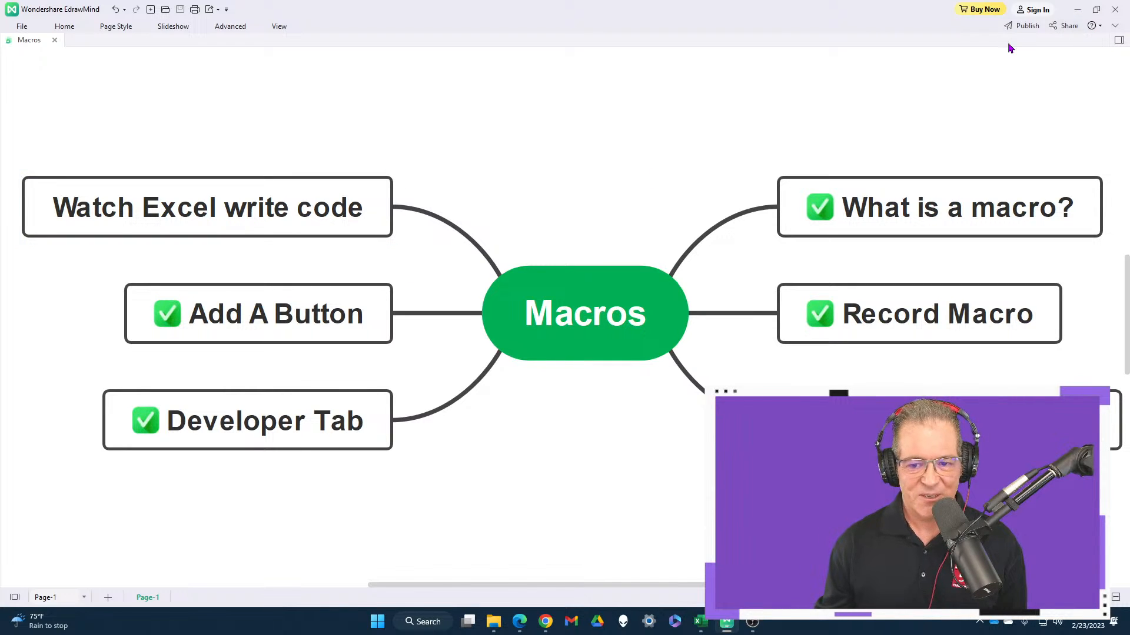
click(698, 622)
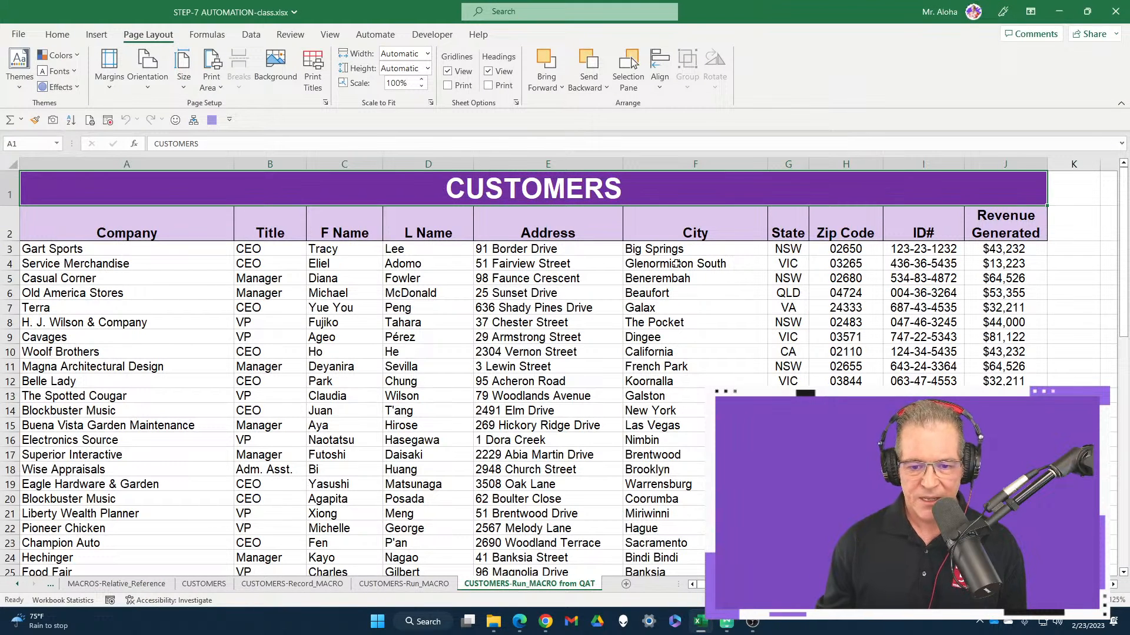
Open the MACROS-Format sheet.
click(409, 589)
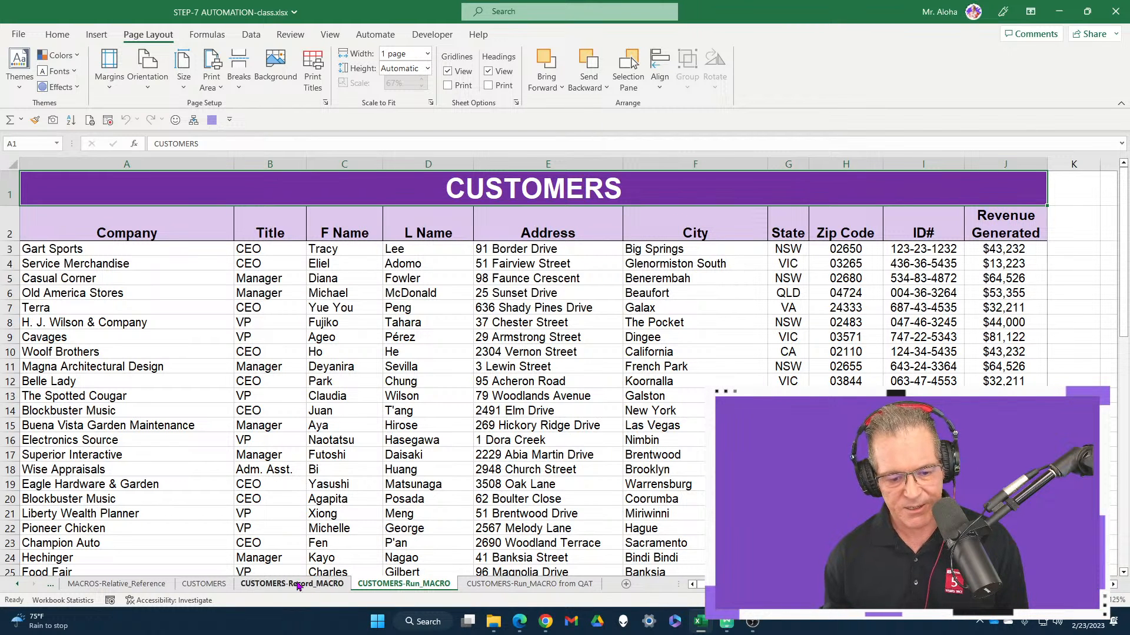
click(19, 584)
click(19, 584)
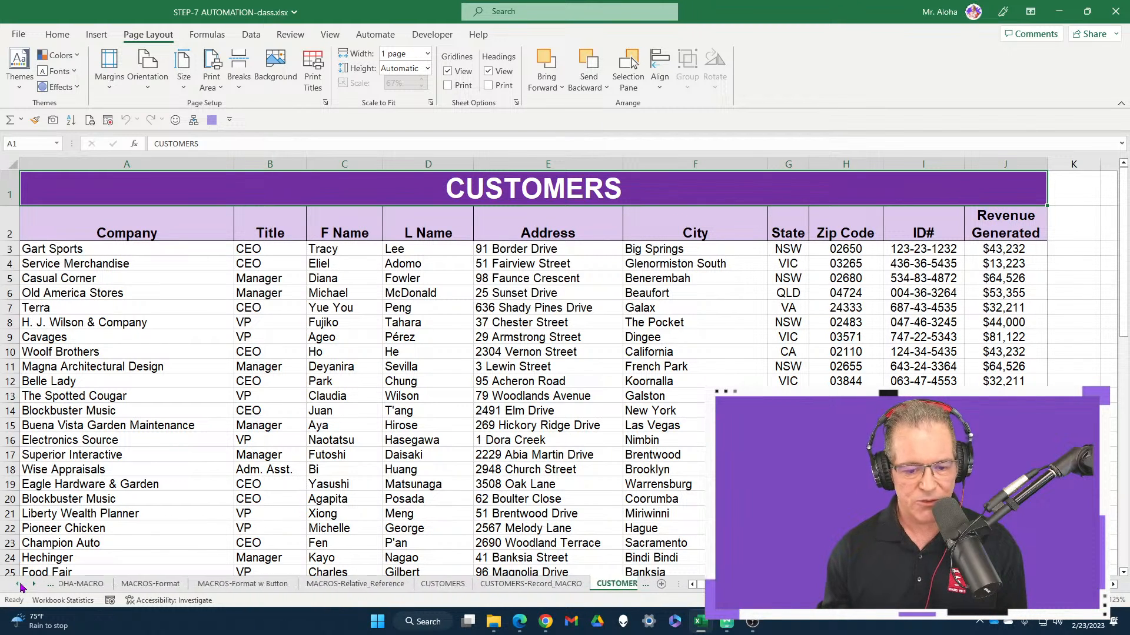
click(19, 584)
click(194, 585)
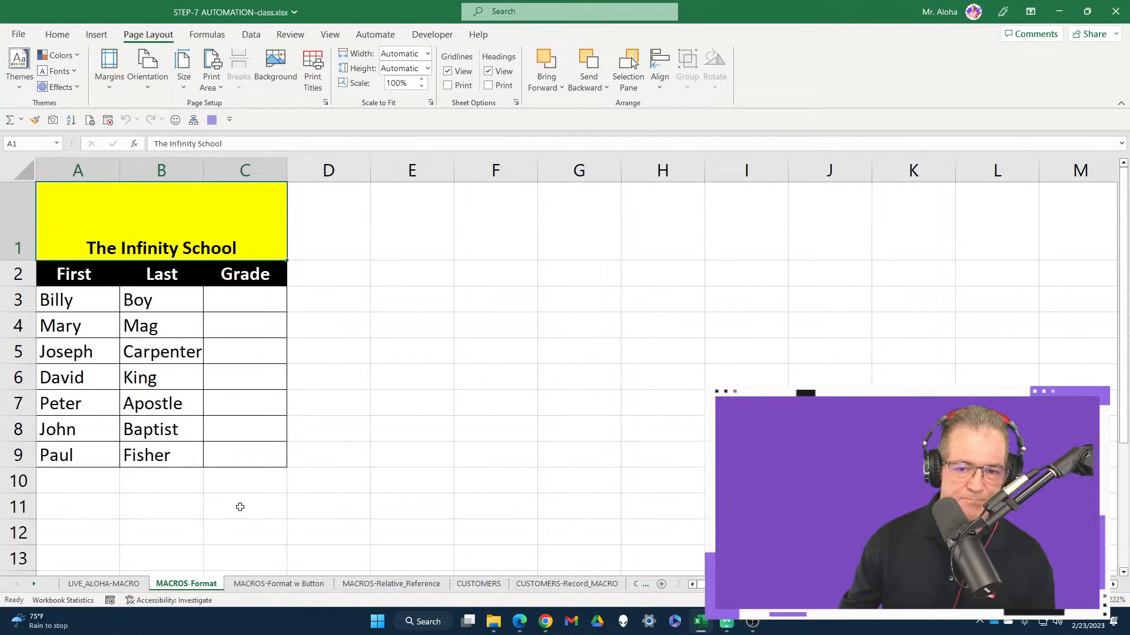
Restore the Excel window to a smaller size and minimize the mind map and browser windows behind it.
click(1087, 12)
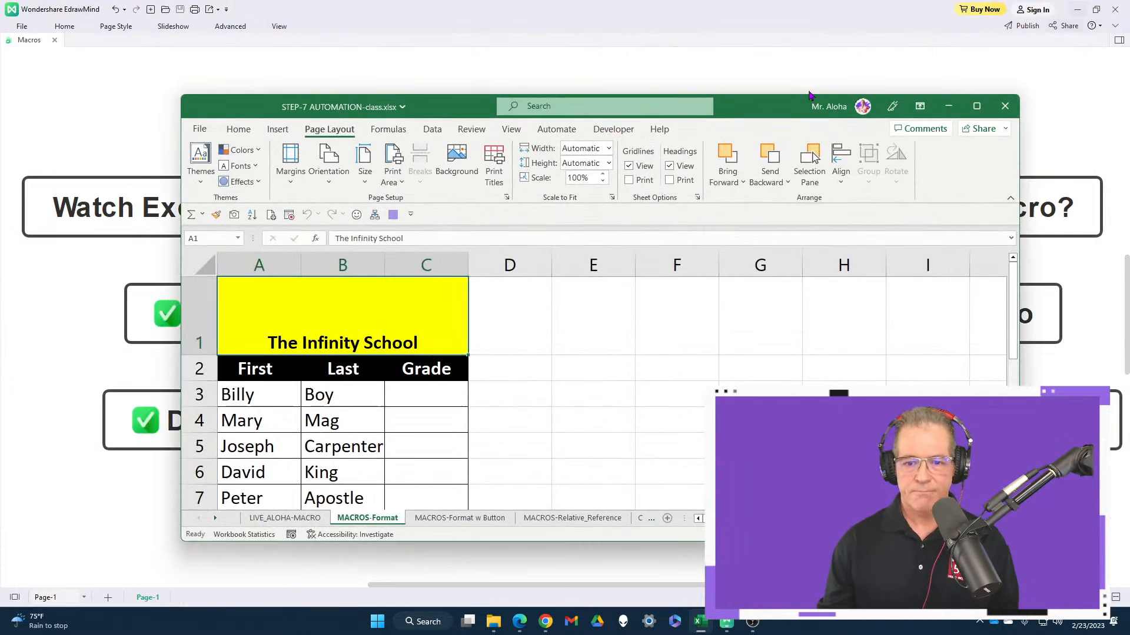
click(1080, 11)
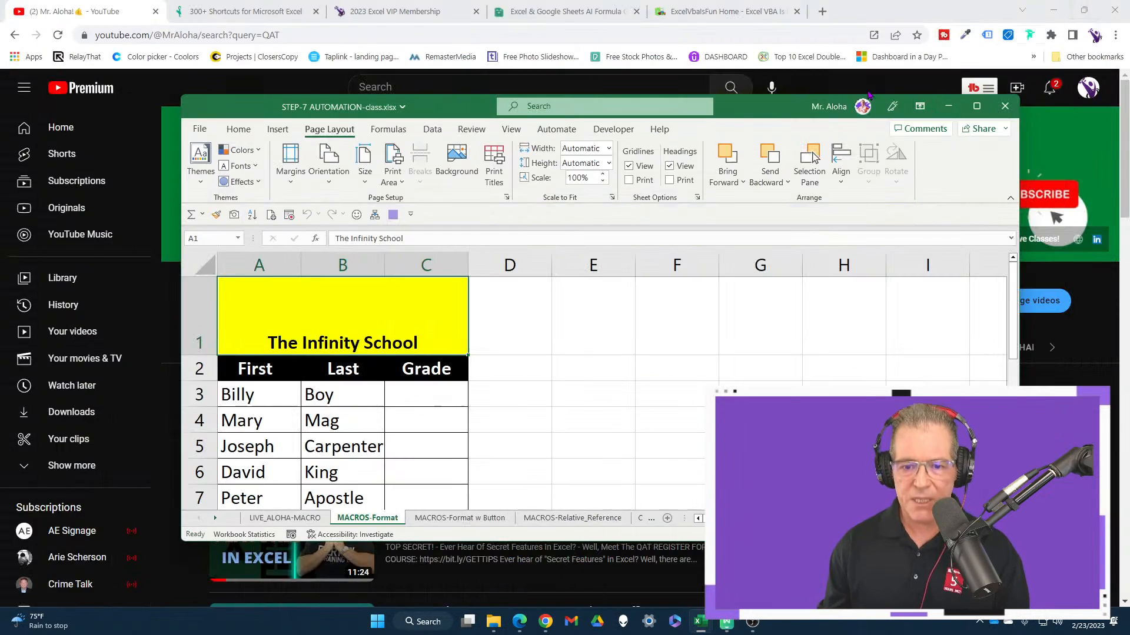
click(1062, 9)
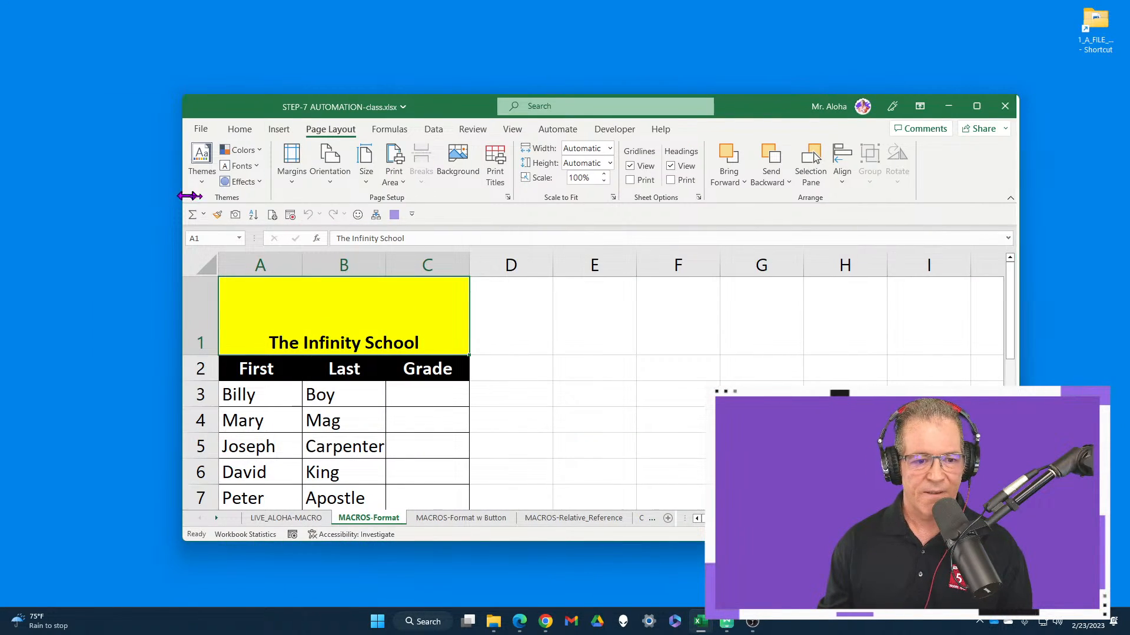
Resize and move the Excel window so it fills the full height of roughly the right half of the desktop.
drag(181, 200, 523, 200)
drag(746, 110, 851, 83)
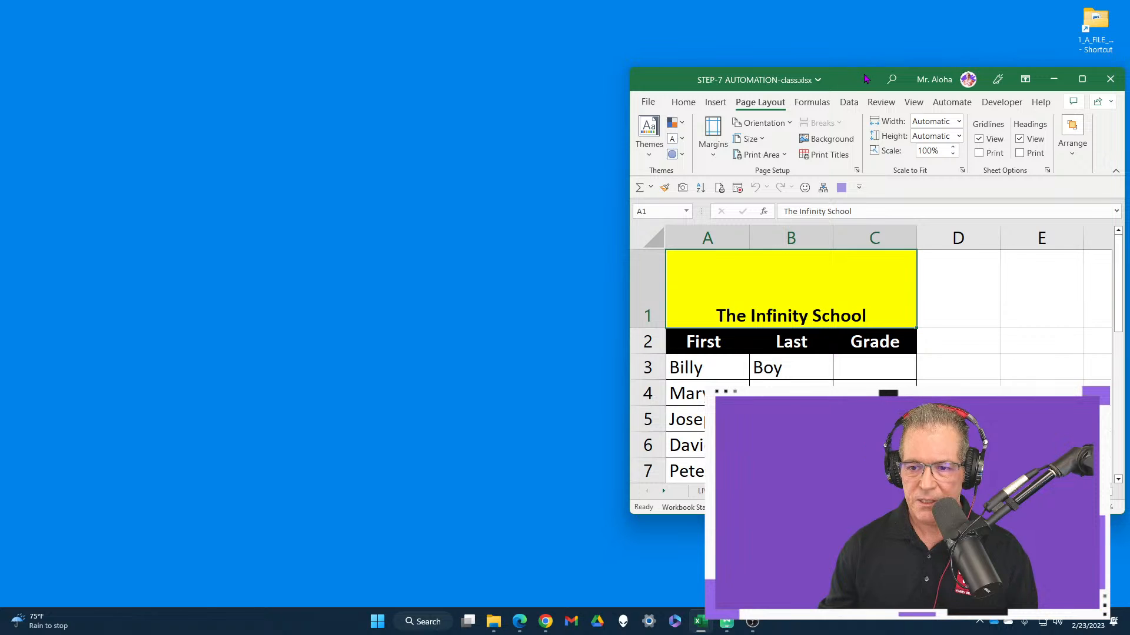
click(864, 67)
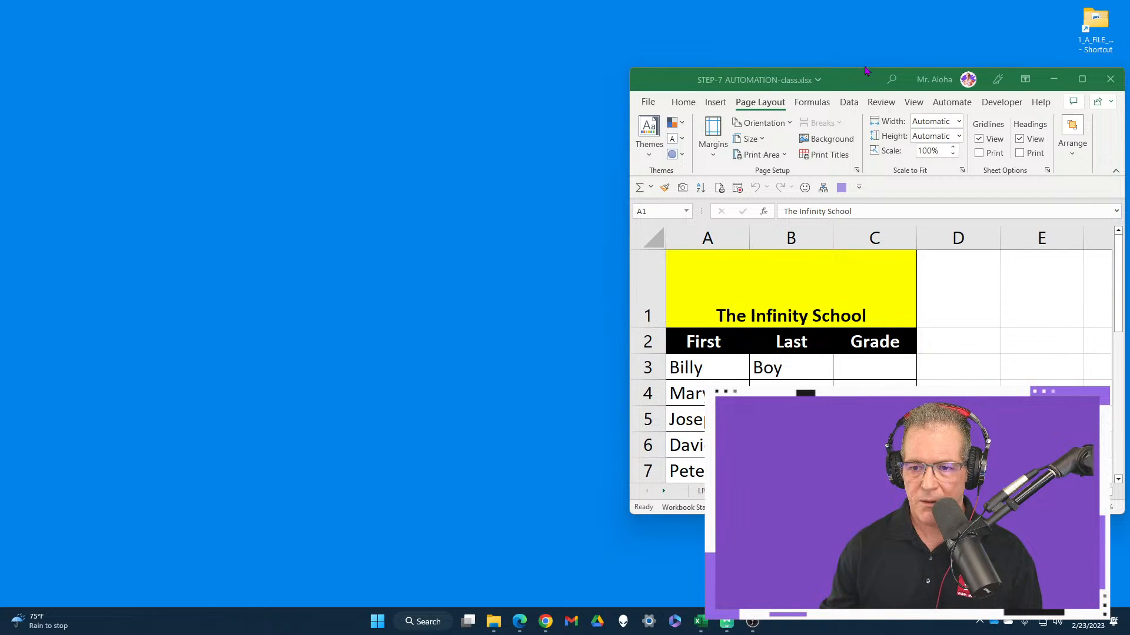
drag(866, 71, 861, 16)
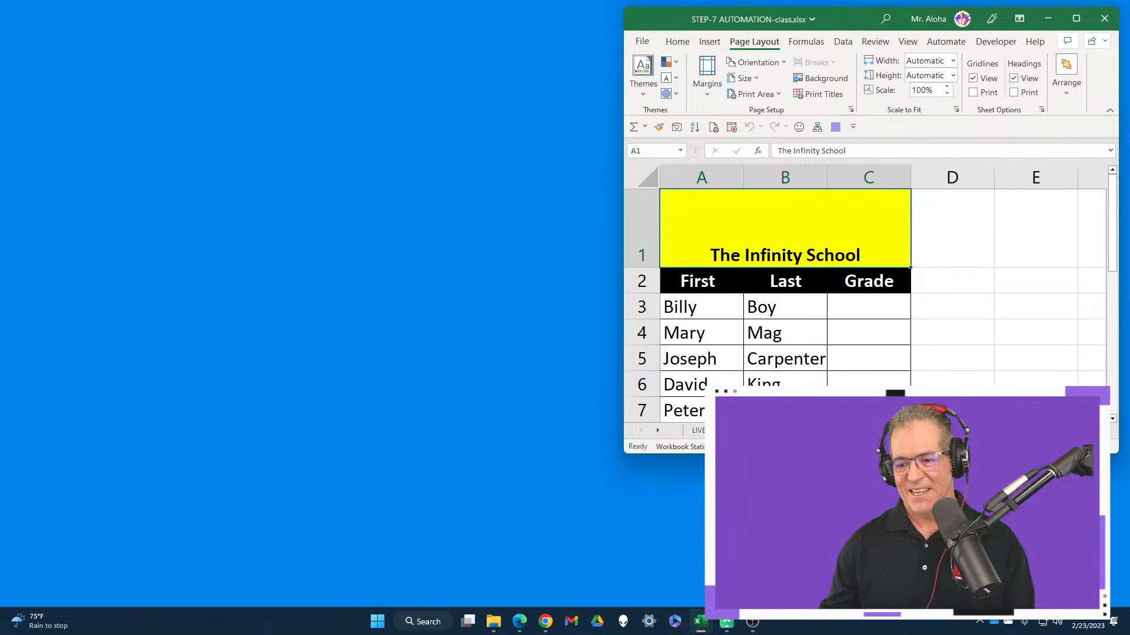
drag(868, 453, 869, 633)
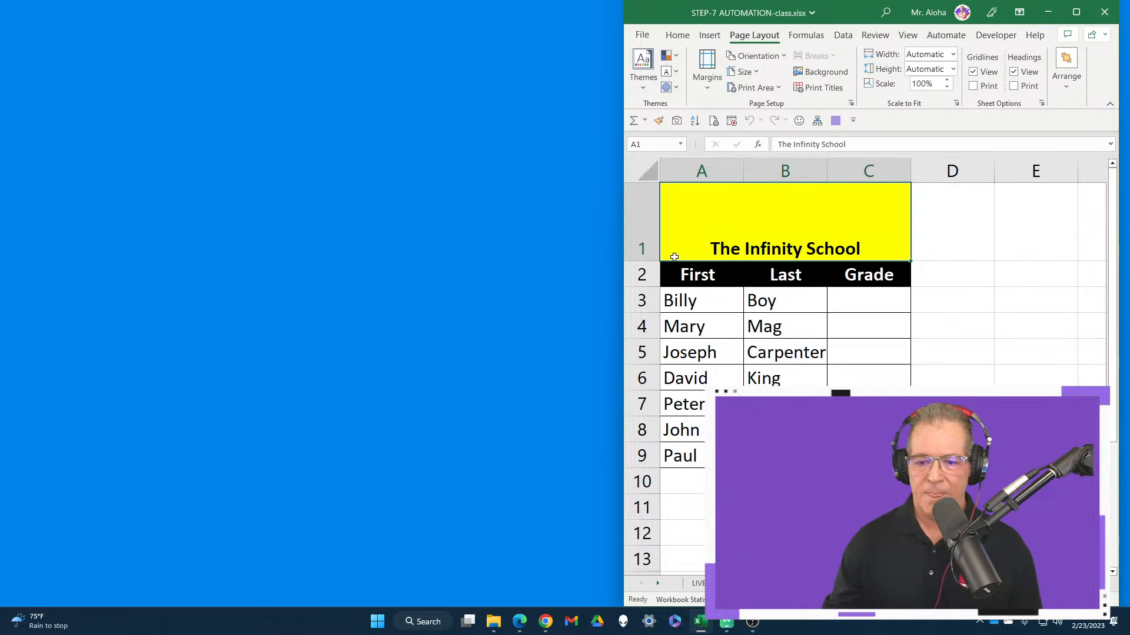
drag(620, 237, 516, 240)
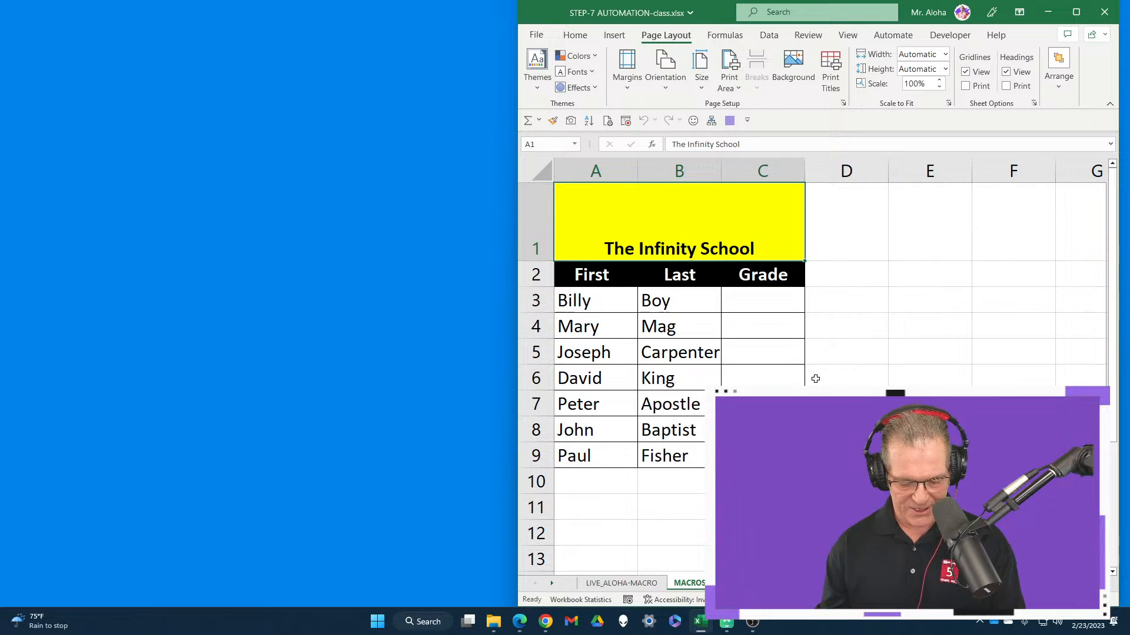
Open the Visual Basic editor and narrow its window so it sits beside the Excel worksheet.
key(alt+F11)
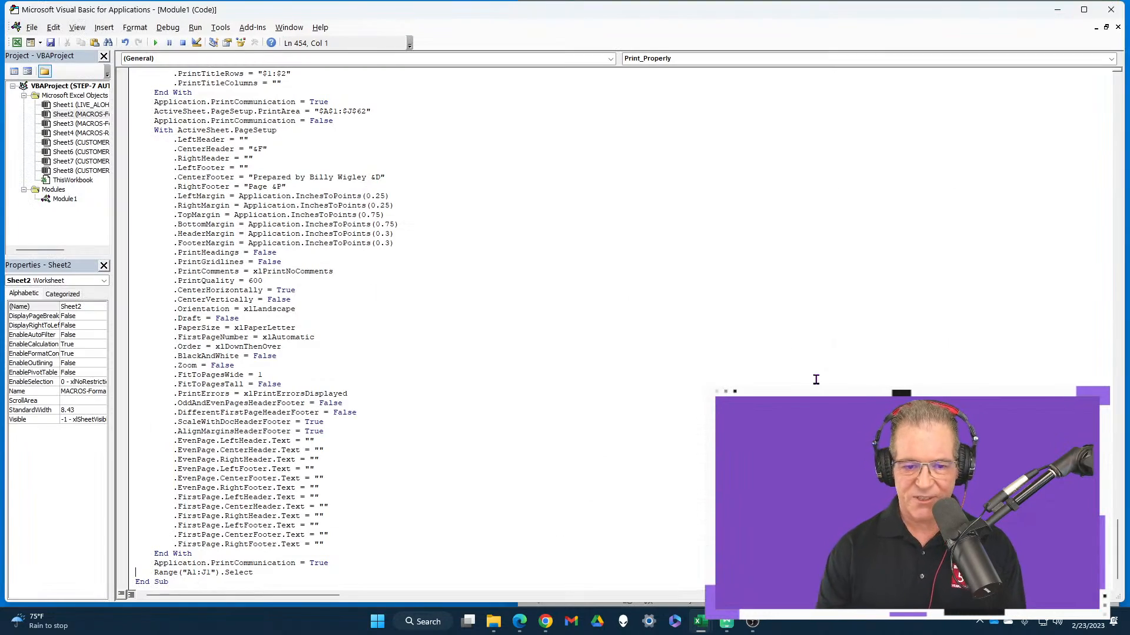
click(1085, 10)
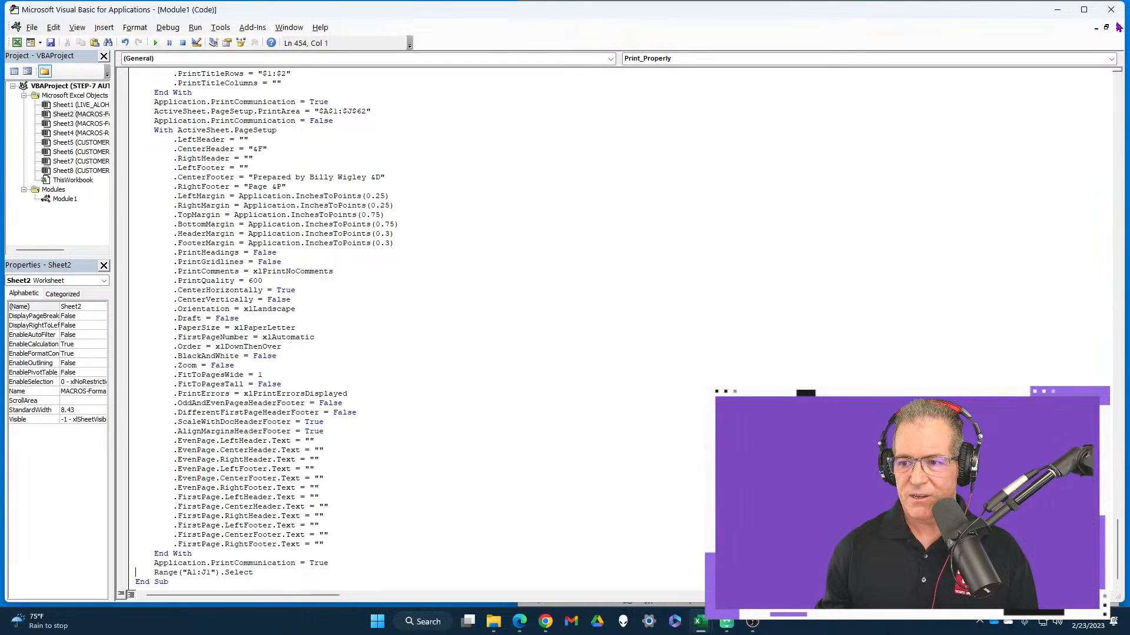
drag(1122, 46, 508, 131)
Open Module1 and examine its recorded code, from the Live_Aloha and FORMAT_SHEET macros to the start of Print_Properly.
click(64, 200)
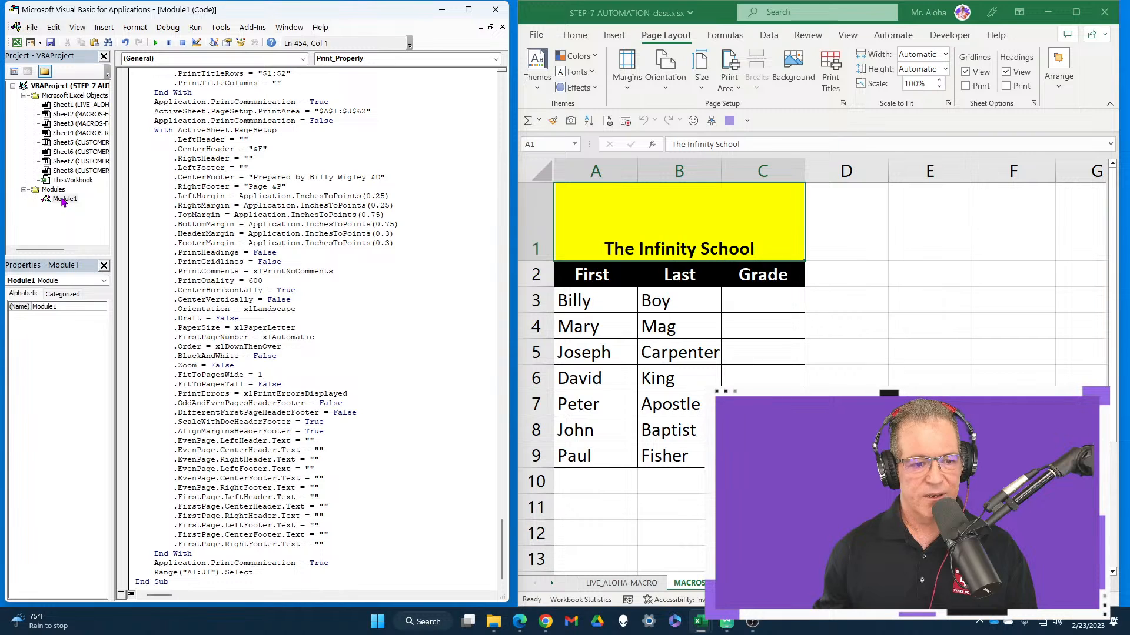
click(64, 200)
scroll(104, 237, right, 1)
scroll(84, 229, left, 1)
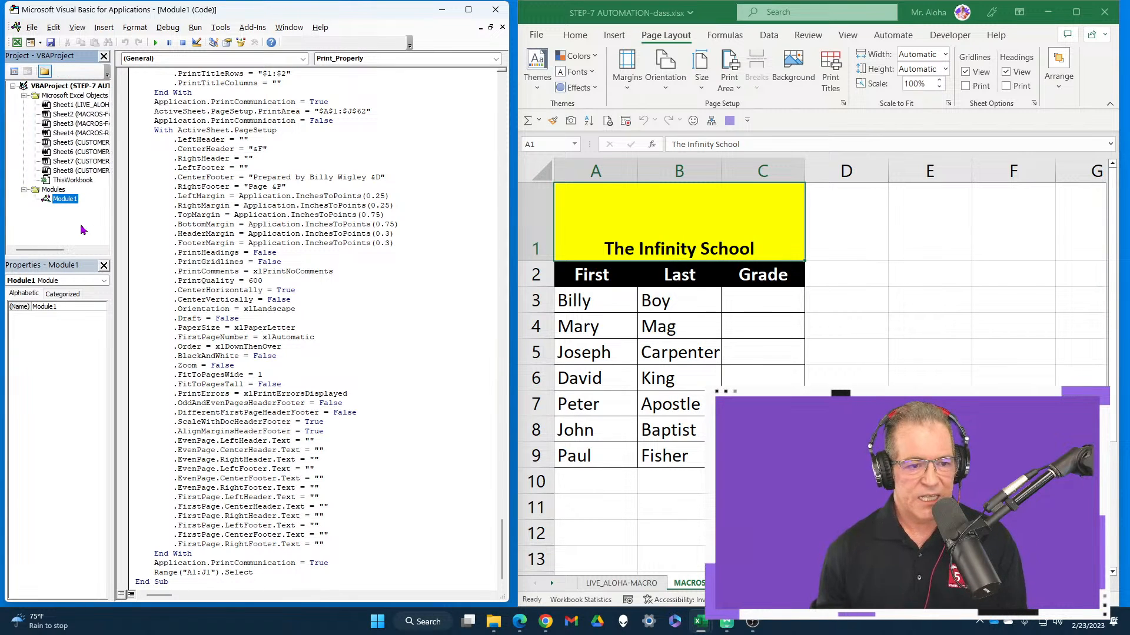
scroll(71, 127, right, 1)
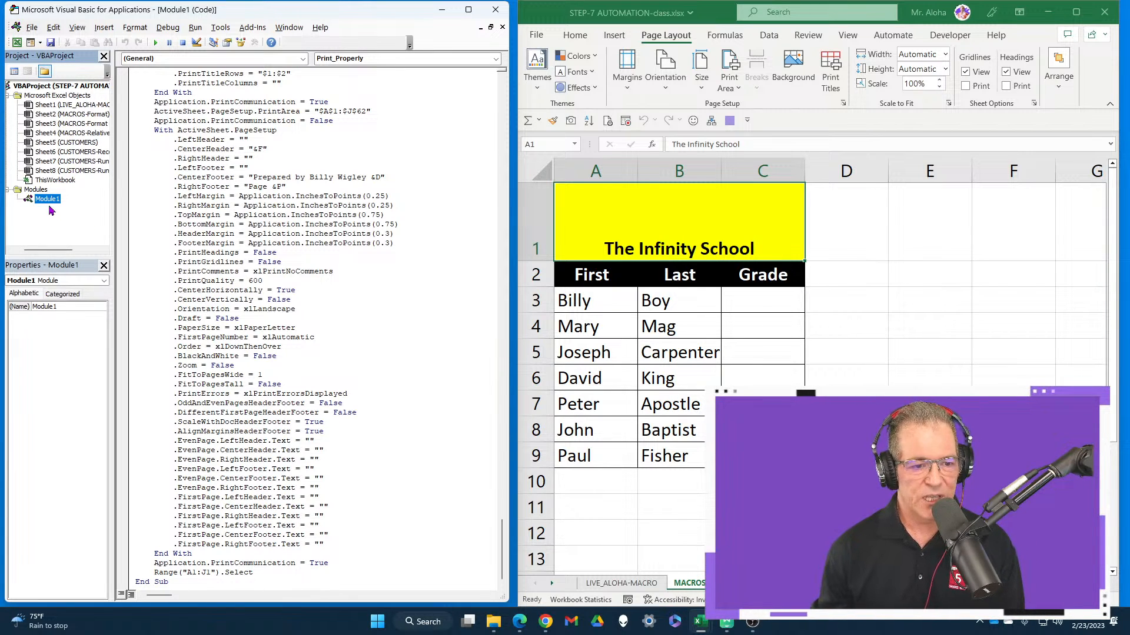
scroll(304, 298, down, 1)
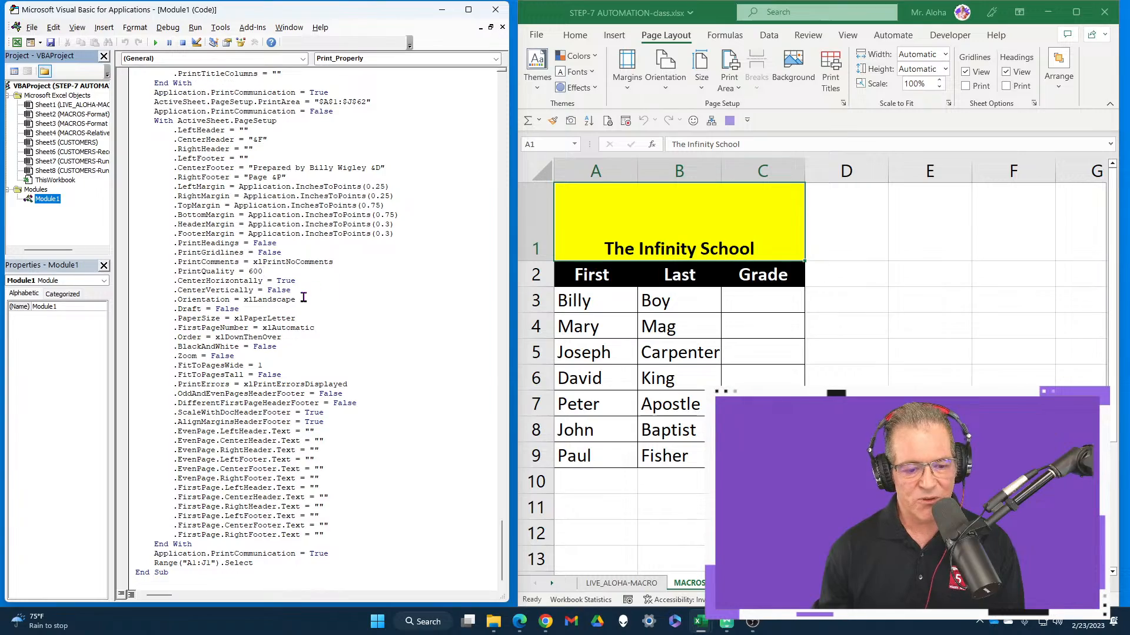
scroll(303, 298, up, 11)
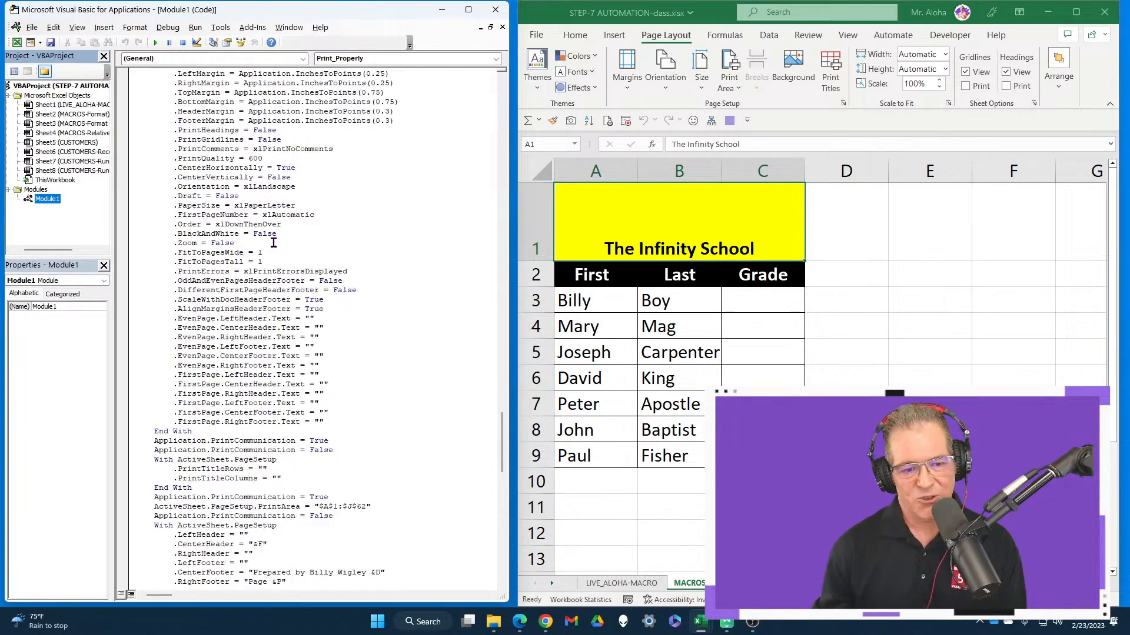
scroll(272, 240, up, 15)
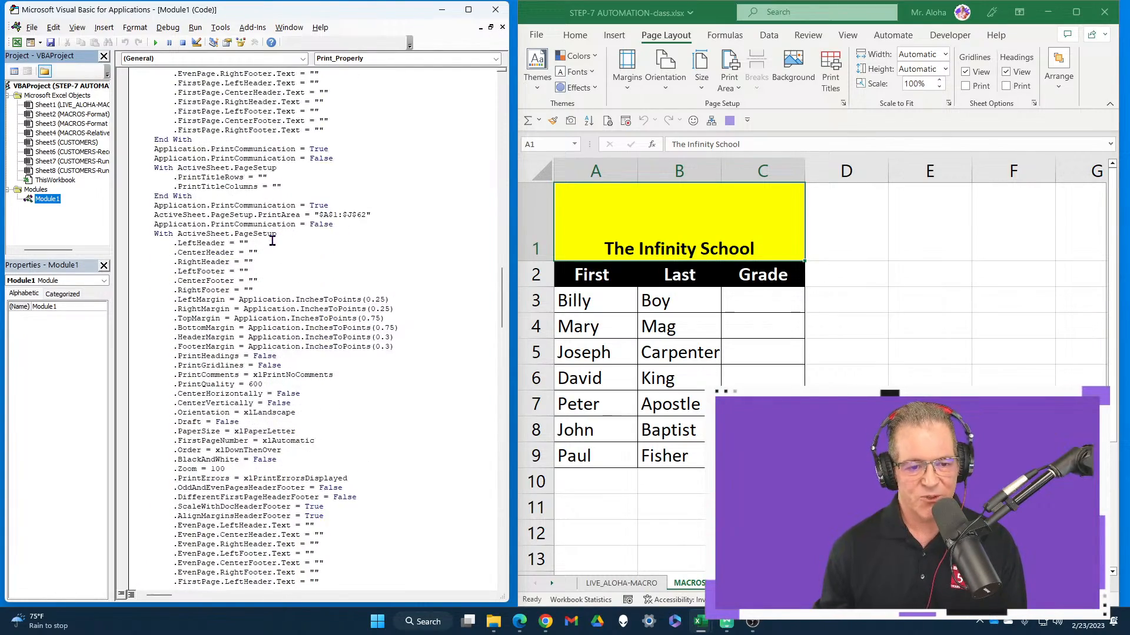
scroll(272, 240, up, 20)
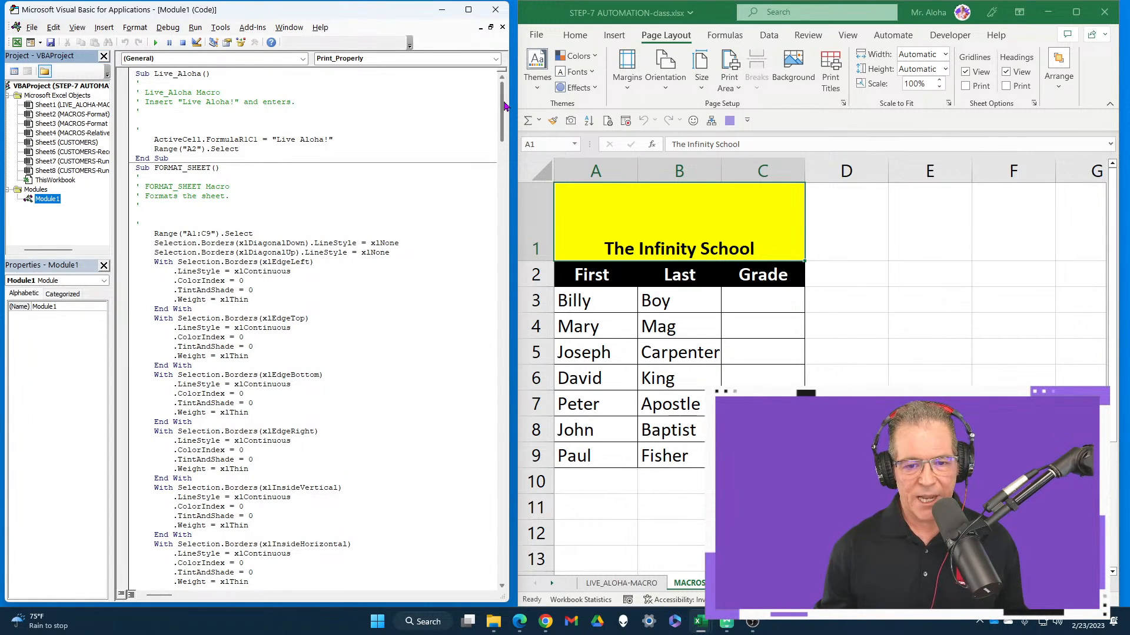
drag(504, 106, 460, 218)
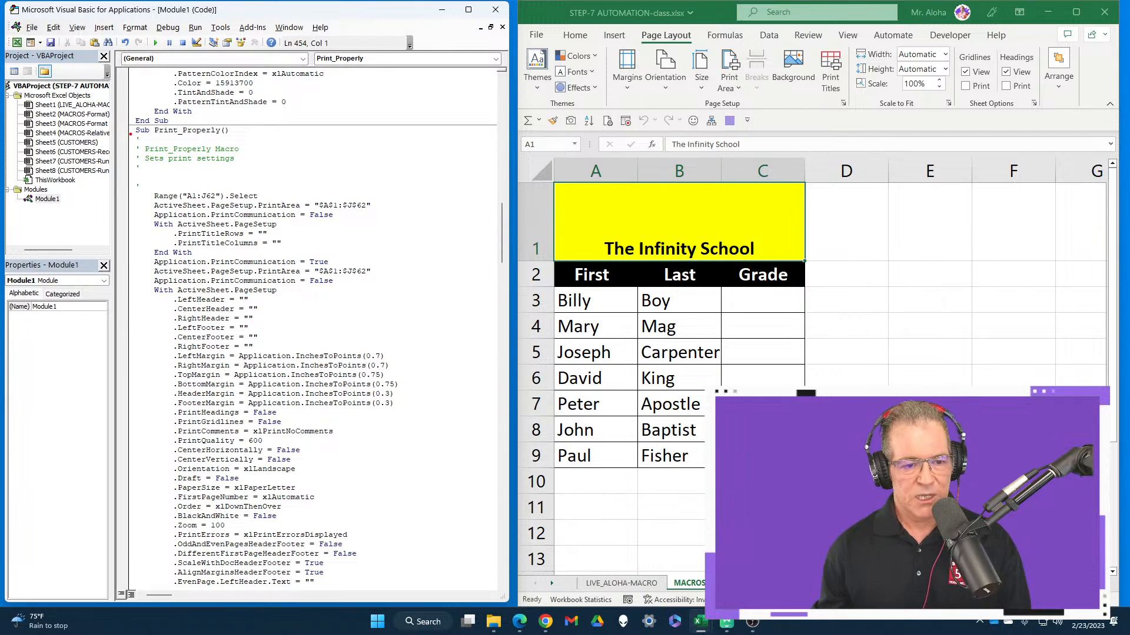
Examine the recorded page setup code of the Print_Properly macro, from its title comments through the header, footer and margin settings.
mouse_move(134, 129)
mouse_down()
mouse_move(204, 174)
mouse_move(284, 180)
mouse_move(257, 174)
mouse_up()
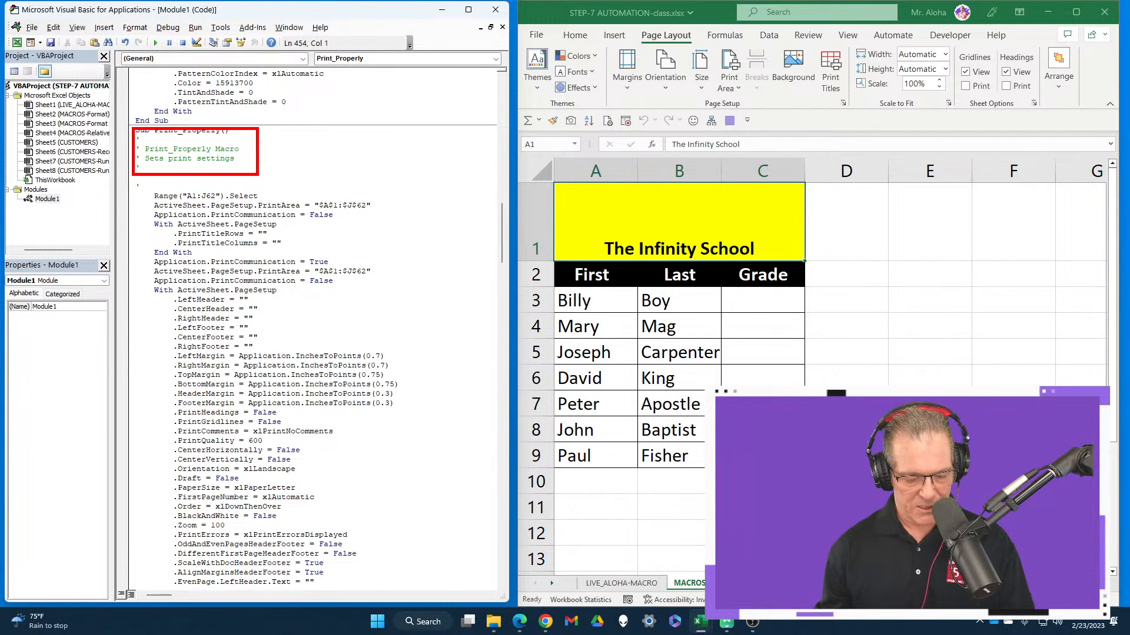
key(e)
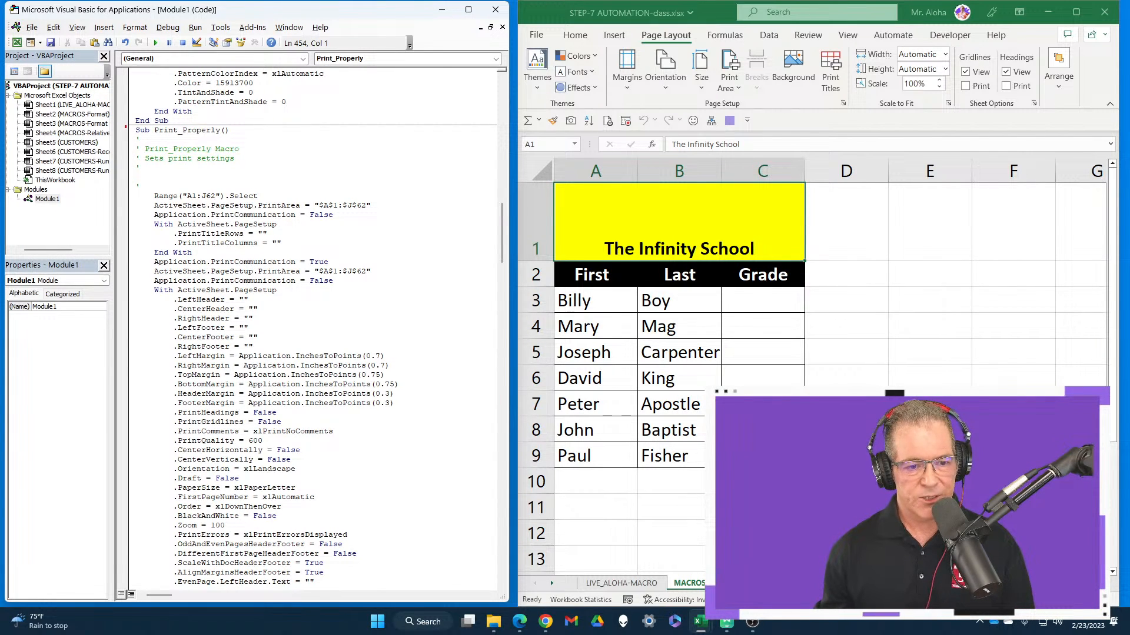
drag(151, 159, 270, 177)
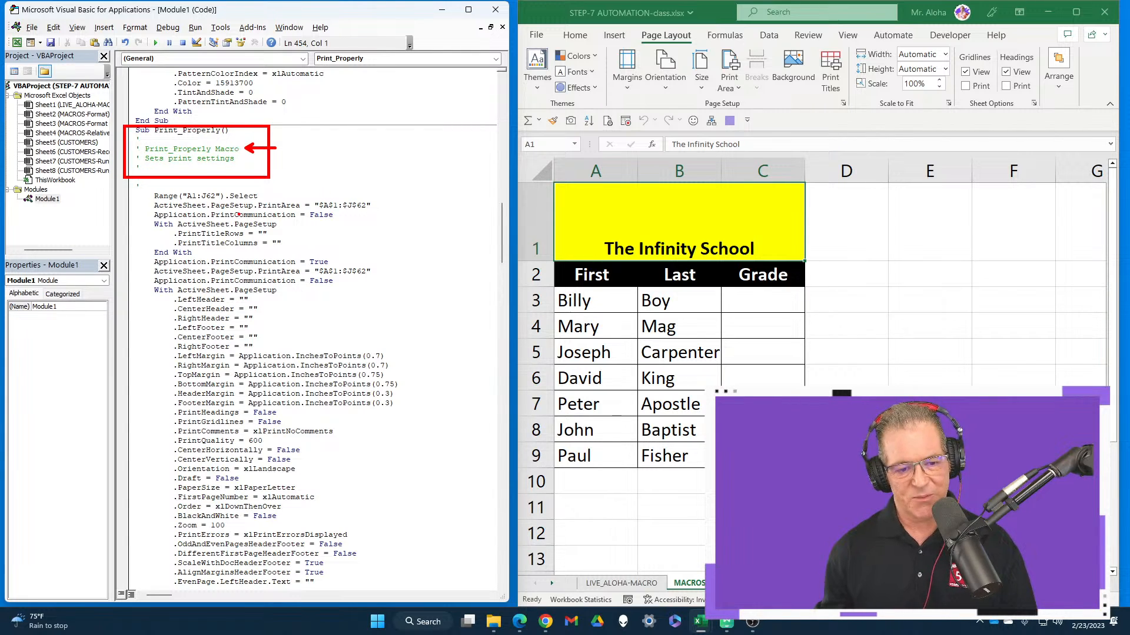
key(Escape)
scroll(336, 249, down, 20)
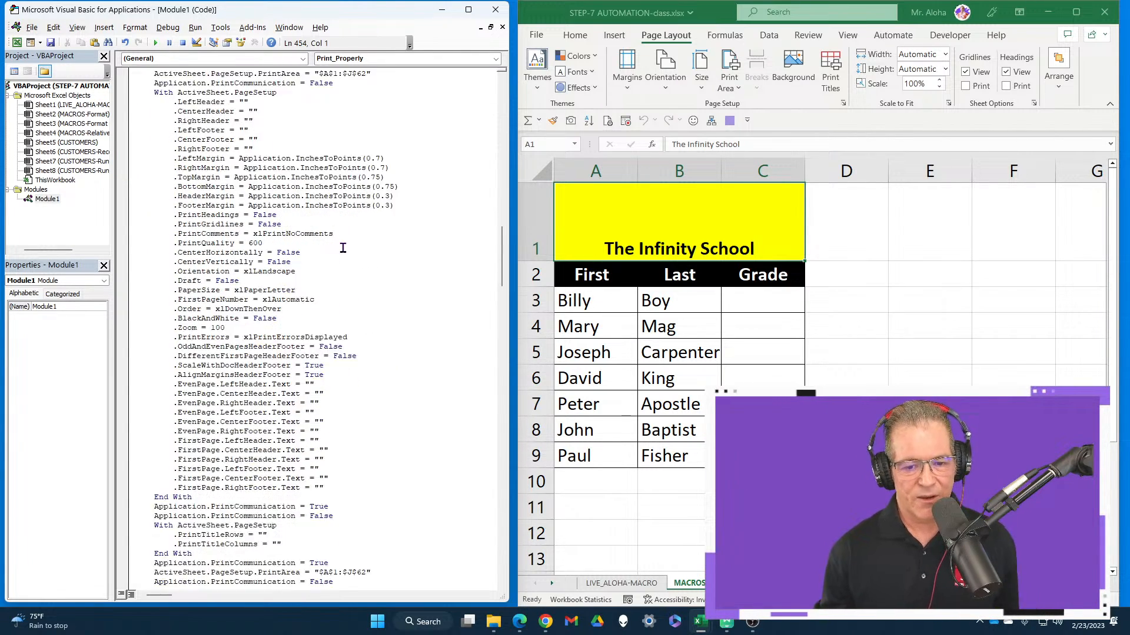
scroll(343, 248, down, 20)
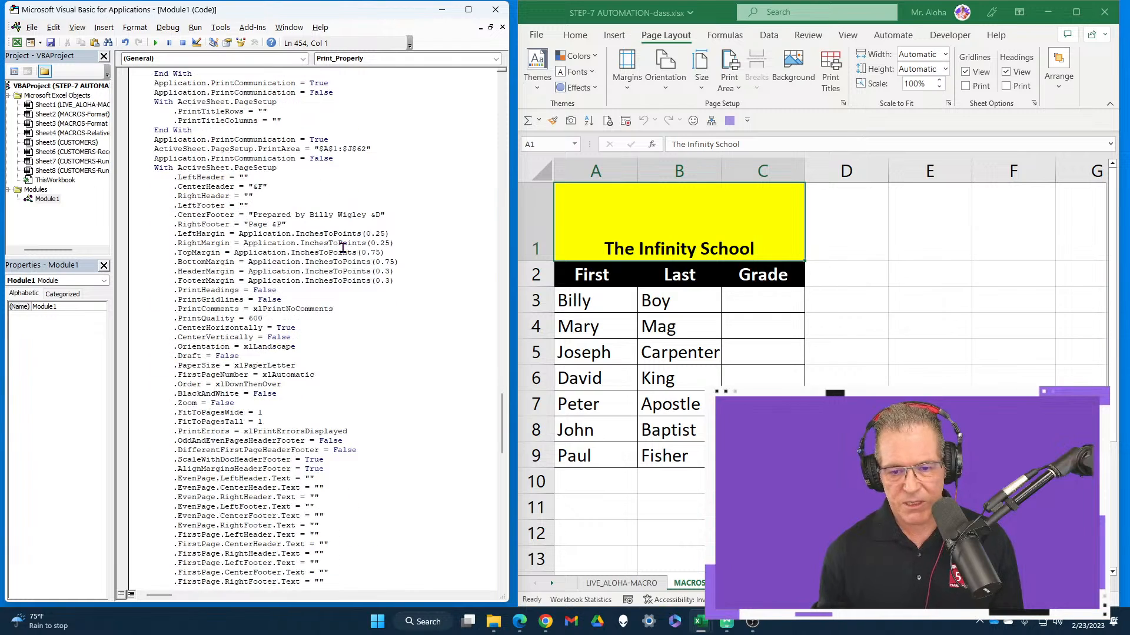
Shorten the Visual Basic editor window to about half its height and show the end of the Print_Properly code.
scroll(343, 247, down, 1)
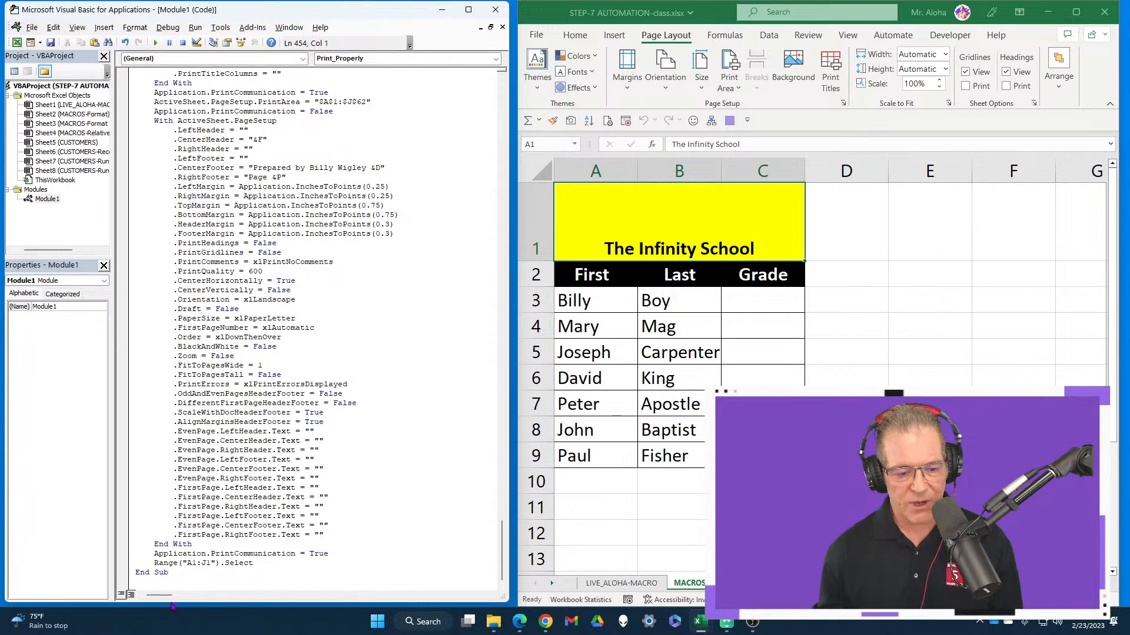
drag(225, 607, 206, 292)
scroll(360, 204, down, 10)
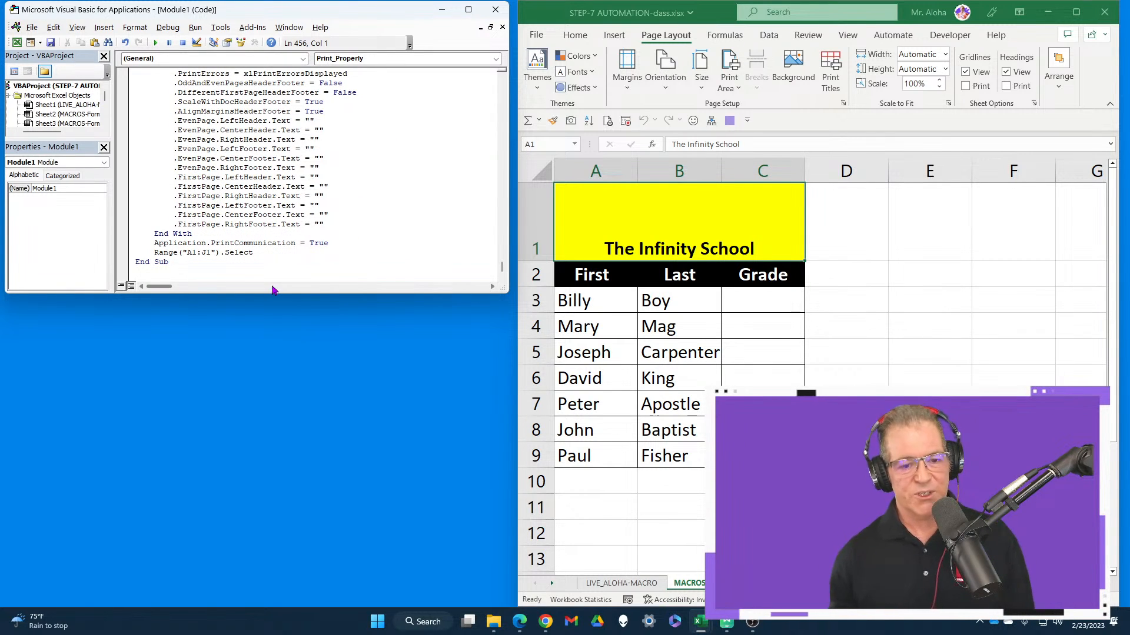
Clear the formats from The Infinity School table in A1:C9 of the worksheet.
click(642, 220)
drag(641, 217, 672, 454)
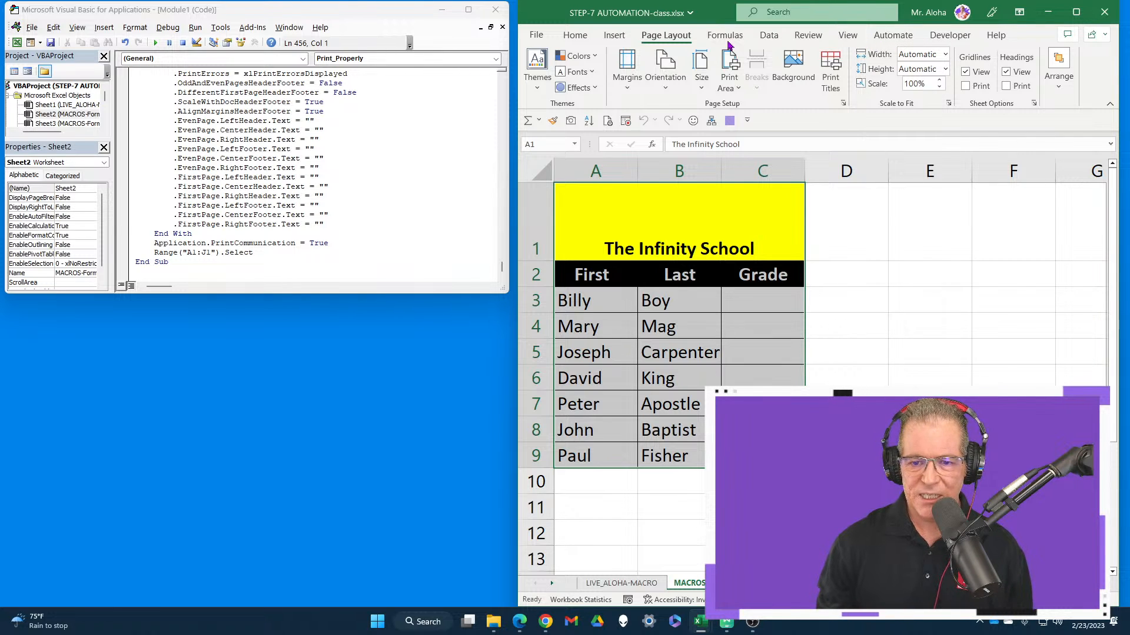
click(575, 35)
click(1002, 97)
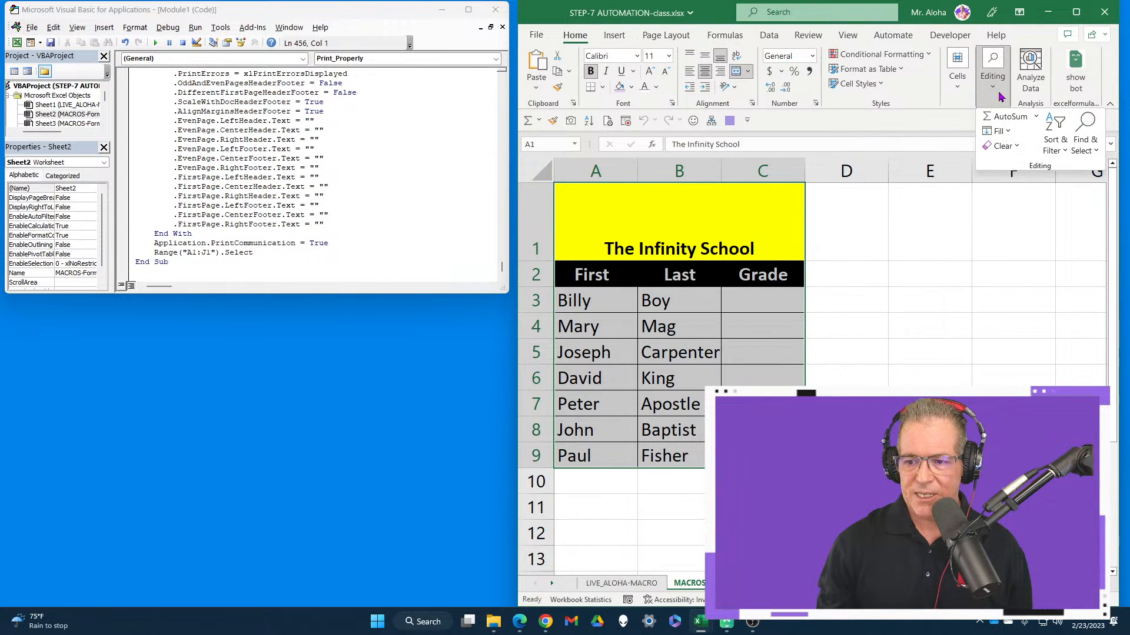
click(1008, 152)
click(1017, 183)
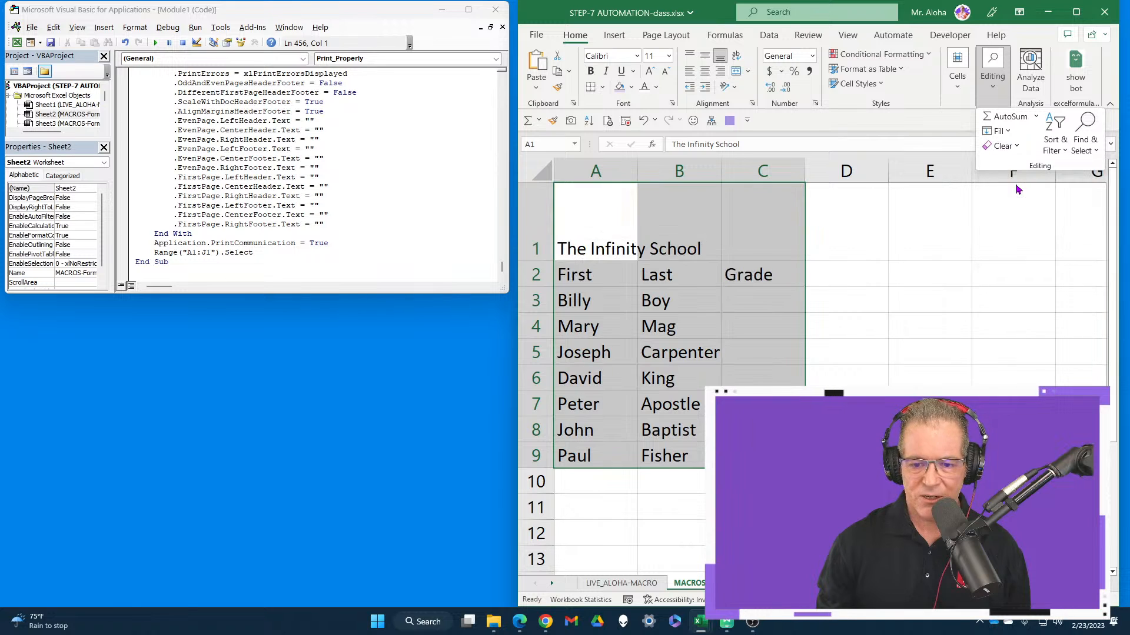
From cell A1, start recording a macro named FORMAT_PURPLE with the description "FORMATS SHEET TO PURPLE" in This Workbook, and select A1:C9.
click(600, 228)
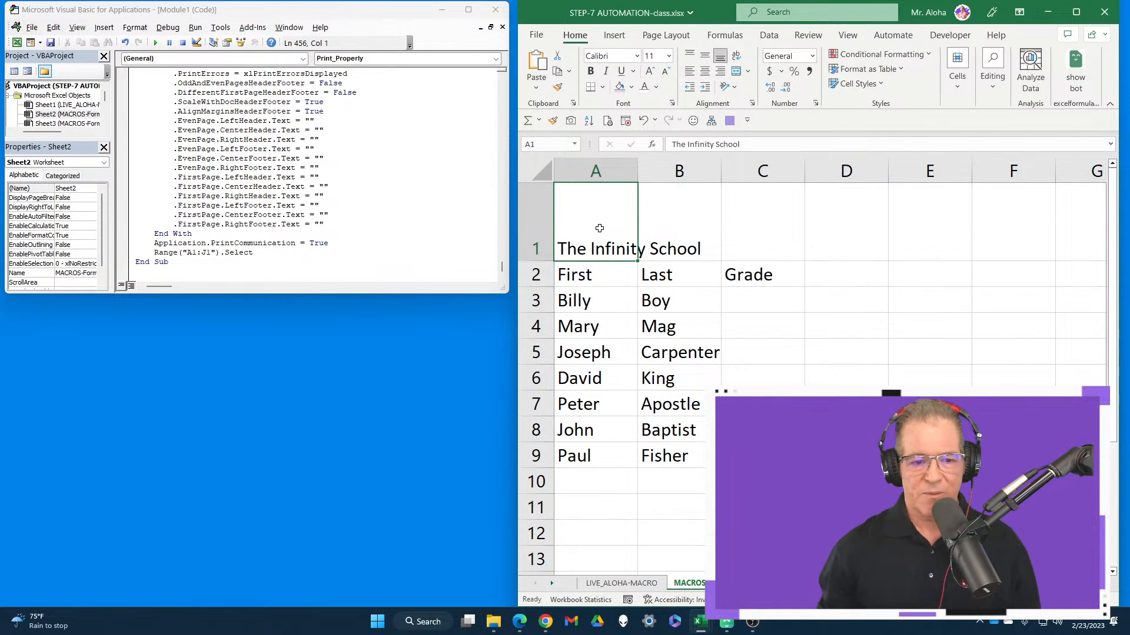
click(626, 121)
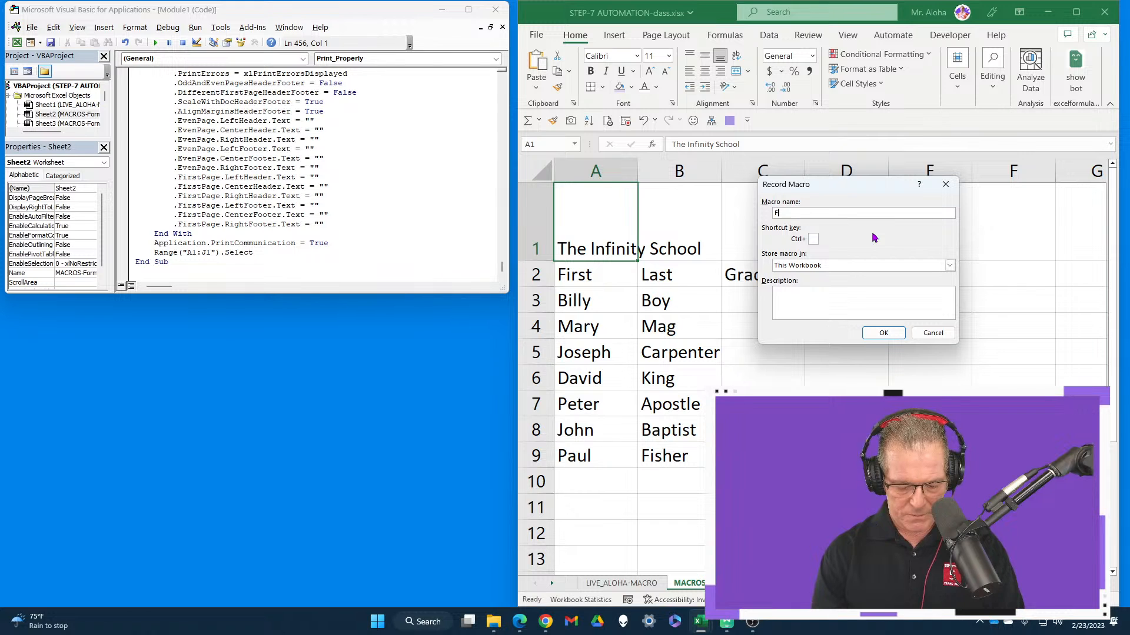
text(AT)
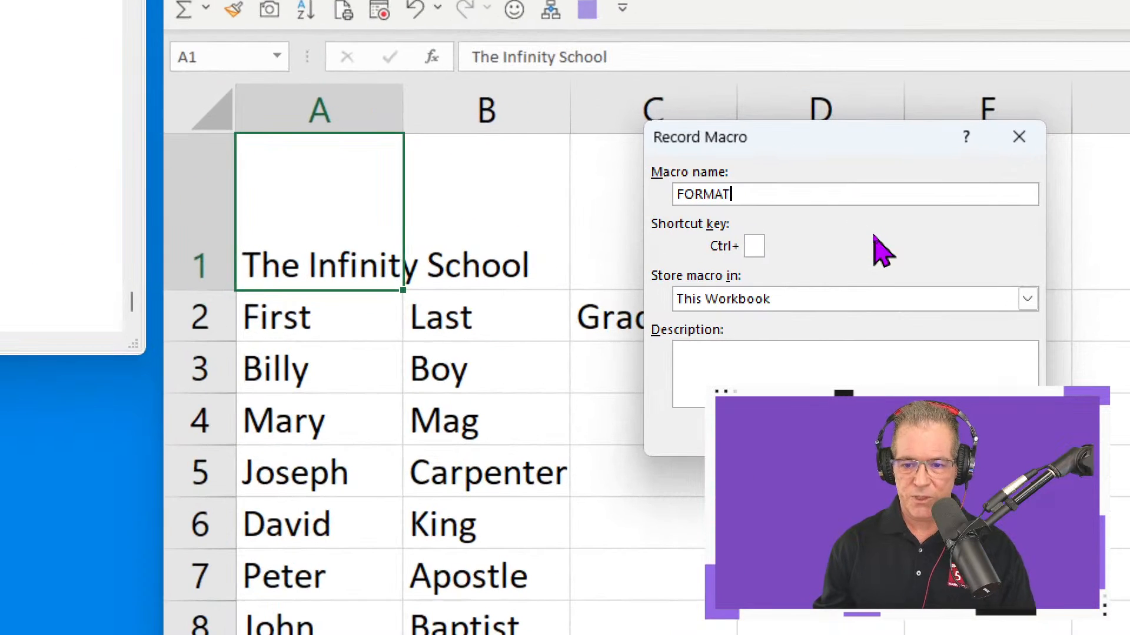
text(_)
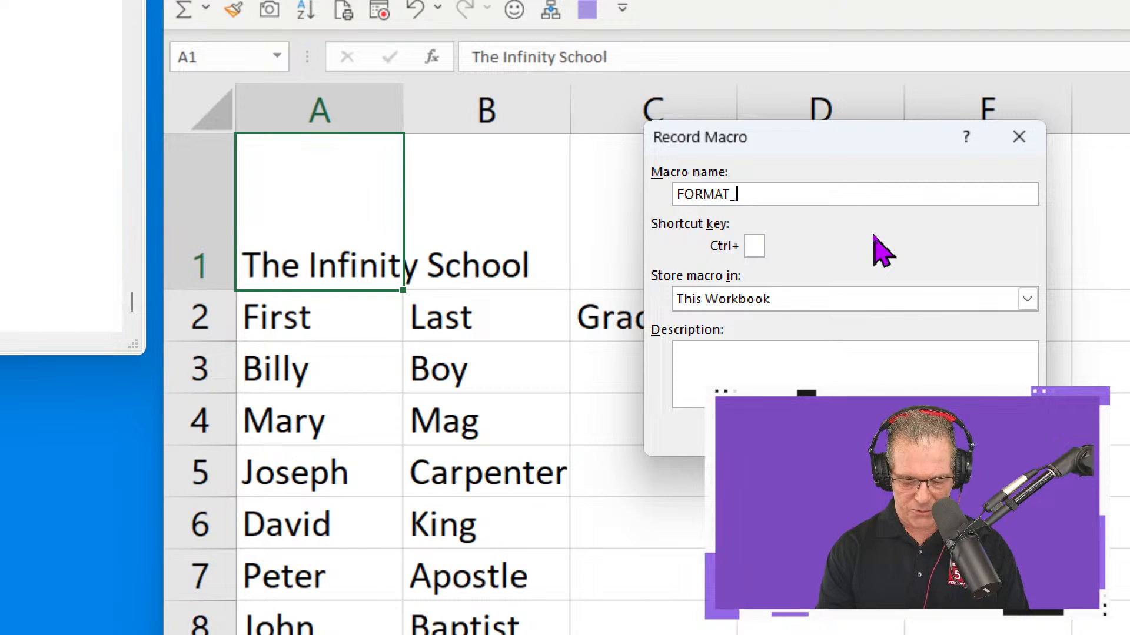
text(PURPLE)
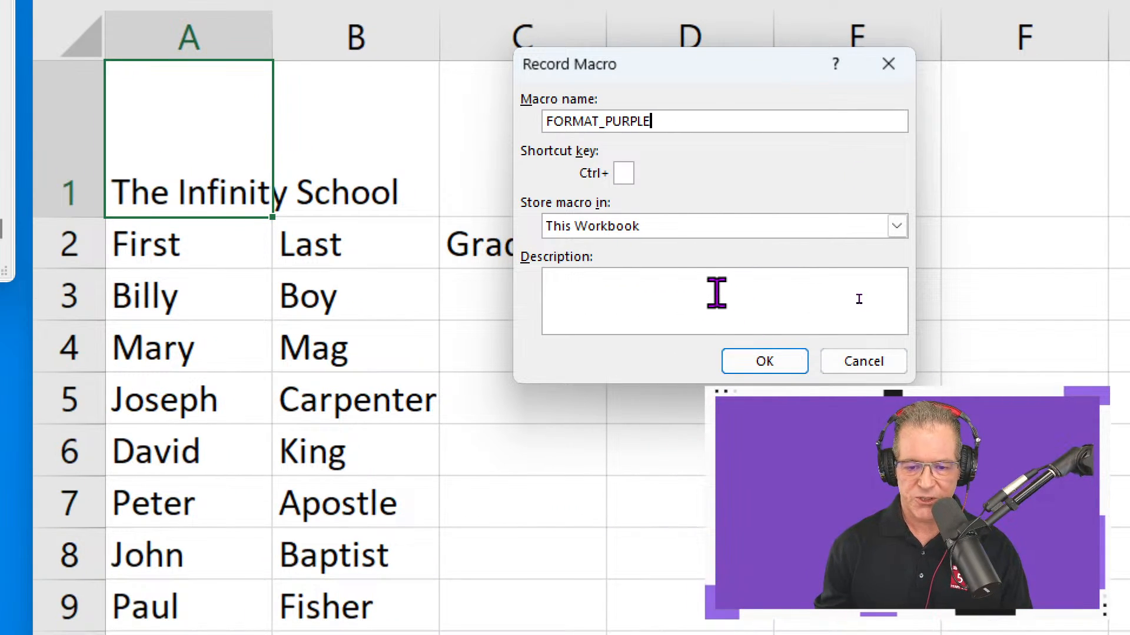
click(713, 293)
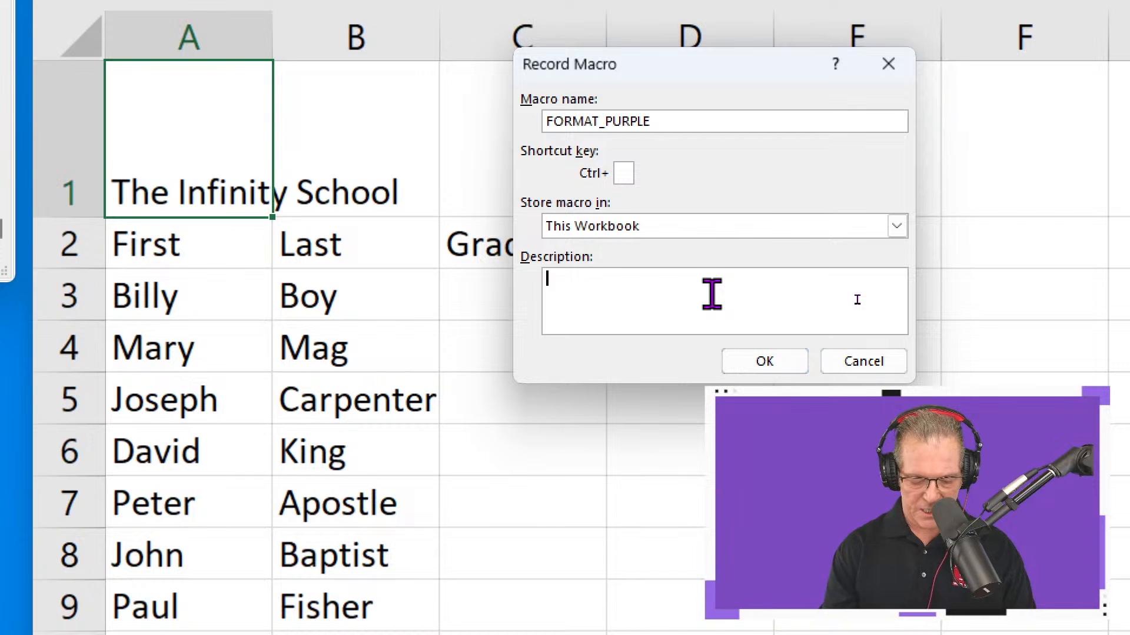
text(FORMATS)
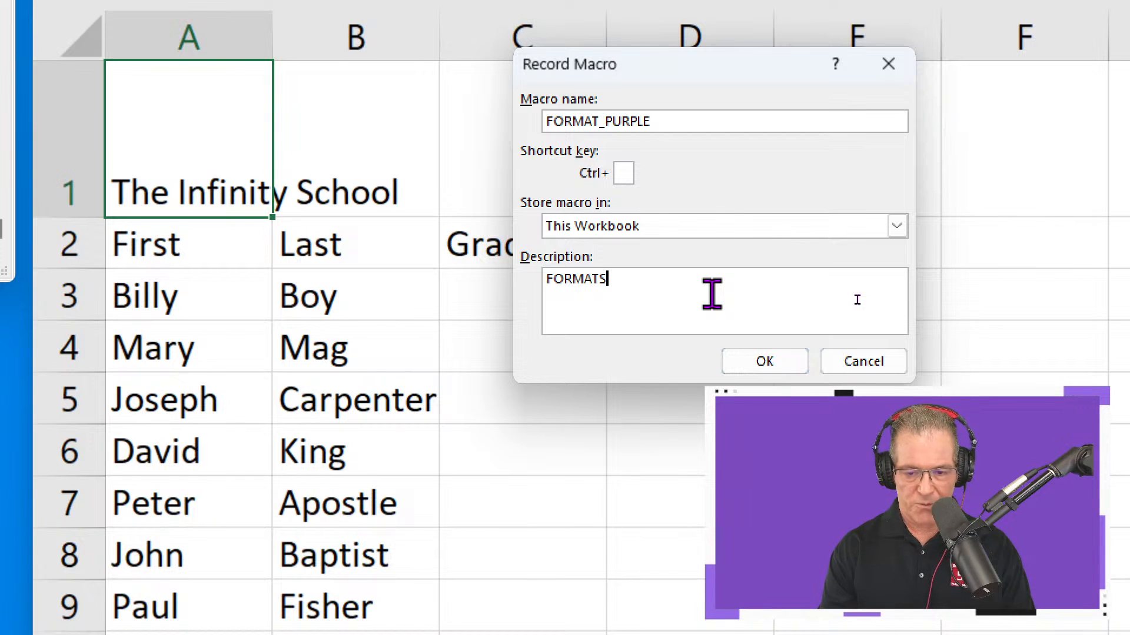
text( SHEET TO )
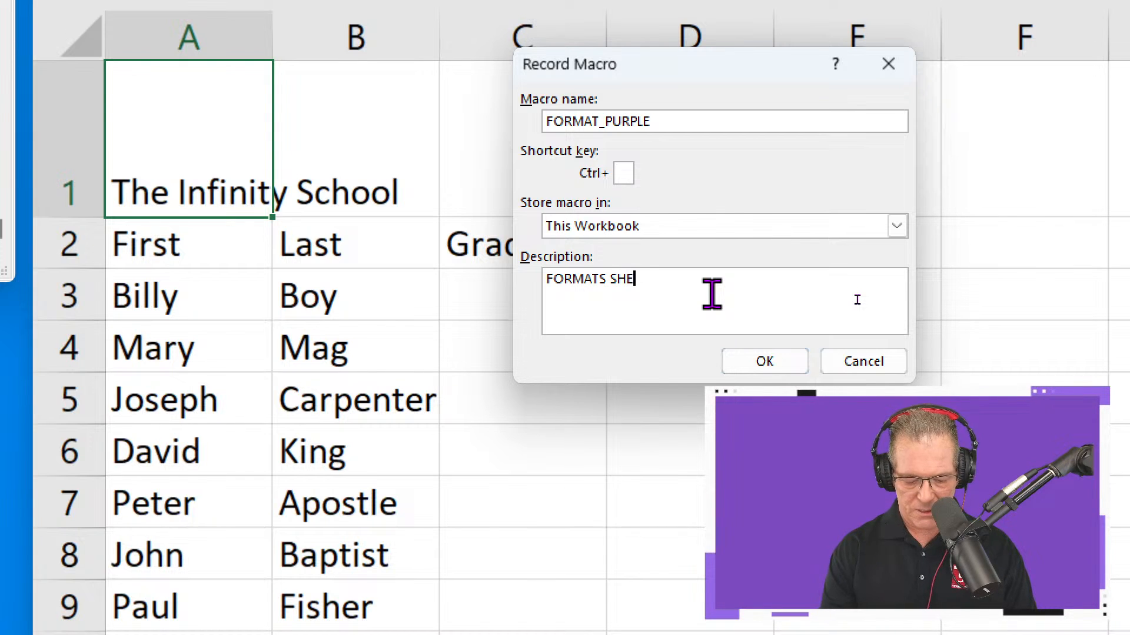
text(PURPLE)
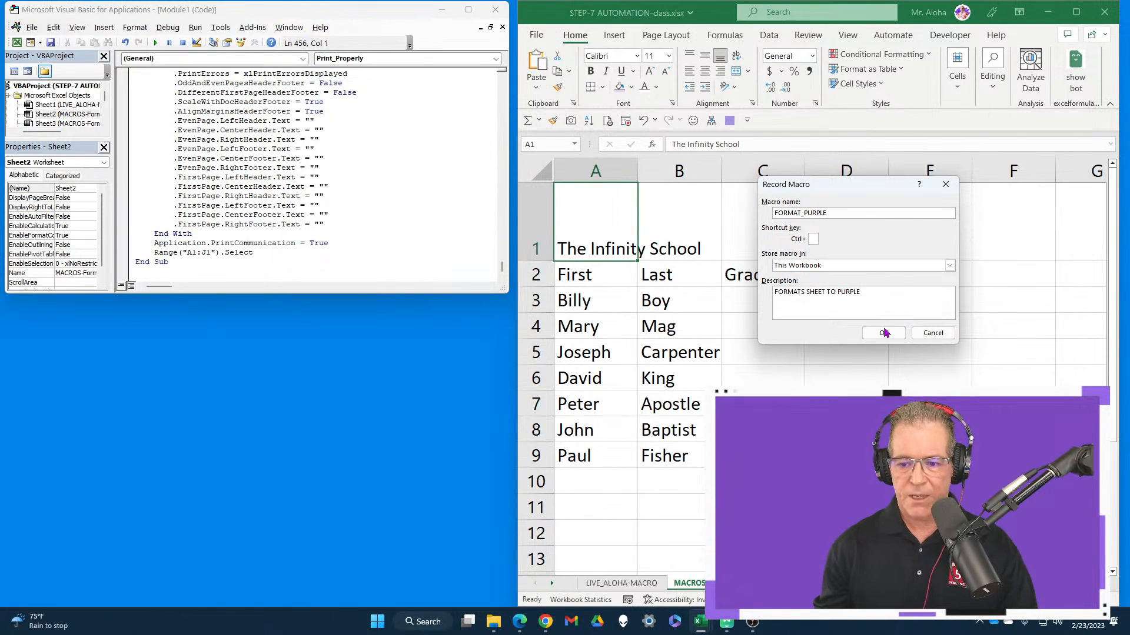
click(884, 333)
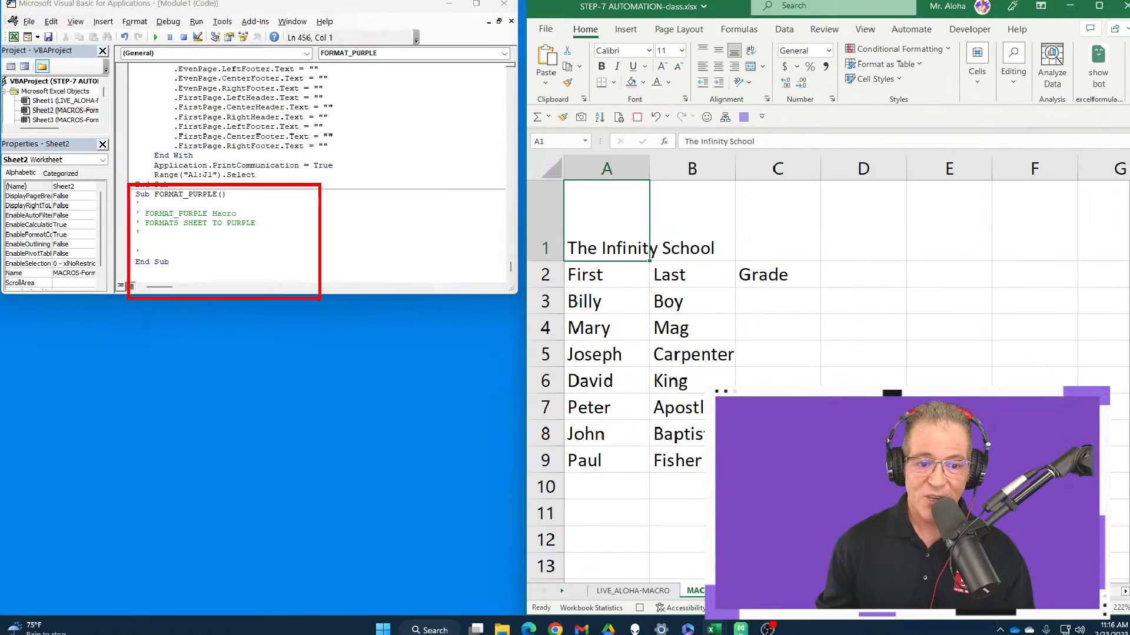
drag(617, 246, 759, 456)
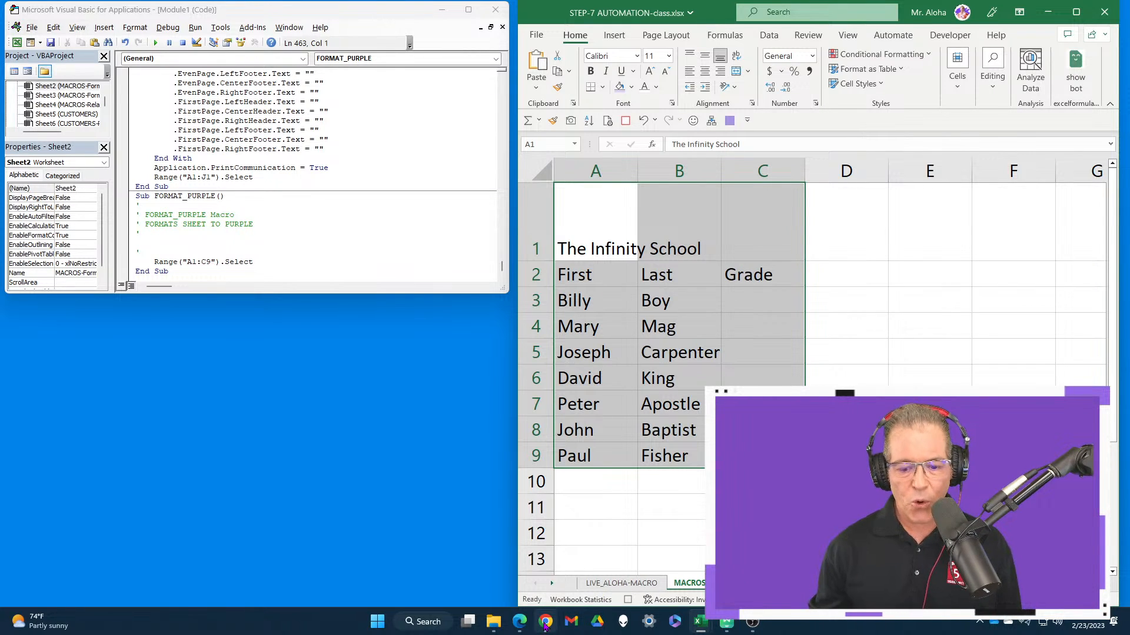
Switch to Chrome and view the excelvbaisfun.com home page, dismissing its free-course popup, and the excelformulabot.com page.
click(532, 501)
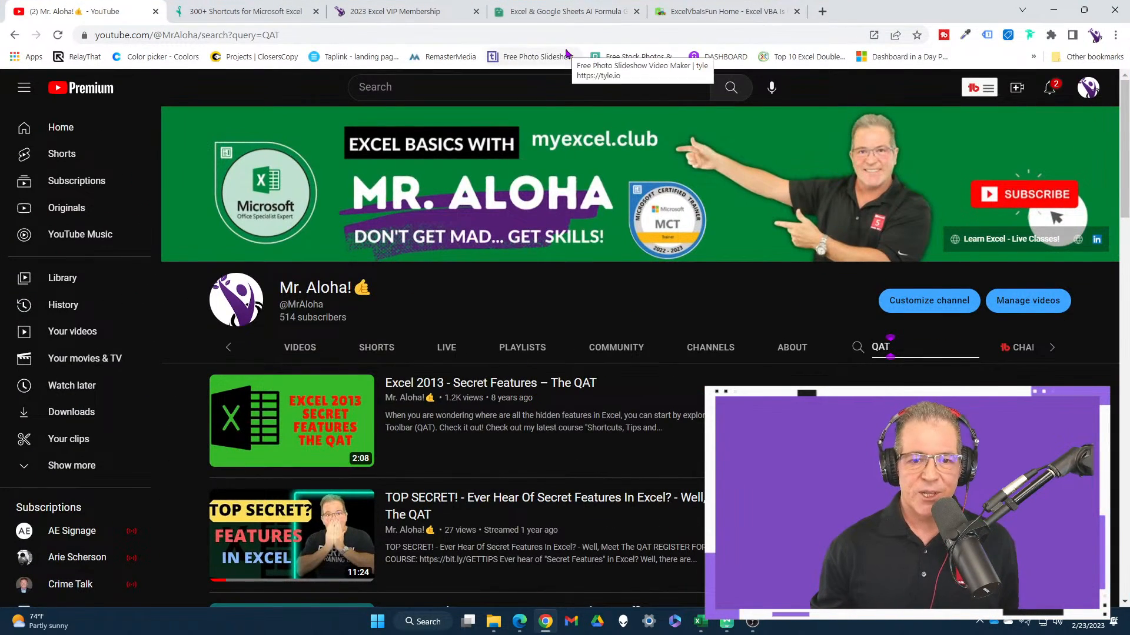
click(724, 12)
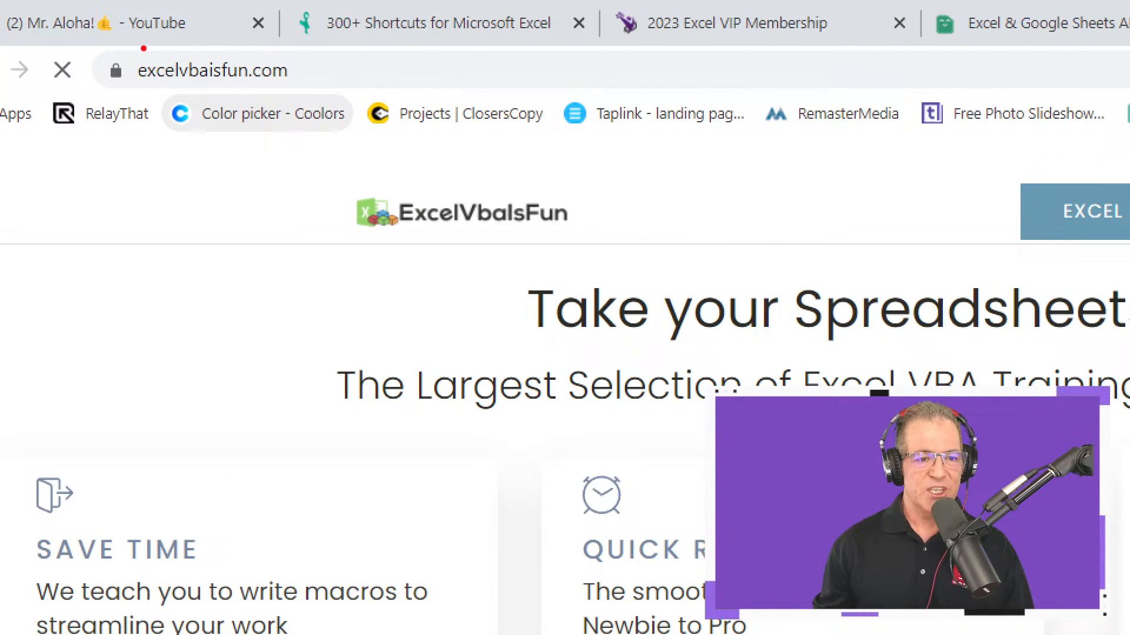
mouse_move(112, 40)
mouse_down()
mouse_move(126, 91)
mouse_move(336, 121)
mouse_up()
drag(289, 69, 443, 70)
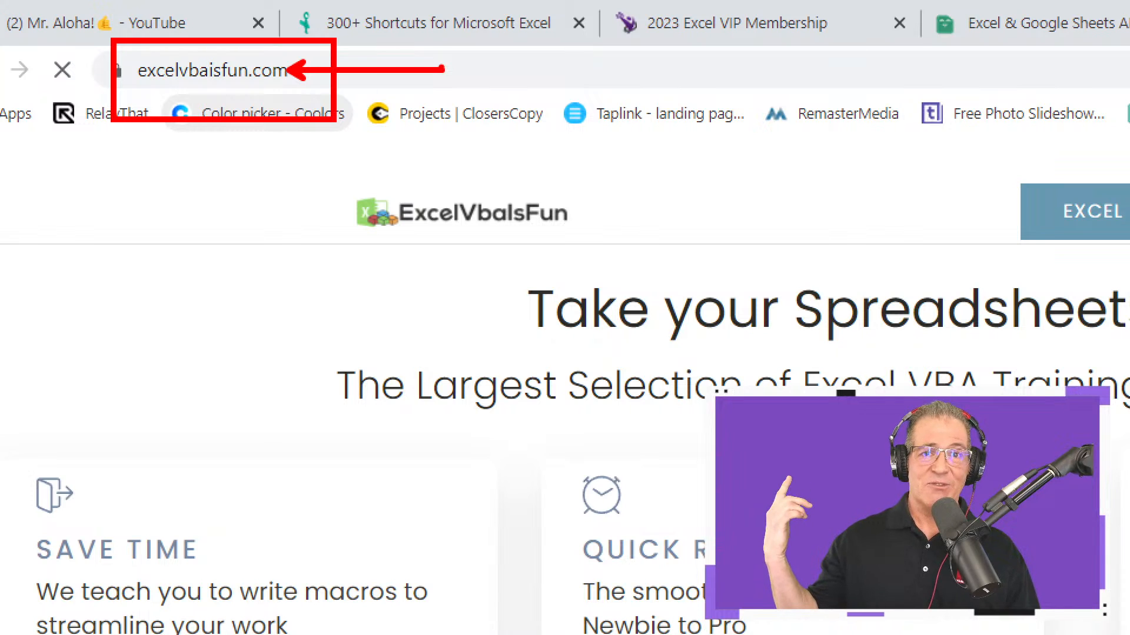
key(Escape)
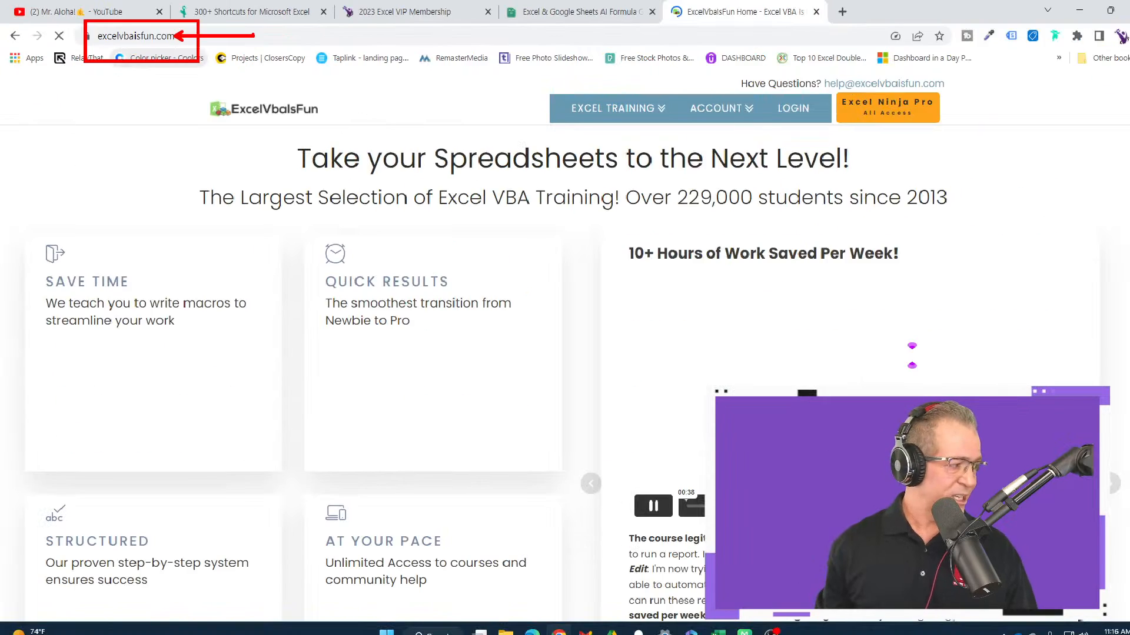
click(190, 37)
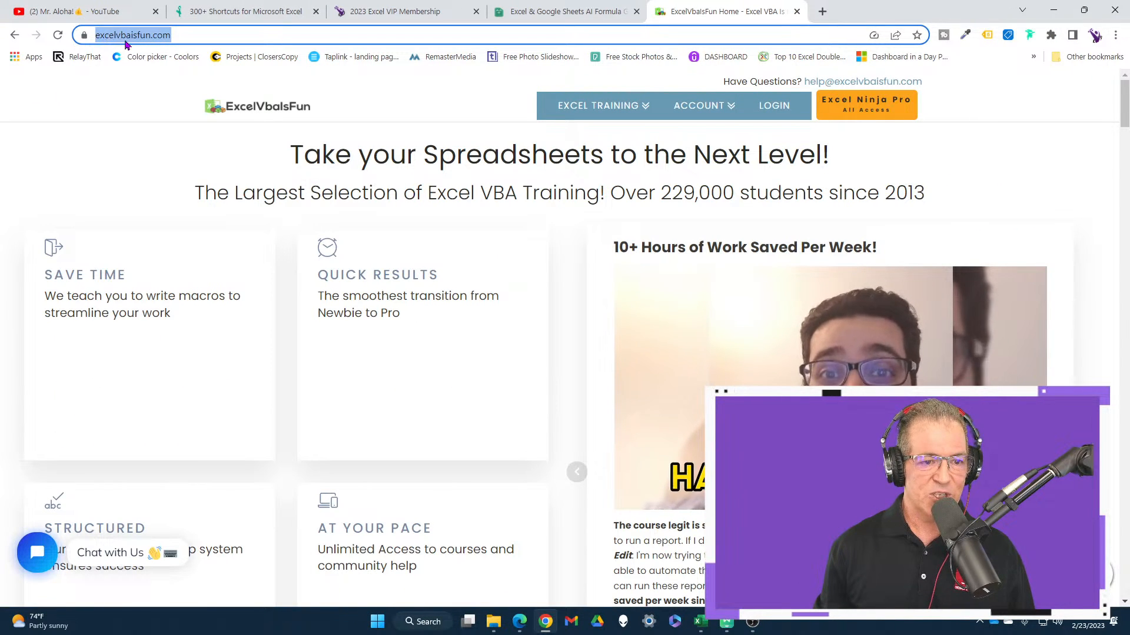
key(alt+Tab)
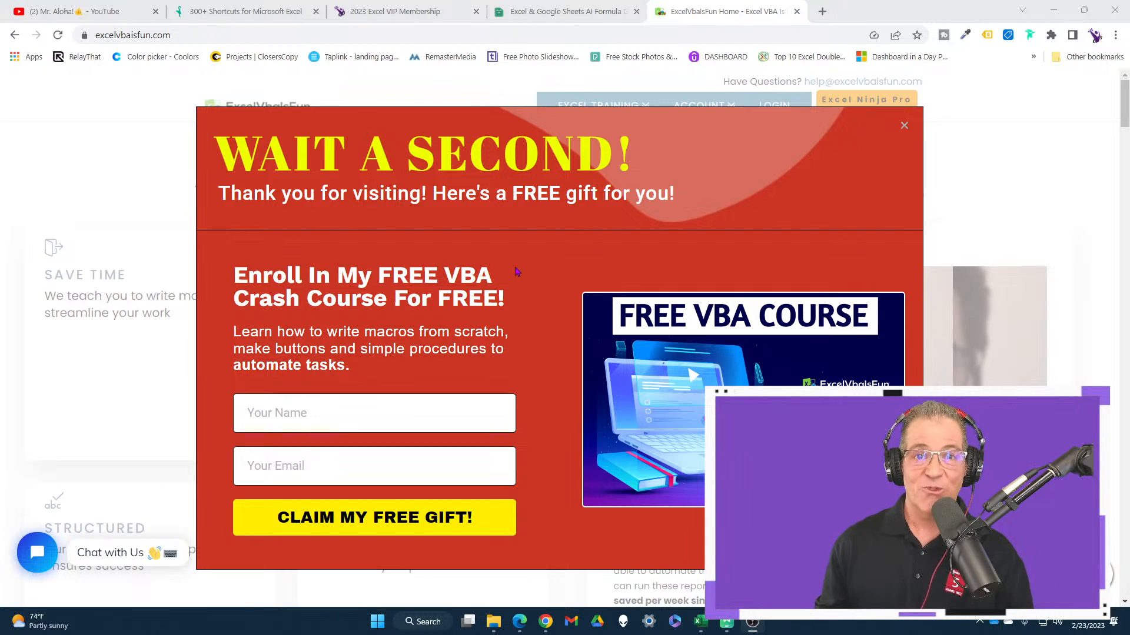
click(905, 129)
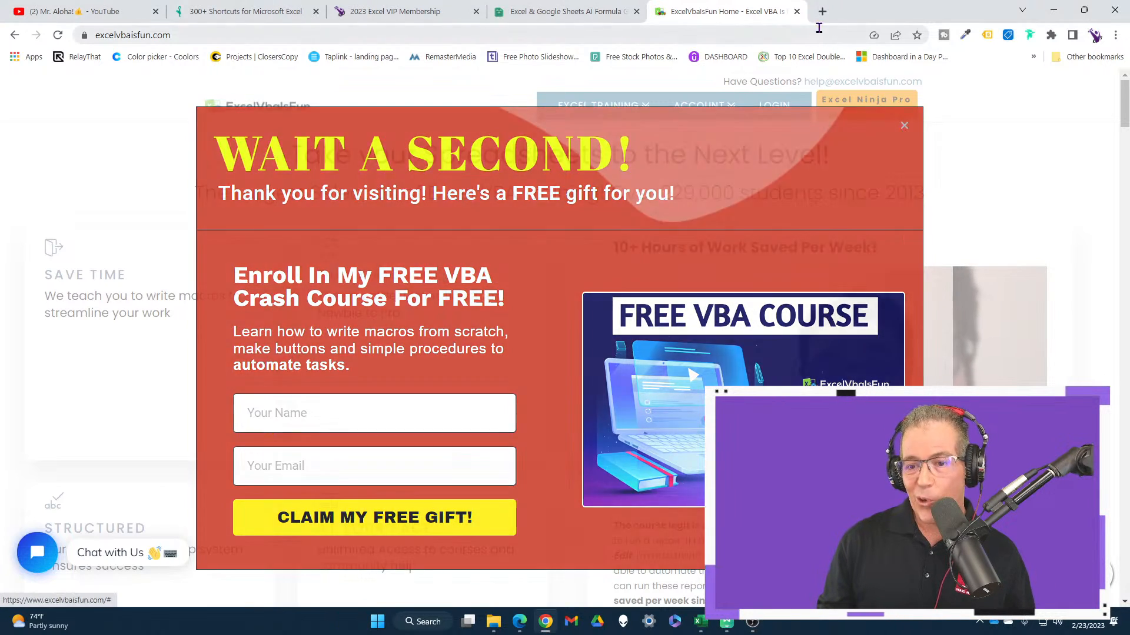
click(565, 11)
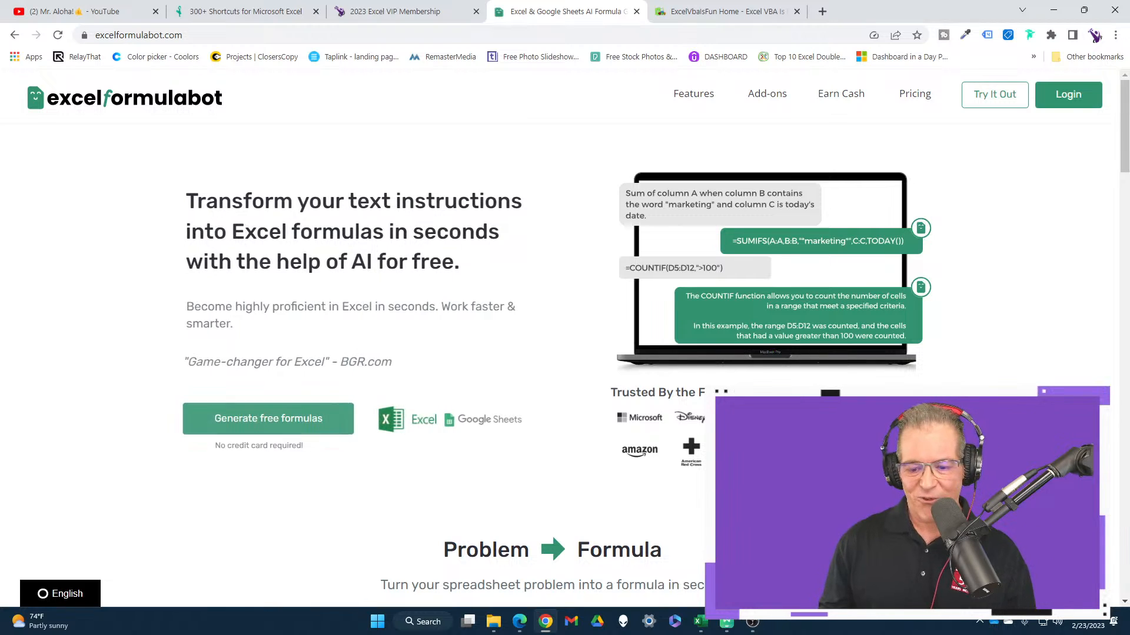
Minimize the browser to return to the Excel worksheet and Visual Basic editor side by side.
mouse_move(699, 627)
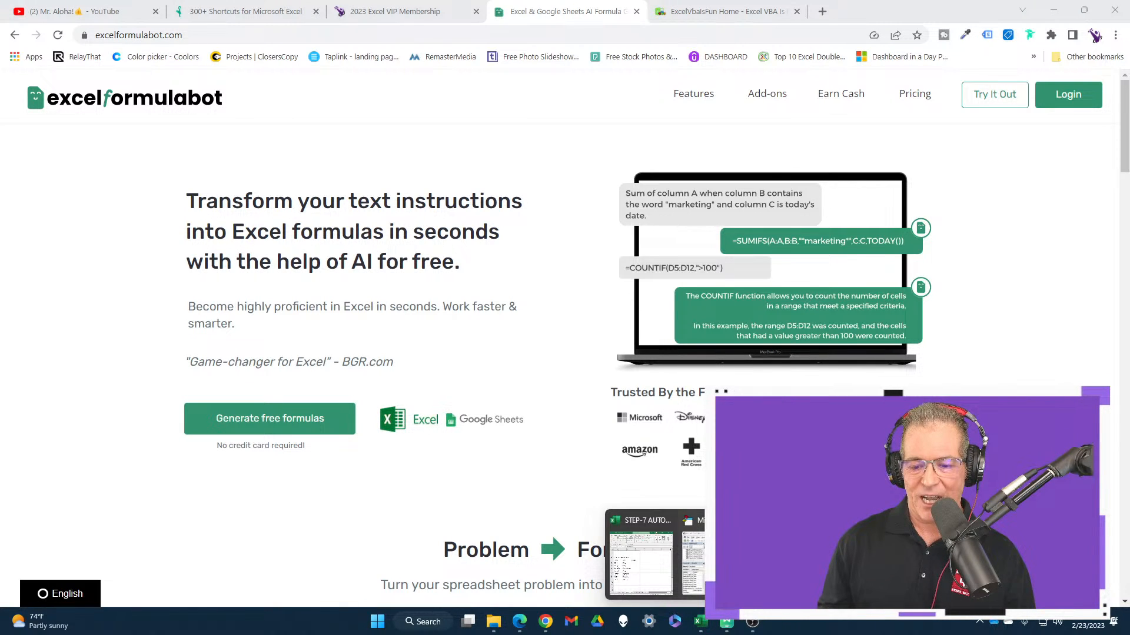
click(729, 564)
mouse_move(700, 621)
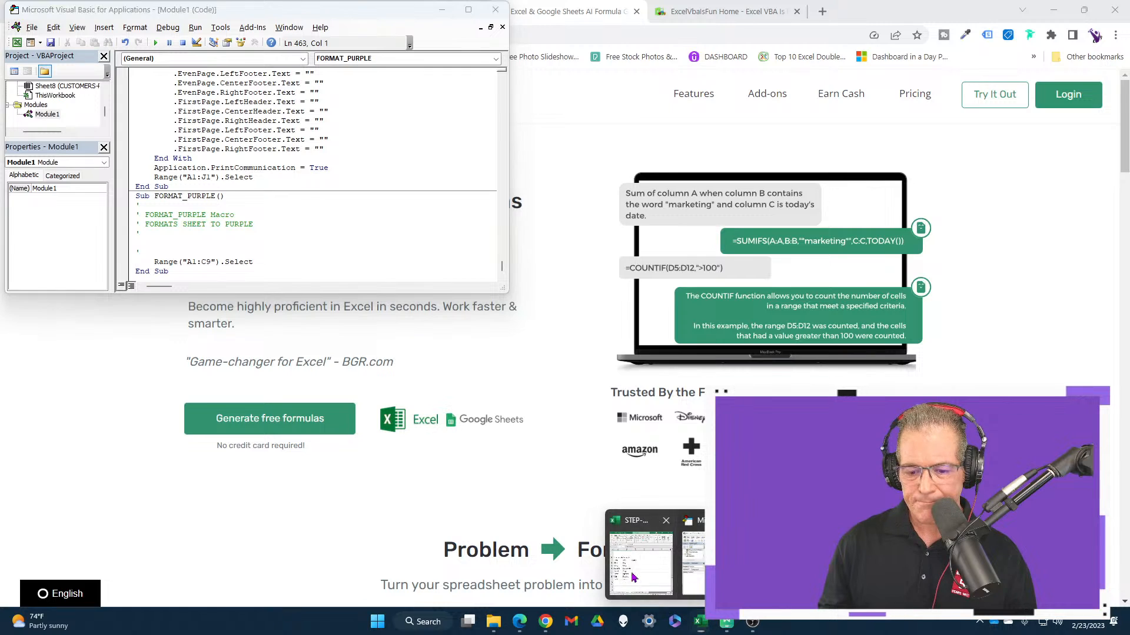
click(632, 574)
click(406, 486)
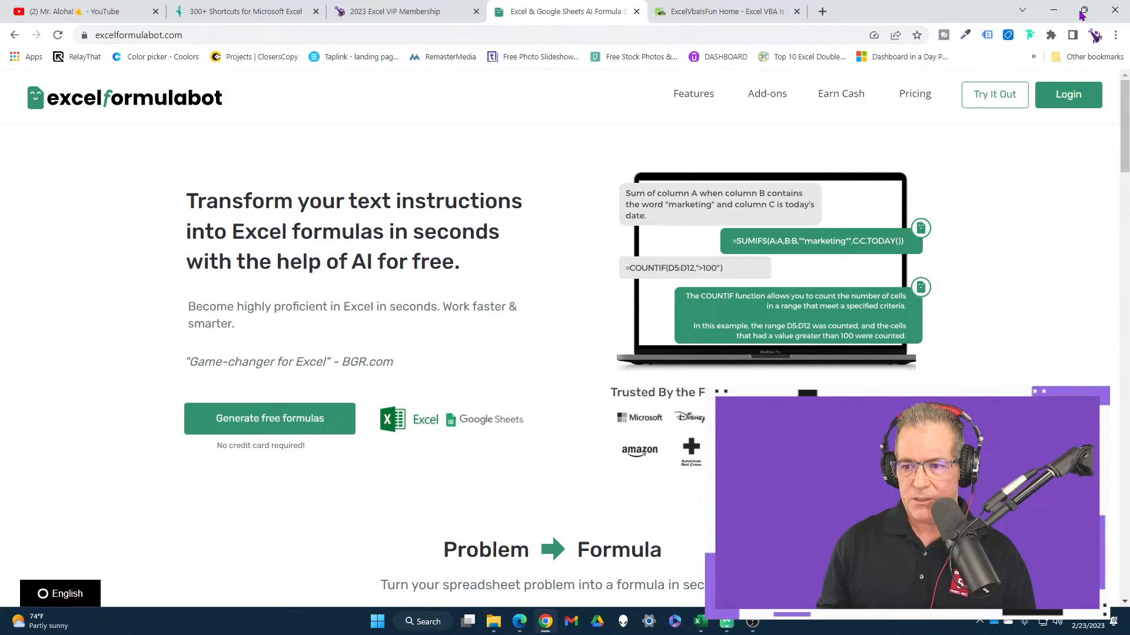
click(1053, 11)
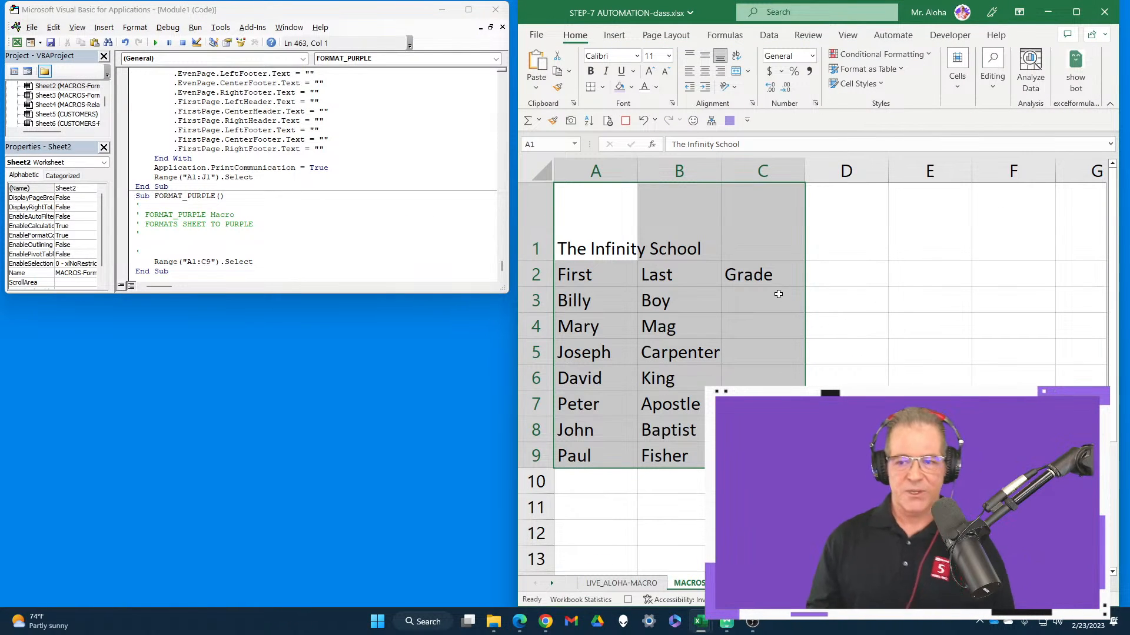
Open the excelformulabot AI Formula Generator add-in pane in Excel to view it, and close it again.
click(1079, 84)
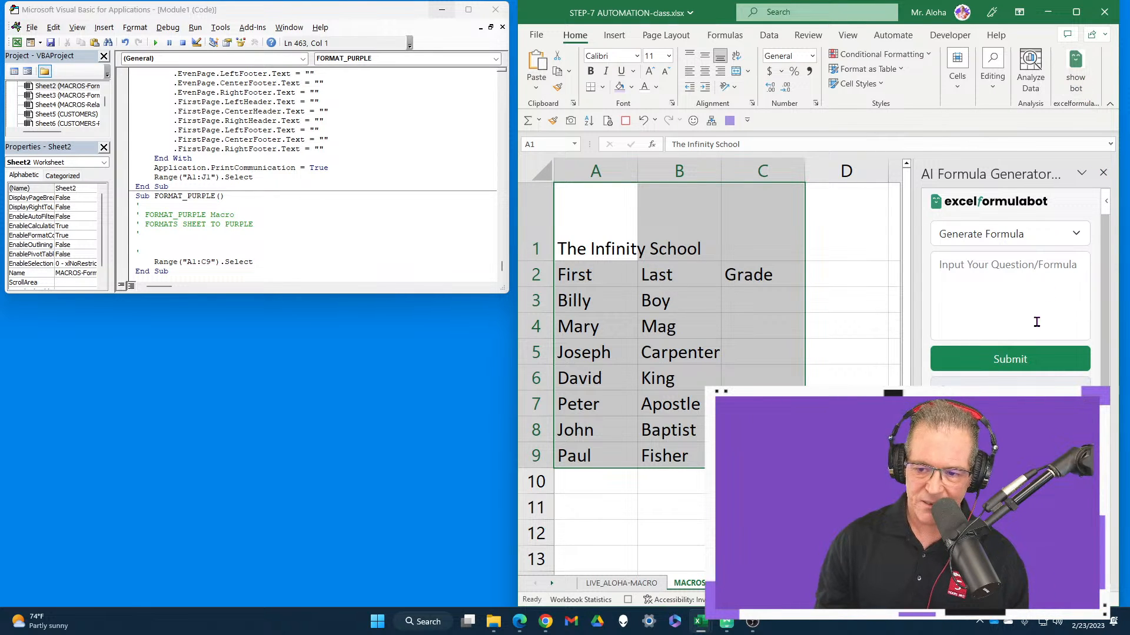
click(1103, 174)
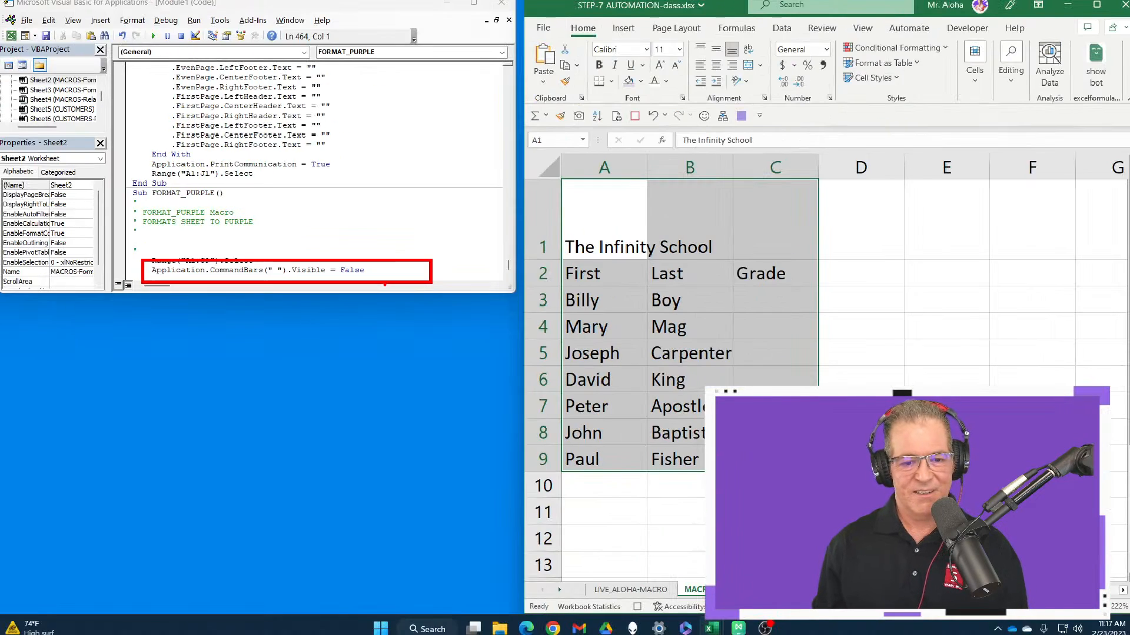
Delete the Application.CommandBars(" ").Visible = False line from the FORMAT_PURPLE code in Module1.
drag(363, 271, 157, 274)
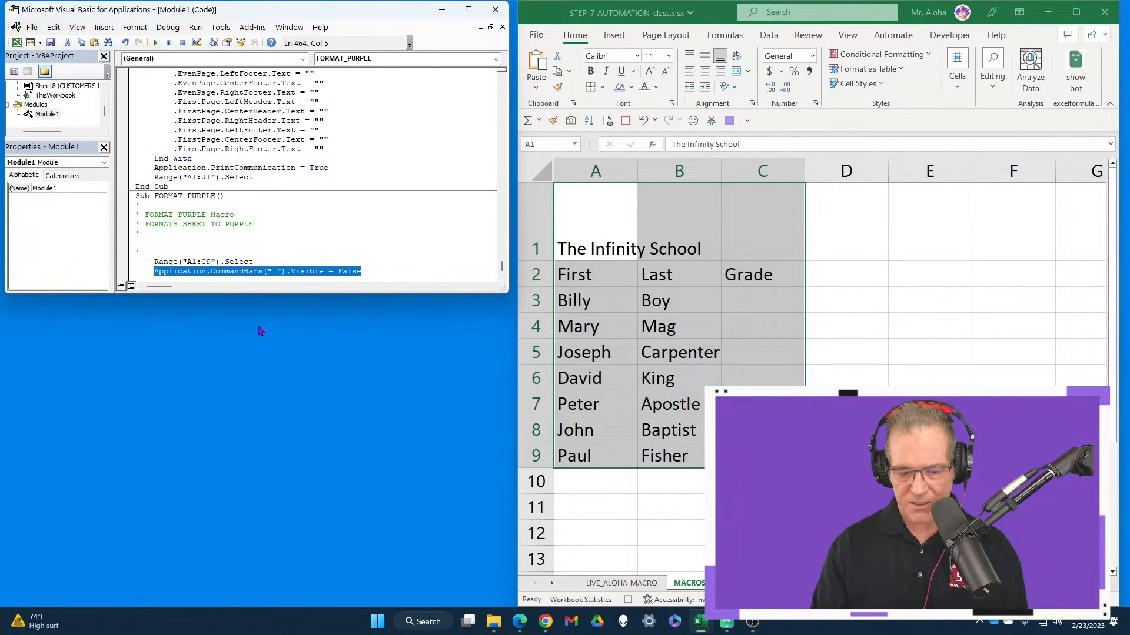
key(Delete)
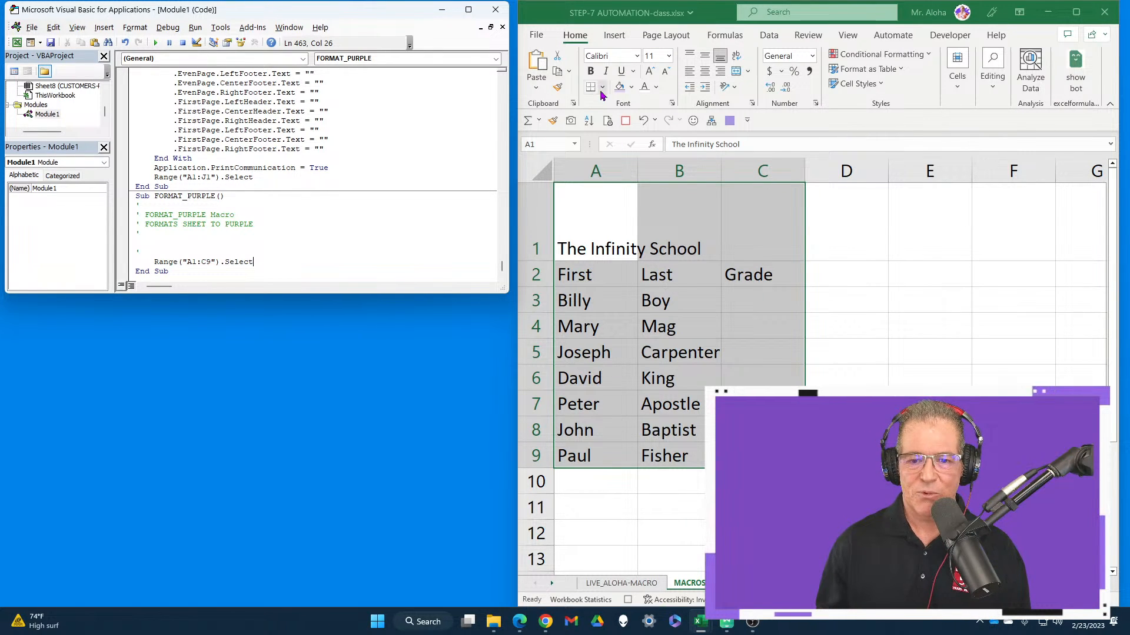
Apply All Borders to the selected table A1:C9 in Excel and make the title and header rows A1:C2 bold.
right_click(742, 217)
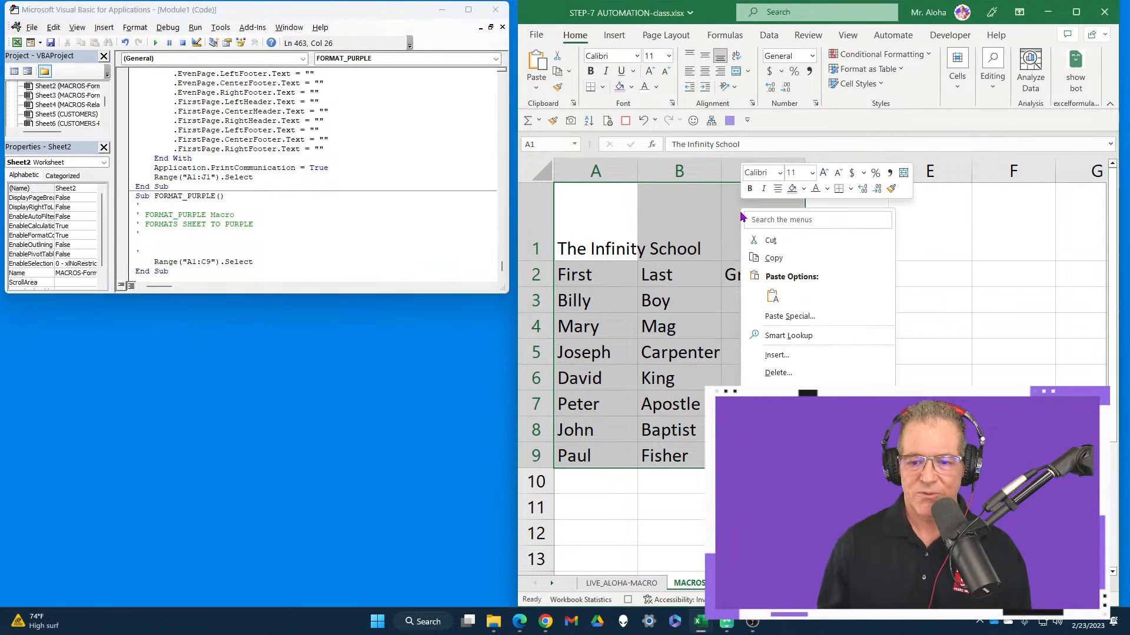
click(850, 189)
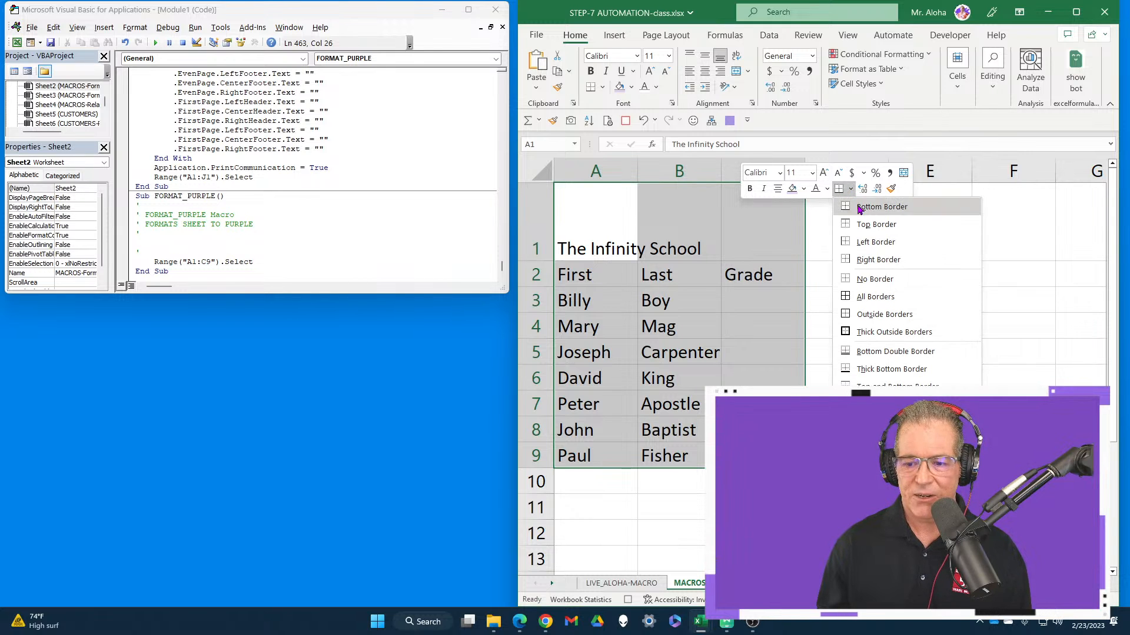
click(875, 295)
drag(618, 229, 768, 274)
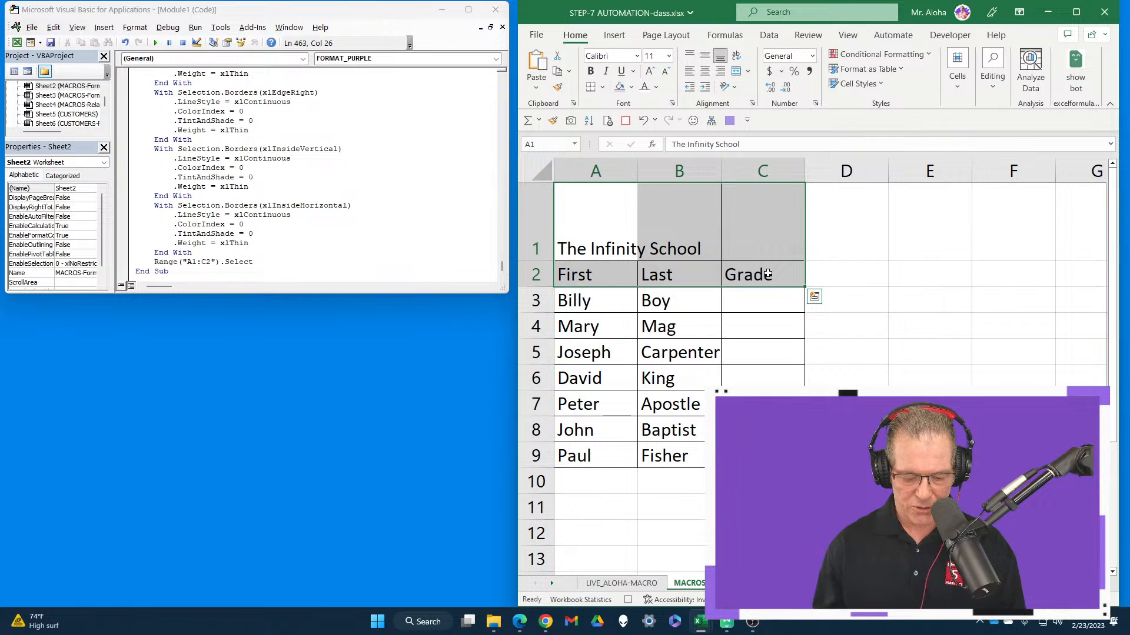
key(ctrl+b)
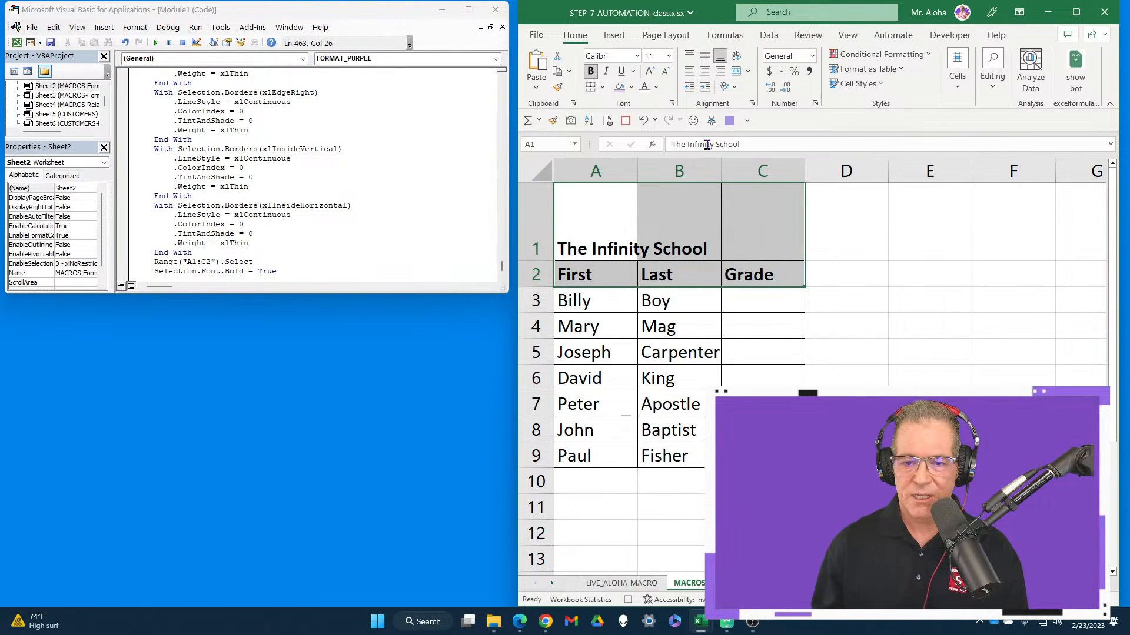
Merge and center the title across A1:C1 and align it vertically to the middle.
drag(607, 217, 749, 214)
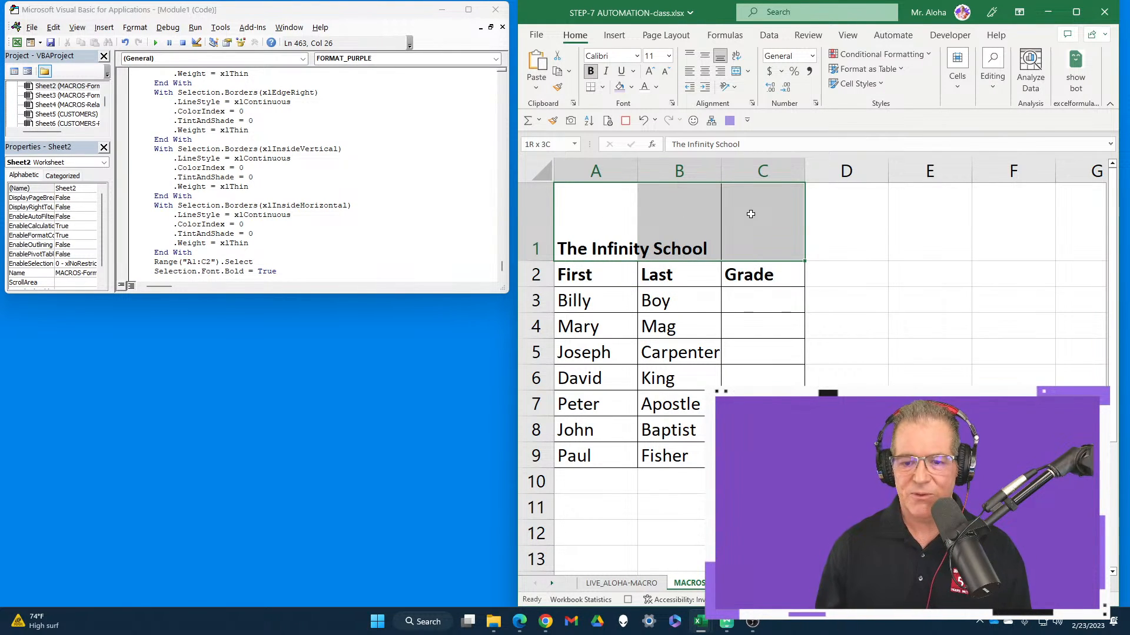
click(735, 73)
click(704, 56)
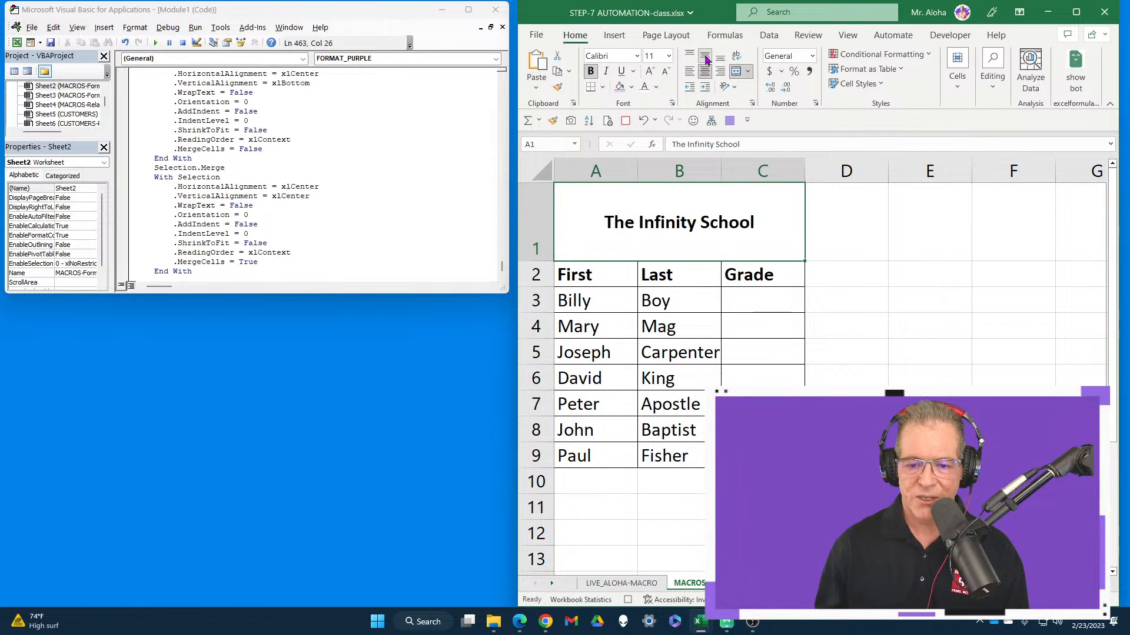
Fill the merged title cell with the standard purple color and make its text white.
click(632, 88)
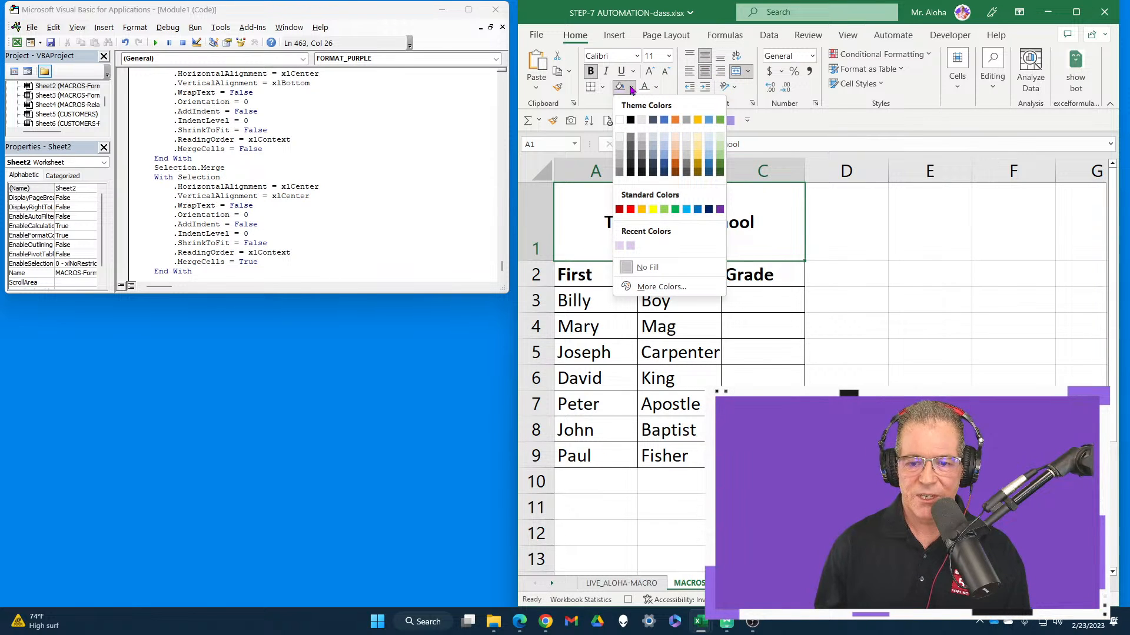
click(720, 209)
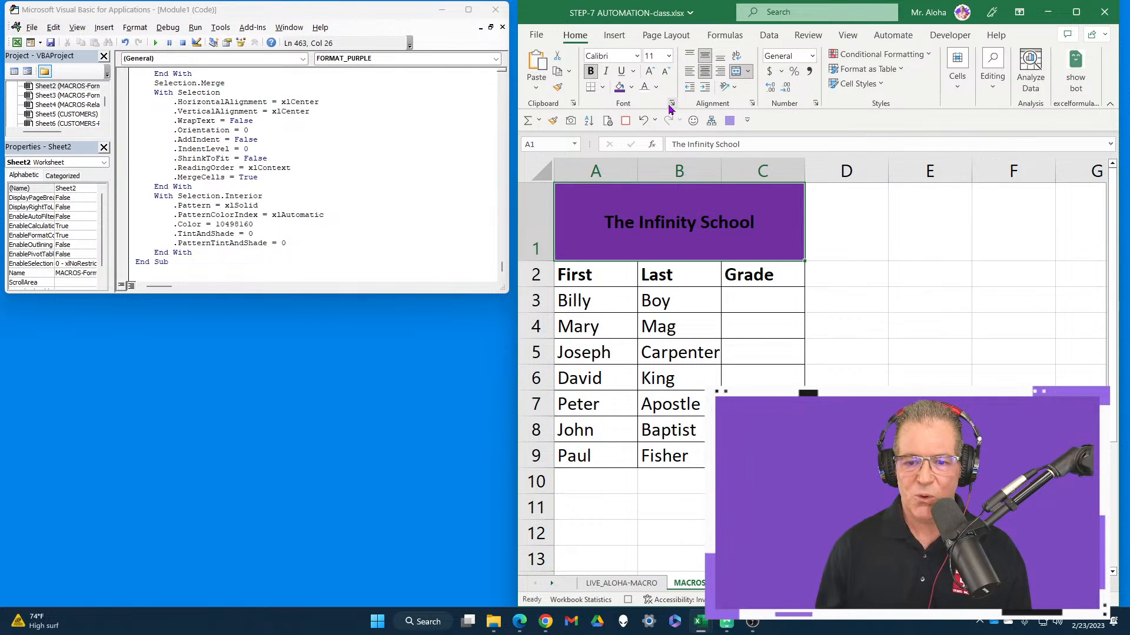
click(645, 86)
Give the column headers in A2:C2 a standard purple font and the first recent light purple fill.
click(599, 275)
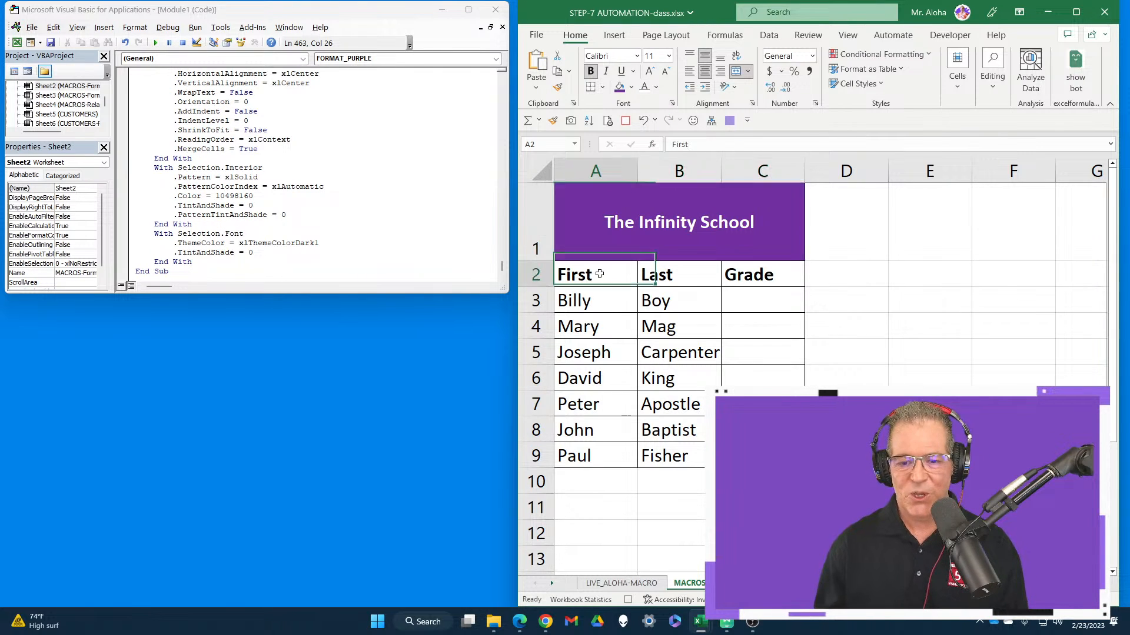
drag(599, 274, 759, 275)
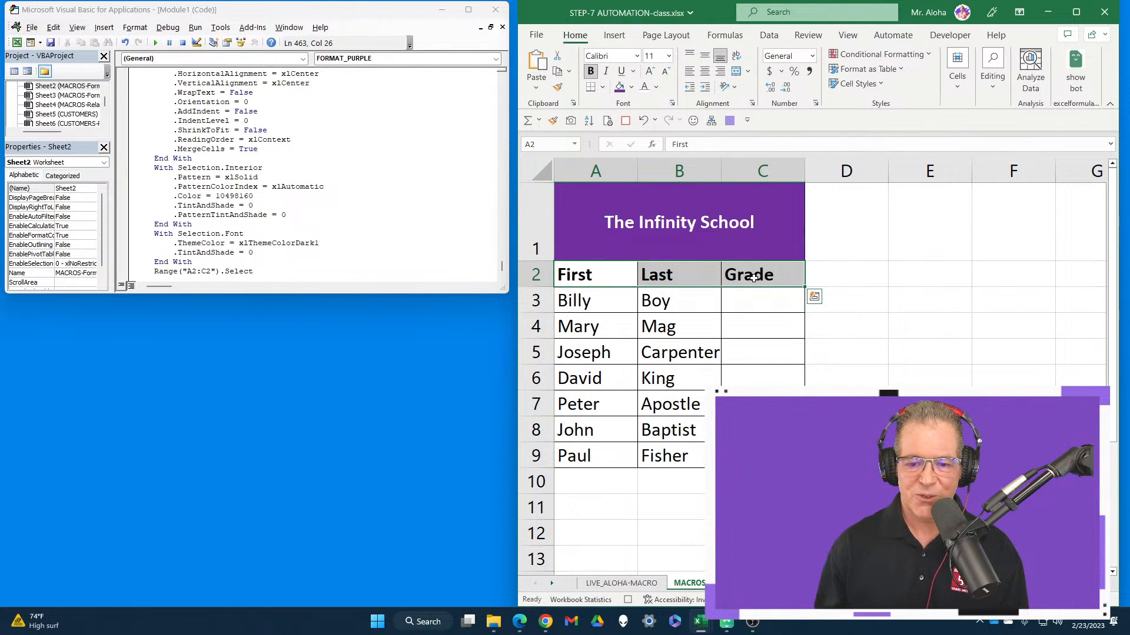
click(656, 87)
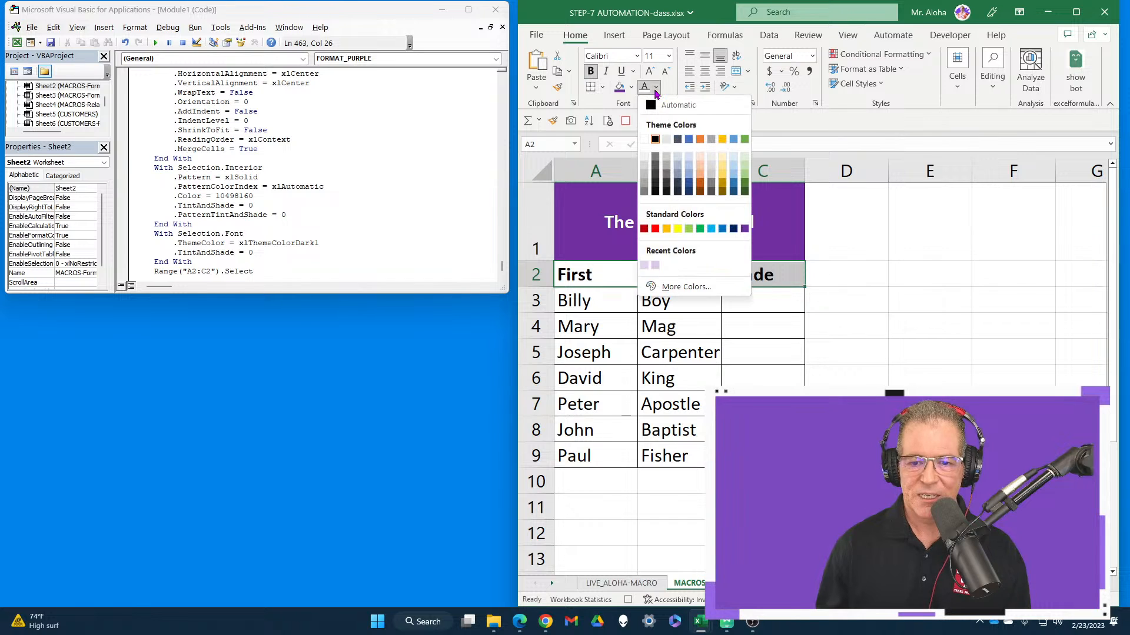
click(744, 229)
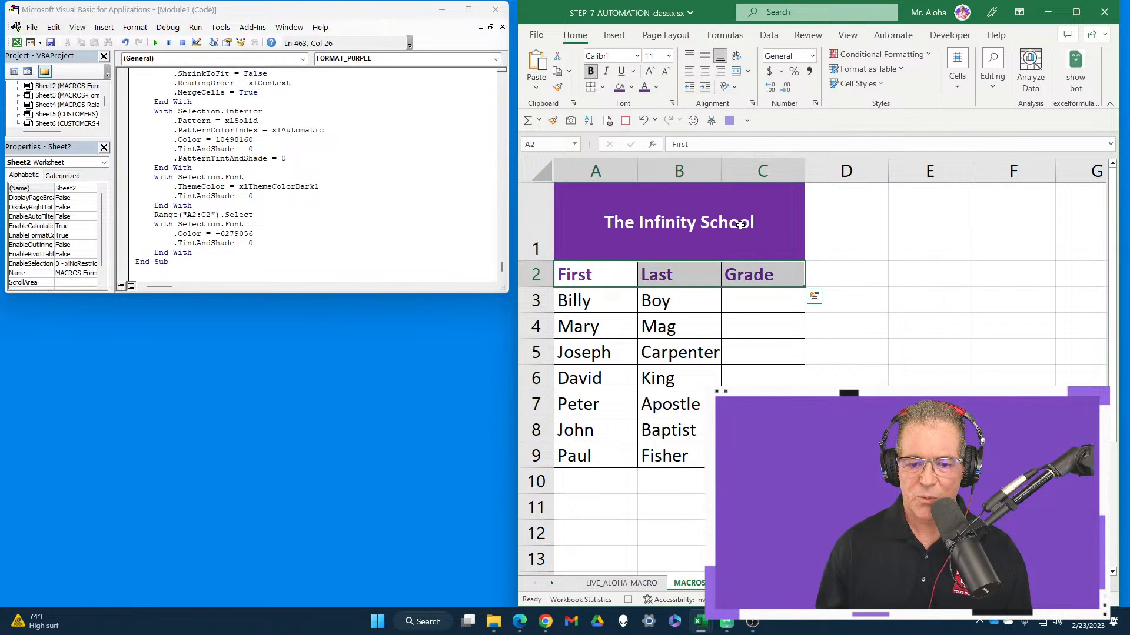
click(631, 88)
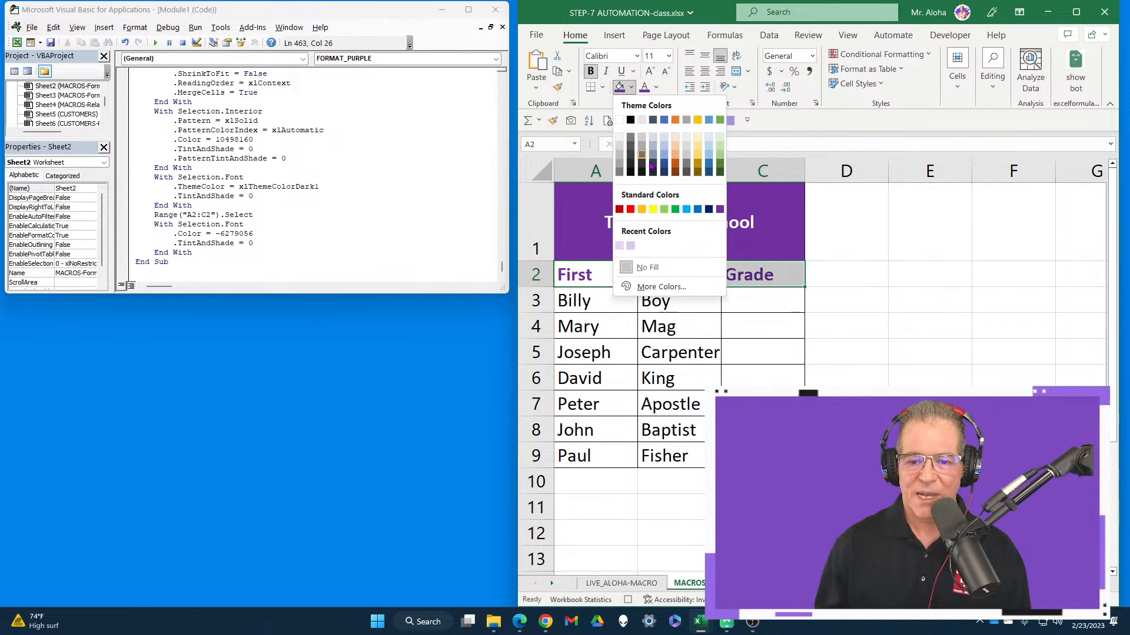
click(619, 246)
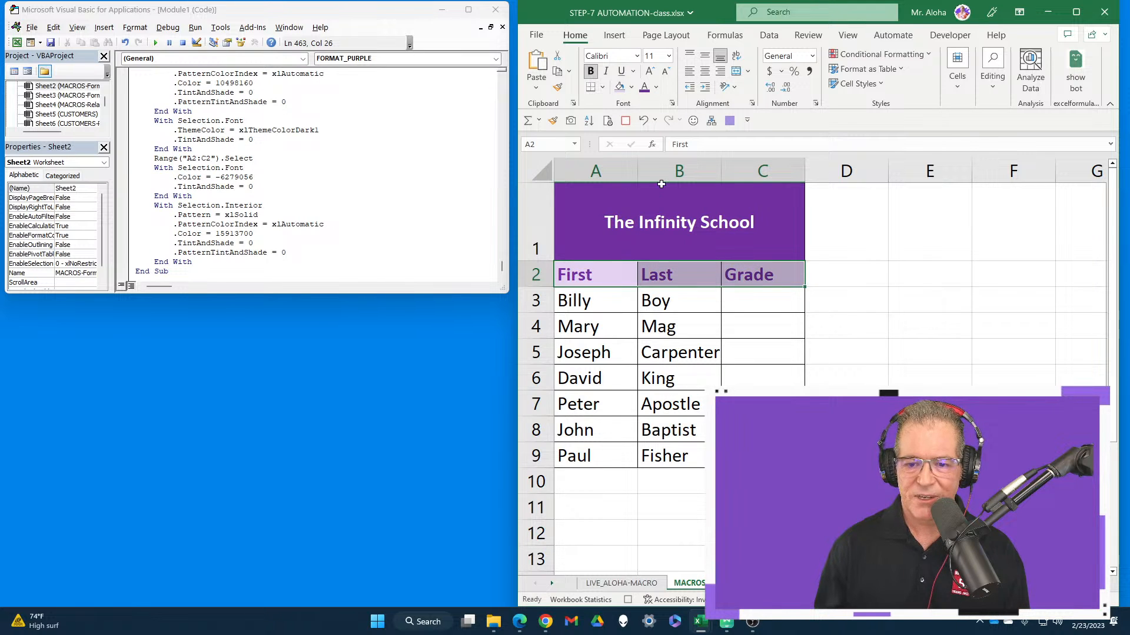
Center the headers in A2:C2, set their font color to Automatic, and select the title cell.
click(704, 71)
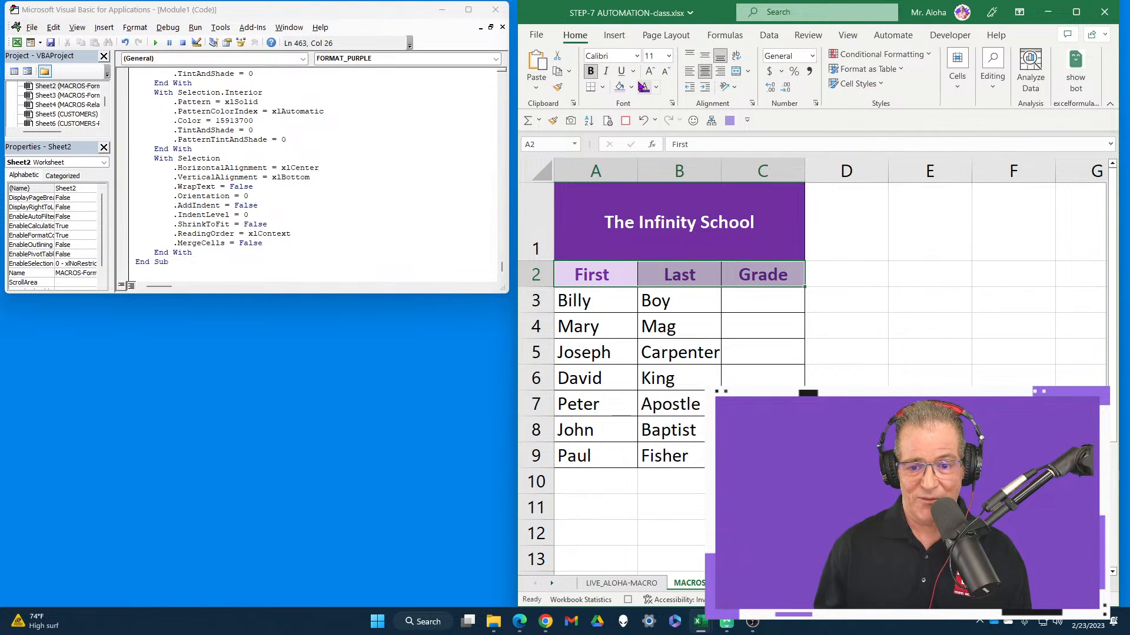
click(631, 87)
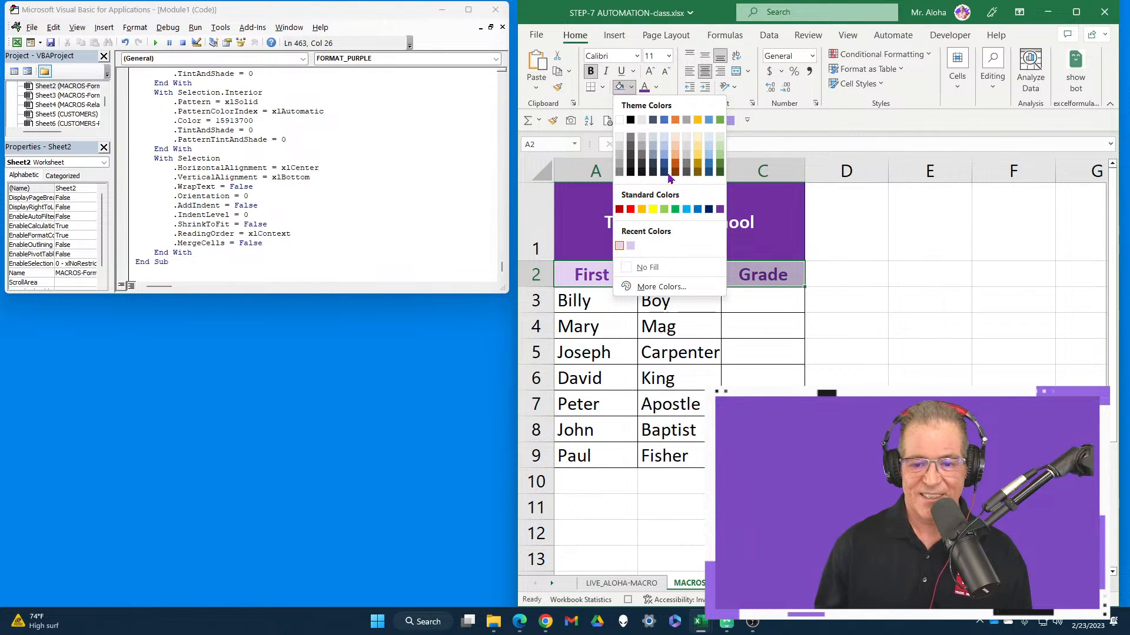
click(777, 198)
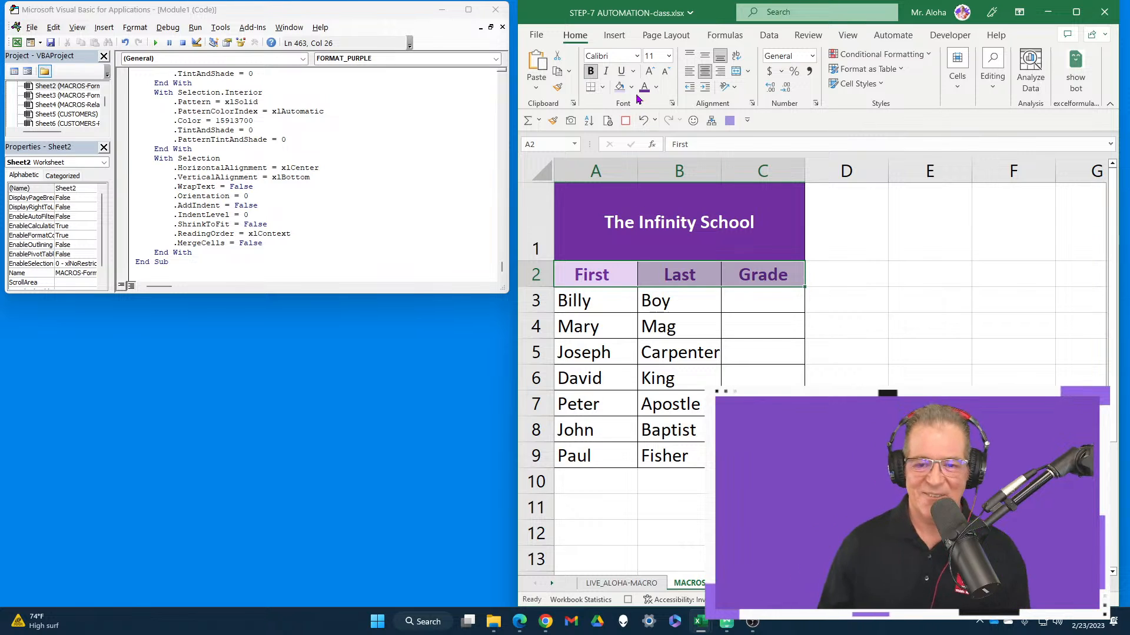
click(656, 87)
click(650, 107)
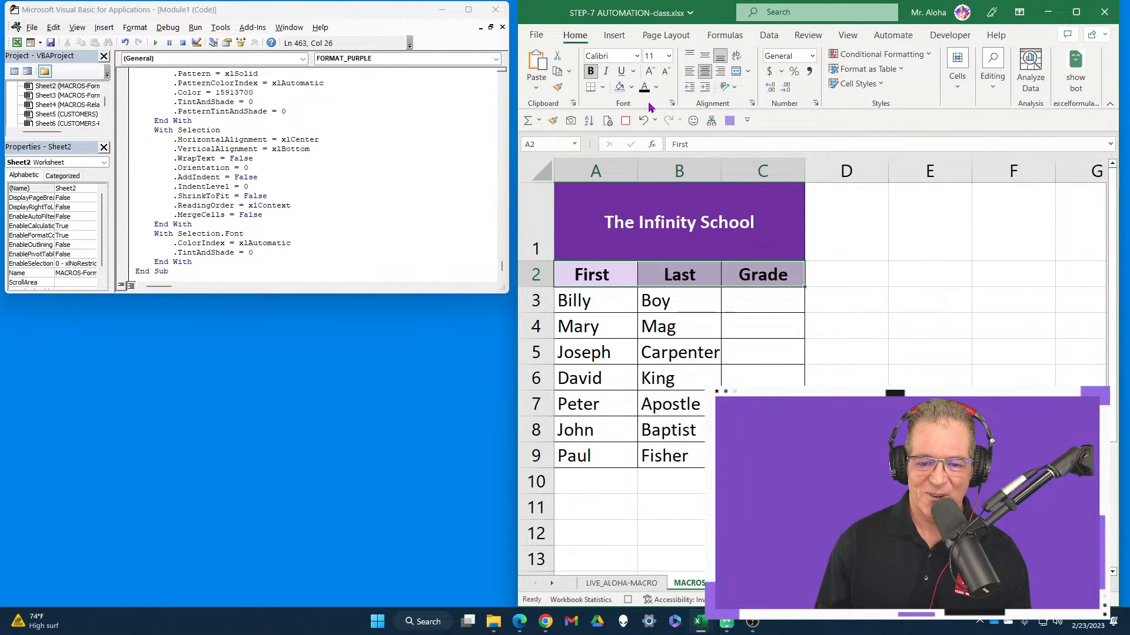
click(577, 210)
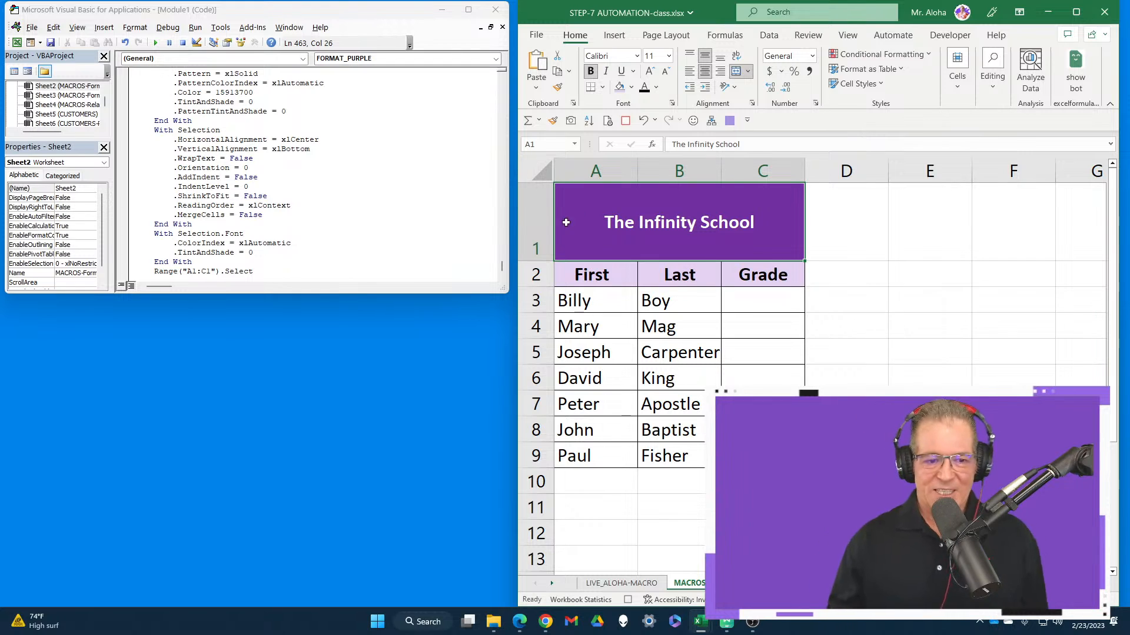
Review the recorded FORMAT_PURPLE code in the Visual Basic editor, making the editor window taller to show more lines.
scroll(352, 260, down, 1)
scroll(287, 216, up, 8)
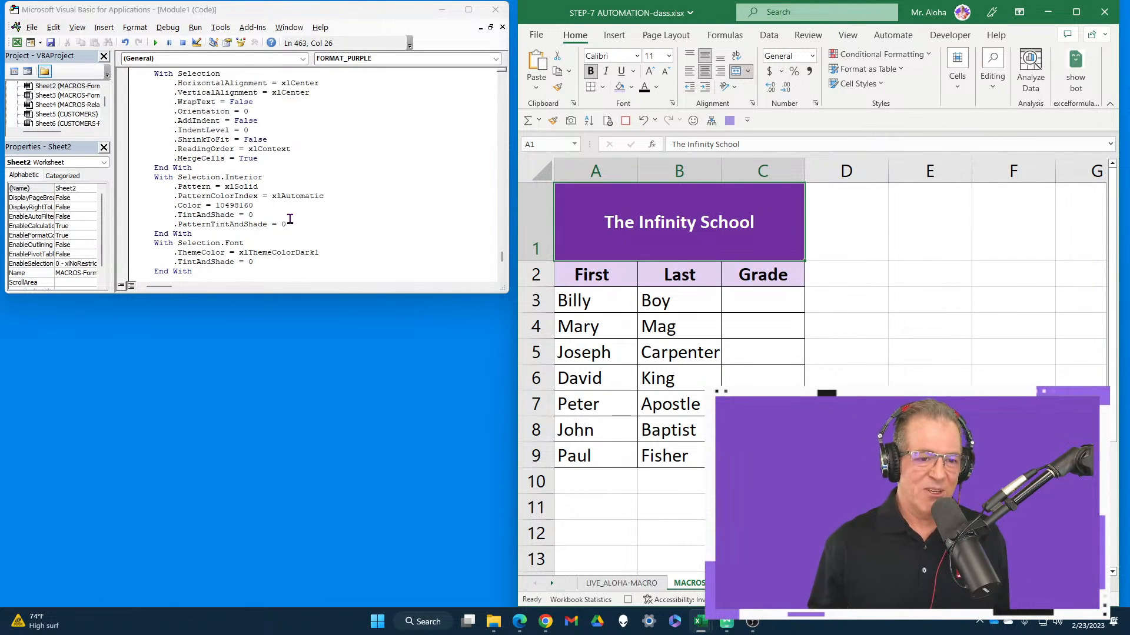
scroll(291, 217, down, 4)
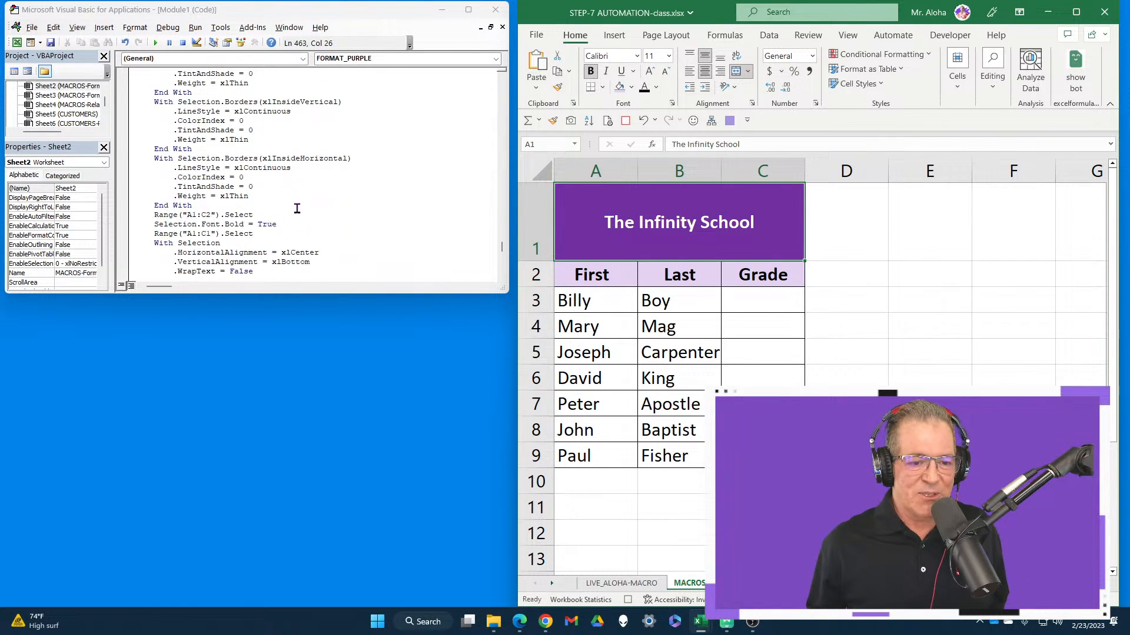
scroll(296, 205, up, 12)
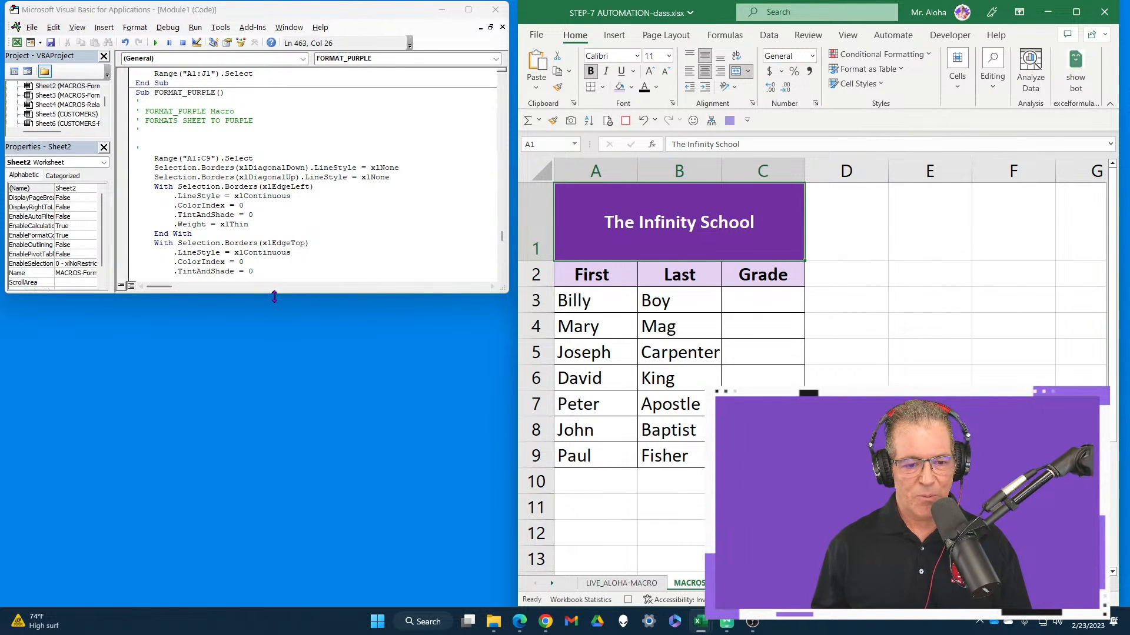
drag(274, 293, 288, 549)
scroll(276, 272, down, 10)
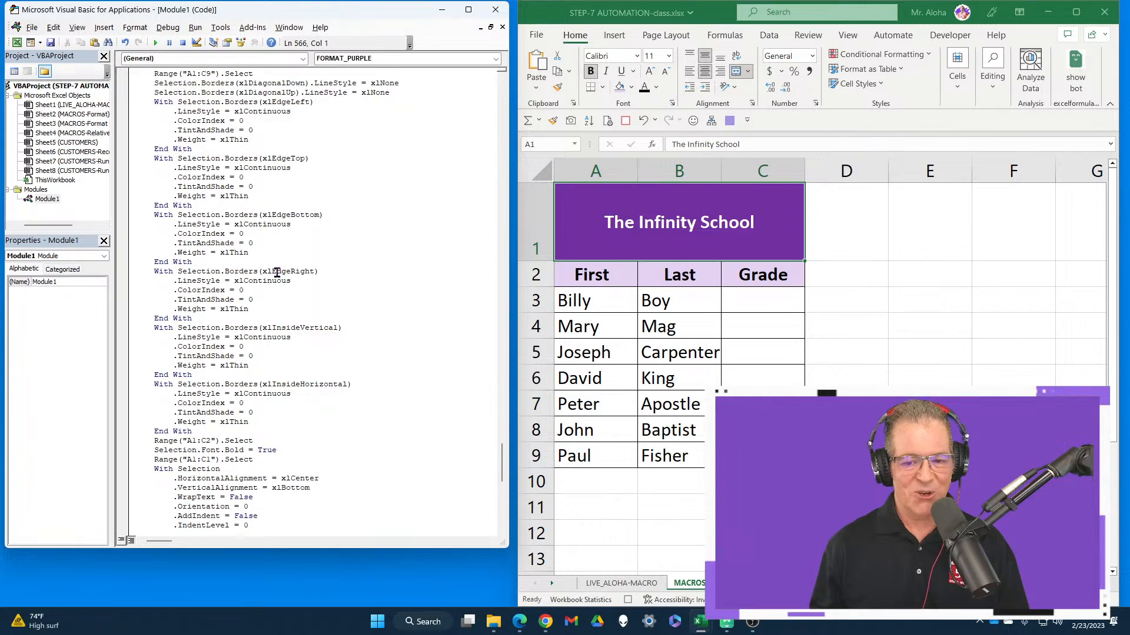
scroll(264, 306, up, 5)
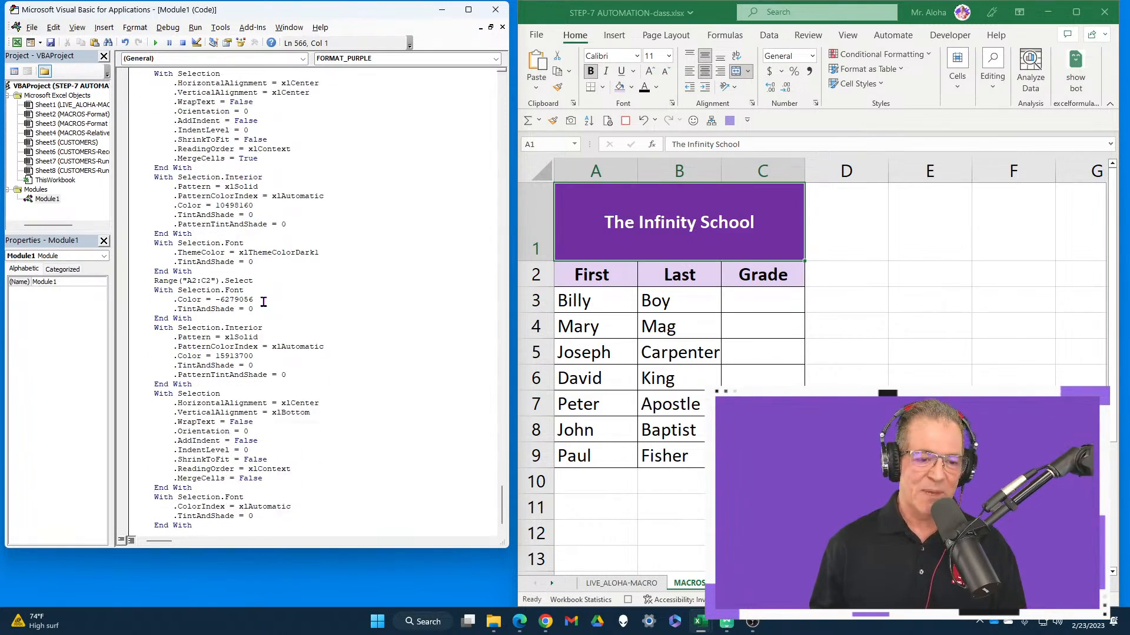
scroll(261, 310, up, 15)
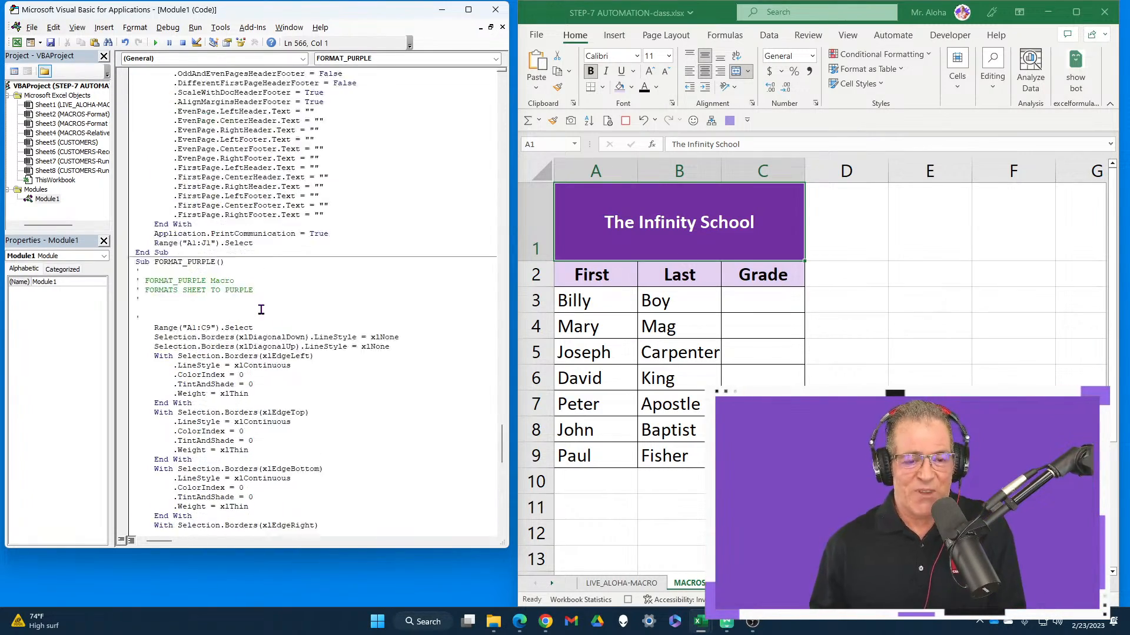
Stop recording the macro and undo all the recorded table formatting in one go, back through the borders.
click(625, 121)
click(654, 120)
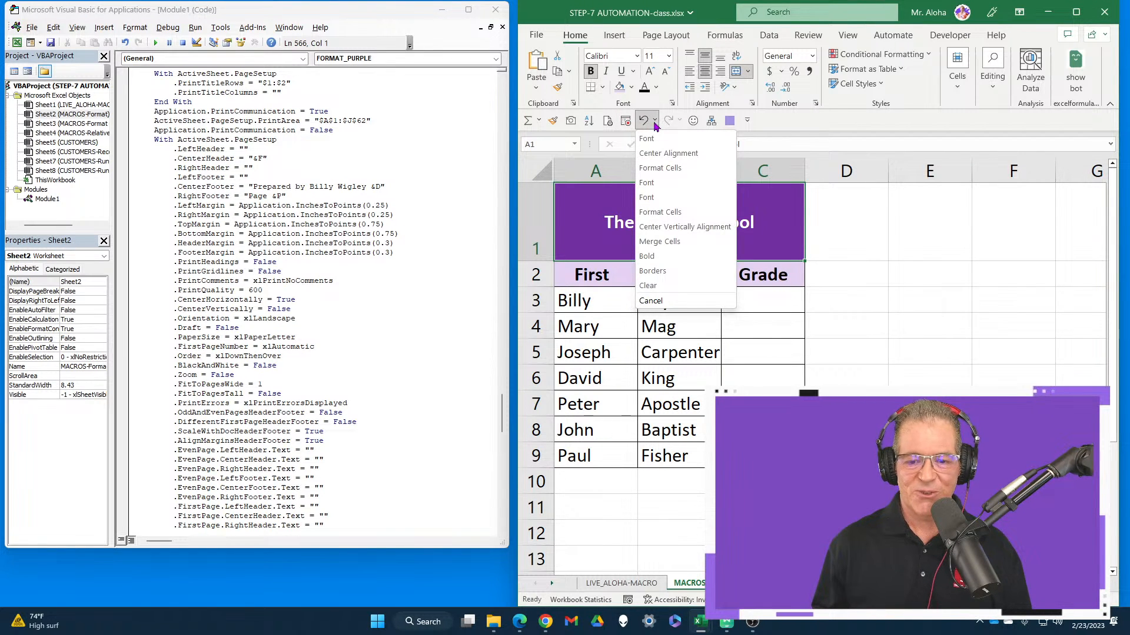
click(650, 285)
From cell A1, run the FORMAT_PURPLE macro on the unformatted Infinity School table.
click(606, 233)
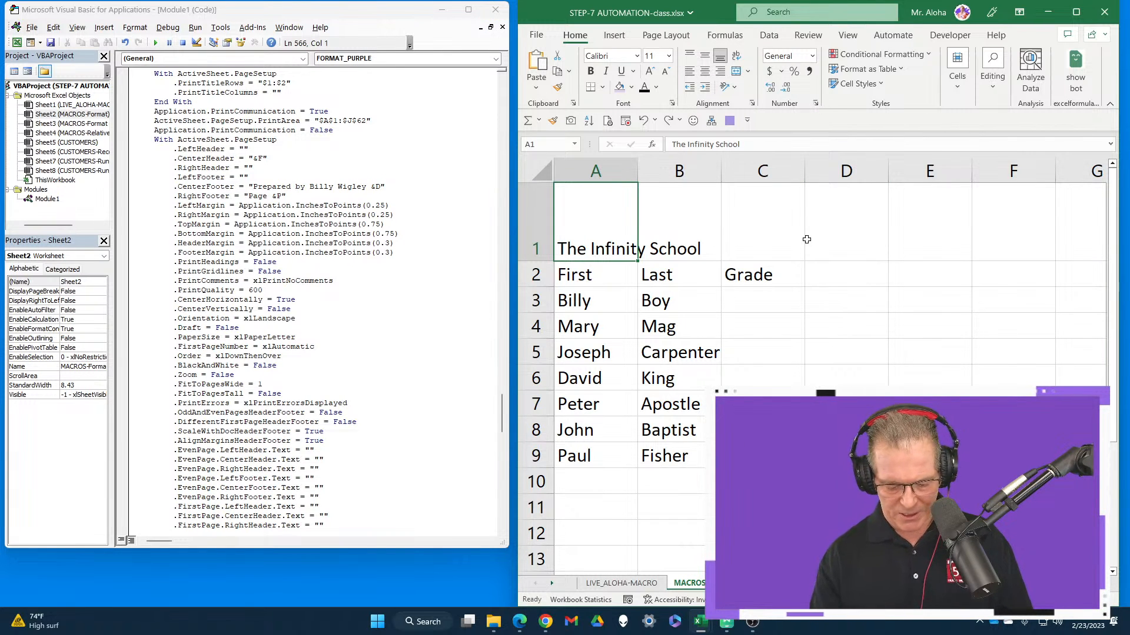
key(alt+F8)
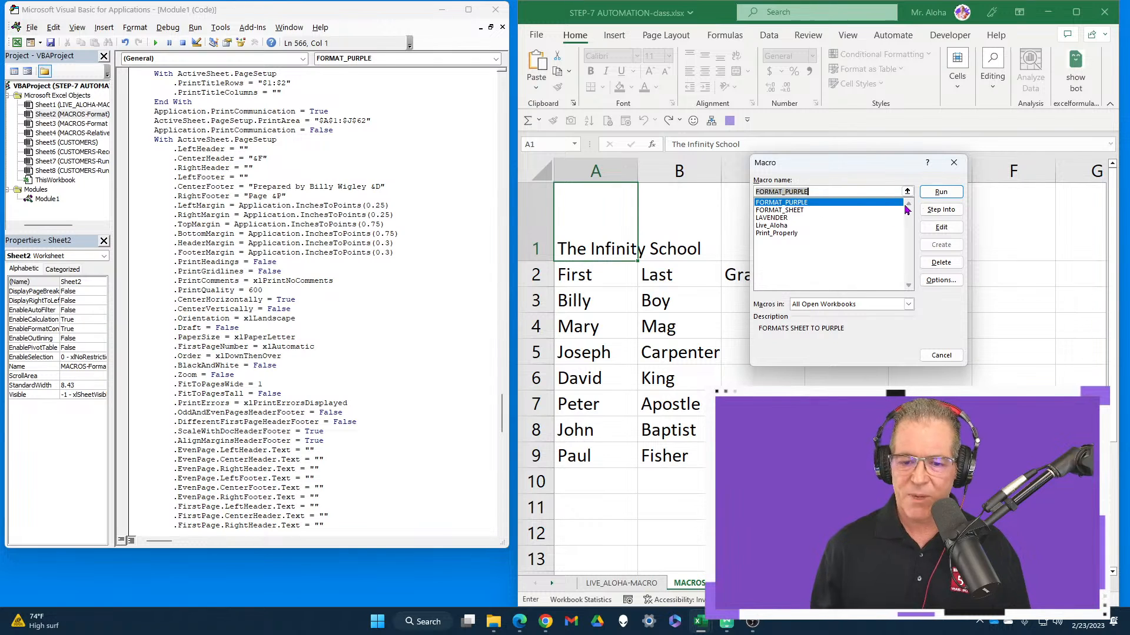
click(941, 192)
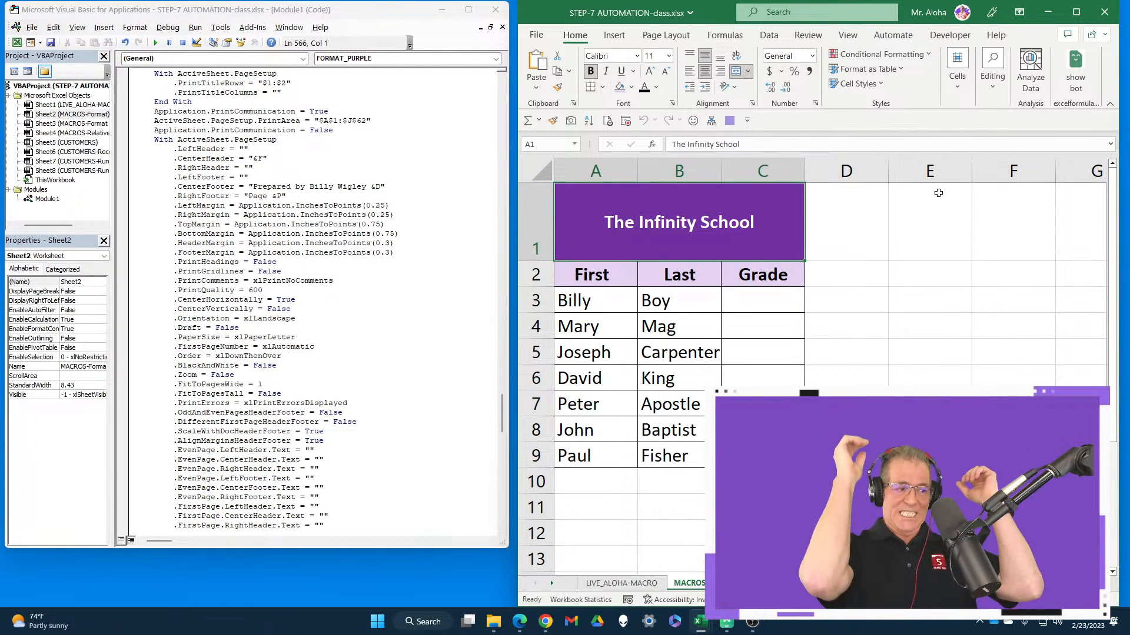
Examine the border-formatting lines of the FORMAT_PURPLE macro in the Visual Basic editor.
scroll(315, 303, down, 12)
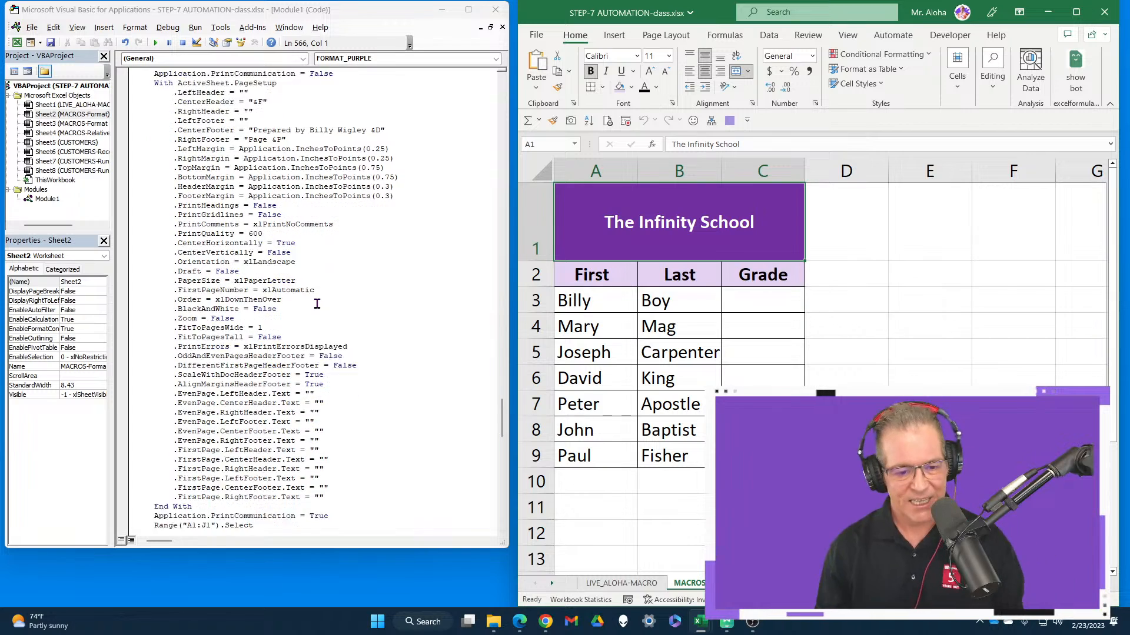
scroll(313, 293, down, 10)
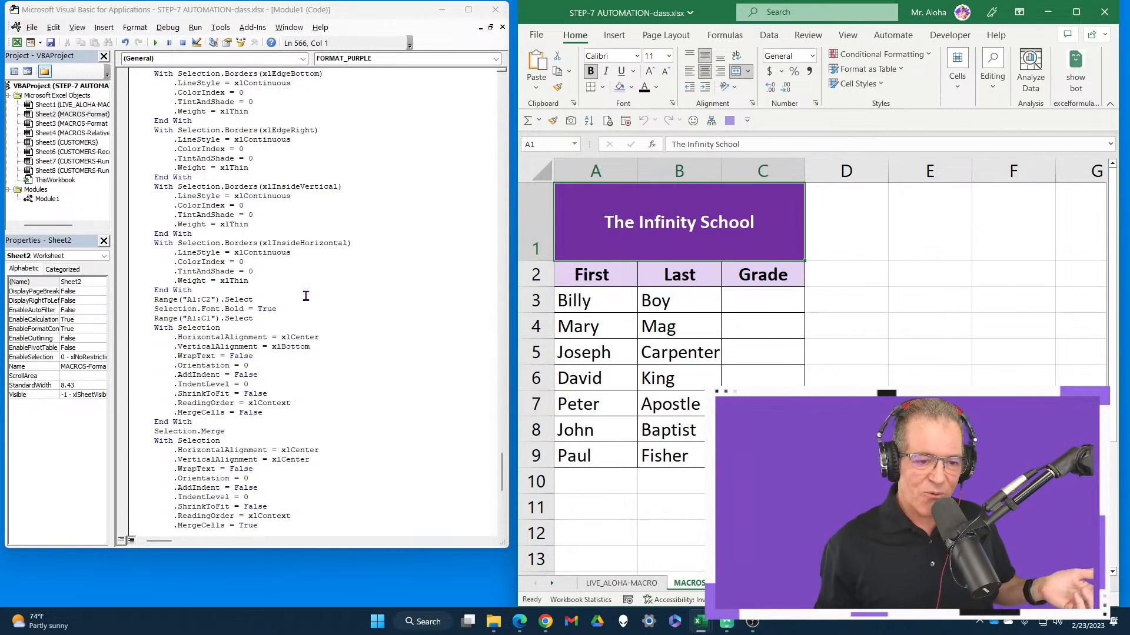
scroll(306, 296, up, 4)
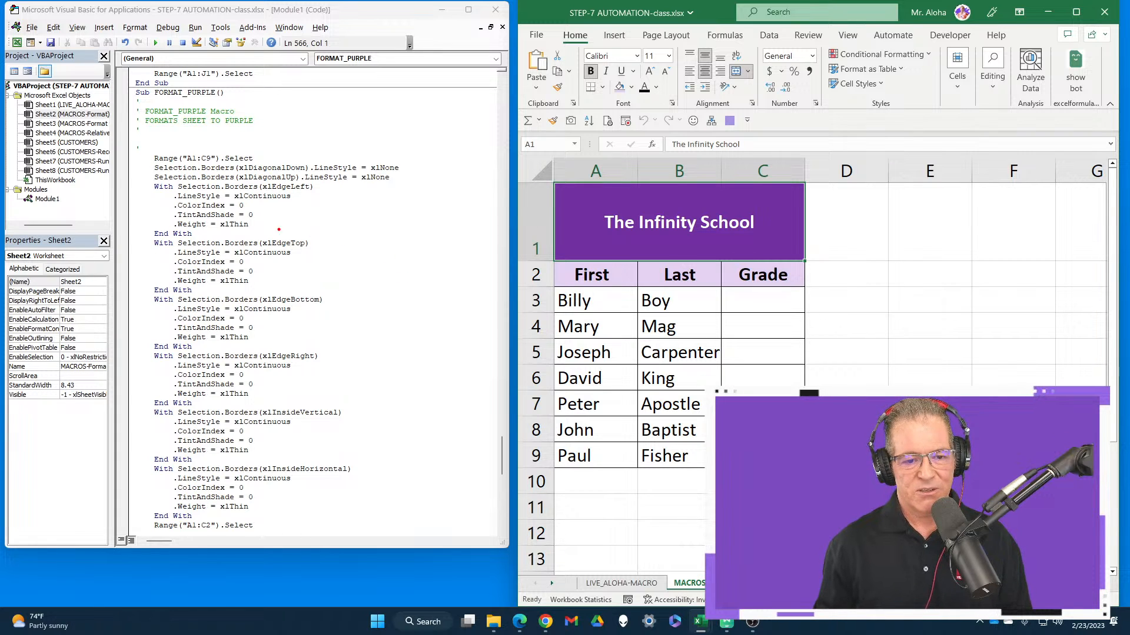
mouse_move(161, 201)
mouse_down()
mouse_move(459, 542)
mouse_move(614, 588)
mouse_move(383, 504)
mouse_move(402, 540)
mouse_up()
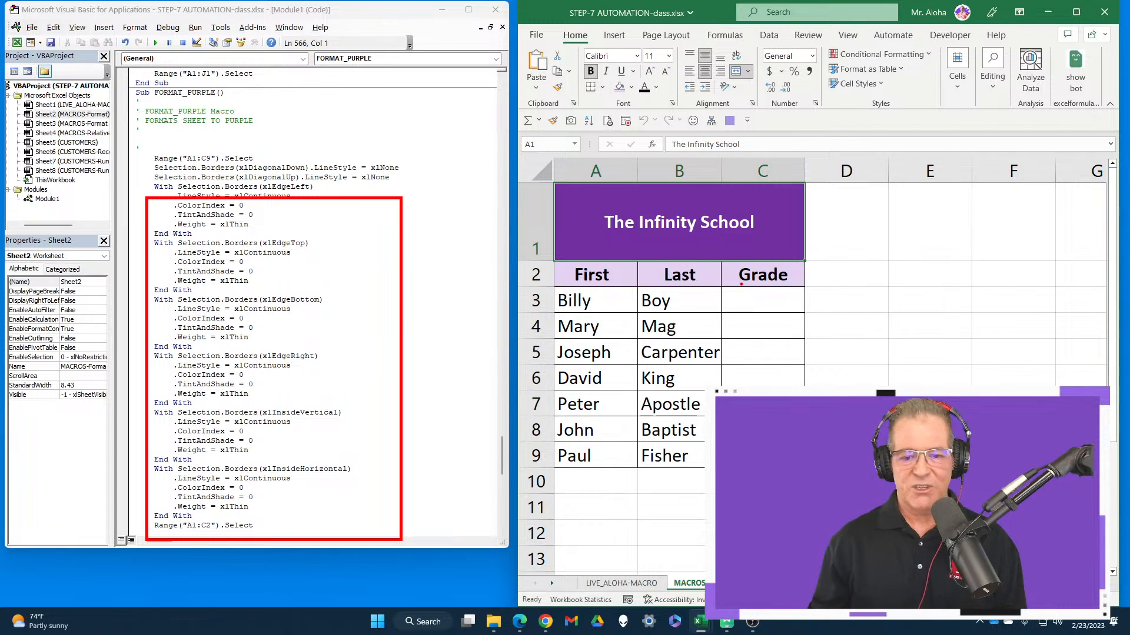
Look over the FORMAT_PURPLE macro code and the excelformulabot AI Formula Generator pane, closing the pane again.
key(Escape)
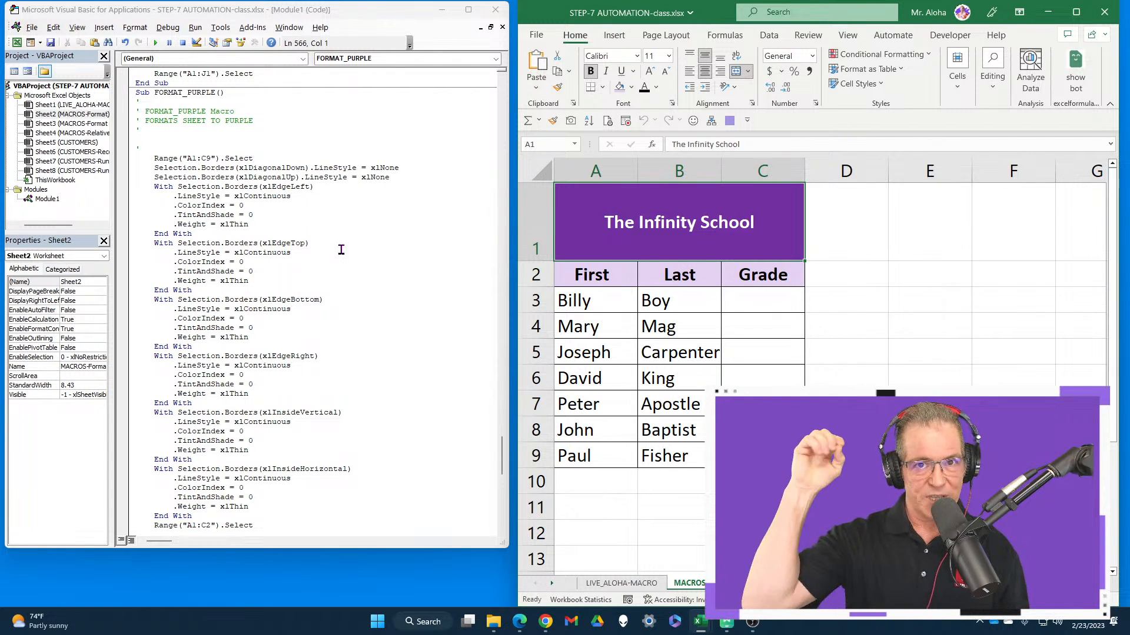
click(1086, 65)
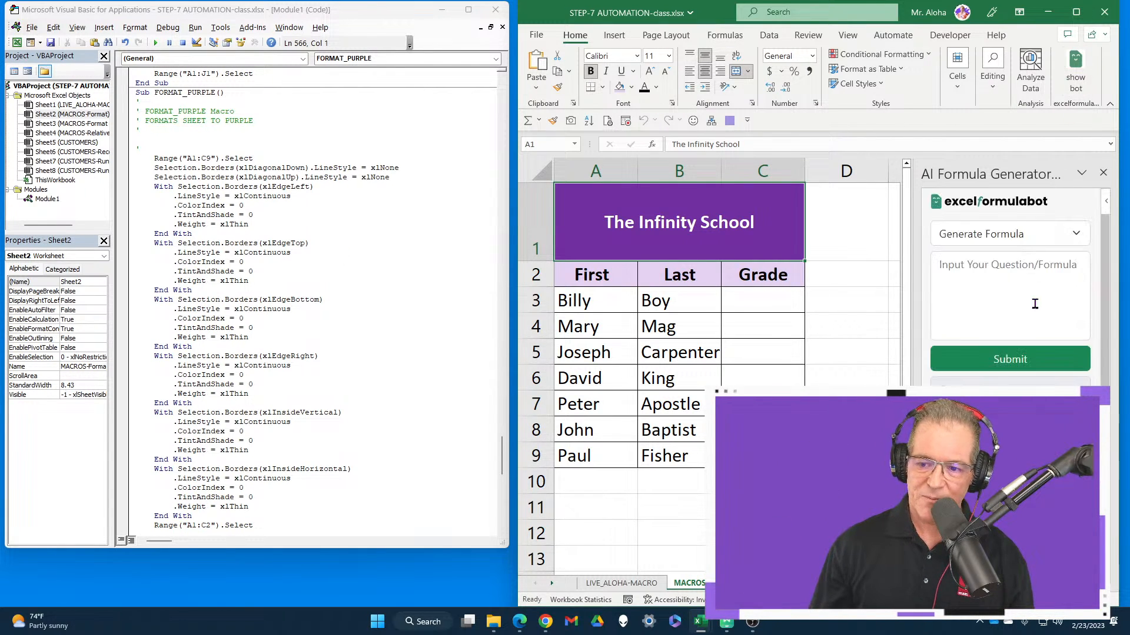
click(1103, 173)
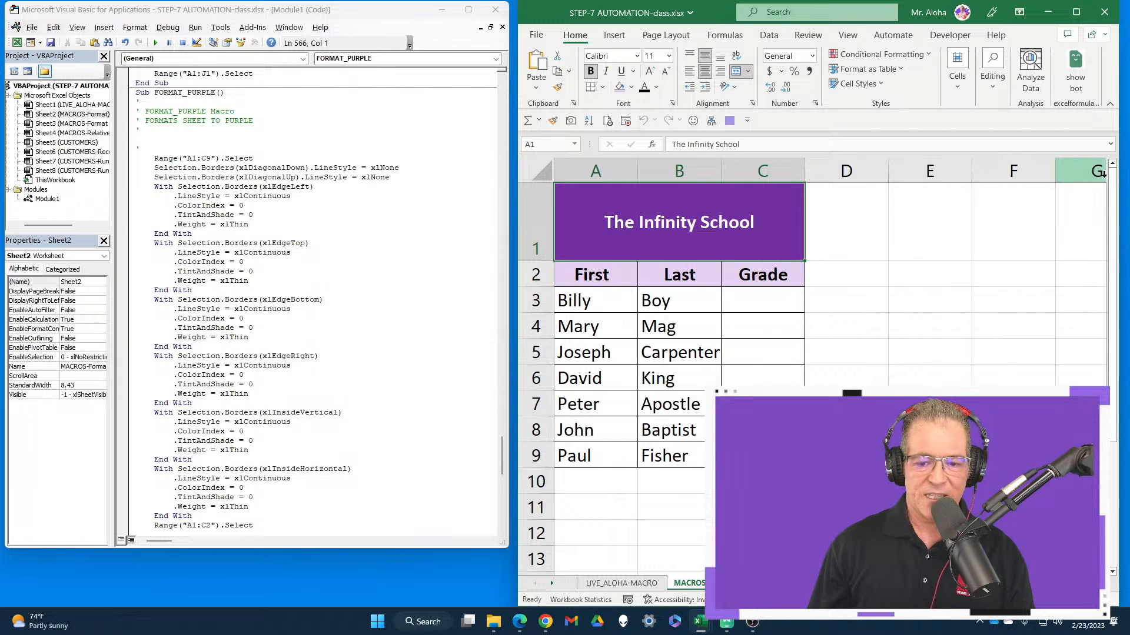
scroll(203, 276, down, 7)
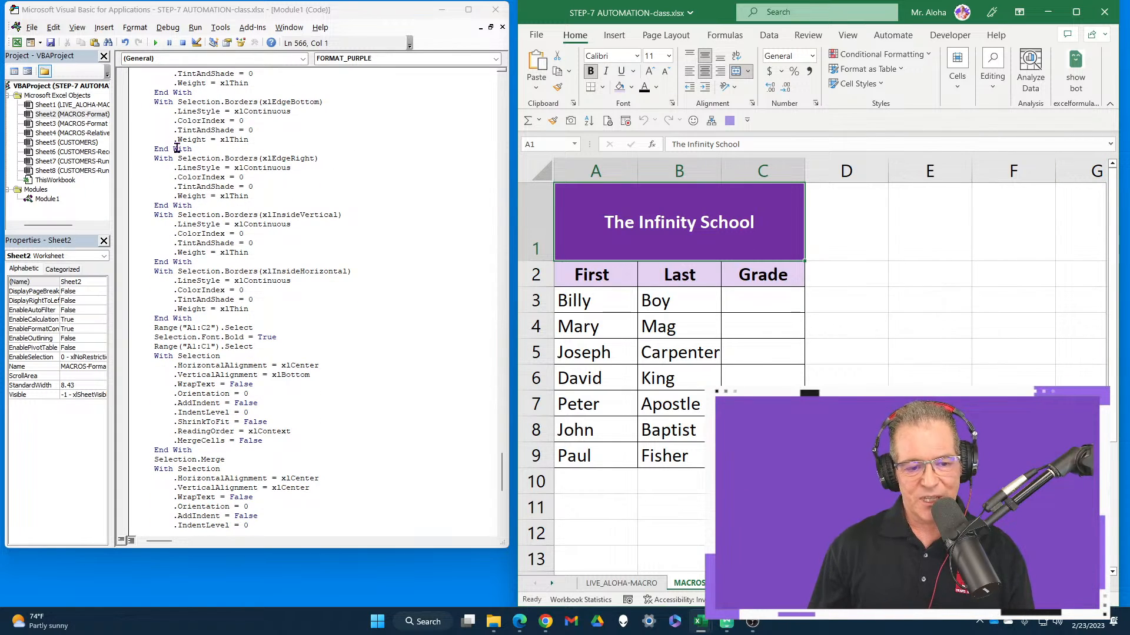
scroll(291, 320, up, 10)
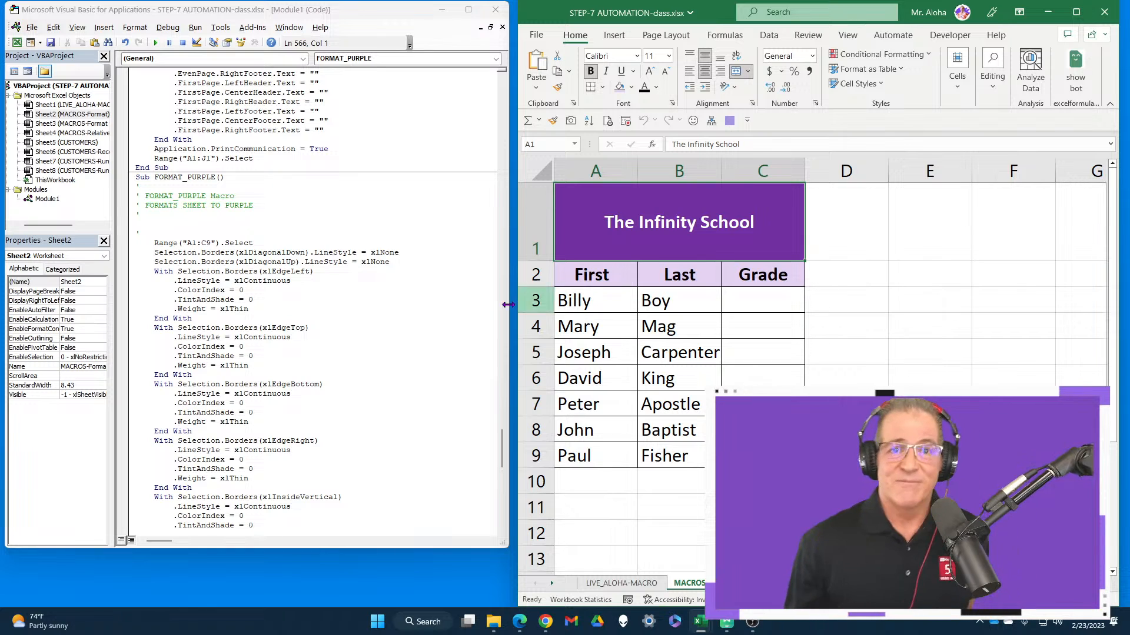
click(1076, 73)
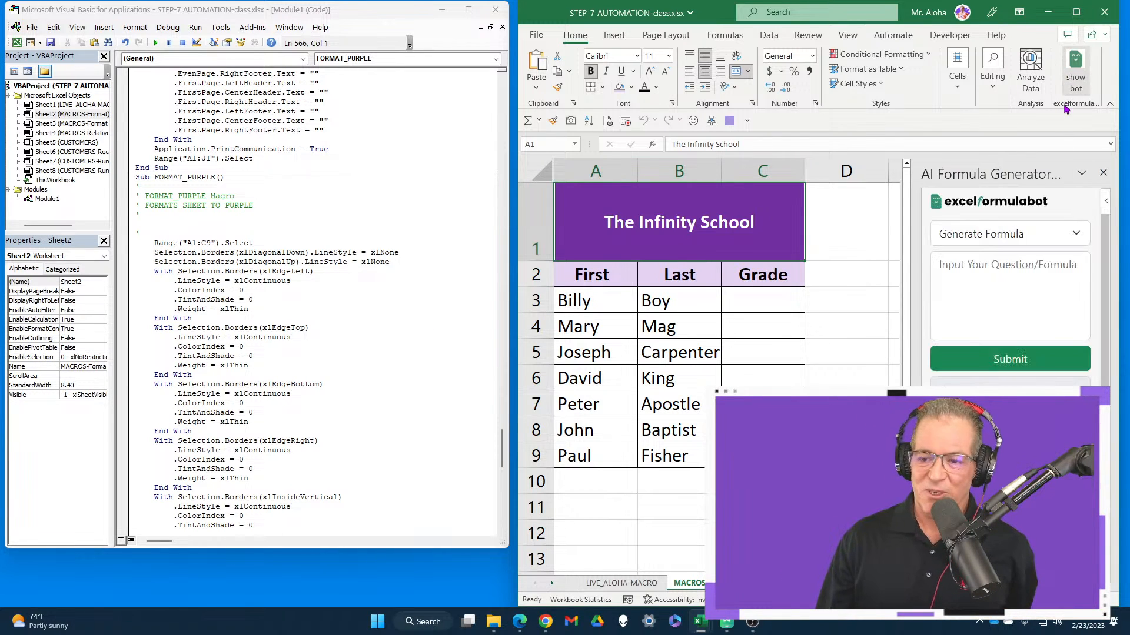
click(1104, 174)
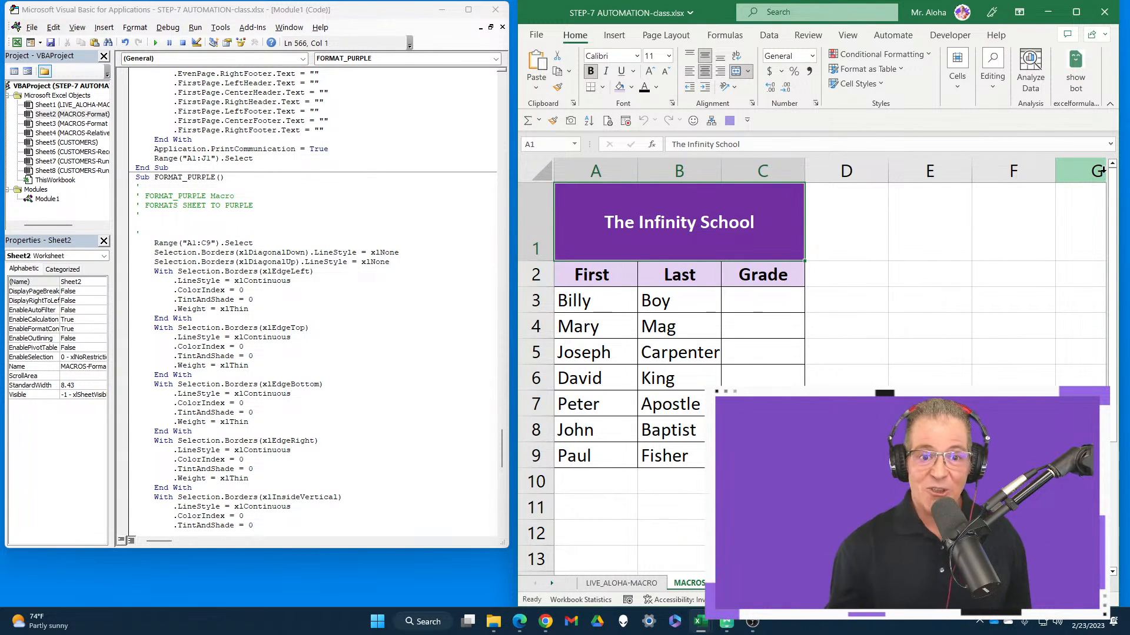
Close the Visual Basic editor and maximize the Excel workbook window.
click(496, 10)
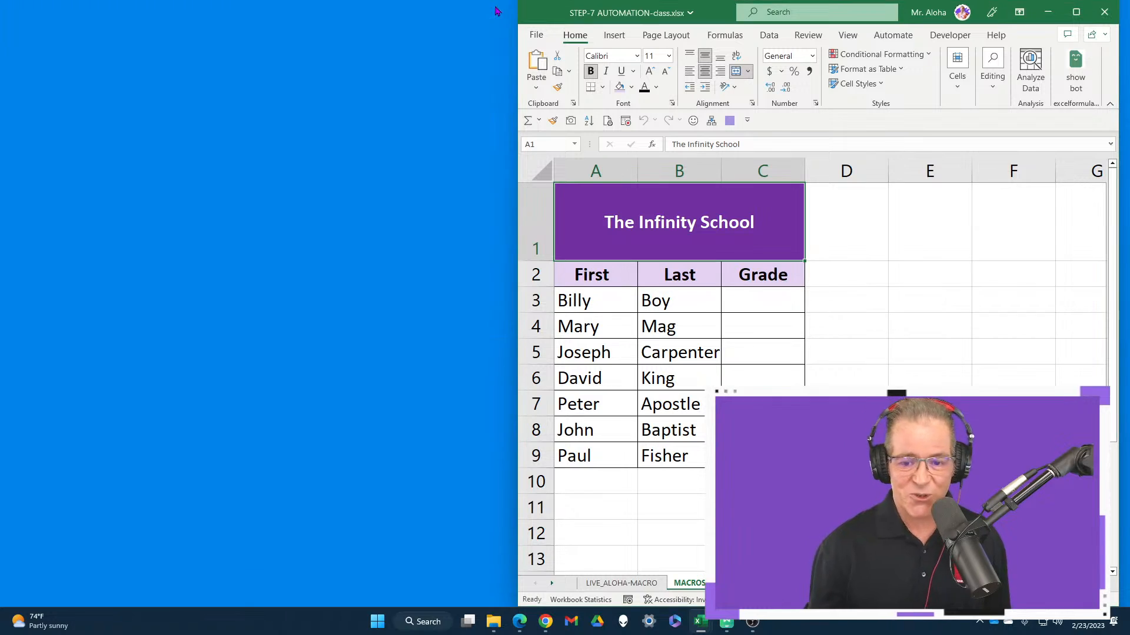
click(1076, 12)
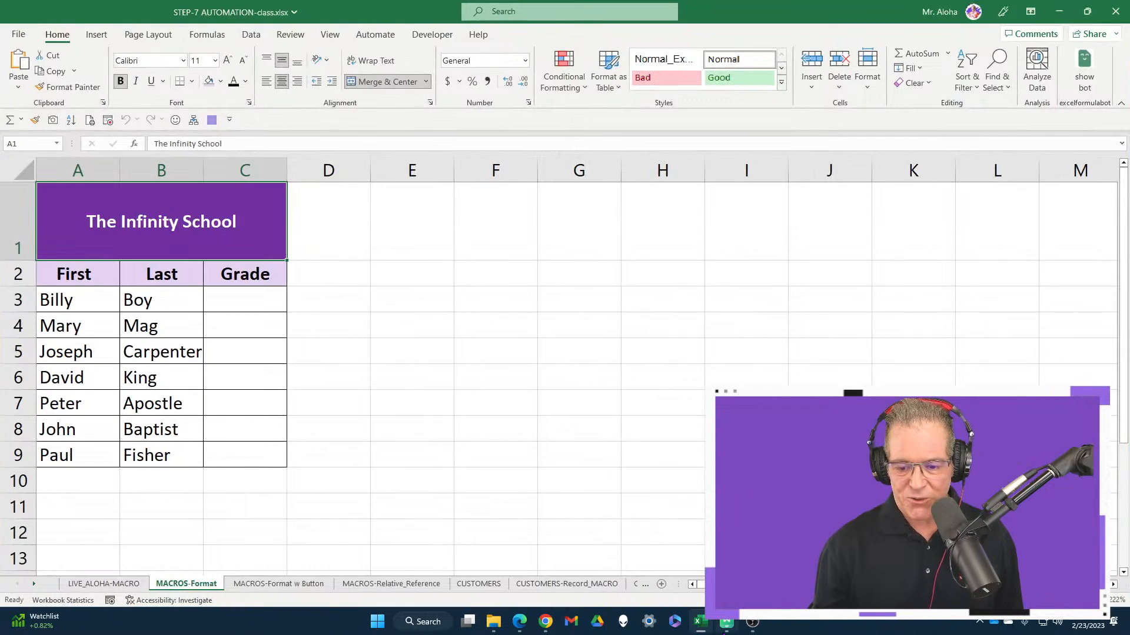
Check the Macros mind map in EdrawMind and read the 2023 Excel VIP Membership page in Chrome, through its offer and included courses.
click(729, 628)
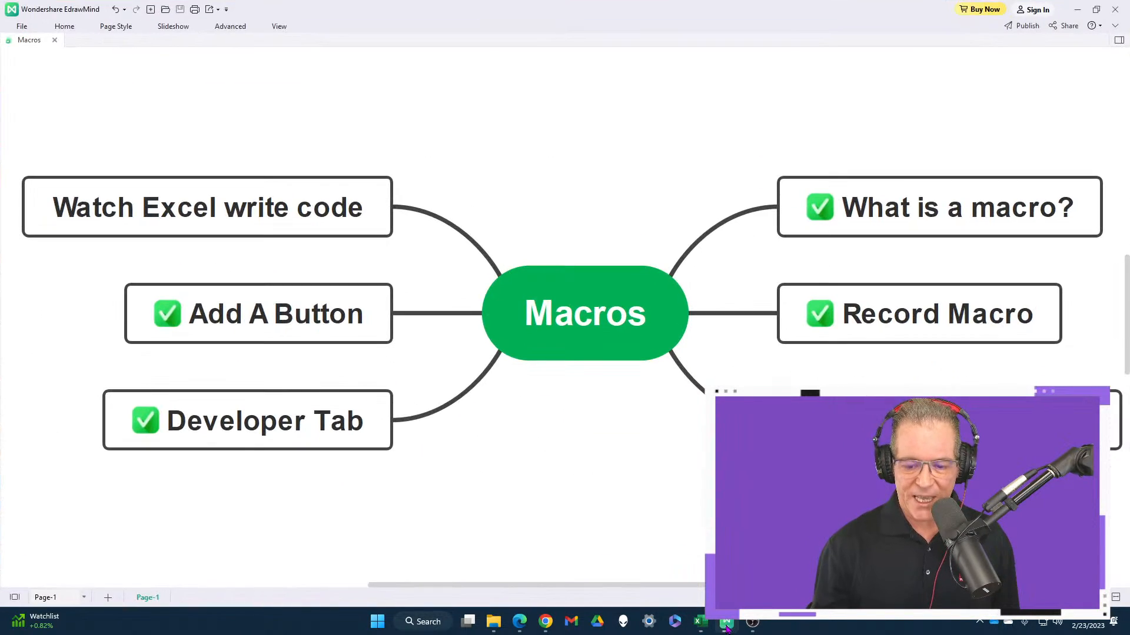
click(545, 623)
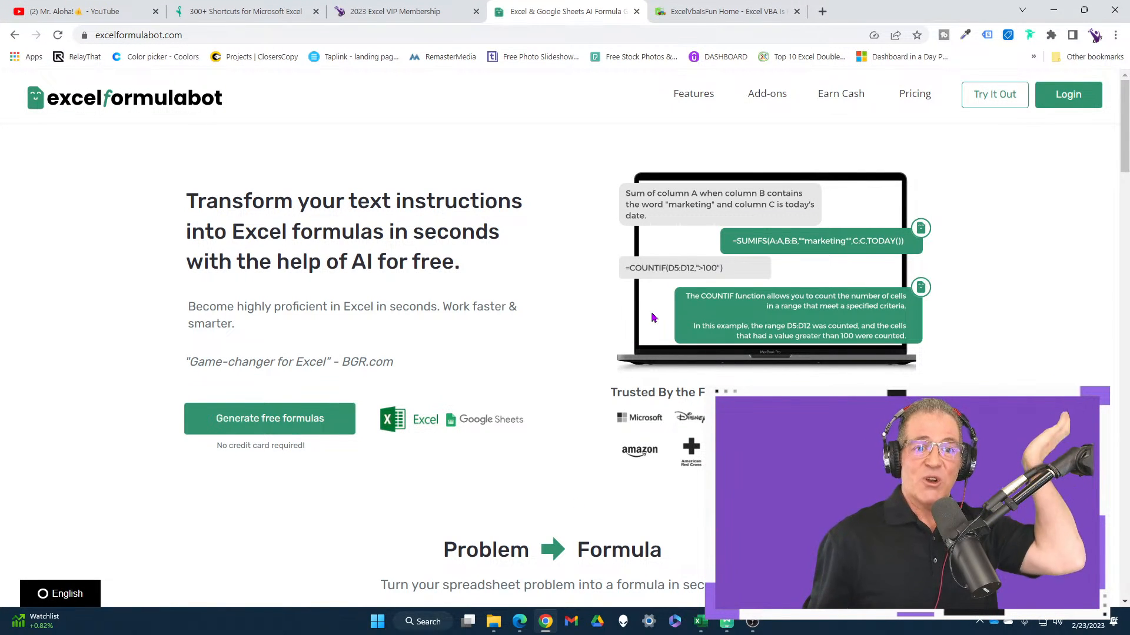
click(398, 7)
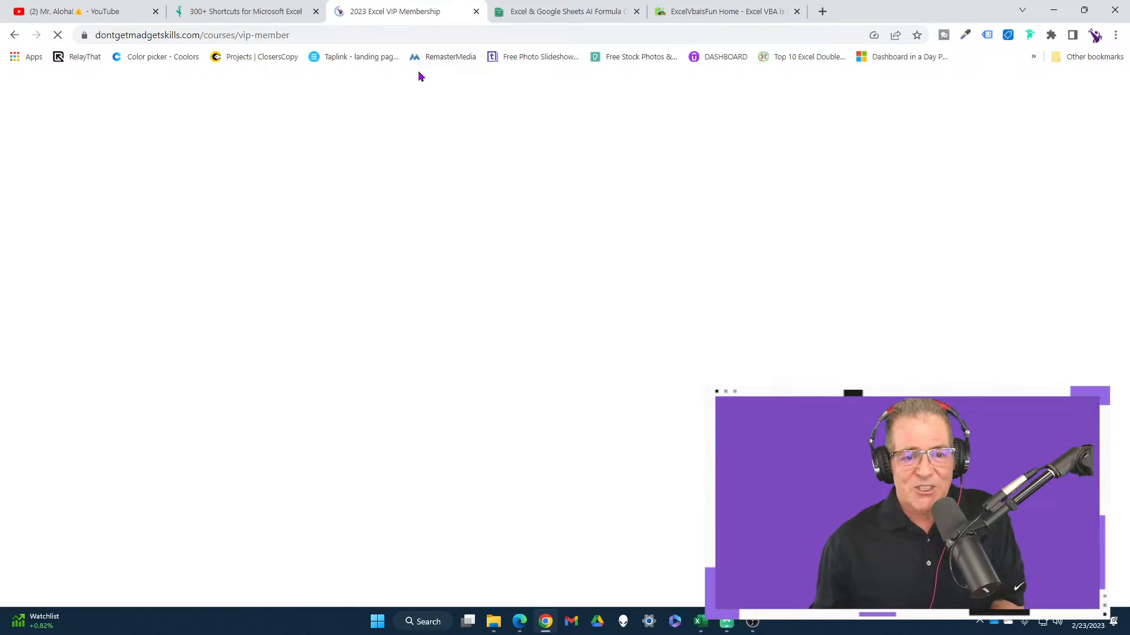
scroll(534, 205, down, 2)
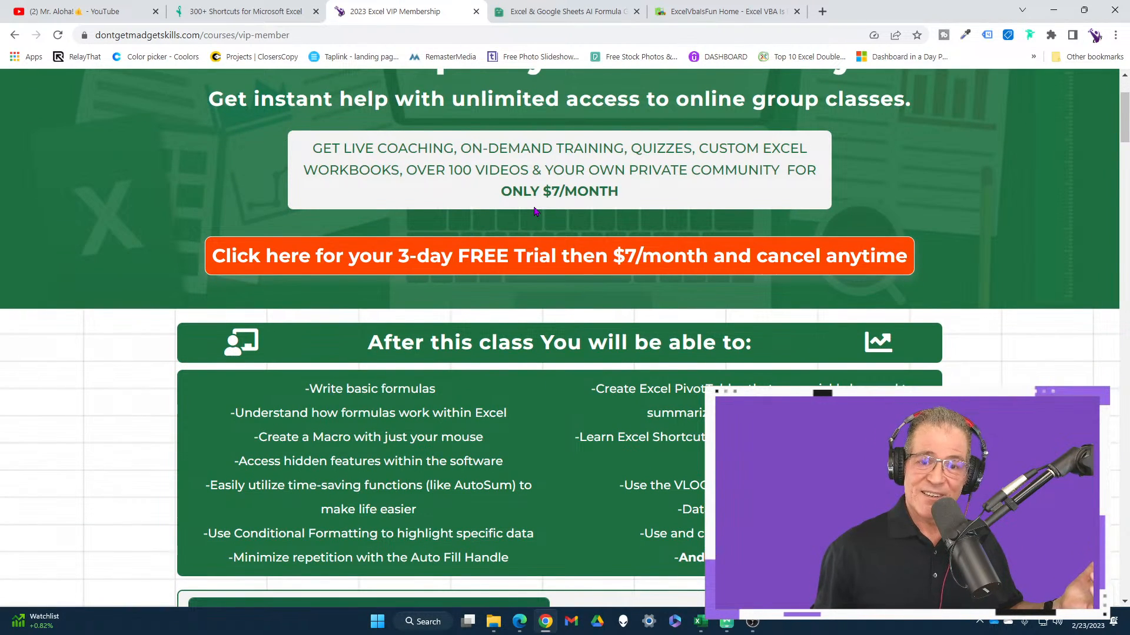
scroll(534, 211, up, 2)
scroll(508, 274, down, 2)
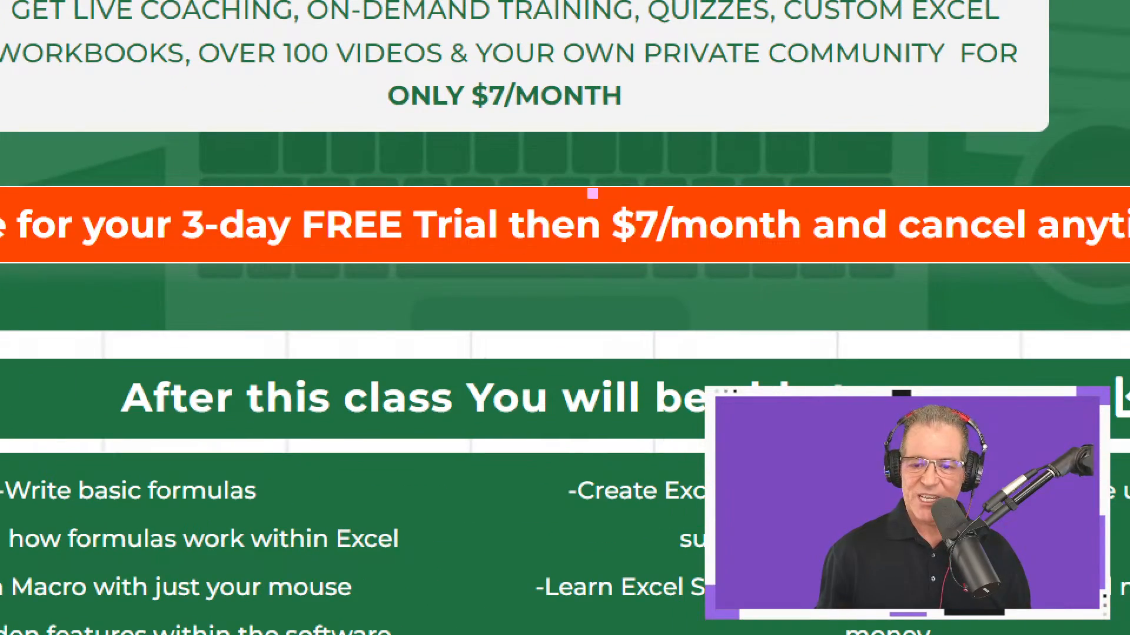
drag(589, 190, 886, 281)
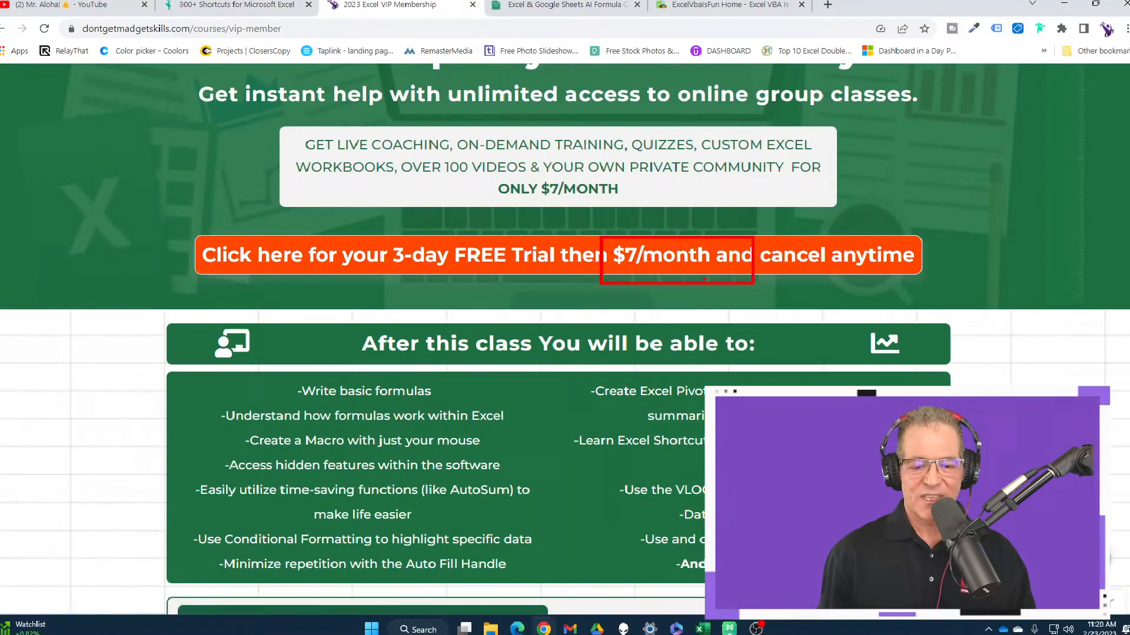
scroll(662, 264, down, 10)
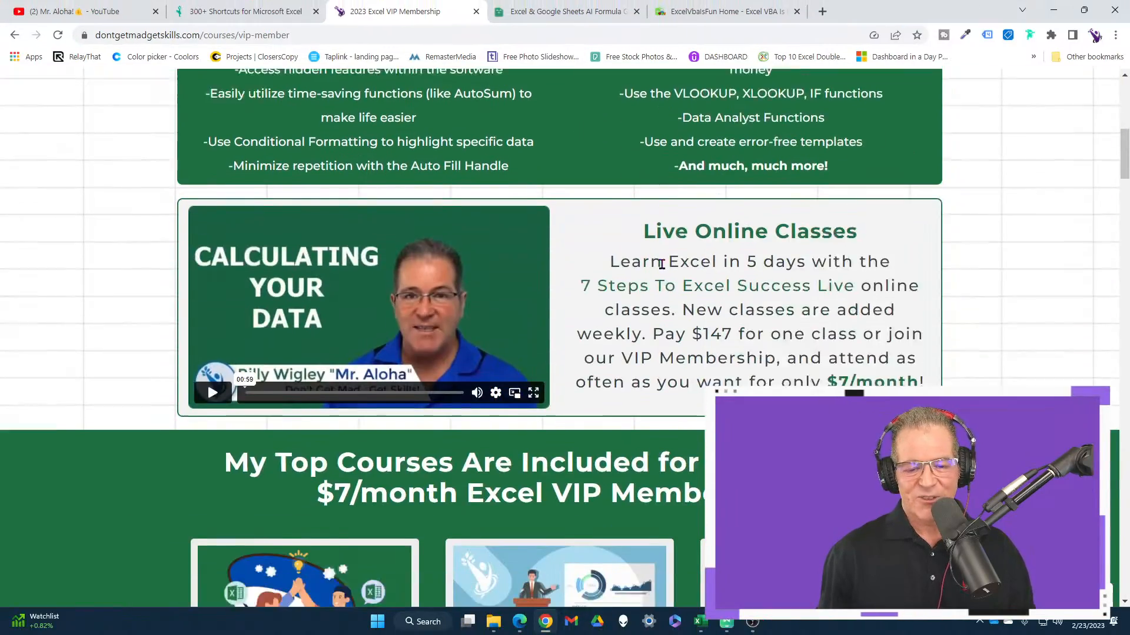
scroll(661, 265, down, 3)
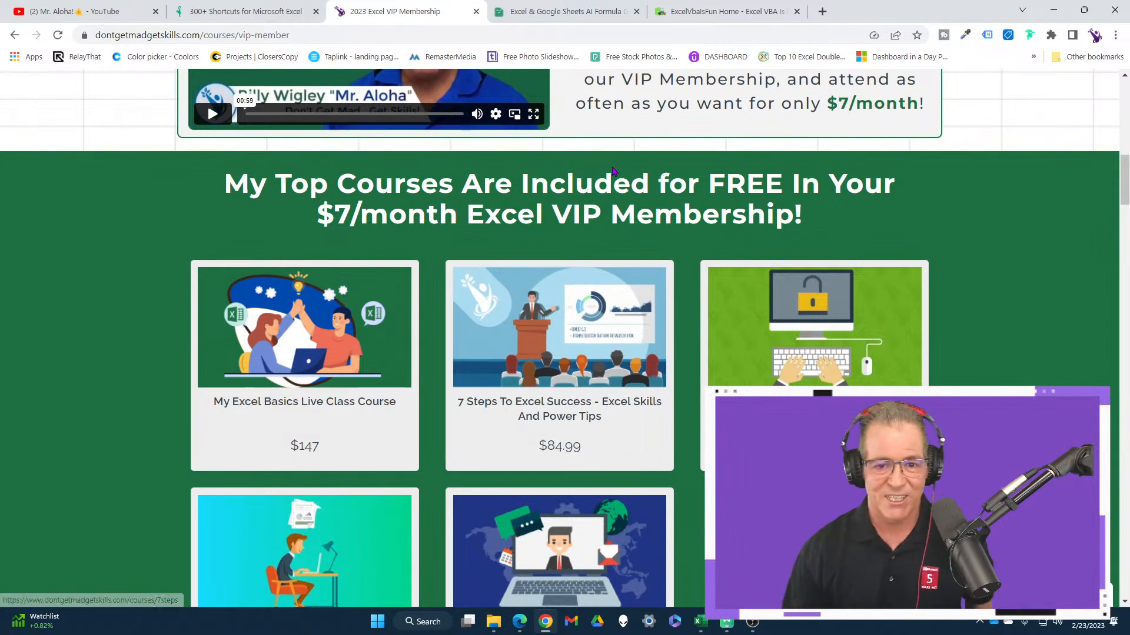
key(Home)
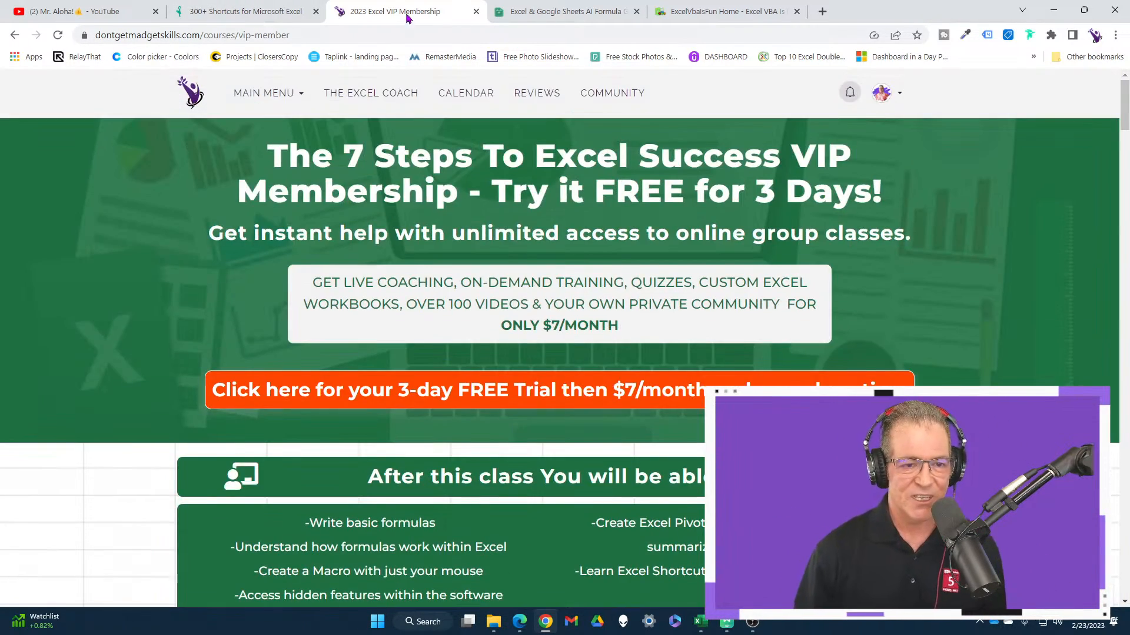
View the 300+ Shortcuts for Microsoft Excel page from its beginning.
click(285, 10)
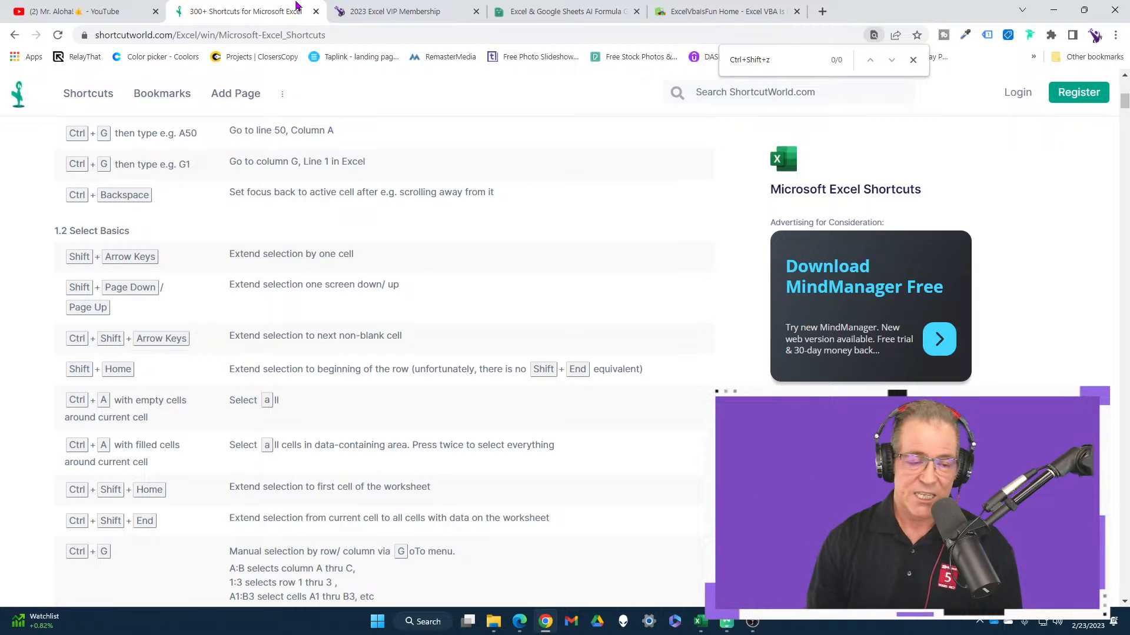
scroll(364, 274, up, 8)
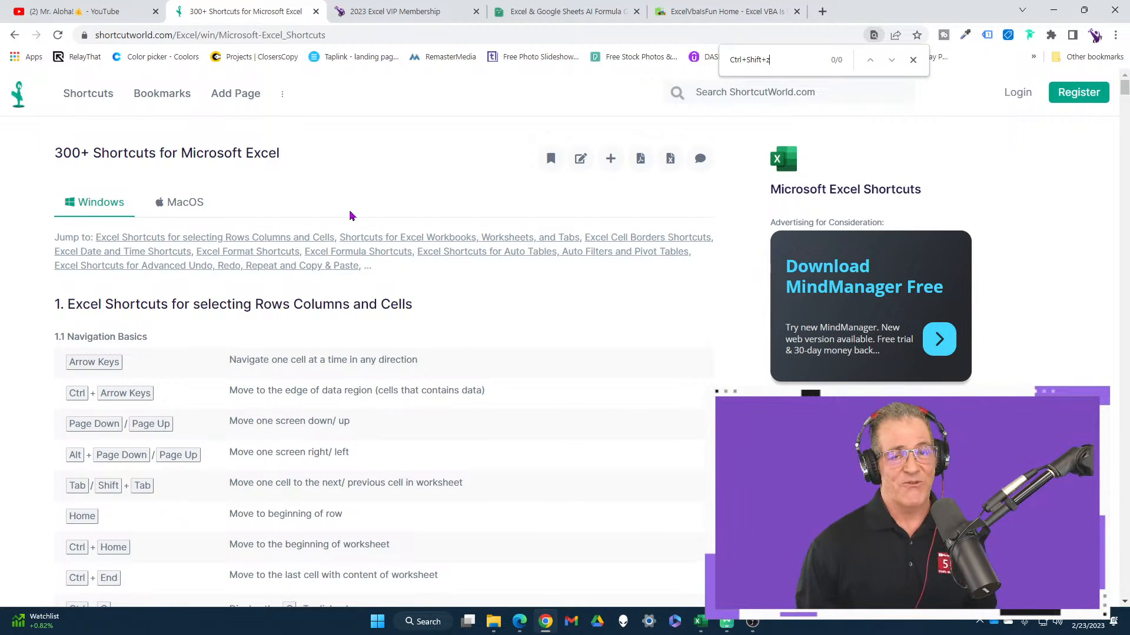
Switch to the Macros mind map in EdrawMind, select the "Watch Excel write code" topic and show the marker icons for it.
click(727, 623)
click(344, 229)
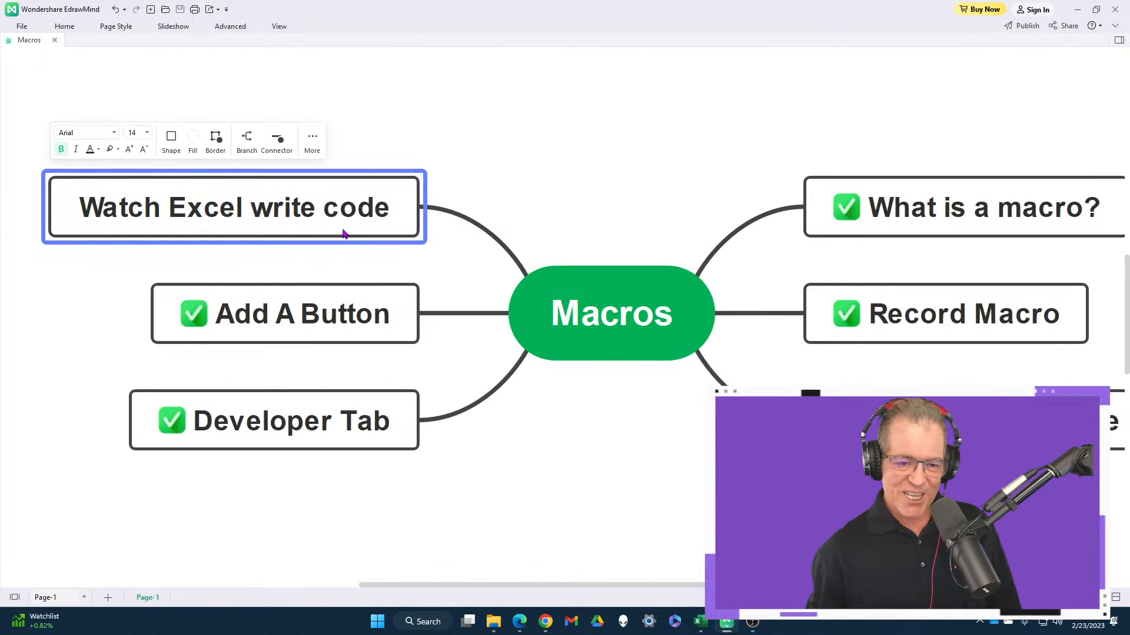
click(1118, 40)
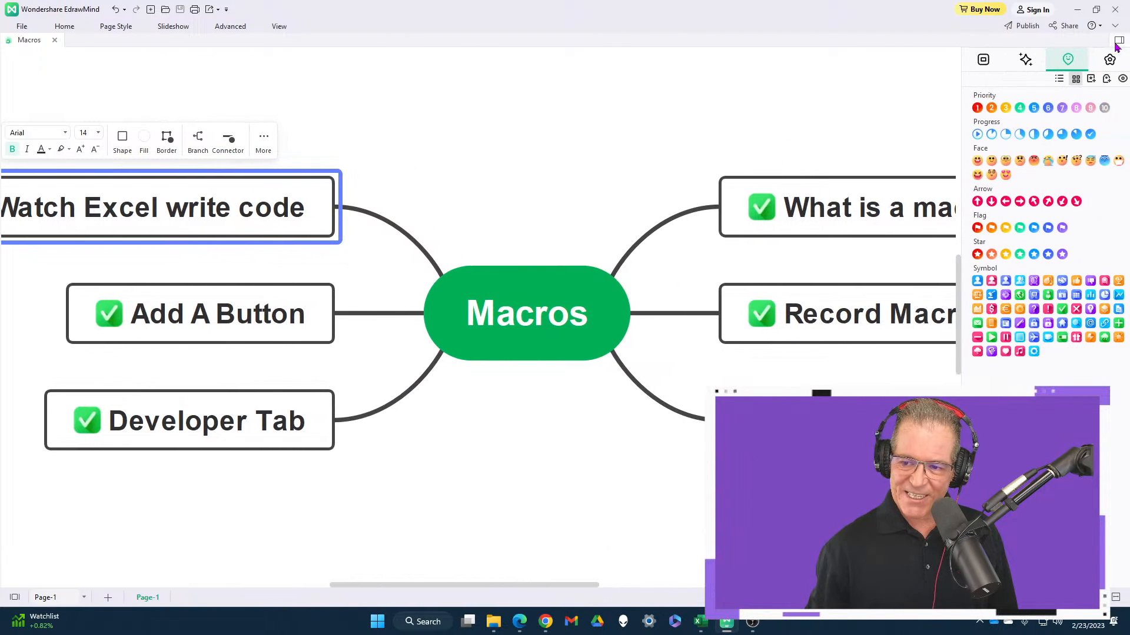